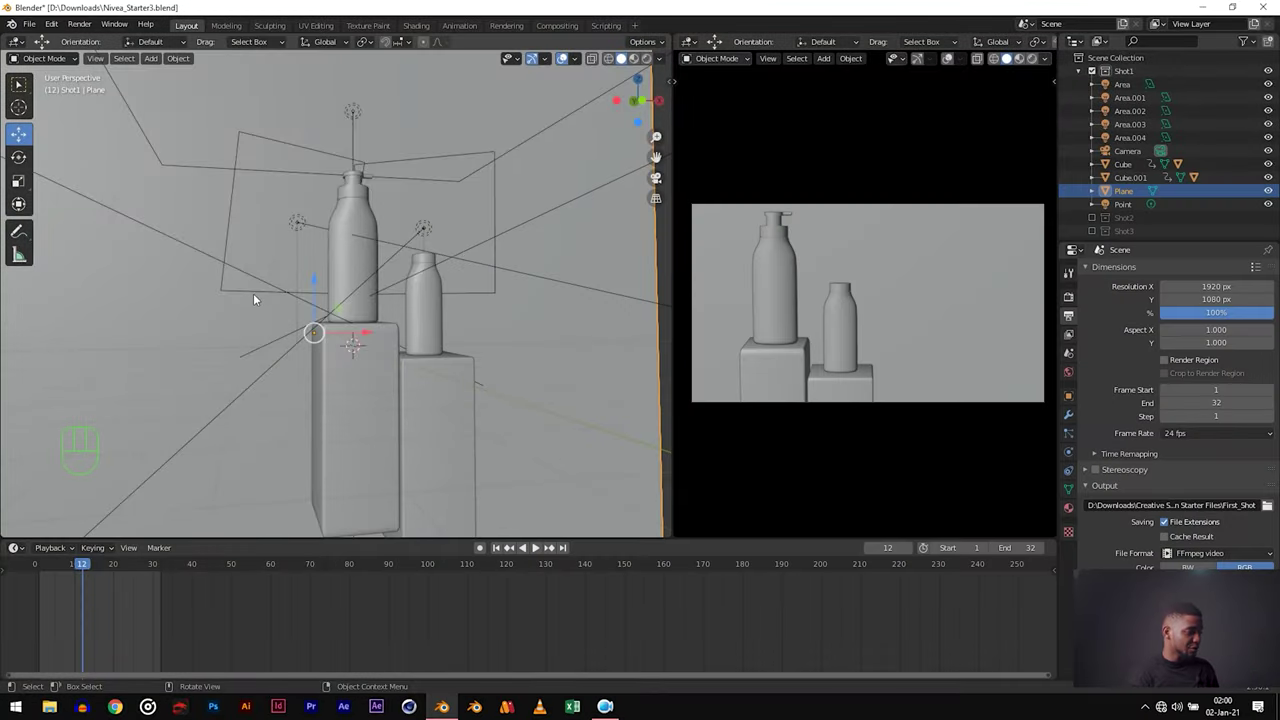
Step: Exclude the Shot1 collection from the view layer and enable the Shot2 collection with its two bottles and camera
middle_drag(258, 293, 363, 278)
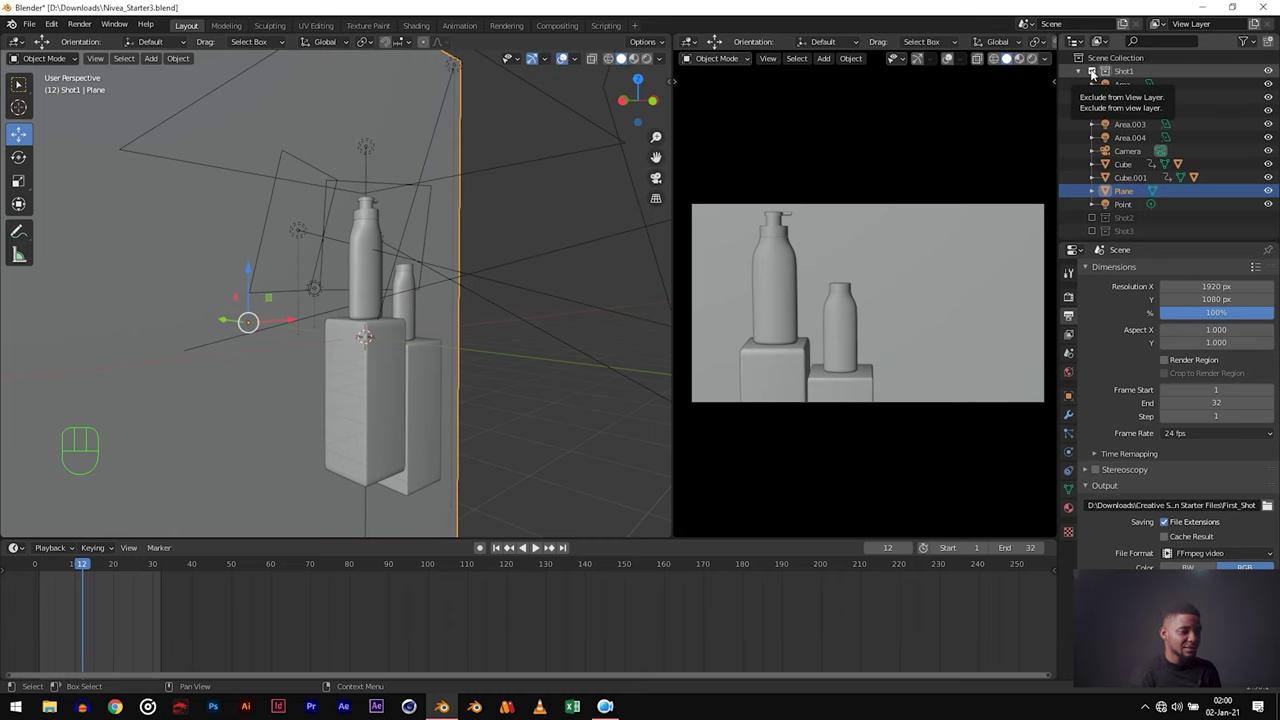
click(1092, 72)
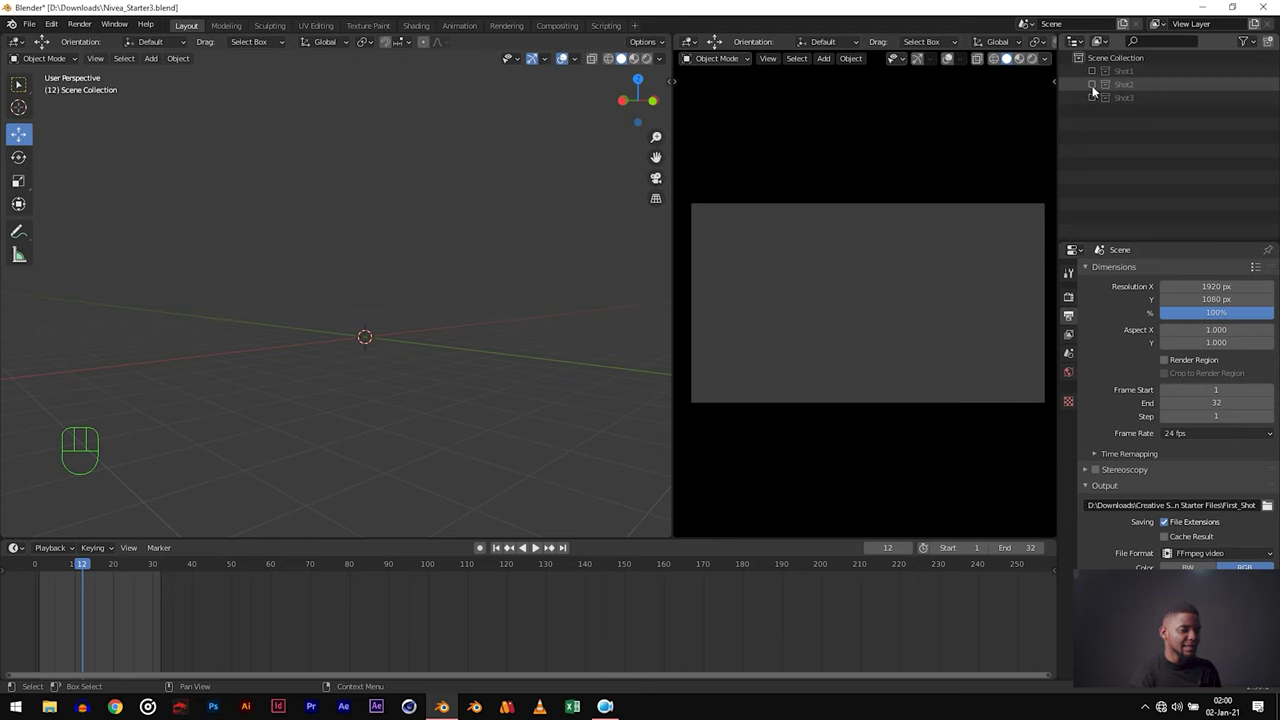
click(1092, 85)
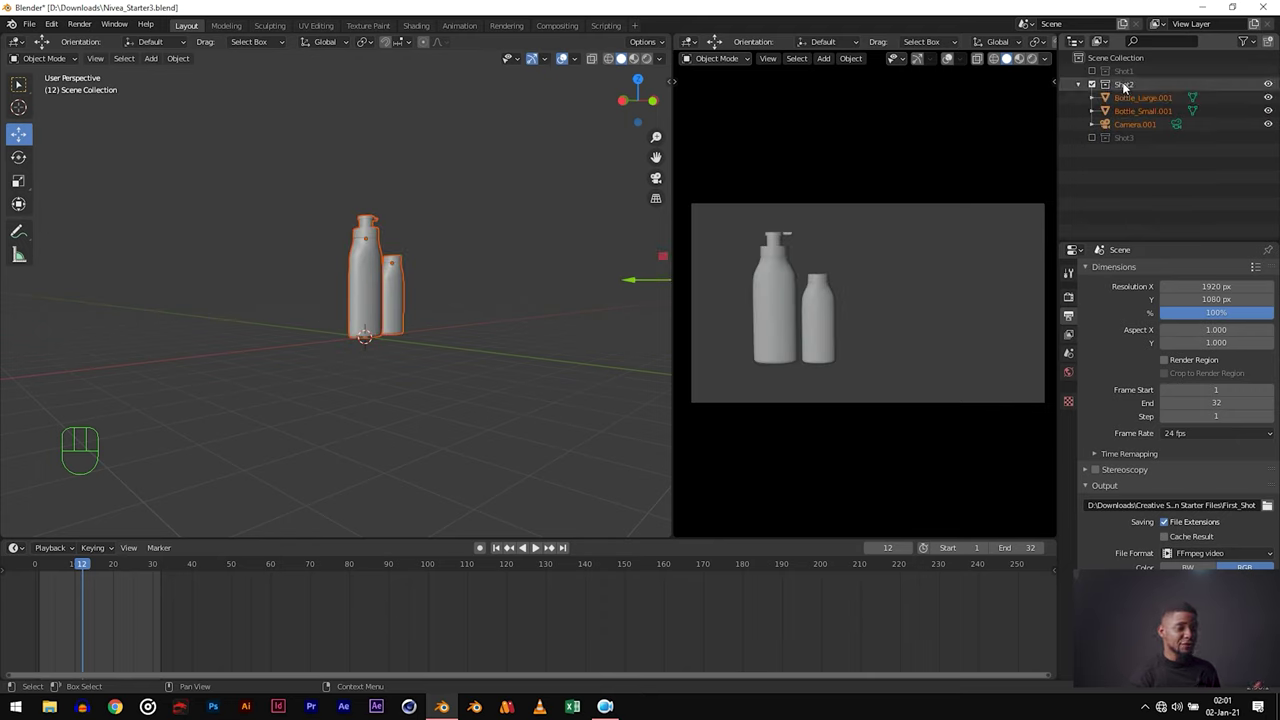
click(624, 176)
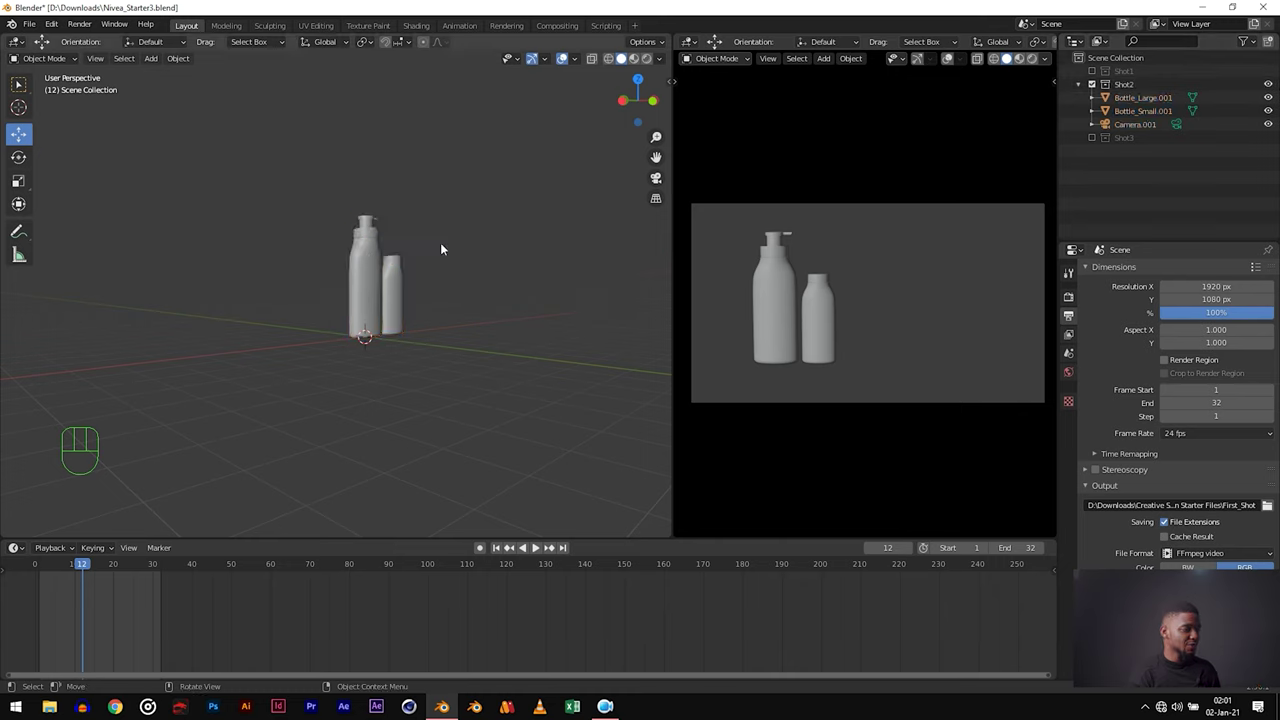
Step: Display the camera viewport in rendered shading and make the Shot2 collection's camera the active scene camera
click(1032, 58)
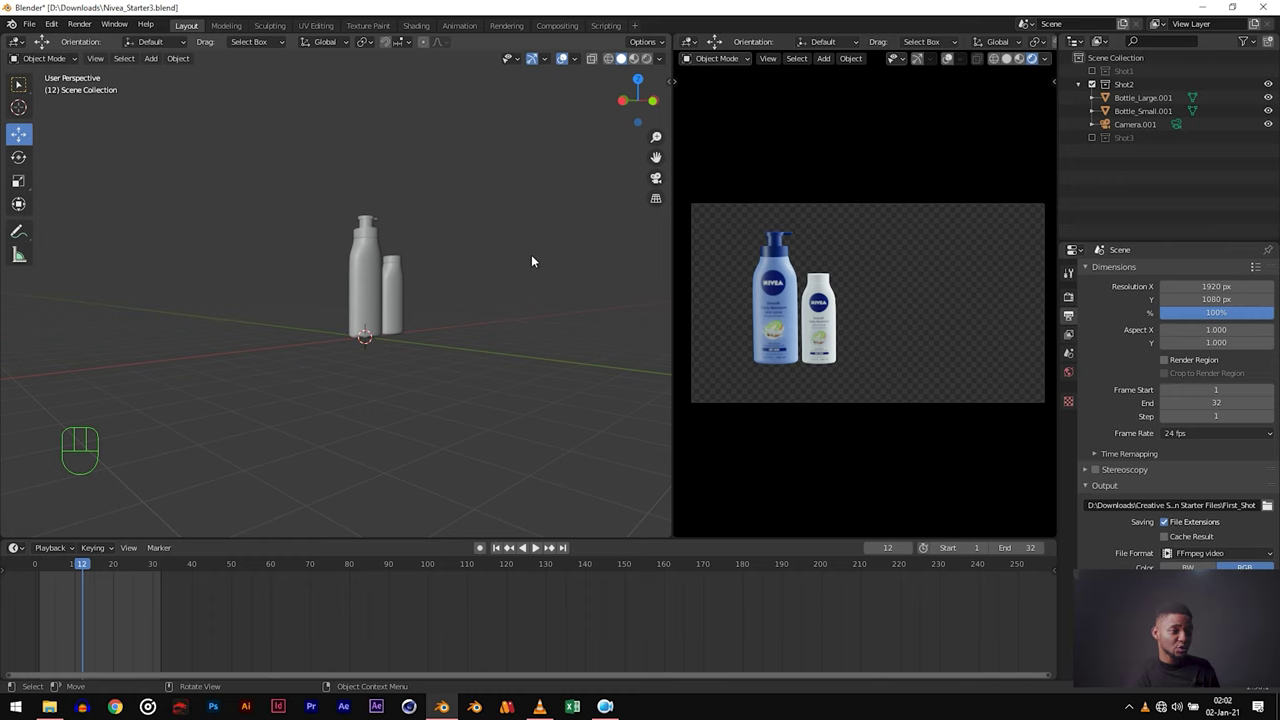
click(1177, 124)
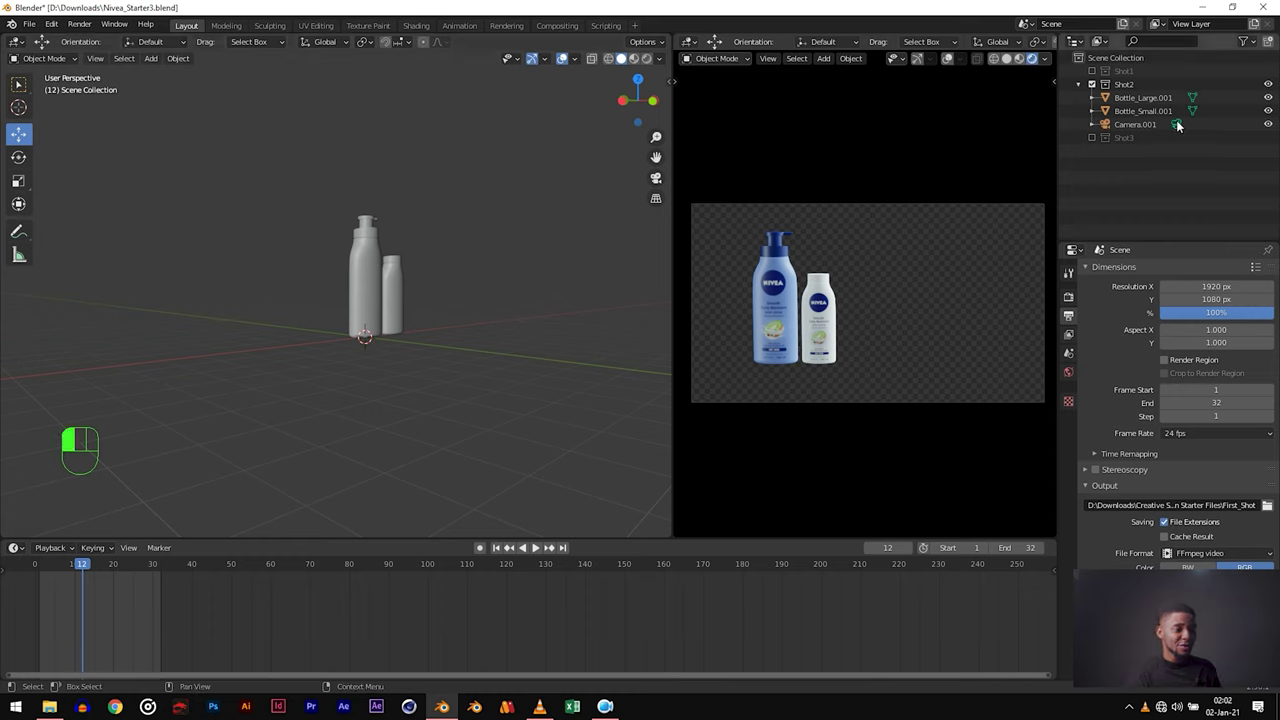
click(1148, 84)
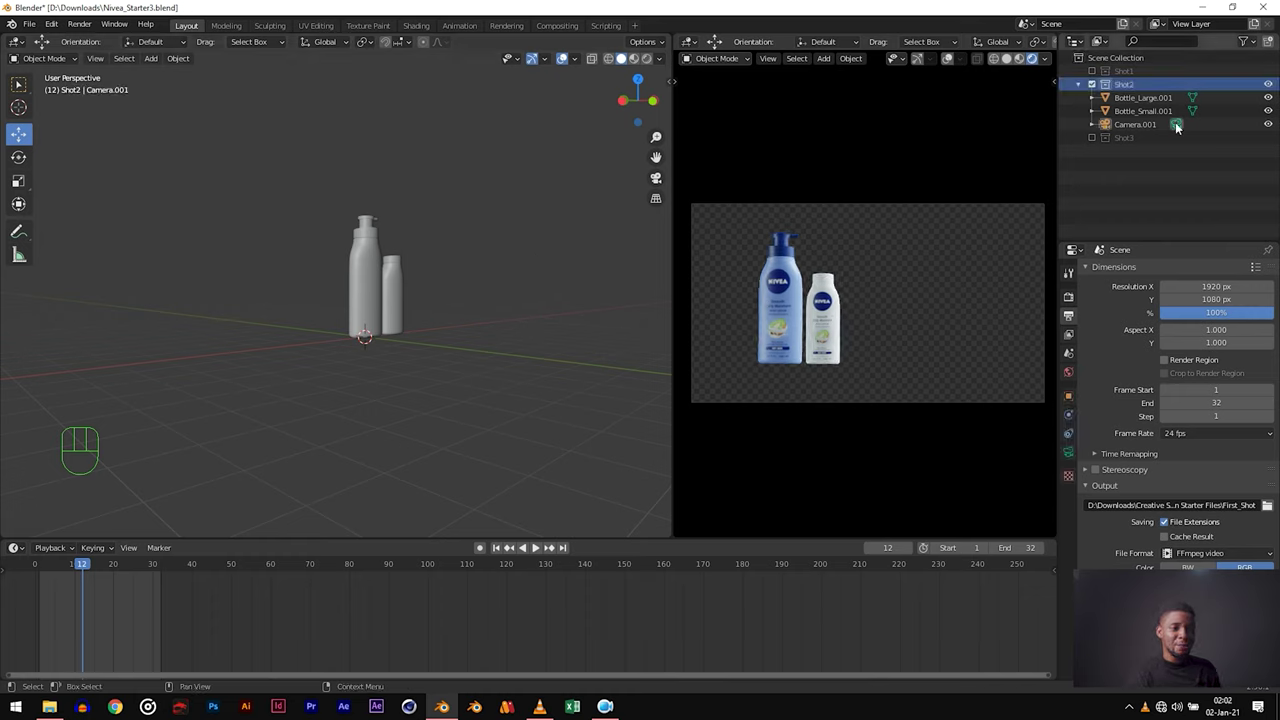
click(1173, 124)
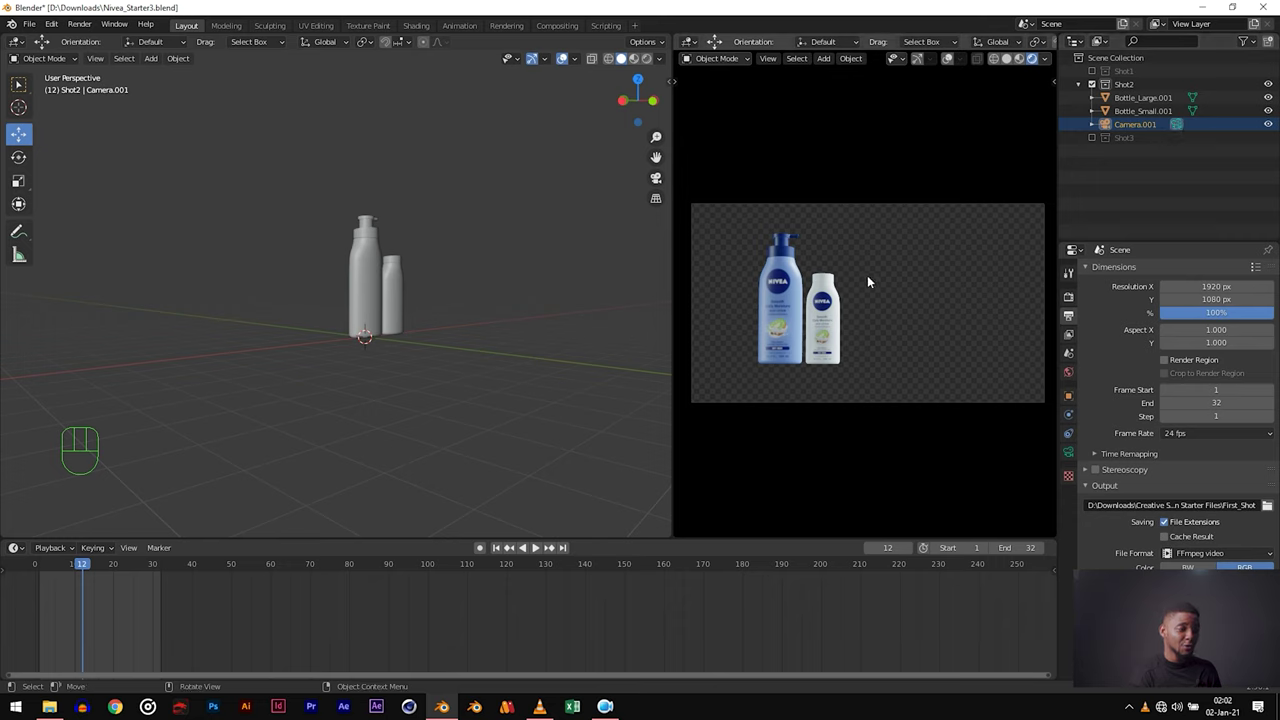
Step: Rename the Shot2 camera as Camera 2
click(1139, 124)
double_click(1139, 124)
text(C)
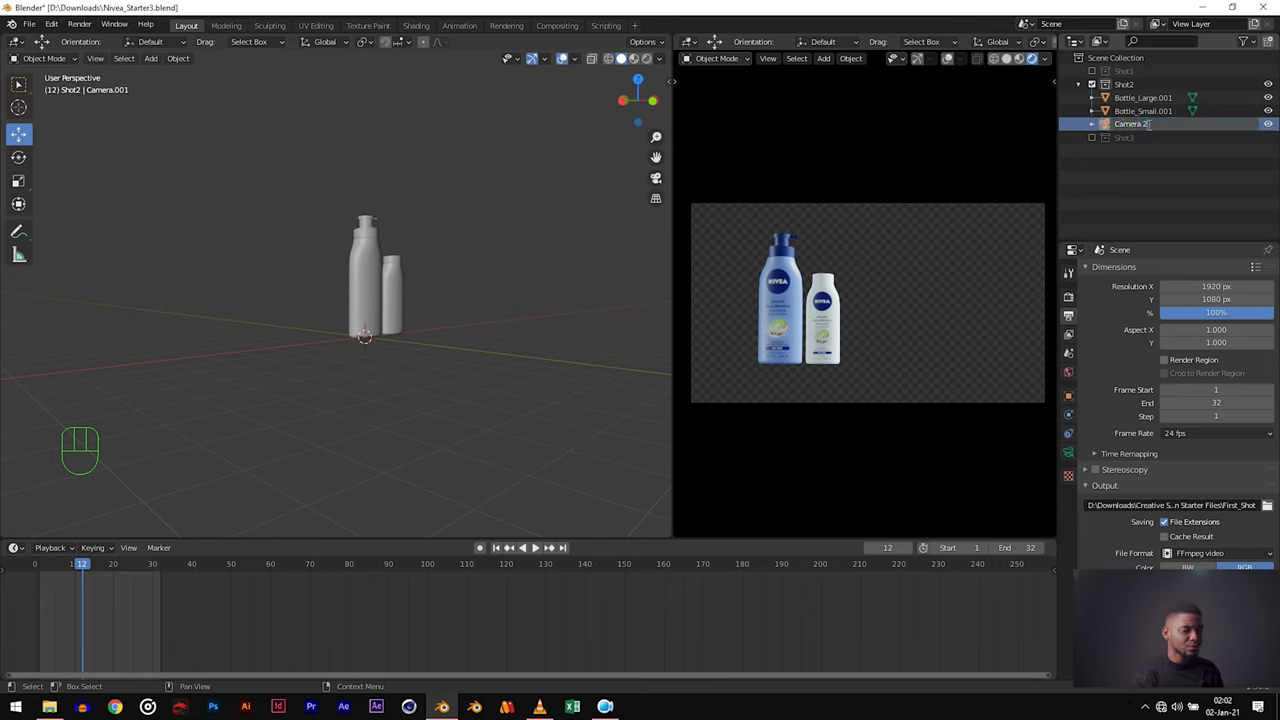
key(Return)
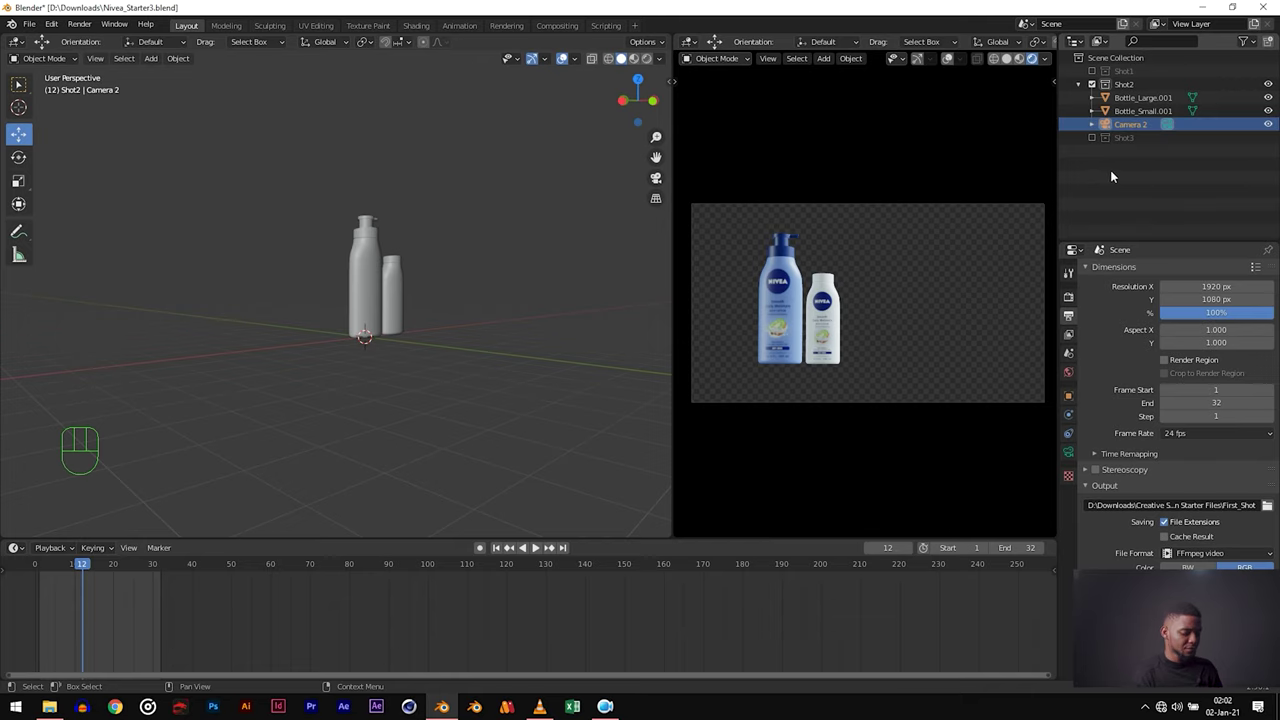
Step: Switch to VLC, replay the podium shot of Nivea.avi from about 00:06 as reference, and return to Blender
key(alt+Tab)
key(space)
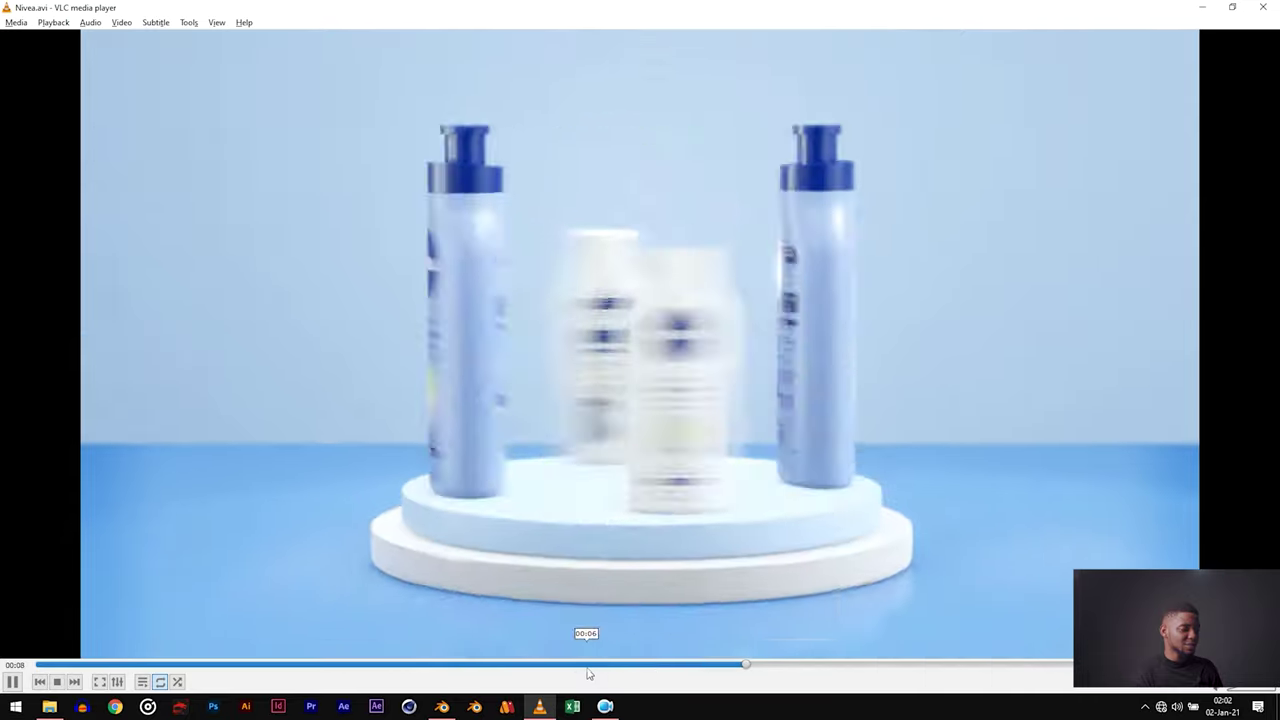
click(587, 666)
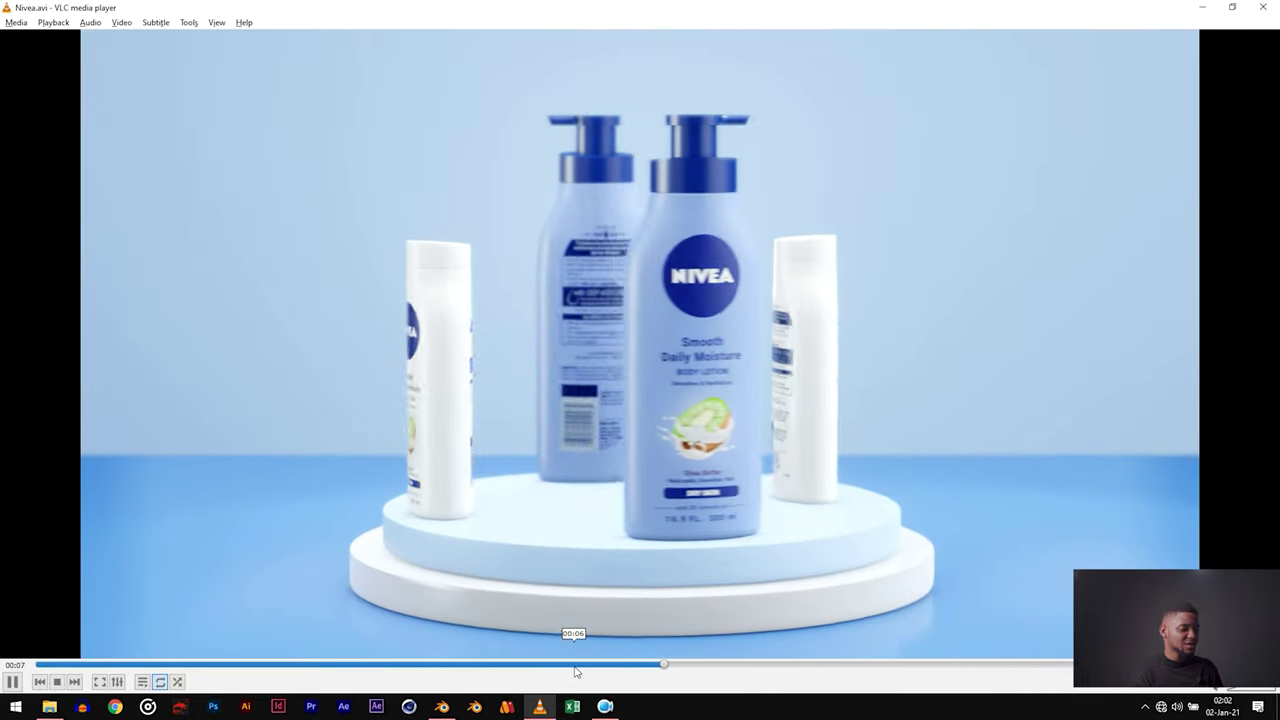
key(space)
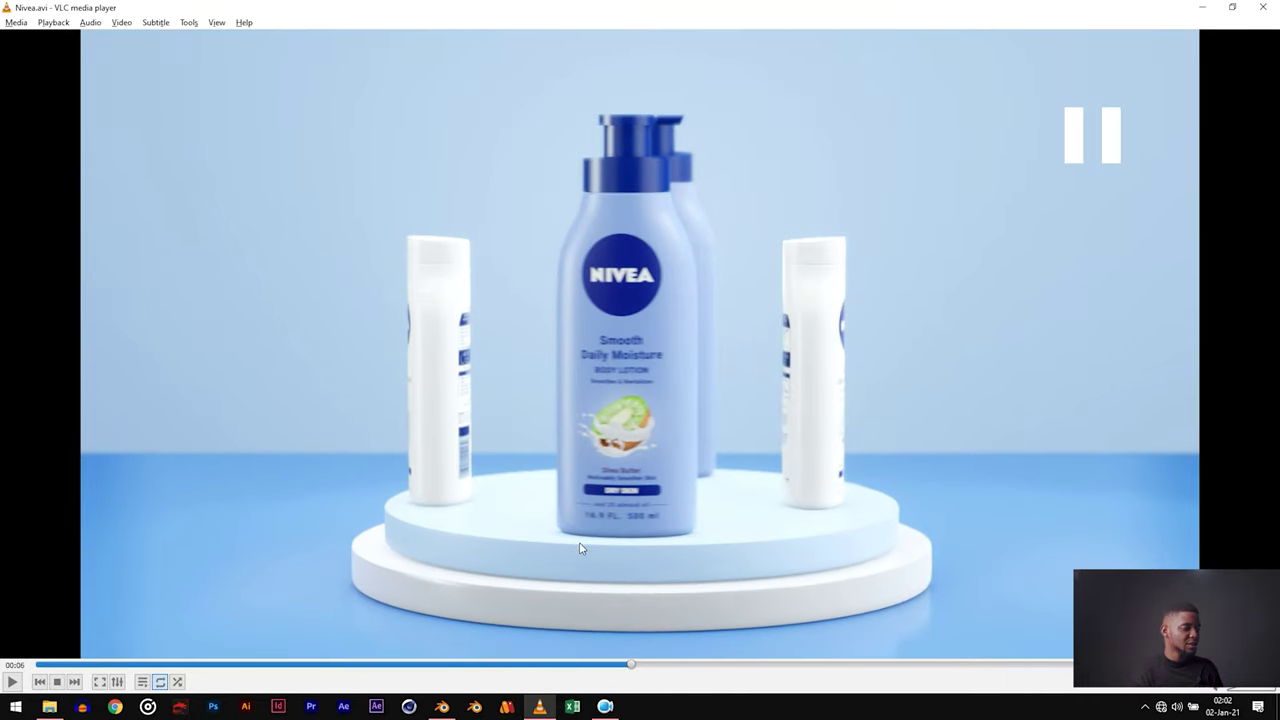
key(alt+Tab)
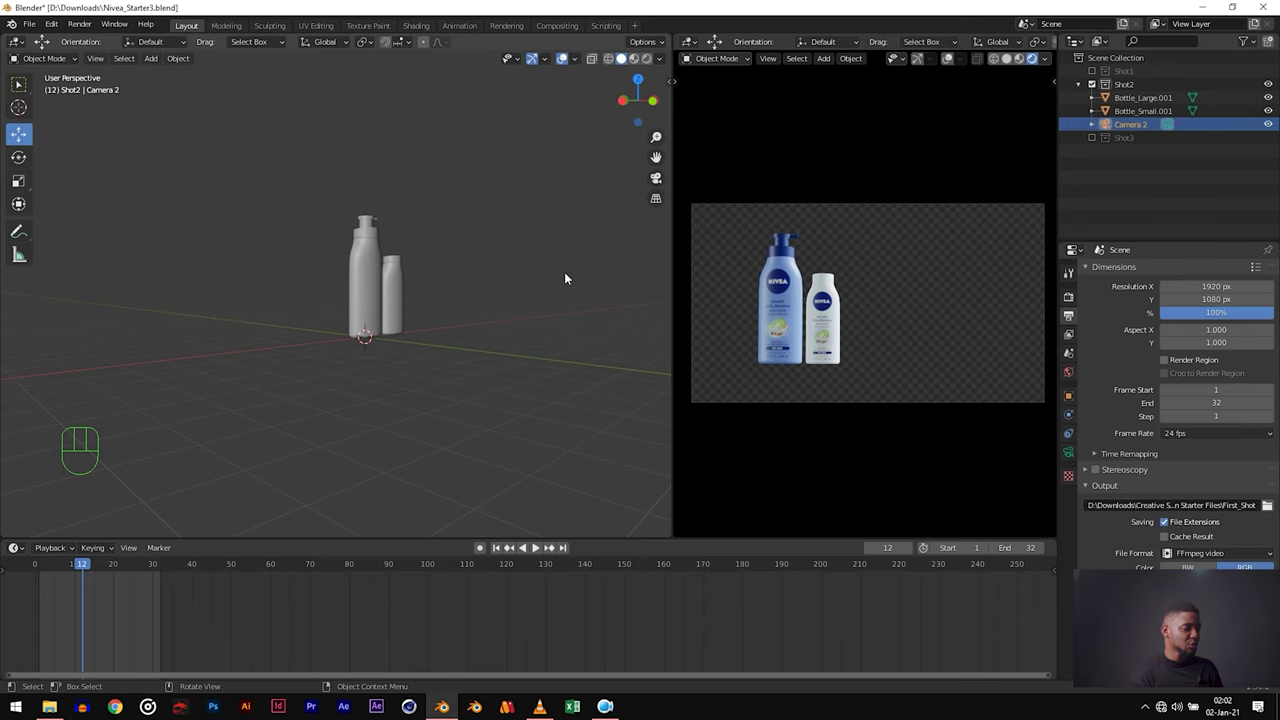
Step: Re-enable the Shot1 collection and copy its backdrop plane
click(1091, 71)
click(233, 285)
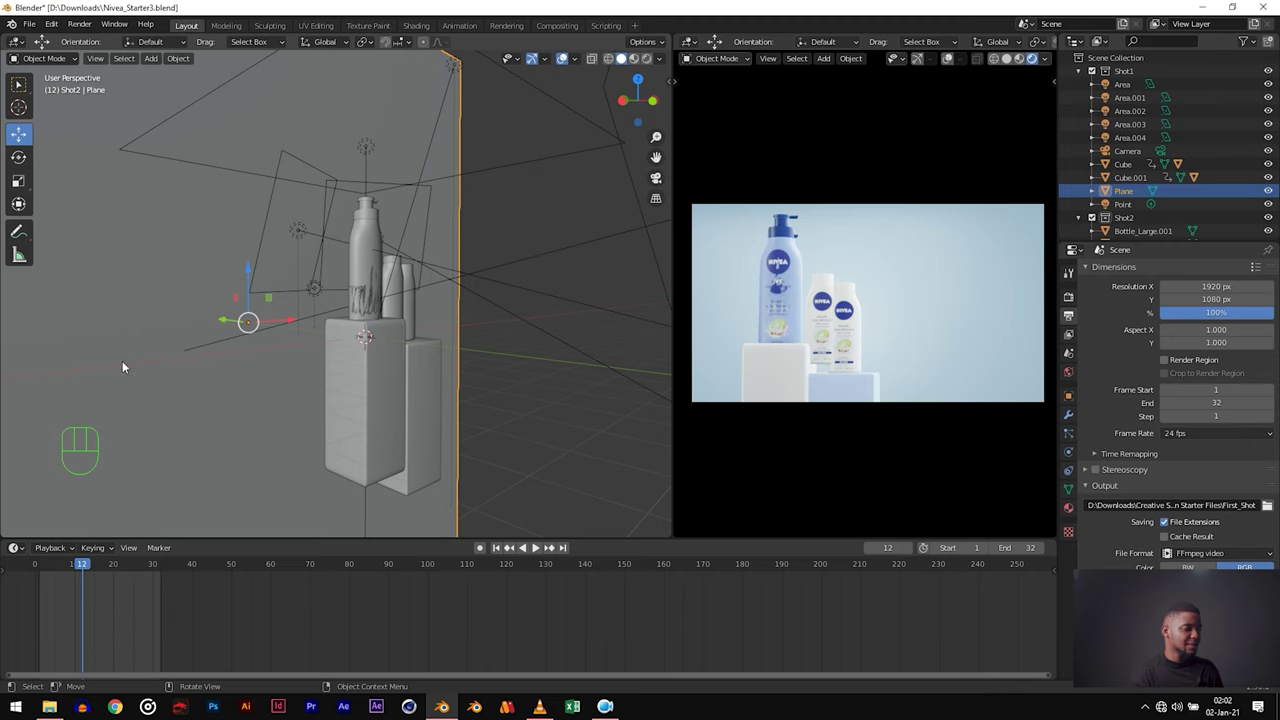
middle_drag(119, 364, 176, 345)
key(ctrl+c)
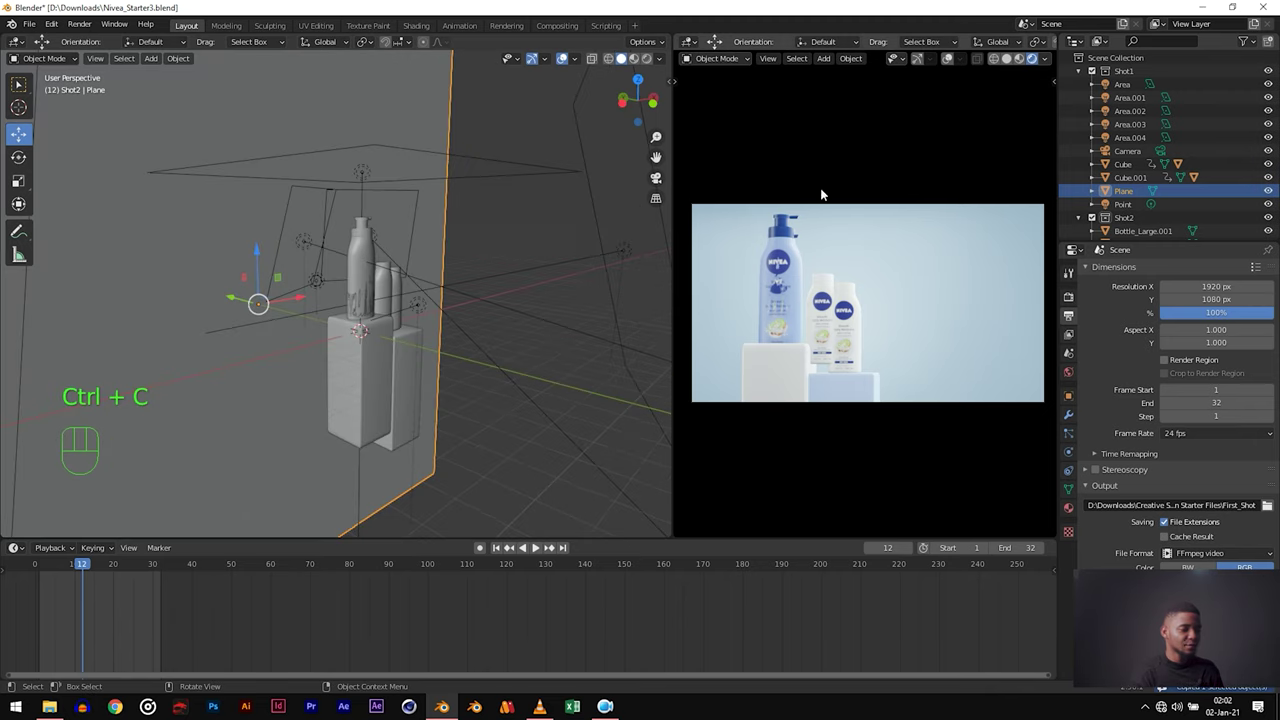
Step: Paste the copied backdrop plane into the Shot2 collection and exclude Shot1 from the view layer
scroll(1130, 165, down, 2)
click(1119, 175)
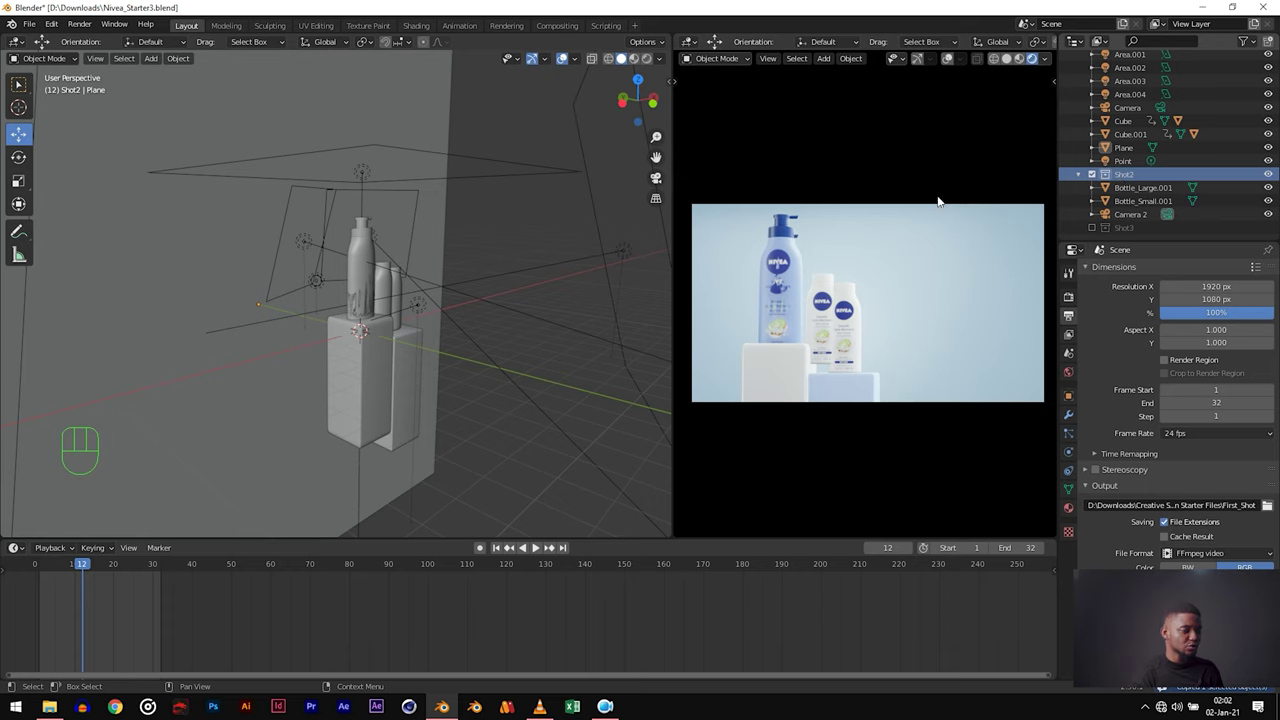
key(ctrl+v)
scroll(1130, 150, up, 2)
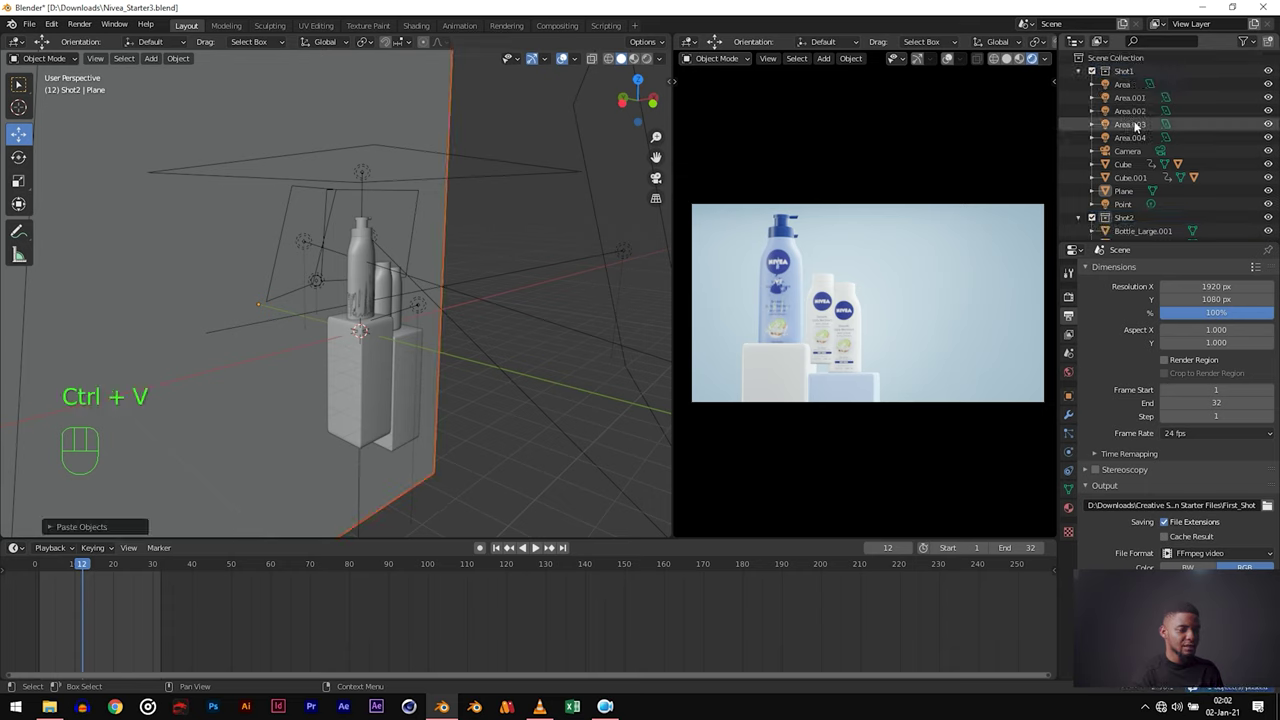
click(1092, 71)
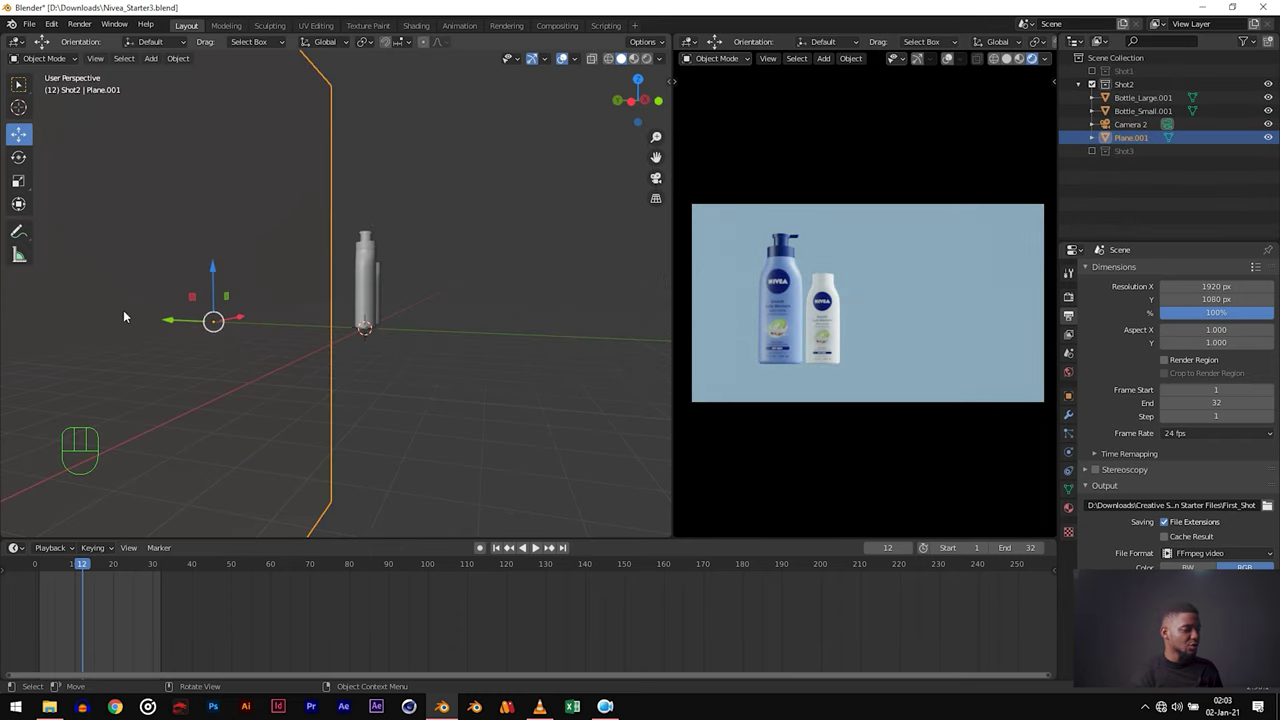
Step: Duplicate the Shot2 backdrop plane twice in place and rotate the last copy 90° about the global X axis
mouse_move(177, 321)
middle_down()
mouse_move(260, 334)
mouse_move(137, 338)
mouse_move(130, 353)
mouse_move(169, 333)
middle_up()
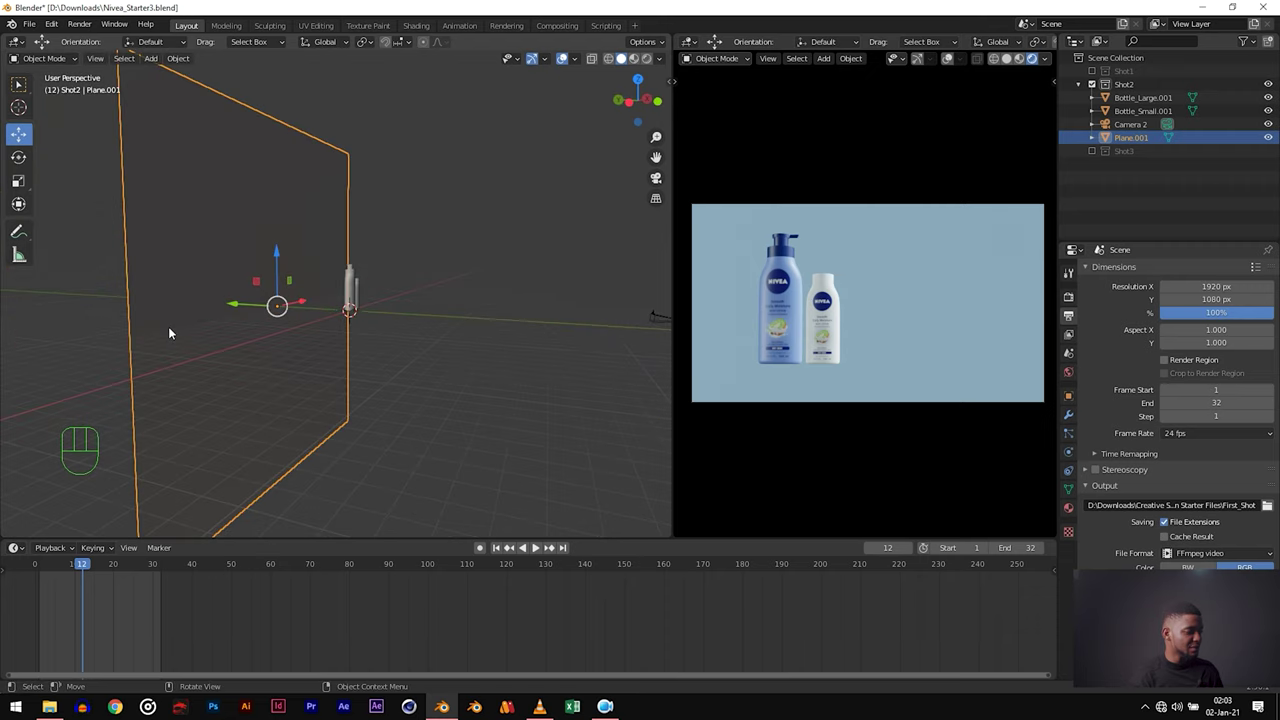
key(shift+d)
click(208, 276)
key(shift+d)
key(r)
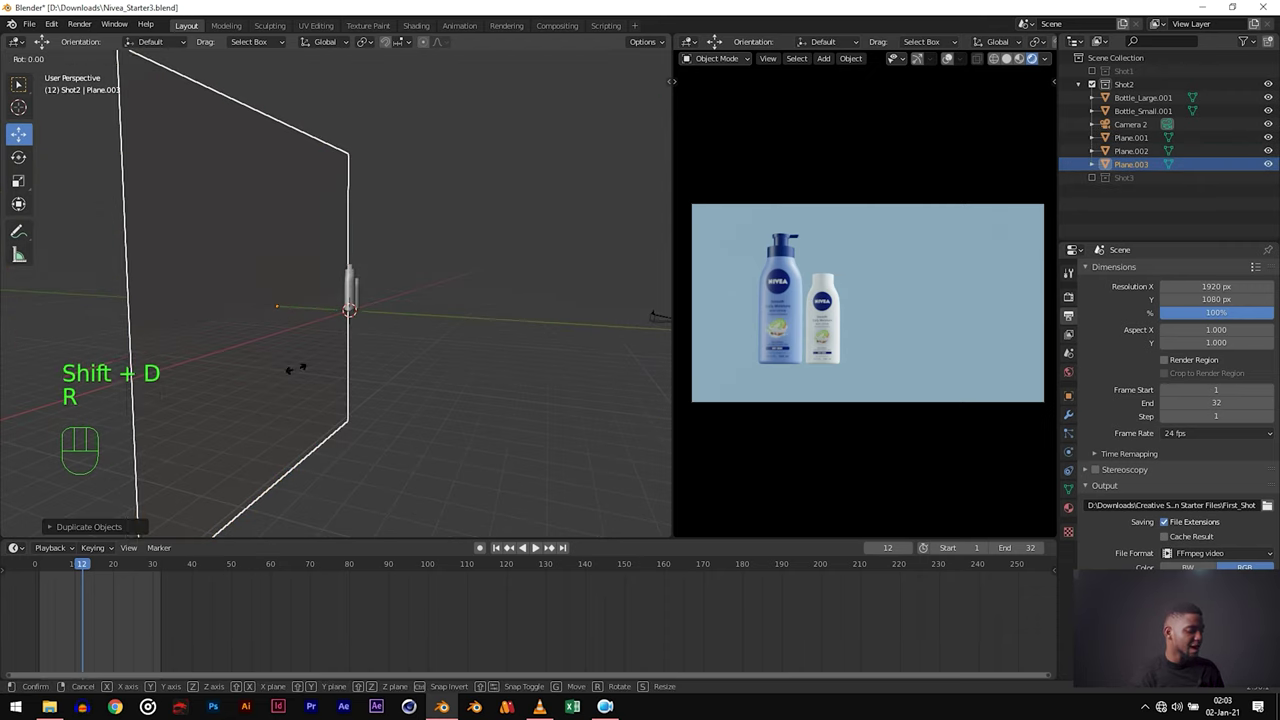
text(x)
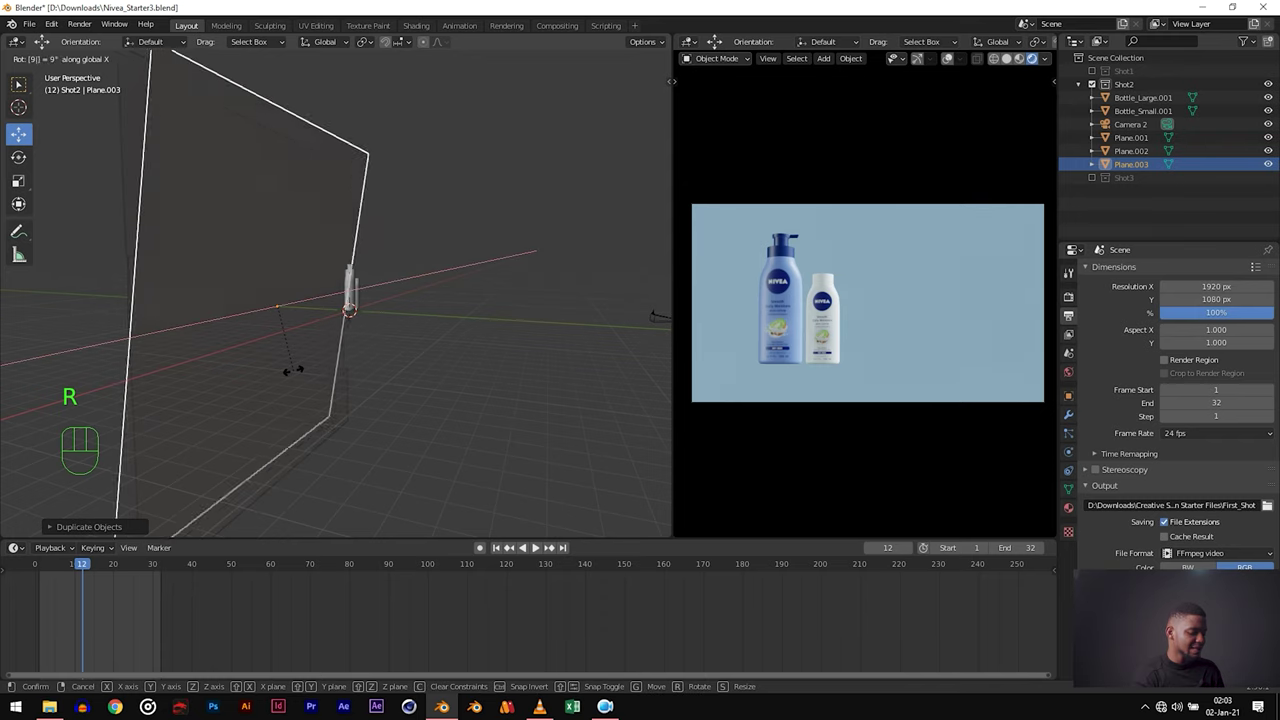
text(90)
click(293, 377)
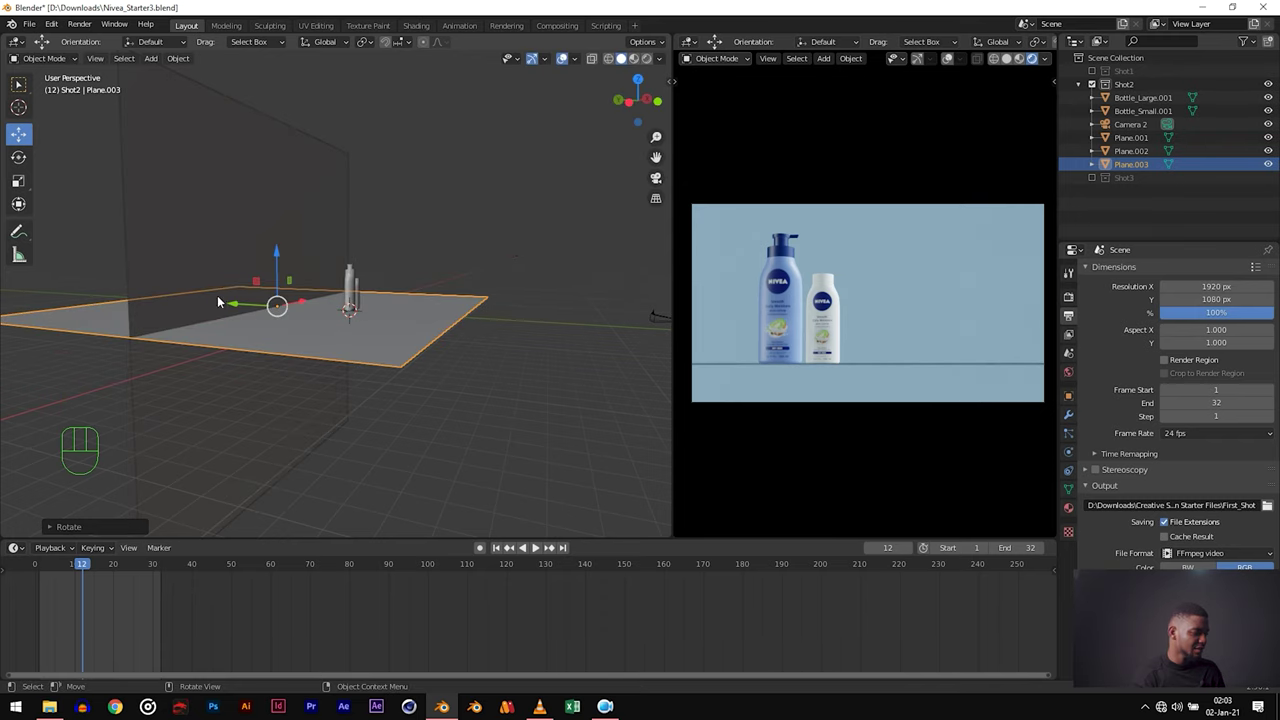
Step: Move the horizontal plane along Y toward the camera to form the floor, and check its level against the bottle bases
drag(249, 308, 362, 297)
middle_drag(362, 297, 443, 343)
scroll(438, 350, up, 5)
scroll(485, 350, up, 3)
scroll(443, 343, up, 3)
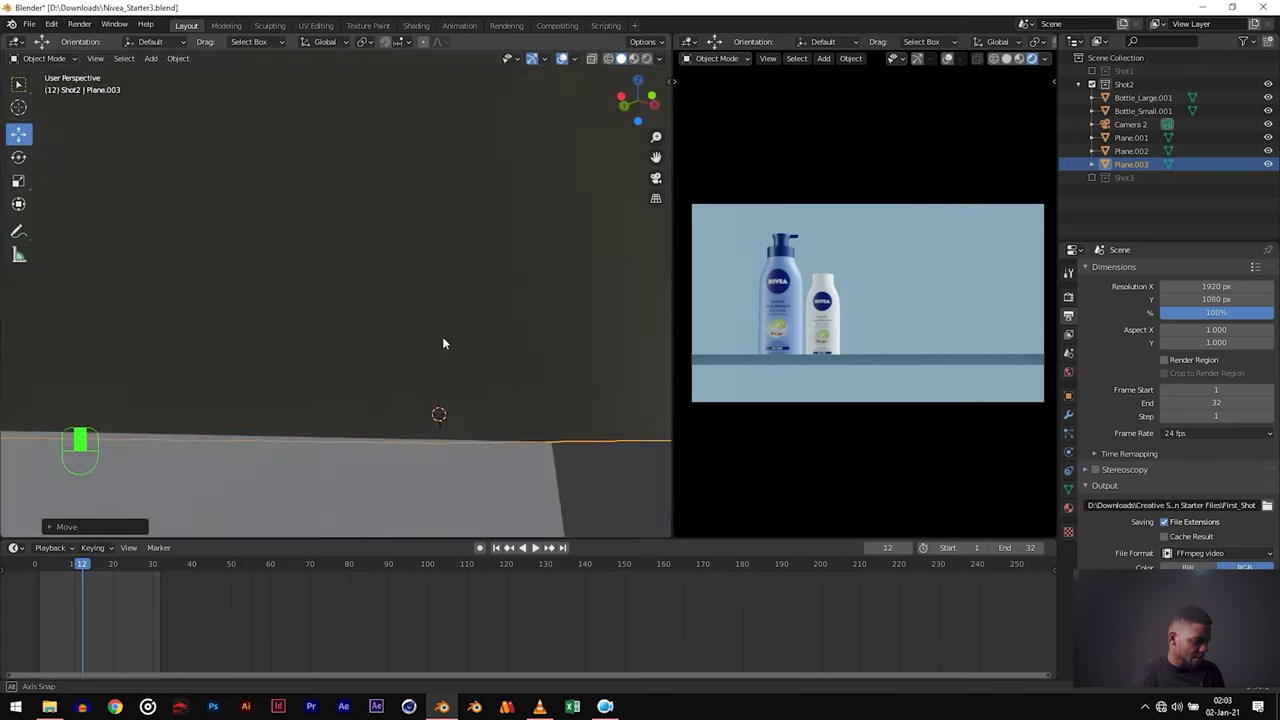
key(KP_1)
scroll(449, 343, up, 4)
shift+middle_drag(414, 420, 426, 265)
scroll(437, 330, down, 3)
mouse_move(437, 330)
middle_down()
mouse_move(460, 331)
mouse_move(402, 348)
mouse_move(440, 330)
middle_up()
scroll(402, 348, down, 4)
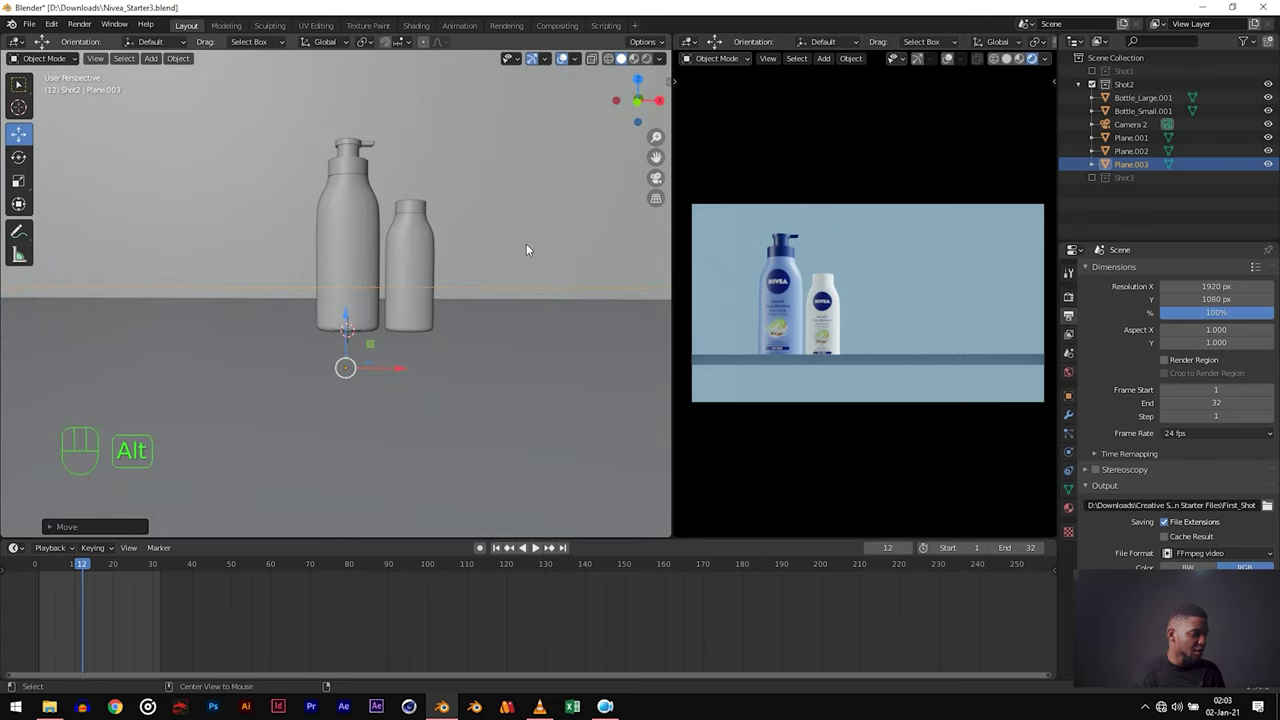
Step: Compare with the paused podium frame in VLC, return to Blender, and align Camera 2 to a front view of the bottles
key(alt+Tab)
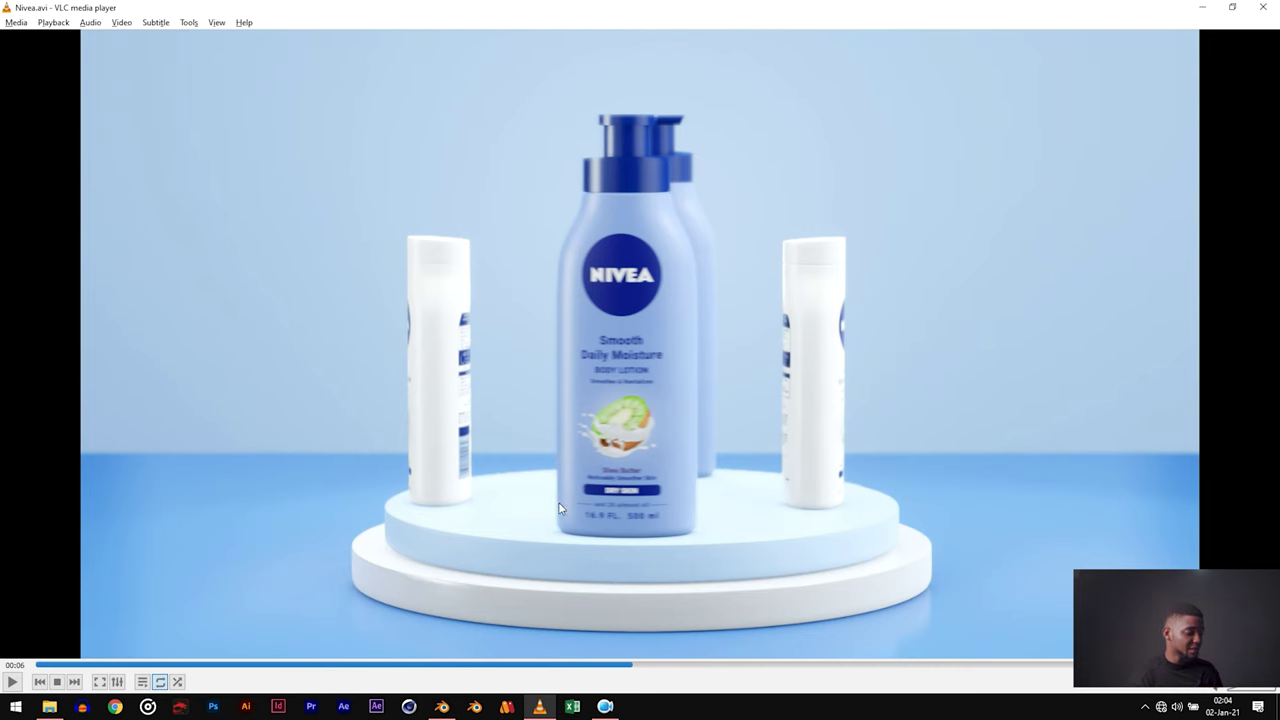
key(alt+Tab)
mouse_move(389, 365)
middle_down()
mouse_move(377, 351)
mouse_move(392, 351)
mouse_move(375, 357)
middle_up()
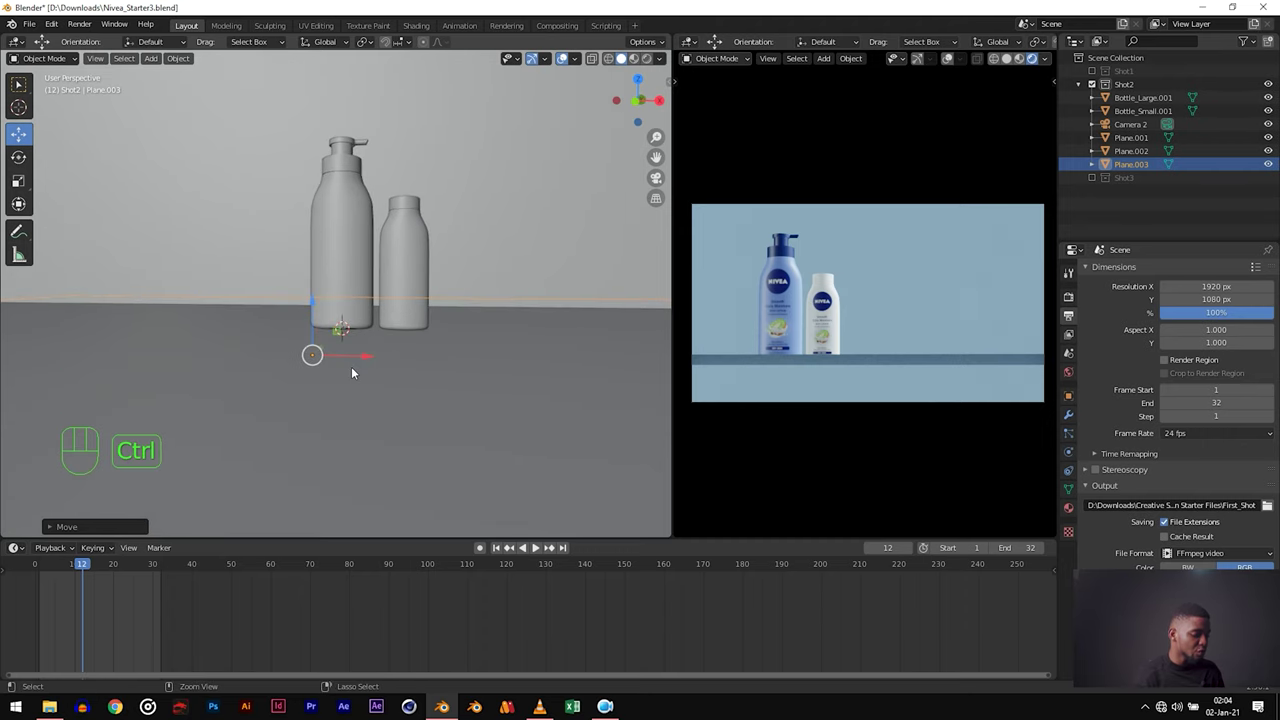
key(ctrl+alt+KP_0)
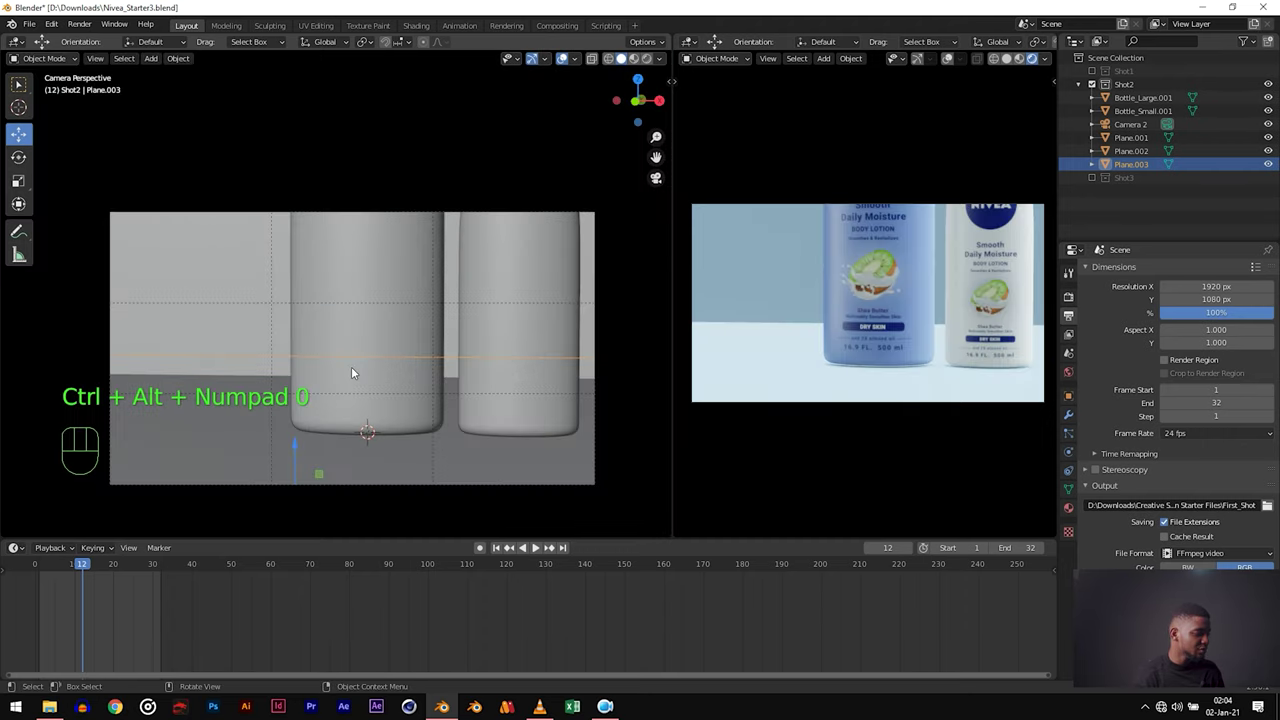
Step: Move Camera 2 back along the global Y axis and reframe it until both bottles fit completely in the shot
click(388, 485)
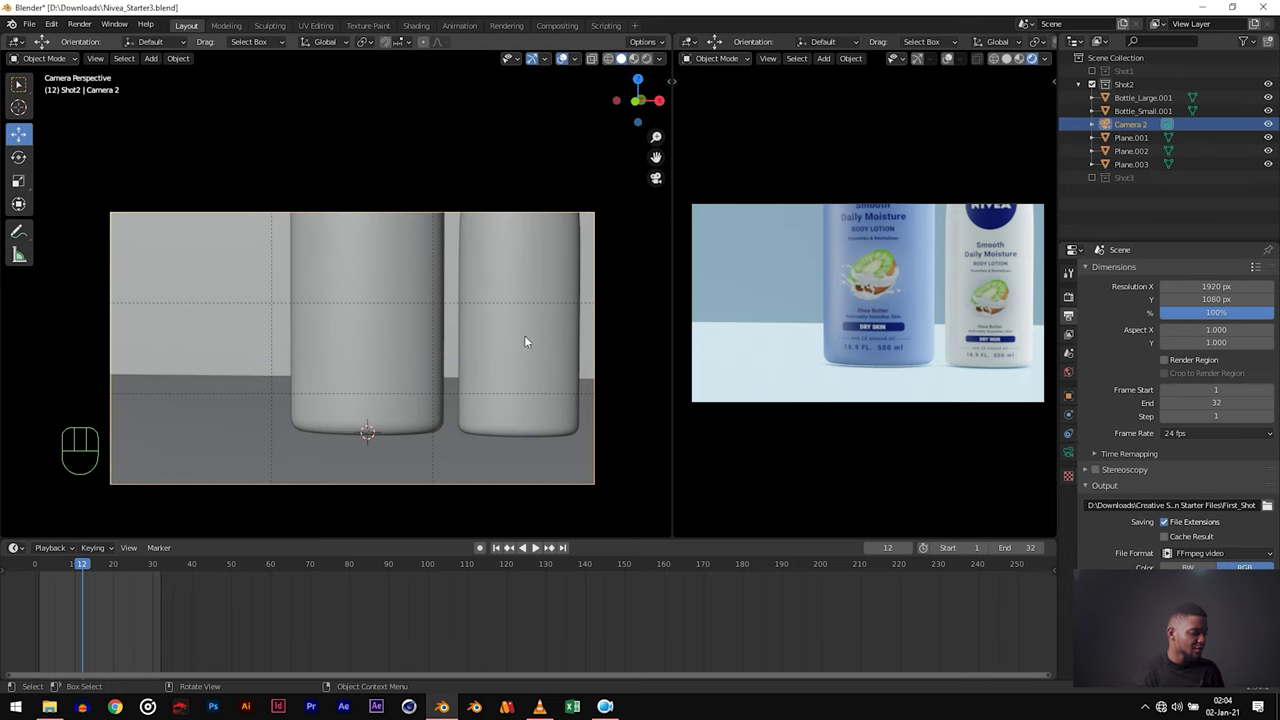
key(g)
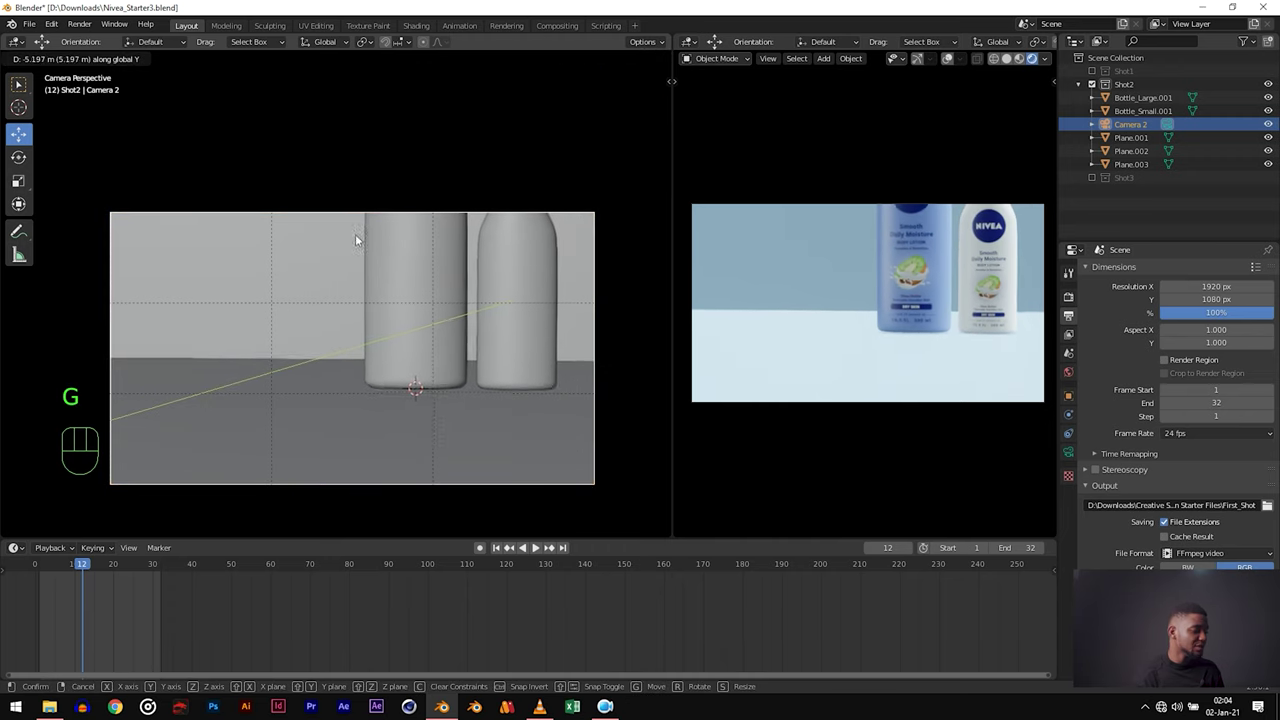
click(456, 378)
key(g)
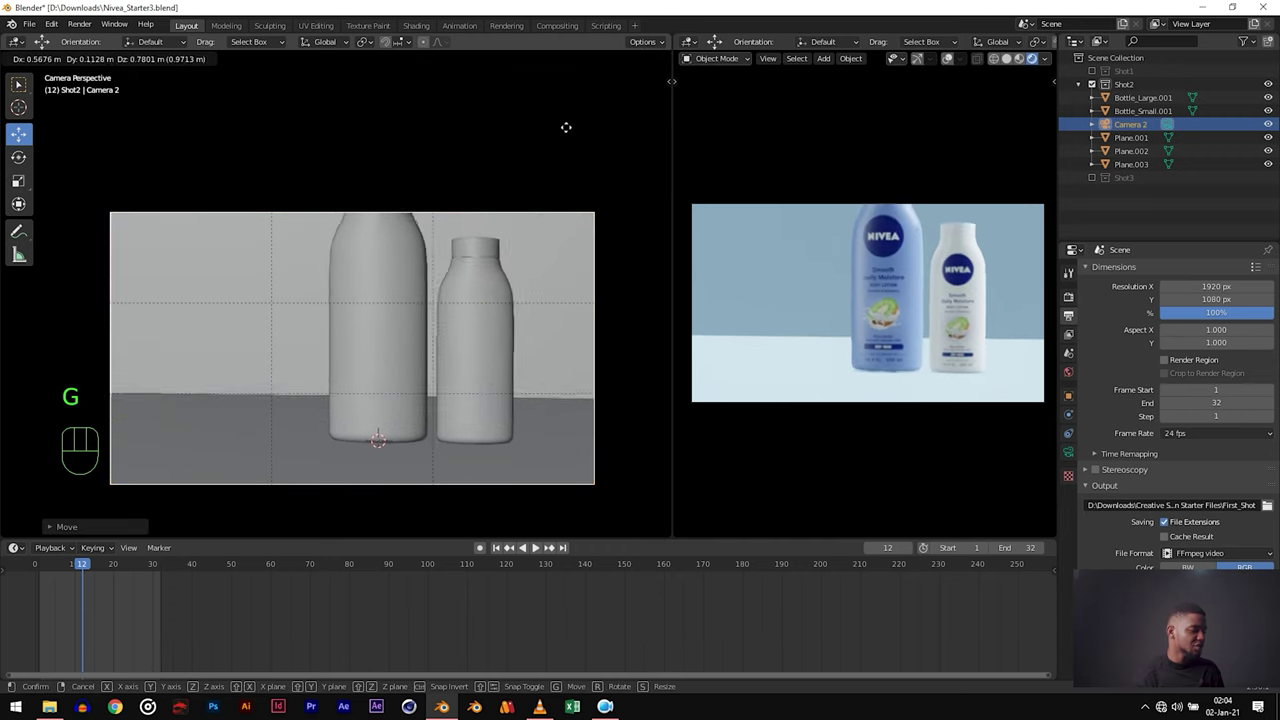
key(g)
click(444, 484)
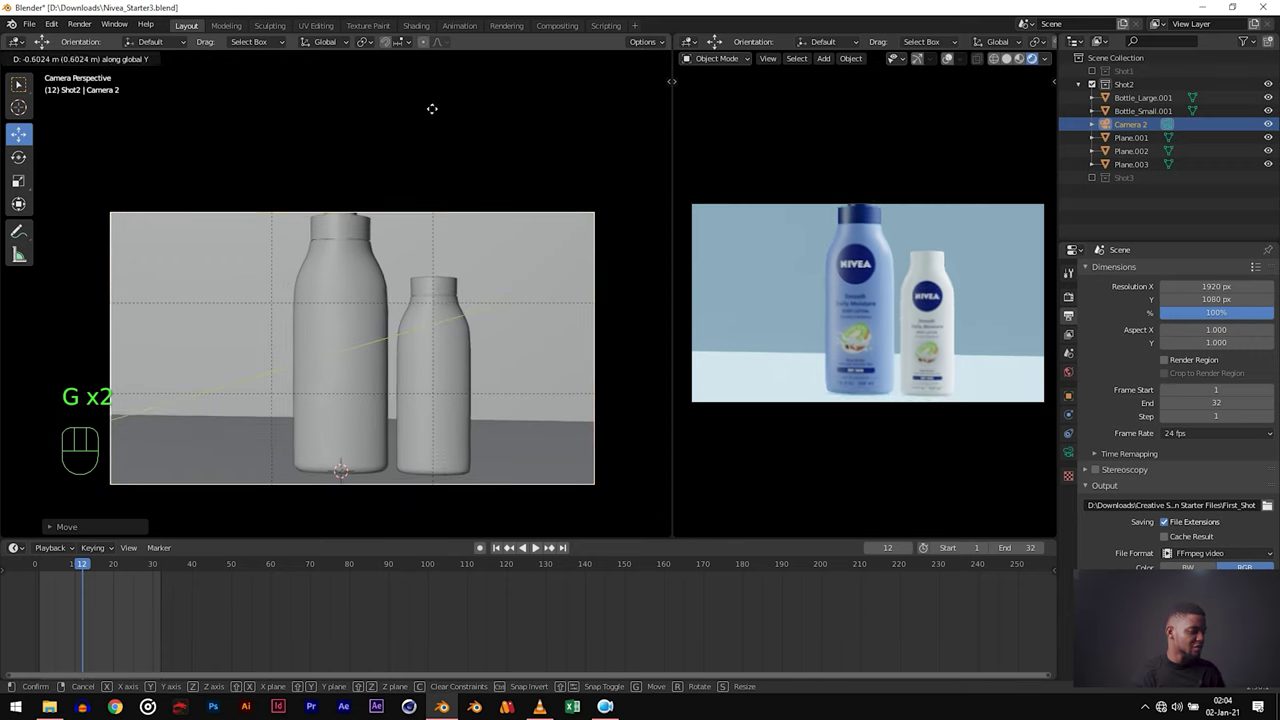
key(g)
key(g)
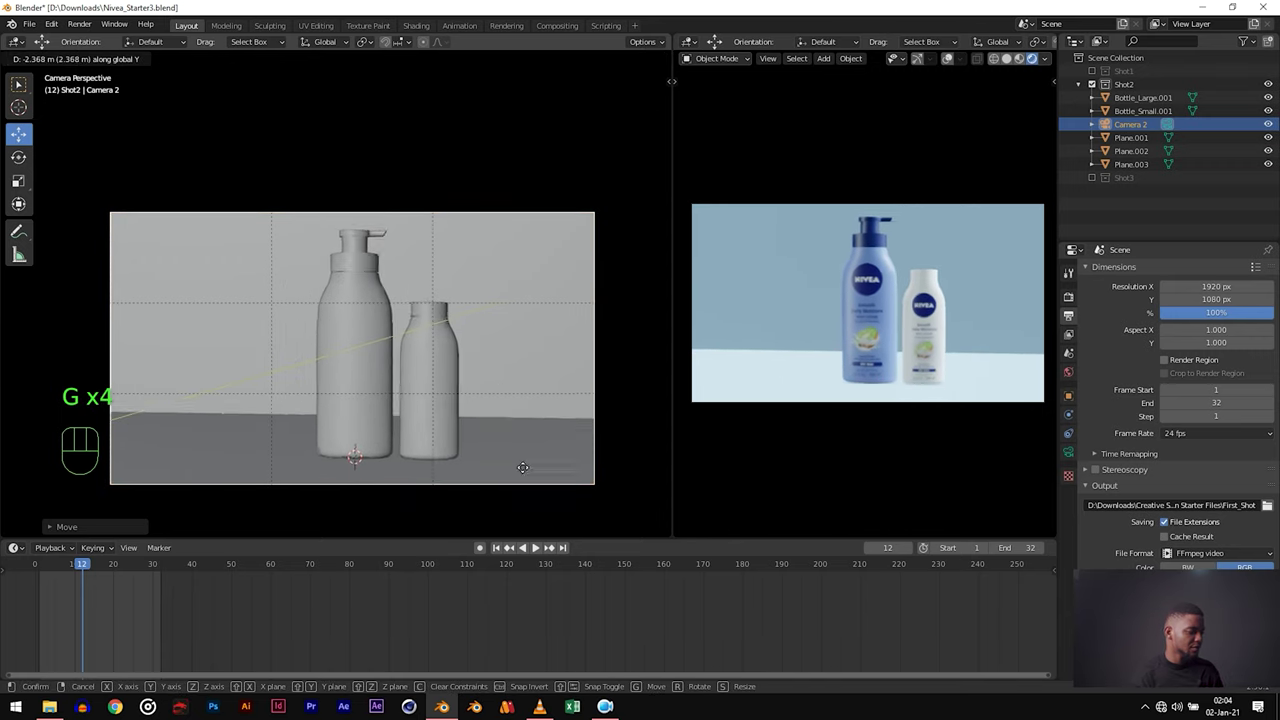
click(486, 200)
Step: Reposition Camera 2 to frame both bottles slightly left of centre from straight ahead, with a level horizon and more floor in front
key(g)
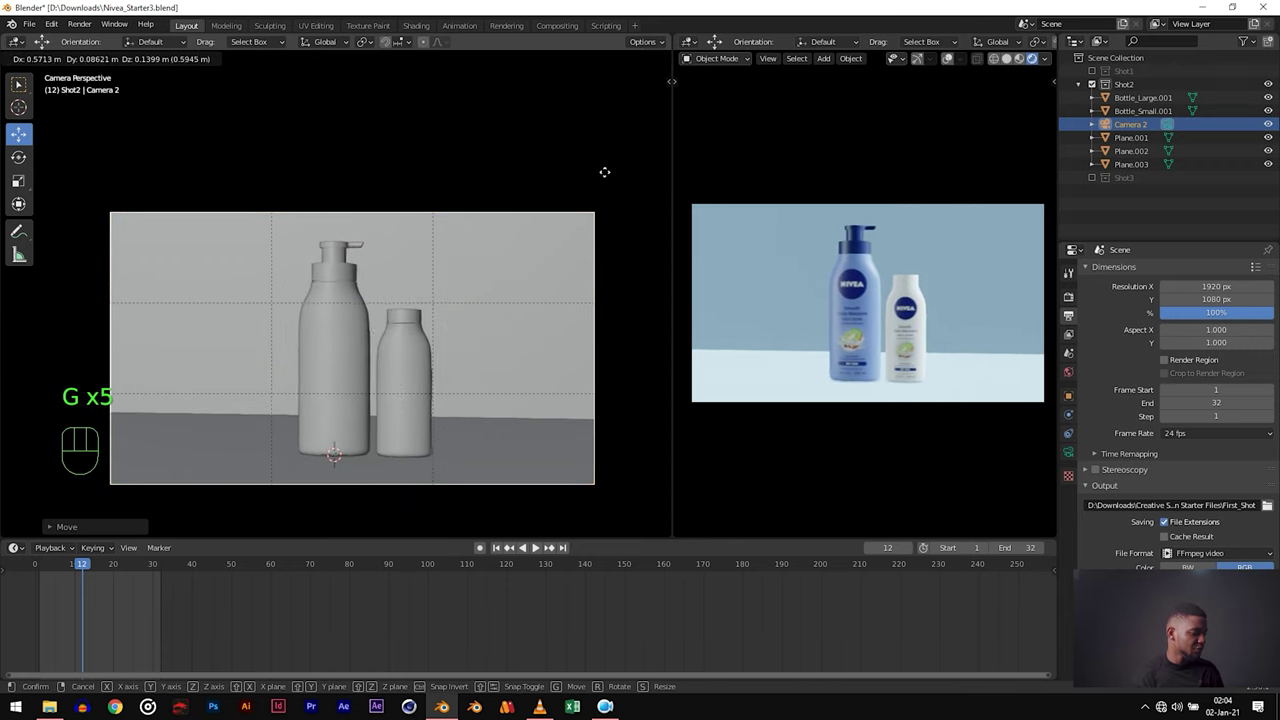
click(621, 214)
key(alt+Tab)
key(Escape)
key(g)
key(g)
key(g)
key(g)
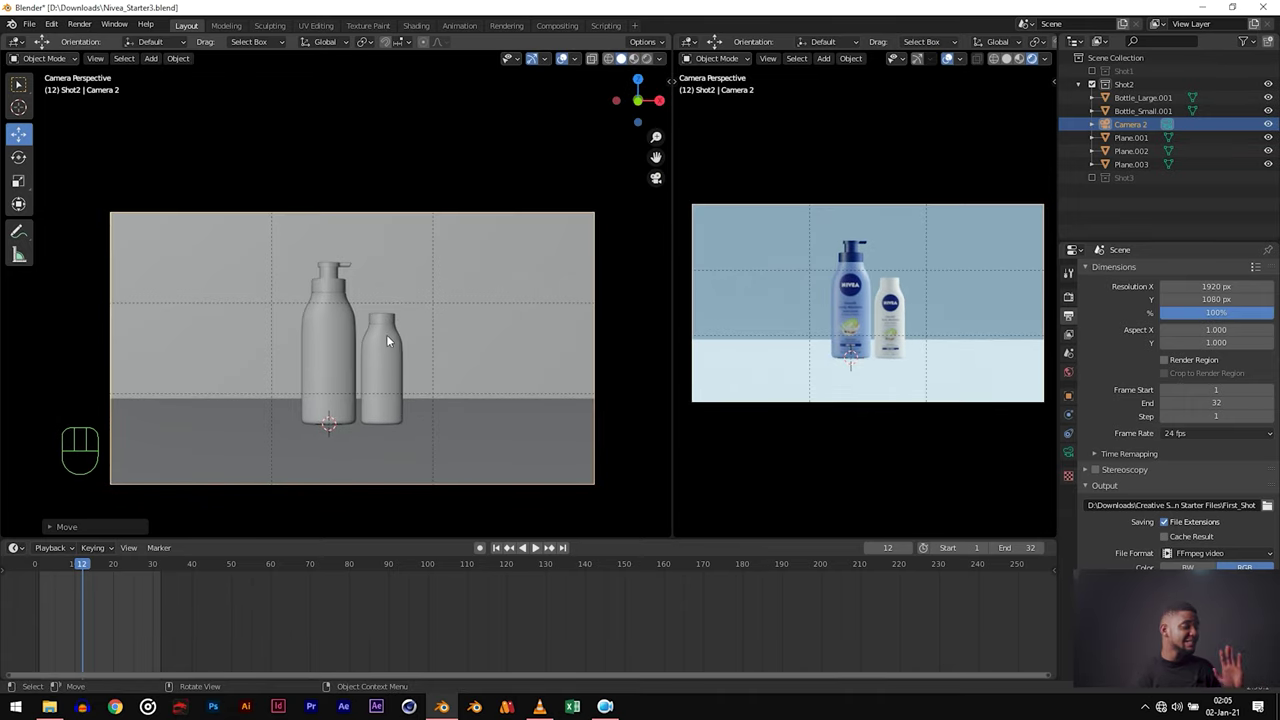
Step: Select the floor plane and make its shared material a single-user copy, independent of the backdrop planes
middle_drag(199, 428, 400, 420)
click(251, 388)
click(1076, 509)
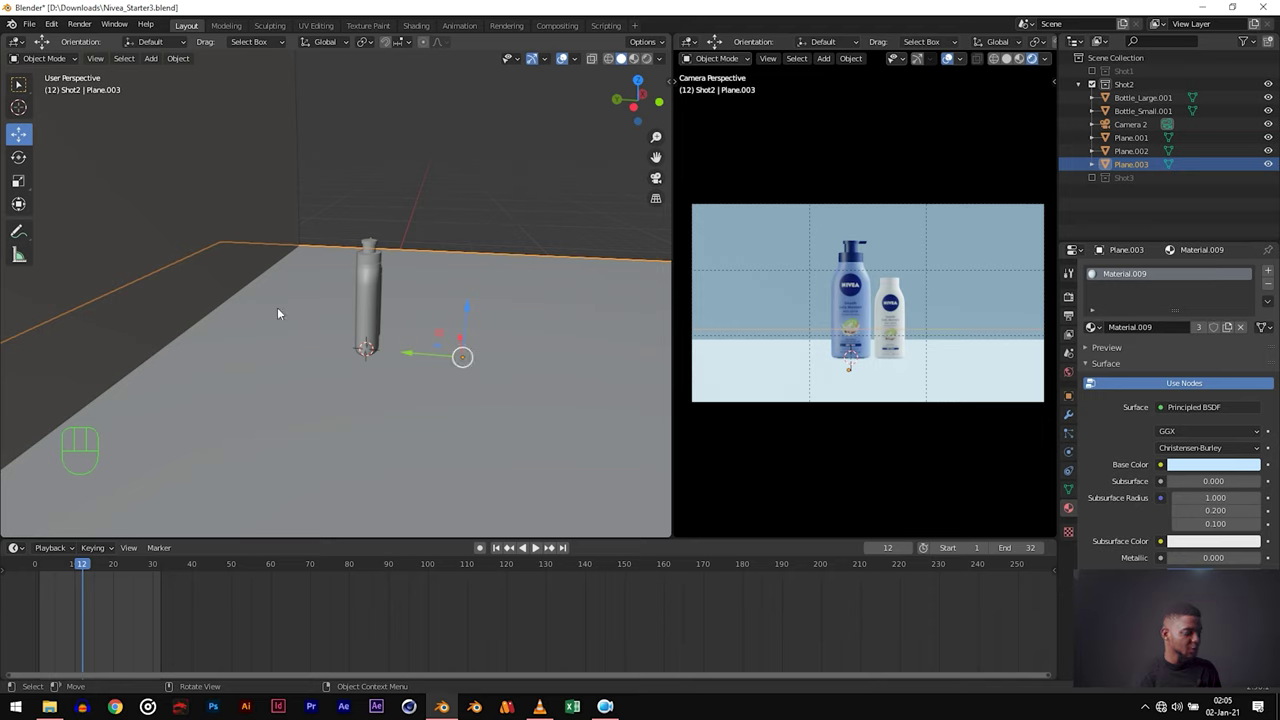
middle_drag(123, 311, 435, 293)
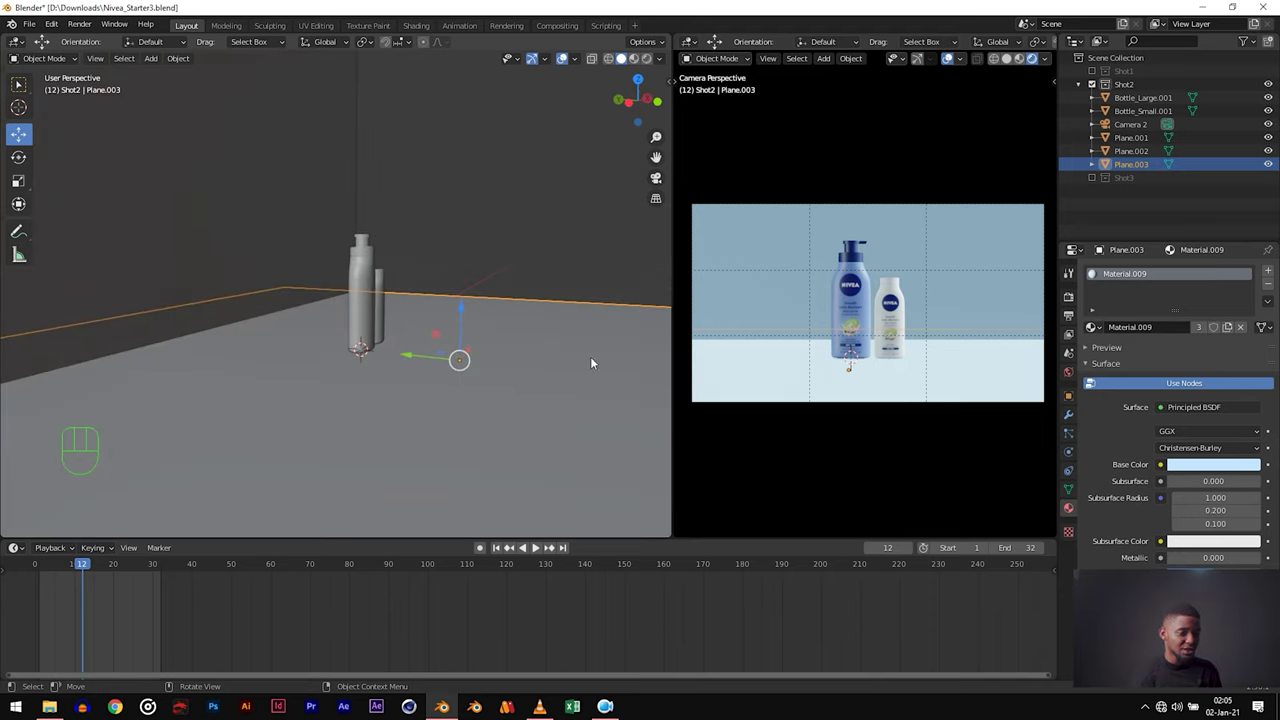
click(1199, 328)
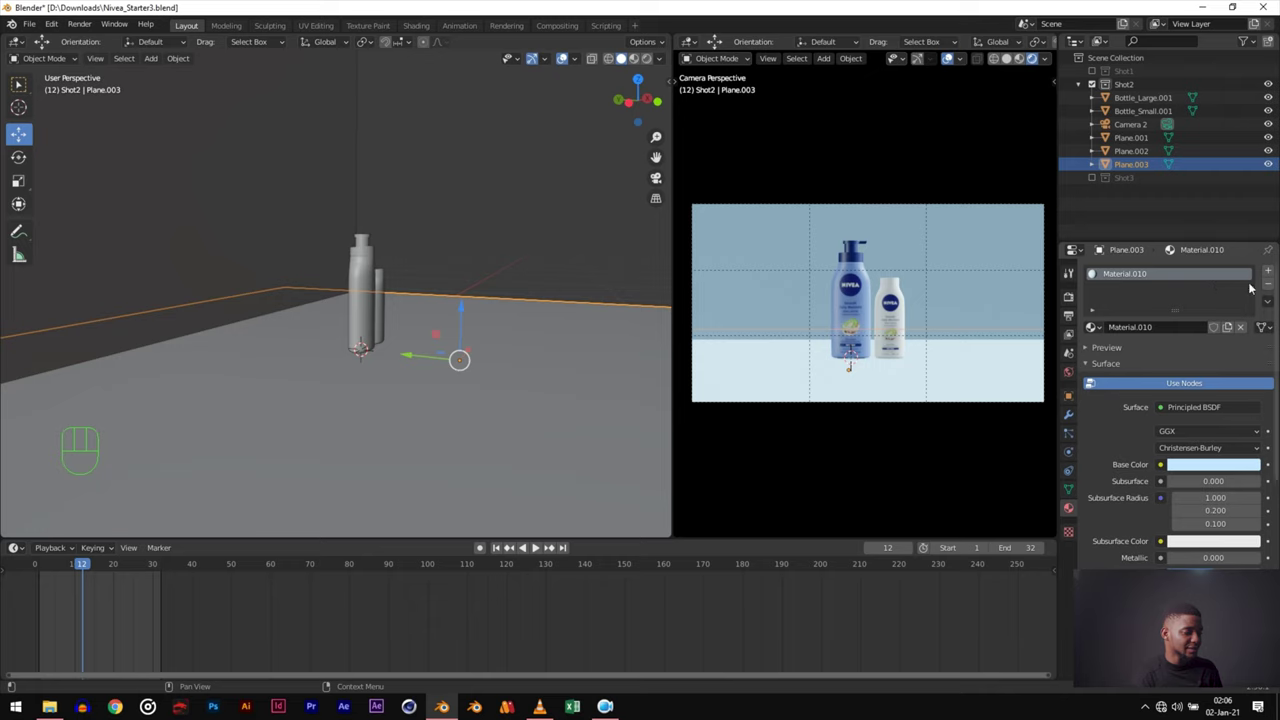
Step: Compare the back wall's base color with the reference frame in VLC, and give the floor material a stronger blue base color
middle_drag(526, 317, 476, 386)
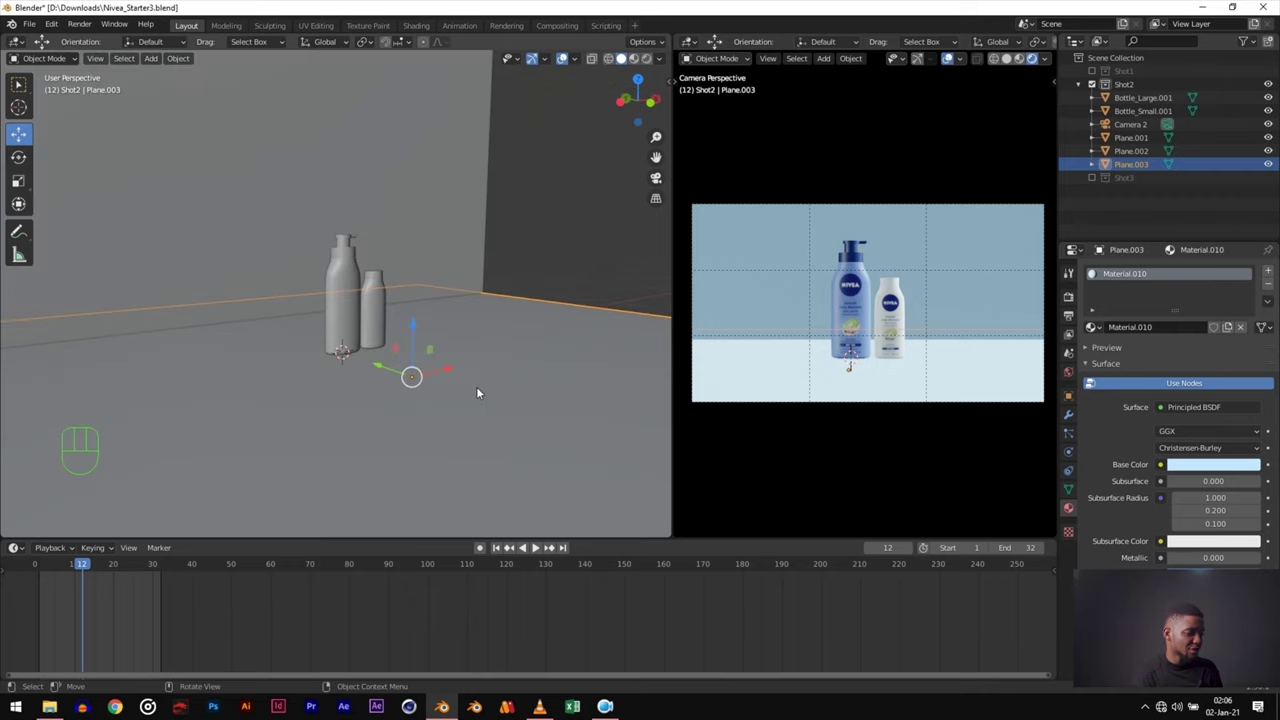
click(876, 406)
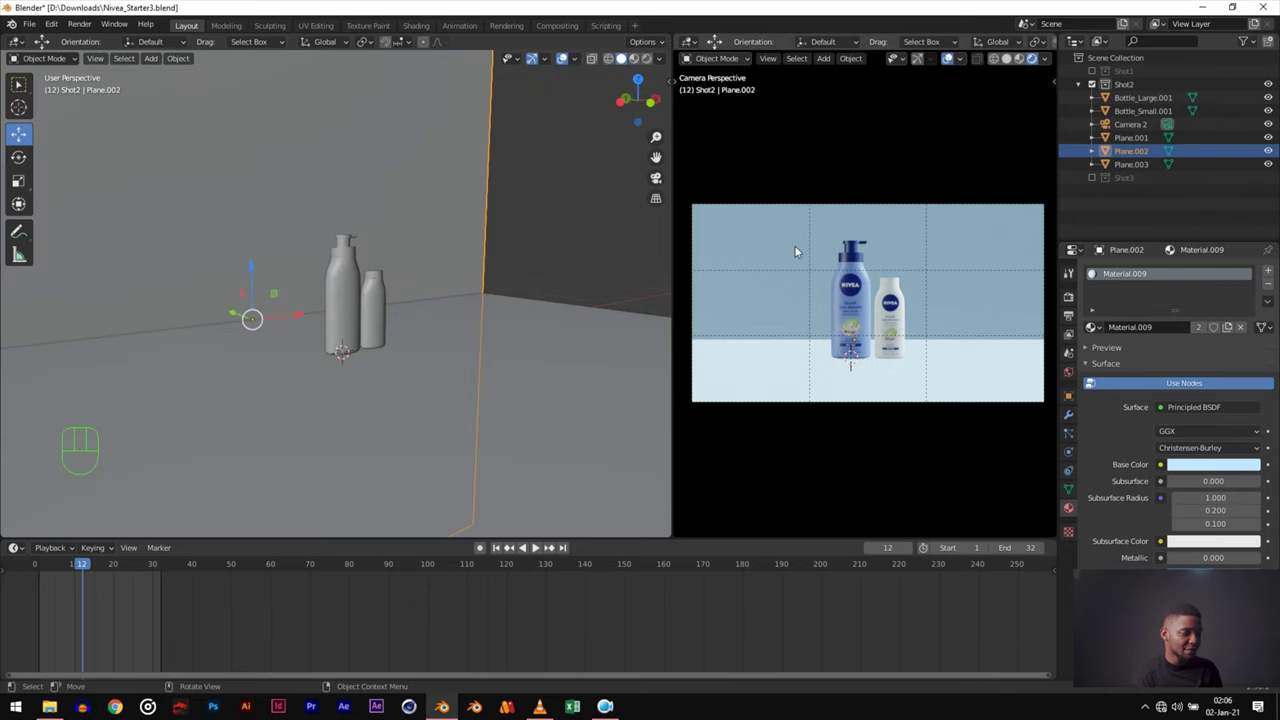
click(1213, 464)
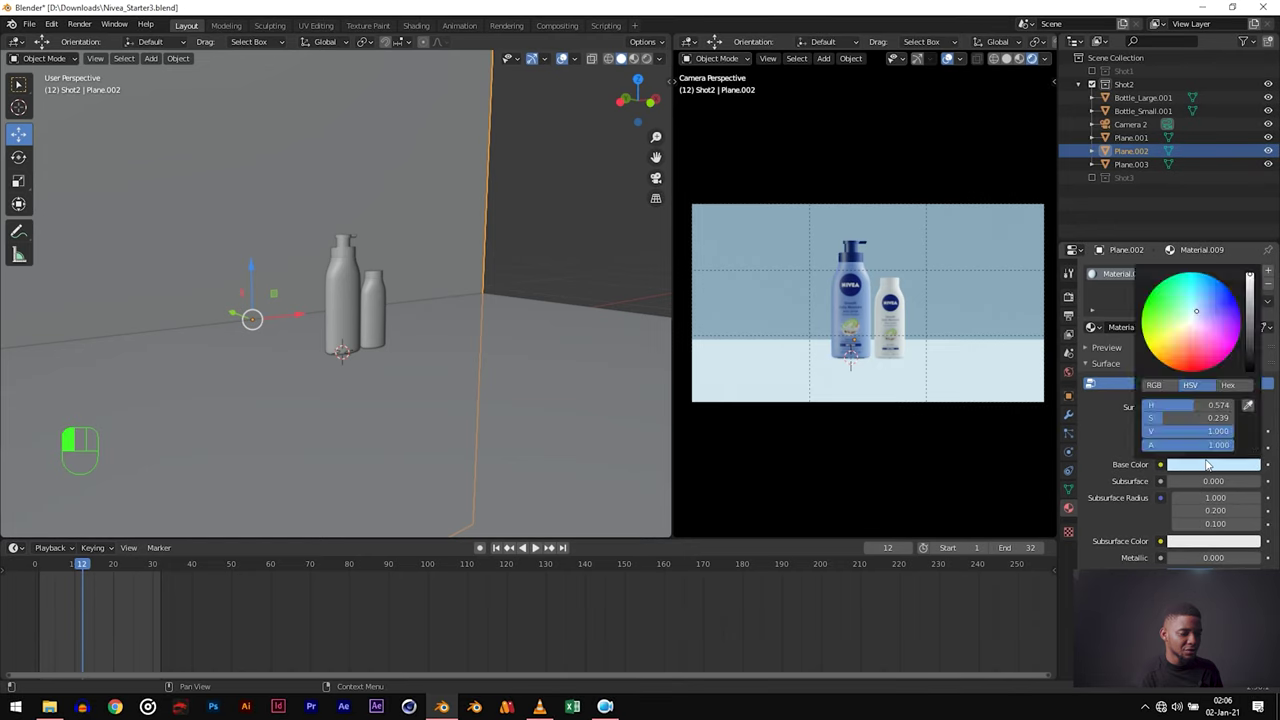
key(alt+Tab)
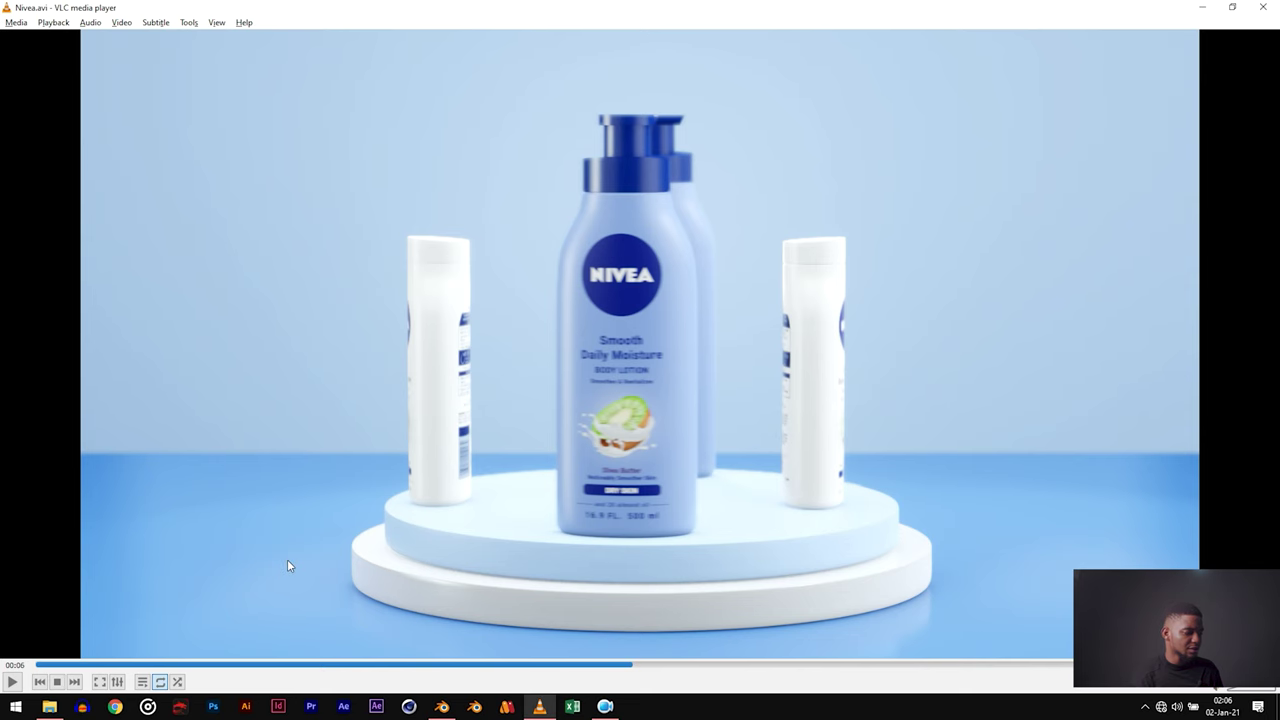
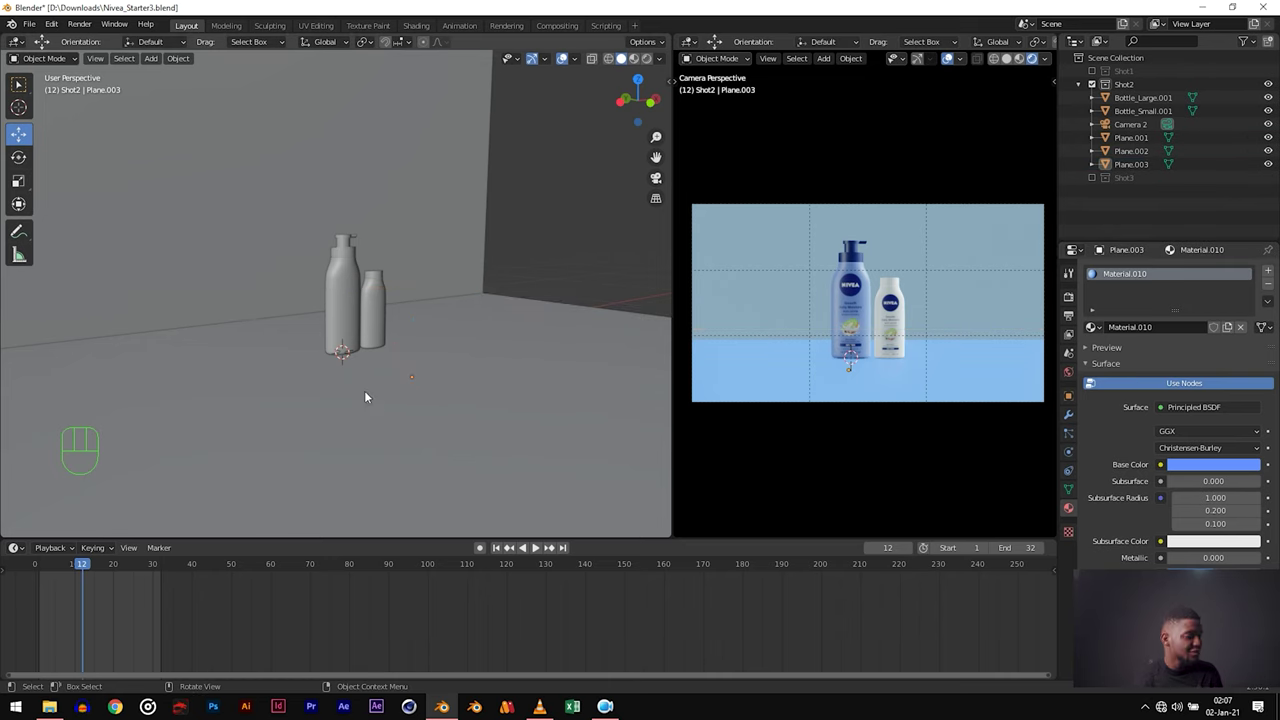
Step: Add a cylinder at the large bottle's base and scale it in X and Y only, making it wide enough to hold both bottles
key(shift+a)
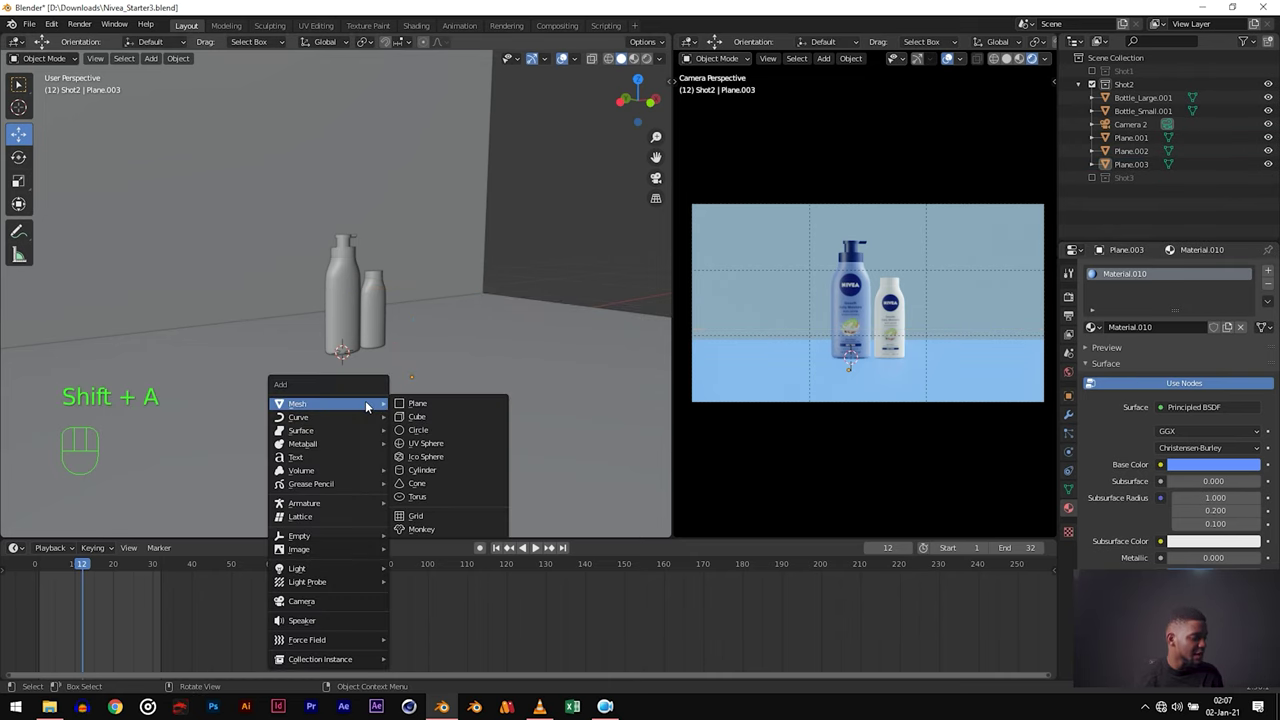
click(421, 469)
scroll(392, 352, up, 2)
middle_drag(392, 352, 367, 436)
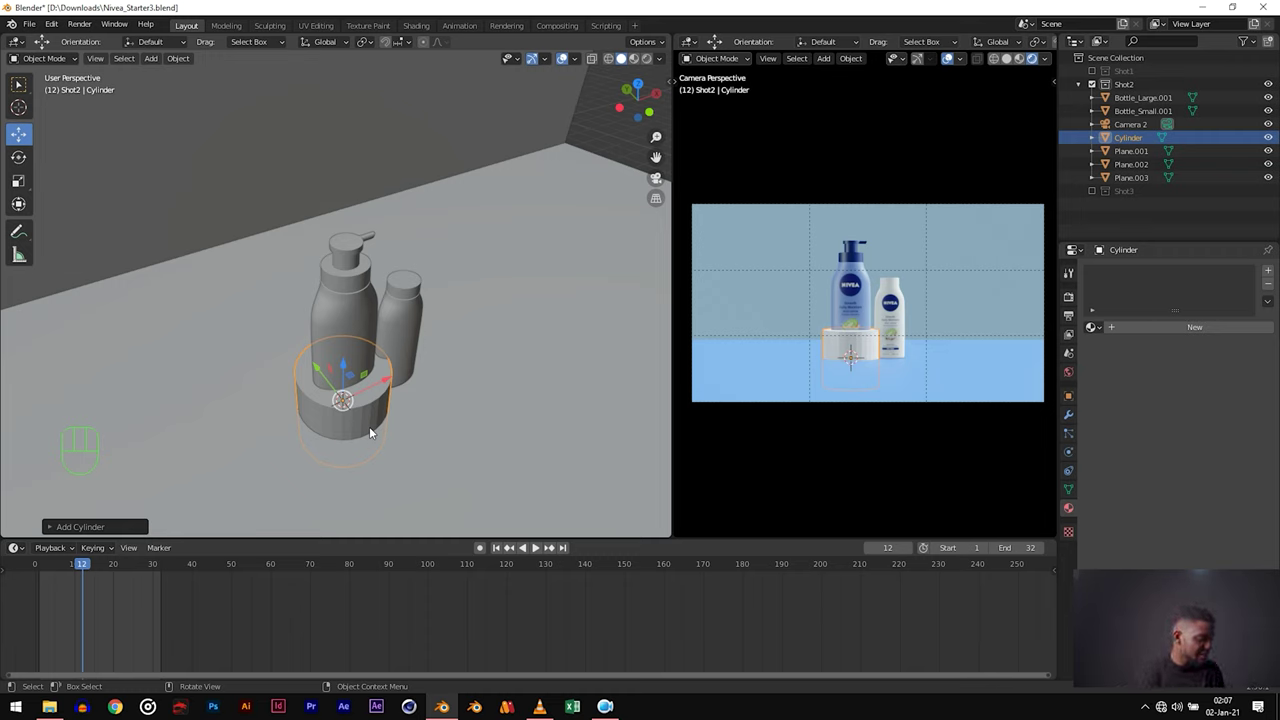
key(s)
key(shift+z)
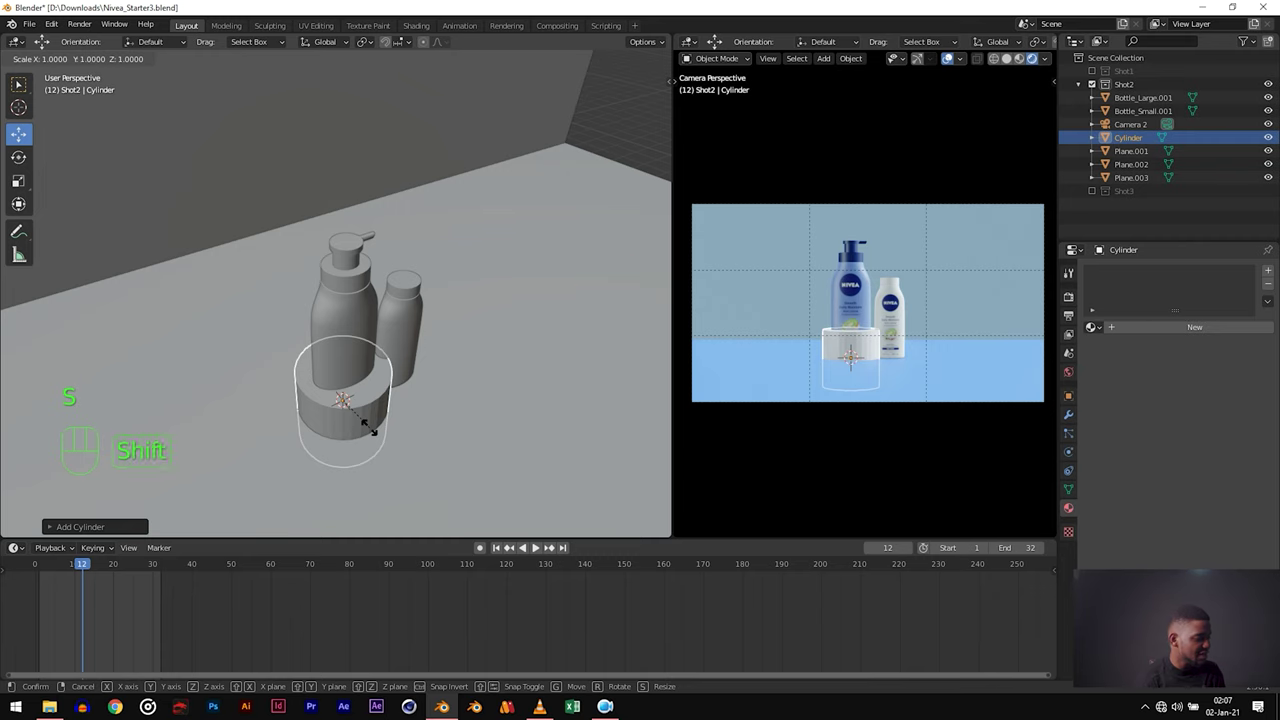
click(449, 456)
middle_drag(409, 443, 400, 414)
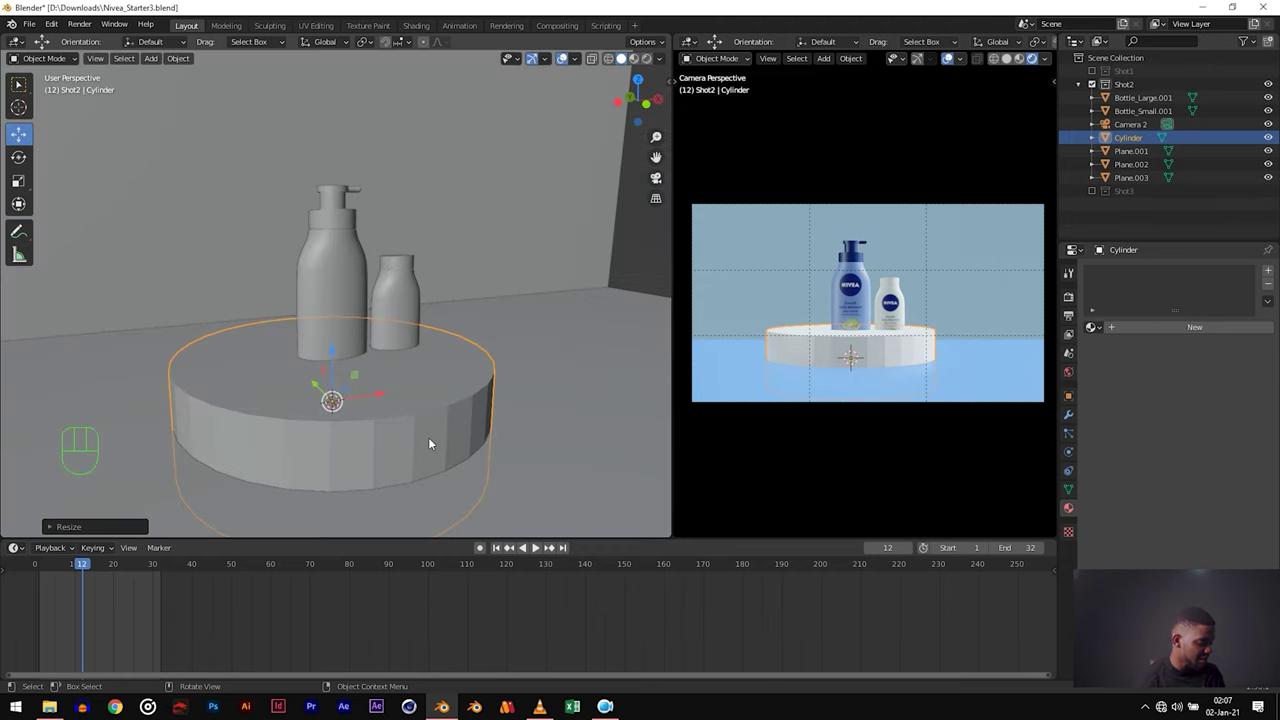
Step: Flatten the cylinder along global Z to about 0.2 of its height, and raise it slightly along Z above the floor
key(s)
key(z)
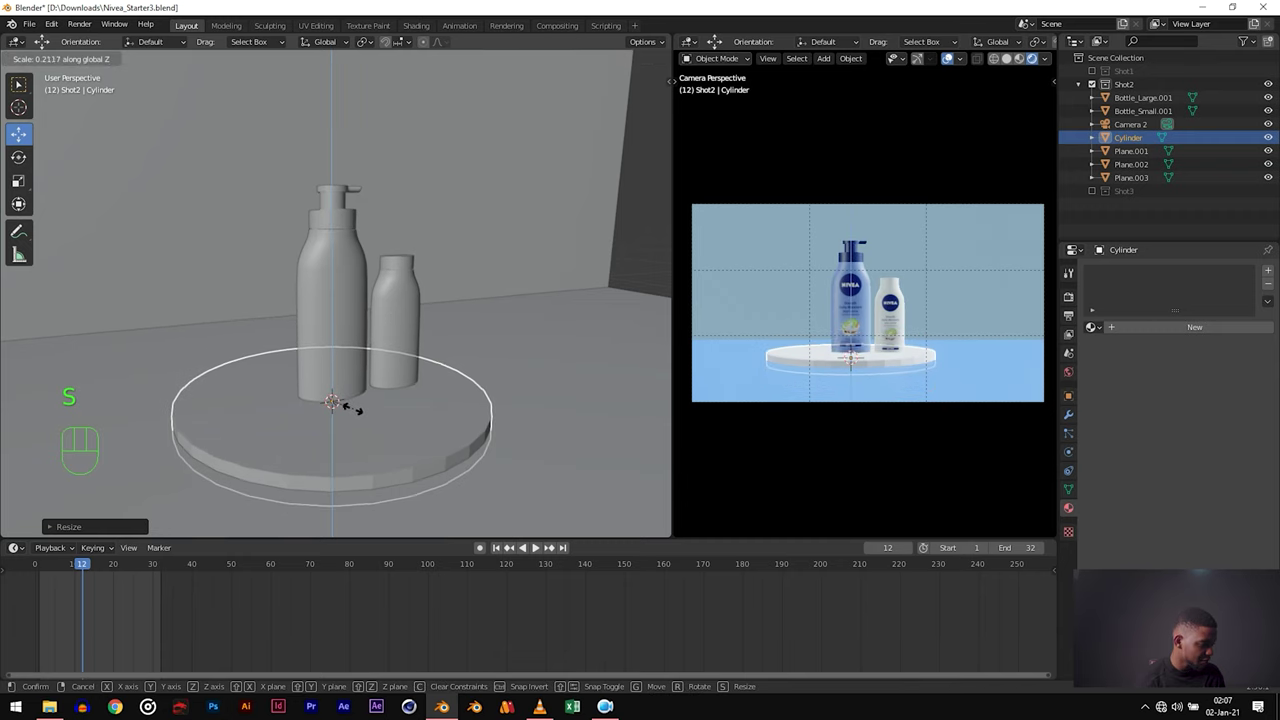
click(346, 407)
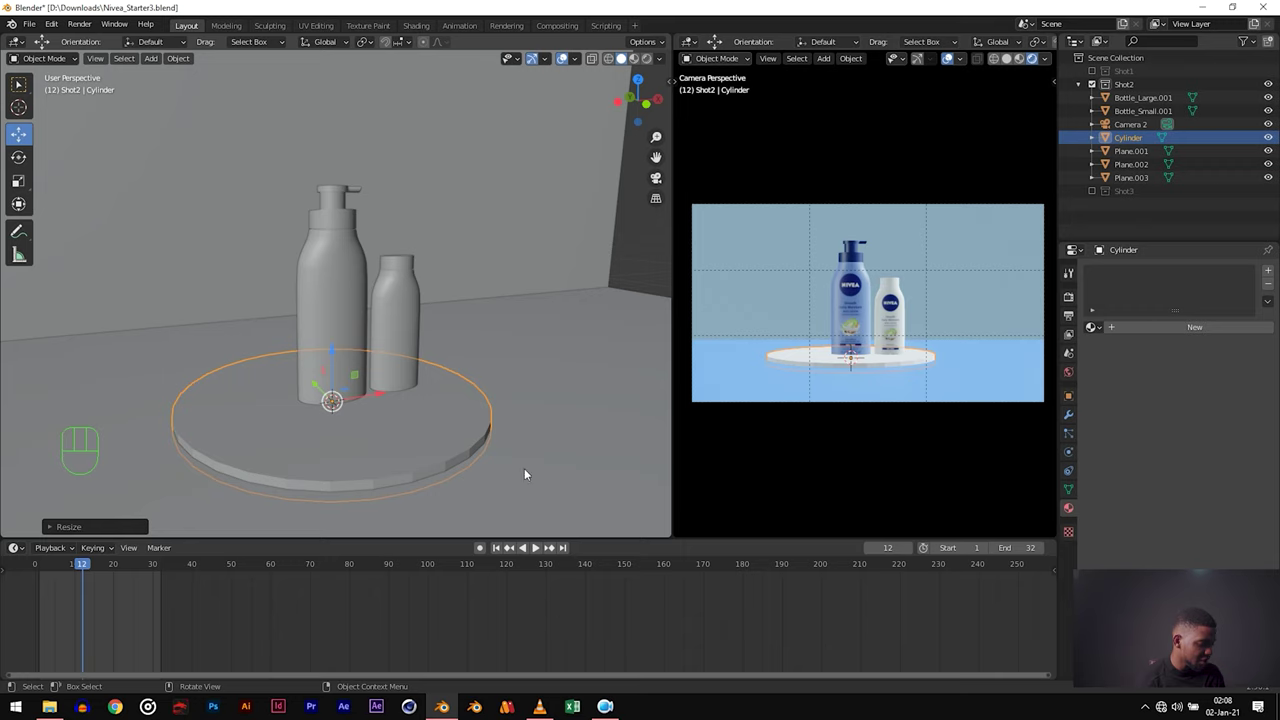
key(g)
key(z)
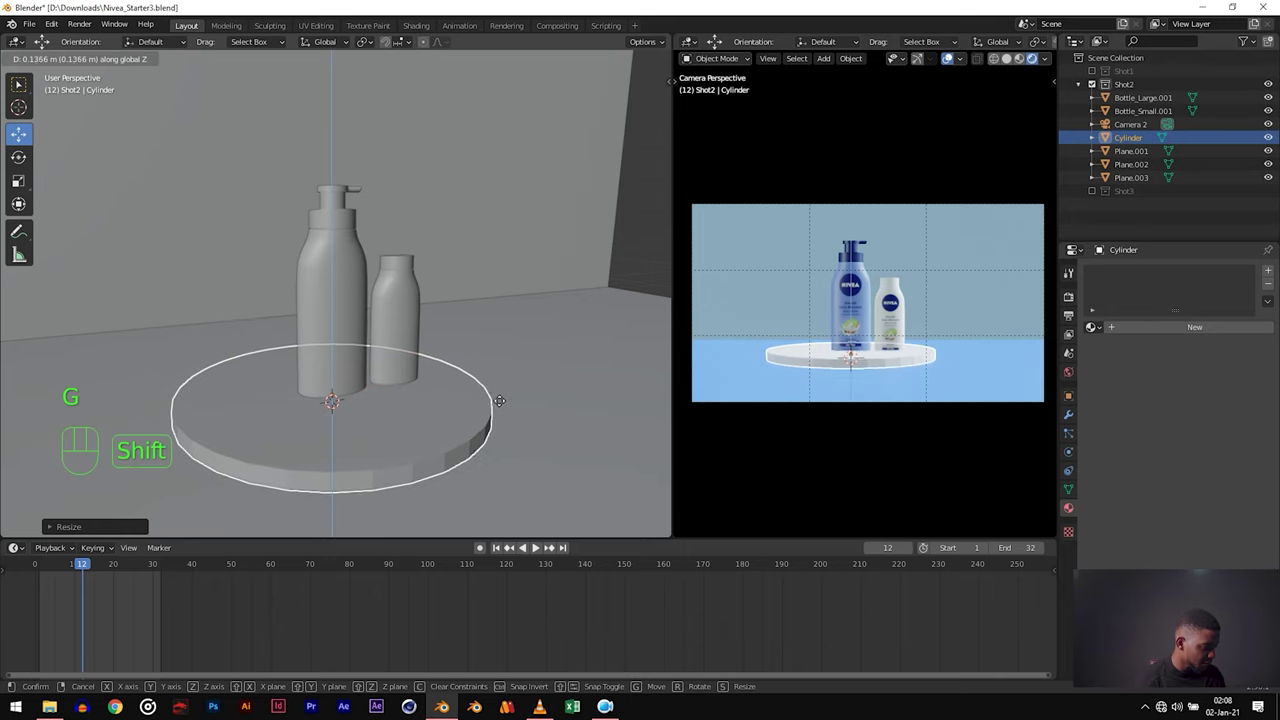
click(495, 418)
middle_drag(491, 434, 463, 440)
key(s)
key(z)
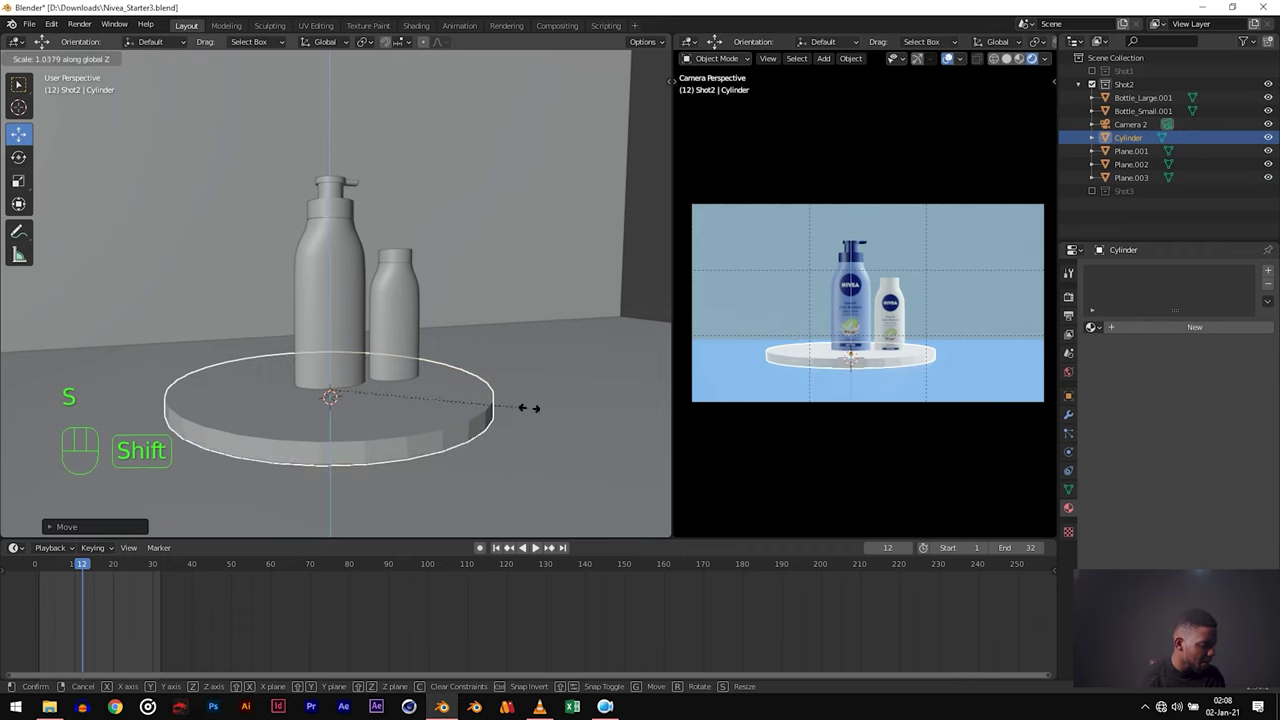
key(Escape)
Step: Apply Shade Smooth to the podium cylinder and inspect the shading along its rim
middle_drag(340, 385, 352, 417)
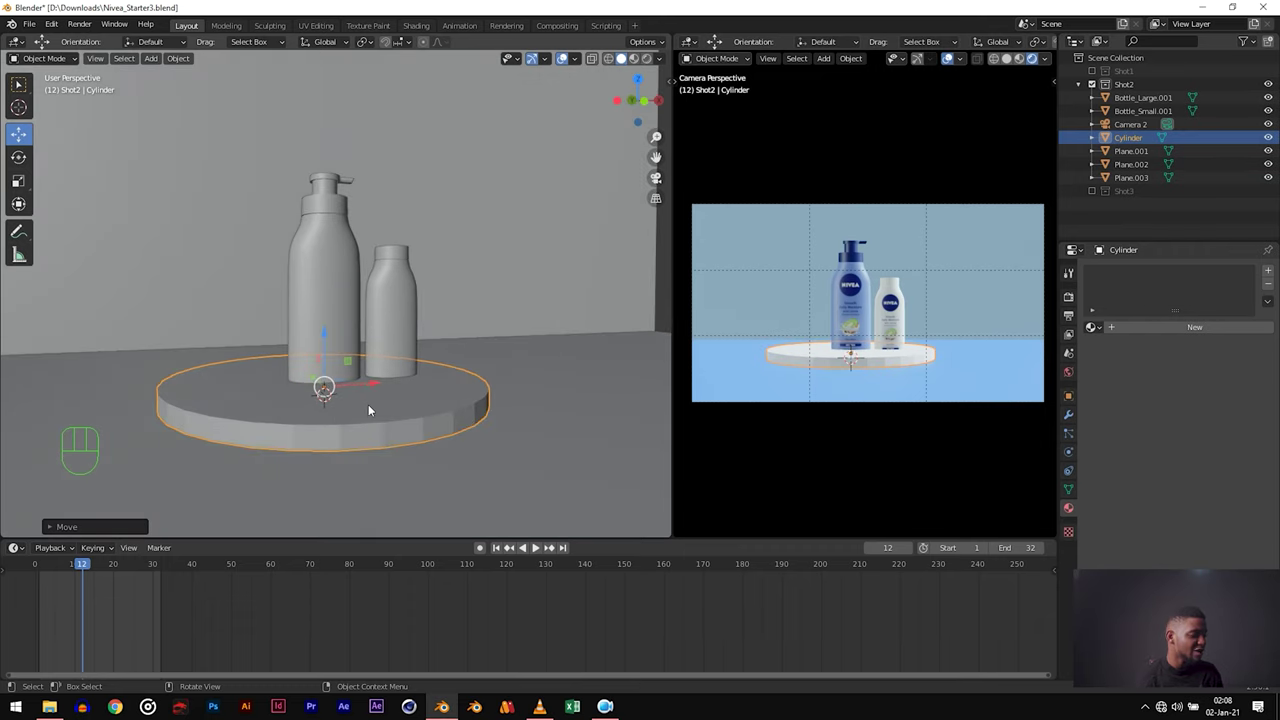
right_click(372, 406)
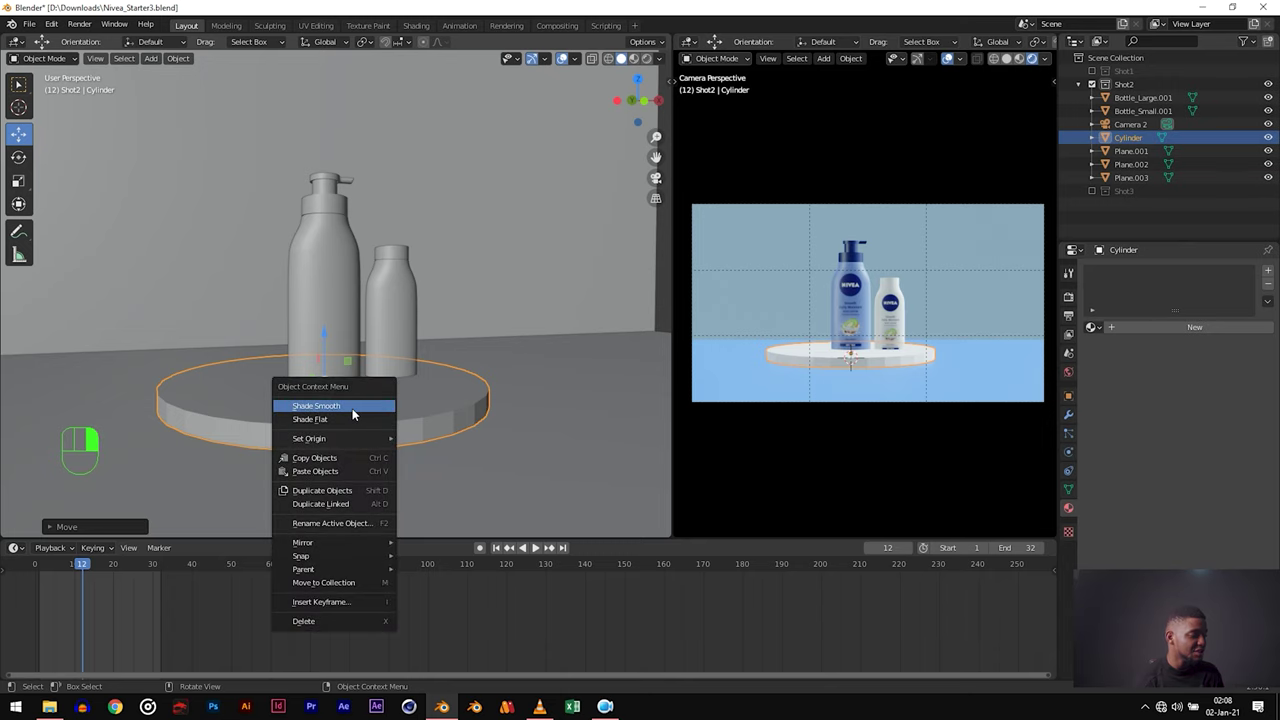
click(351, 407)
middle_drag(291, 425, 405, 452)
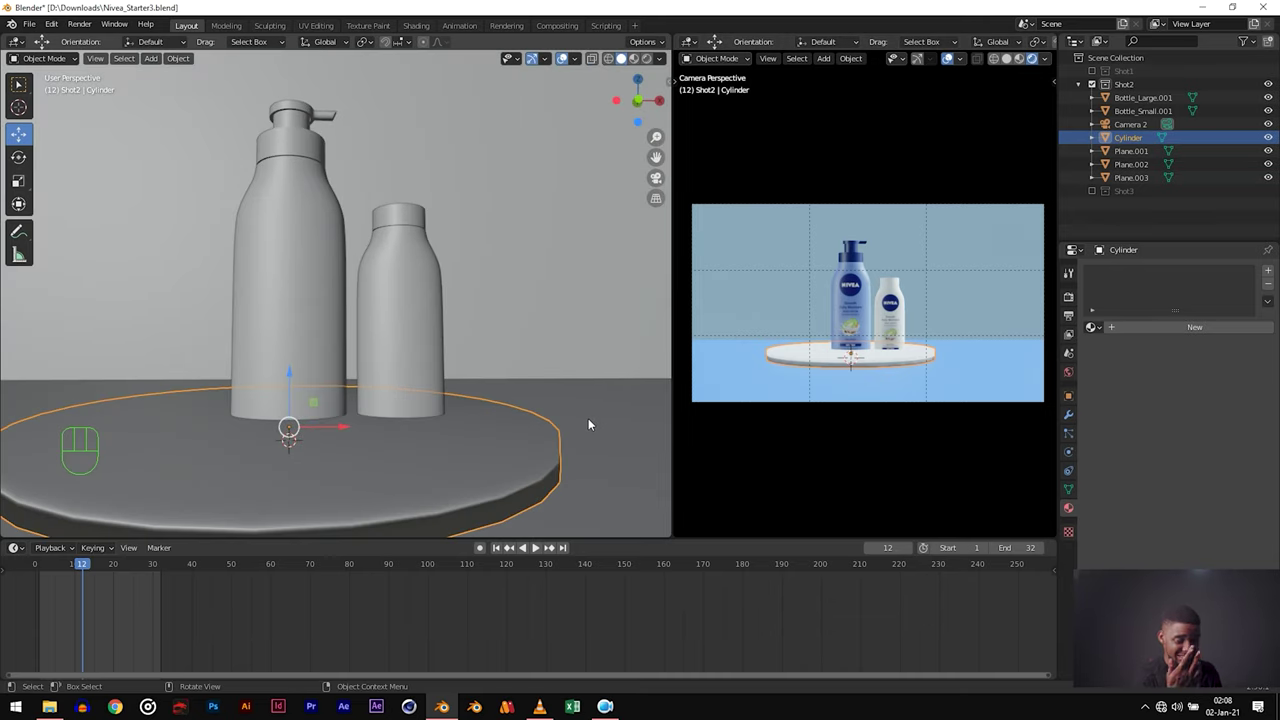
scroll(576, 436, down, 3)
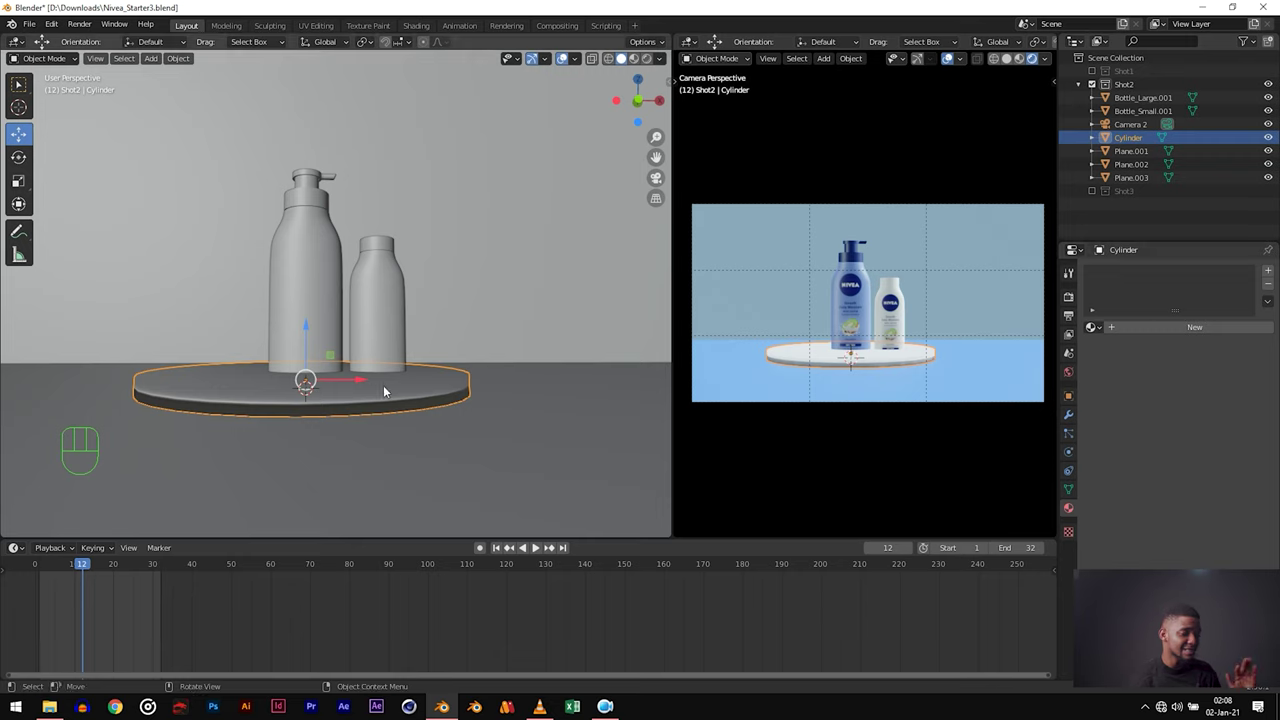
Step: Add an Edge Split modifier followed by a Subdivision Surface modifier to the podium cylinder
click(1067, 416)
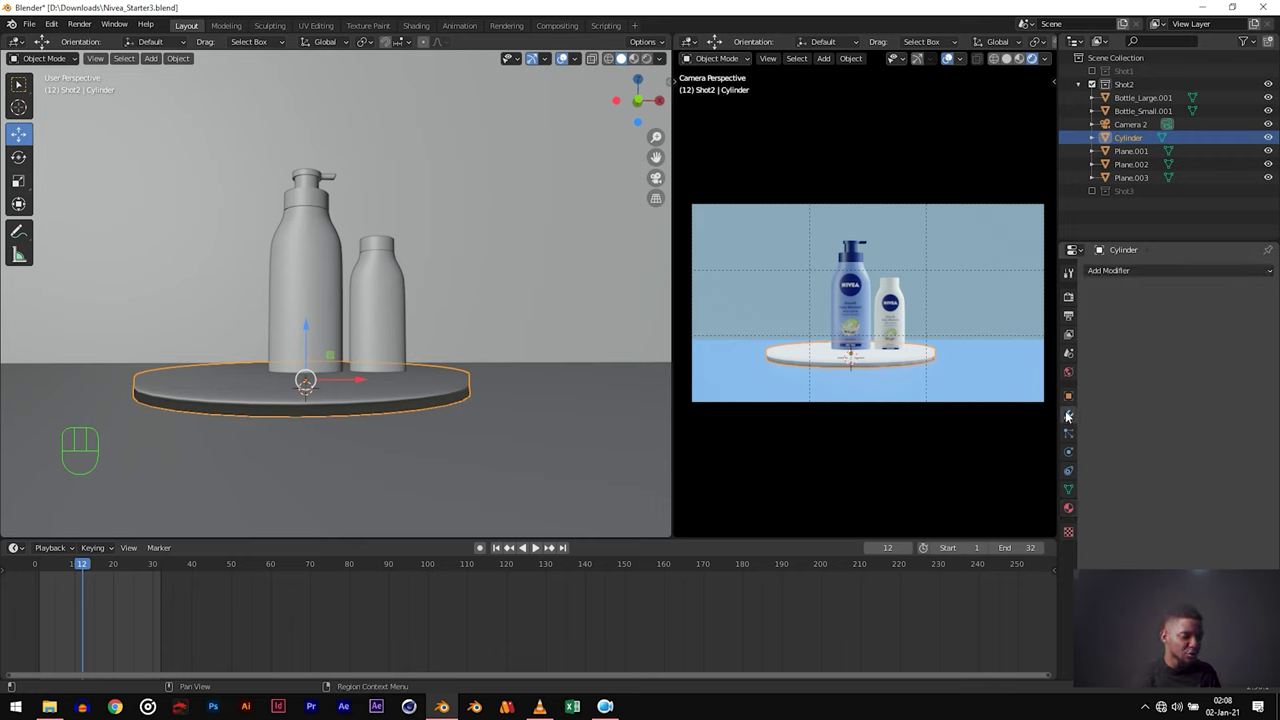
click(1165, 270)
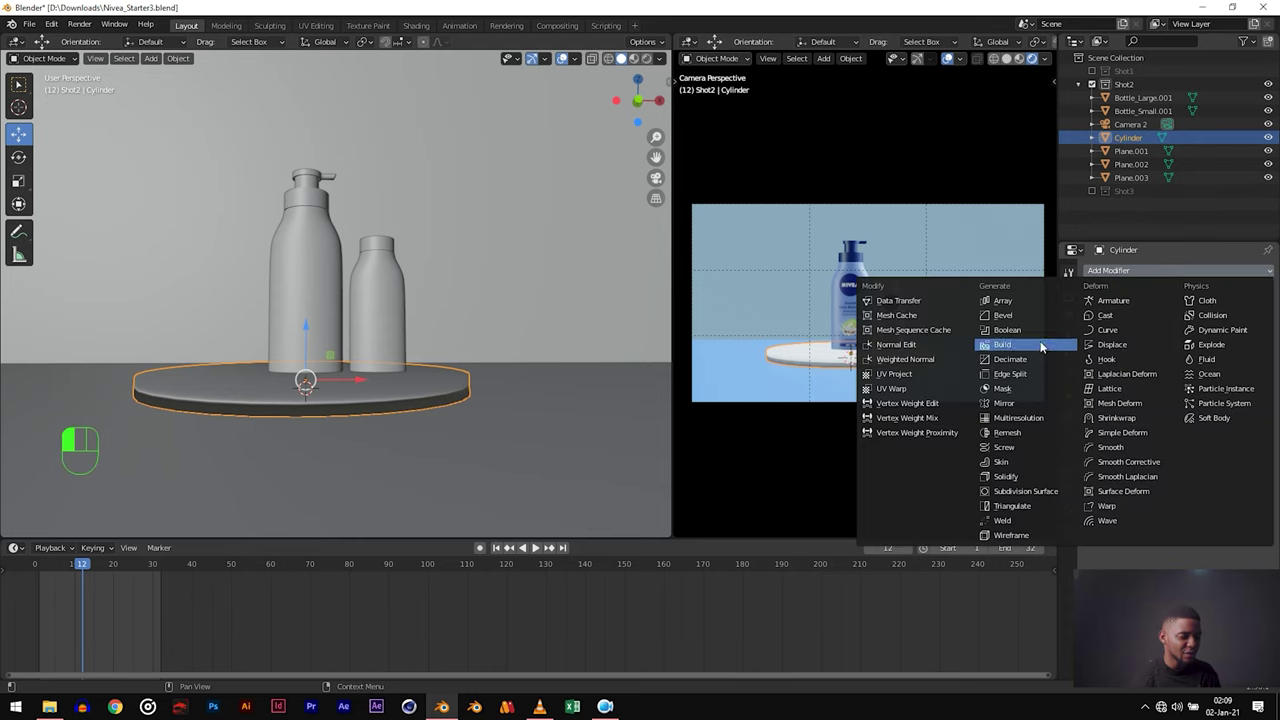
click(1018, 375)
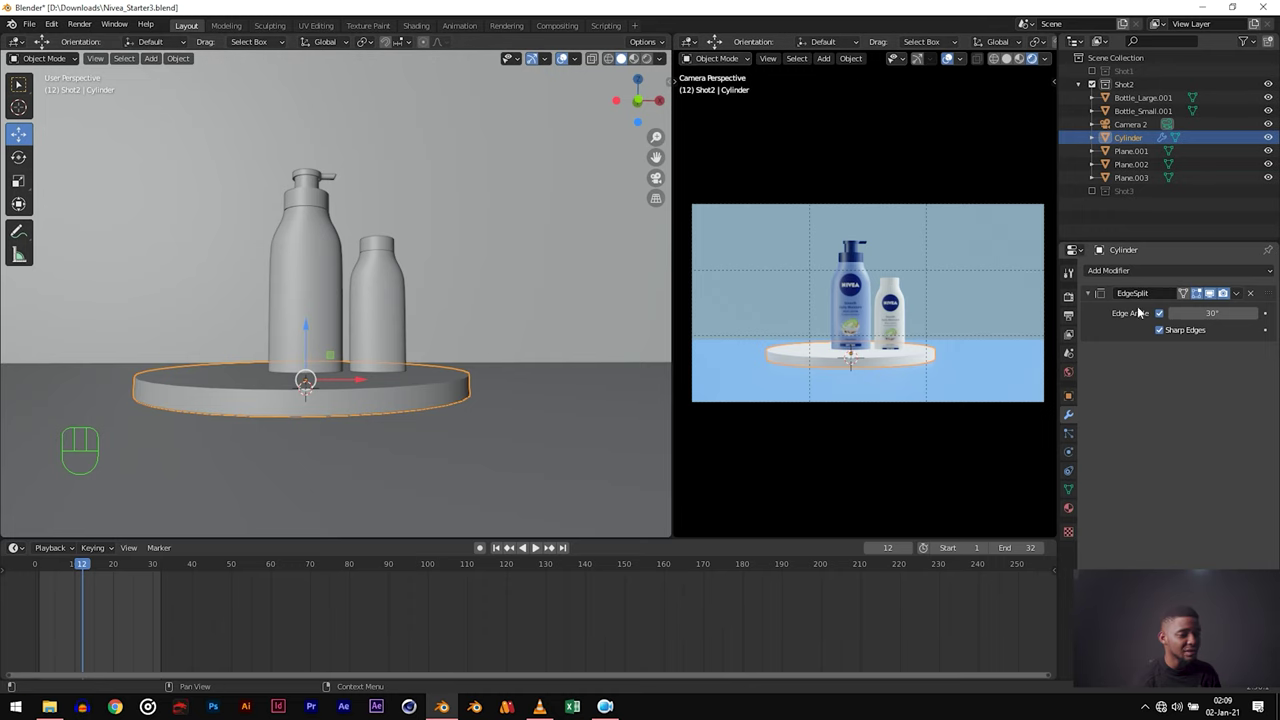
click(1147, 272)
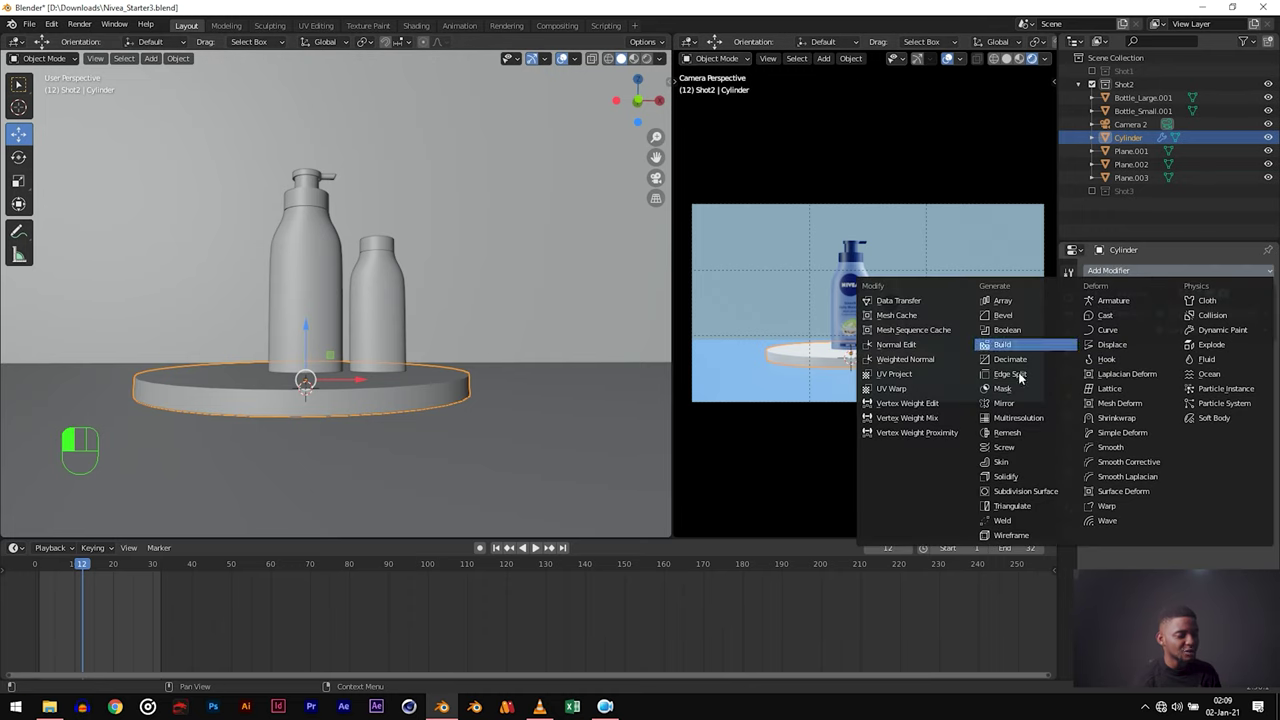
click(1016, 492)
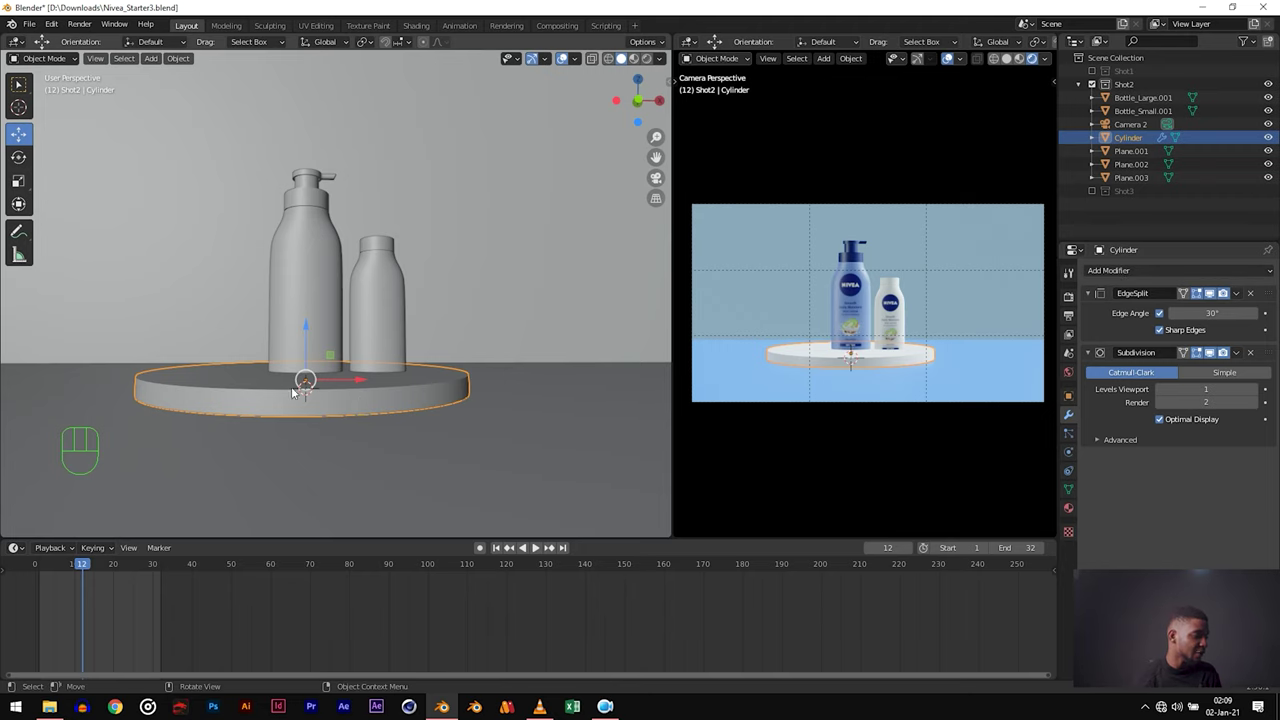
Step: Frame the podium closely, switch the working viewport to rendered shading, and examine how sharp its edges look
middle_drag(293, 392, 338, 448)
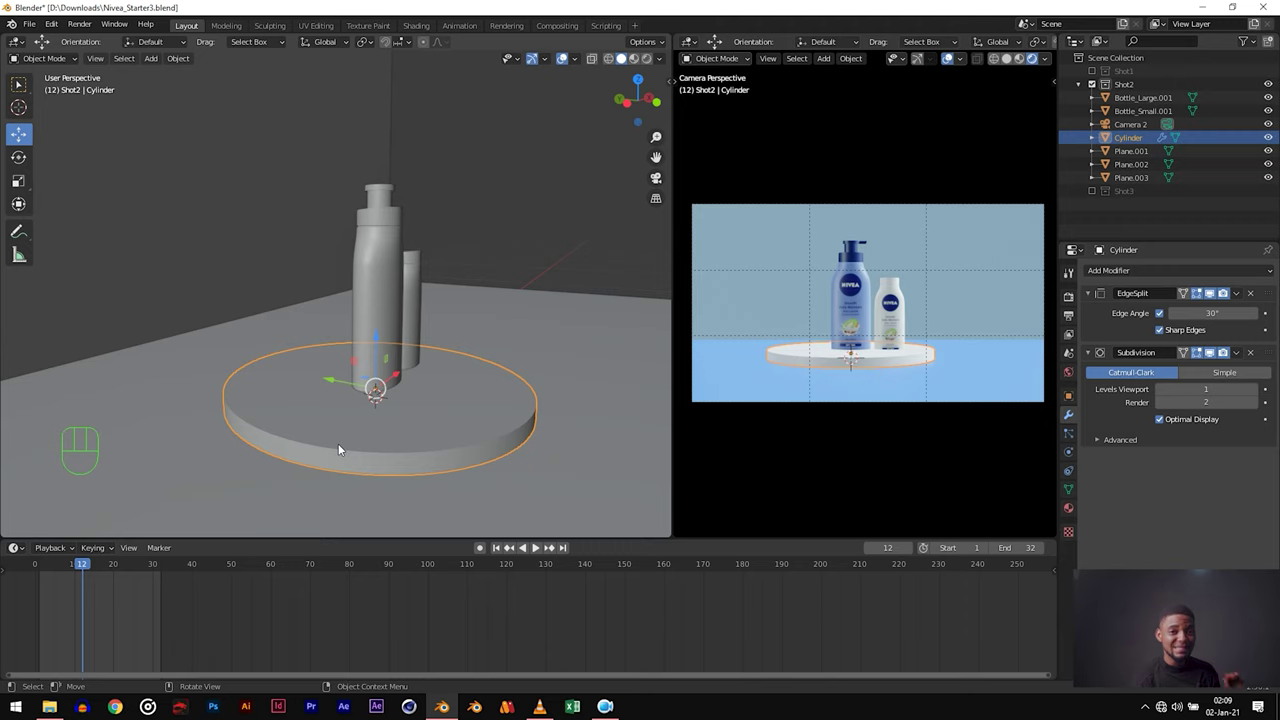
middle_drag(335, 443, 410, 440)
key(KP_Decimal)
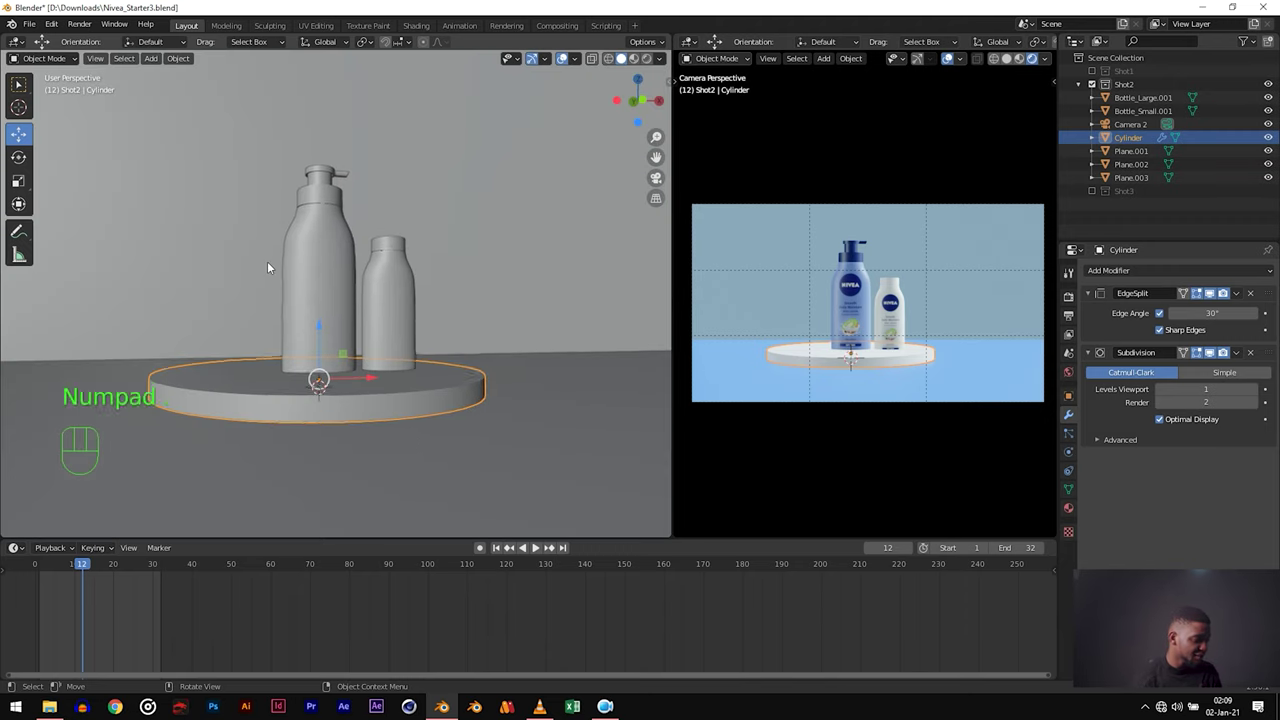
middle_drag(267, 261, 360, 258)
middle_drag(494, 382, 484, 363)
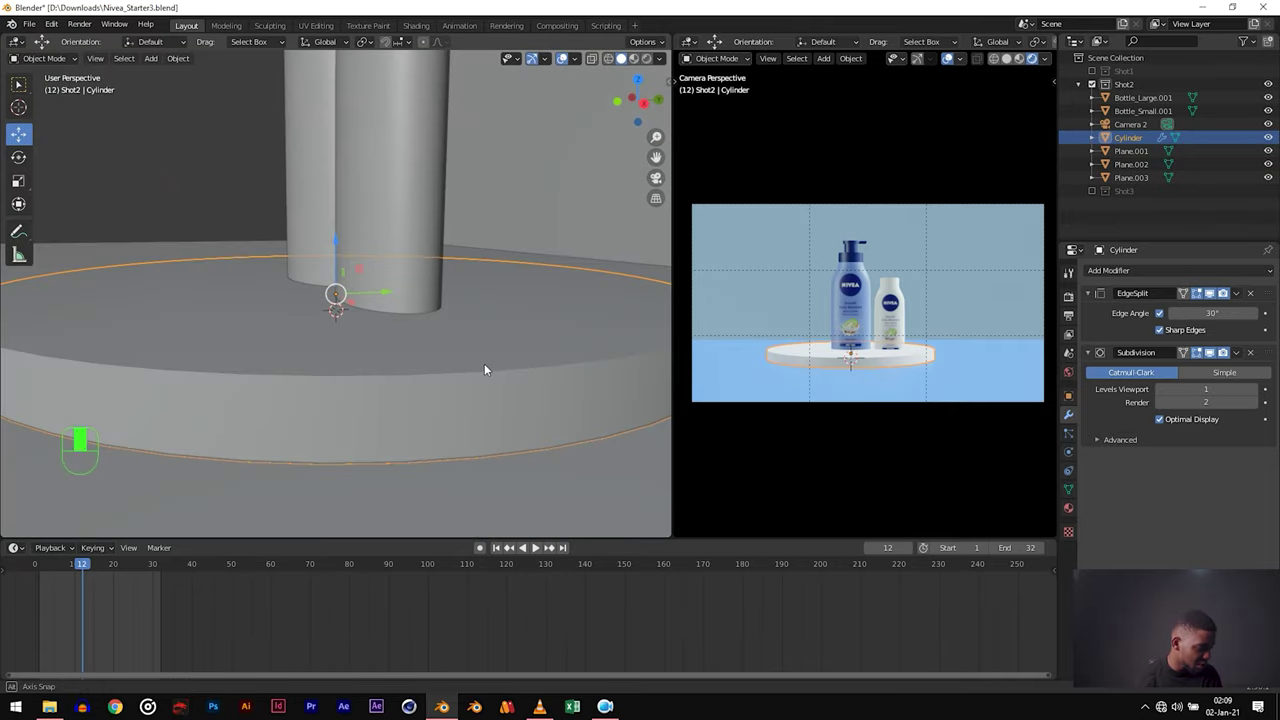
key(z)
click(481, 307)
mouse_move(403, 443)
middle_down()
mouse_move(476, 467)
mouse_move(94, 372)
middle_up()
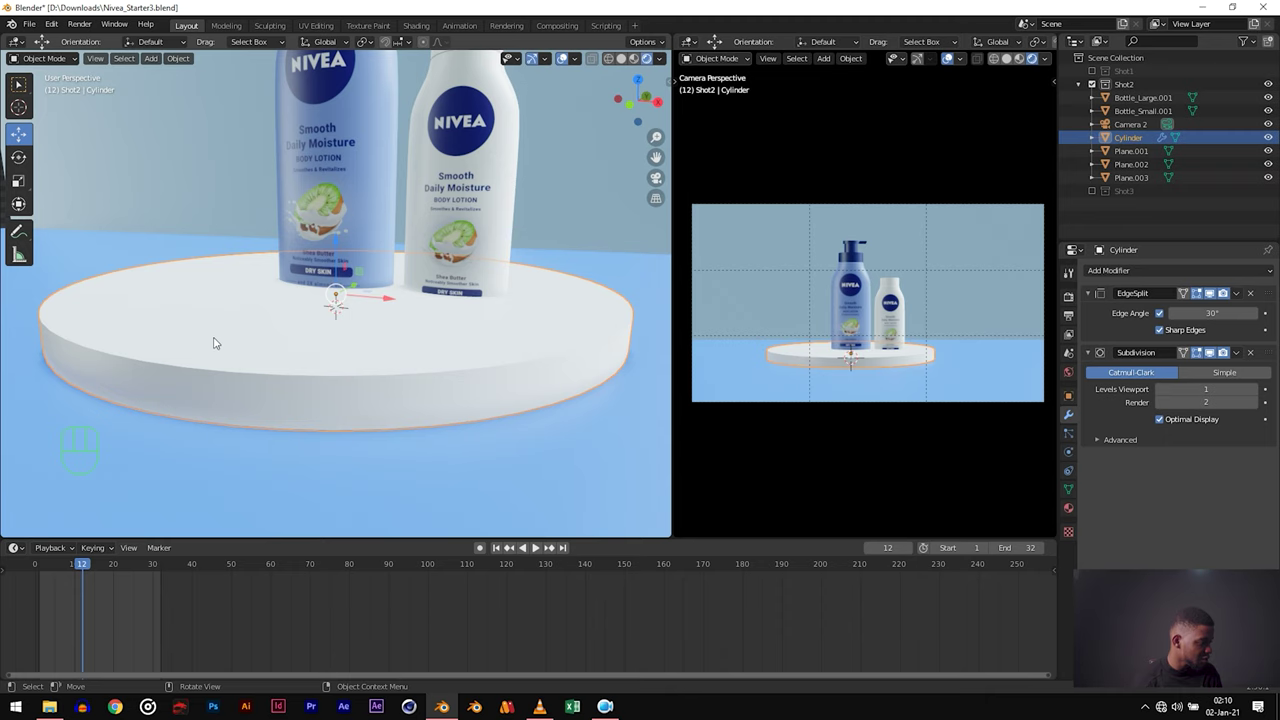
Step: Select the edge loop around the podium's top rim and bevel it about 0.104 m with 3 segments
key(Tab)
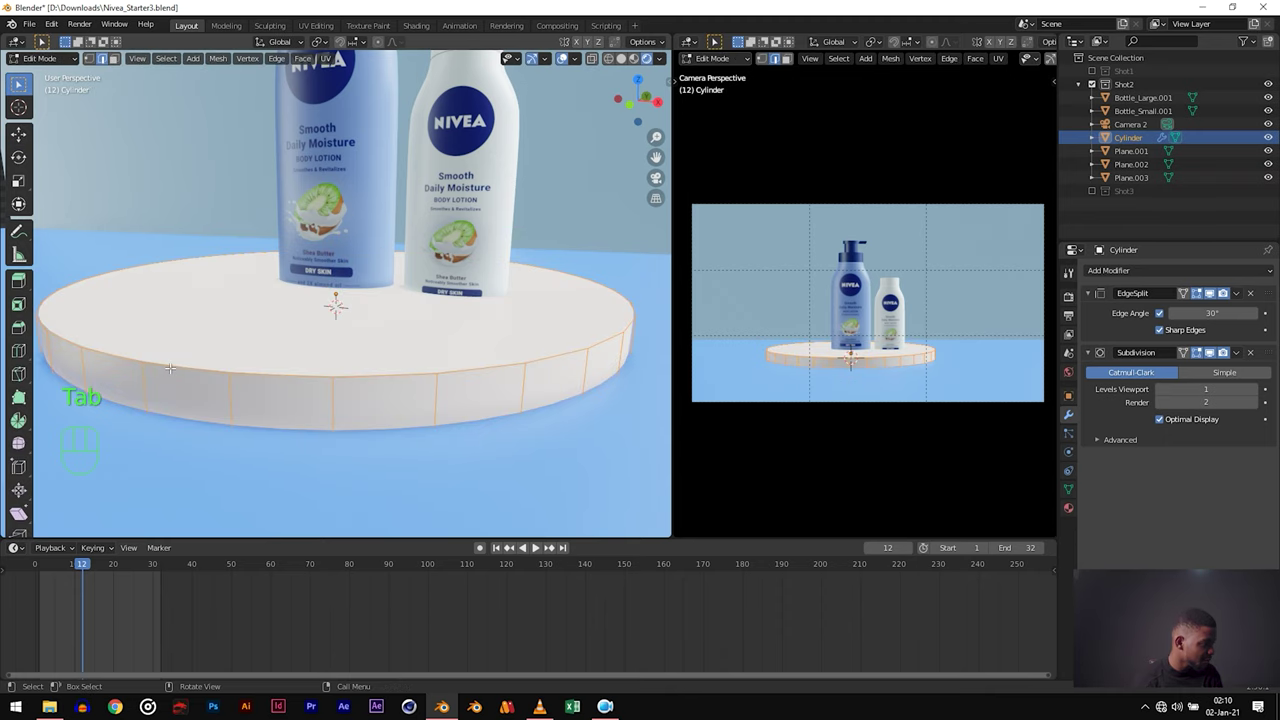
key(Tab)
key(Tab)
middle_drag(170, 369, 414, 350)
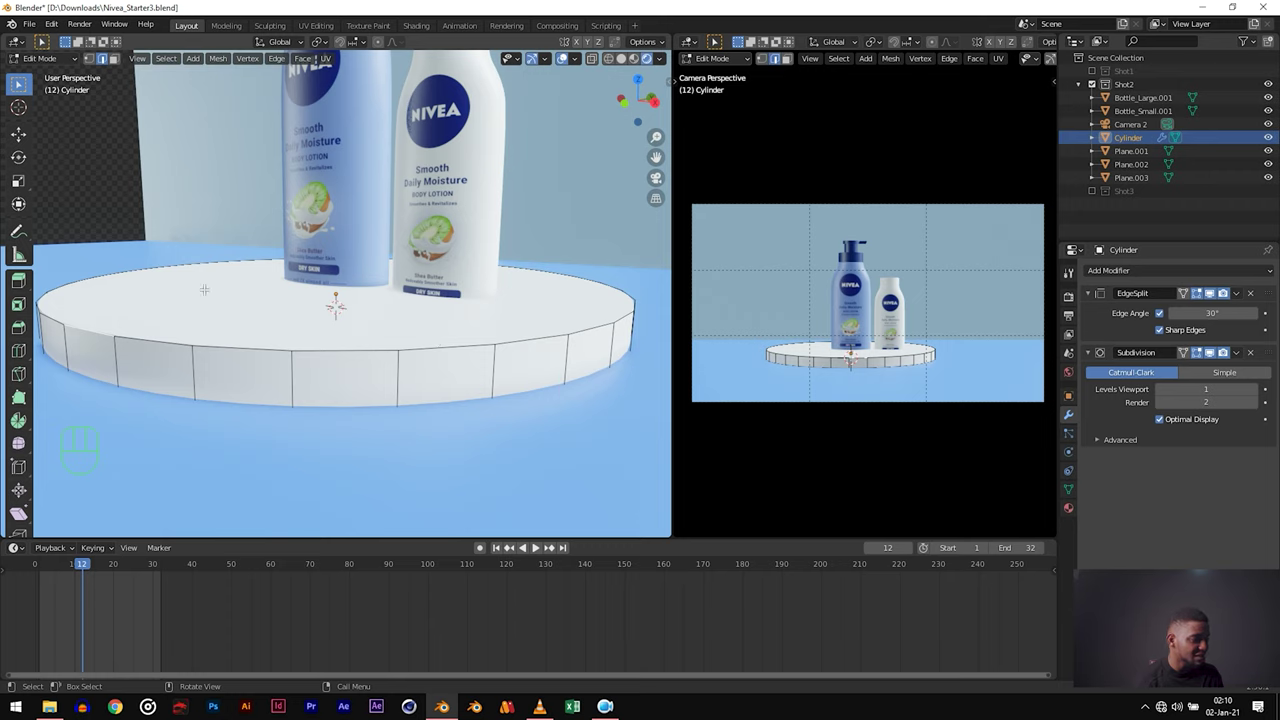
key(alt)
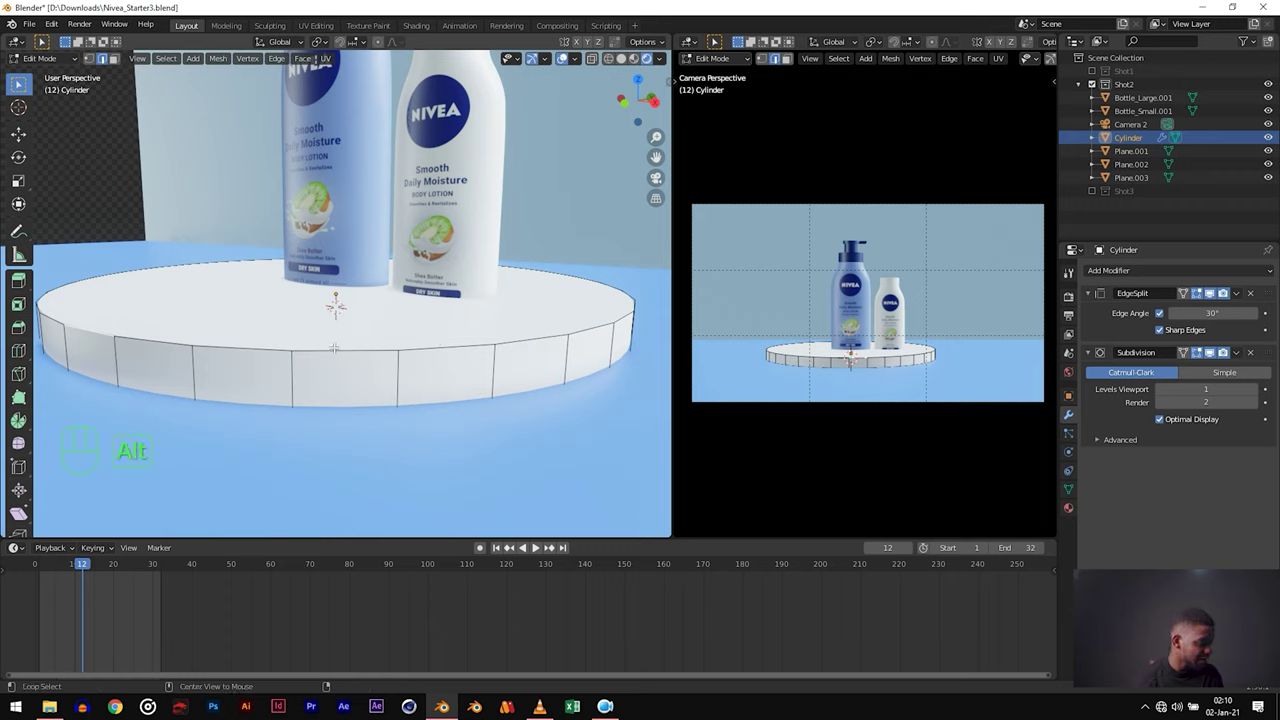
alt+click(335, 349)
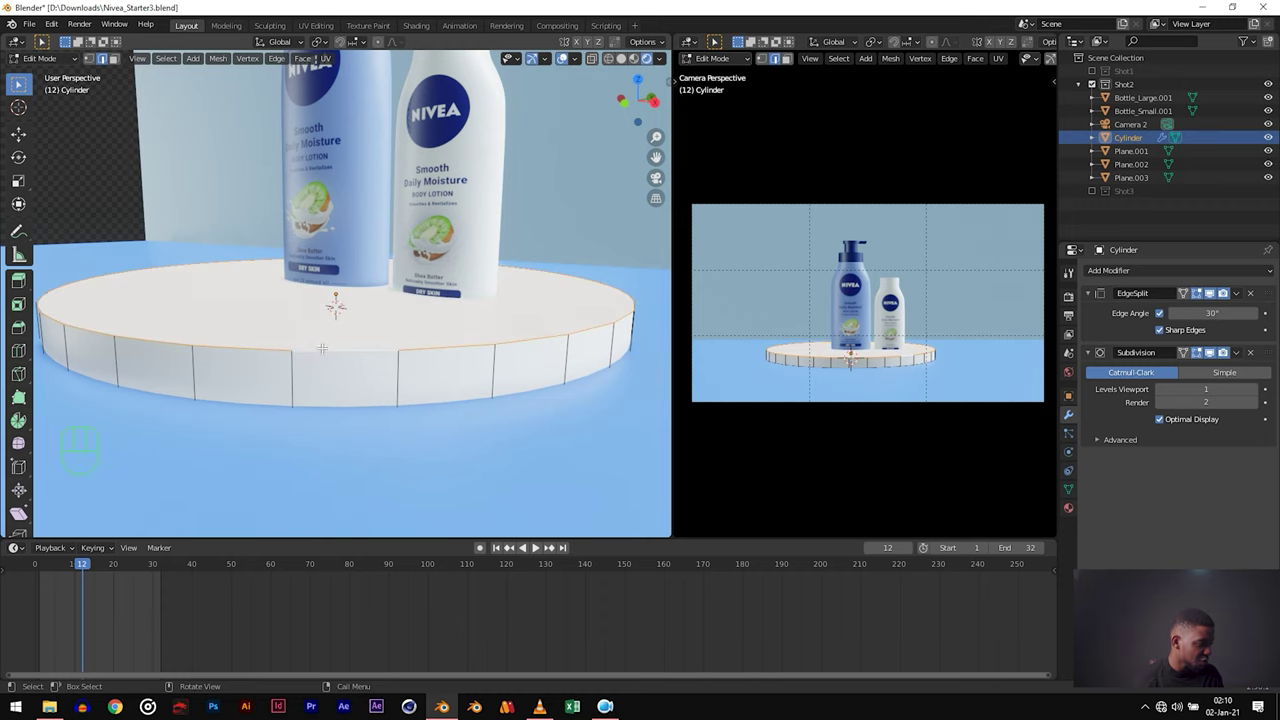
middle_drag(462, 350, 315, 373)
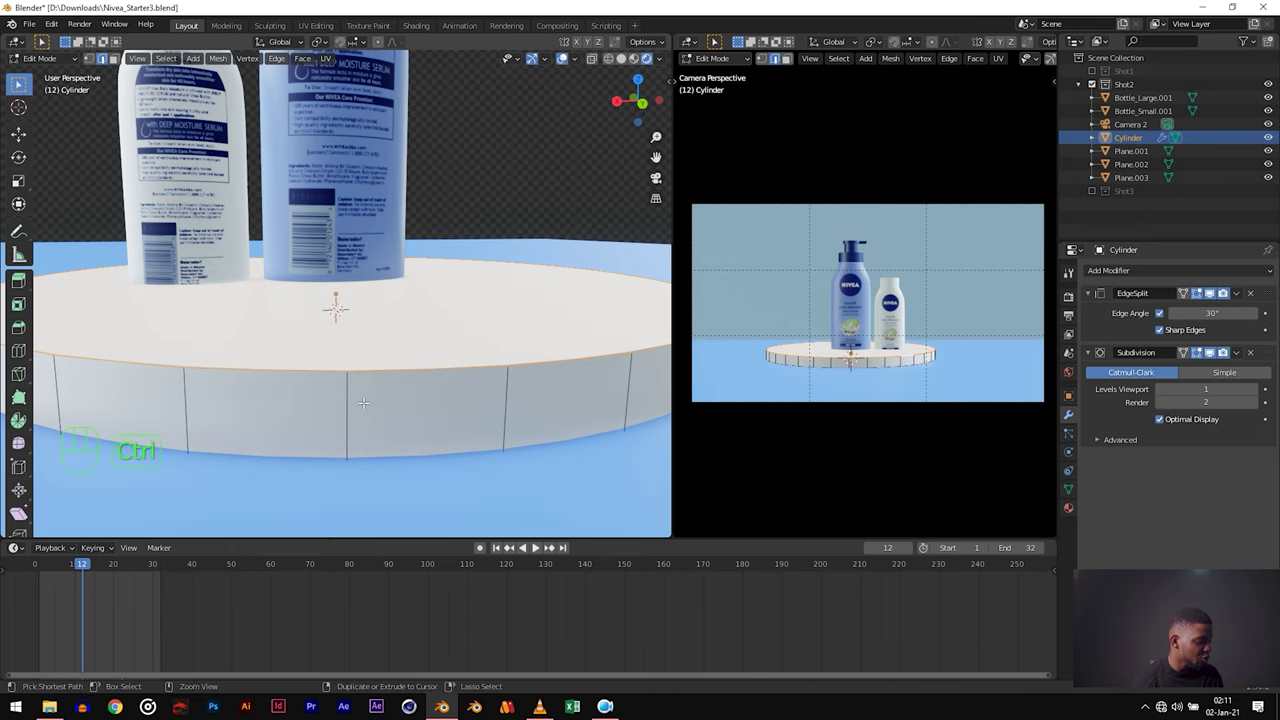
key(ctrl+b)
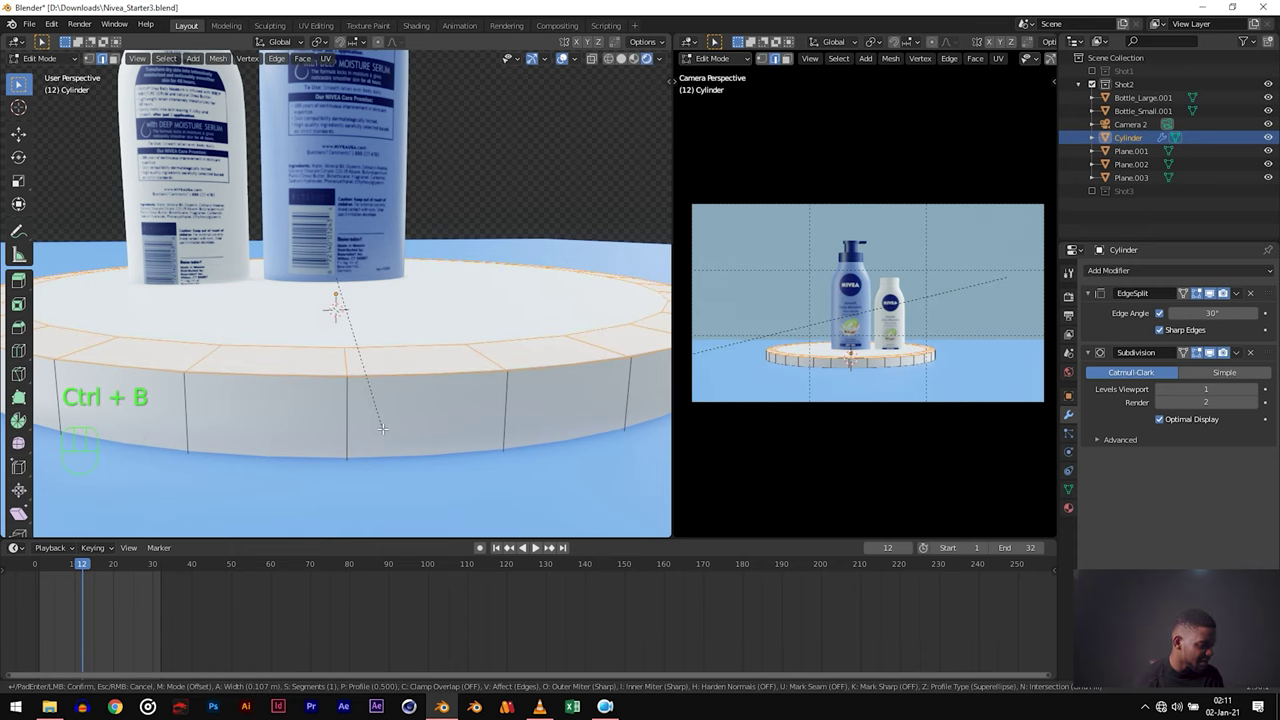
scroll(383, 428, up, 3)
scroll(382, 428, down, 1)
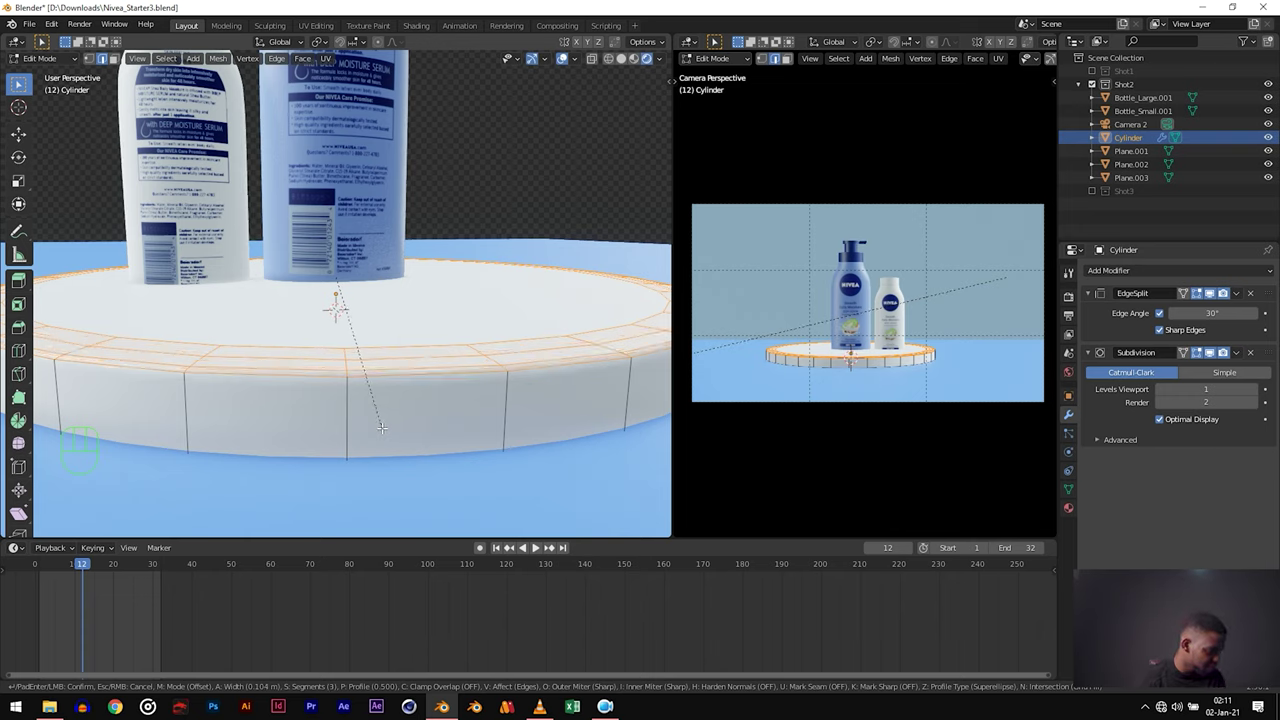
click(300, 564)
Step: Bevel the edge loop around the podium's underside about 0.06 m with 3 segments, and return to Object Mode
middle_drag(310, 500, 327, 396)
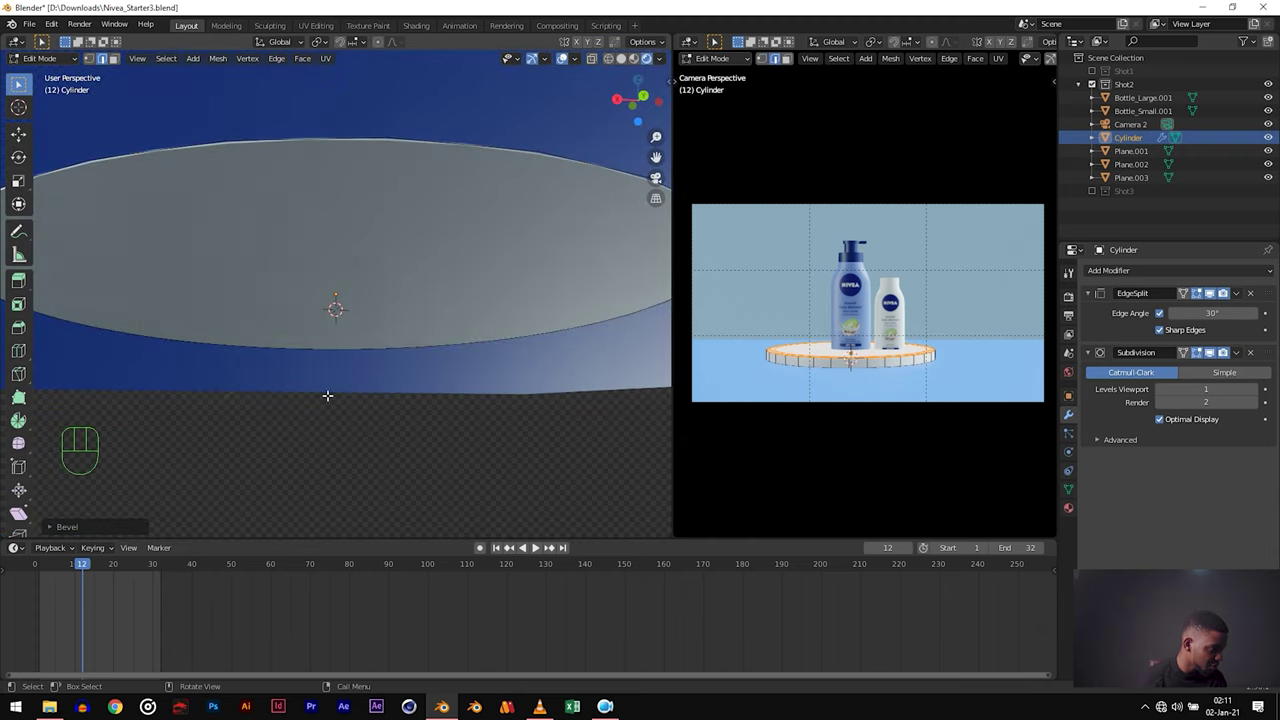
alt+click(419, 140)
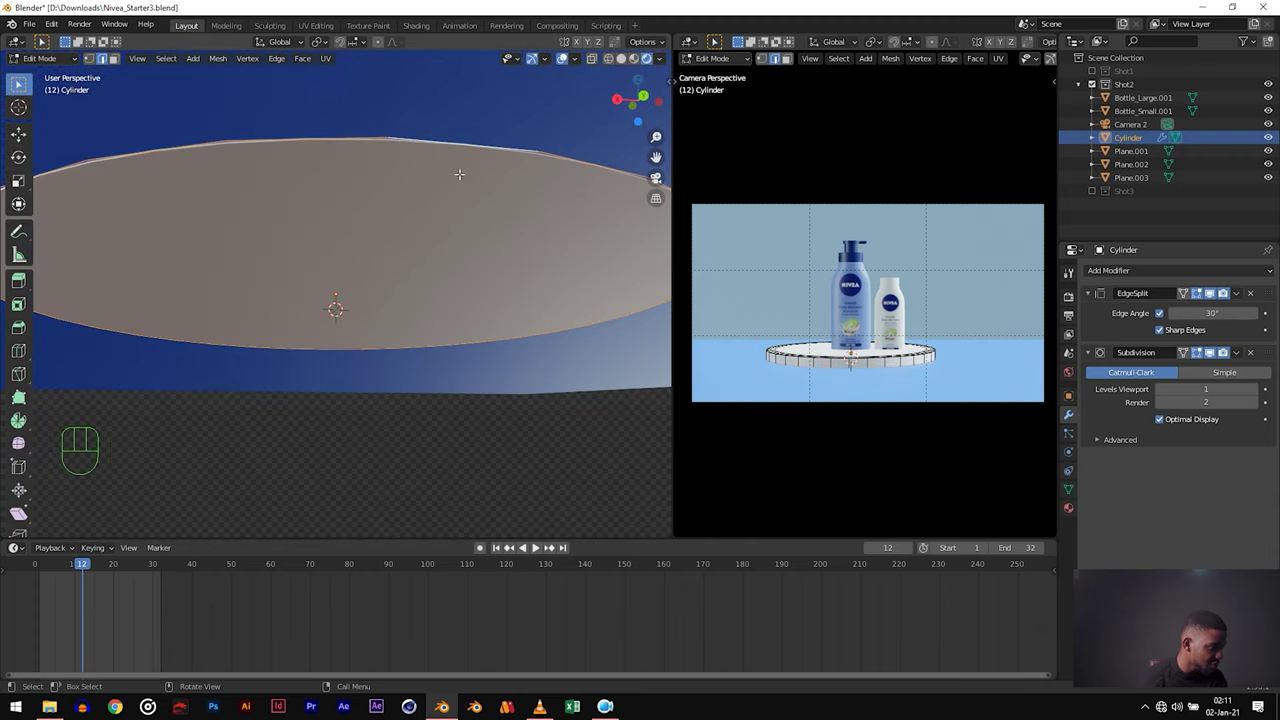
key(ctrl+b)
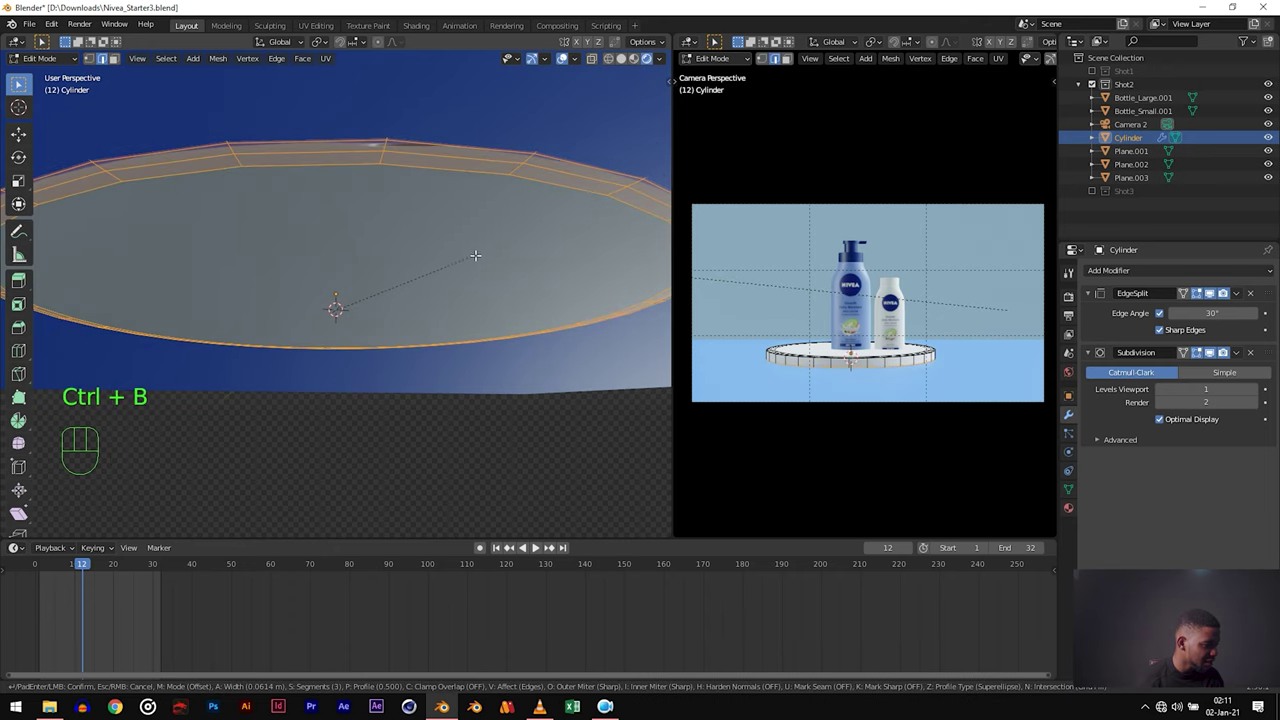
click(475, 257)
middle_drag(475, 257, 394, 396)
key(Tab)
Step: Set the podium's Subdivision viewport level to 4 and inspect the smoothed edges
key(ctrl+4)
scroll(429, 380, down, 5)
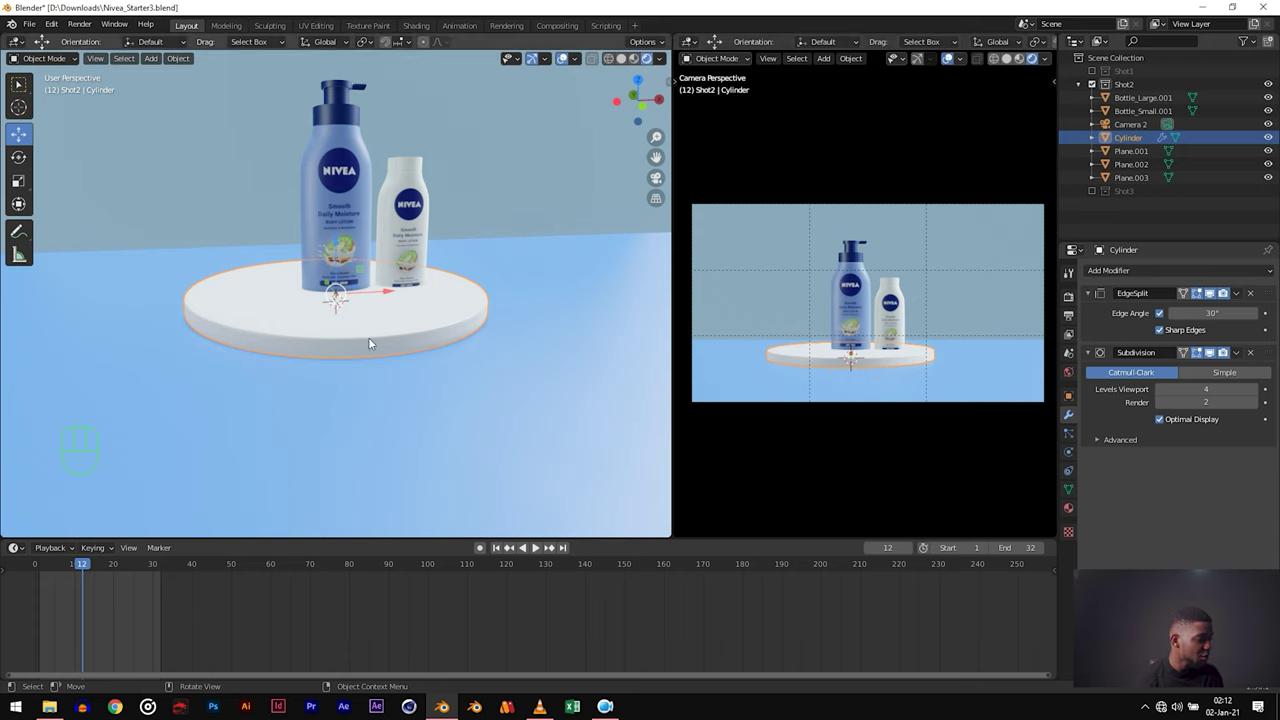
scroll(330, 337, up, 3)
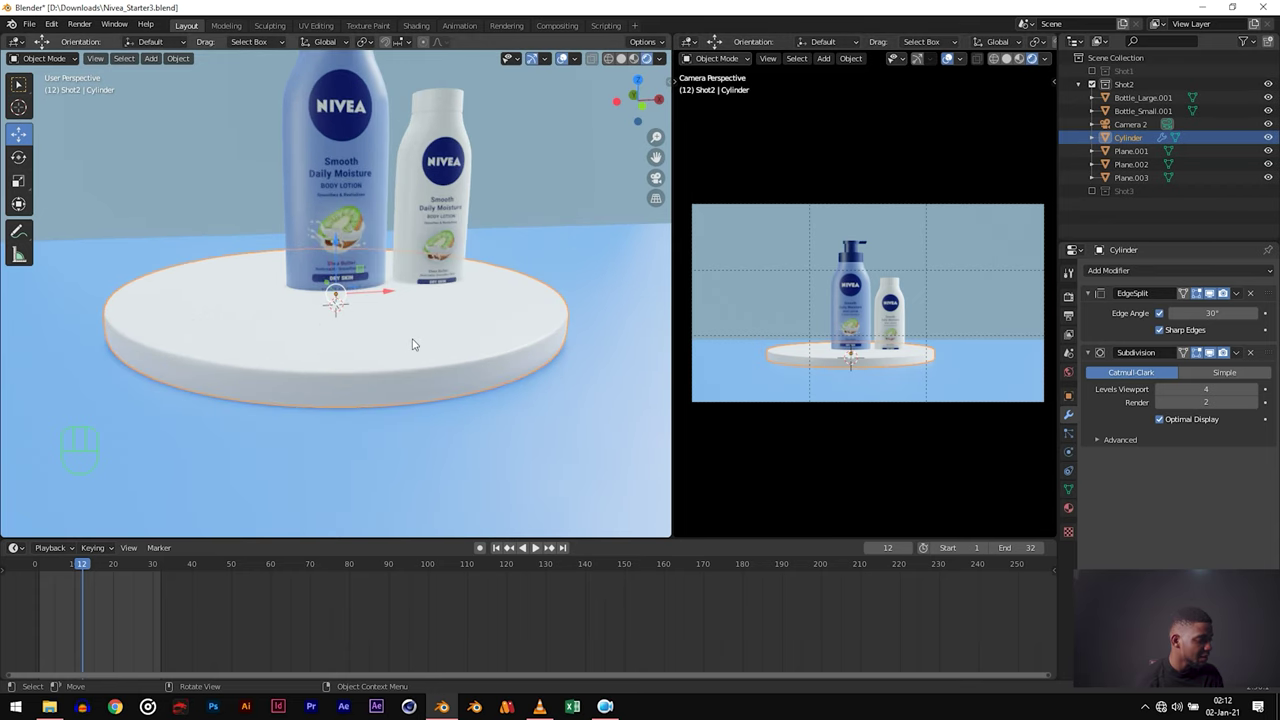
Step: Duplicate the podium cylinder and raise the copy along Z to form a second tier on top of it
key(shift)
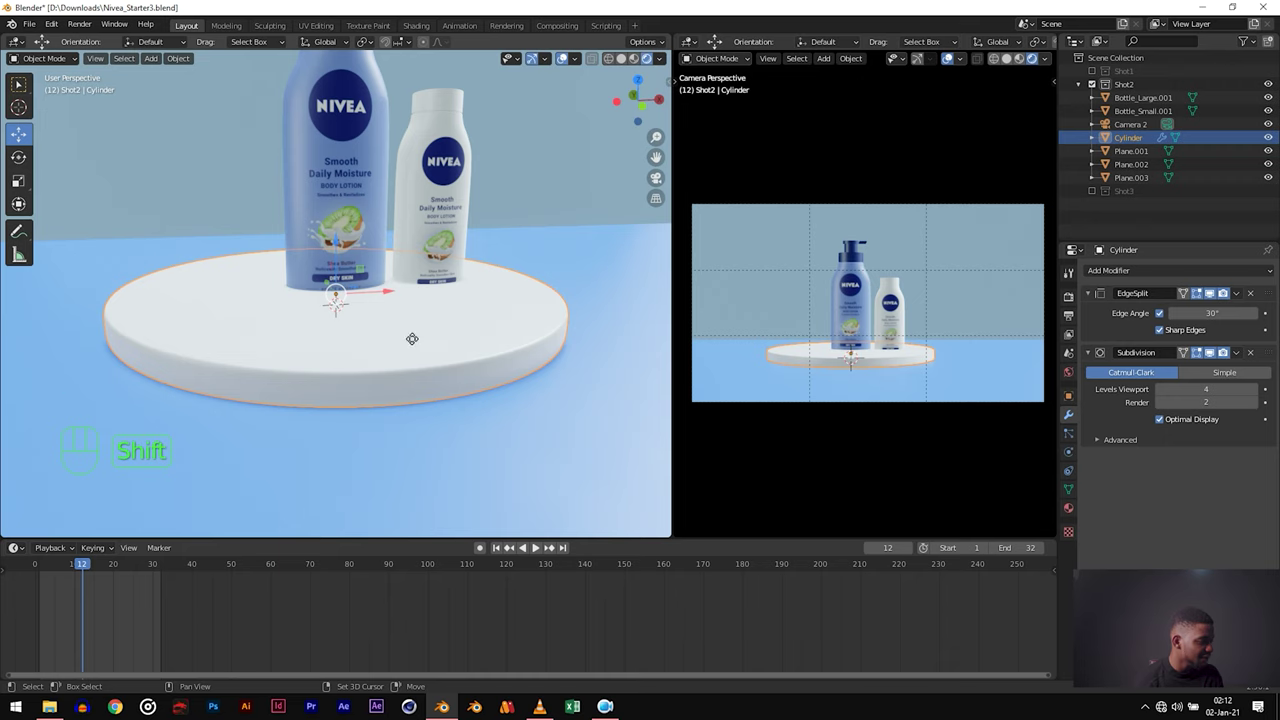
key(shift+d)
key(z)
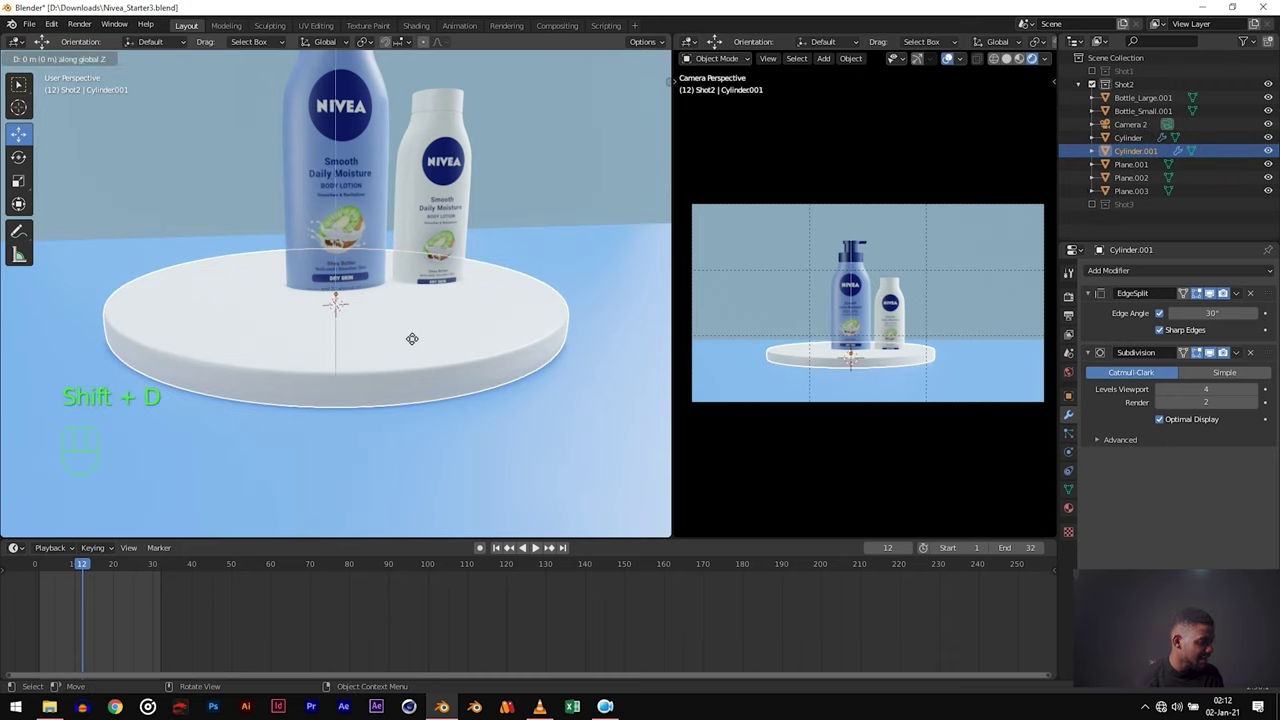
click(410, 311)
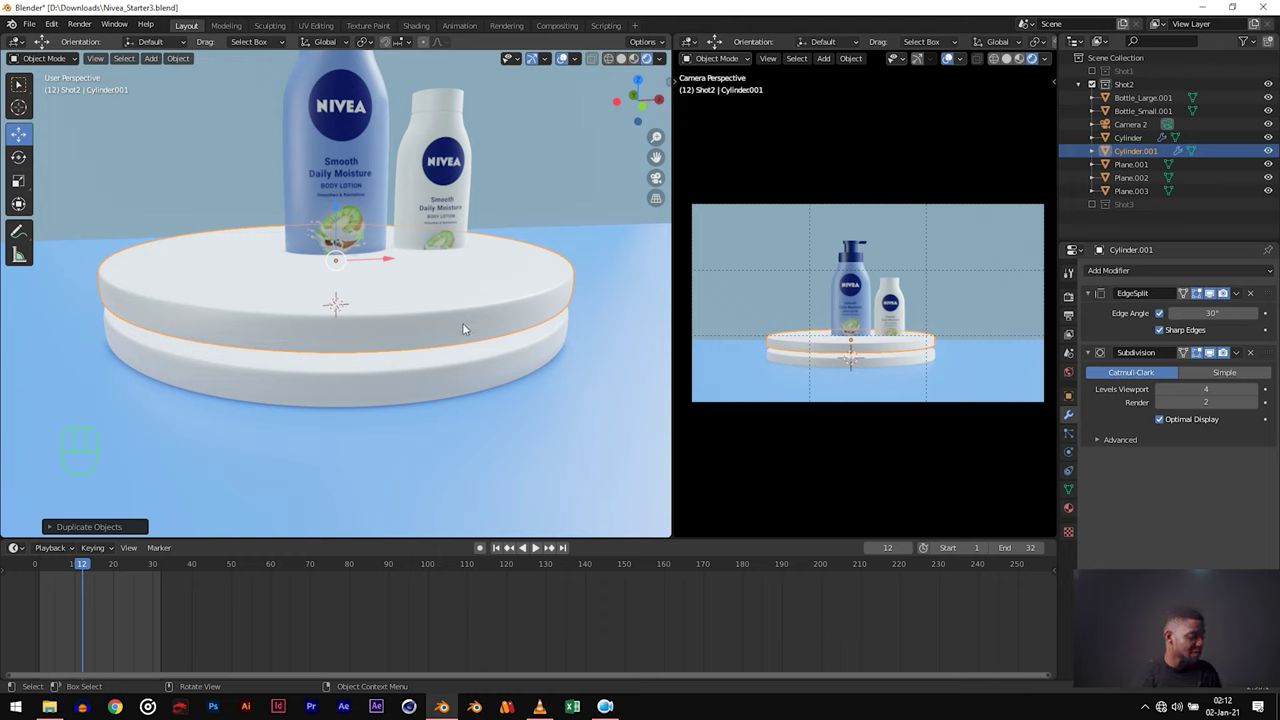
Step: Scale the upper tier to about 0.8 in X and Y while keeping its Z height
key(s)
key(shift+z)
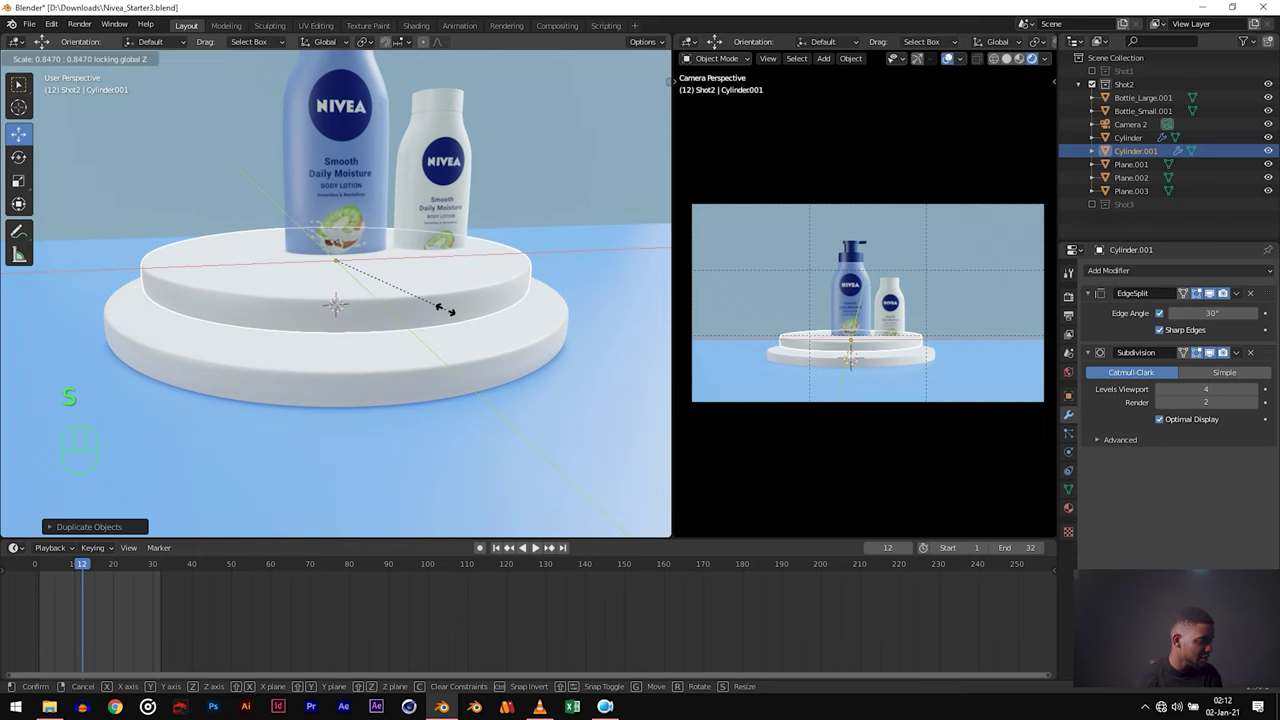
click(447, 310)
middle_drag(437, 309, 497, 360)
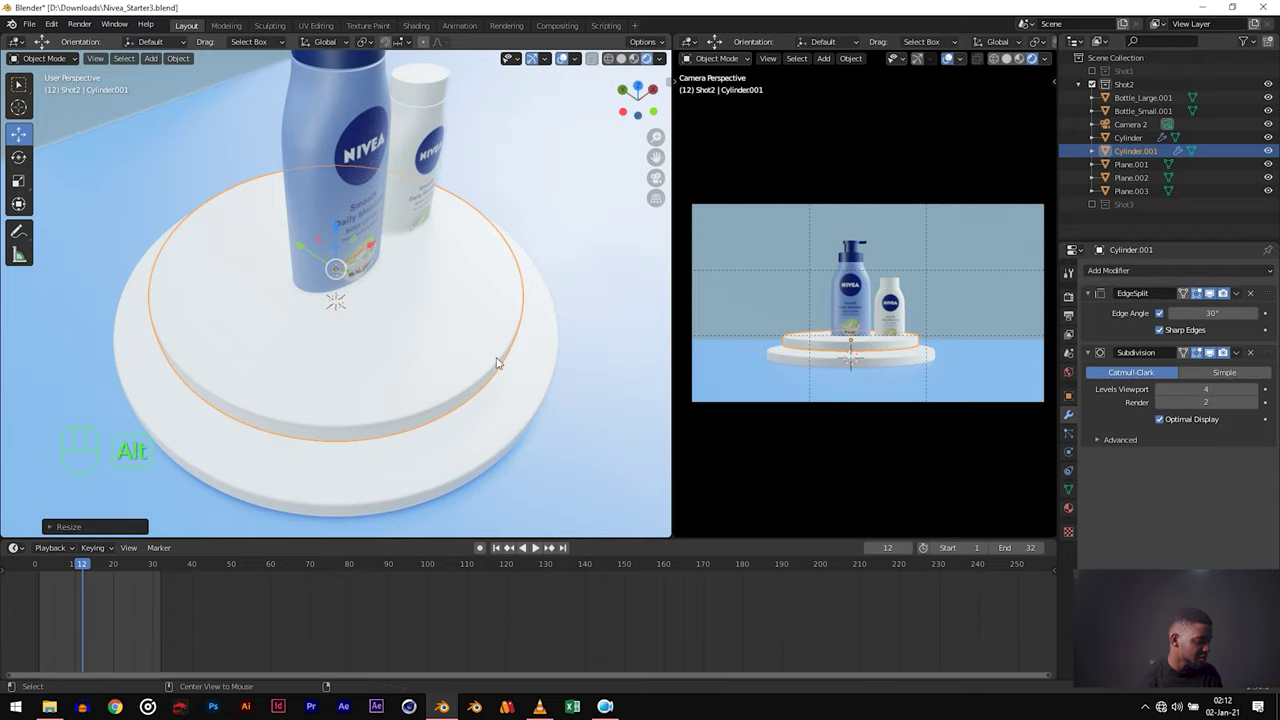
Step: Compare with the reference, scale the upper tier about 1.1 in X and Y only, and check its rim from above
key(alt+Tab)
key(alt+Tab)
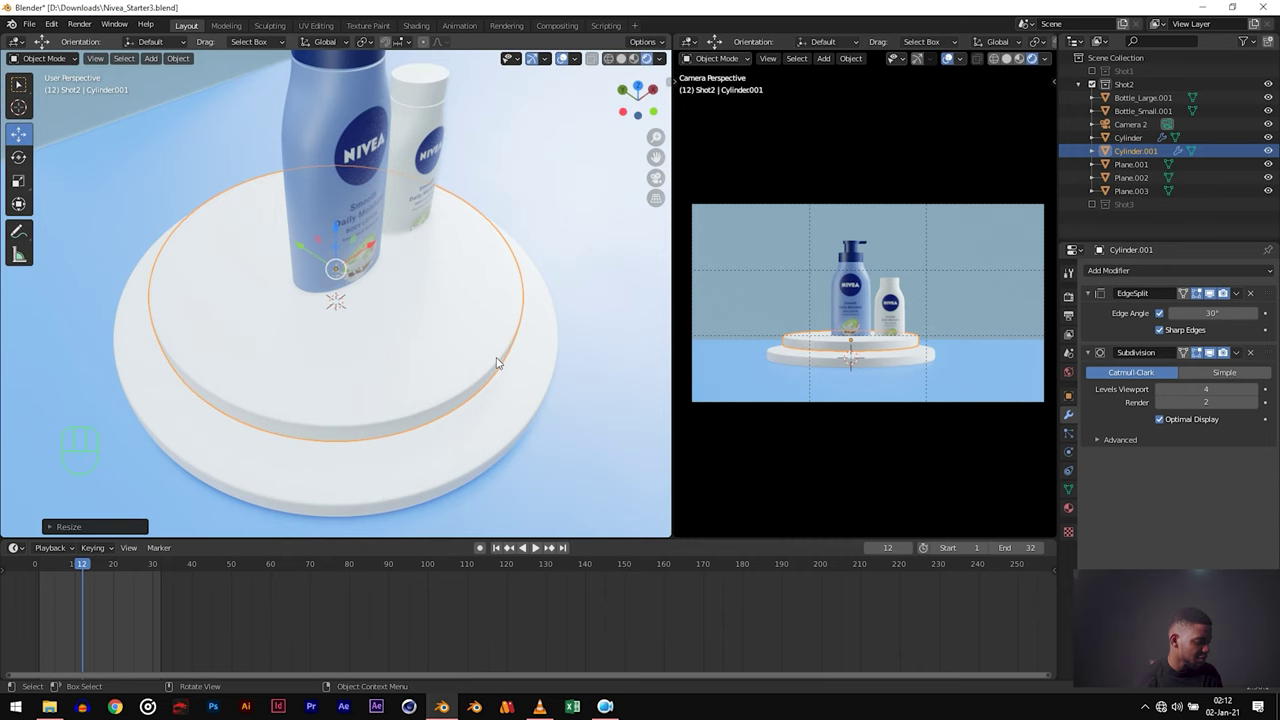
key(s)
key(shift+z)
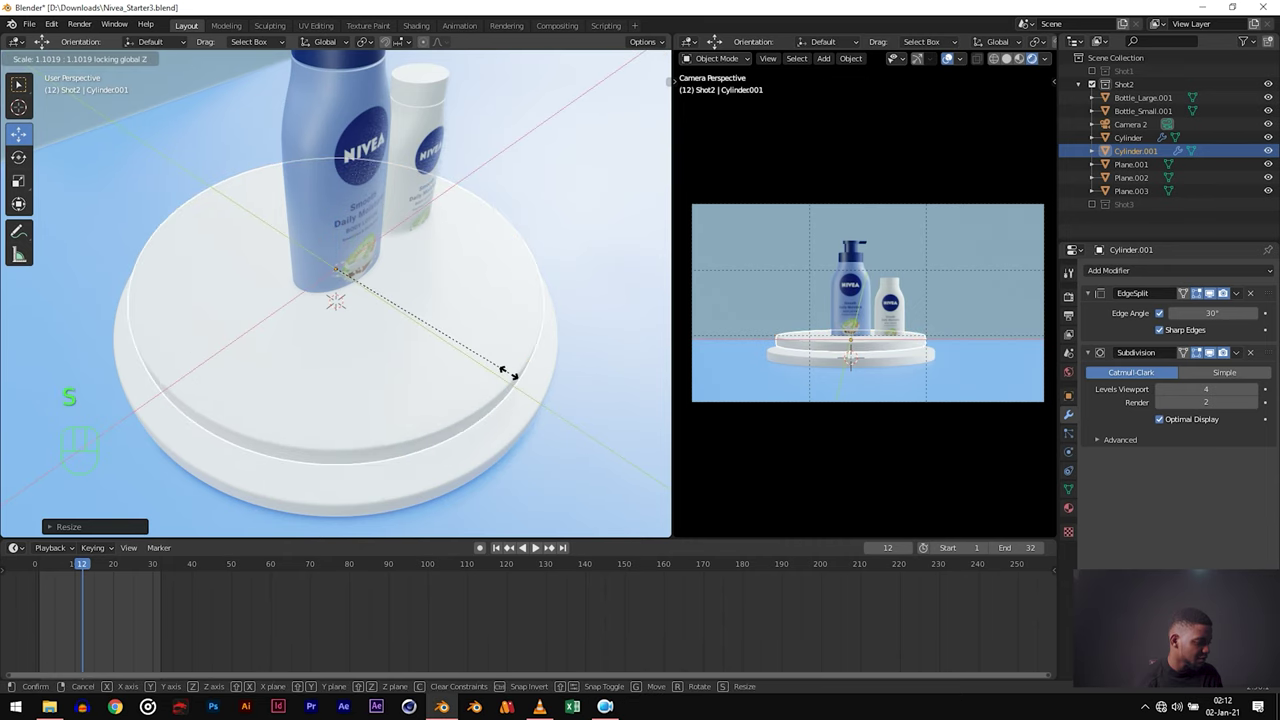
click(510, 376)
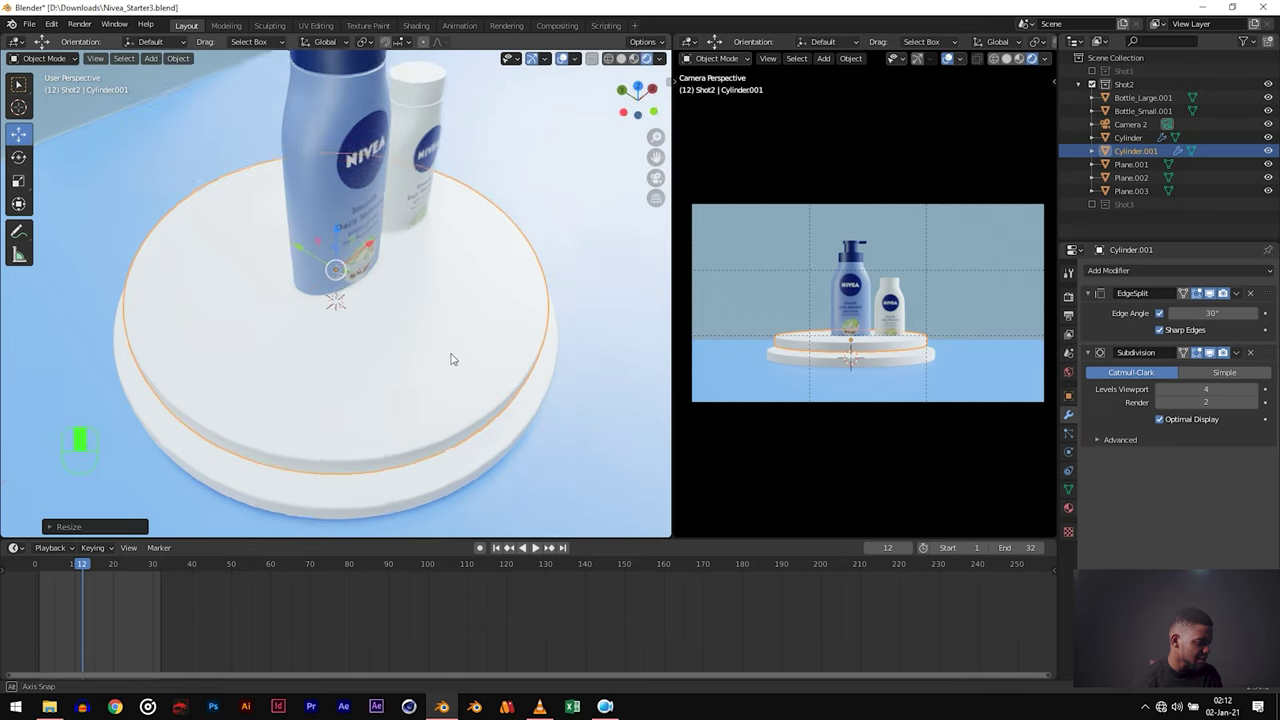
middle_drag(449, 357, 94, 416)
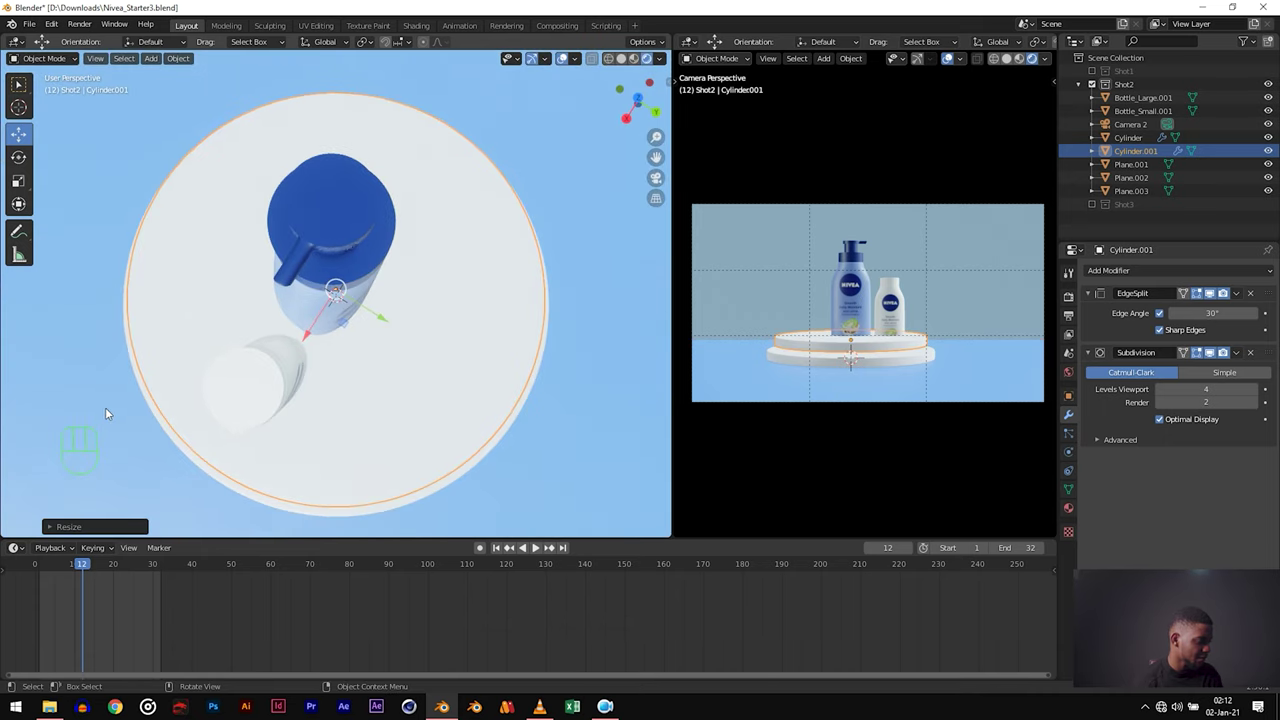
key(KP_7)
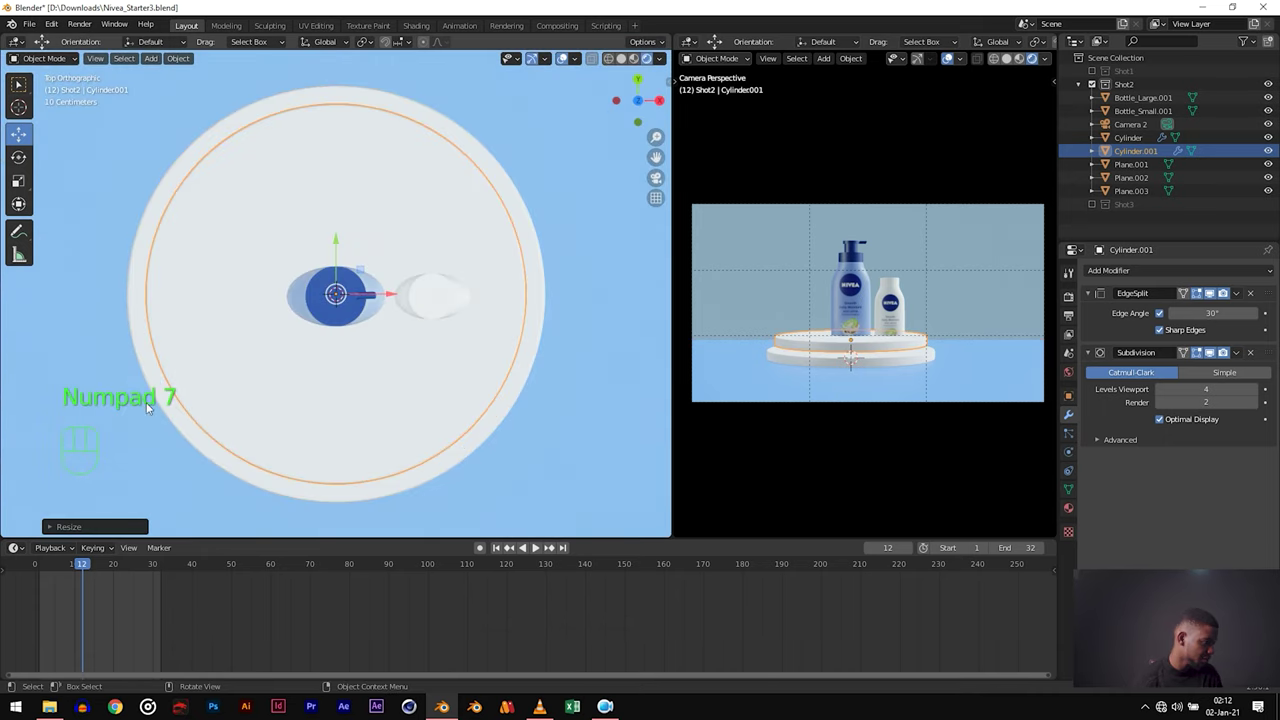
scroll(343, 346, down, 2)
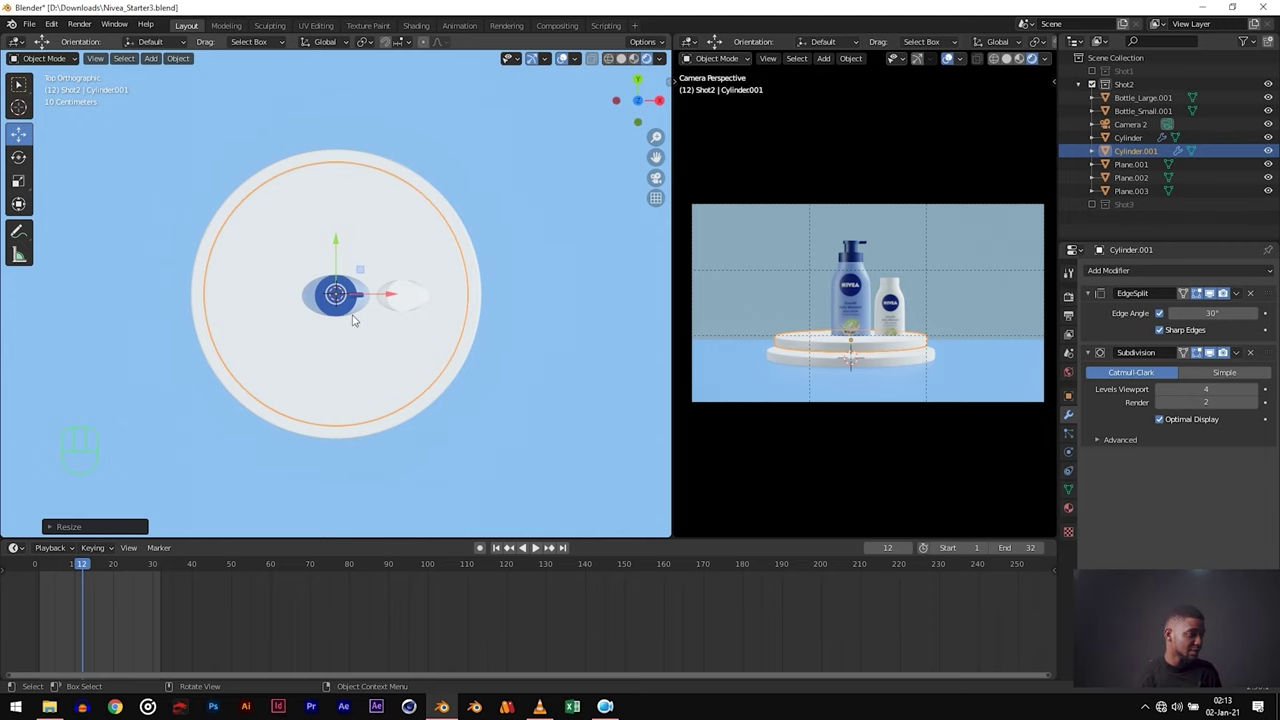
mouse_move(403, 371)
middle_down()
mouse_move(289, 323)
mouse_move(466, 392)
mouse_move(419, 373)
middle_up()
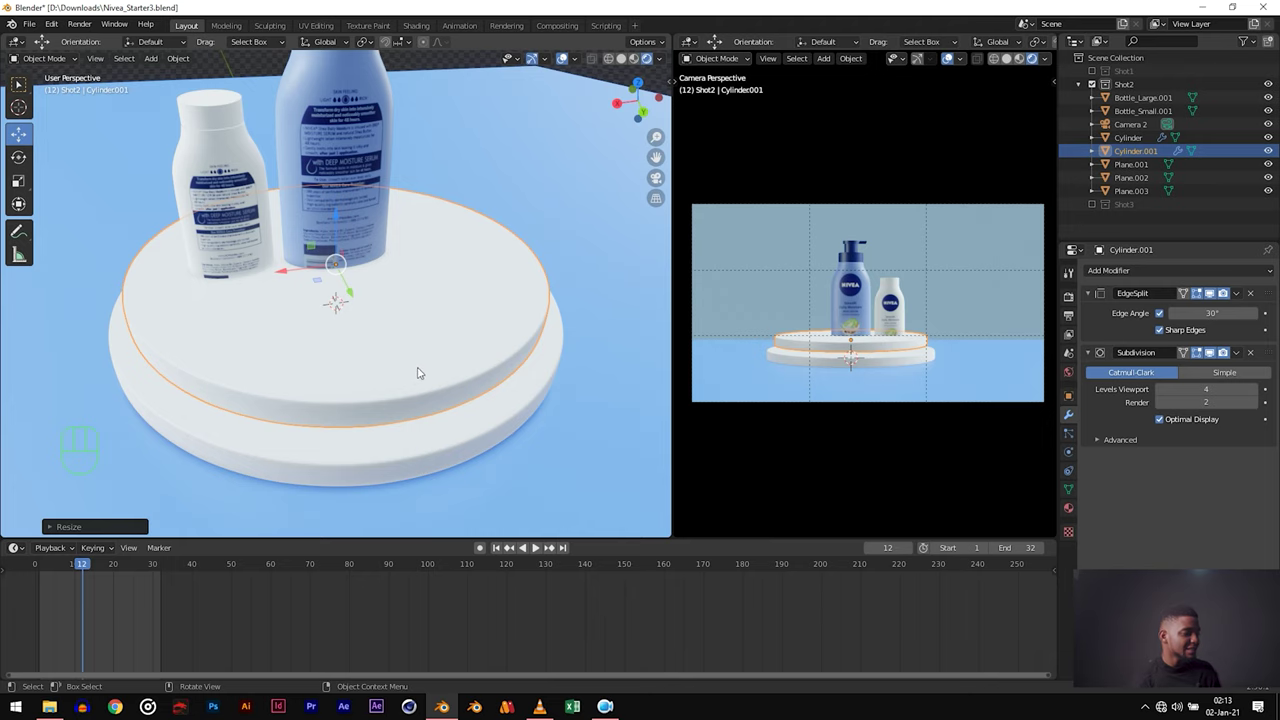
Step: Check which material the backdrop wall uses and assign the same one, Material.009, to the upper podium tier
scroll(445, 385, down, 5)
middle_drag(434, 366, 388, 197)
click(178, 160)
scroll(393, 310, up, 3)
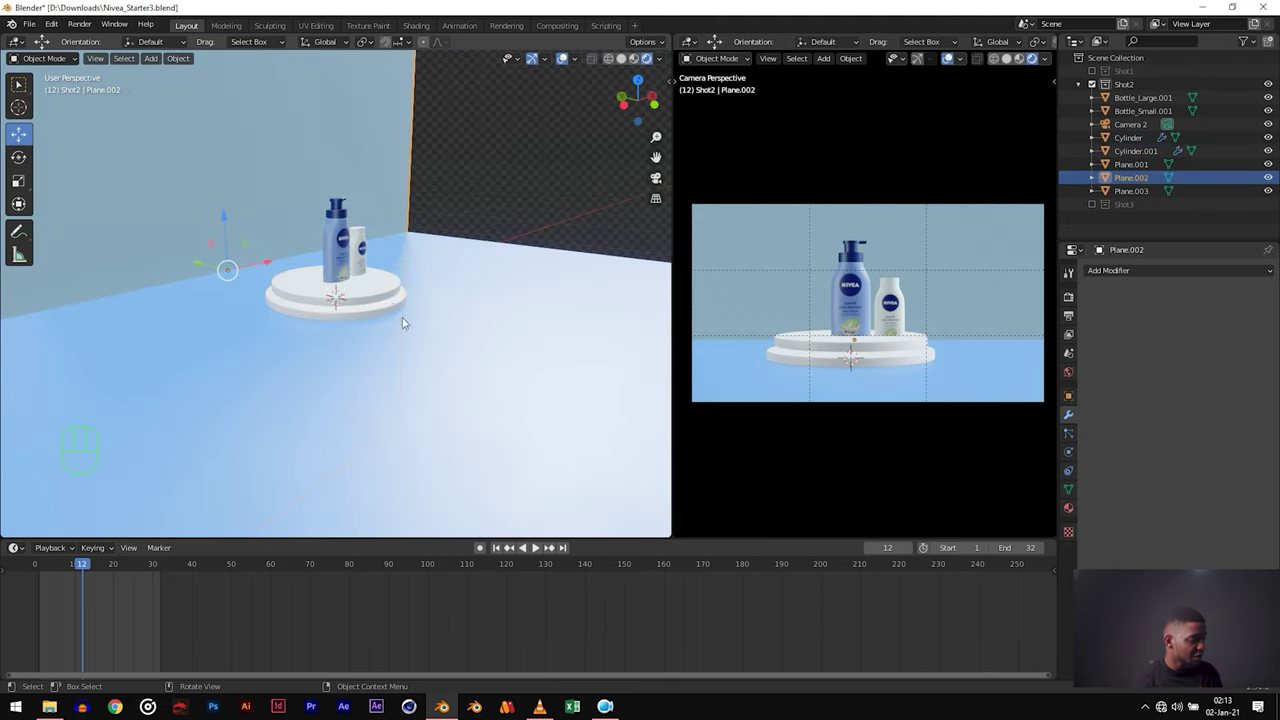
click(391, 279)
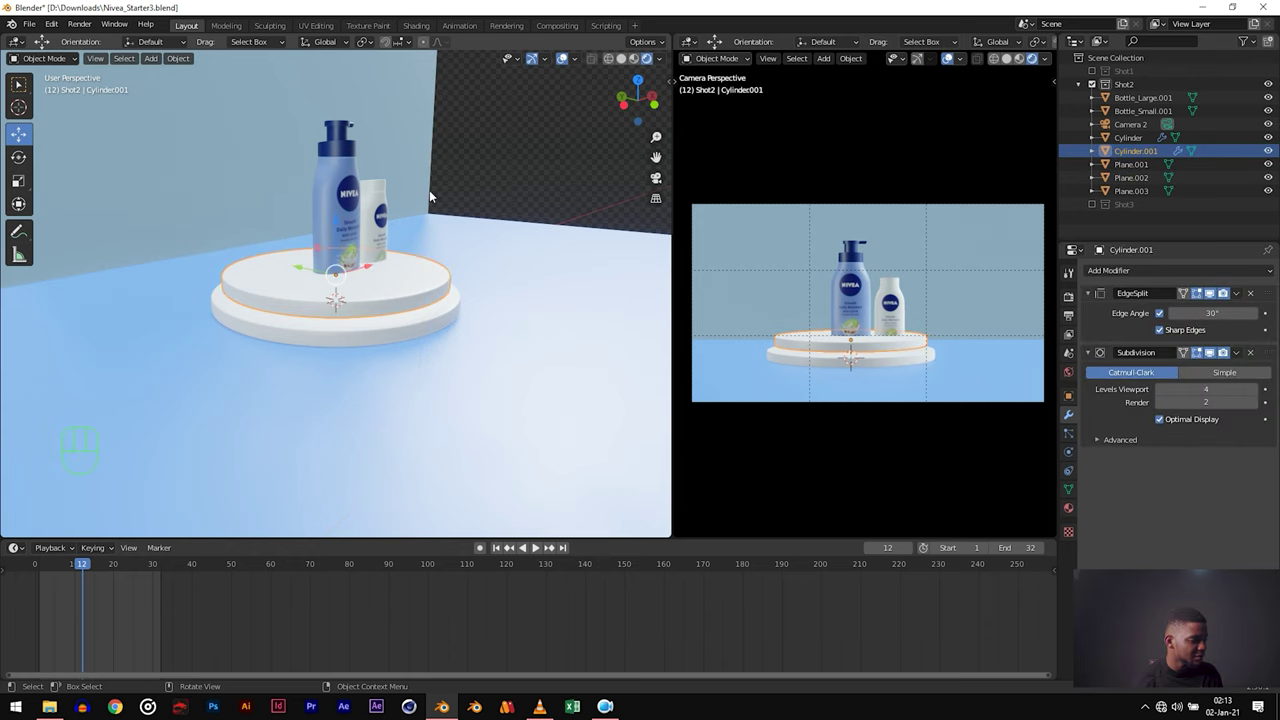
click(200, 157)
click(939, 308)
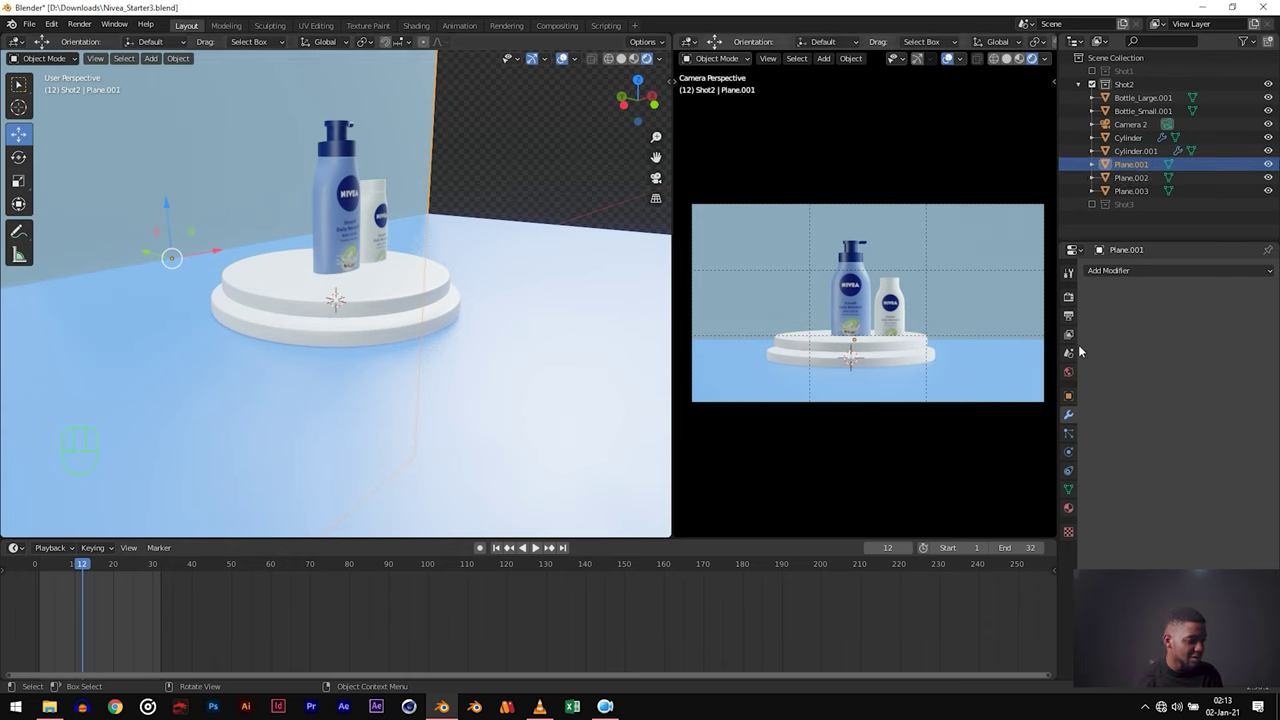
click(1068, 507)
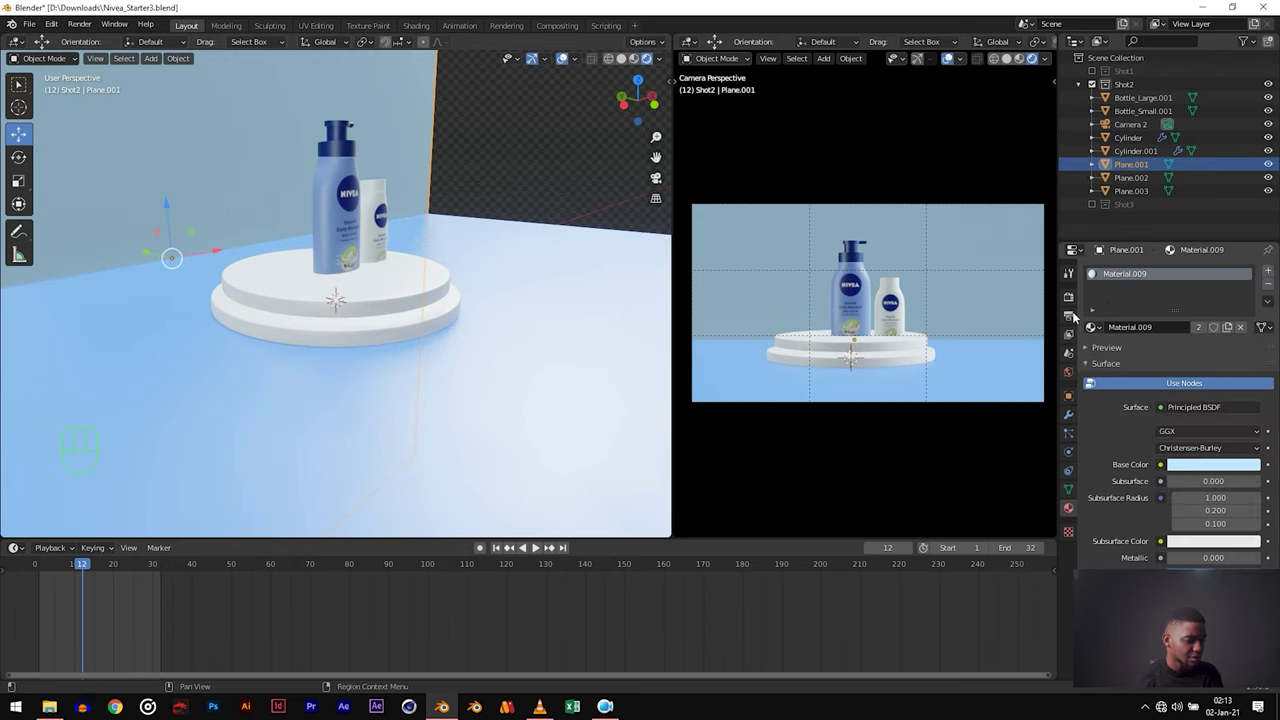
click(283, 300)
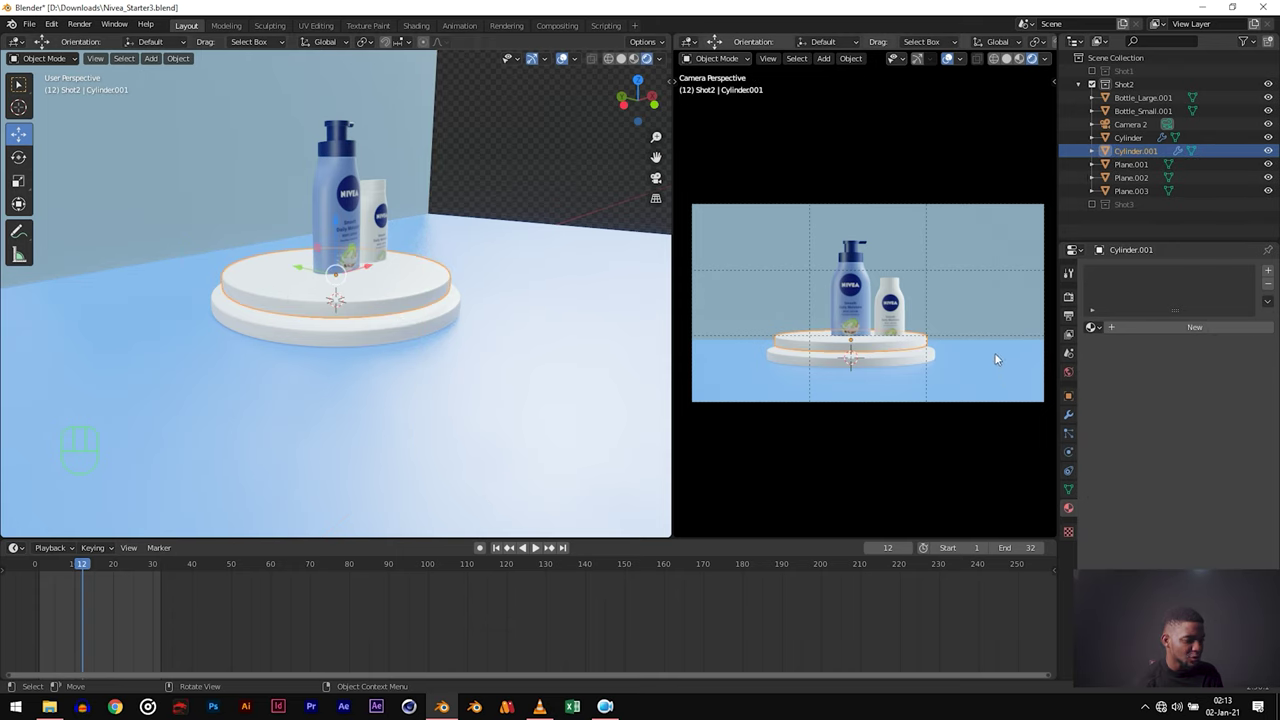
click(1092, 327)
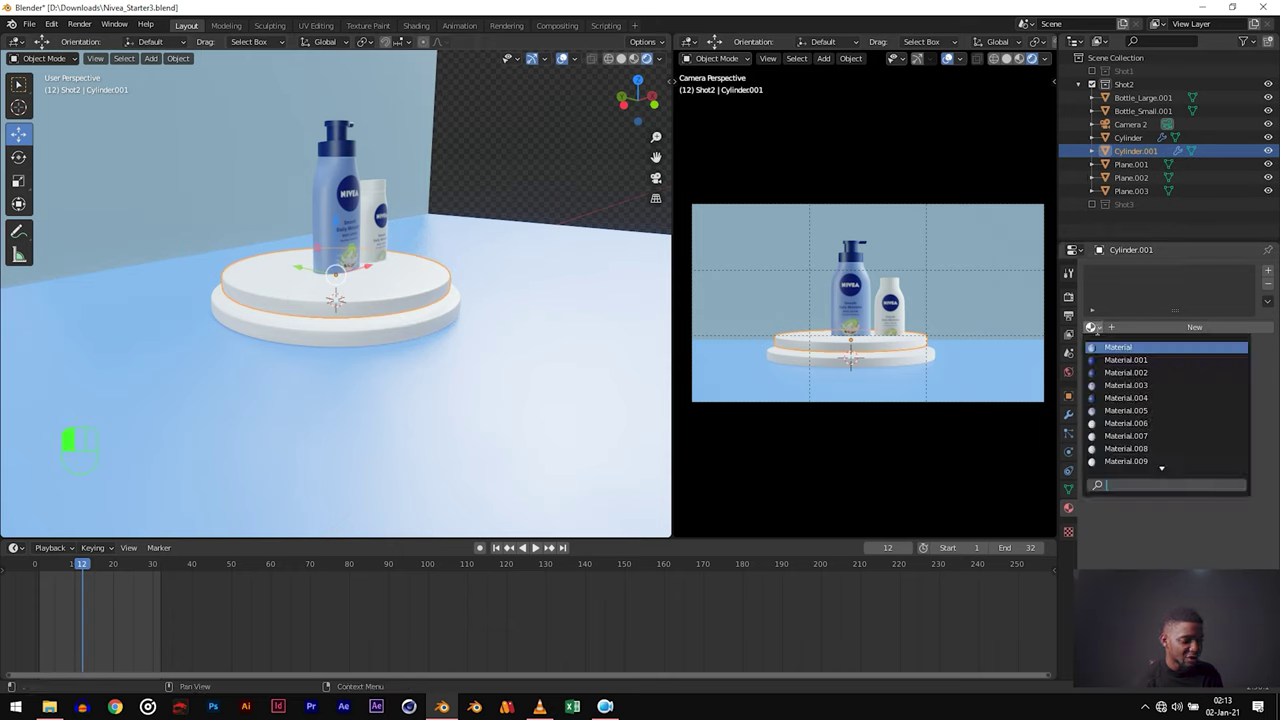
click(1128, 462)
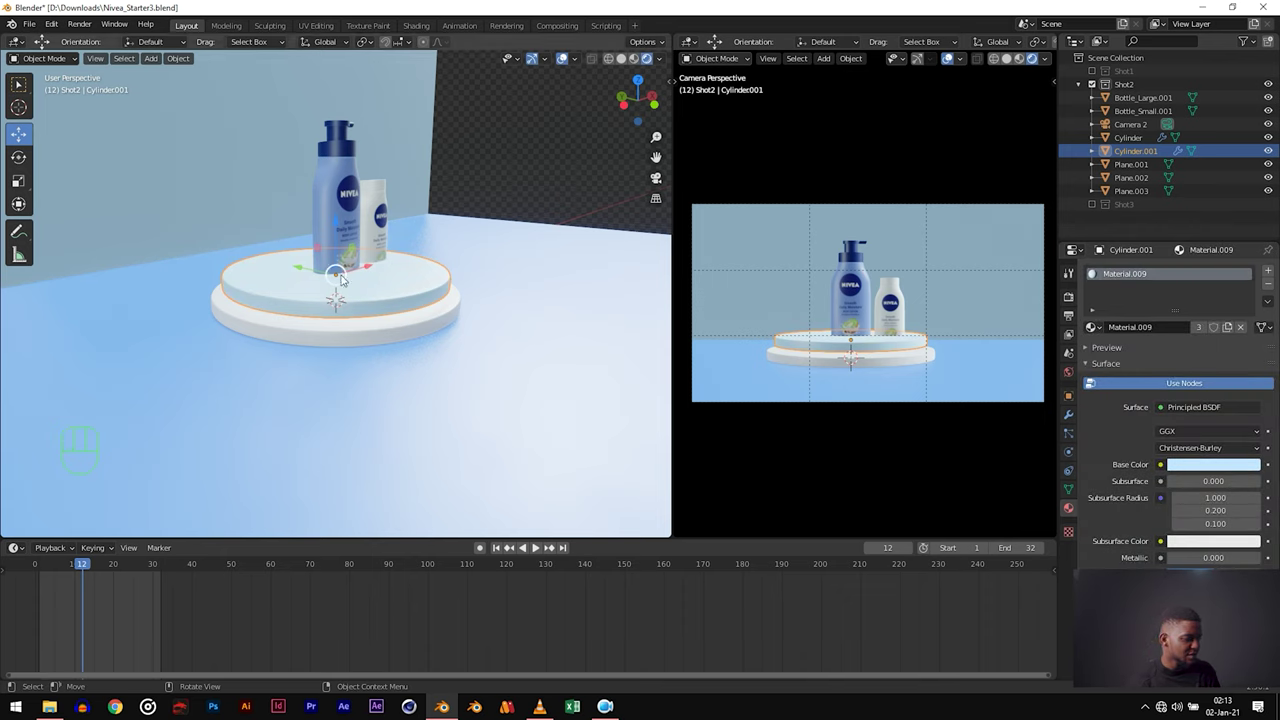
Step: Create a new material for the lower podium tier and darken its base color to a grey with value about 0.773
click(378, 333)
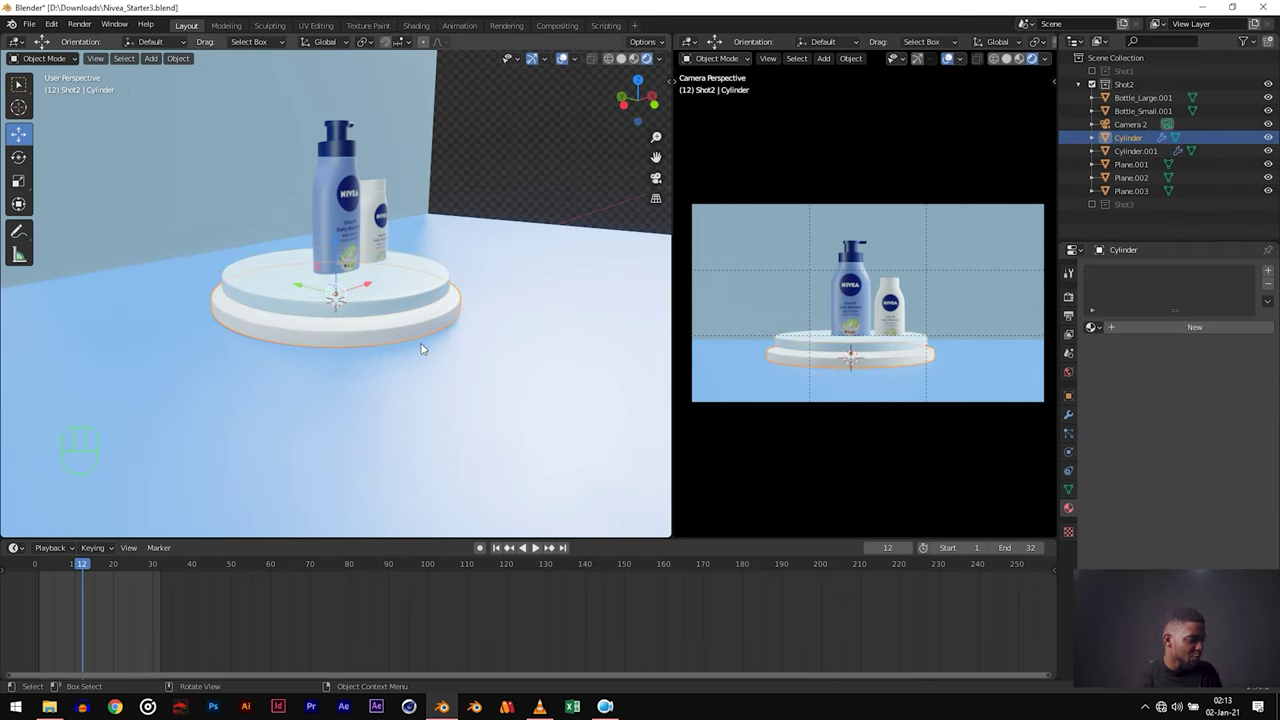
click(1189, 328)
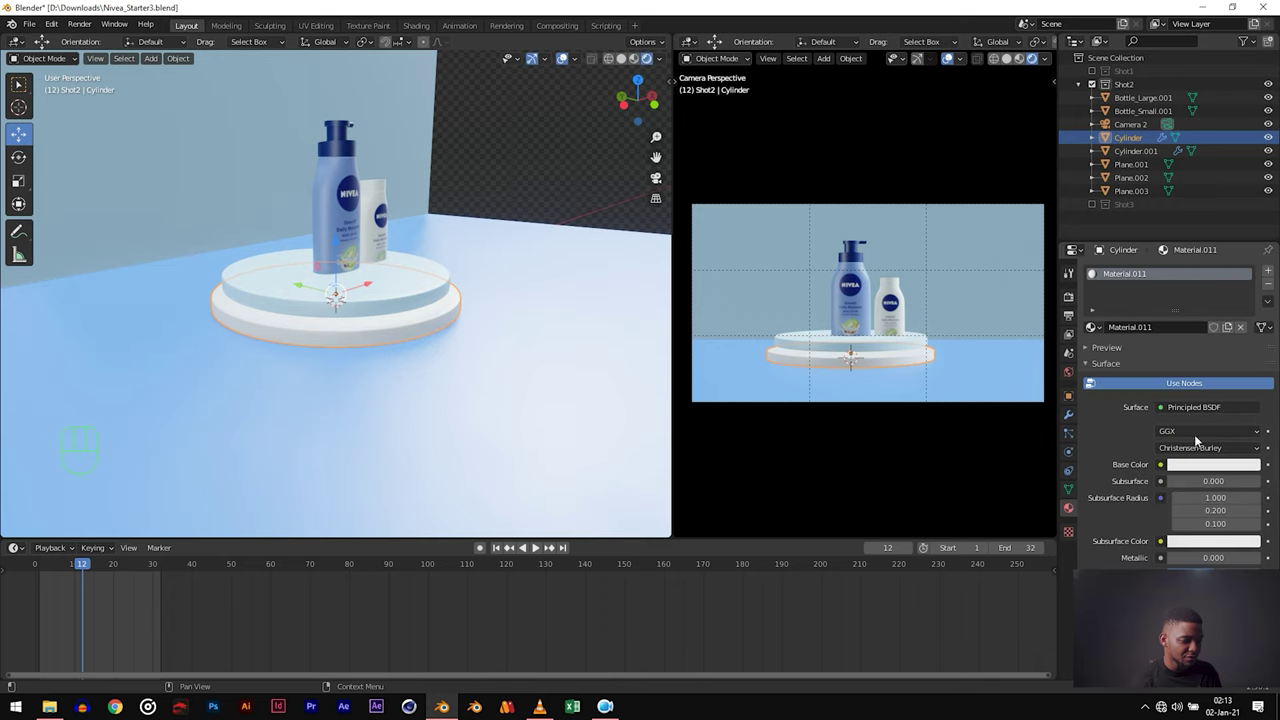
click(1200, 466)
click(1249, 294)
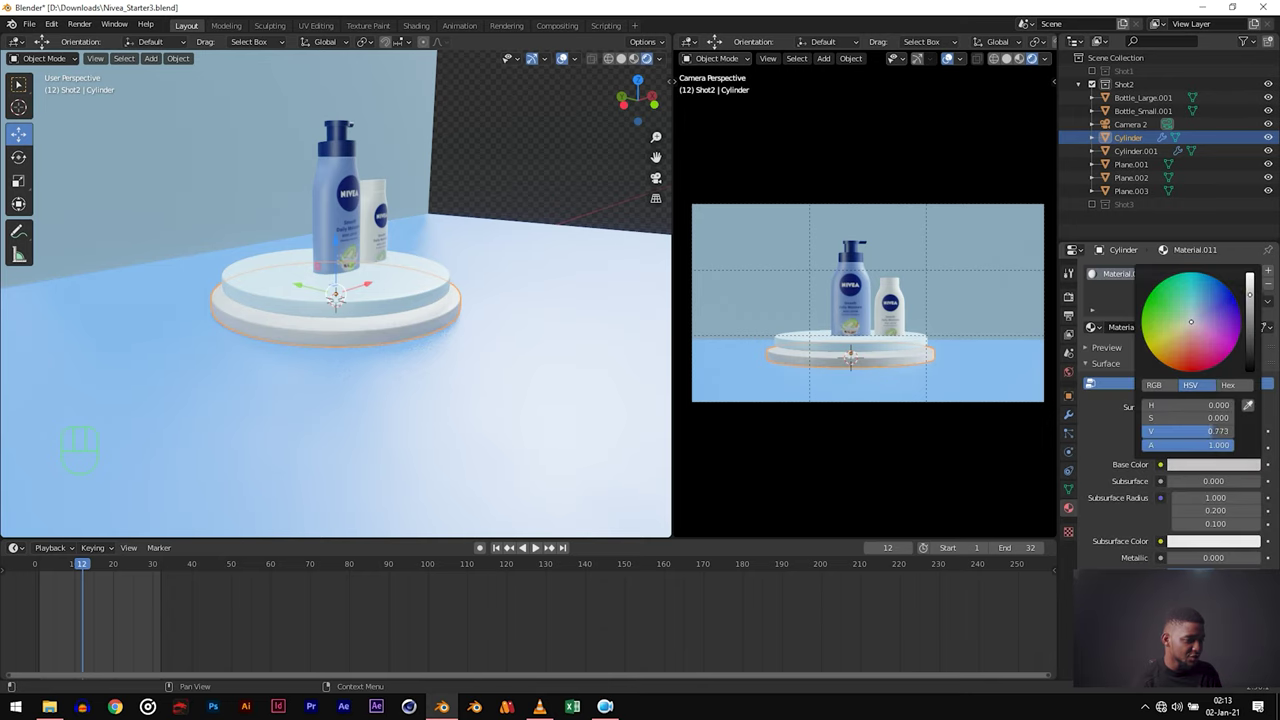
scroll(414, 363, up, 5)
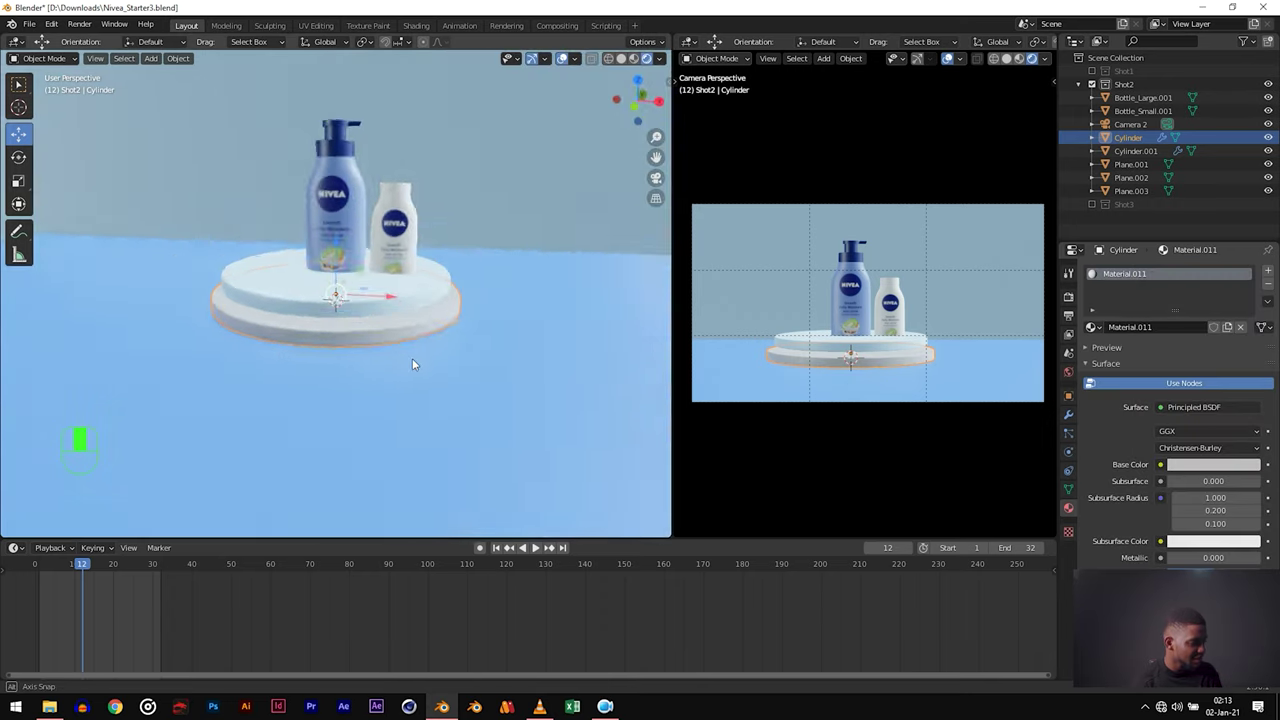
middle_drag(423, 389, 225, 338)
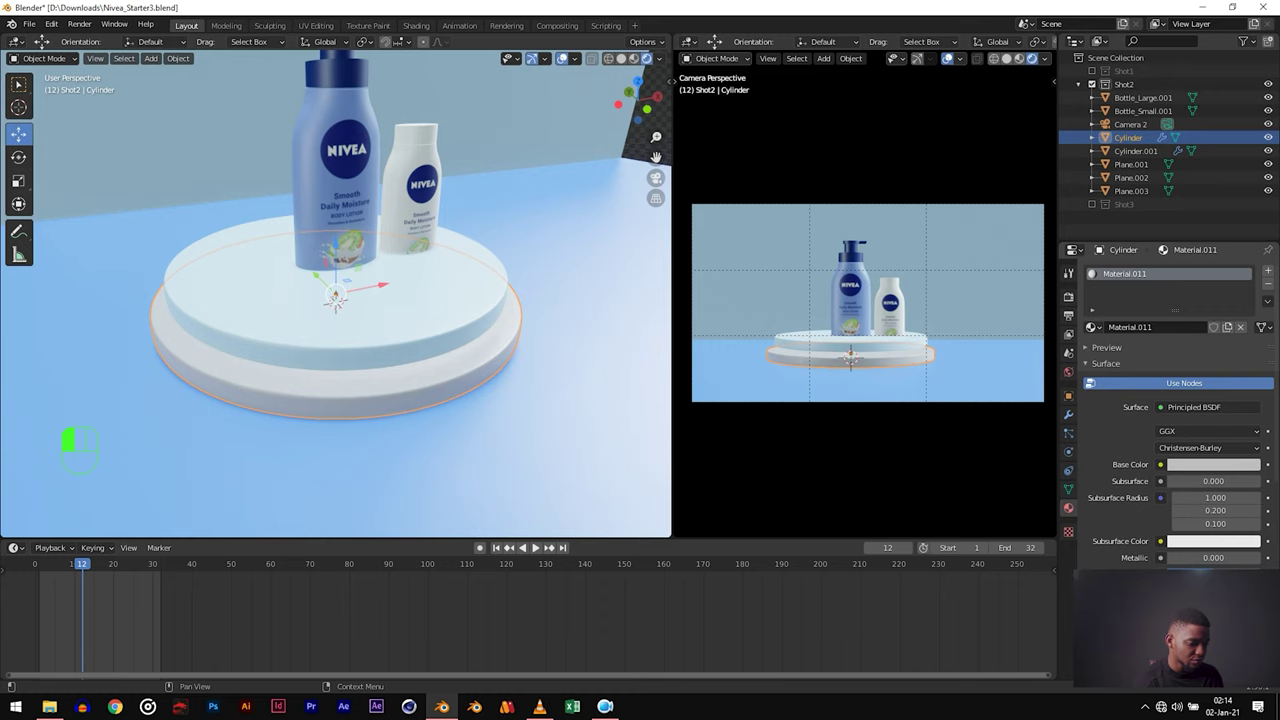
click(415, 343)
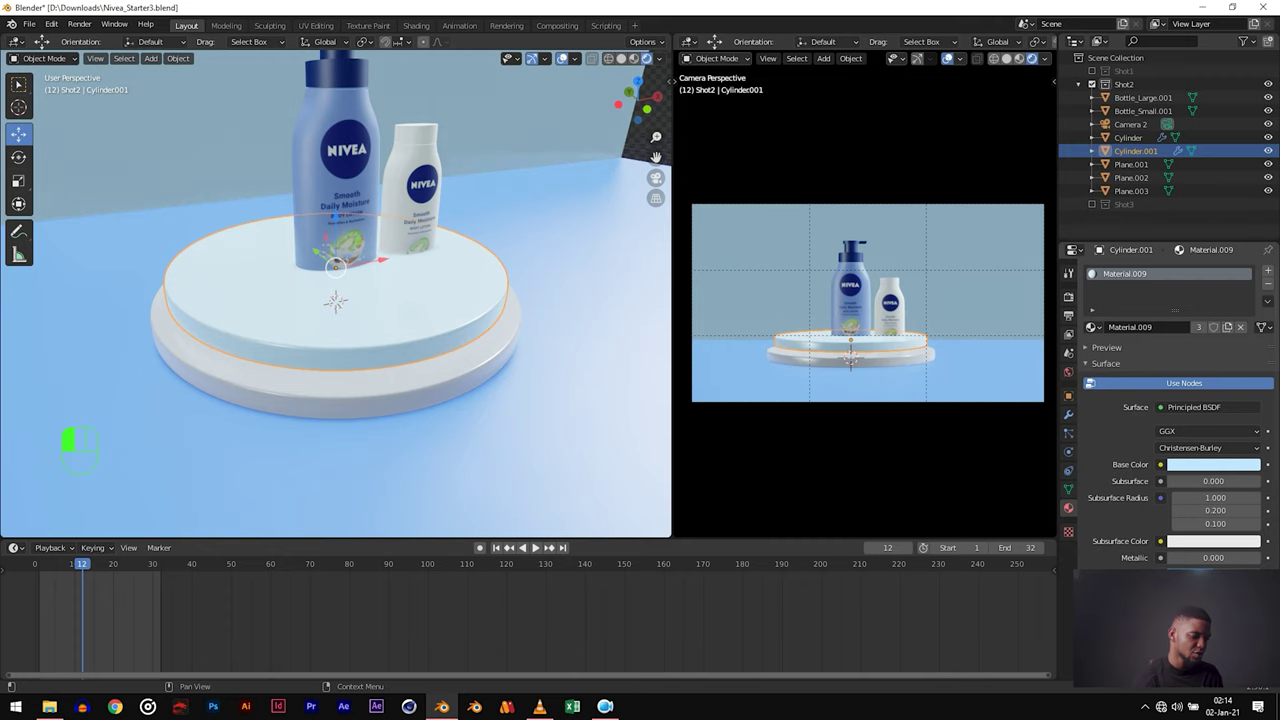
middle_drag(448, 382, 381, 313)
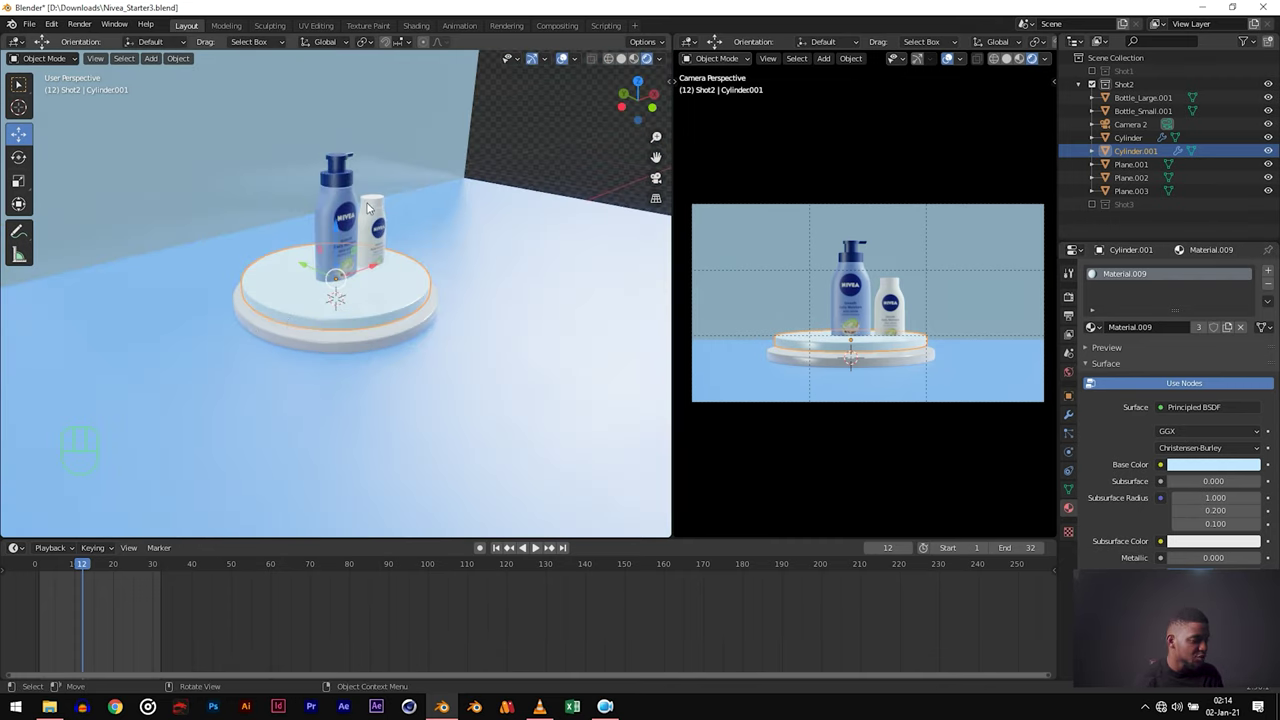
Step: Raise the large and small bottles together along Z until their bases are level with the upper podium tier
click(345, 228)
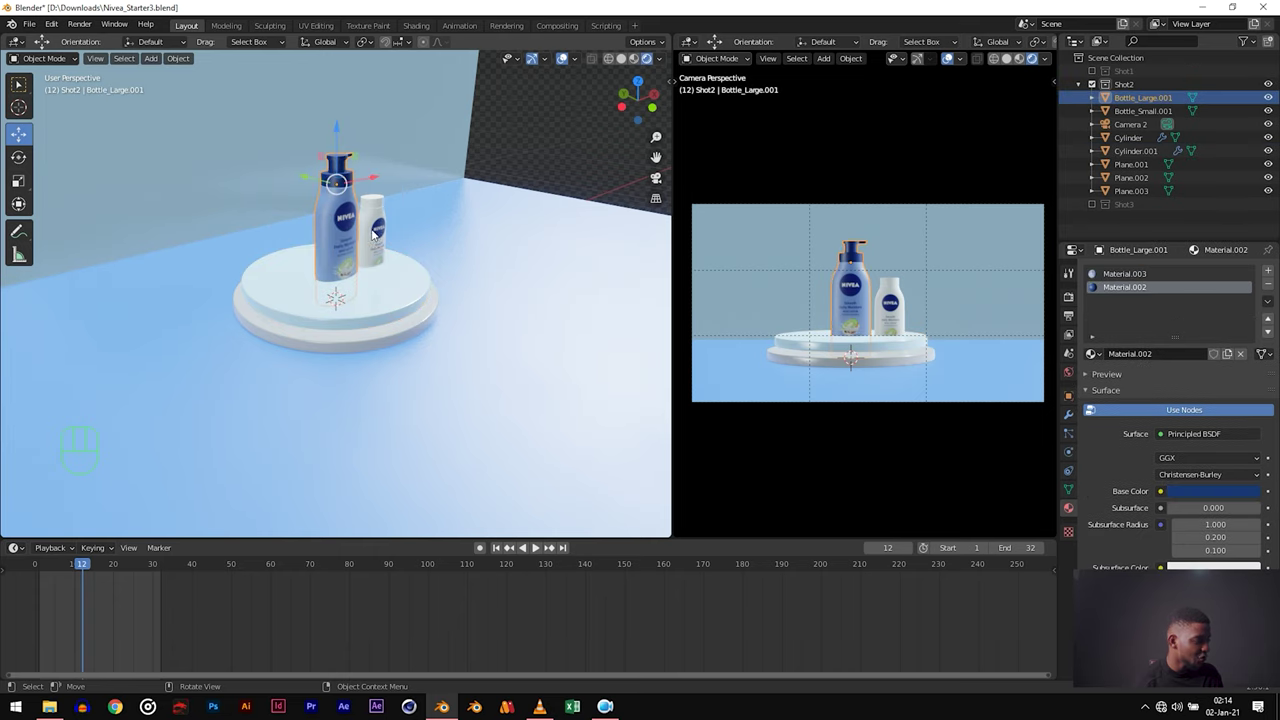
click(374, 233)
scroll(420, 328, up, 3)
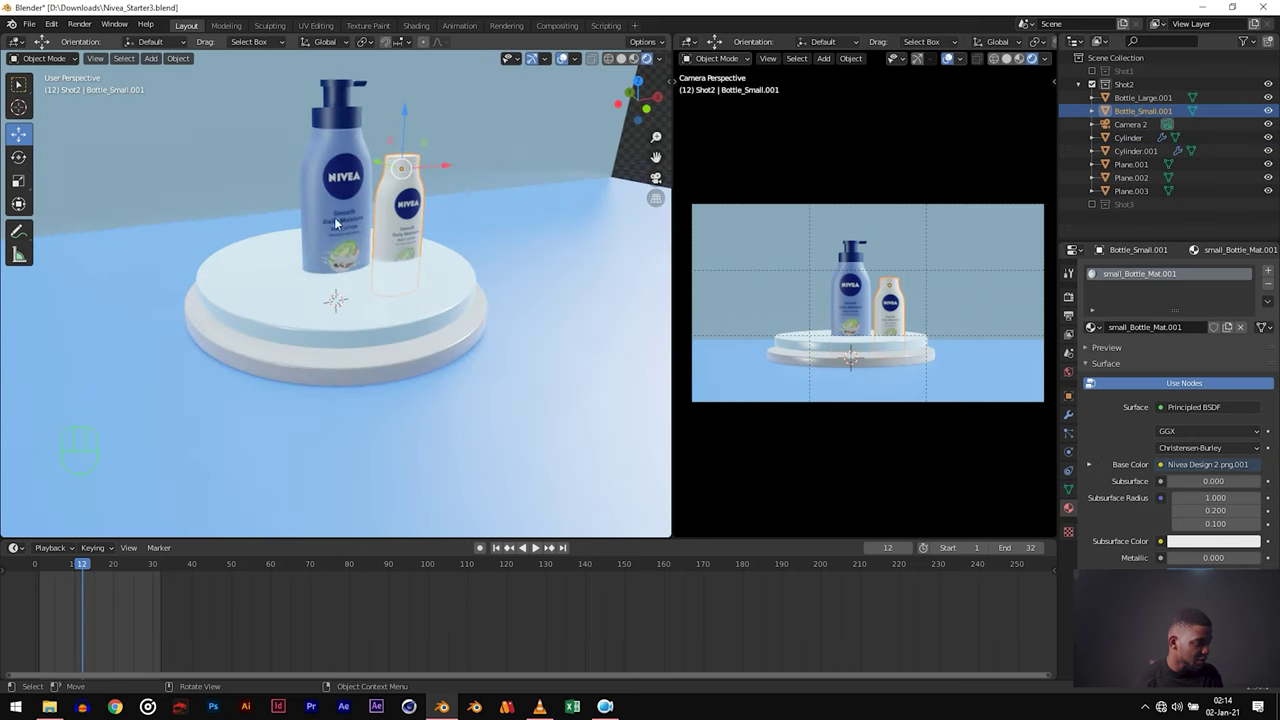
key(shift)
shift+click(370, 210)
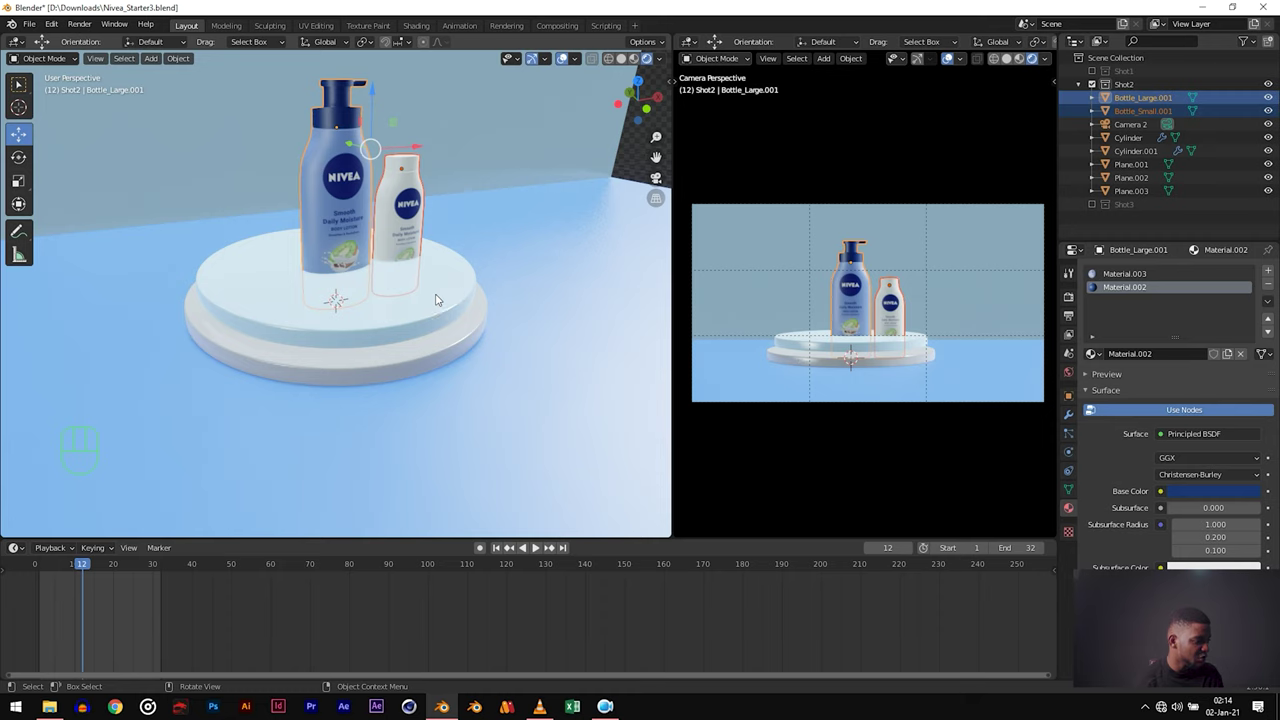
scroll(434, 314, up, 3)
key(KP_1)
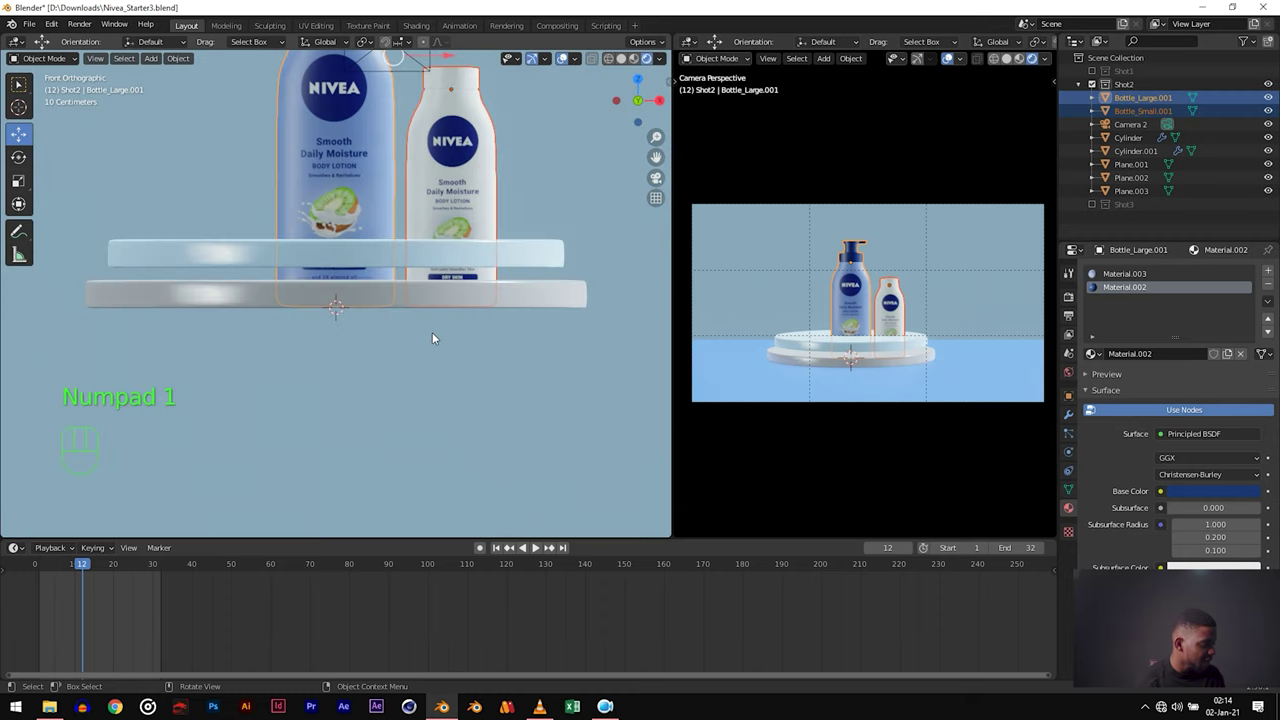
key(g)
key(z)
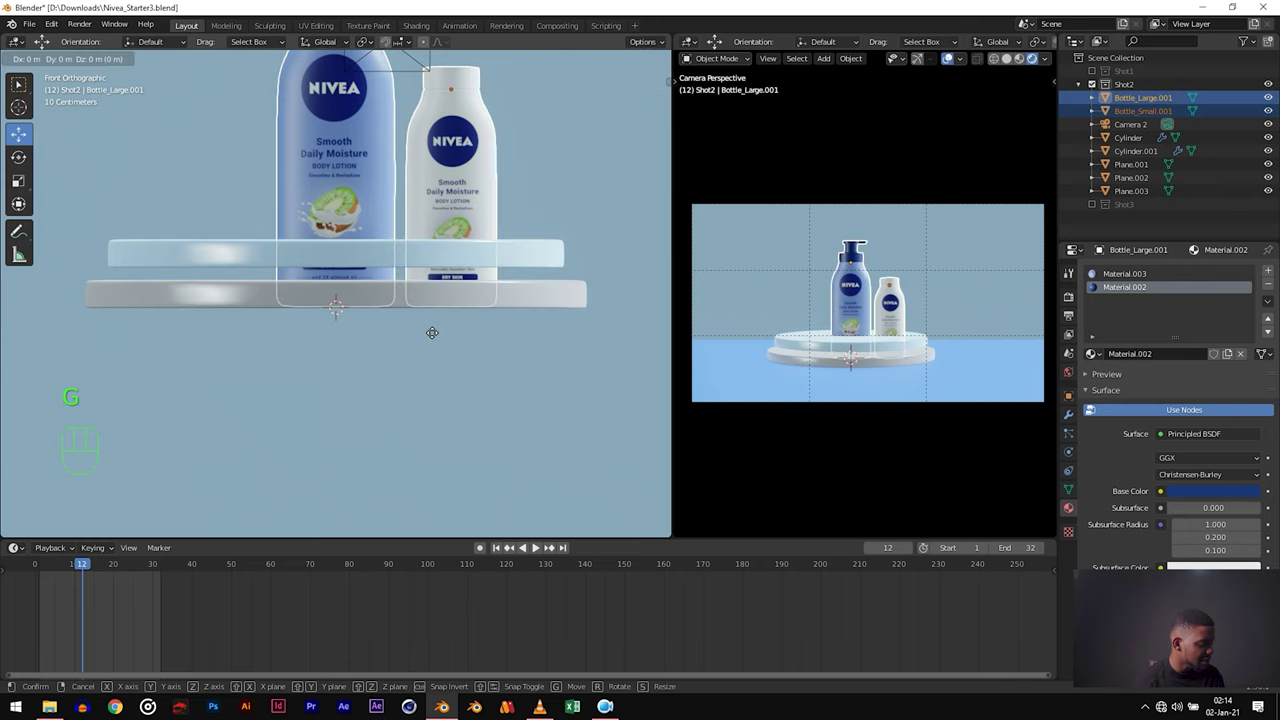
click(428, 296)
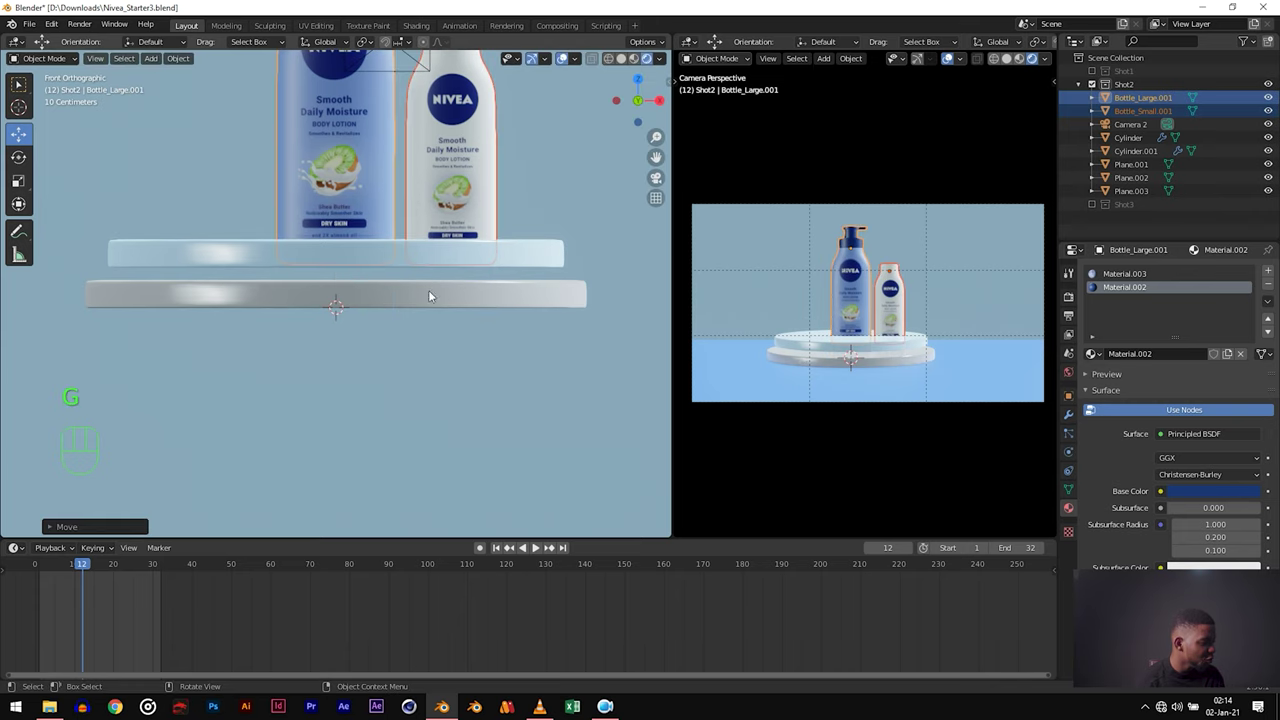
Step: Lower the upper podium tier along Z to rest on the lower tier and close the gap between them
click(164, 249)
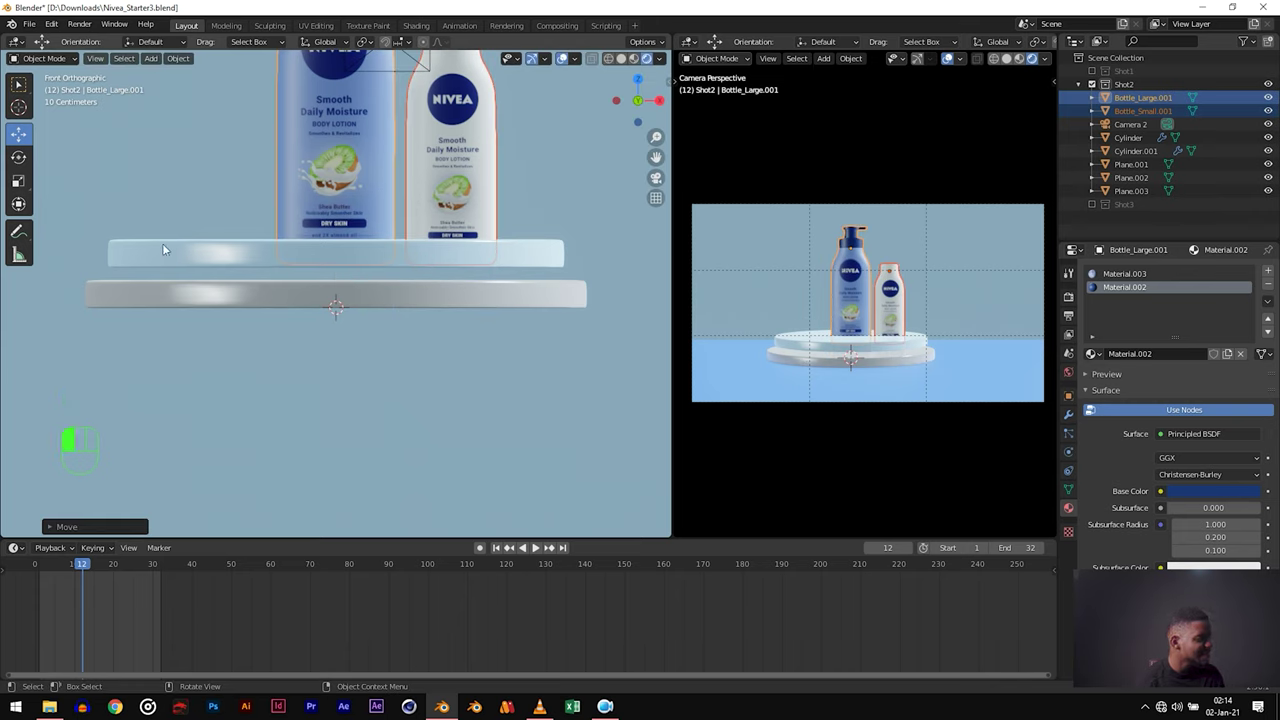
click(175, 306)
click(189, 260)
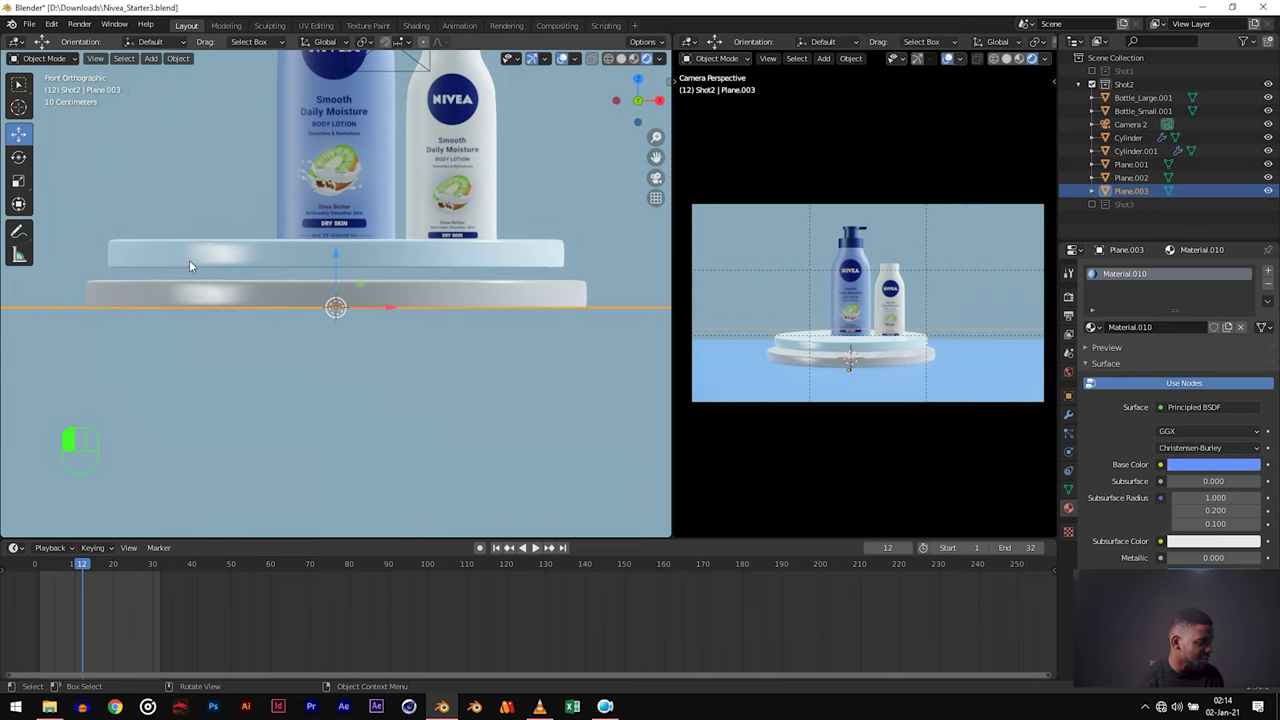
middle_drag(234, 294, 308, 296)
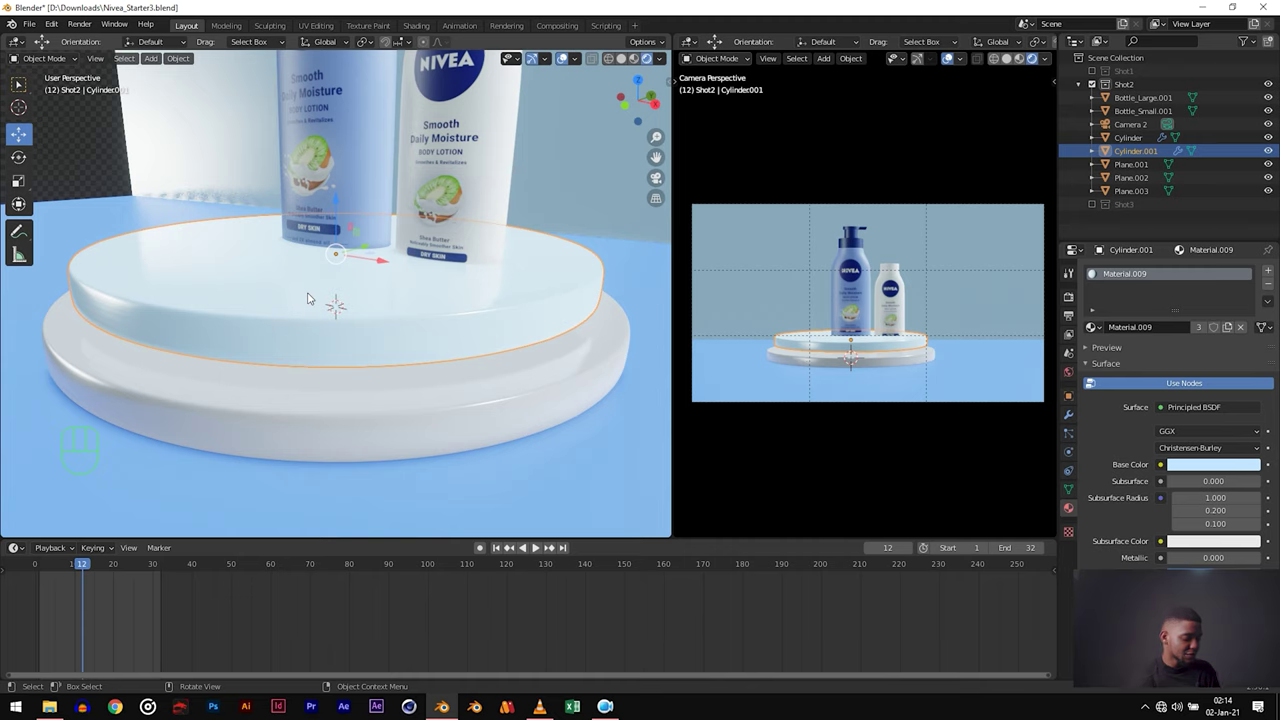
key(KP_1)
drag(336, 195, 338, 216)
middle_drag(342, 236, 468, 307)
key(KP_1)
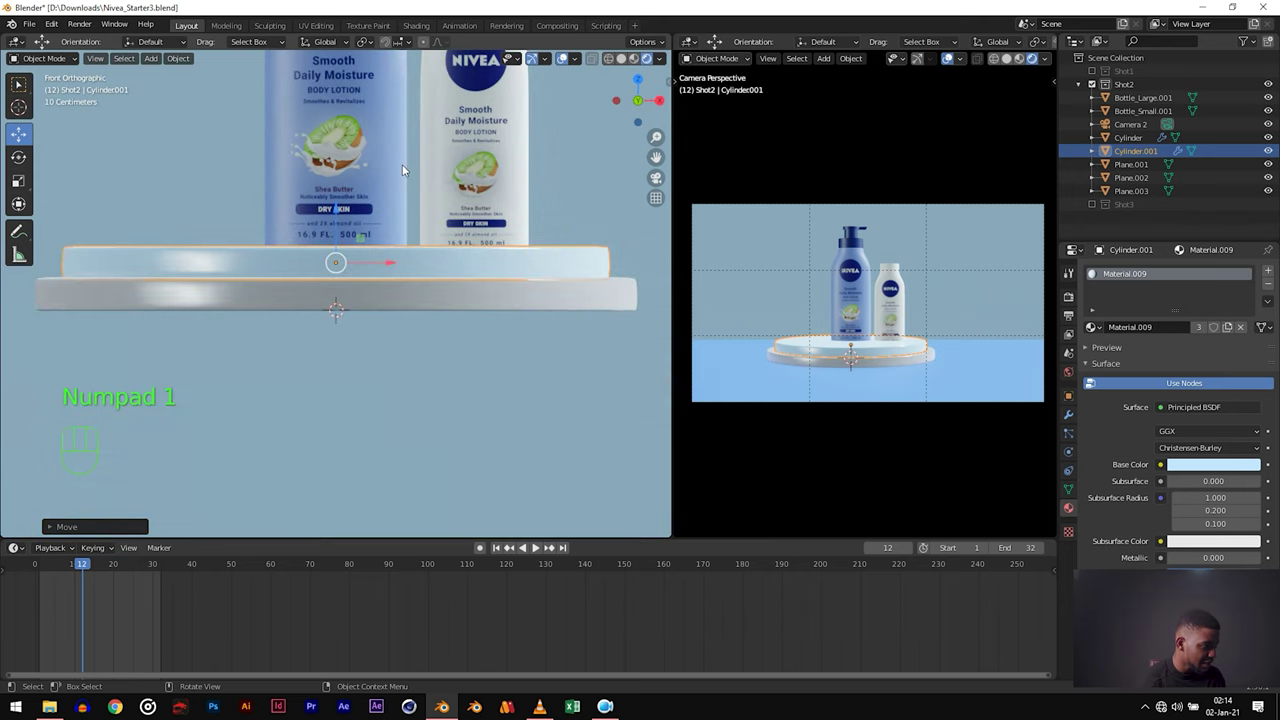
Step: Raise both bottles about 0.083 m along Z so they stand on the upper tier's surface, and check their bases up close
click(505, 175)
scroll(484, 216, down, 2)
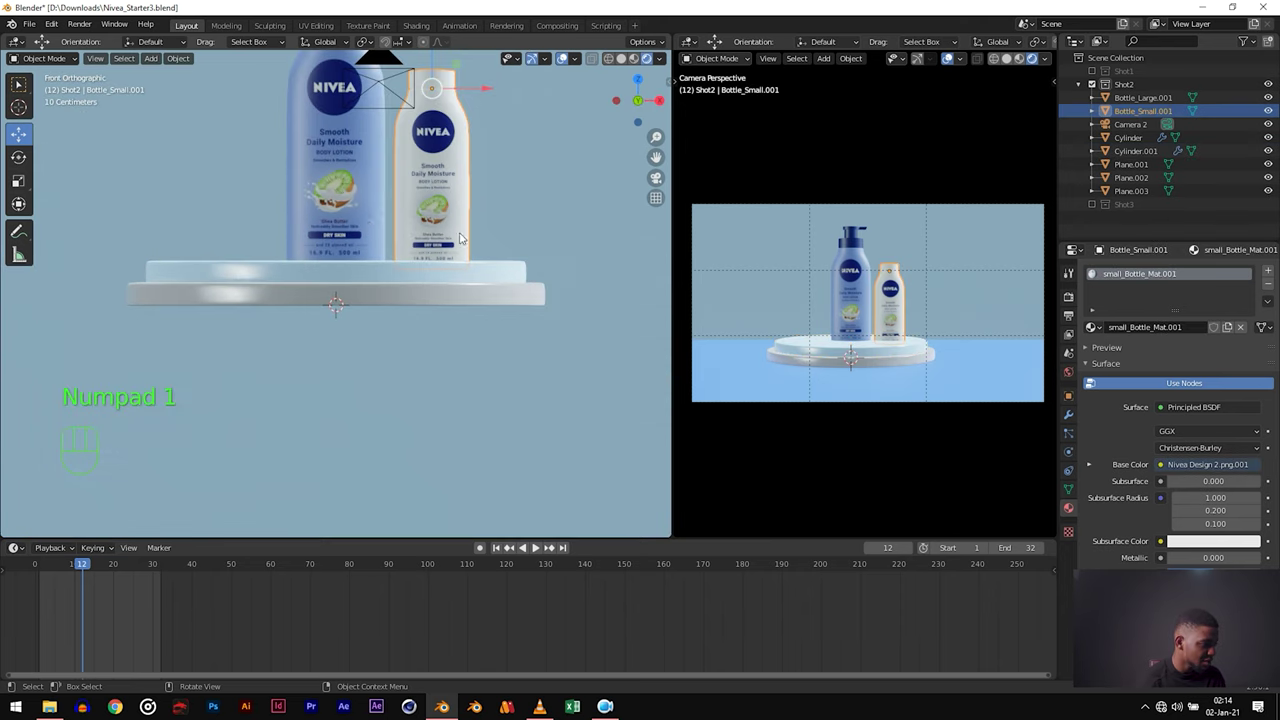
shift+click(363, 216)
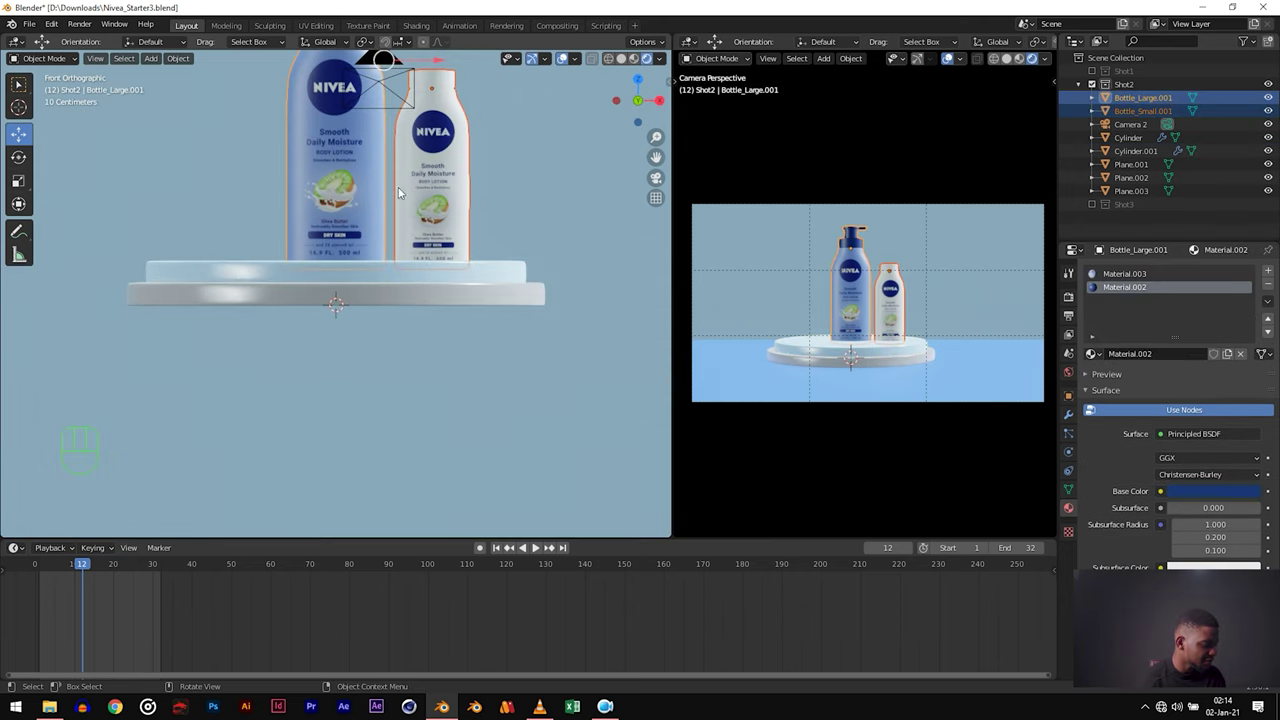
key(g)
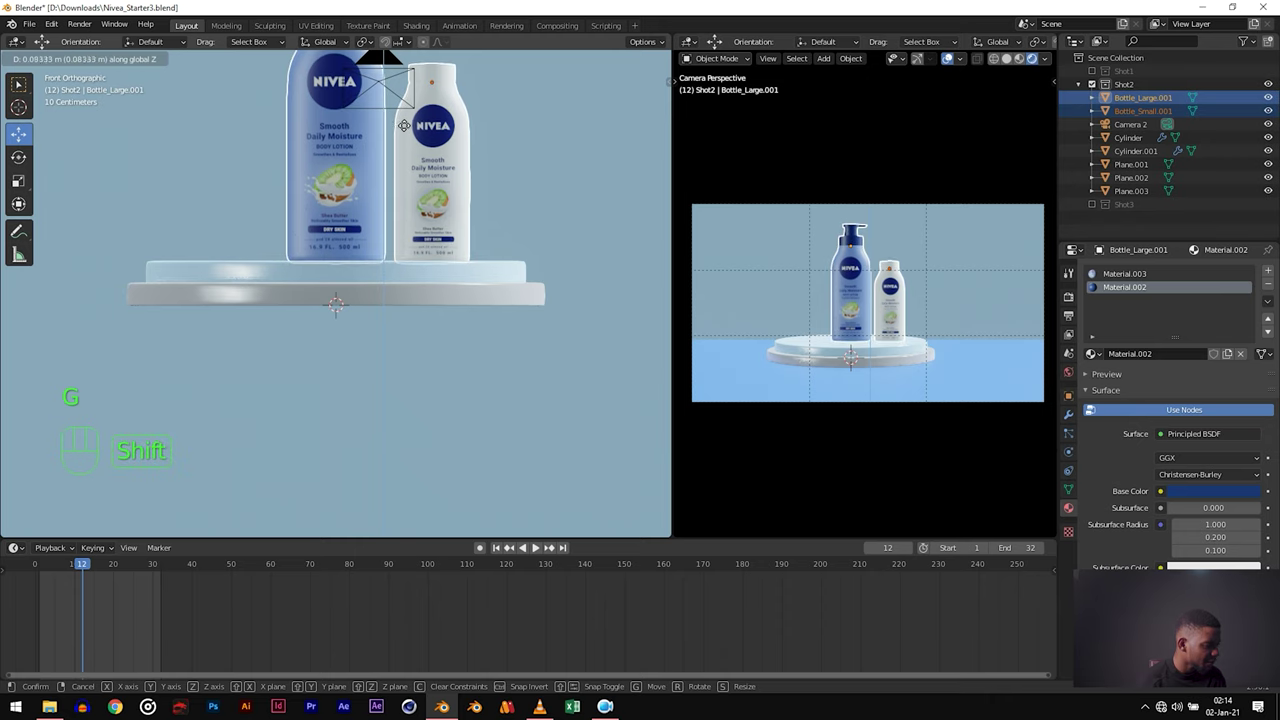
click(404, 126)
scroll(386, 277, up, 4)
shift+middle_drag(406, 277, 286, 401)
scroll(470, 366, down, 5)
scroll(489, 385, down, 2)
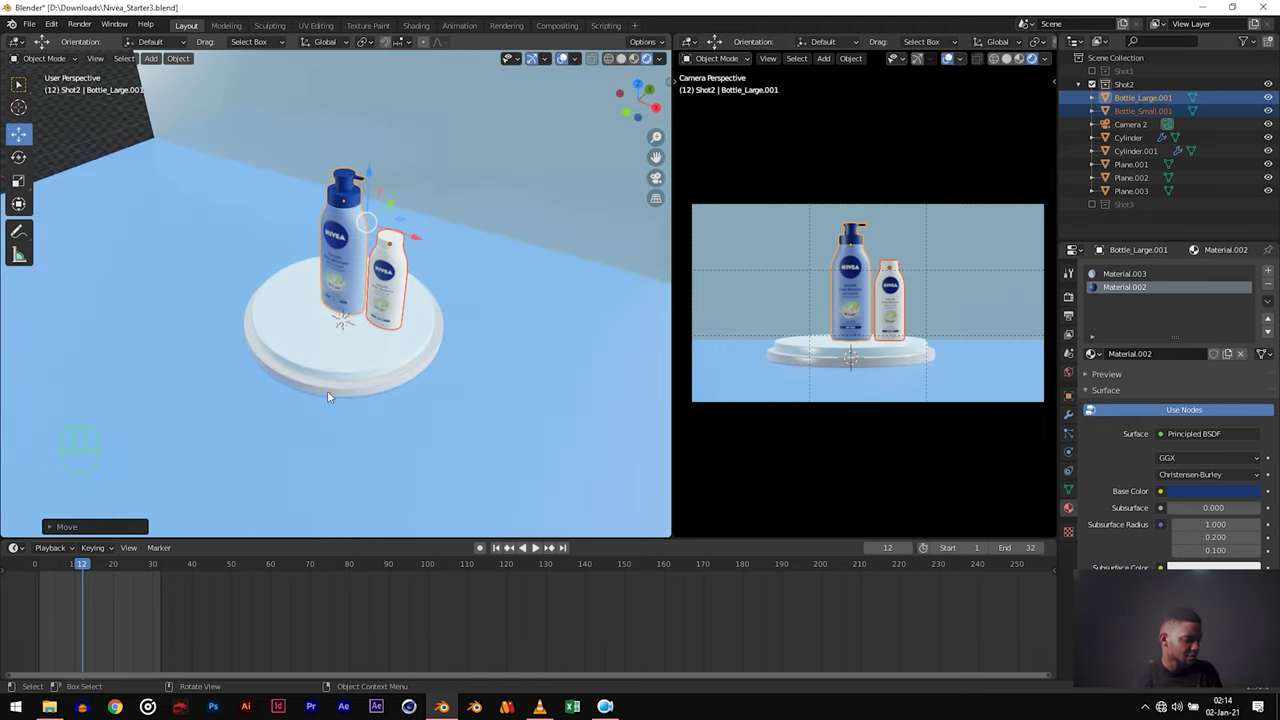
Step: Compare with the reference and widen both podium tiers together in X and Y only, keeping their Z height
key(alt+Tab)
key(alt+Tab)
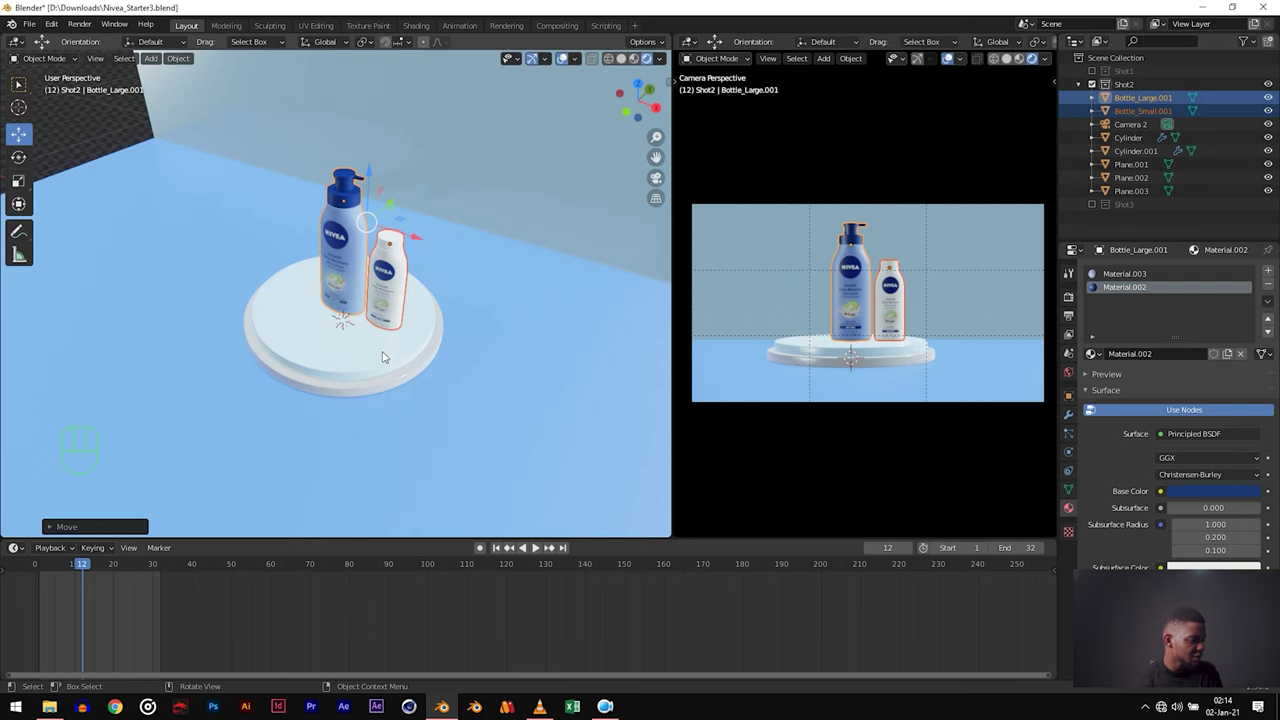
middle_drag(437, 371, 367, 370)
click(367, 370)
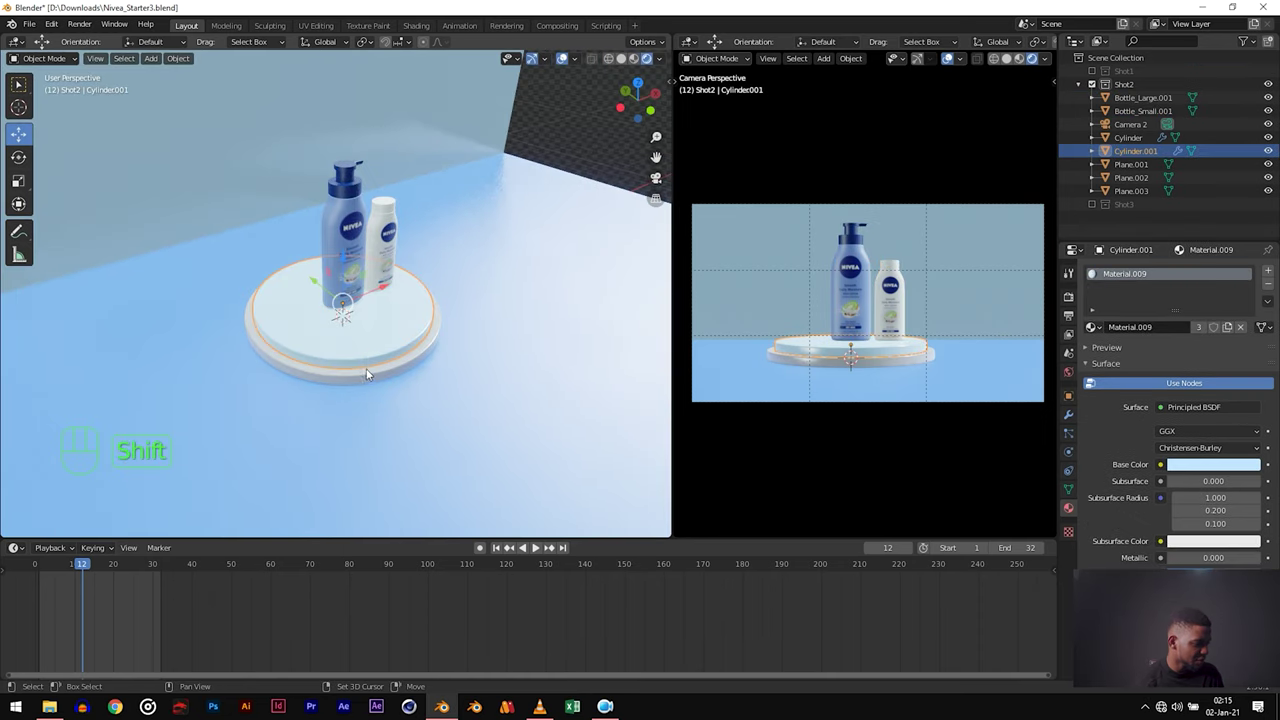
shift+click(414, 377)
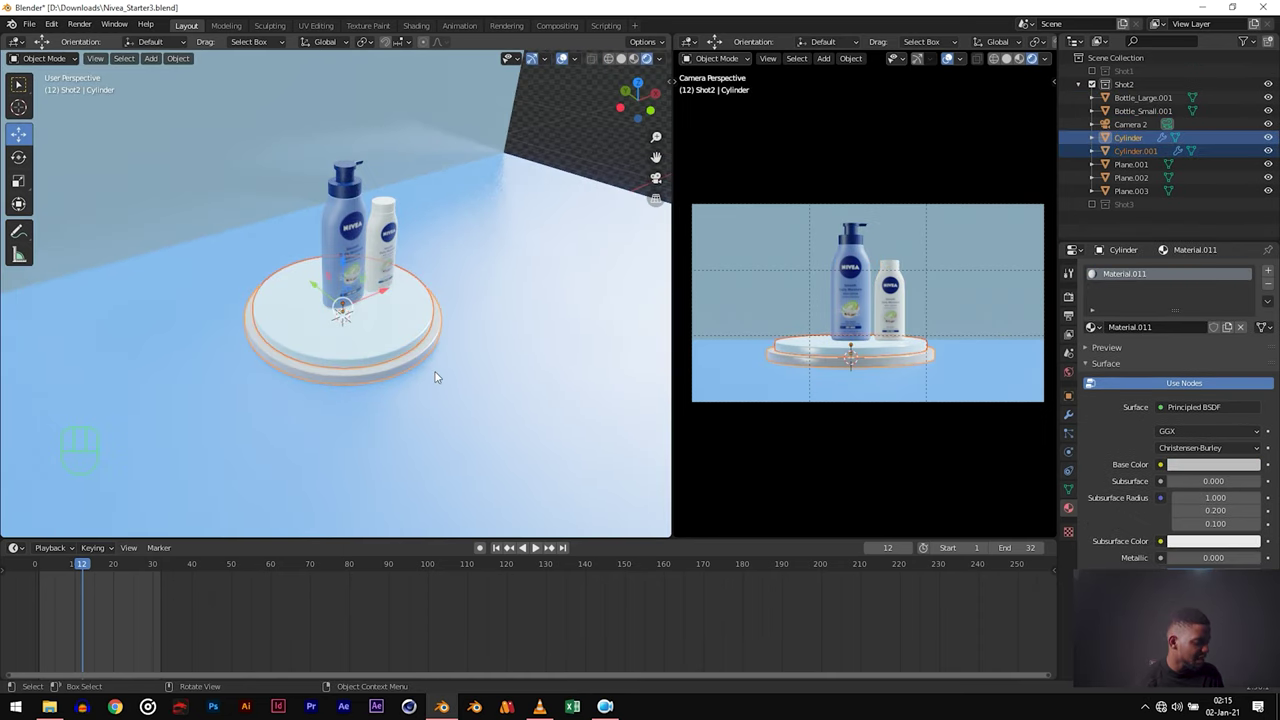
key(s)
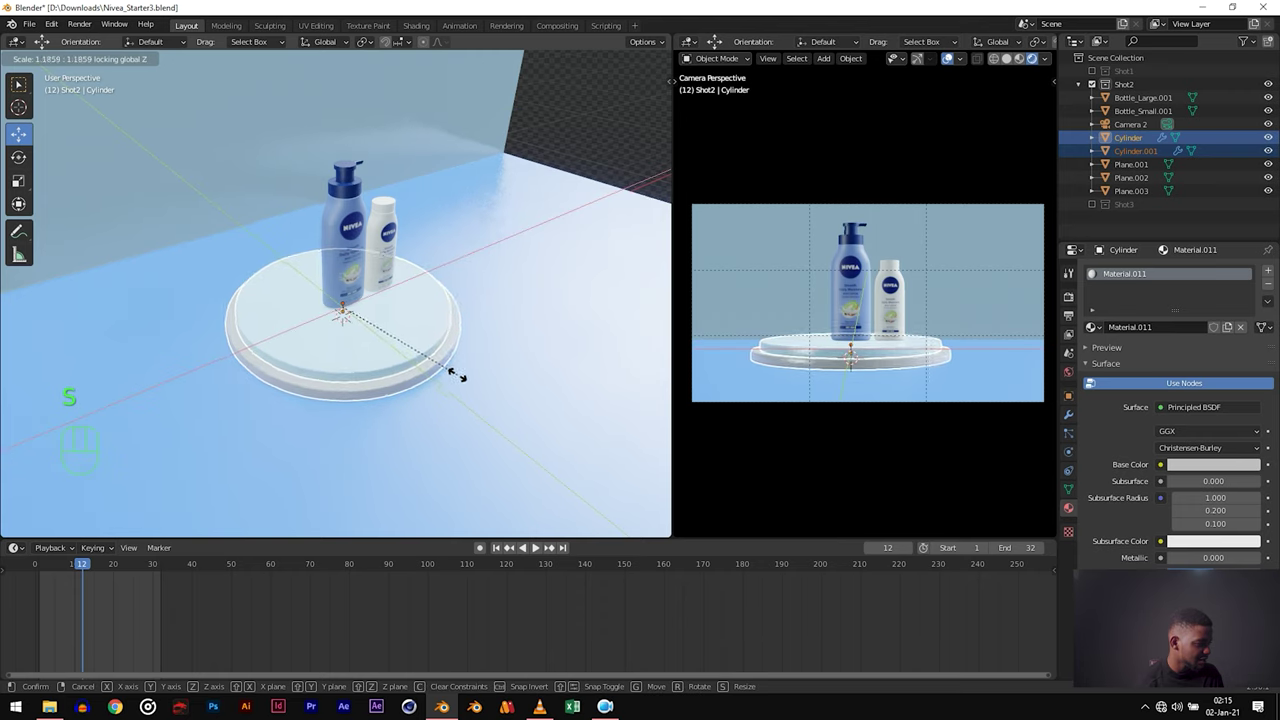
click(455, 373)
Step: Move the large bottle in top view to the front edge of the upper podium tier, centred under the podium's middle
click(345, 240)
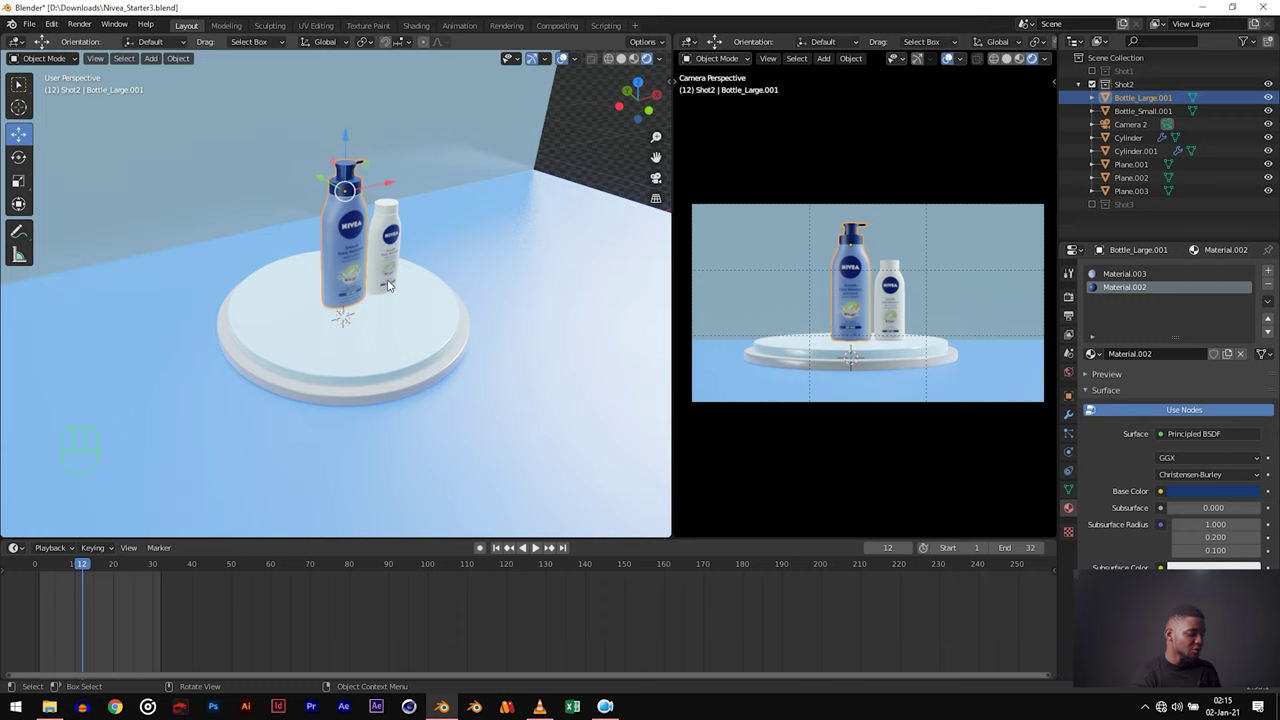
key(KP_7)
scroll(390, 292, up, 2)
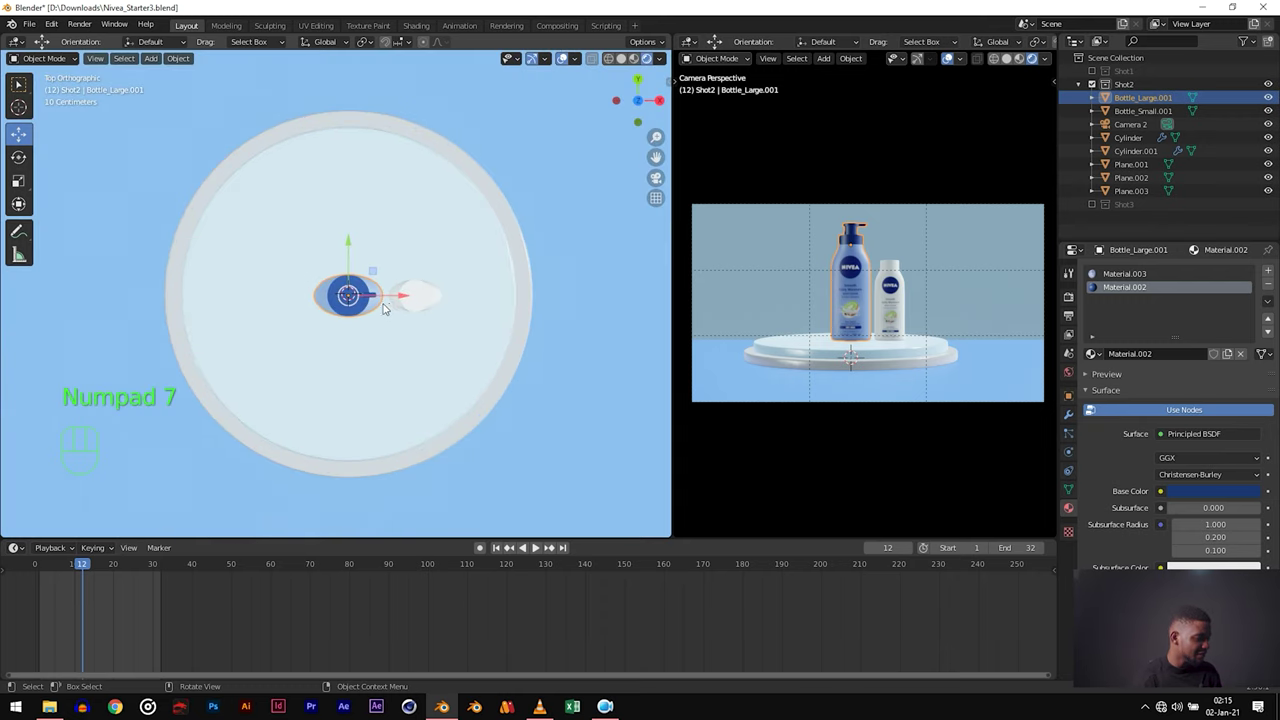
key(g)
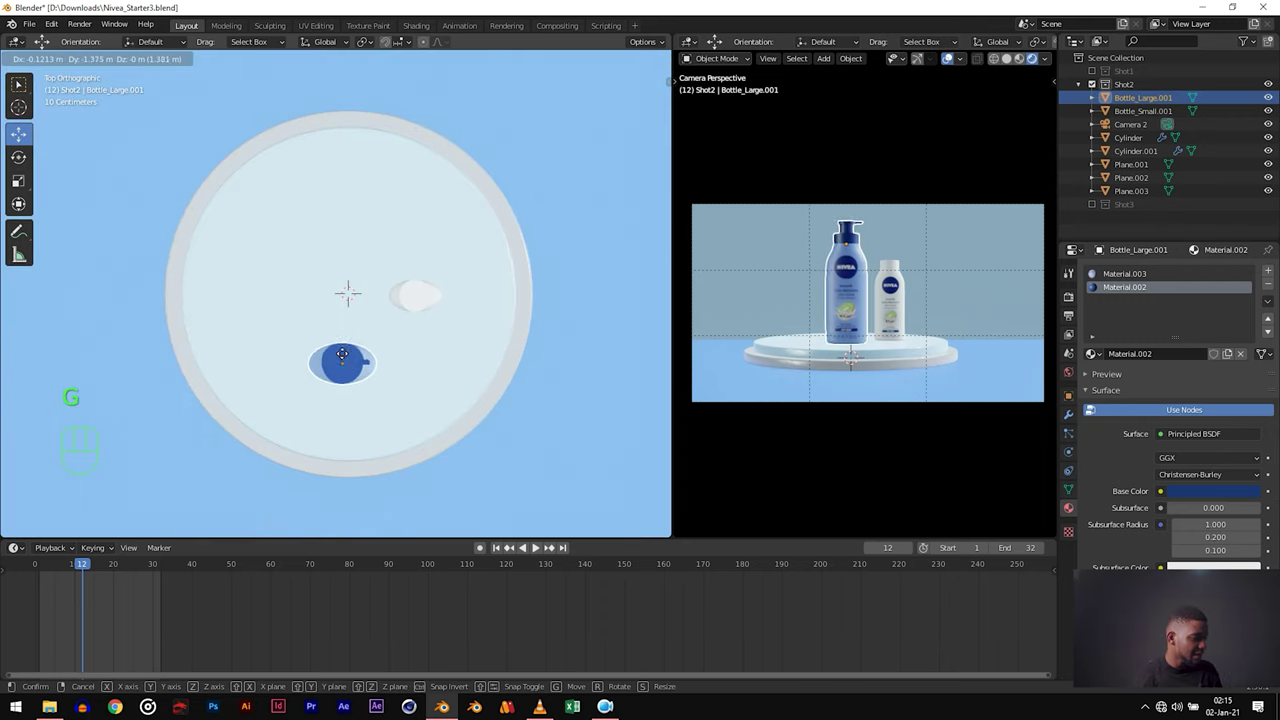
click(348, 410)
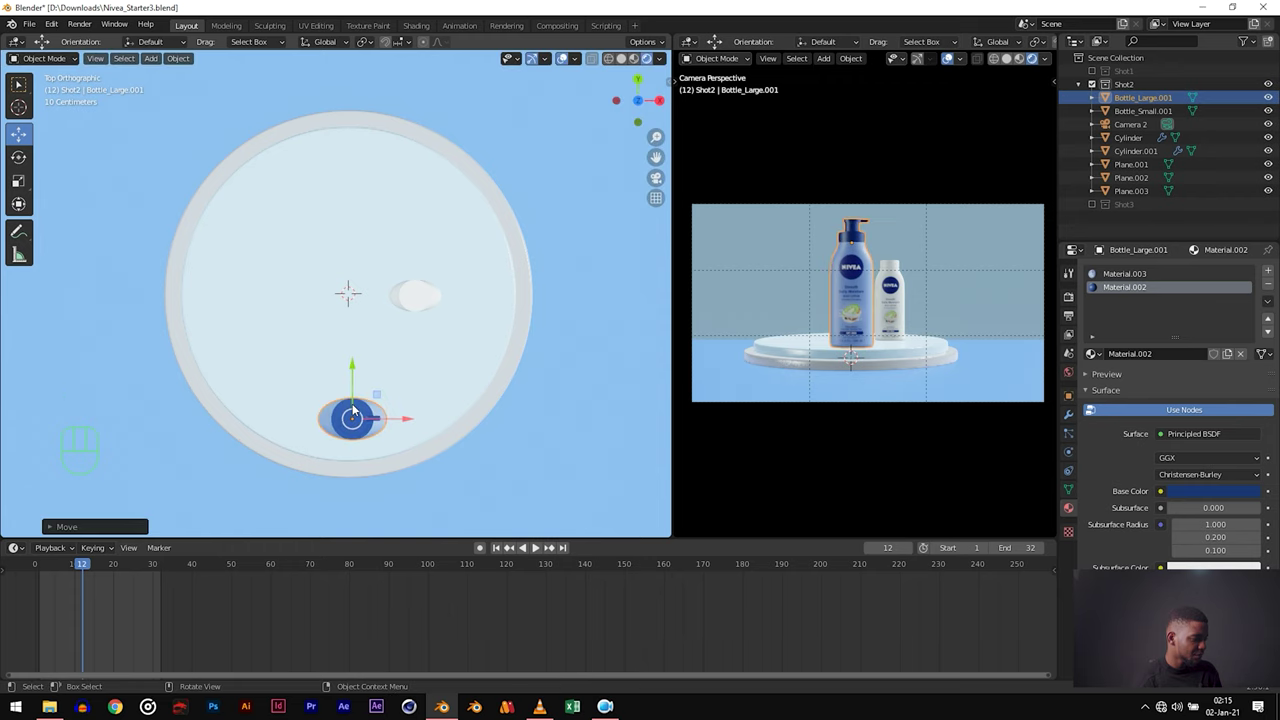
Step: Move the small bottle out near the upper tier's +X edge and rotate it 90° about Z
click(416, 300)
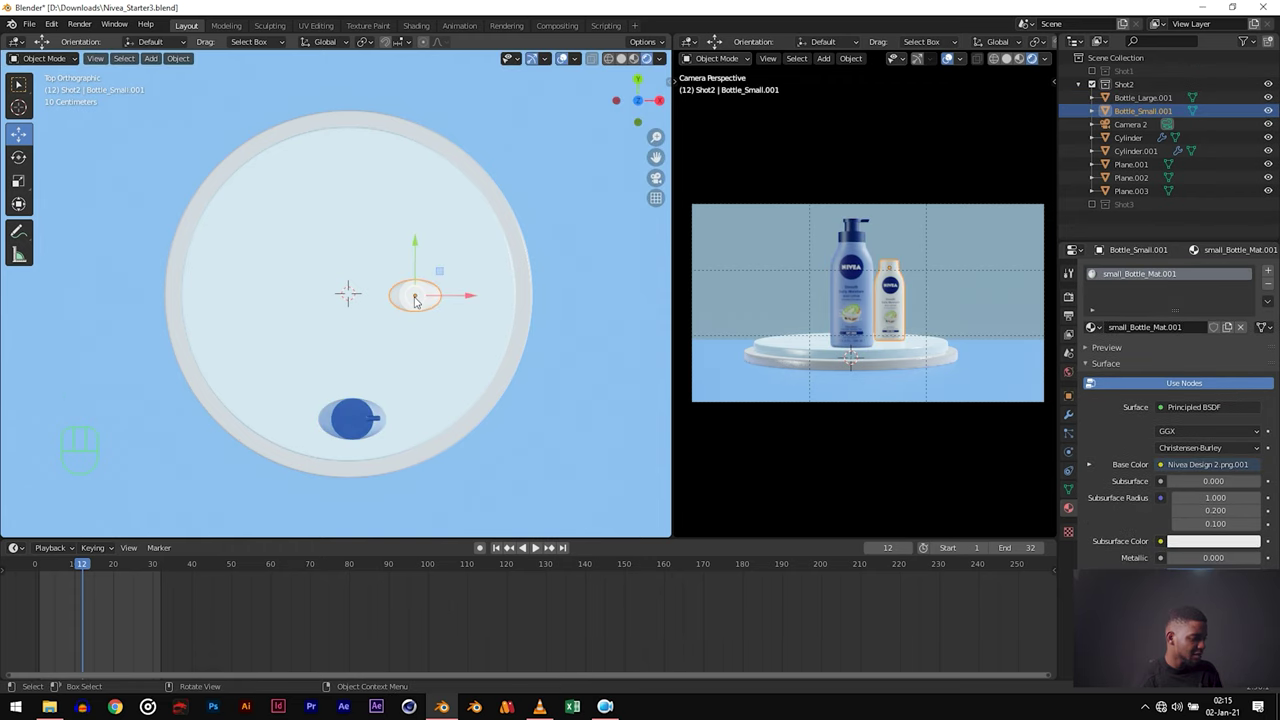
key(g)
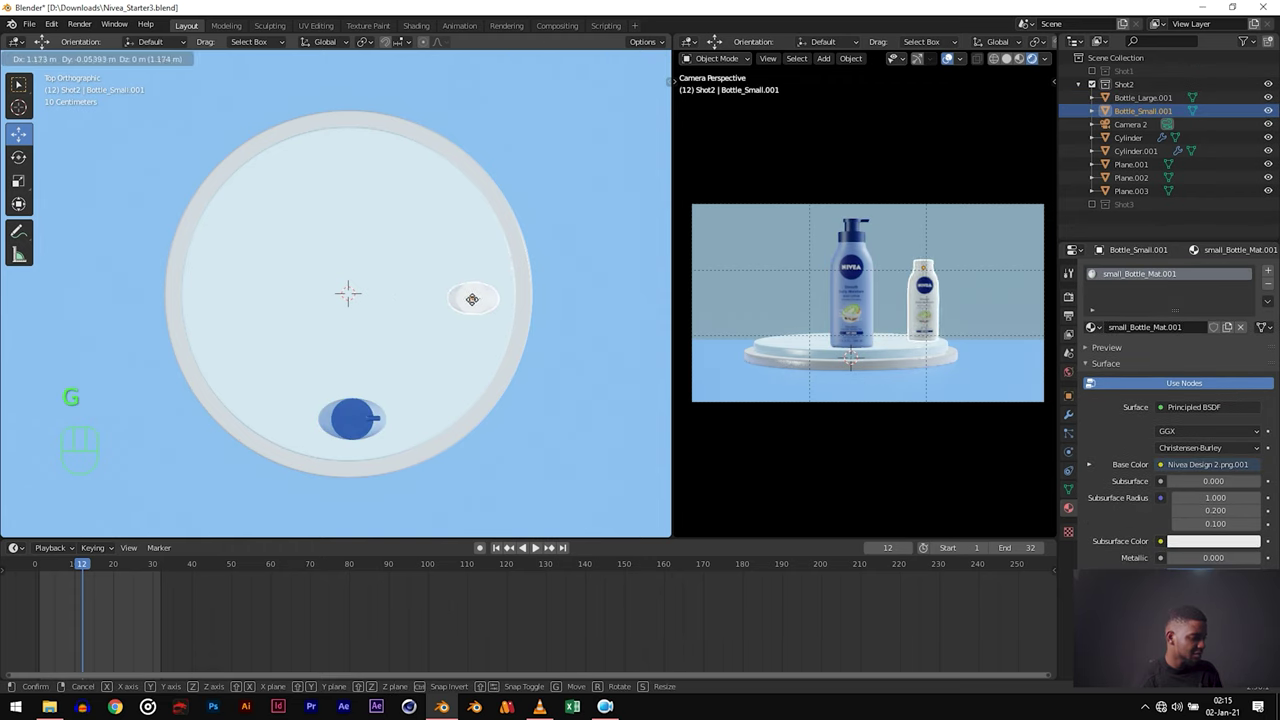
click(472, 300)
key(r)
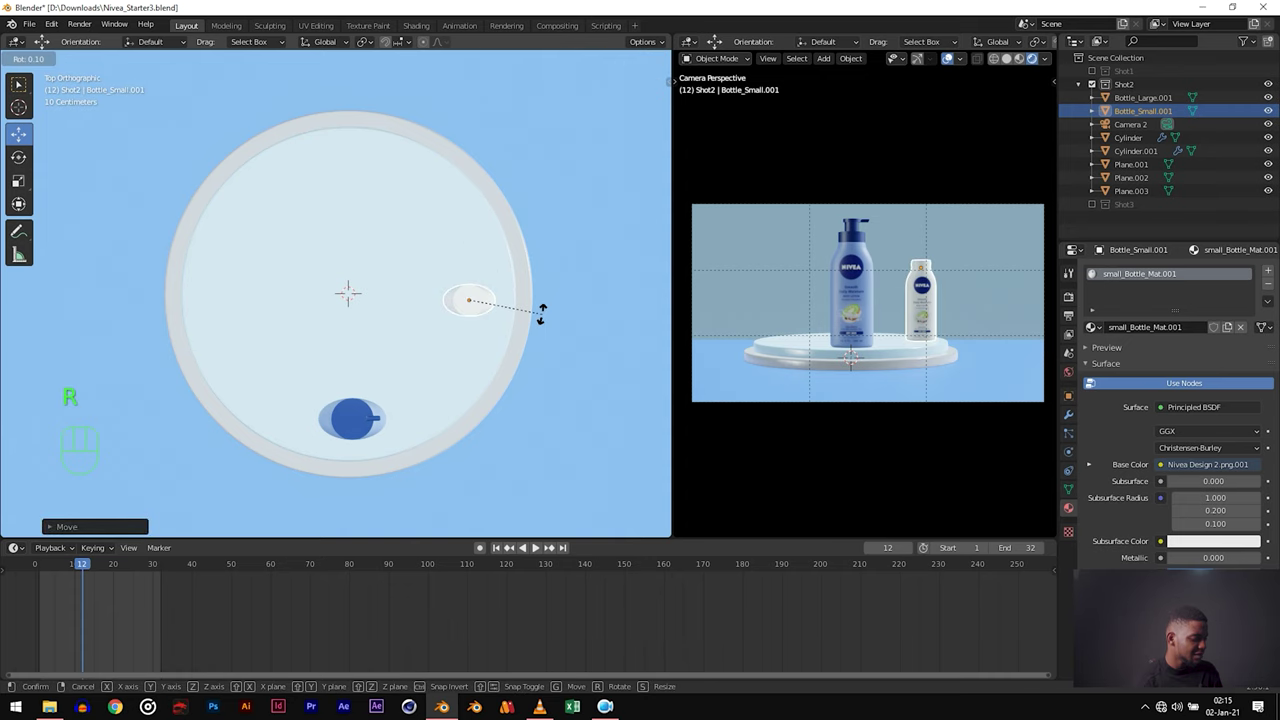
key(z)
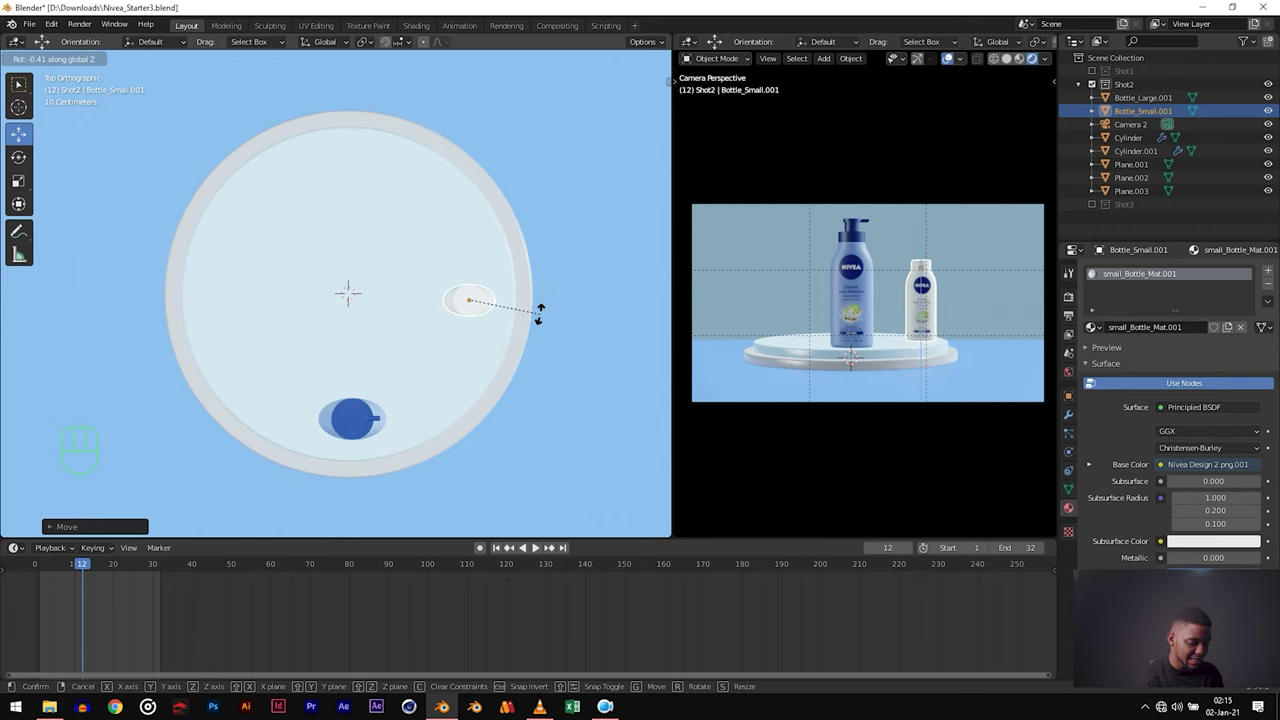
text(90)
key(Return)
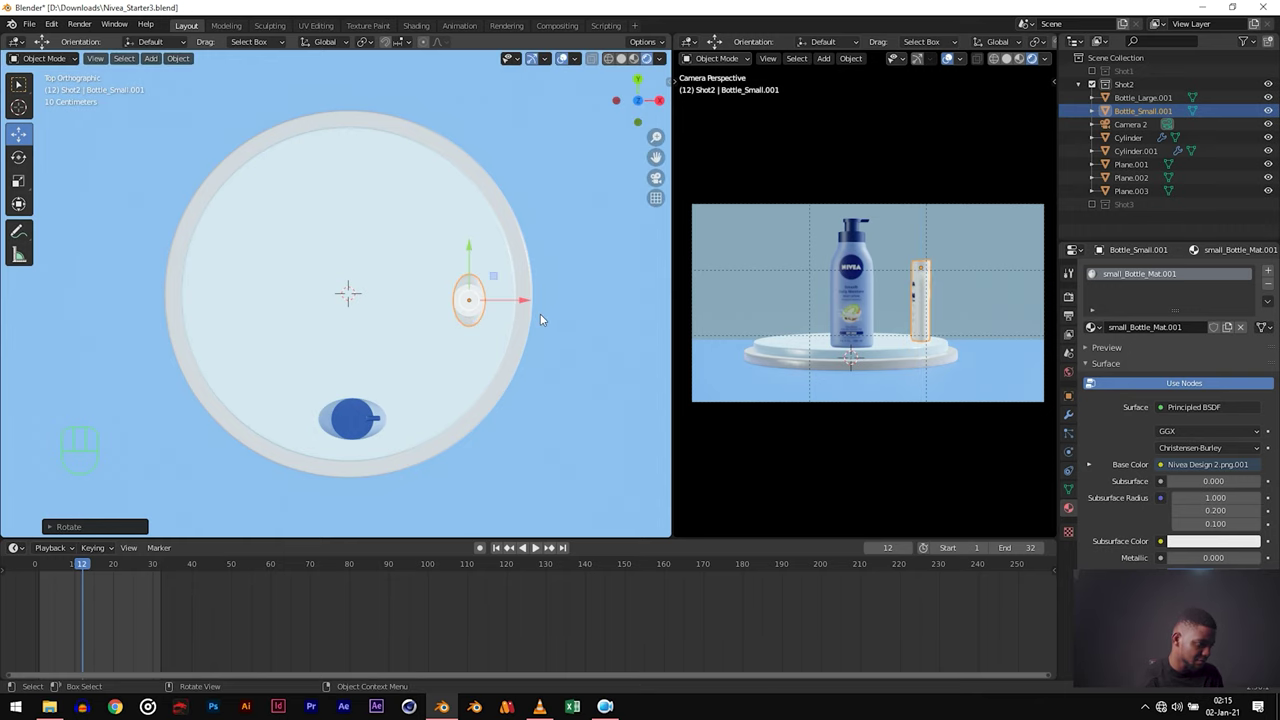
middle_drag(537, 317, 453, 222)
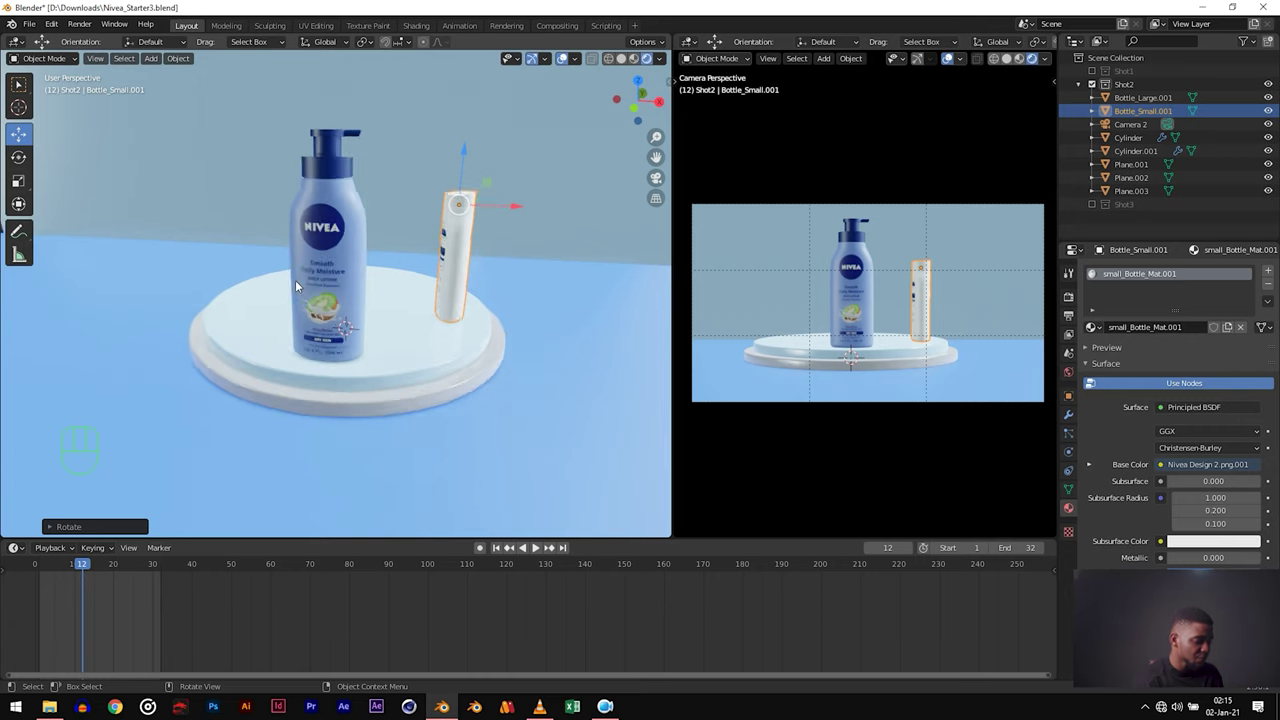
Step: Duplicate the small bottle about -4.9 m along X to the opposite side of the podium and check its label
key(KP_7)
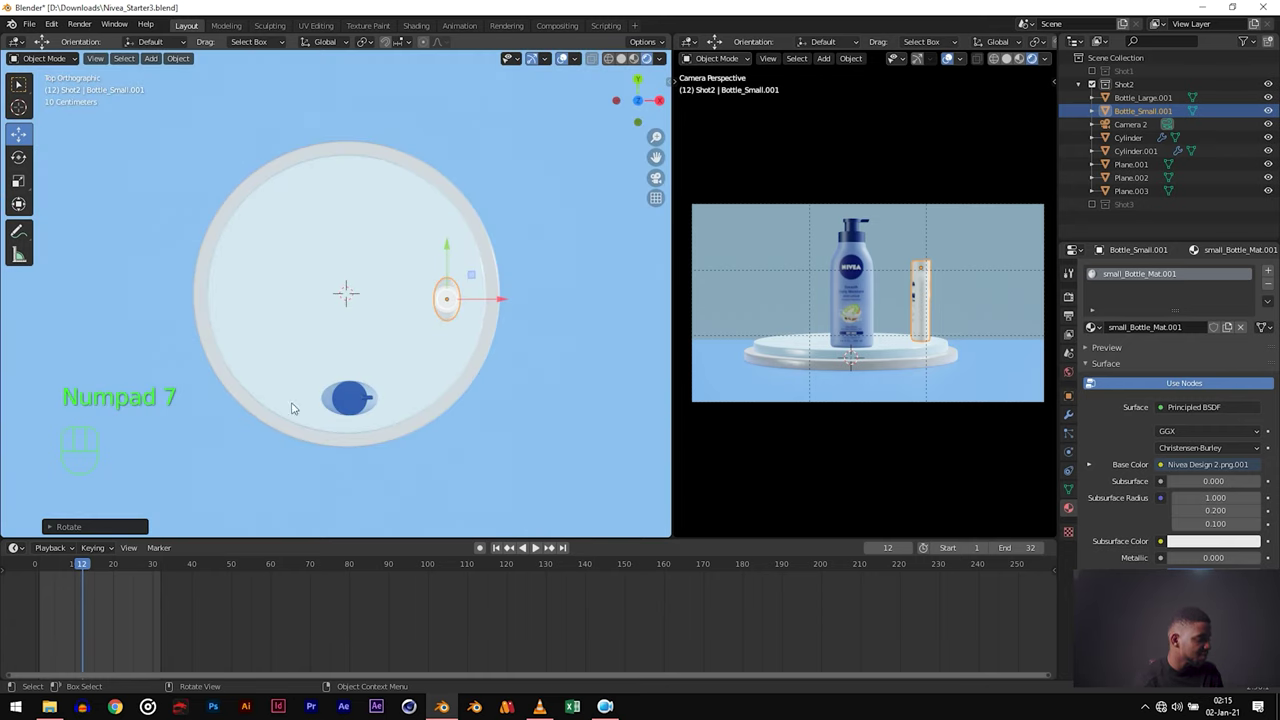
key(shift)
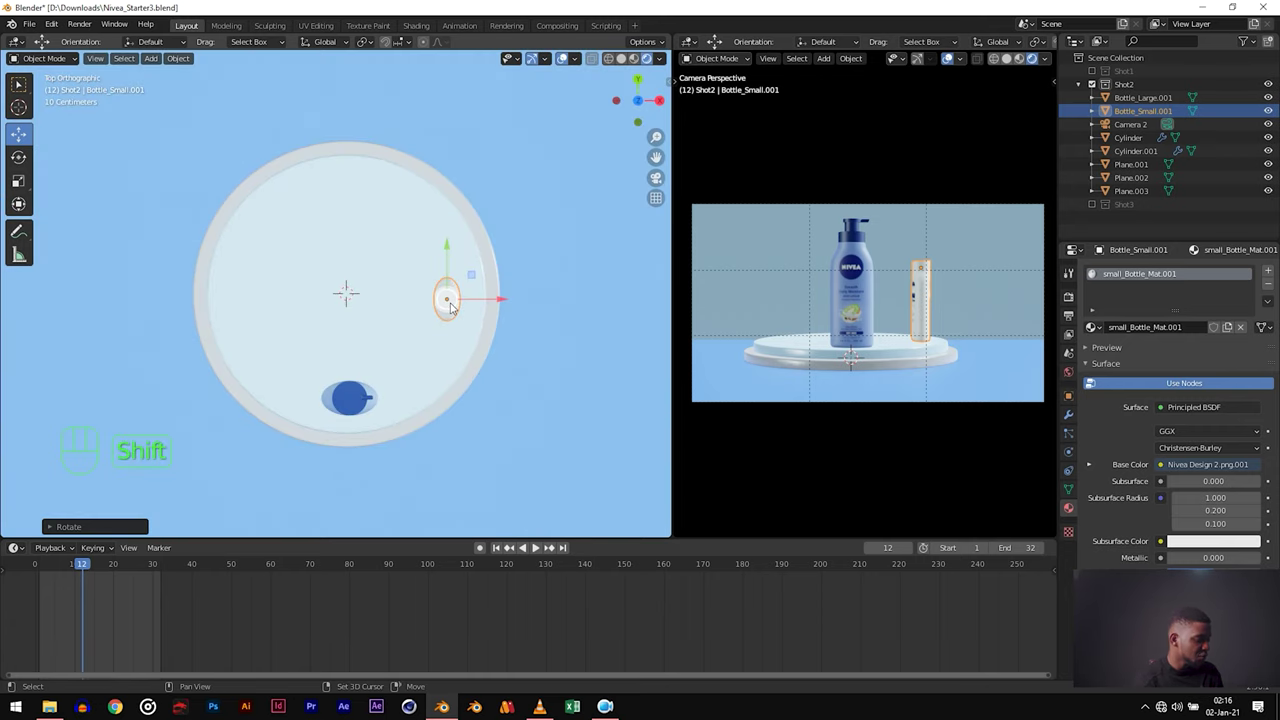
key(shift+d)
key(x)
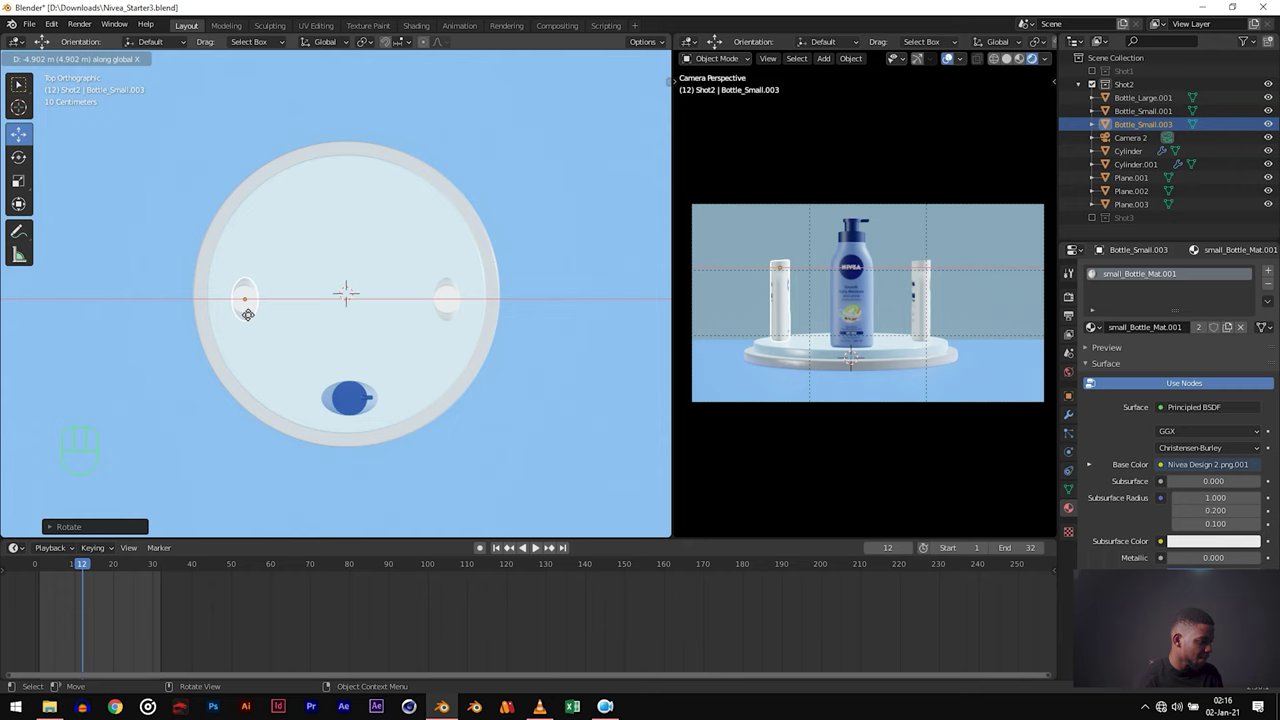
click(247, 314)
middle_drag(266, 317, 303, 244)
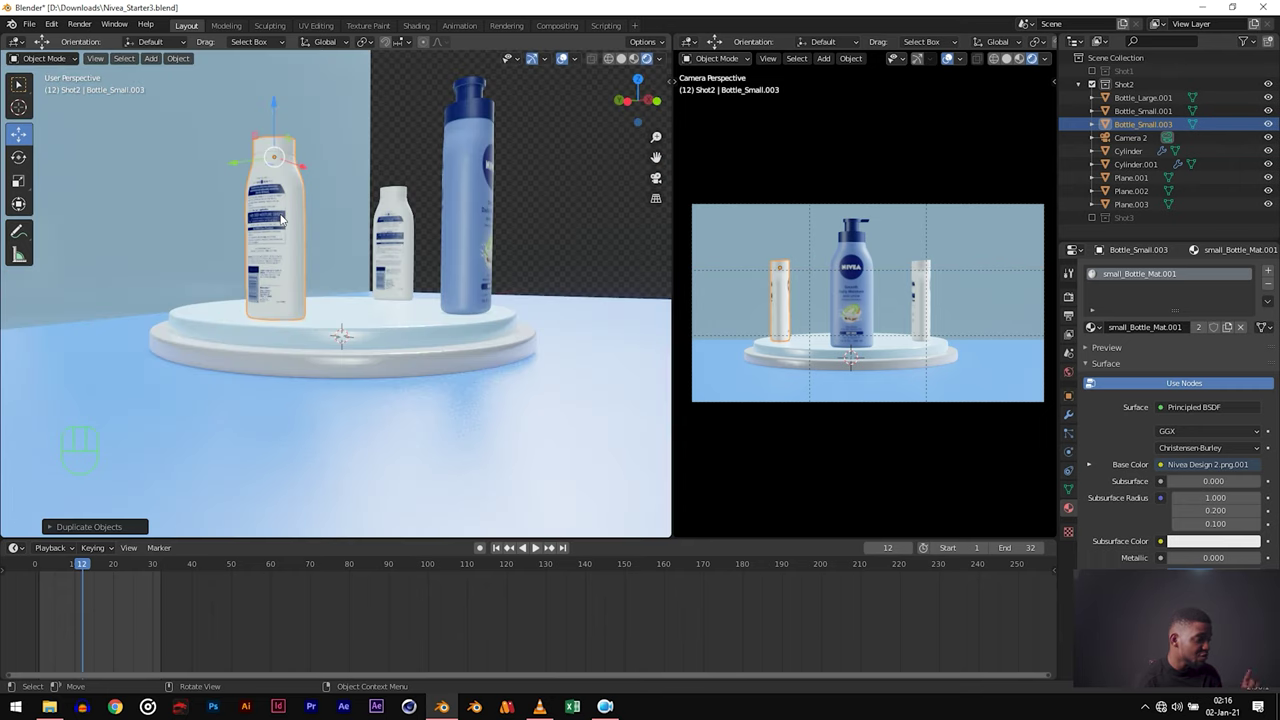
Step: Rotate the duplicated small bottle 180° about Z so its front label faces outward from the podium
text(rz180)
click(290, 232)
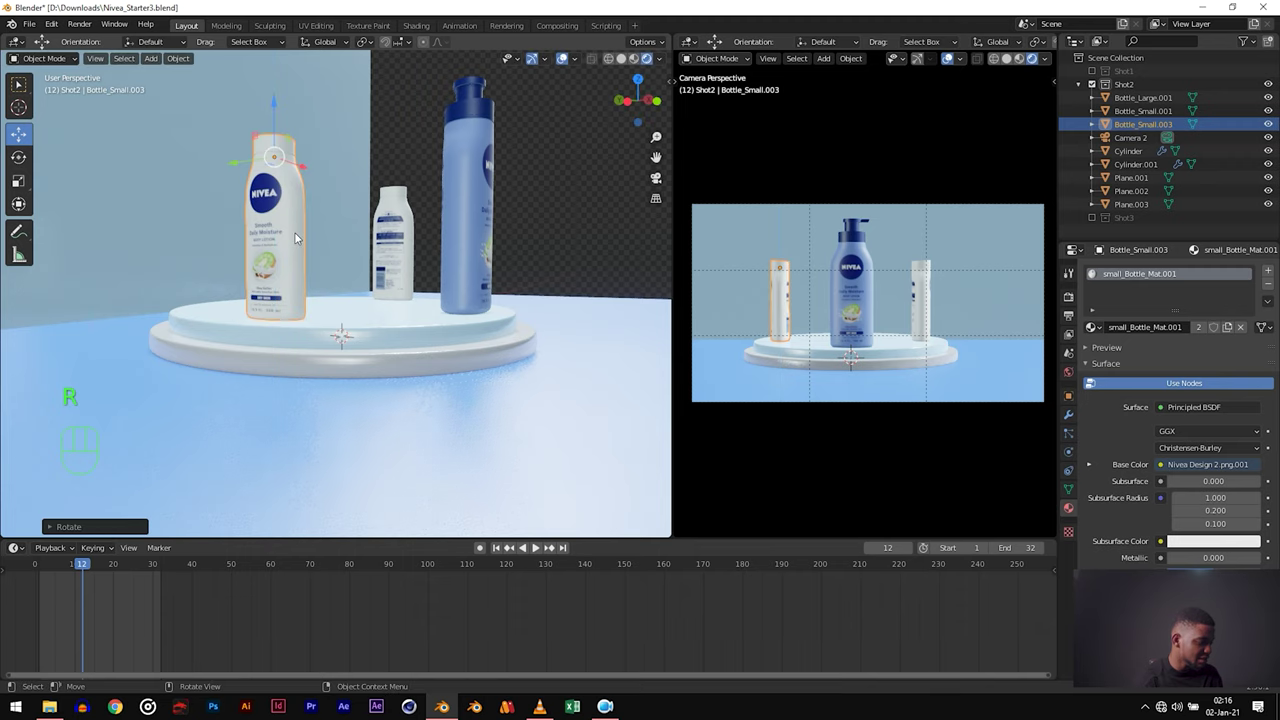
middle_drag(290, 232, 398, 251)
Step: Duplicate the large bottle in top view about 4.9 m along Y to the podium's back edge and rotate the copy 180° about Z
key(KP_7)
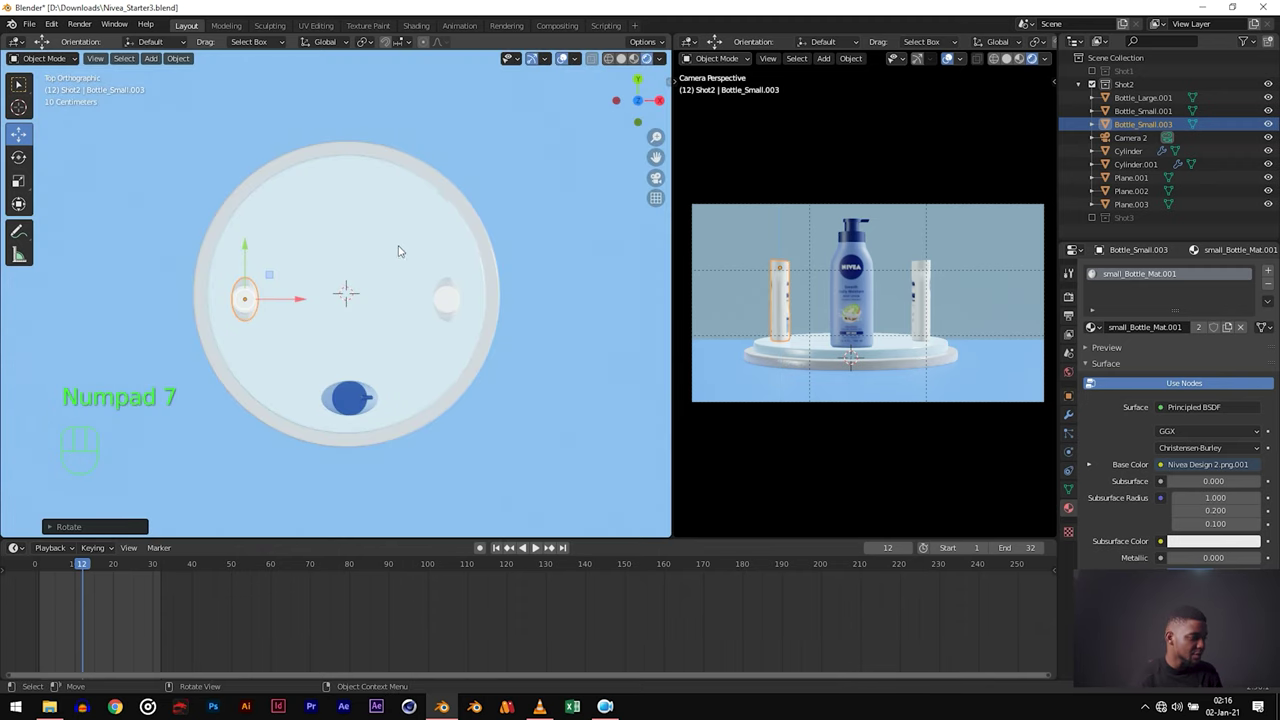
click(347, 397)
key(shift+d)
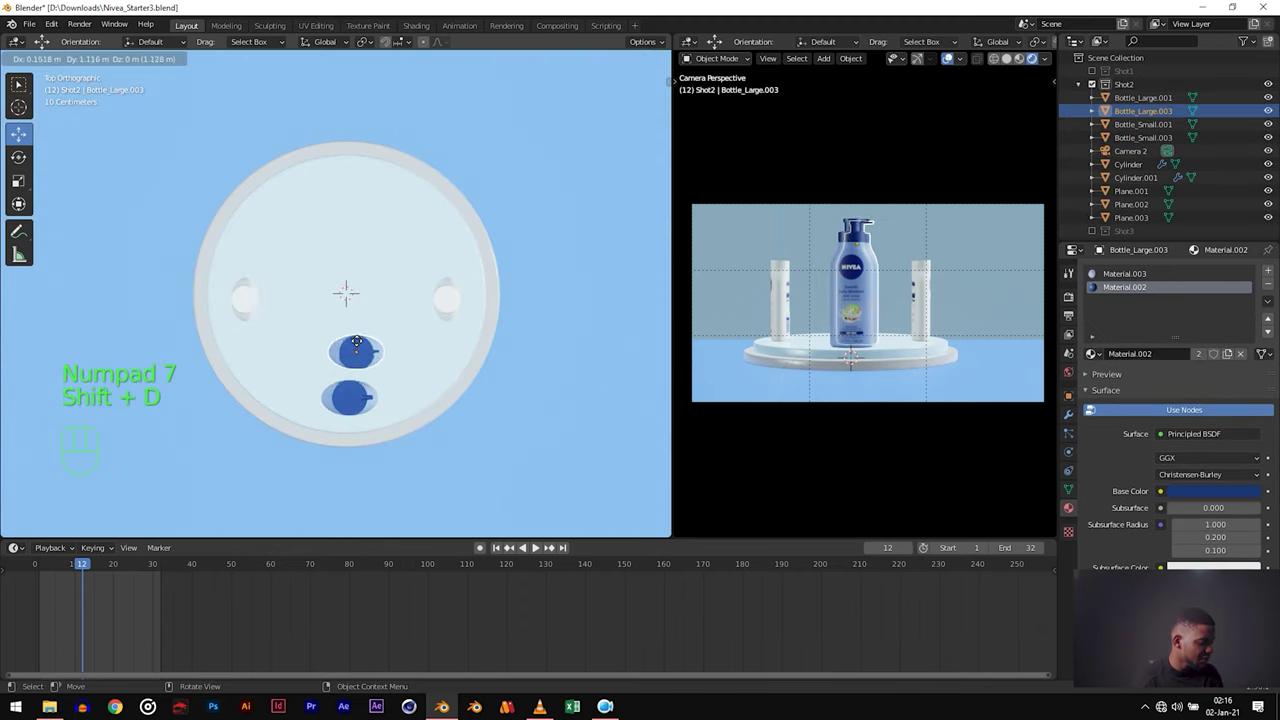
key(y)
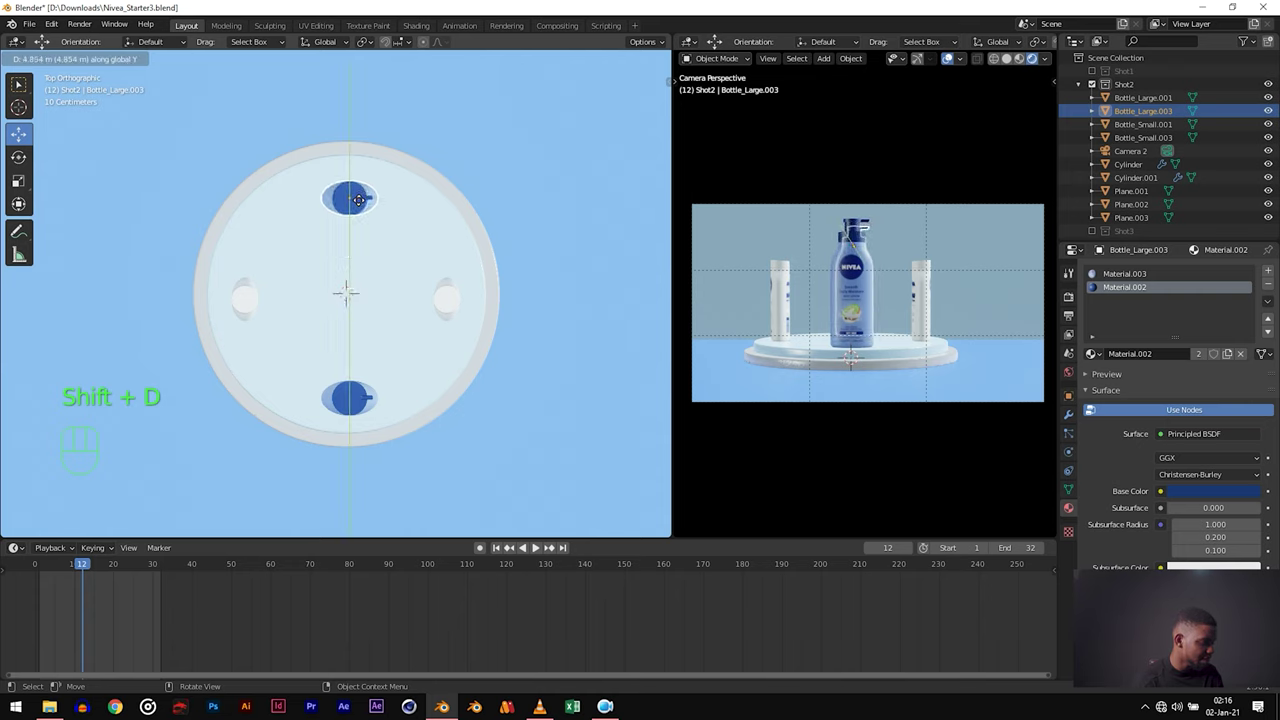
click(361, 198)
text(rz180)
click(357, 200)
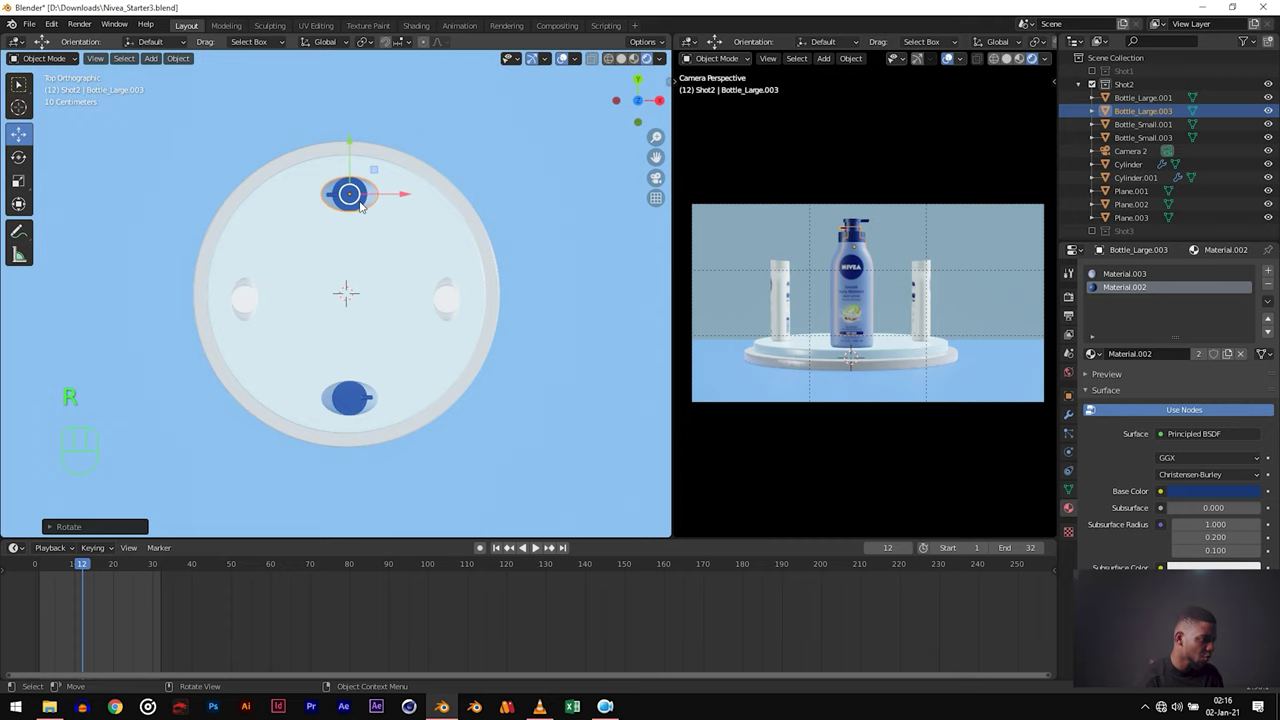
middle_drag(399, 447, 477, 320)
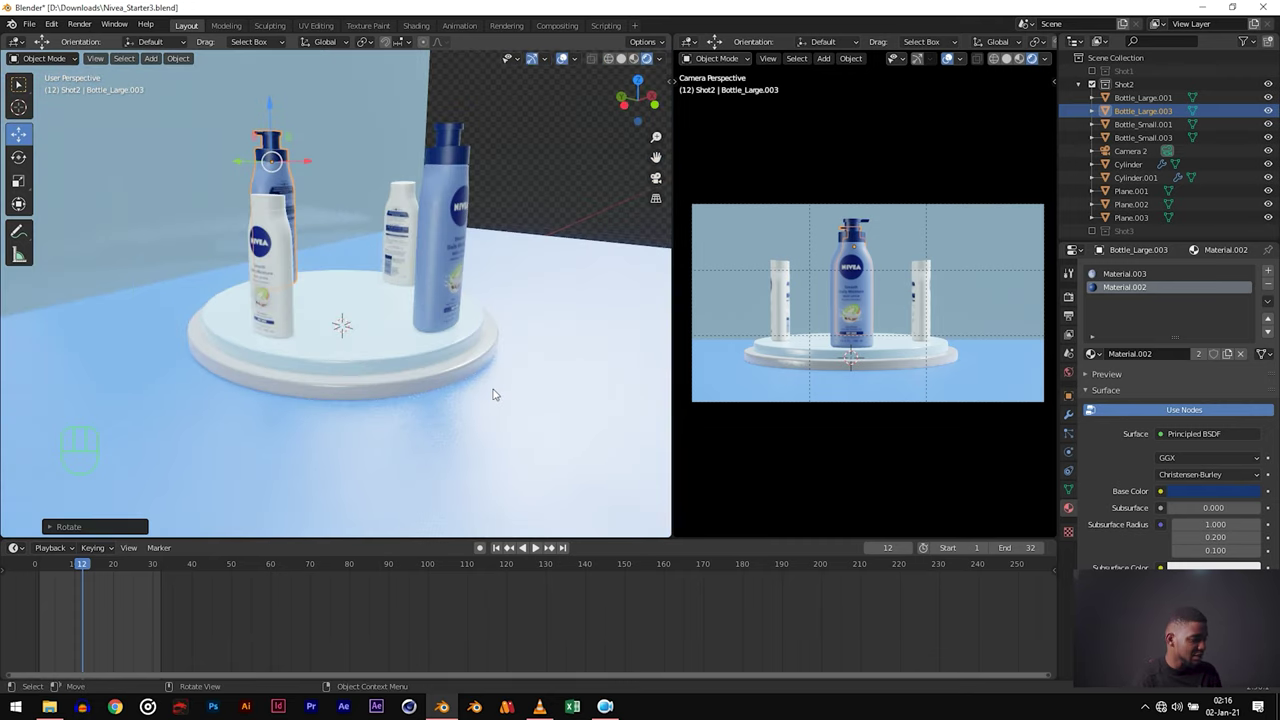
Step: Reframe the shot through the camera by moving Camera 2 about -0.63 m in X and 0.35 m in Z
click(1130, 150)
key(Home)
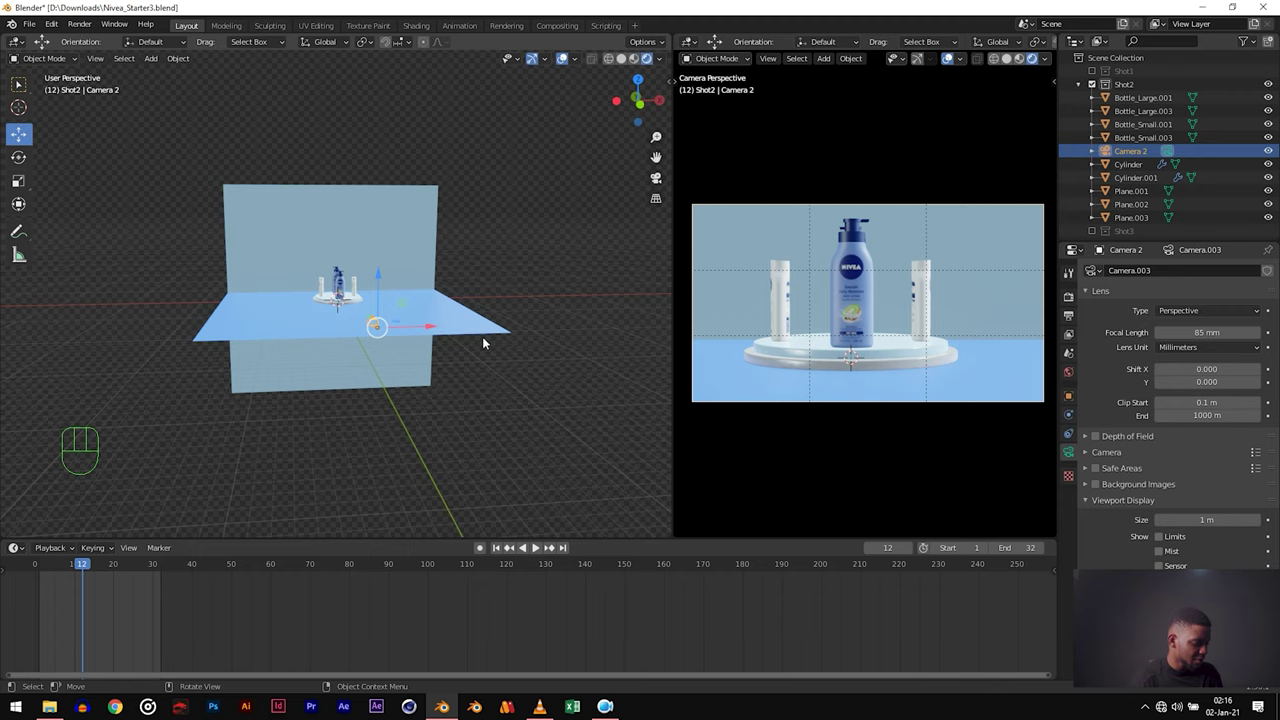
key(KP_0)
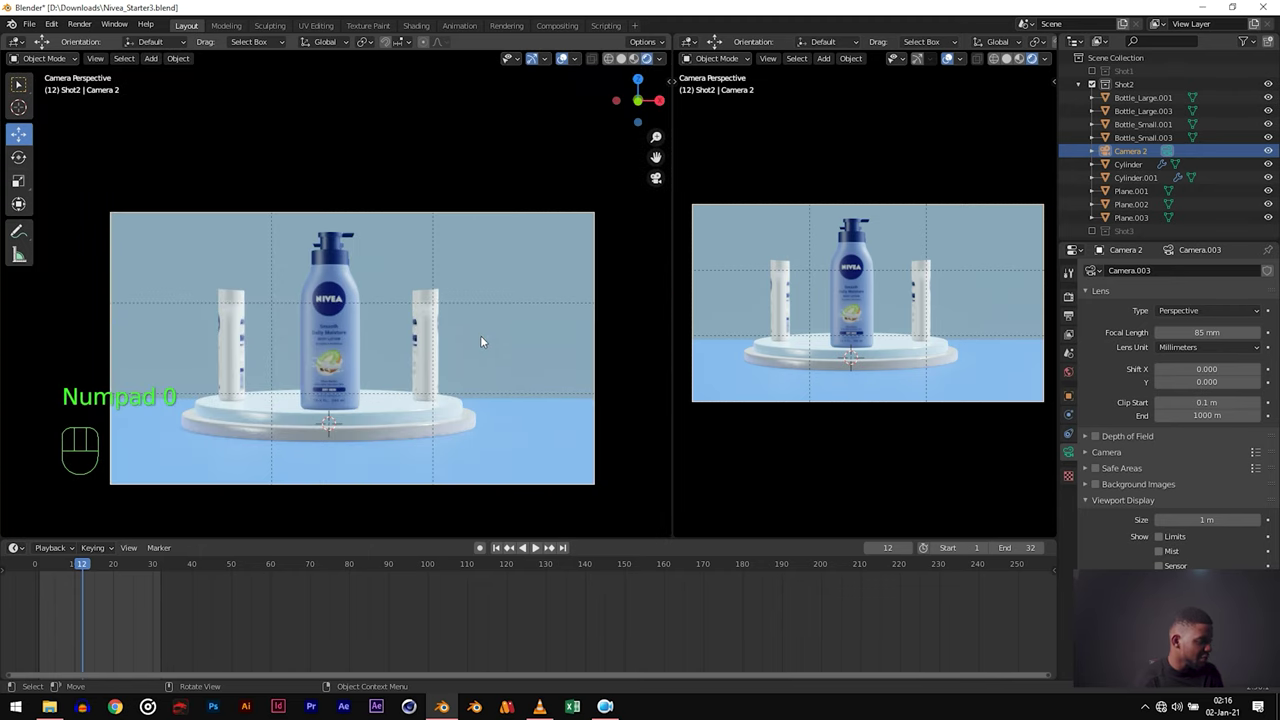
key(g)
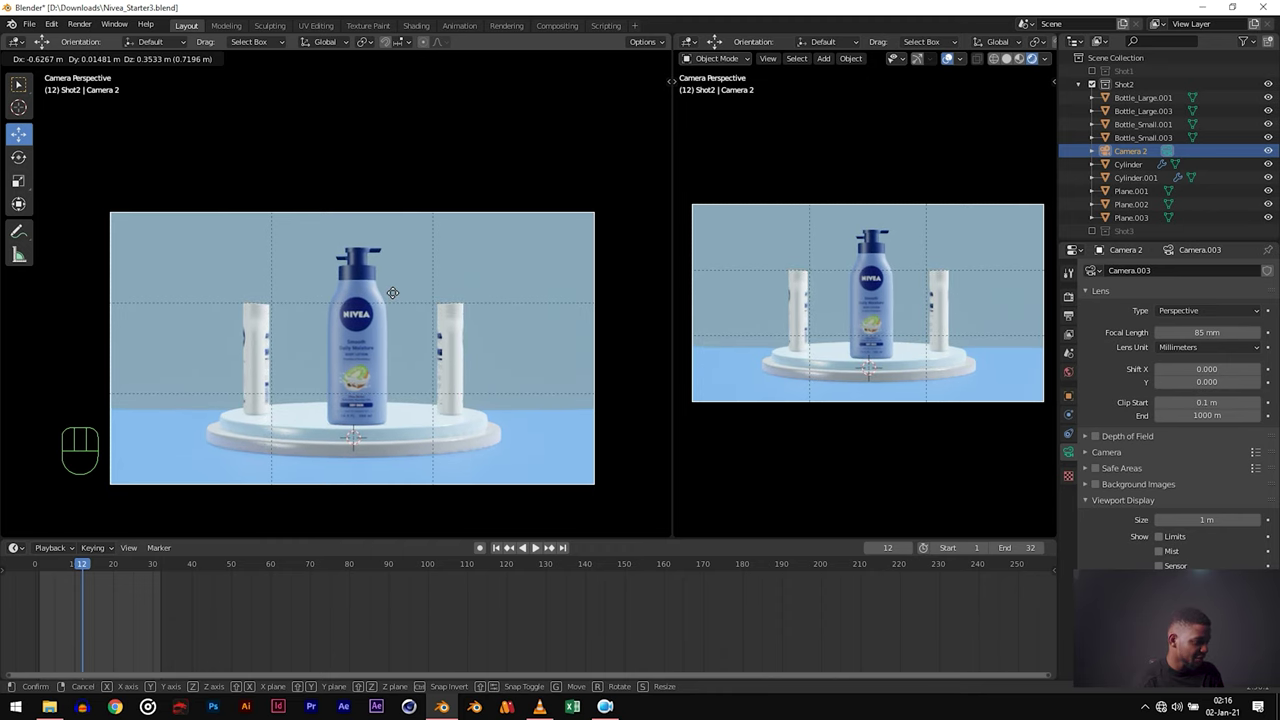
click(393, 292)
key(KP_0)
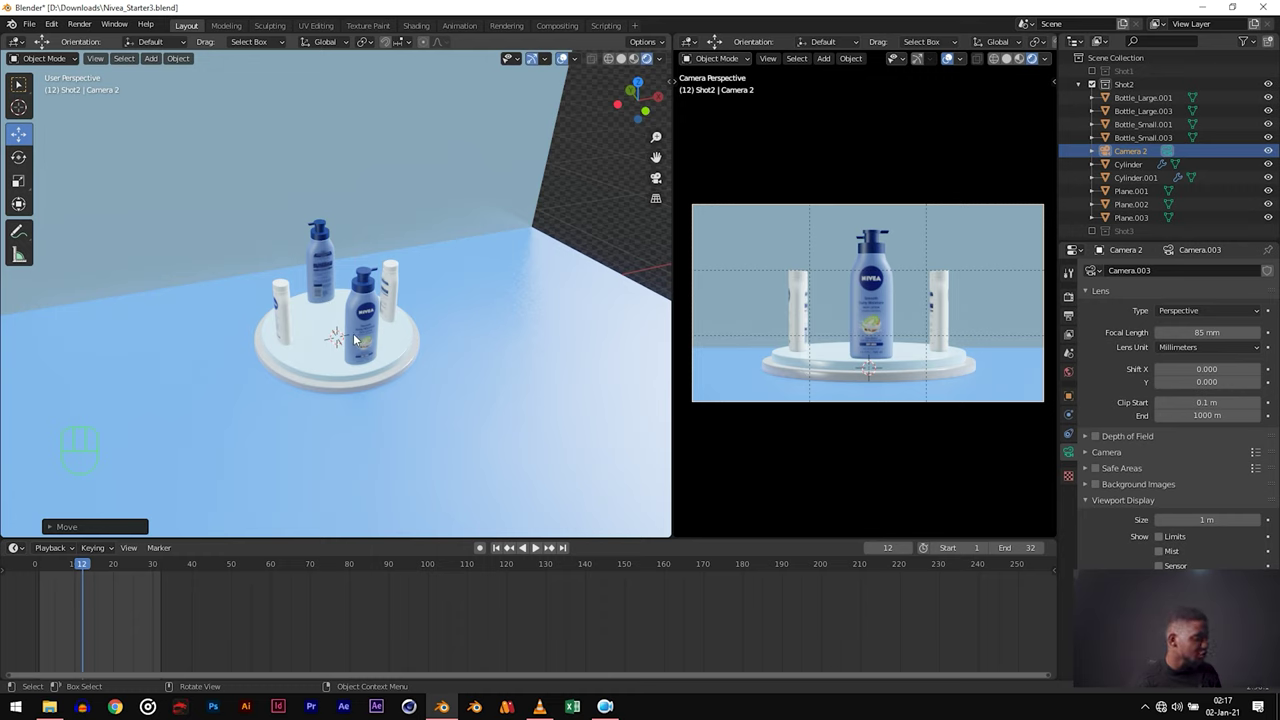
Step: Add a plain-axes empty at the podium's centre and scale it up until its axes extend past the podium's edge
key(shift+a)
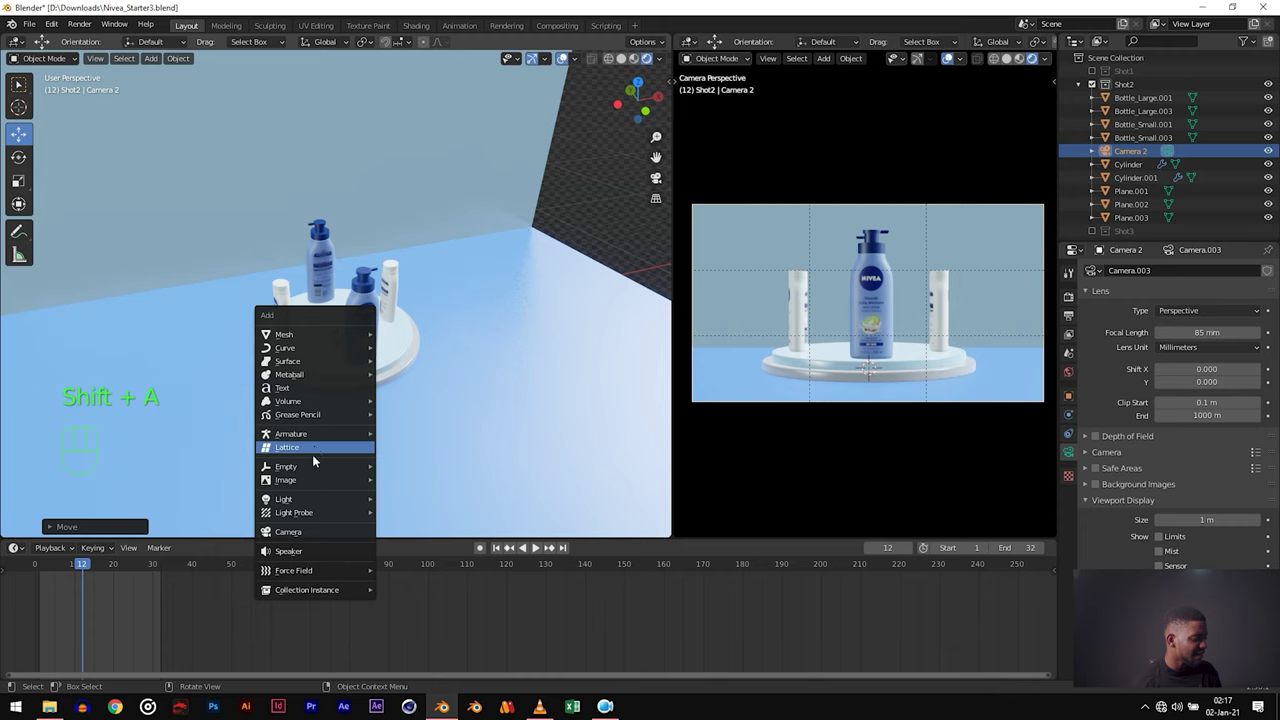
mouse_move(312, 465)
click(402, 466)
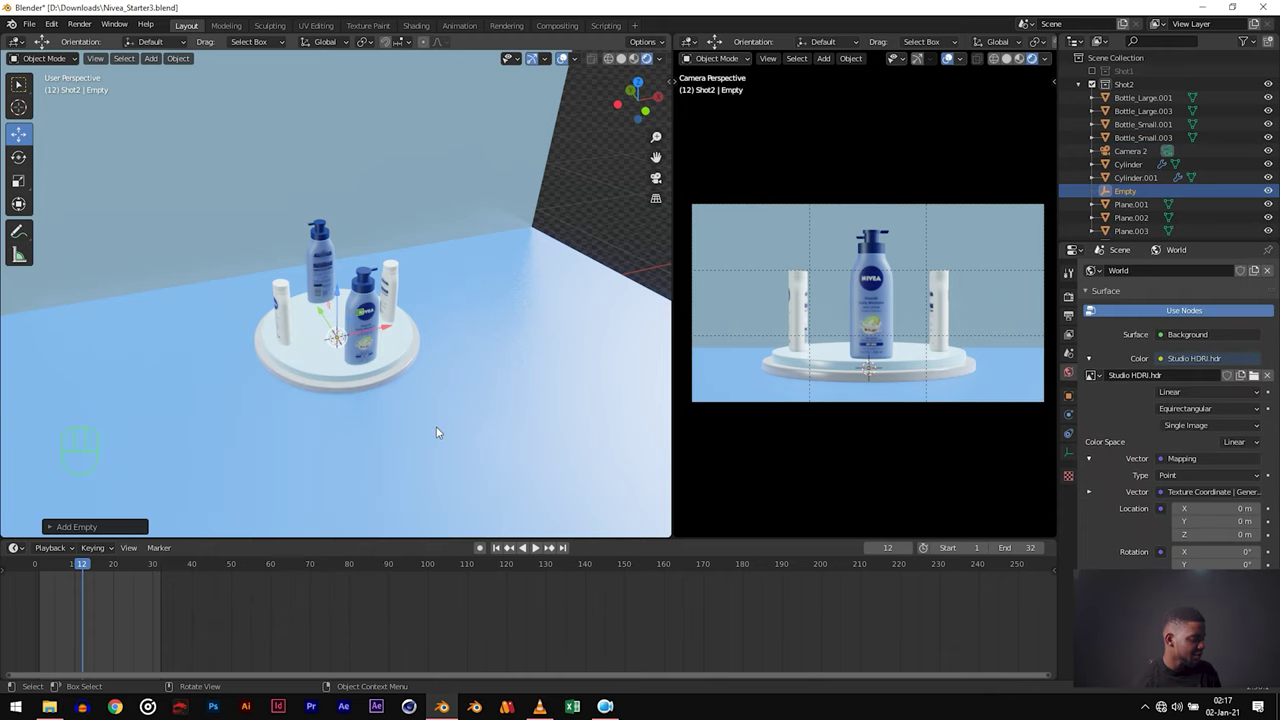
key(s)
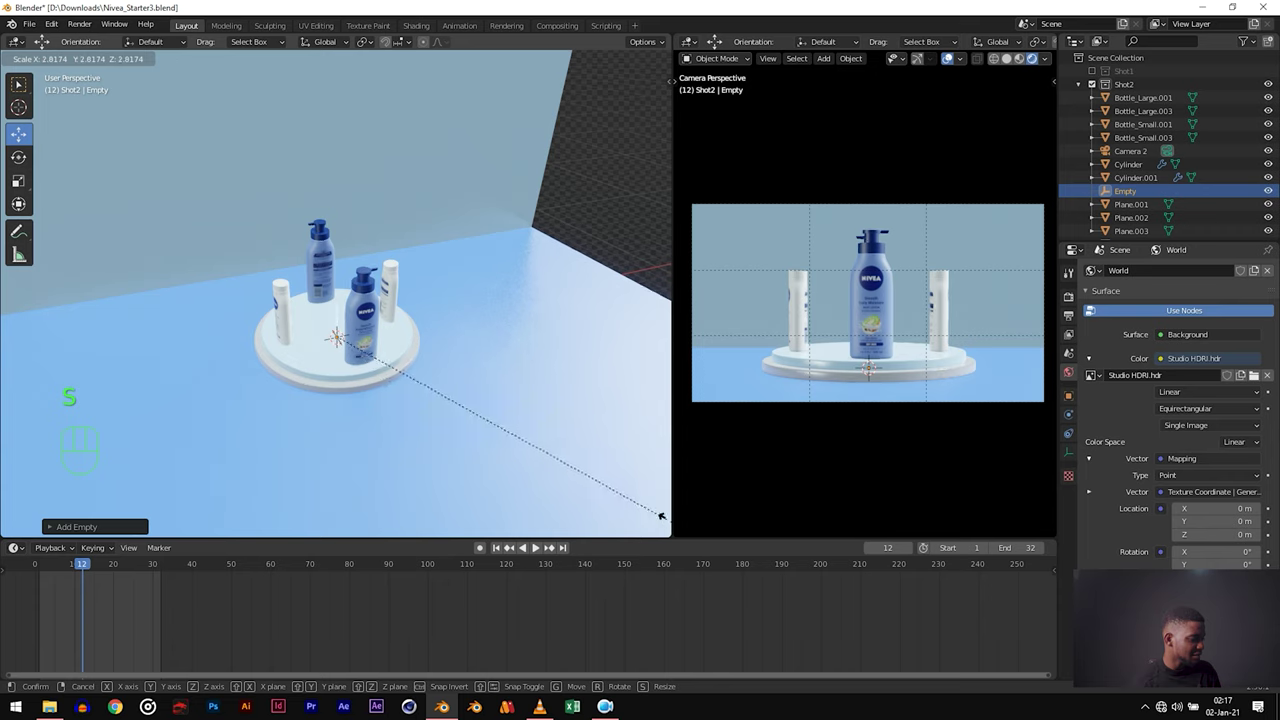
click(351, 191)
middle_drag(353, 126, 406, 237)
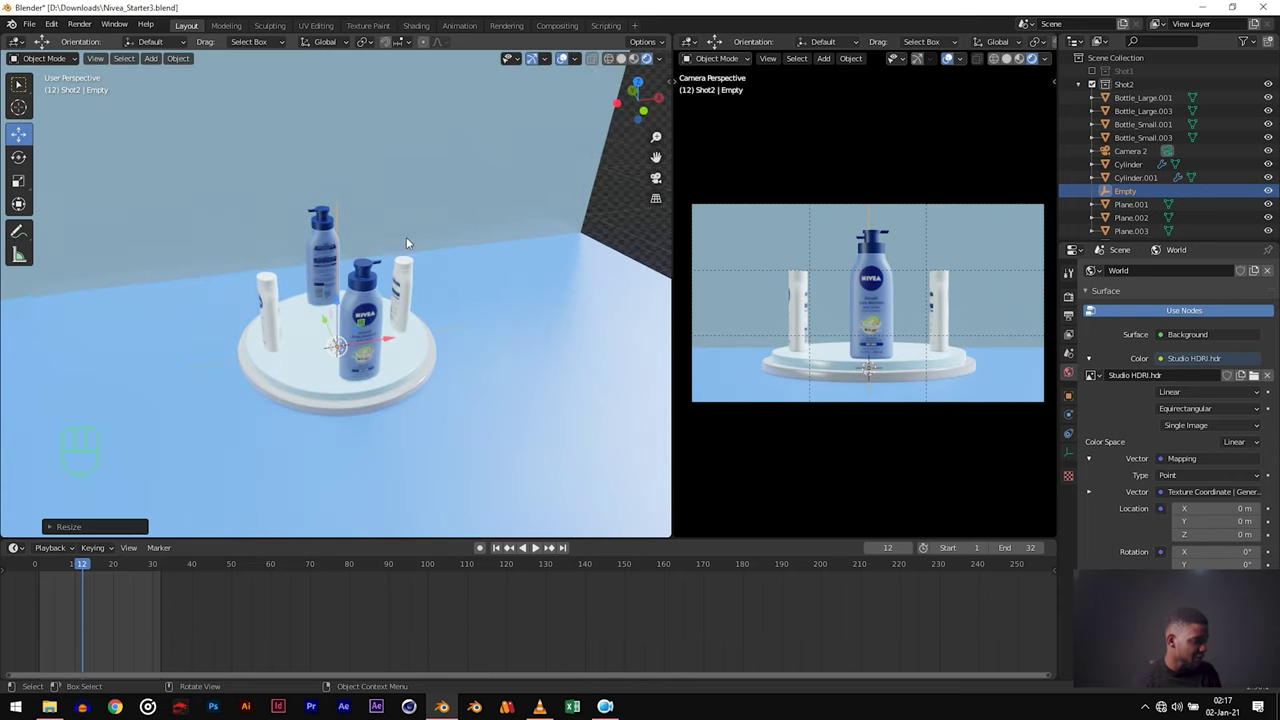
middle_drag(353, 273, 302, 238)
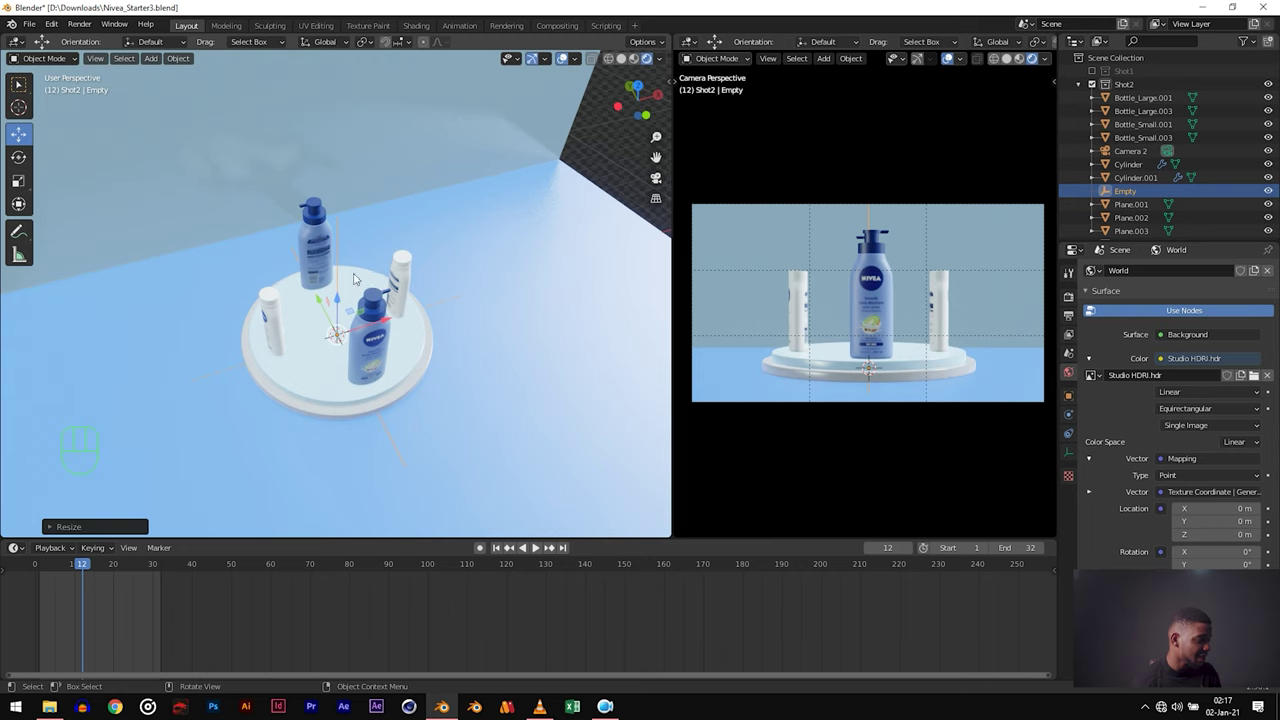
Step: Parent all four bottles to the empty using the Object option, with the empty as the active object
scroll(321, 251, up, 3)
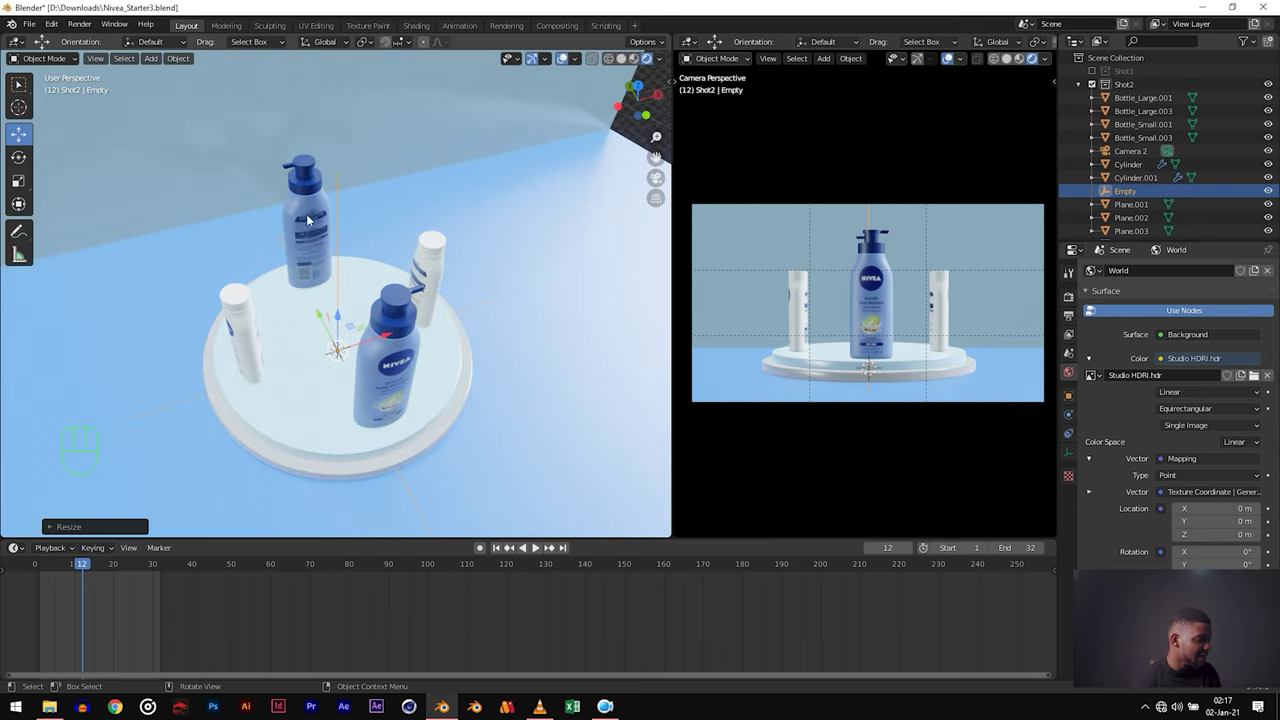
click(306, 214)
shift+click(245, 326)
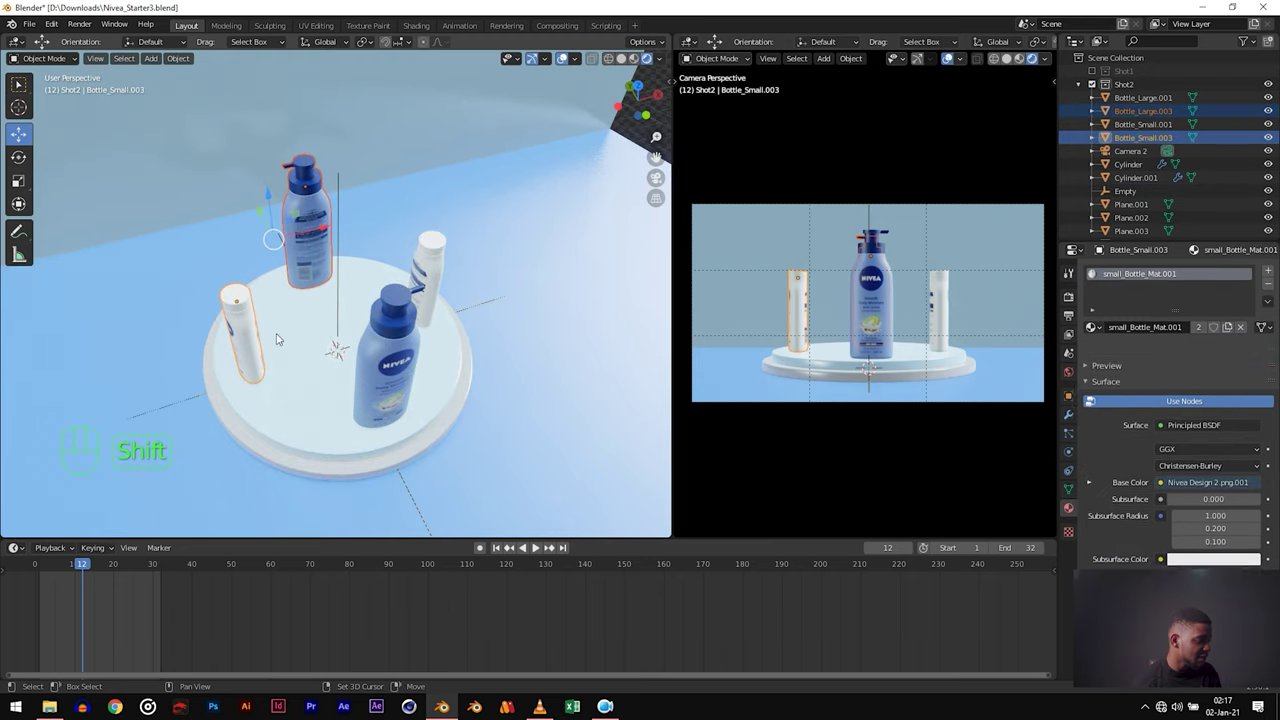
shift+click(395, 355)
shift+click(430, 268)
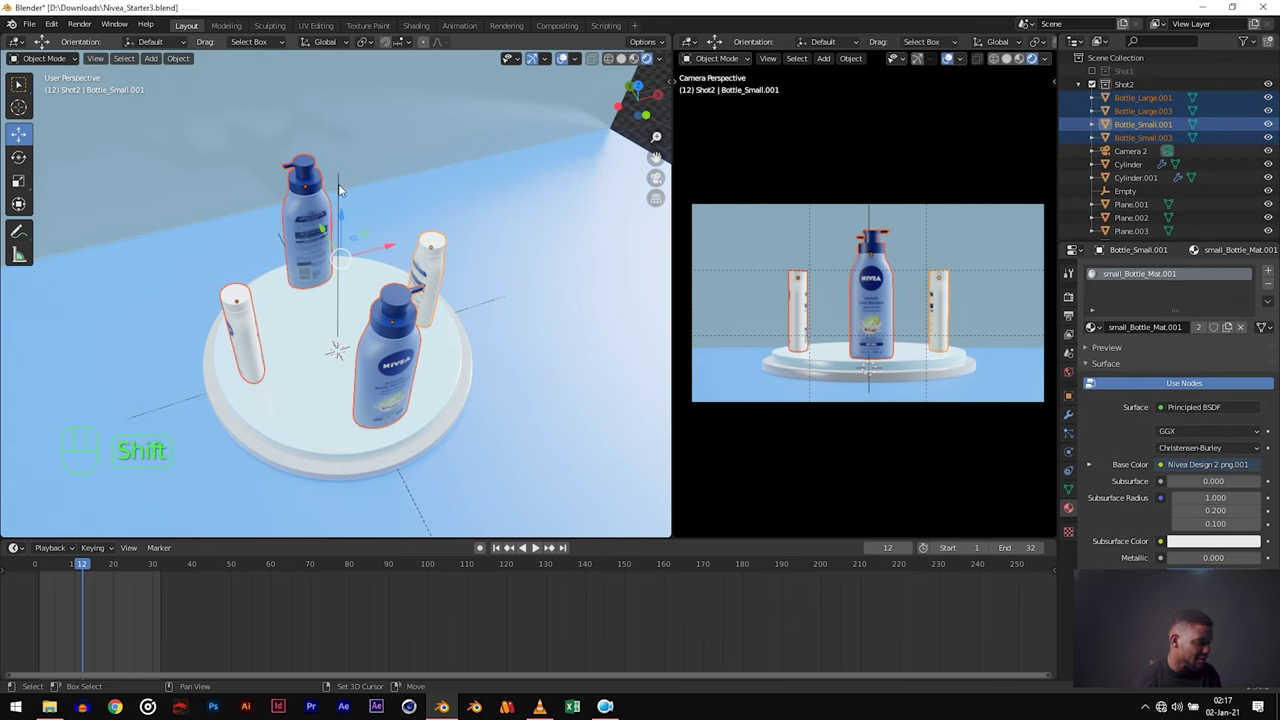
shift+click(338, 184)
key(ctrl+p)
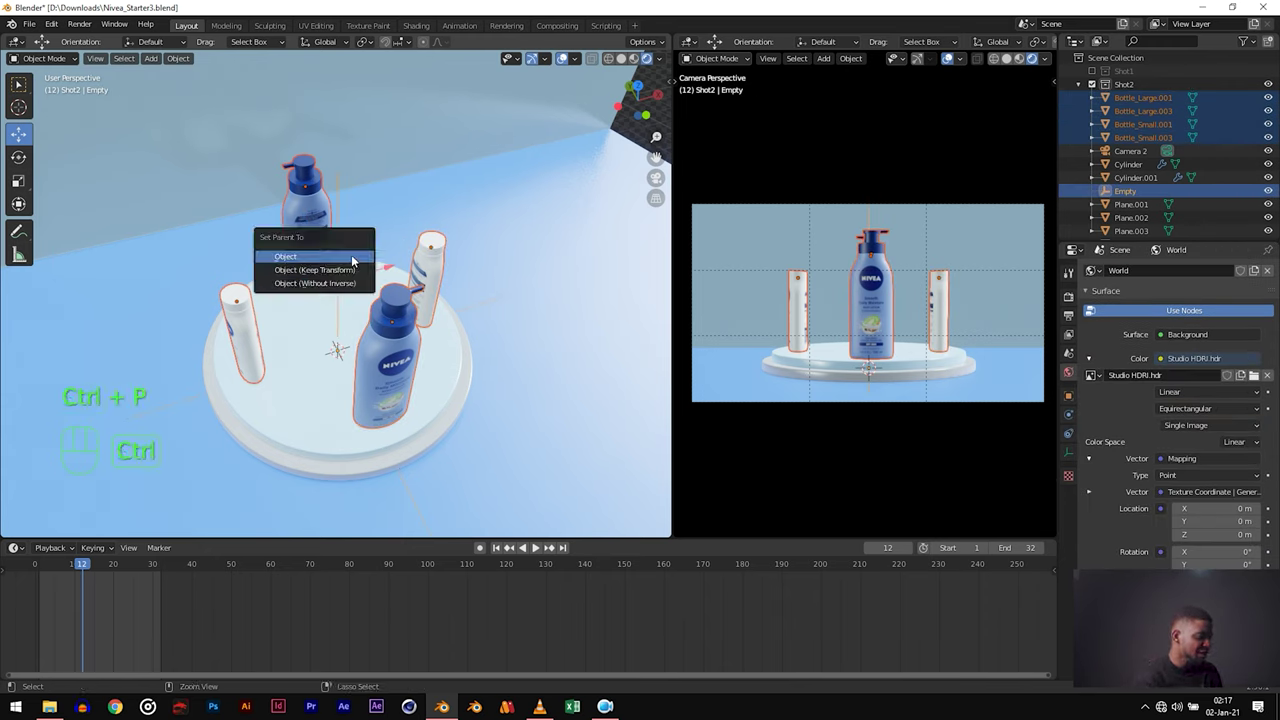
click(352, 261)
Step: Select only the empty and try moving it and rotating it about Z to test the bottles' parenting
middle_drag(332, 207, 323, 173)
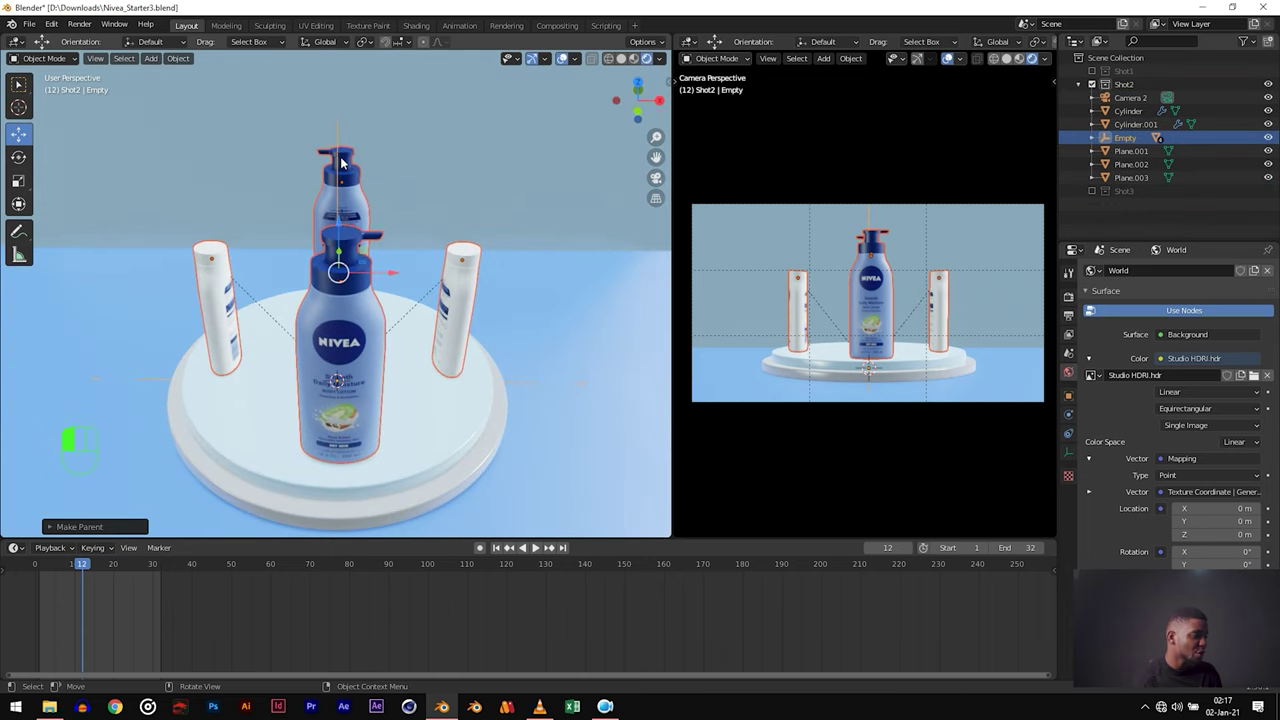
click(340, 156)
click(338, 147)
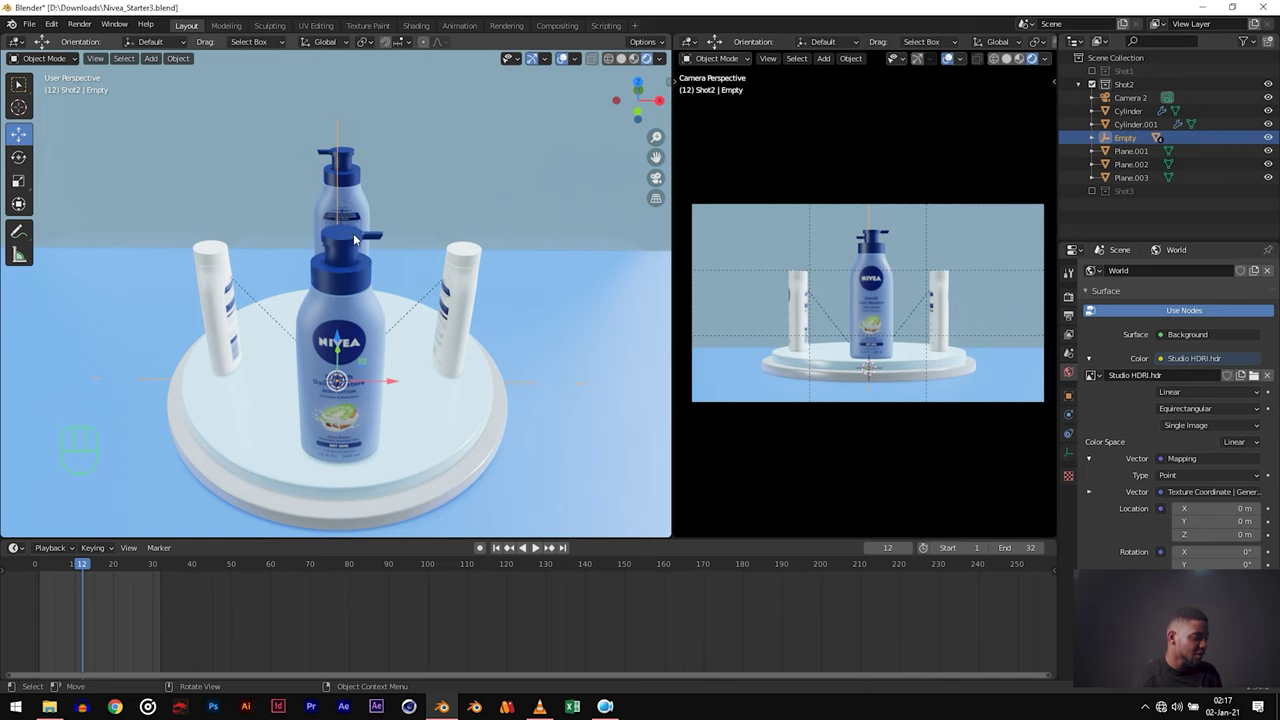
key(g)
right_click(257, 233)
key(r)
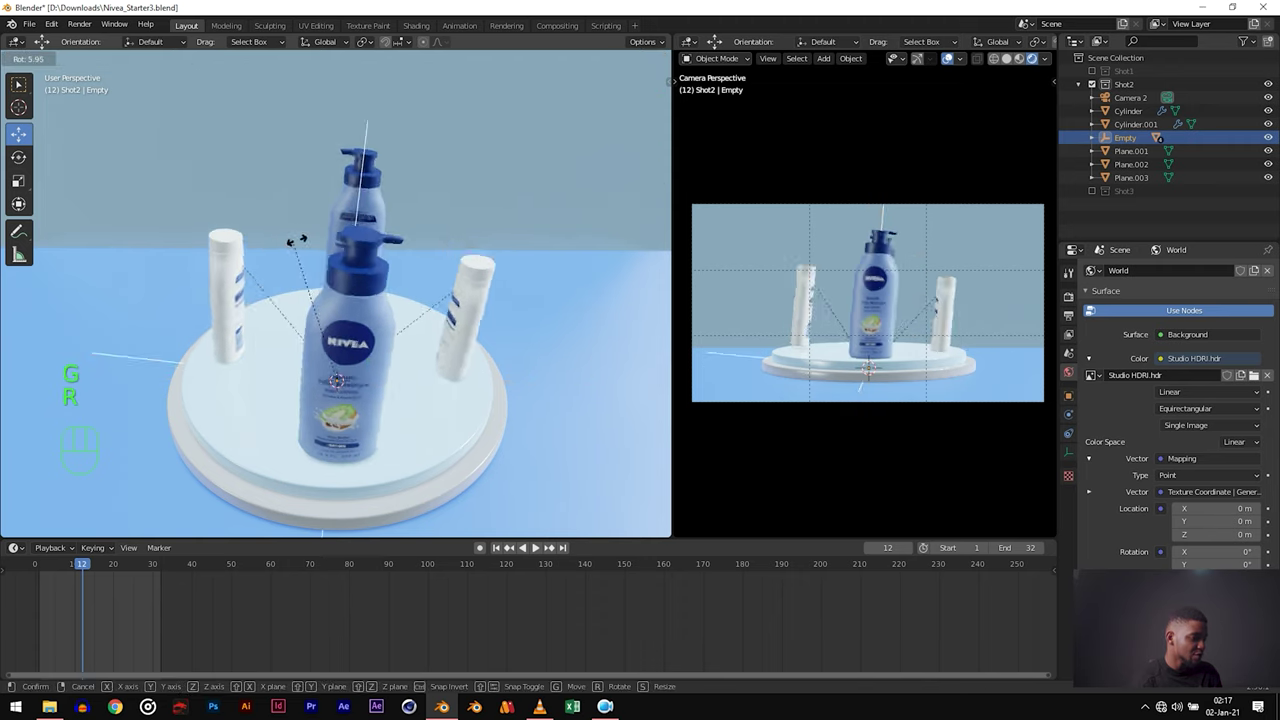
right_click(277, 164)
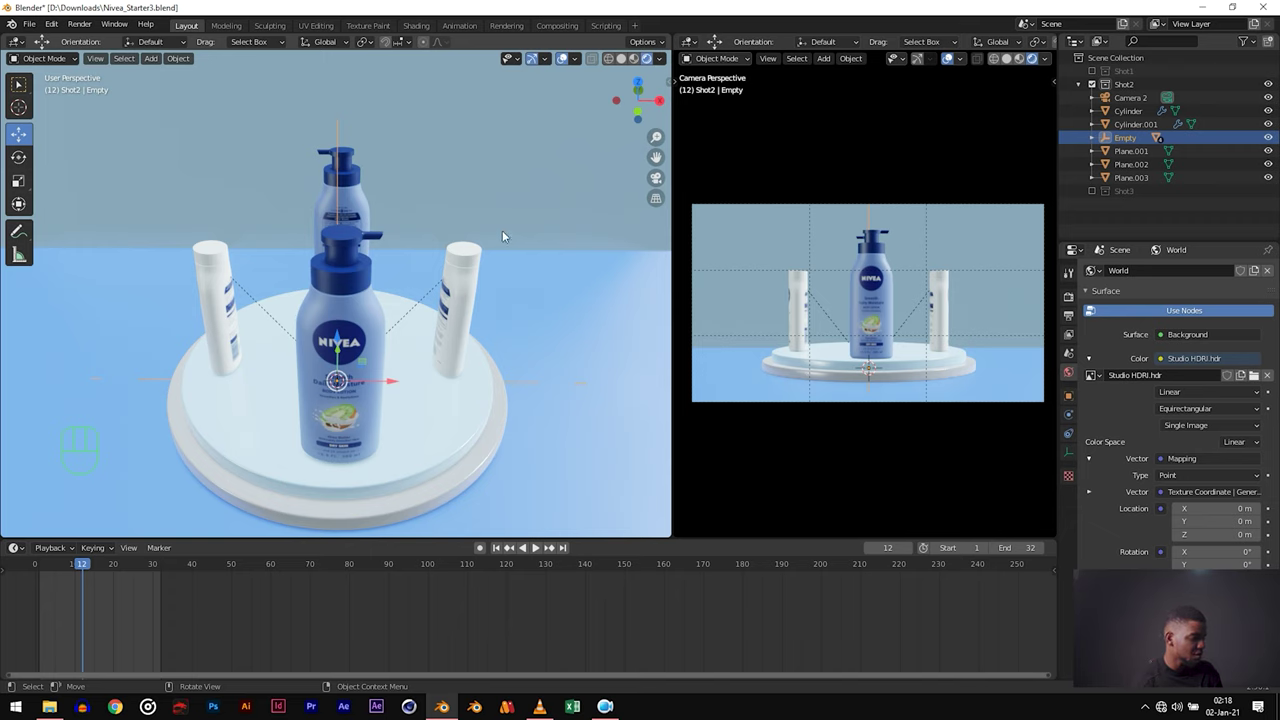
key(r)
key(z)
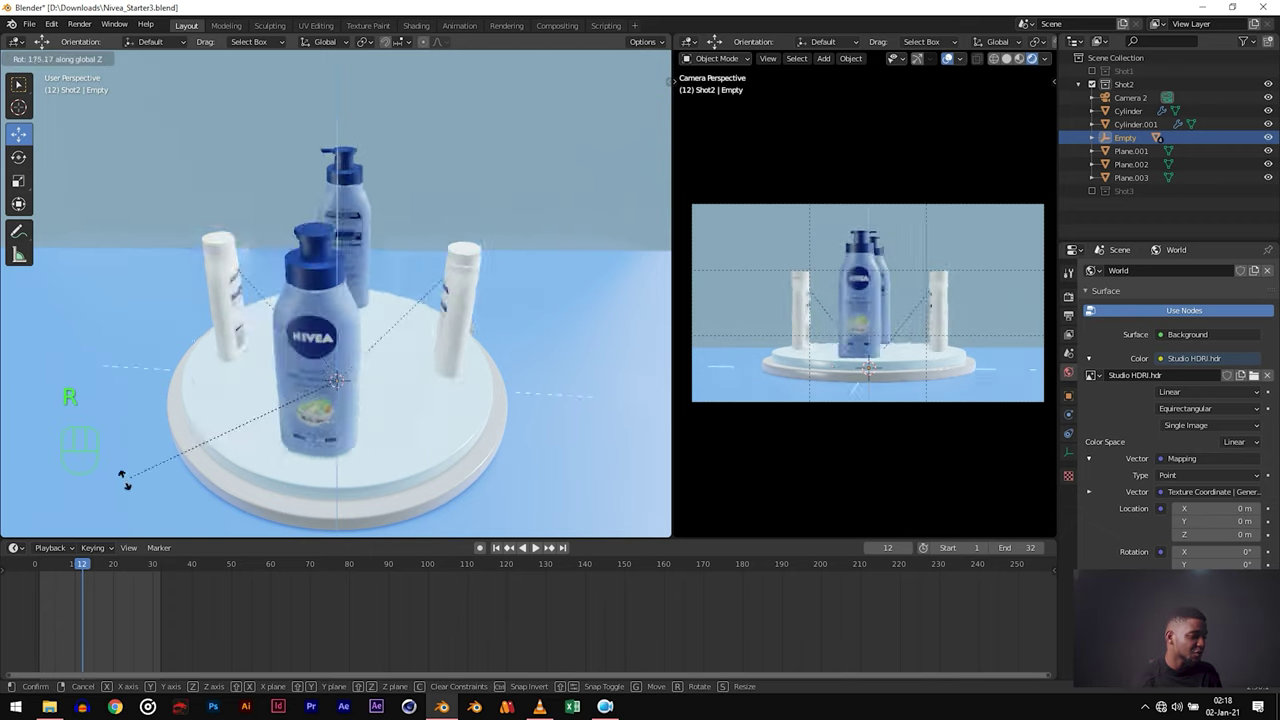
click(569, 214)
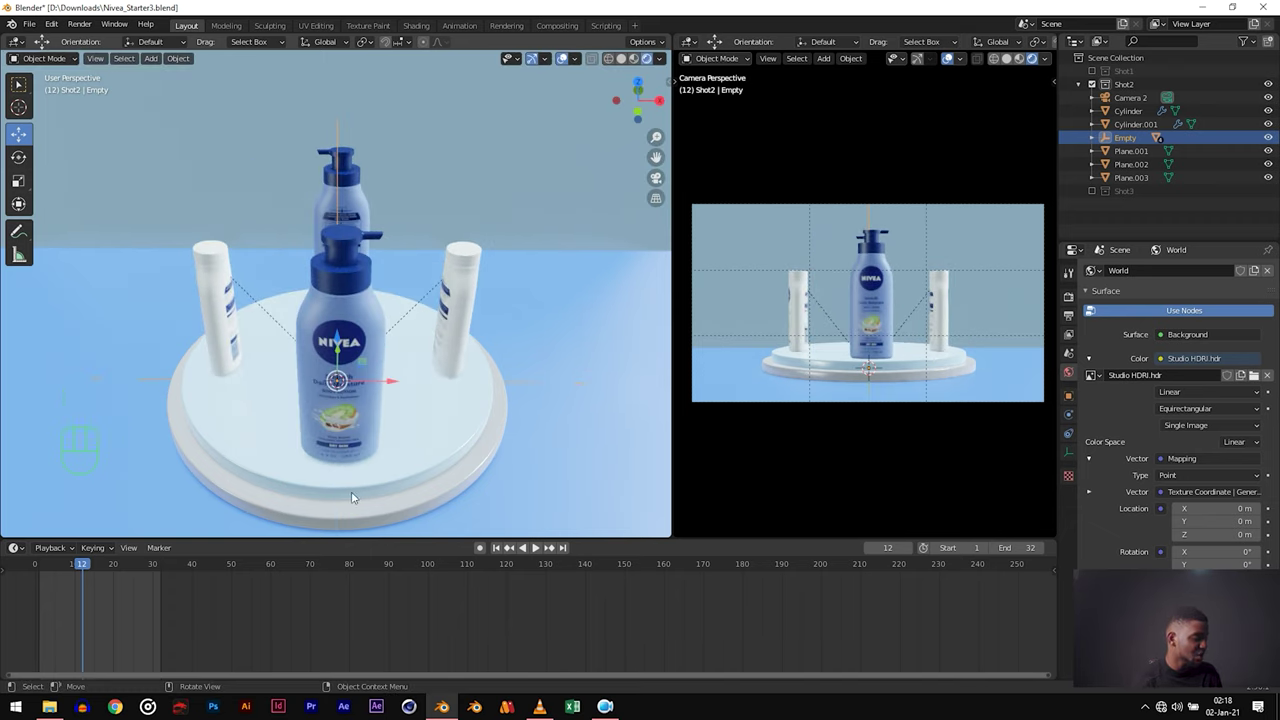
click(421, 447)
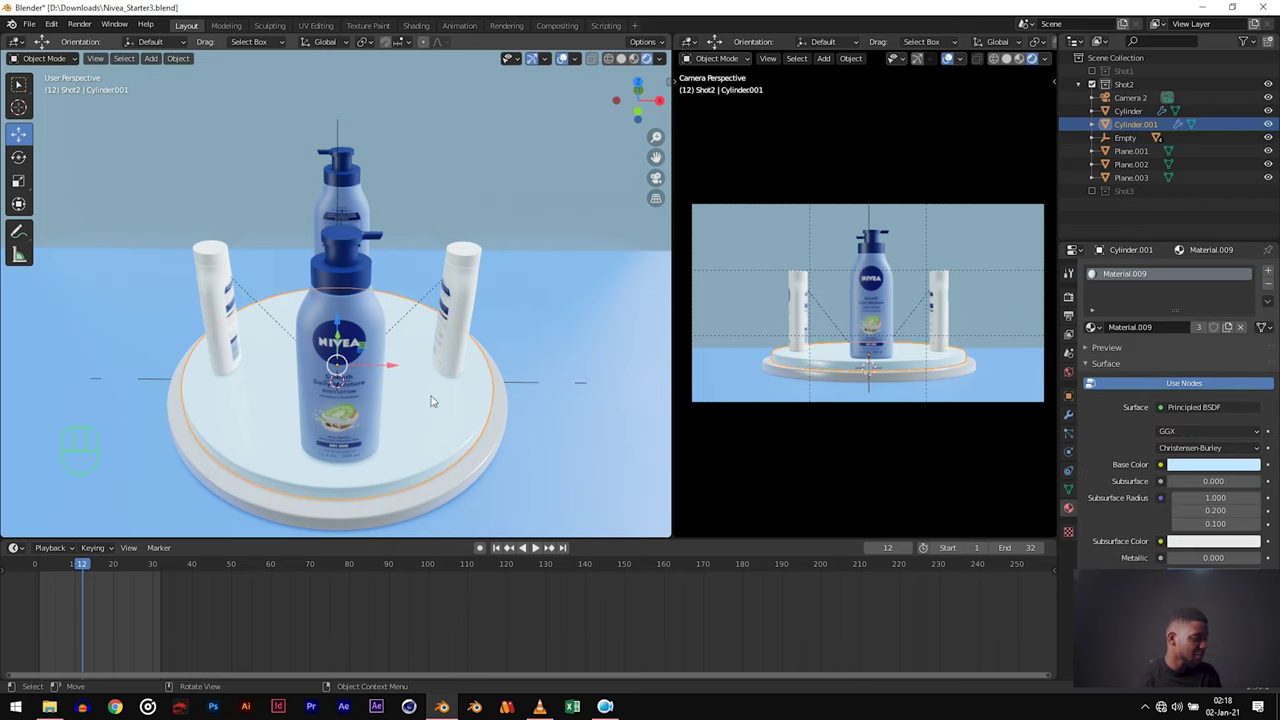
scroll(432, 401, down, 5)
middle_drag(323, 384, 381, 342)
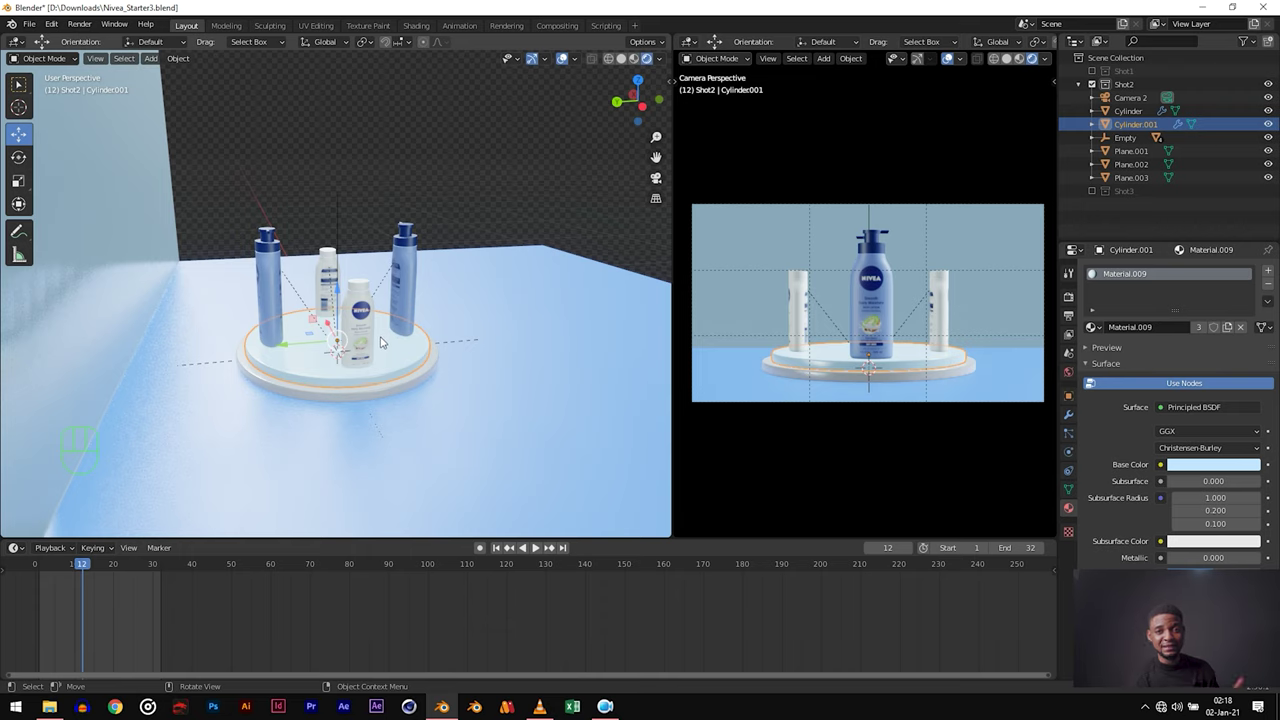
Step: Set the animation's end frame to 120 and check the timing by scrubbing and playing the timeline
click(107, 566)
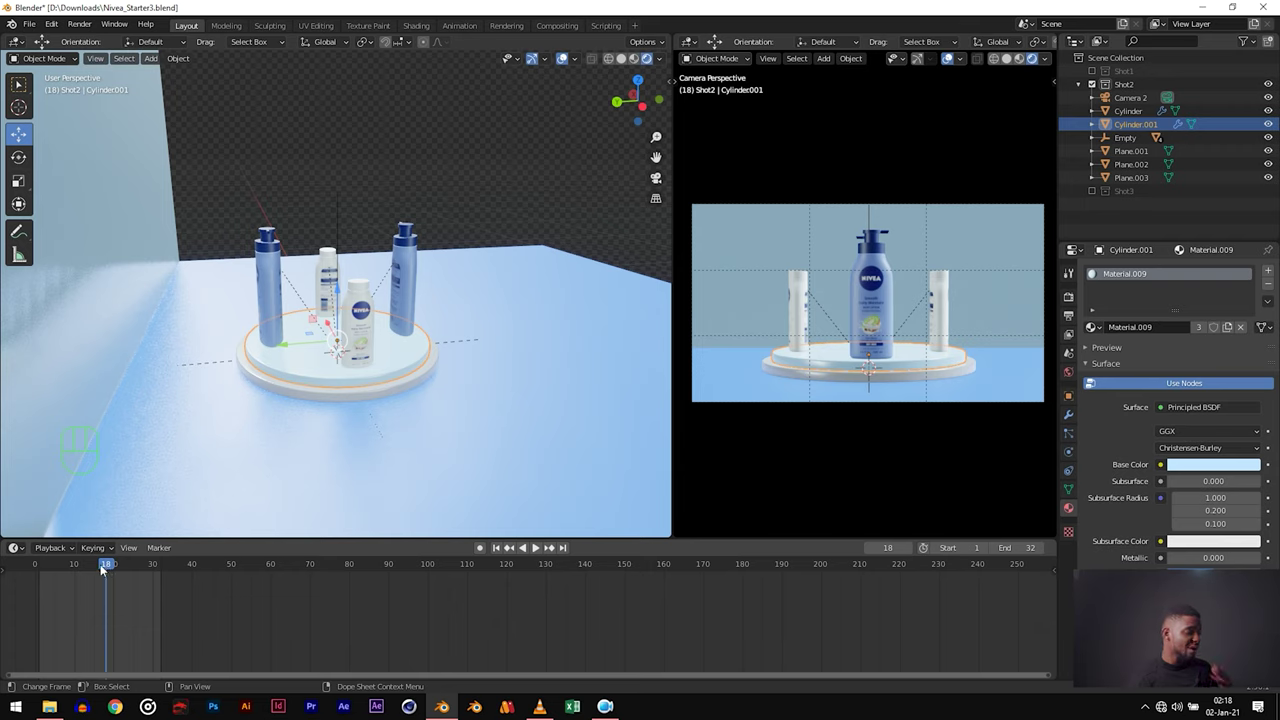
click(73, 566)
key(space)
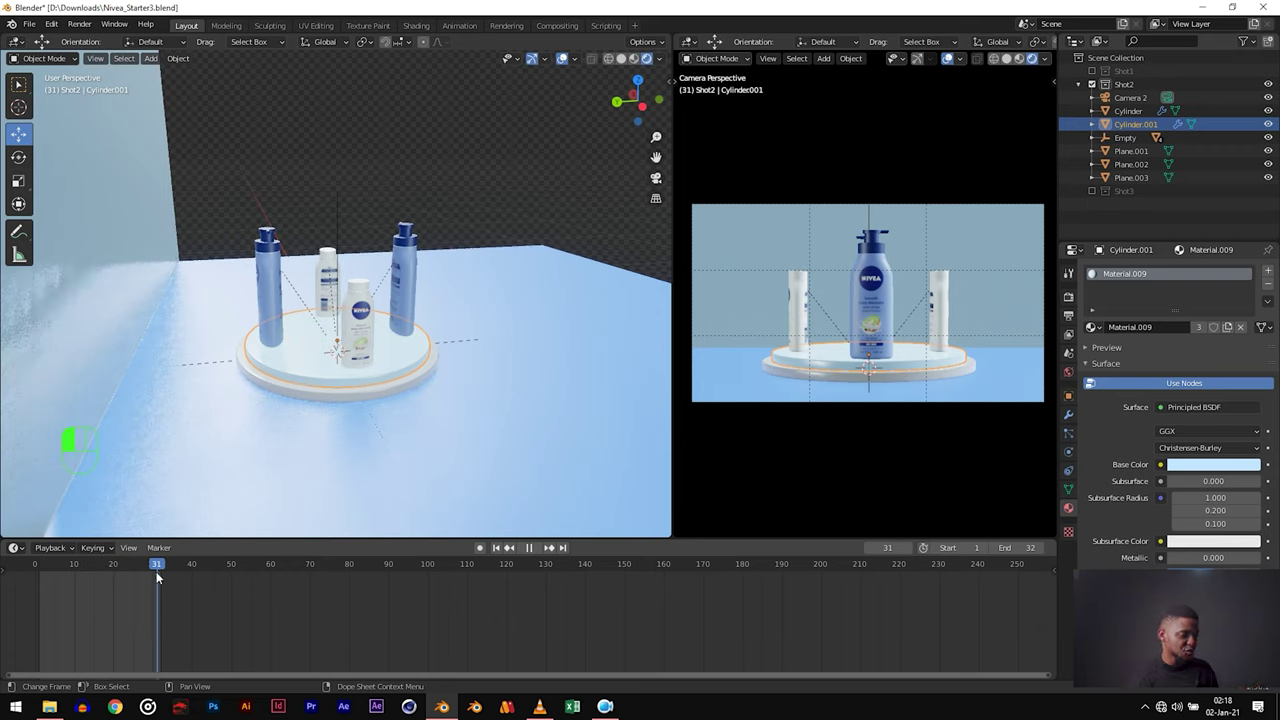
key(space)
click(302, 566)
click(995, 547)
double_click(997, 547)
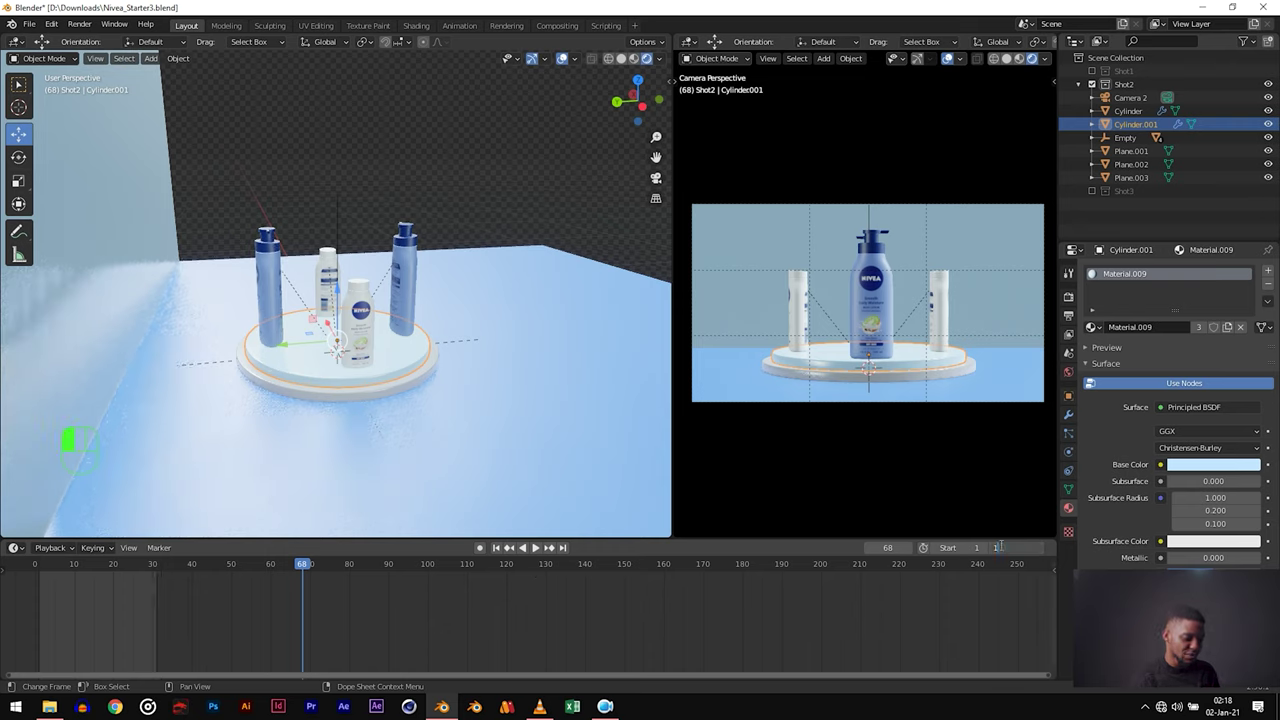
key(Return)
key(space)
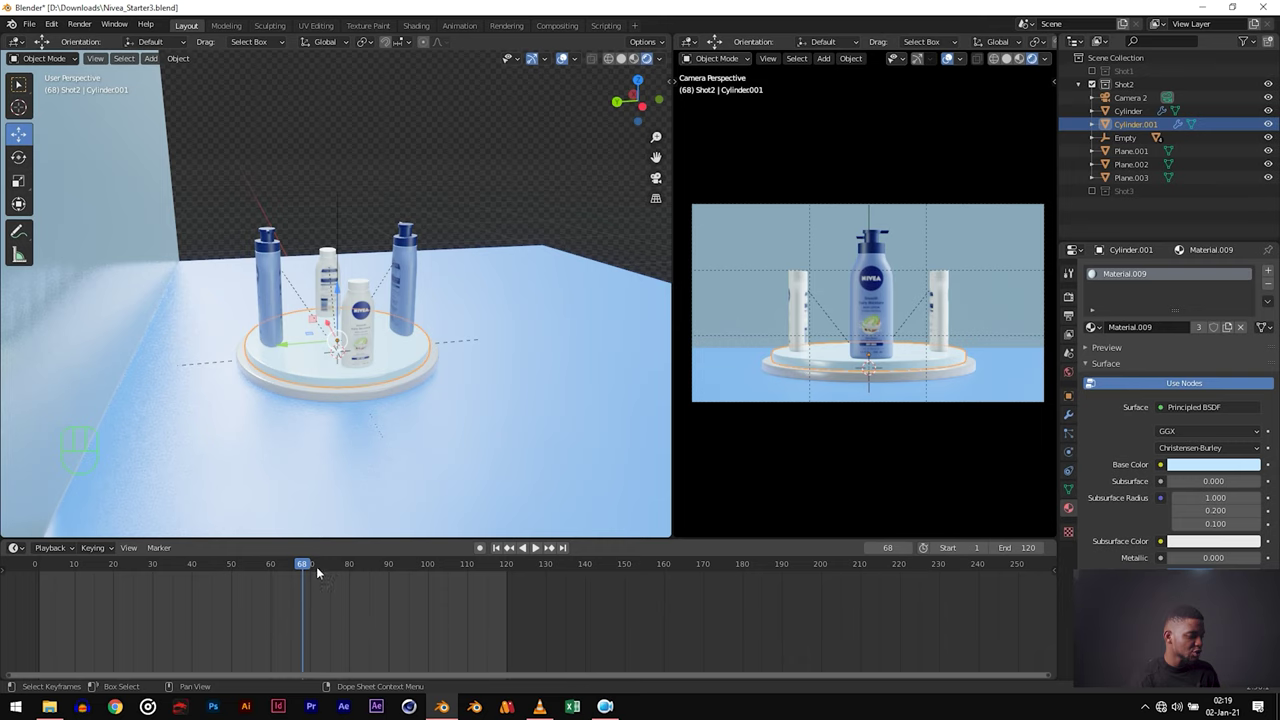
click(130, 580)
key(space)
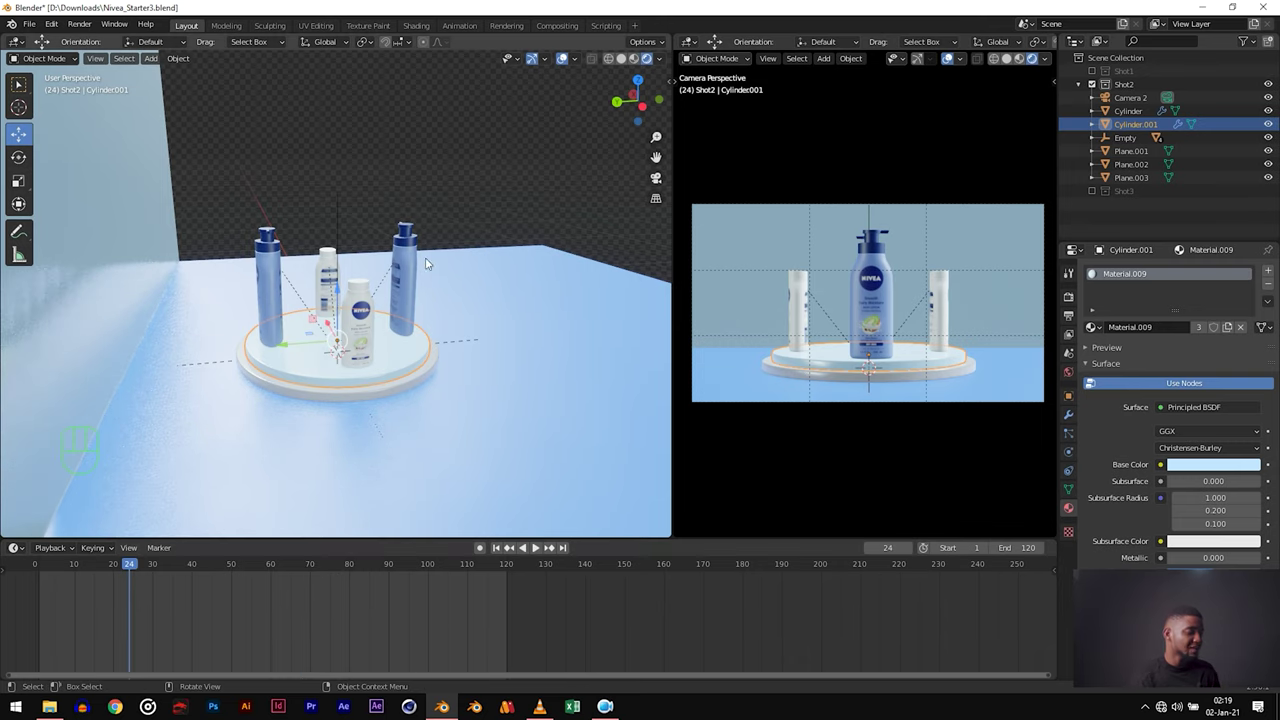
Step: Return to frame 1, reselect the bottles' parent empty and insert its starting keyframe
mouse_move(481, 317)
alt+middle_down()
mouse_move(404, 208)
mouse_move(480, 330)
alt+middle_up()
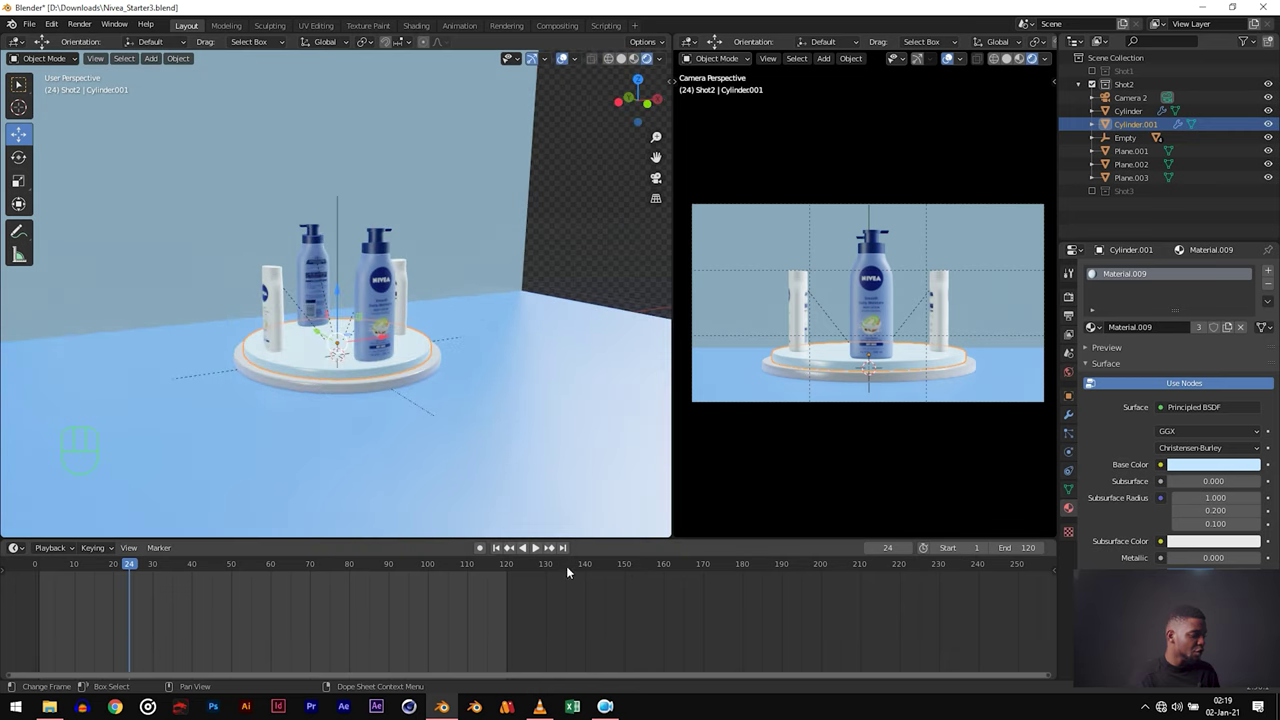
click(495, 548)
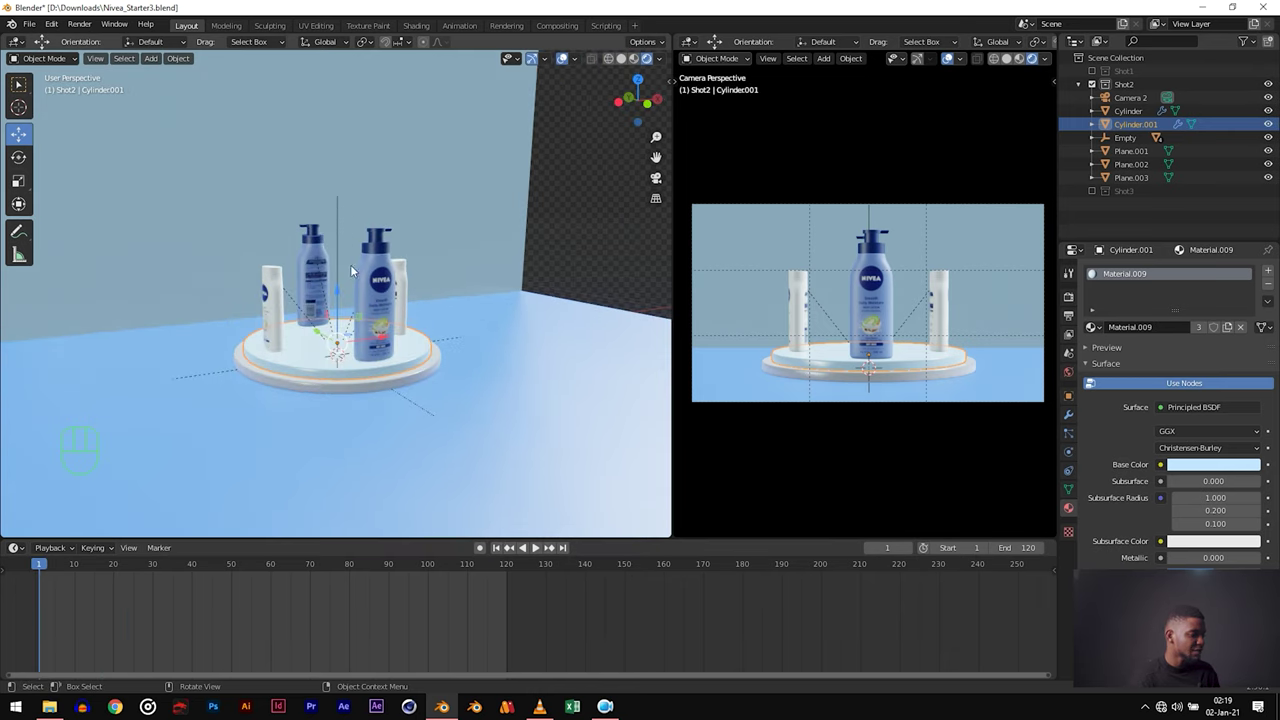
key(ctrl+z)
key(i)
click(354, 324)
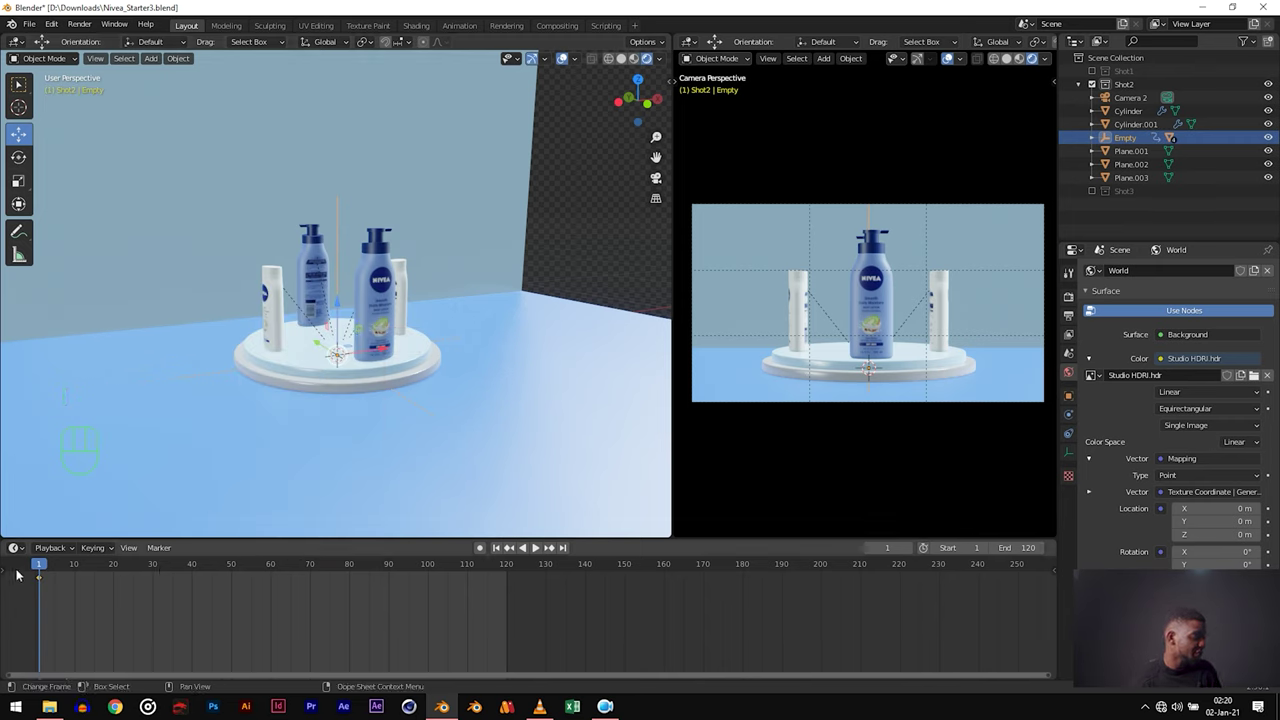
Step: Rotate the empty 600° about Z at frame 100 and insert a Rotation keyframe
drag(46, 567, 276, 567)
drag(398, 578, 428, 586)
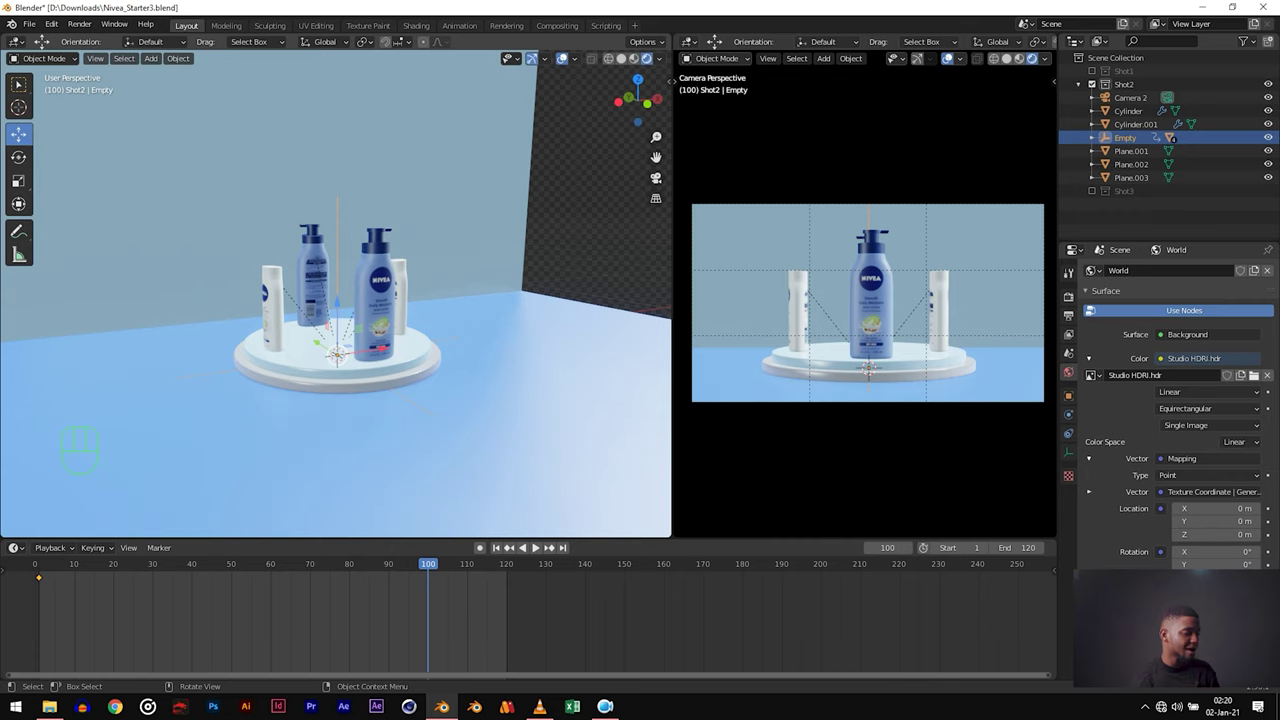
text(rz6)
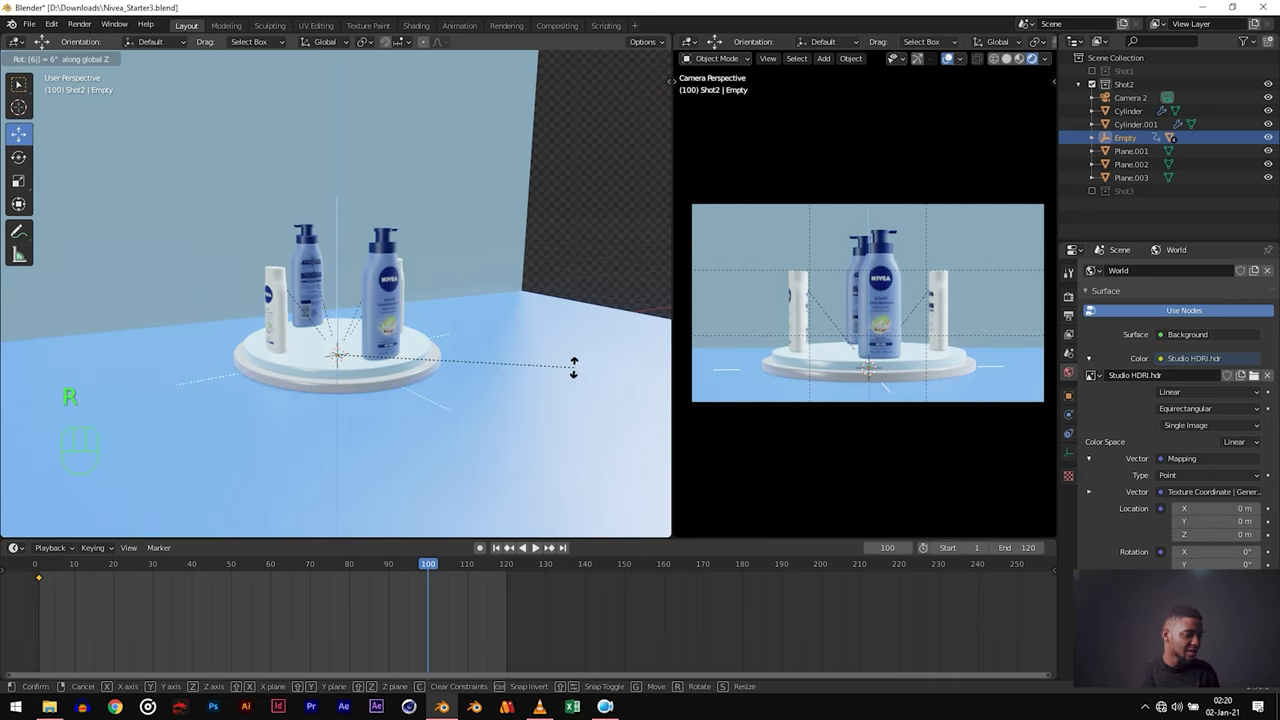
text(00)
key(Return)
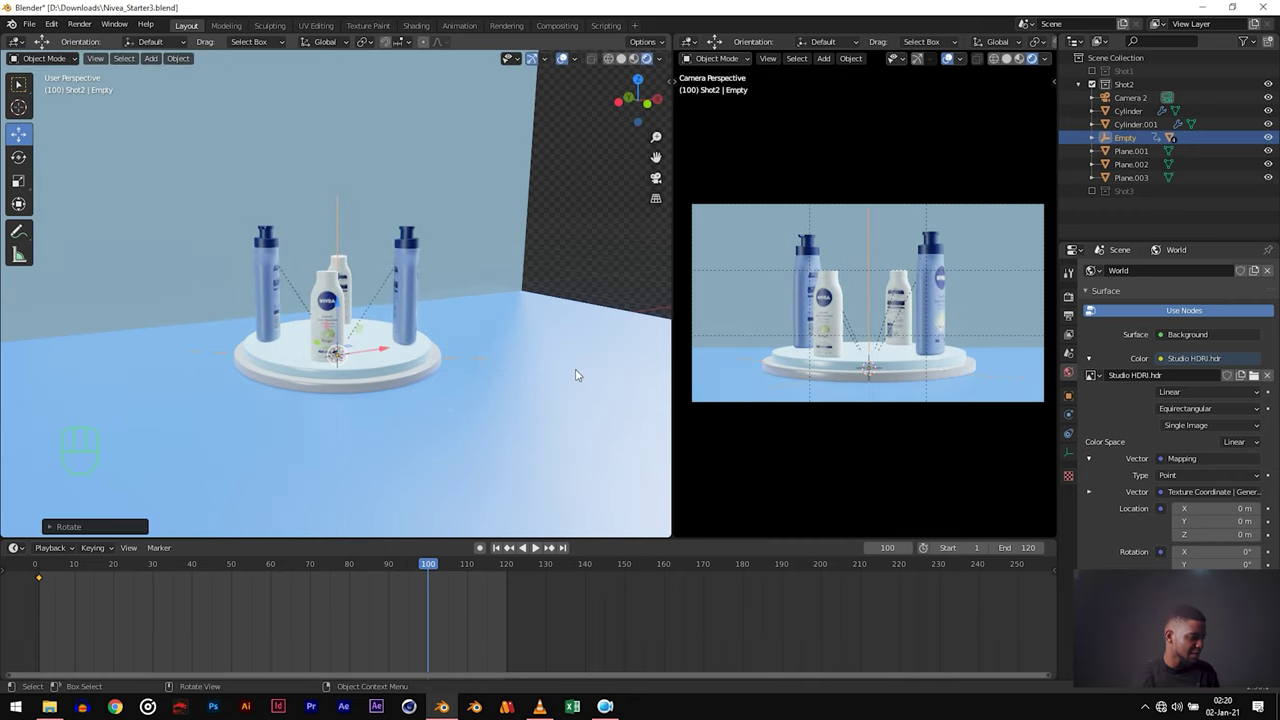
key(i)
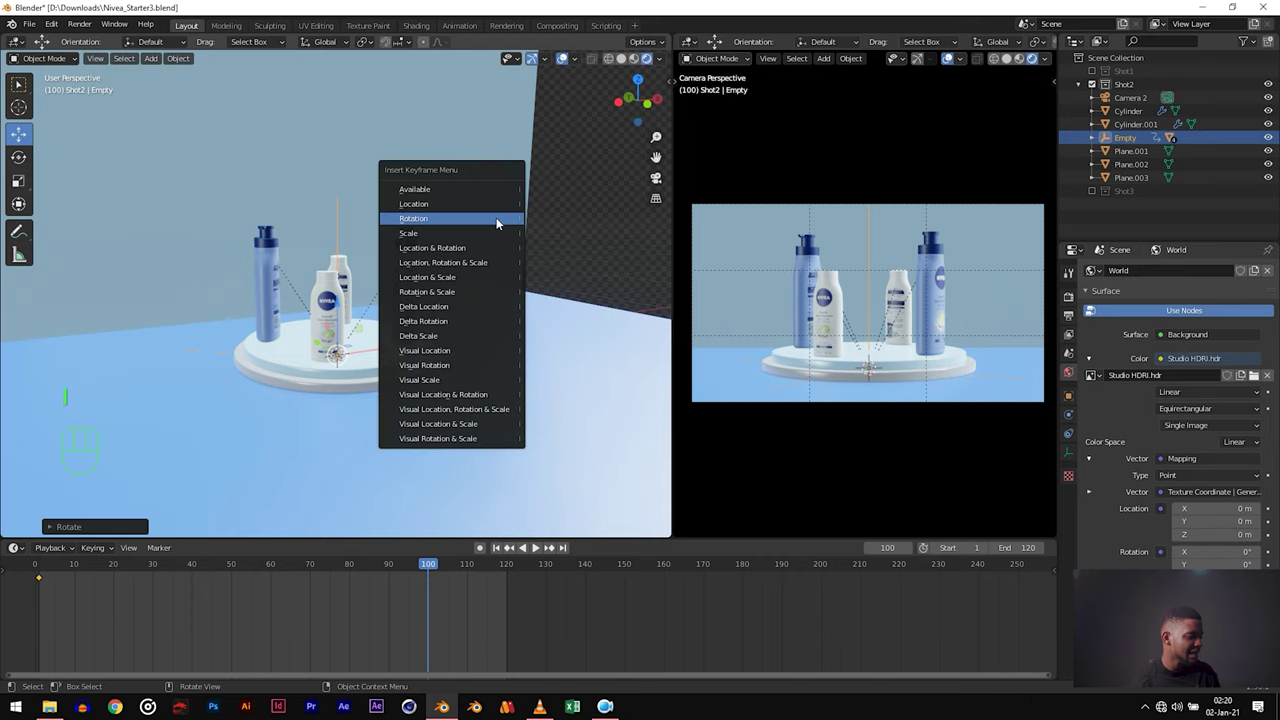
click(496, 220)
Step: Play the rotation animation and compare it with the reference video Nivea.avi in VLC media player
key(space)
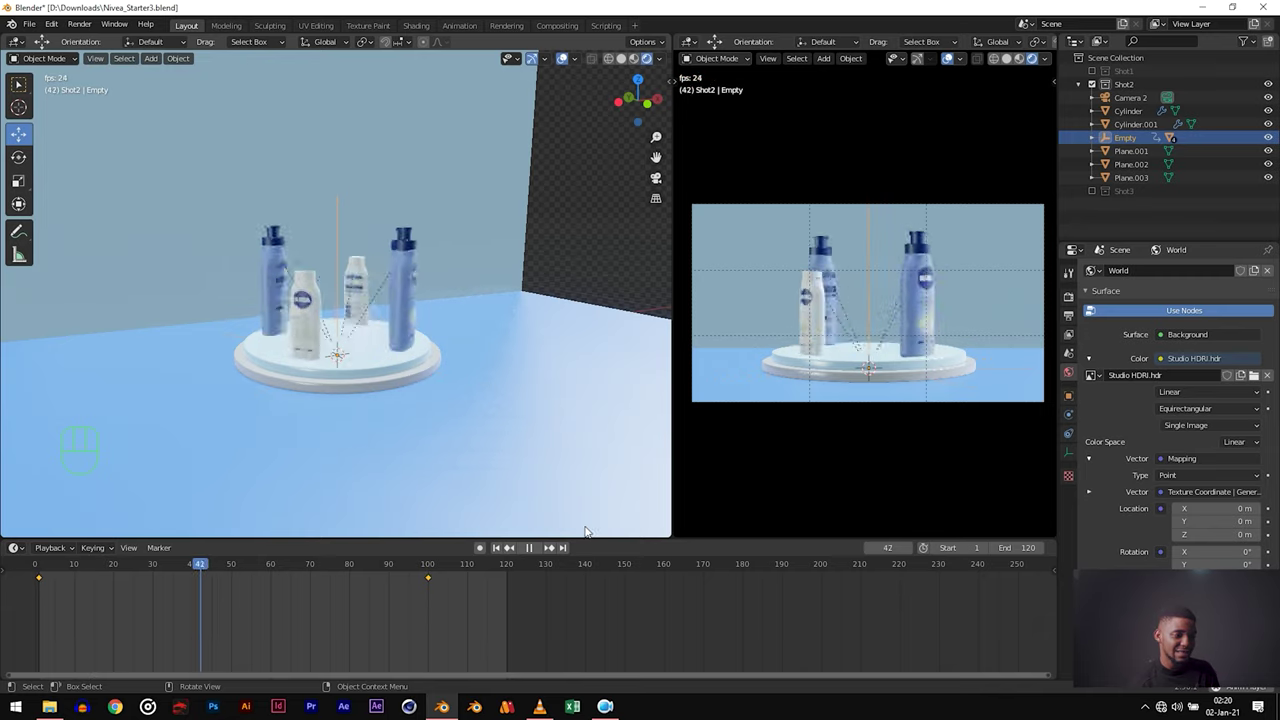
key(alt+Tab)
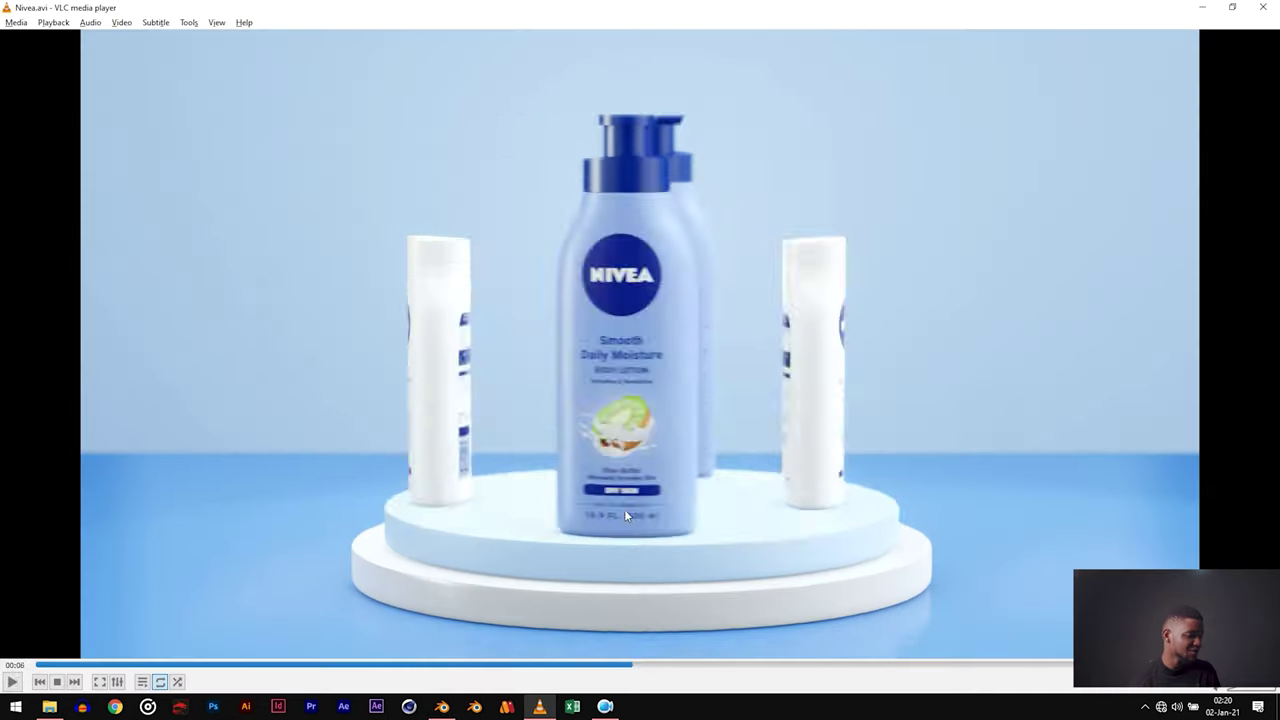
key(space)
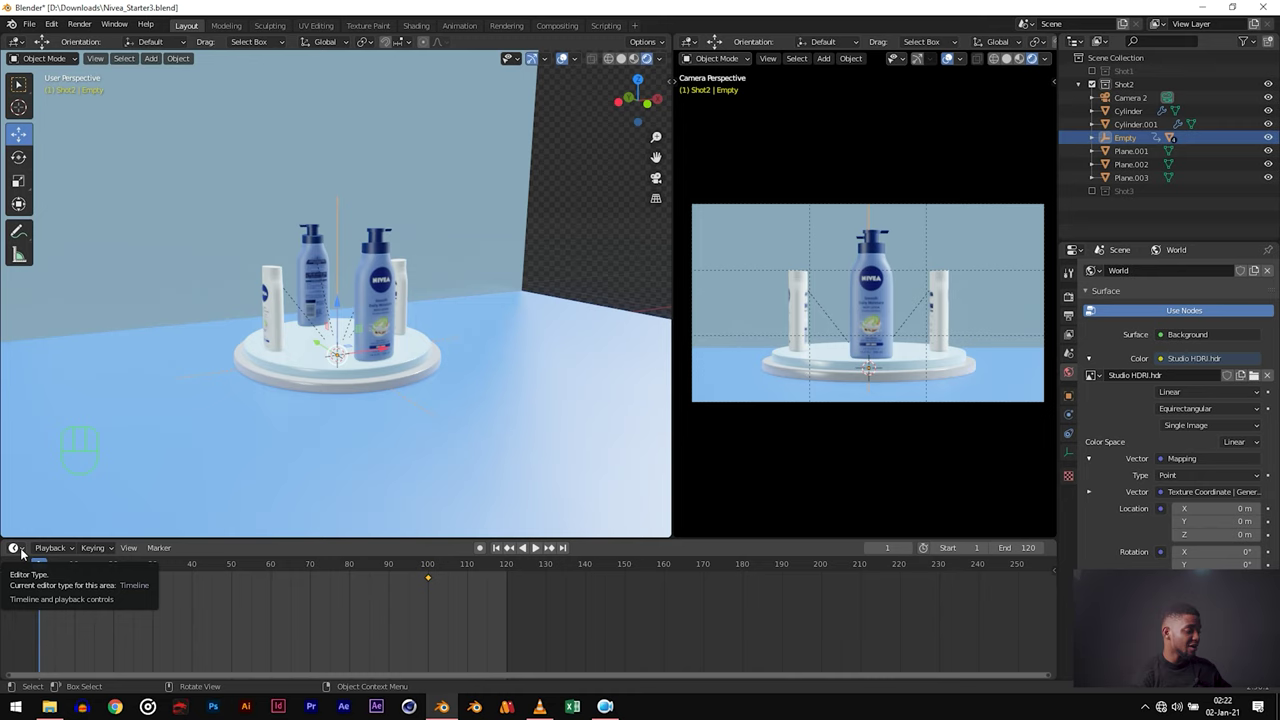
Step: Enlarge the timeline area, change it to the Graph Editor and frame all of the empty's rotation curves
drag(25, 538, 30, 437)
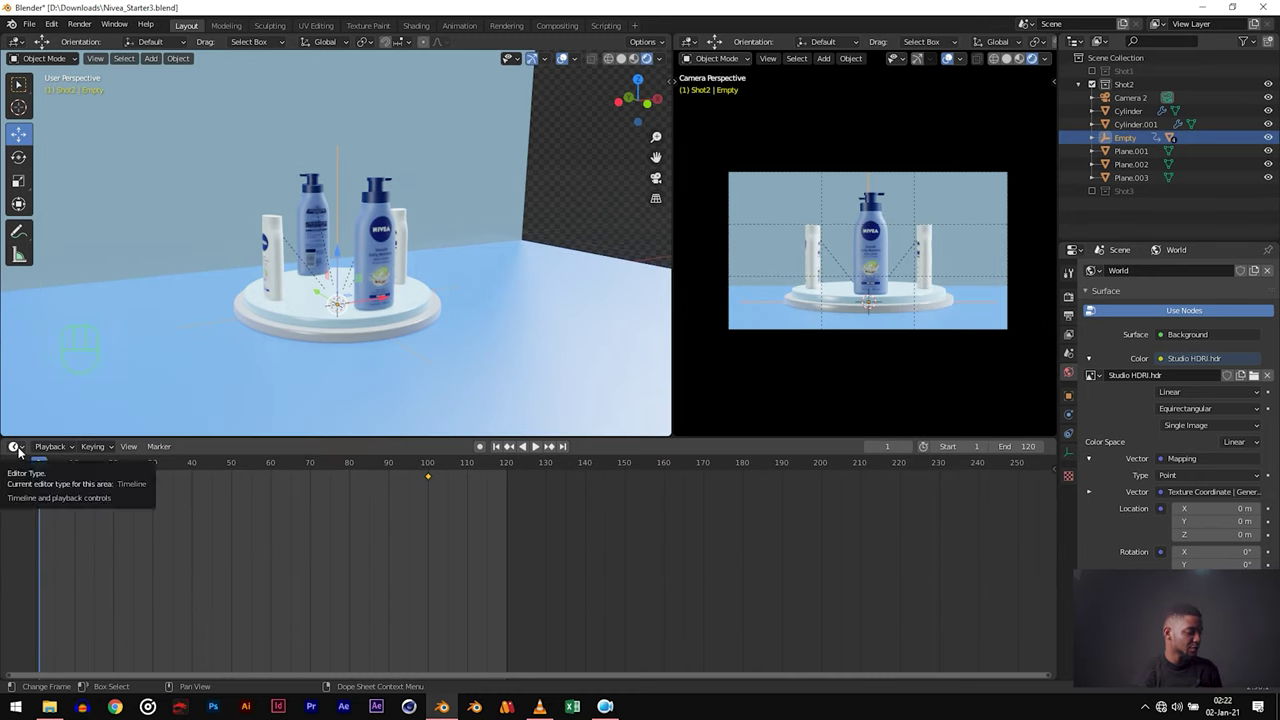
click(15, 447)
click(163, 525)
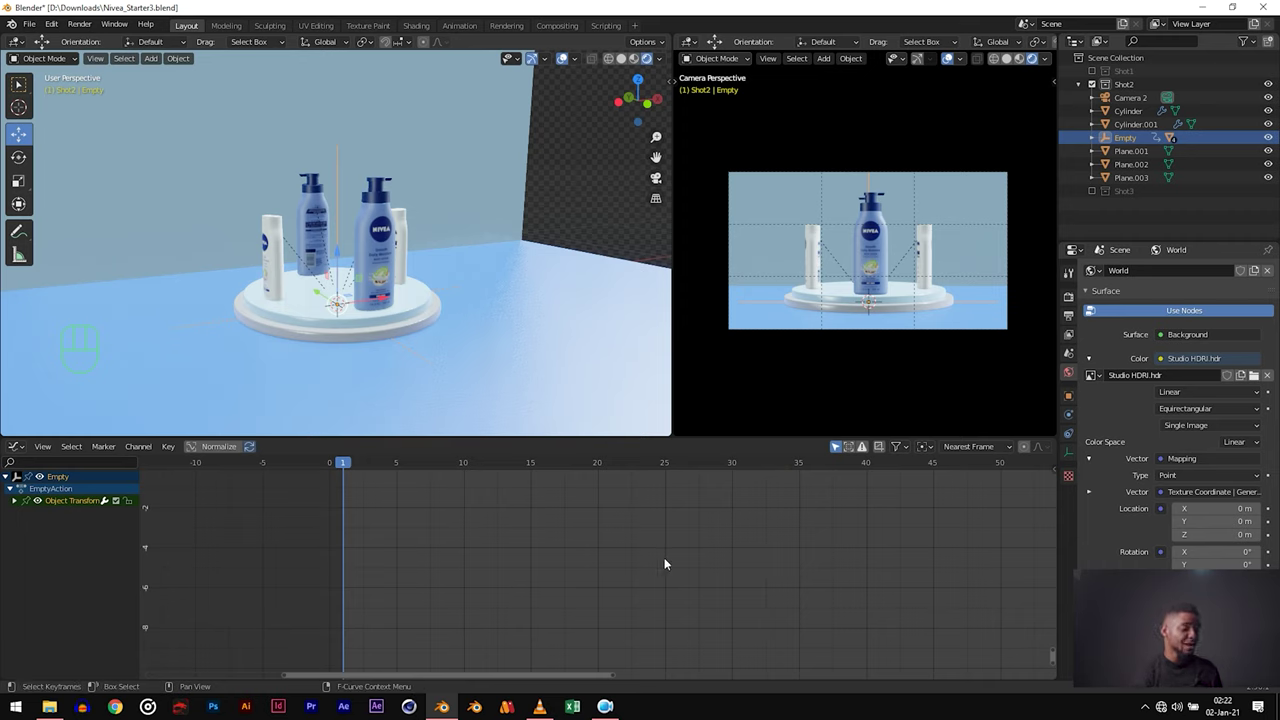
mouse_move(629, 522)
middle_down()
mouse_move(590, 516)
mouse_move(644, 527)
middle_up()
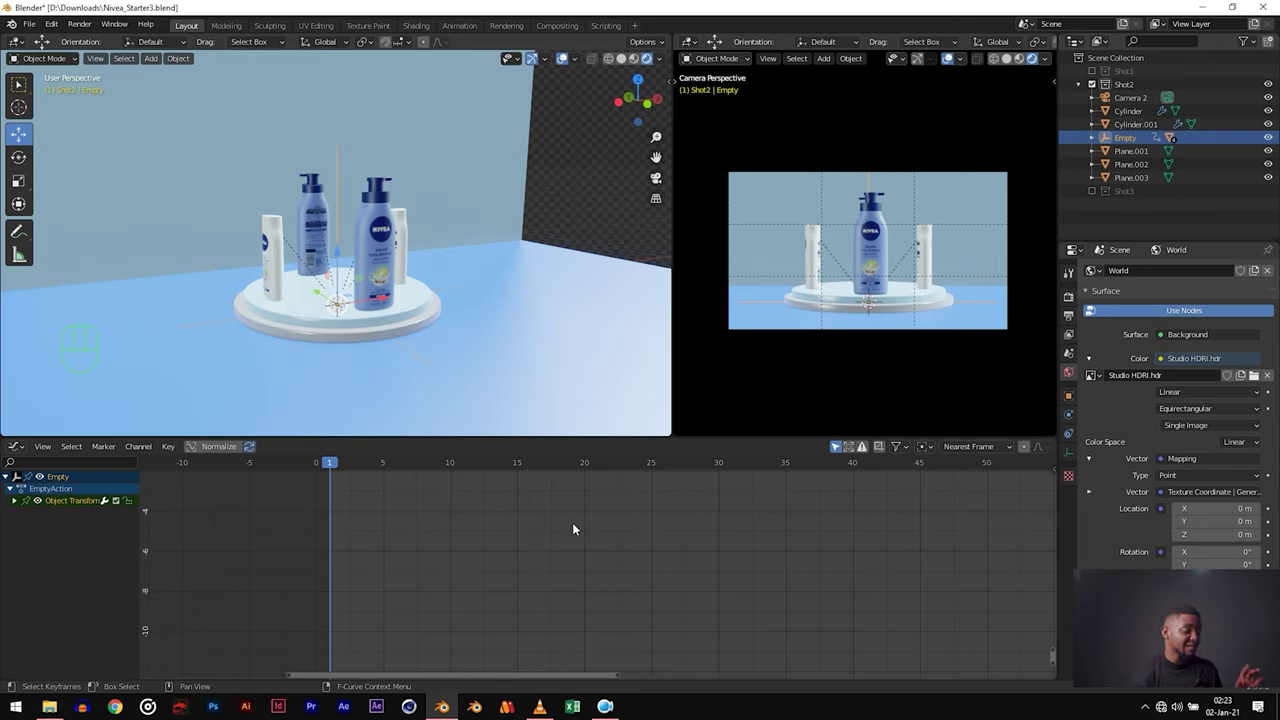
key(KP_Decimal)
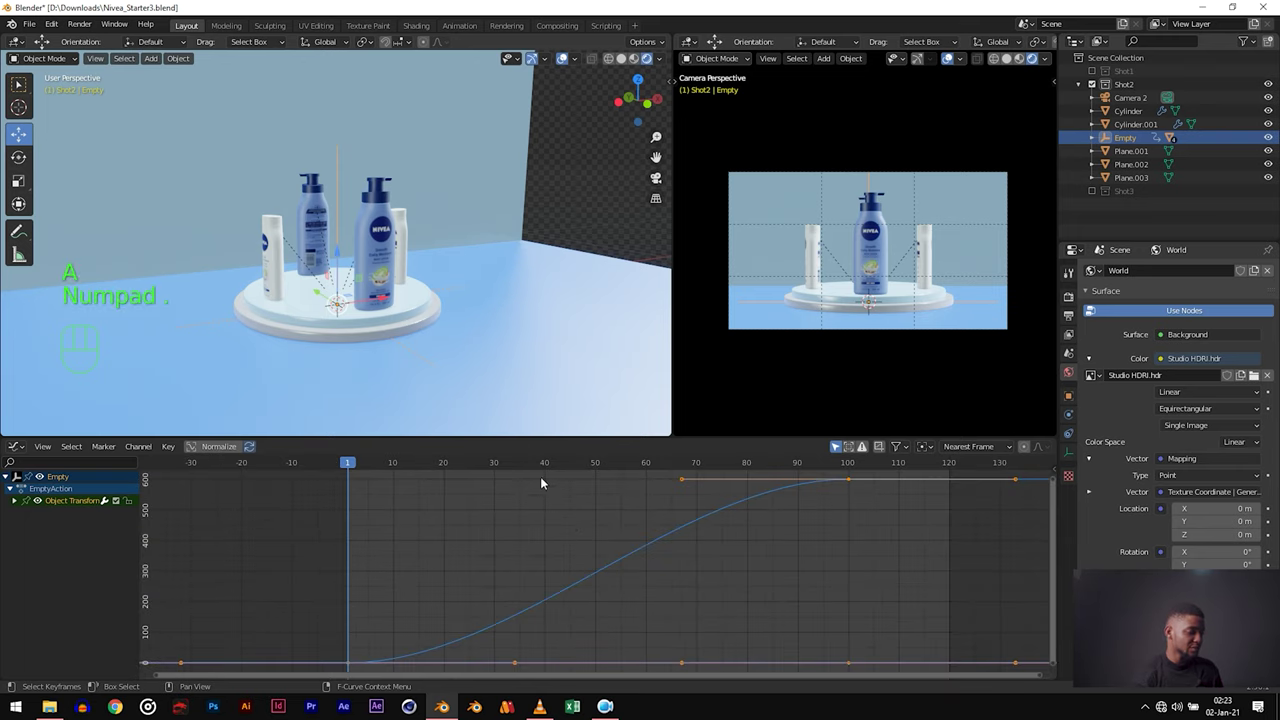
Step: Expand the empty's Object Transforms channels and hide the X and Y Euler Rotation curves
click(15, 500)
click(25, 513)
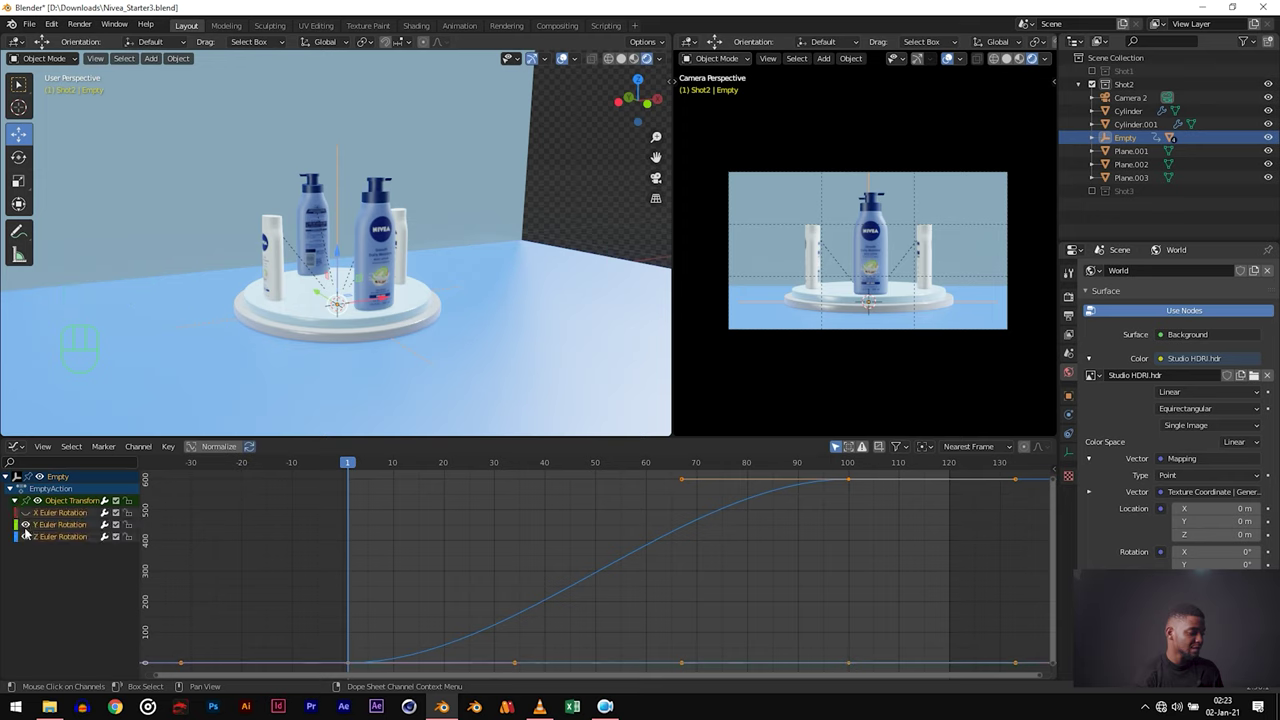
click(25, 525)
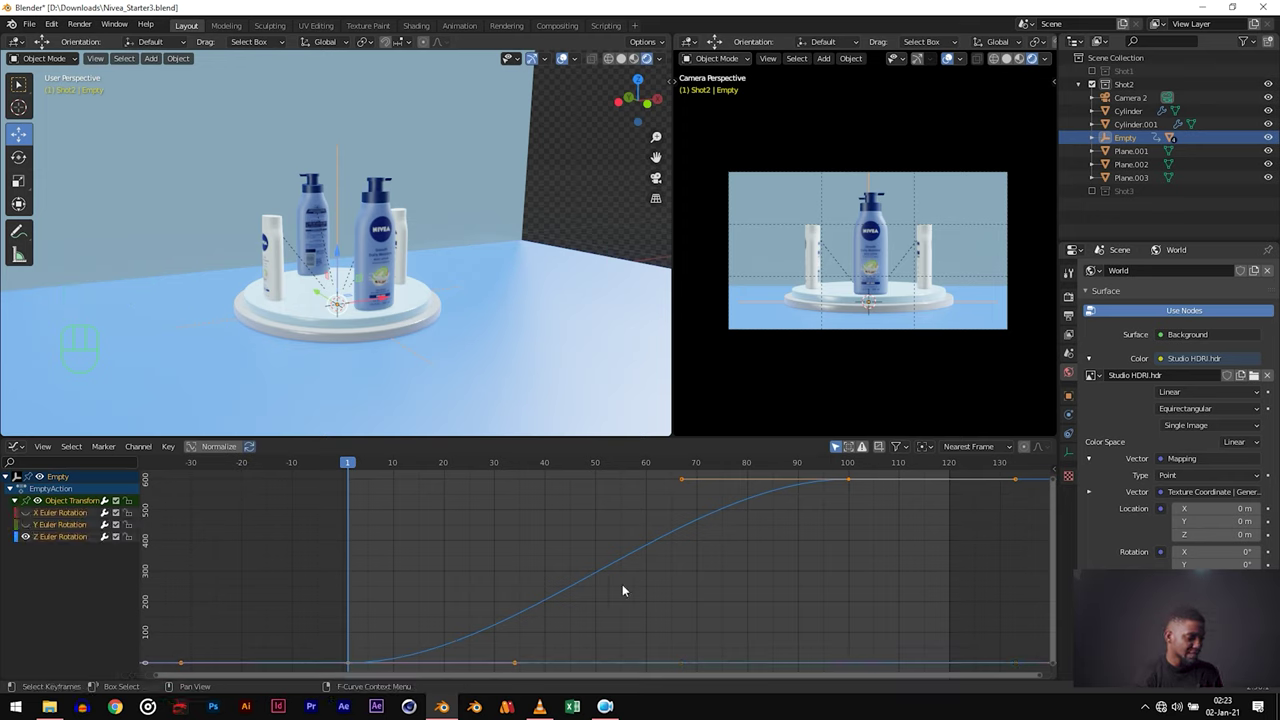
Step: Select the Z Euler Rotation curve's end keyframe and play the animation to check the easing
click(844, 483)
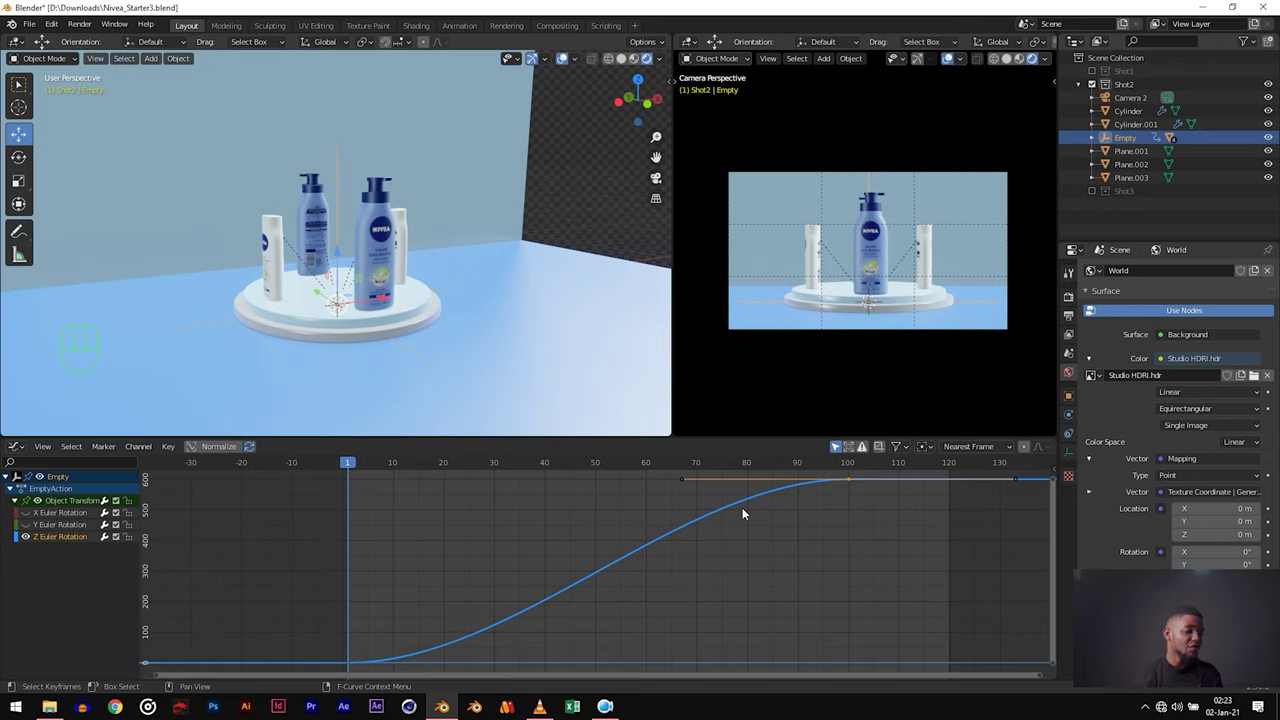
key(space)
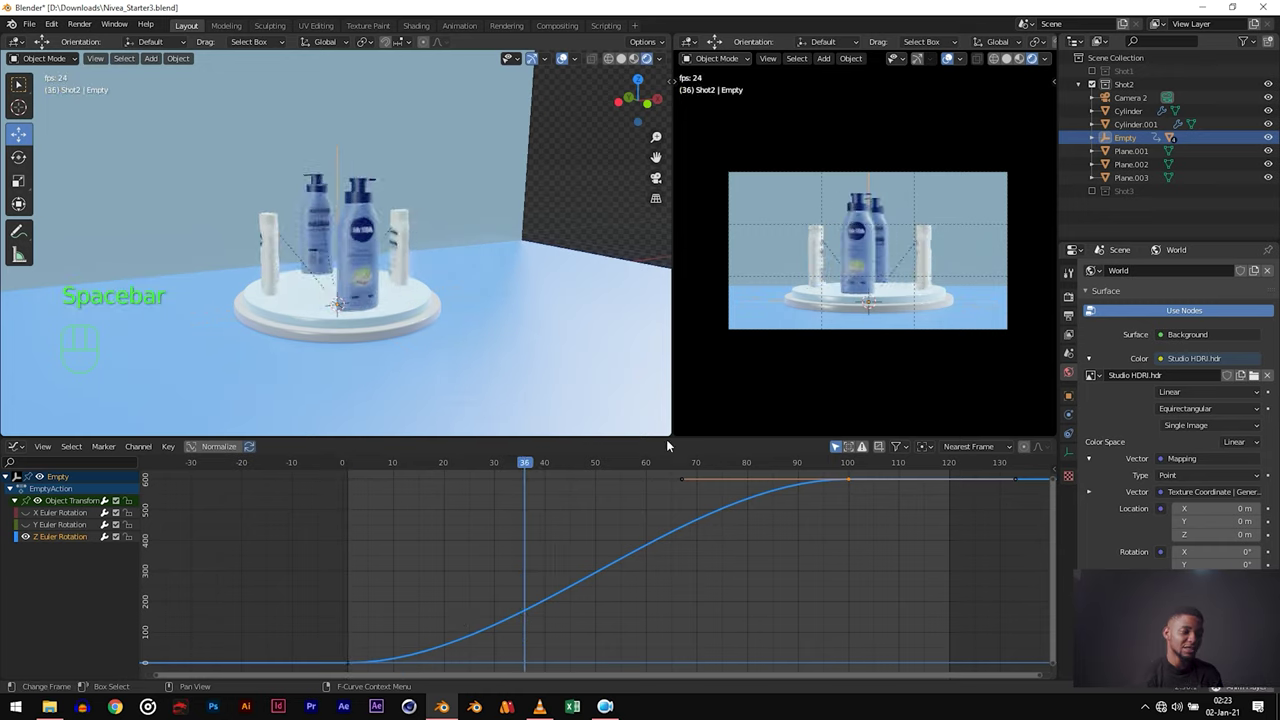
key(space)
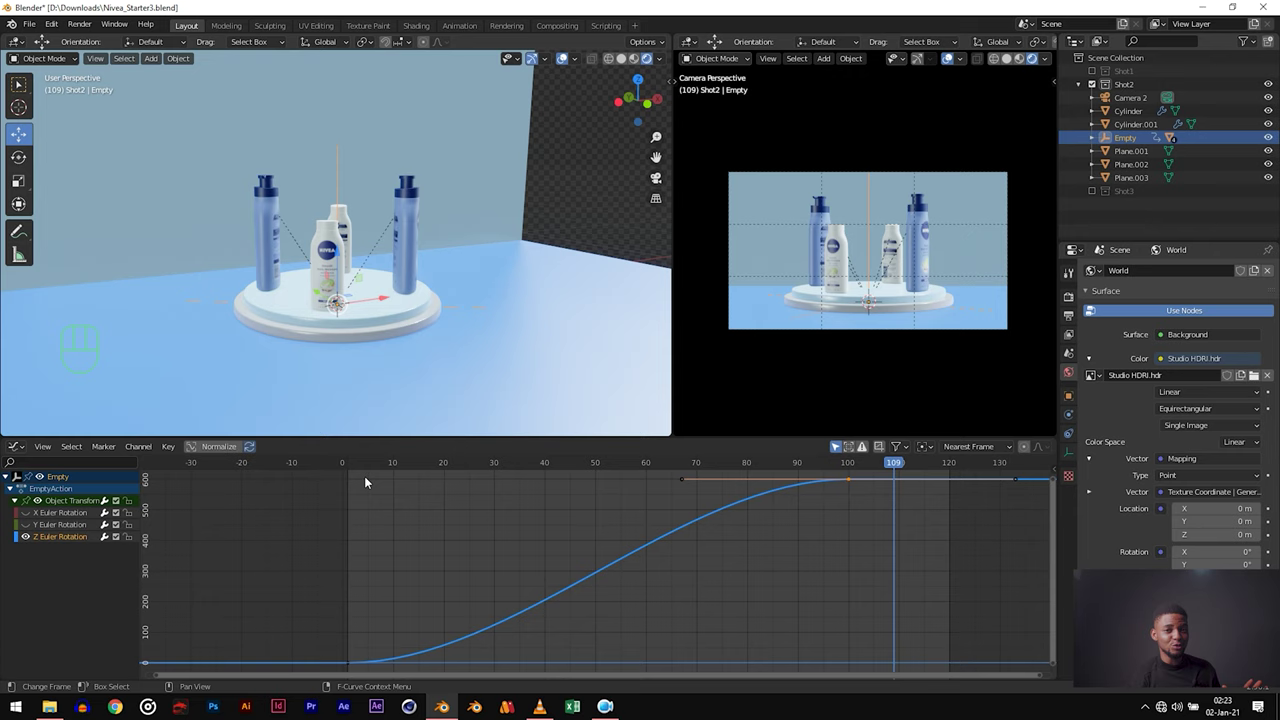
Step: Duplicate the Z rotation curve's first keyframe to frame 10 at a value of about 128
click(350, 660)
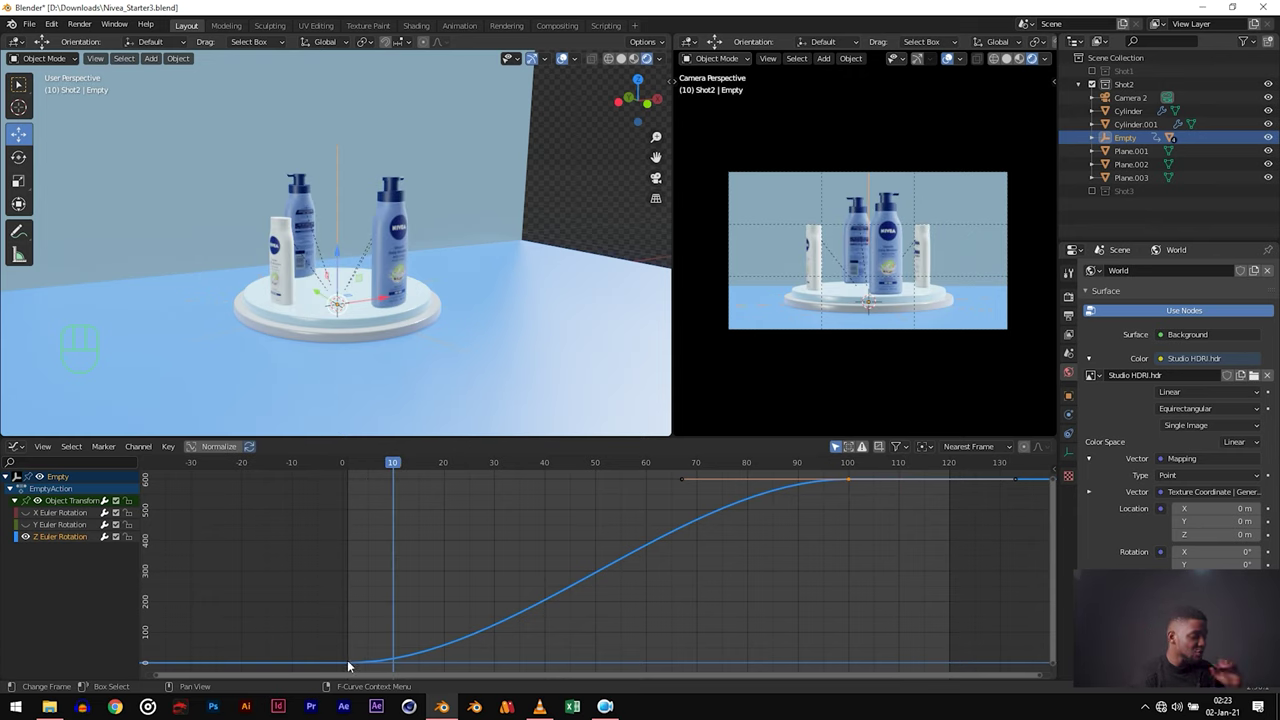
scroll(375, 650, down, 1)
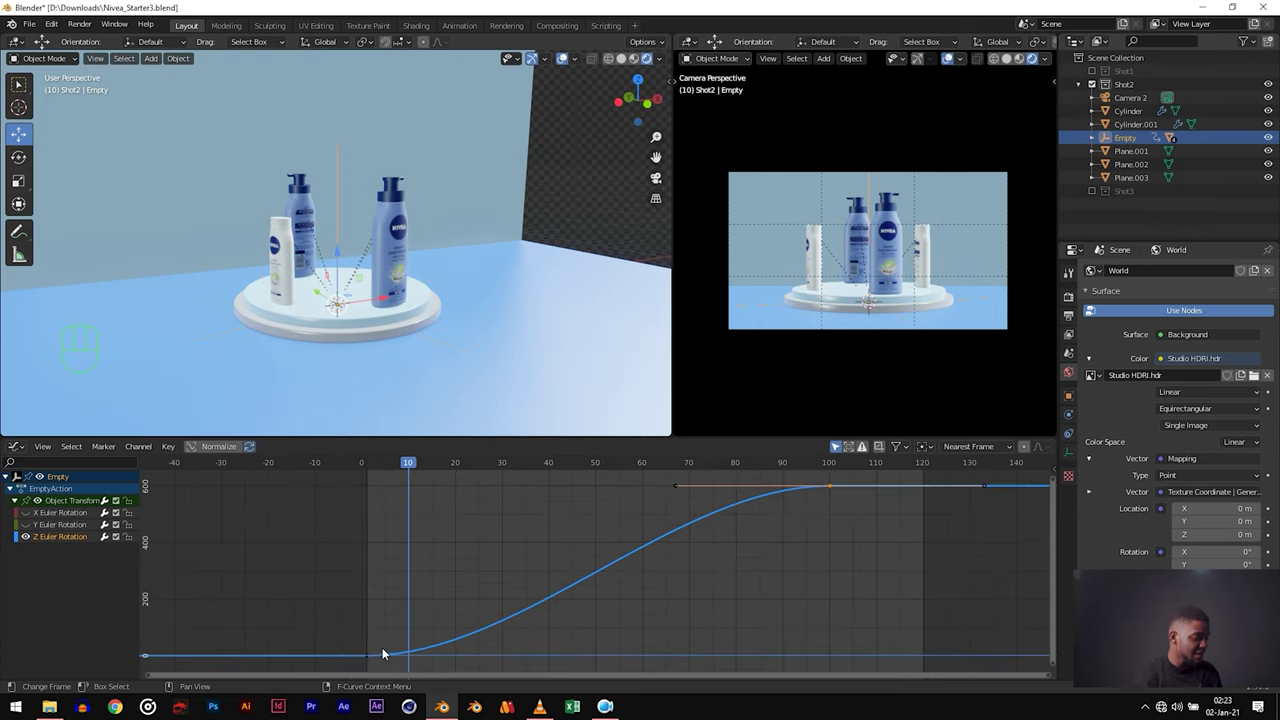
click(367, 654)
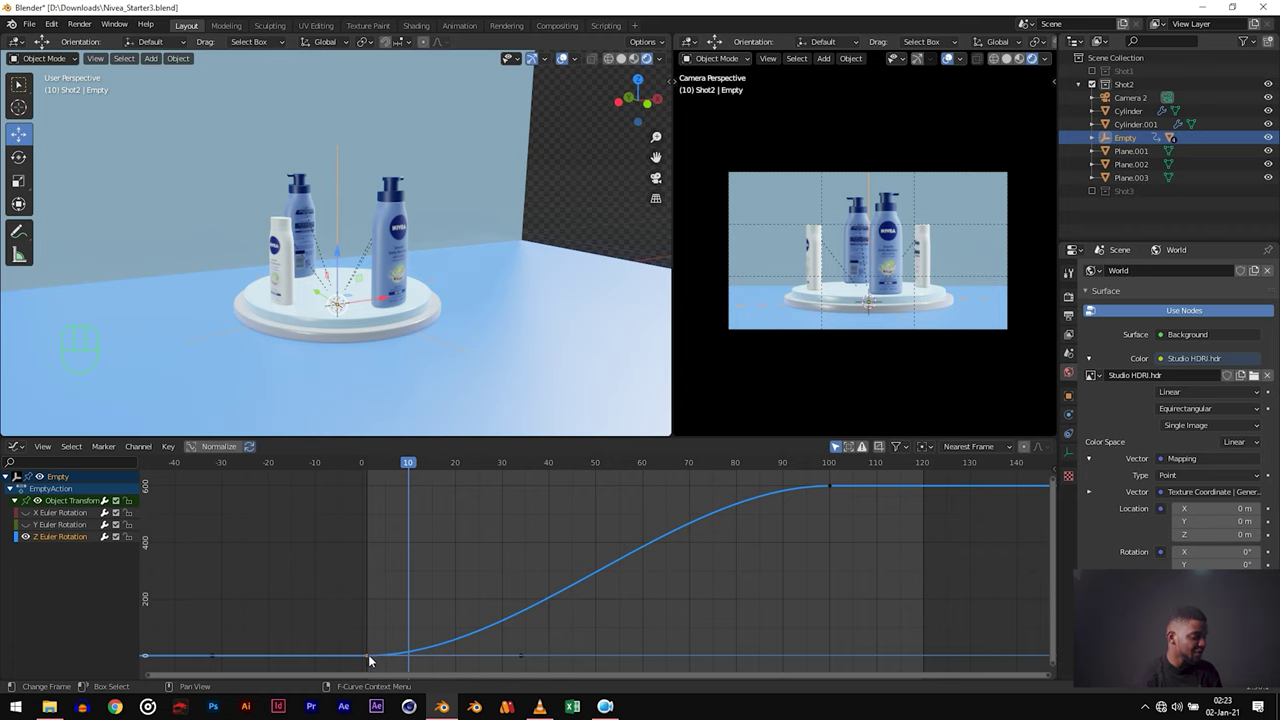
key(shift+d)
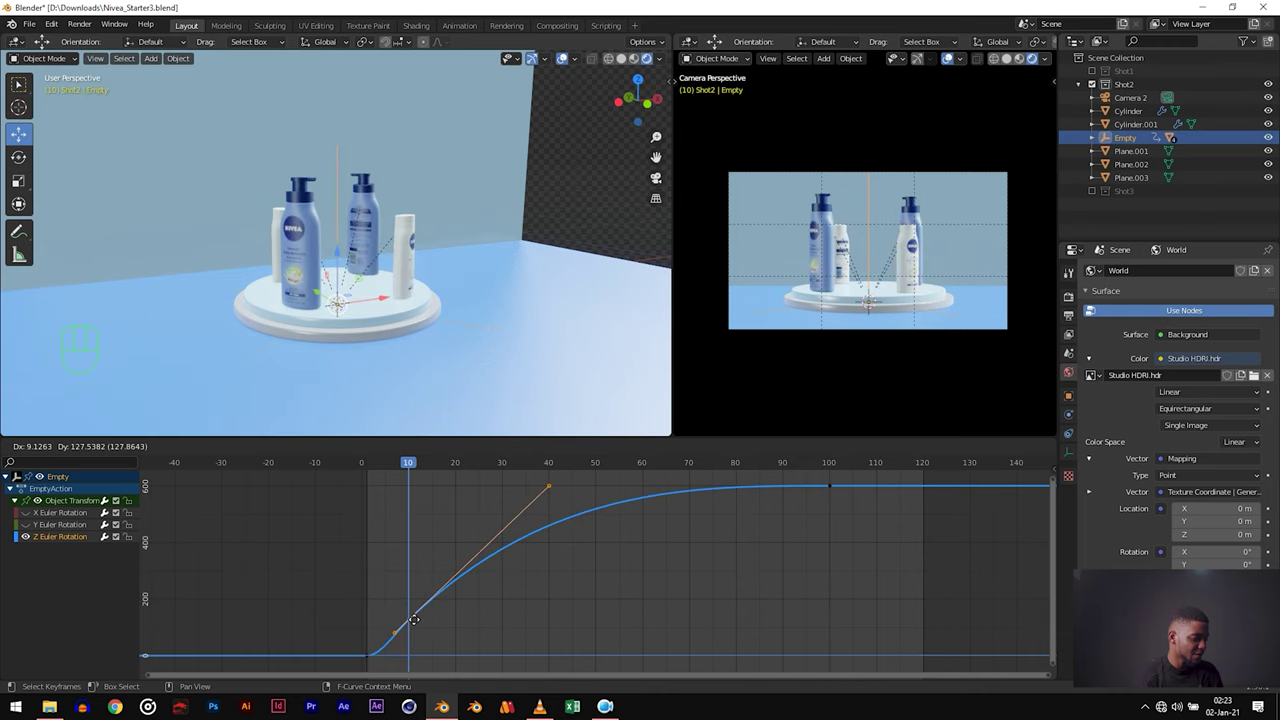
click(414, 613)
Step: Duplicate the frame 10 keyframe of the Z rotation curve to frame 50 at a value of about 215
drag(377, 471, 596, 504)
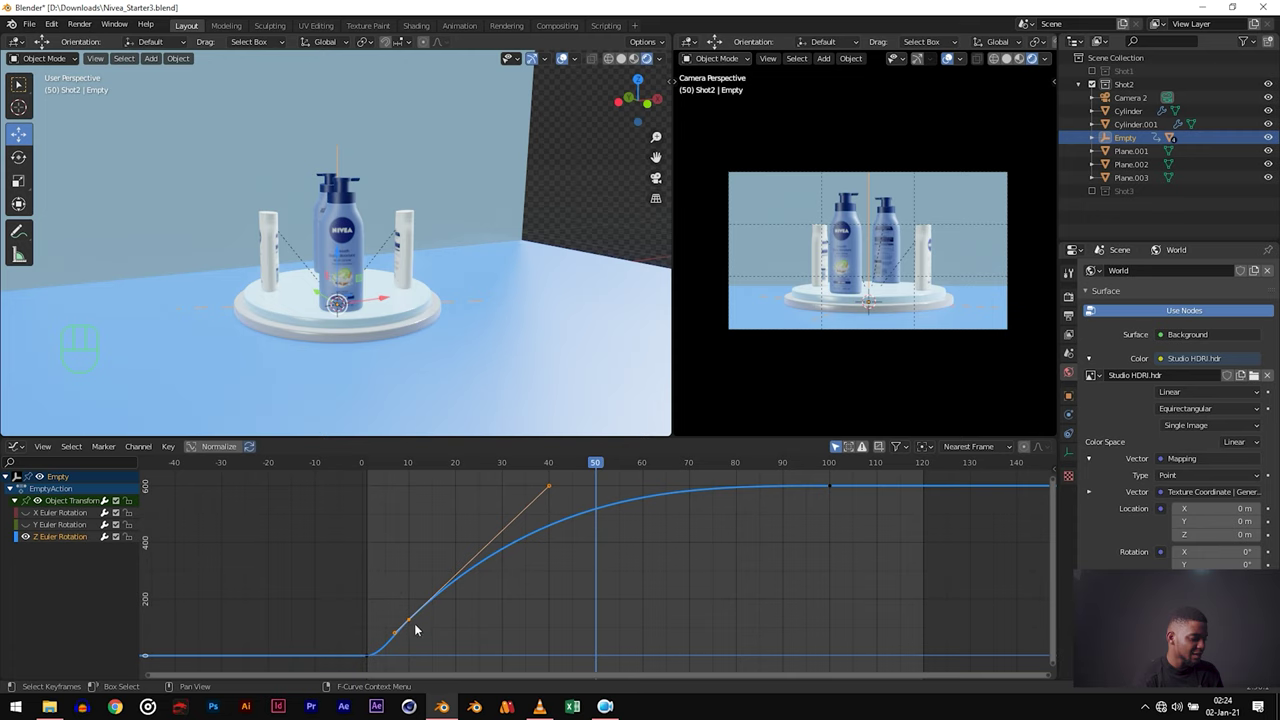
key(shift+d)
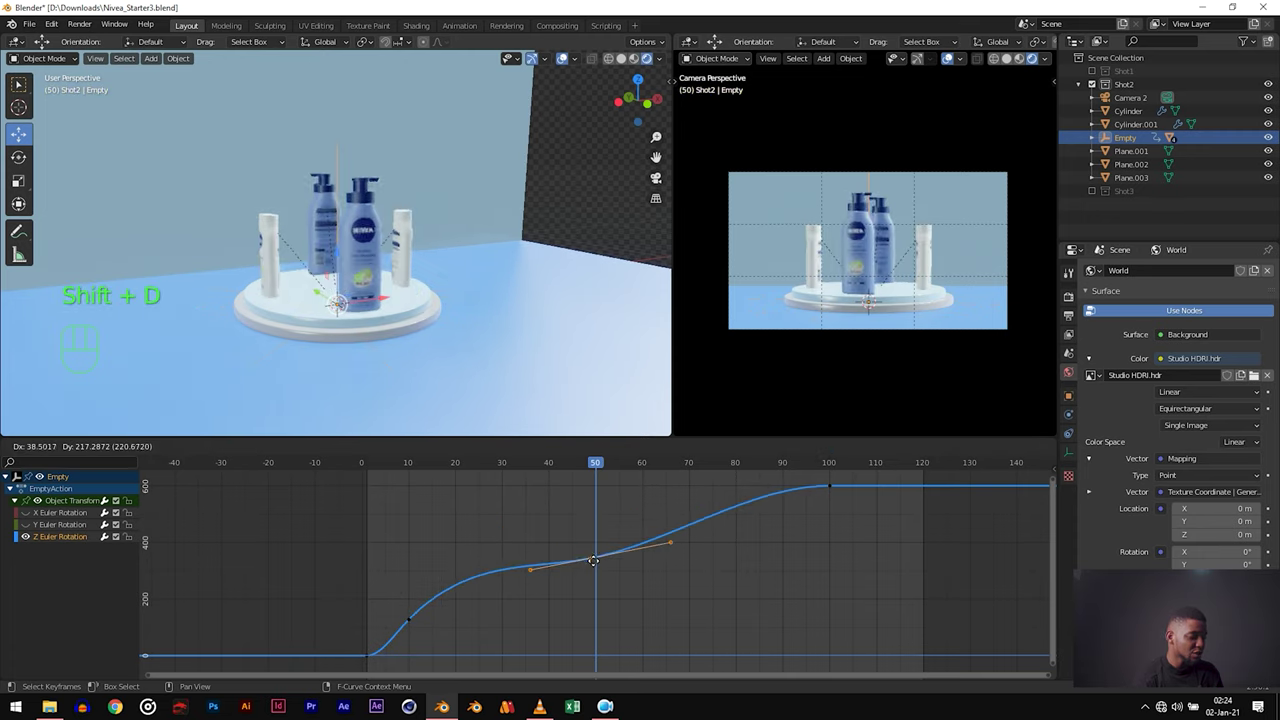
click(595, 597)
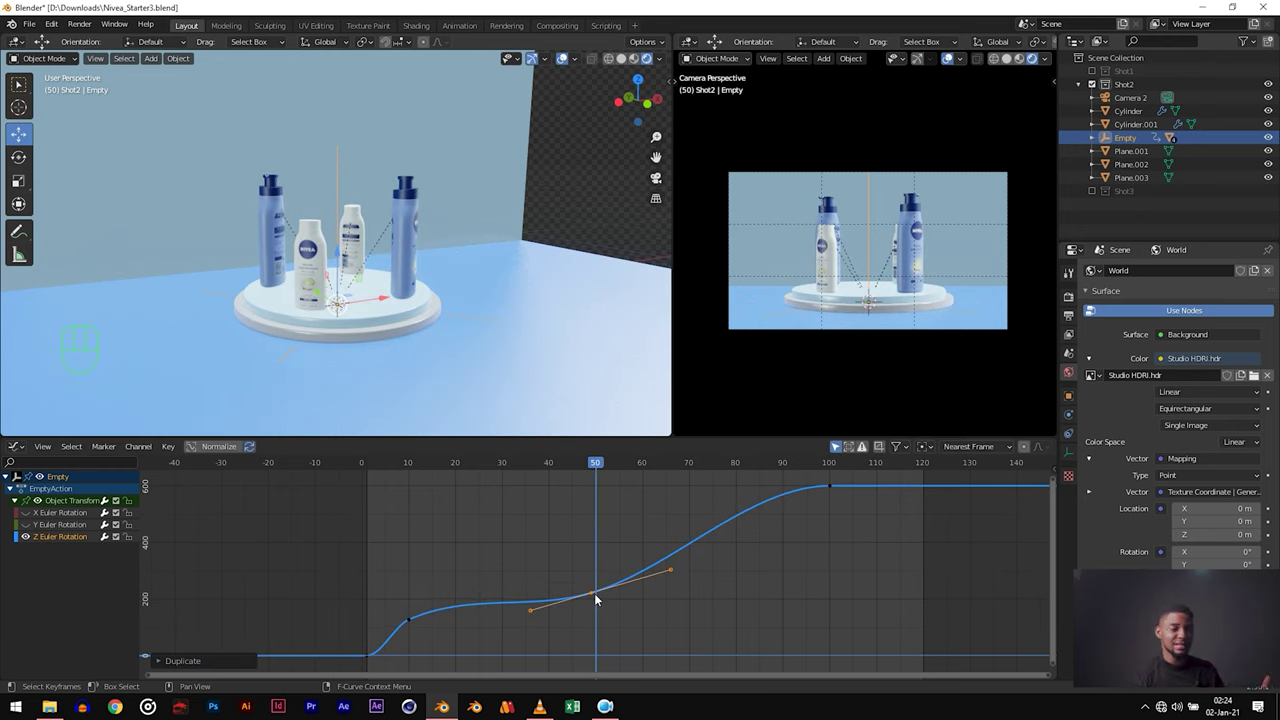
shift+drag(595, 597, 594, 613)
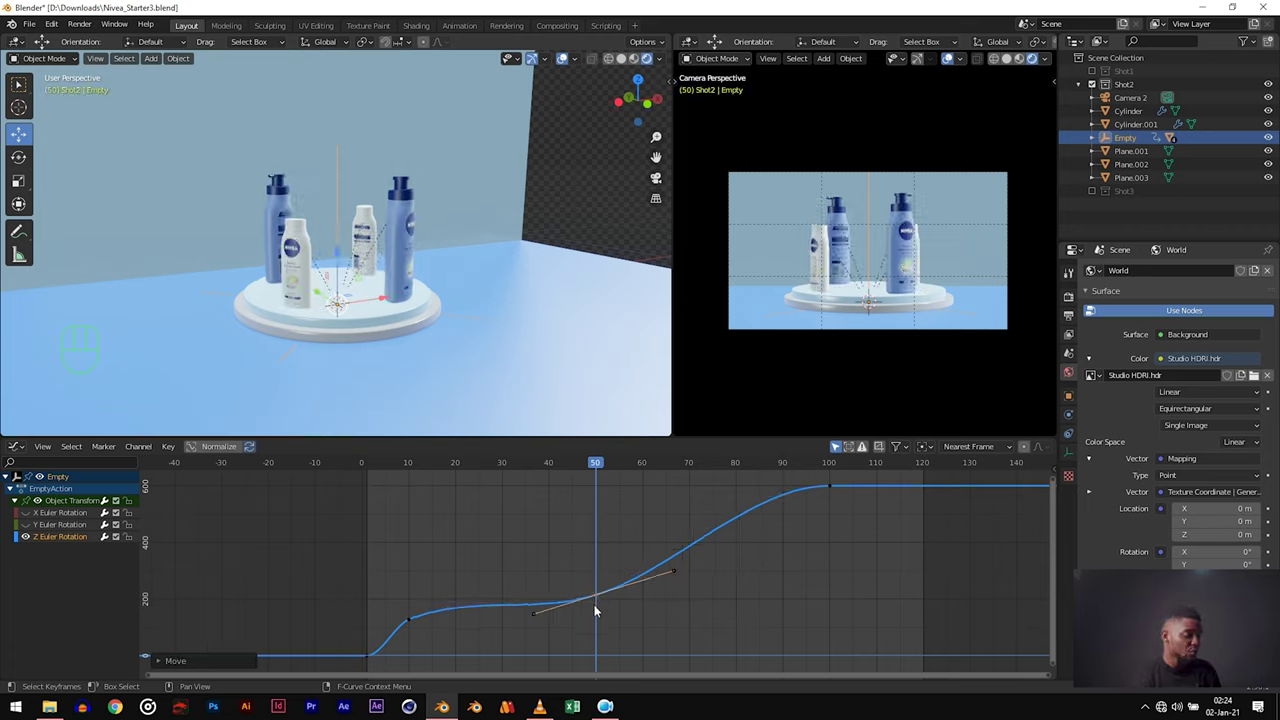
Step: Duplicate the frame 50 keyframe of the Z rotation curve to frame 60 at a value of about 350
key(shift+d)
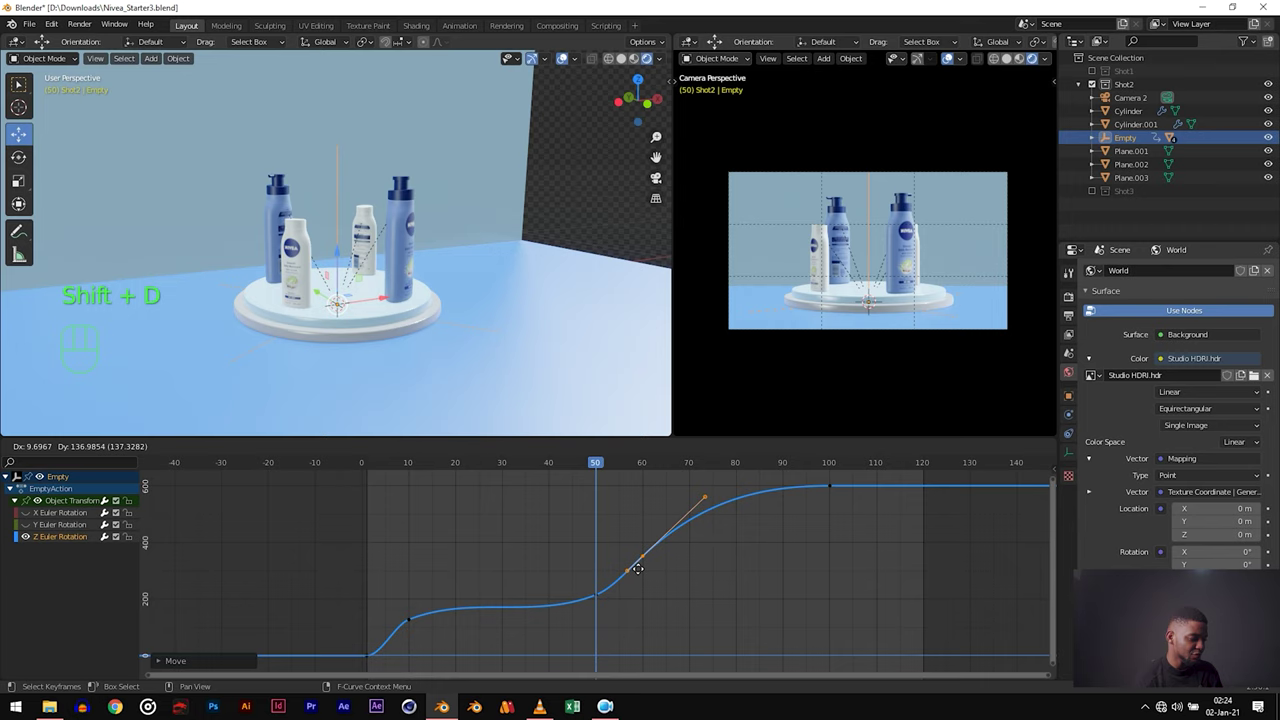
click(641, 569)
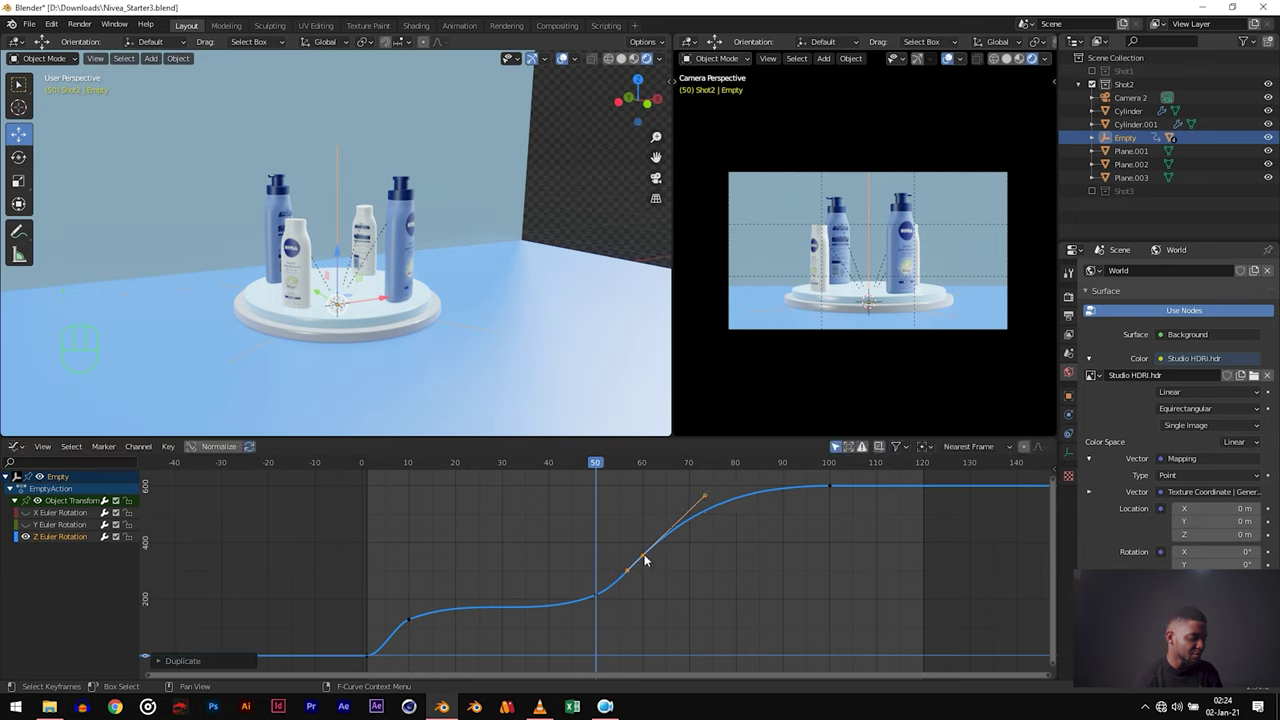
key(ctrl+z)
key(ctrl+z)
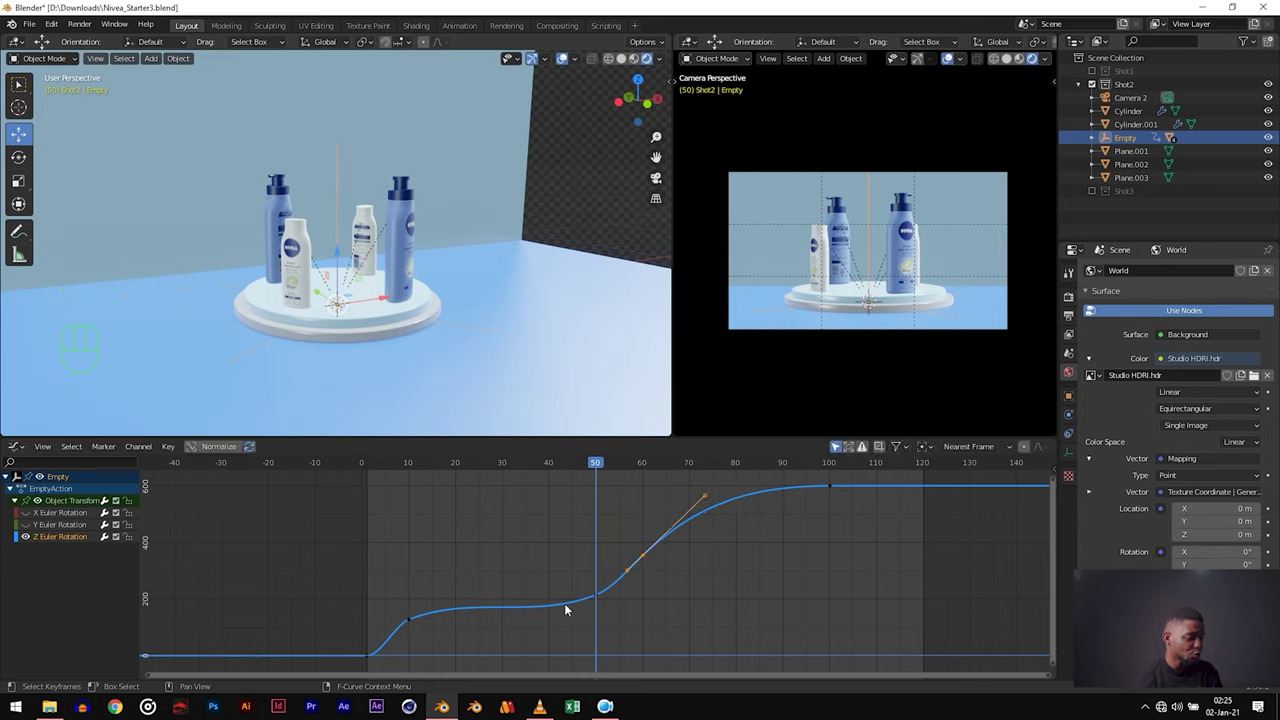
Step: Lower the Z rotation keyframe at frame 100 to about 450 and play the animation from the start
click(829, 487)
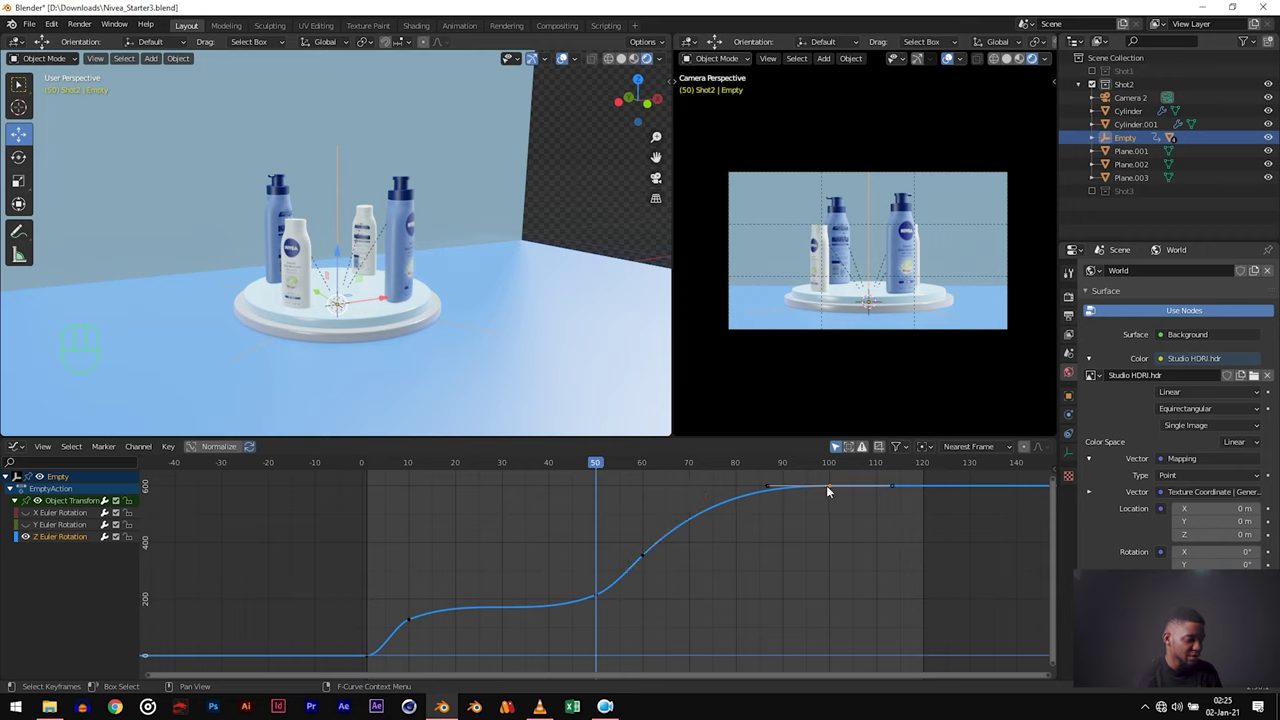
drag(826, 485, 829, 527)
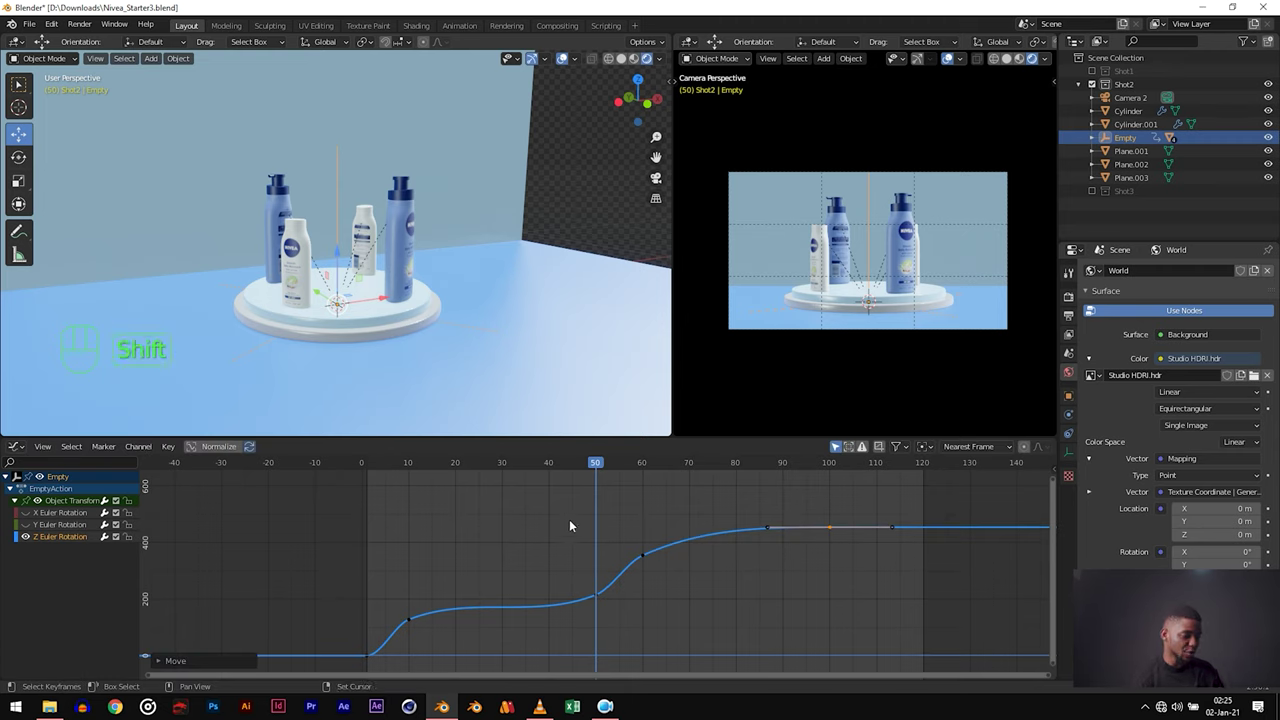
key(shift+Left)
key(space)
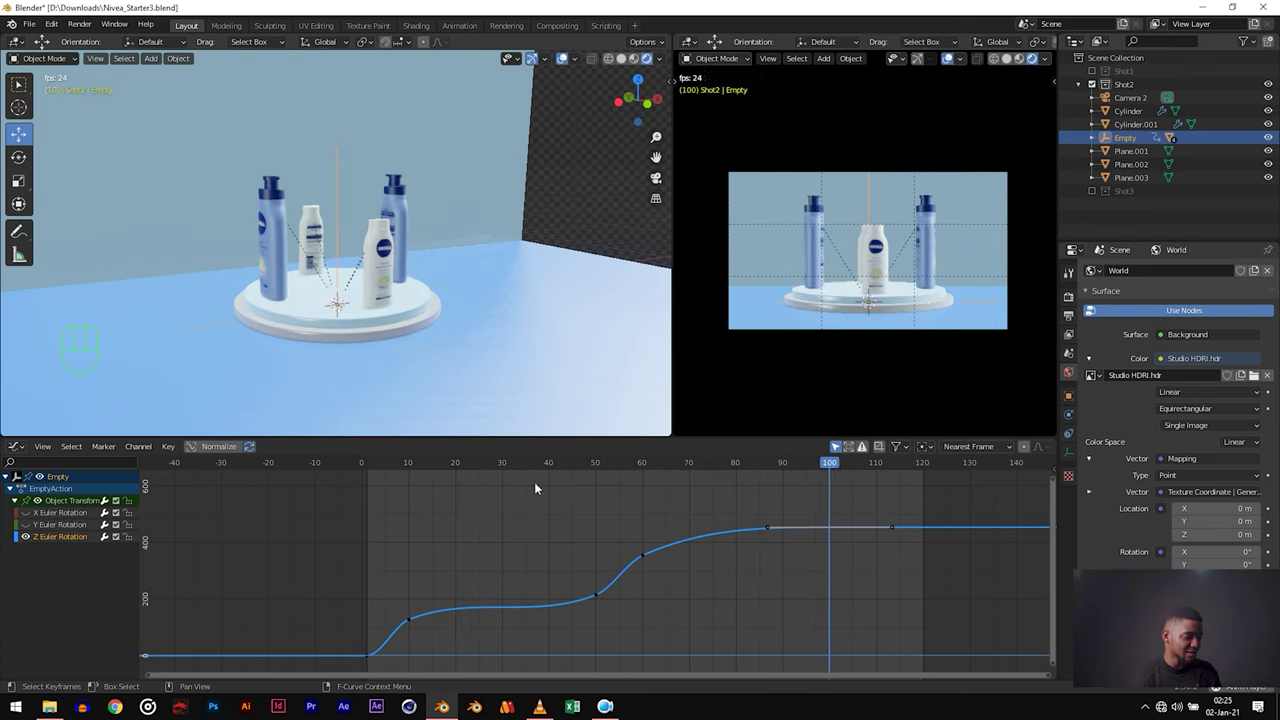
key(space)
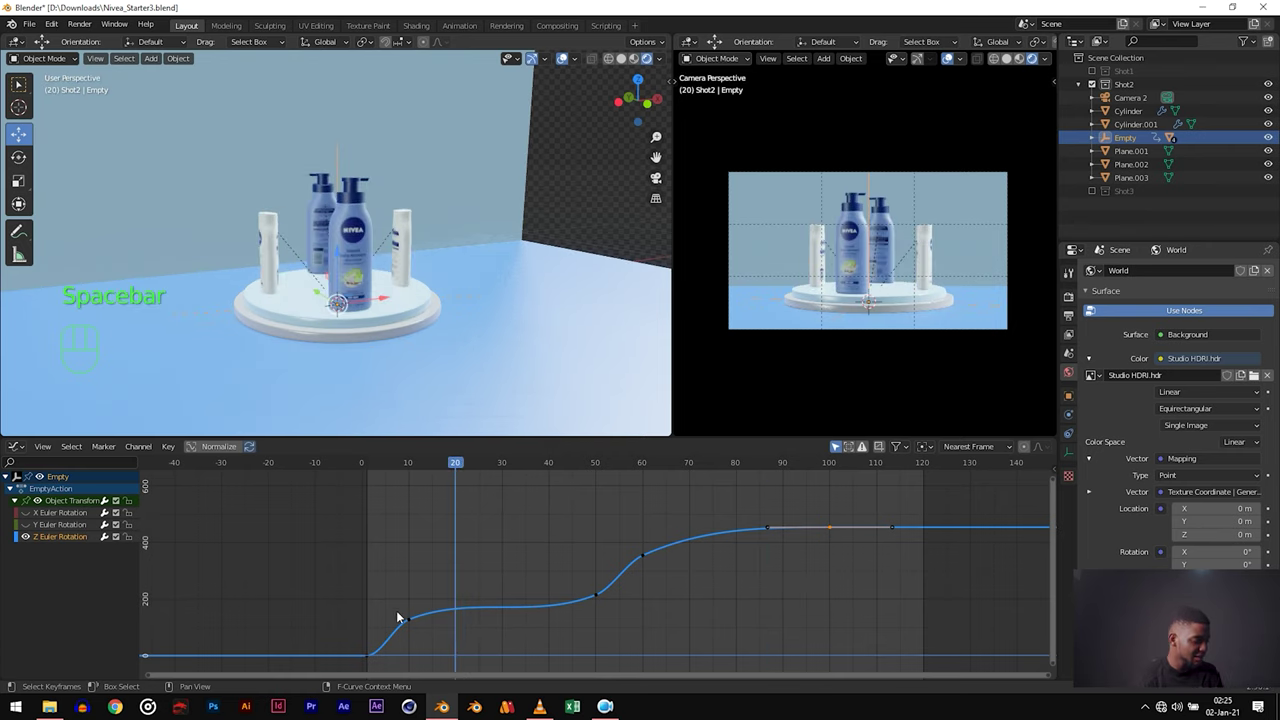
Step: Adjust the handles of the Z rotation keyframes at frames 10 and 50 to smooth the slow section between them
scroll(406, 620, up, 1)
click(433, 615)
drag(447, 606, 337, 643)
click(594, 599)
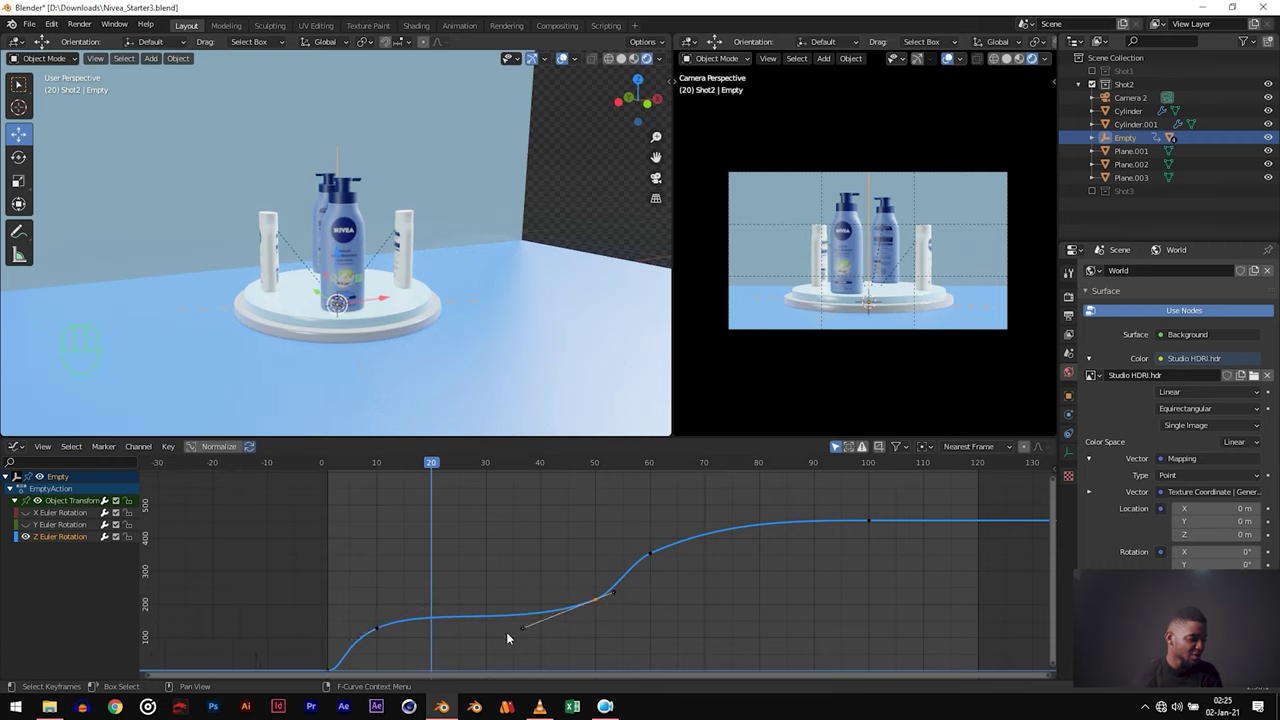
drag(618, 597, 624, 594)
Step: Reshape the frame 60 keyframe's handles, extending the outgoing one almost horizontally to about frame 88
click(650, 552)
drag(677, 529, 660, 472)
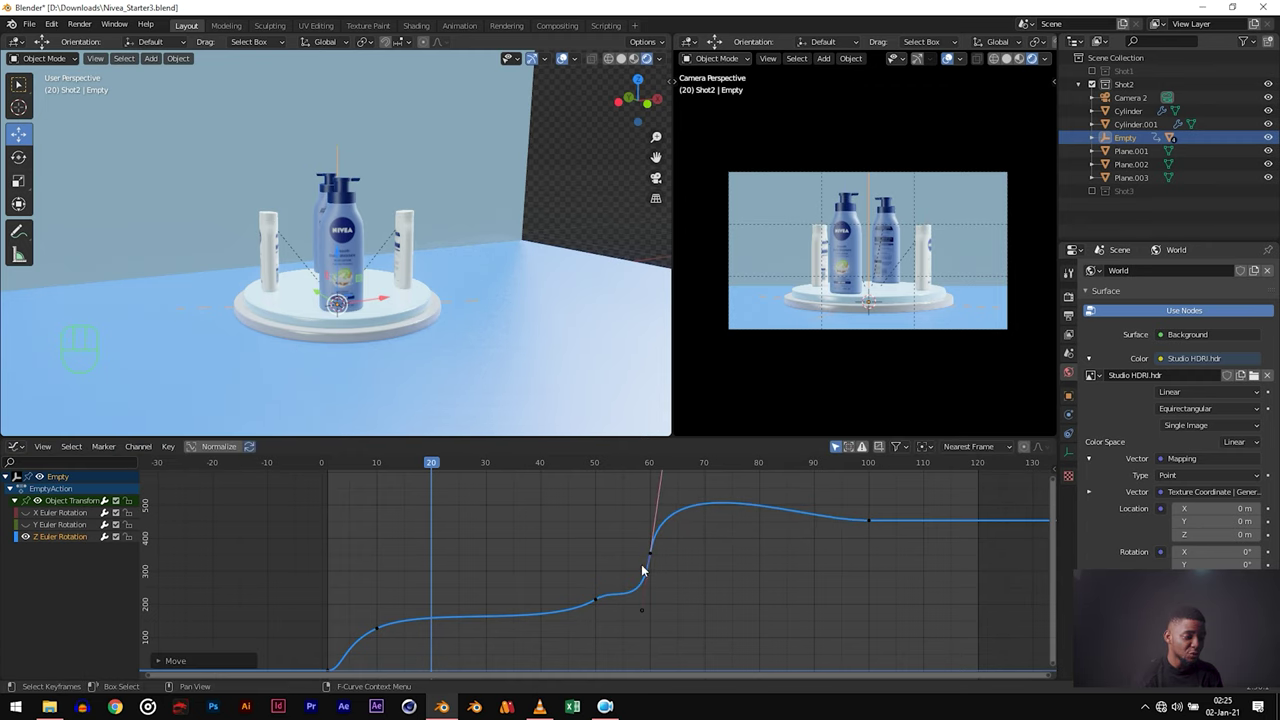
scroll(667, 546, down, 2)
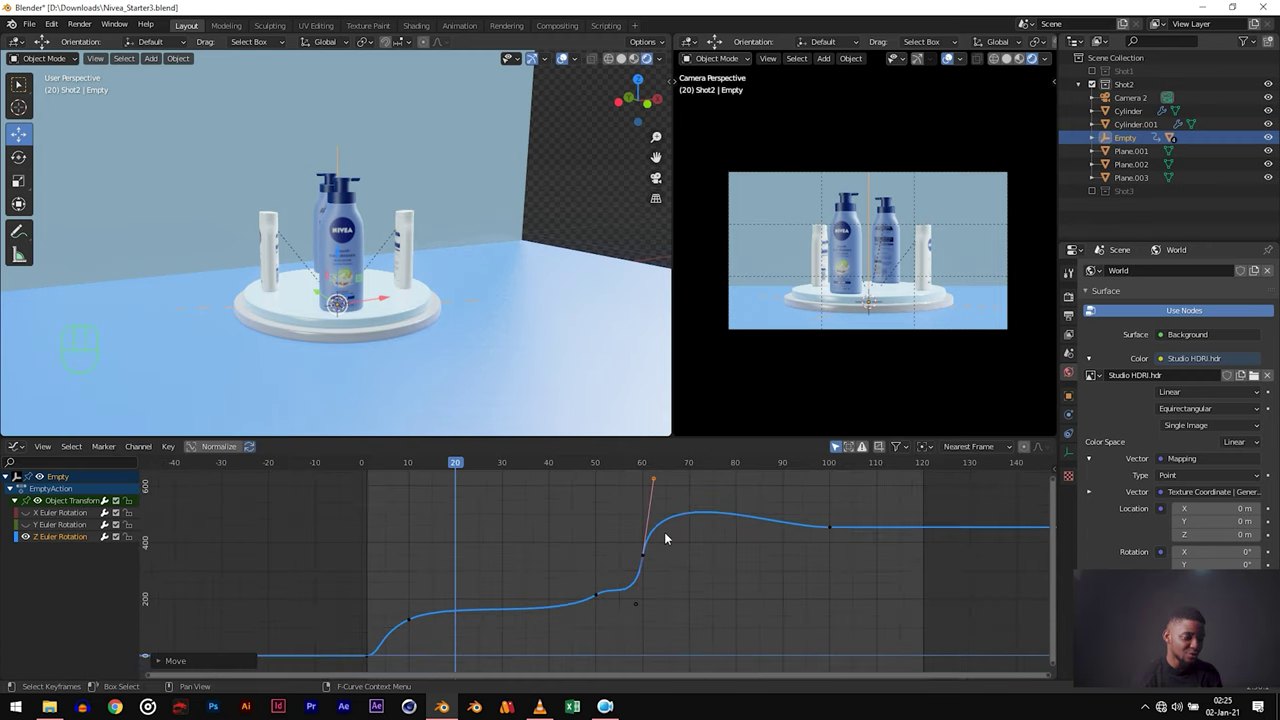
drag(649, 489, 763, 553)
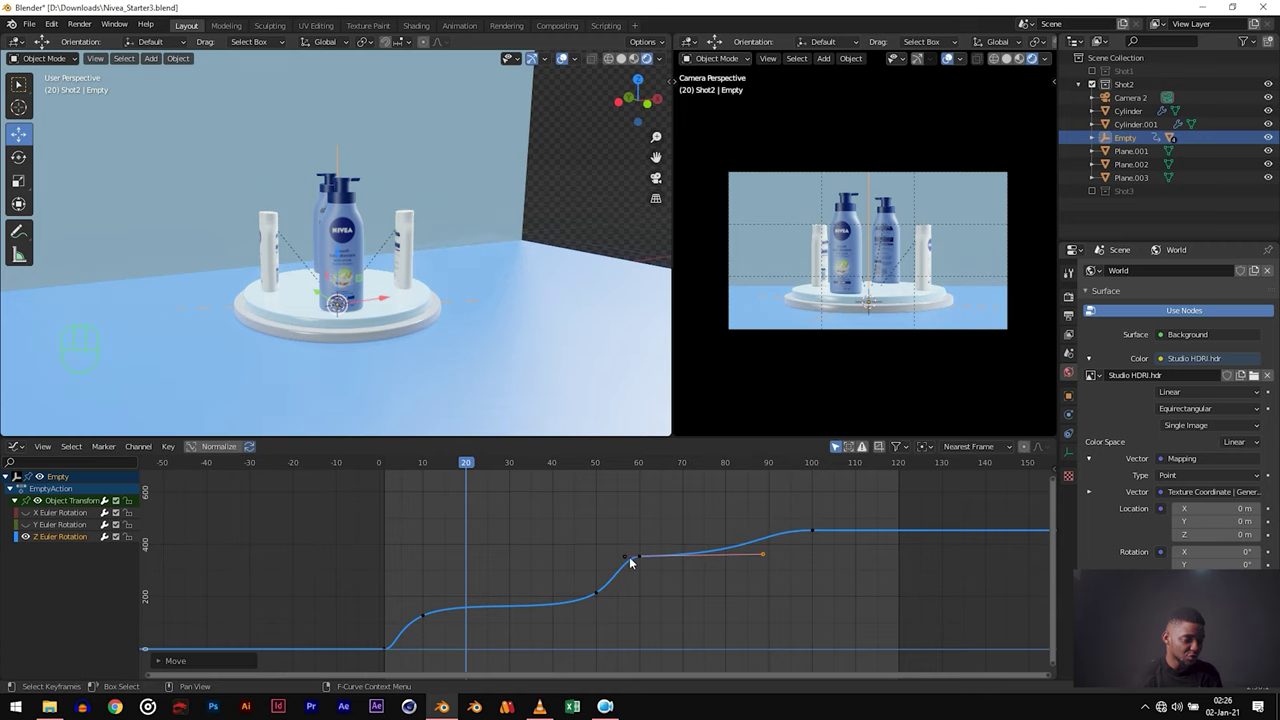
Step: Undo the horizontal handle extension at frame 60, pull its outgoing handle in to about frame 64, and play the animation from near the start
key(ctrl+z)
drag(654, 494, 652, 545)
scroll(453, 524, down, 1)
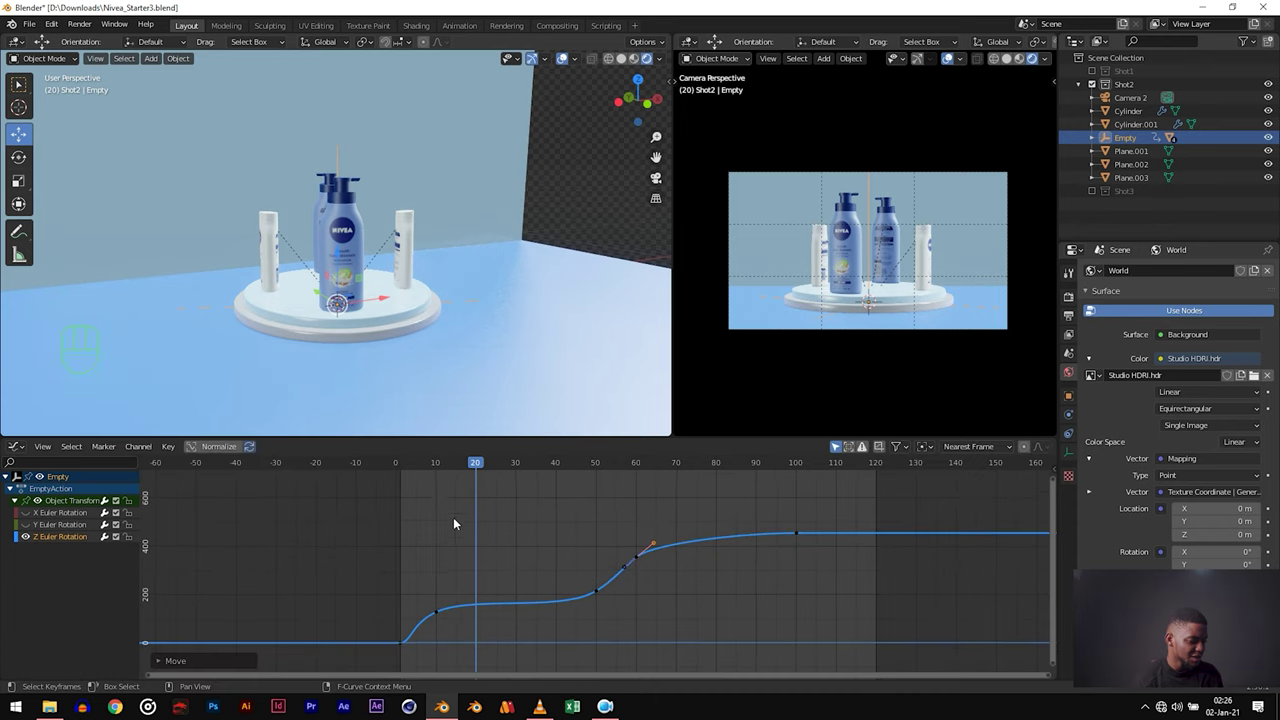
click(411, 462)
key(space)
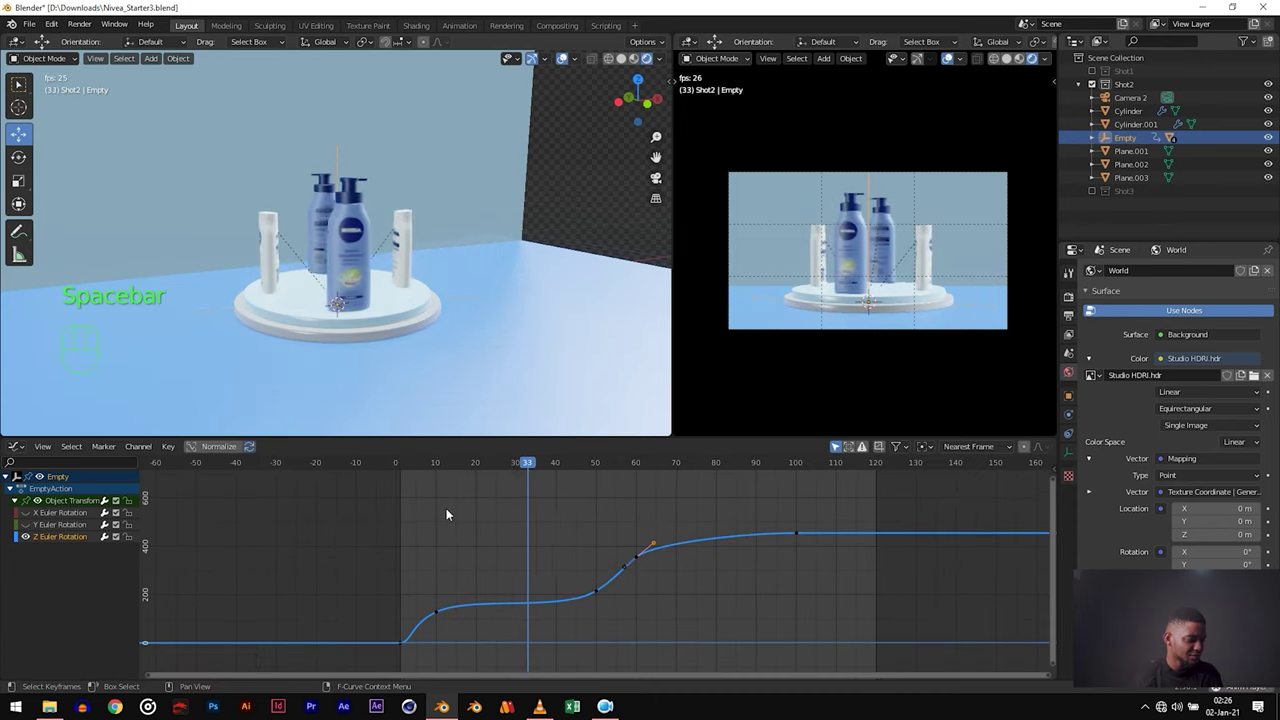
key(space)
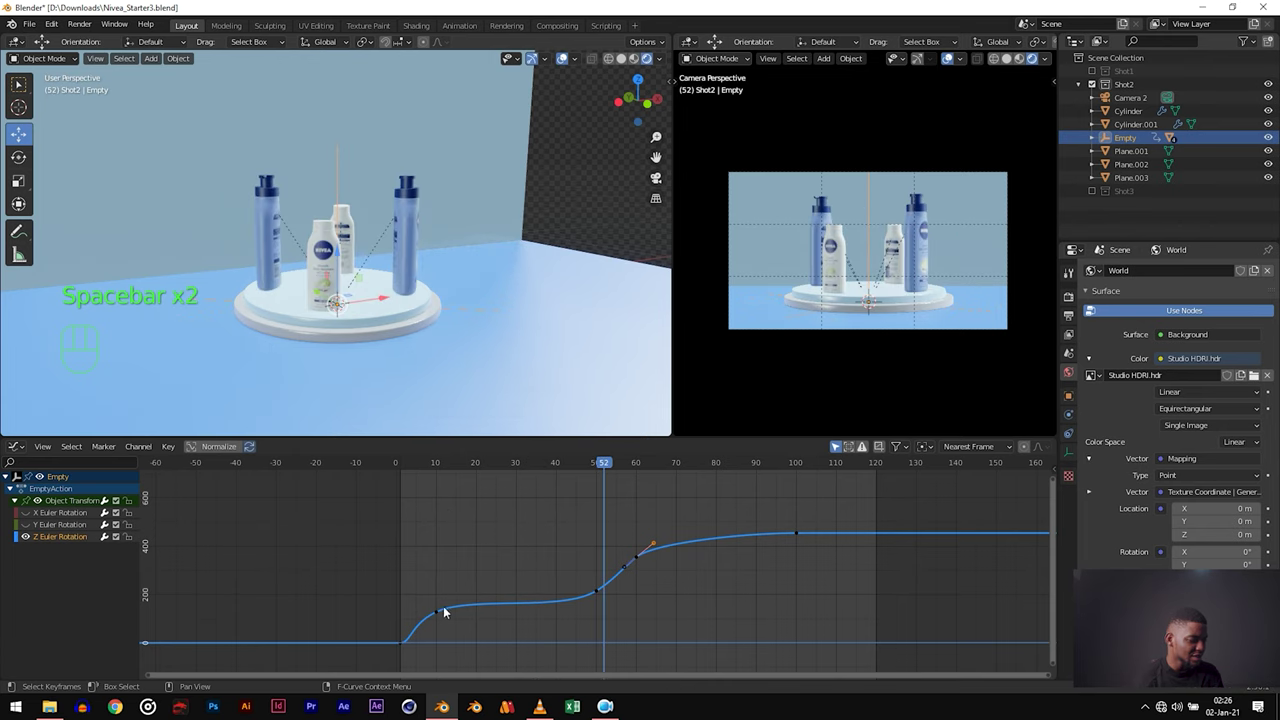
Step: Raise the Z rotation keyframe at frame 50 to about 250 and replay the animation from near the start
click(597, 592)
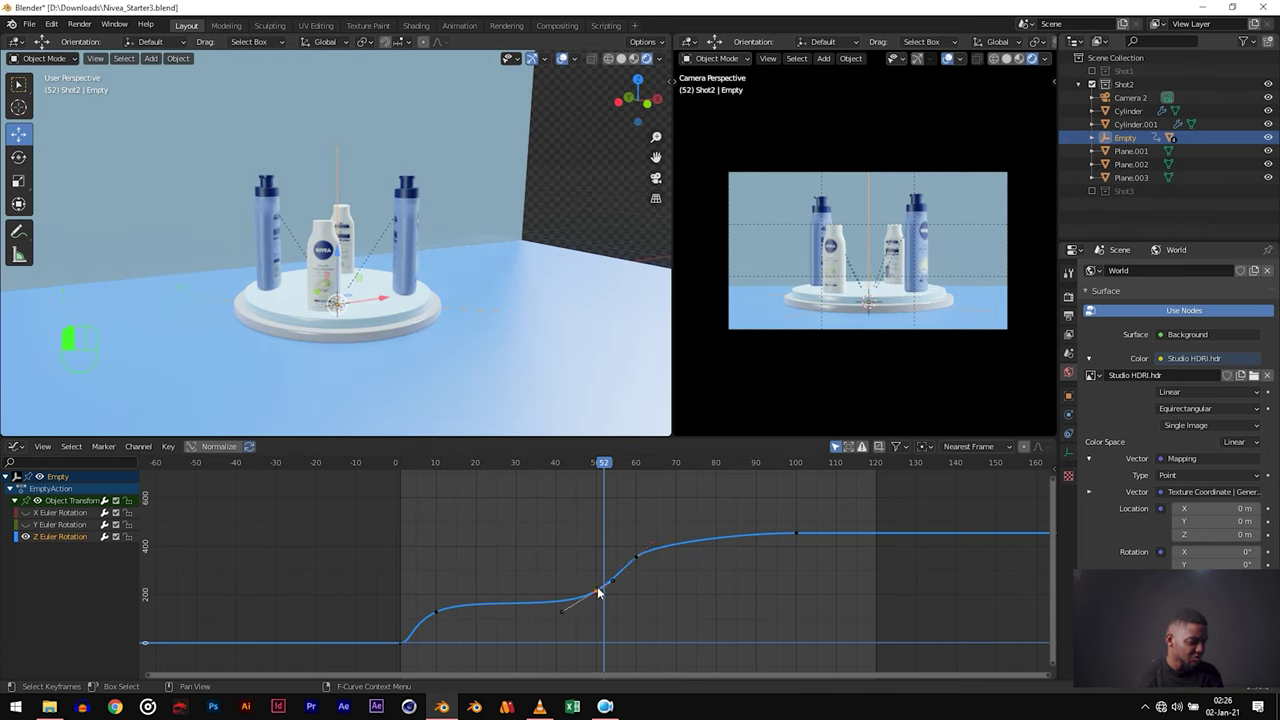
drag(597, 592, 597, 581)
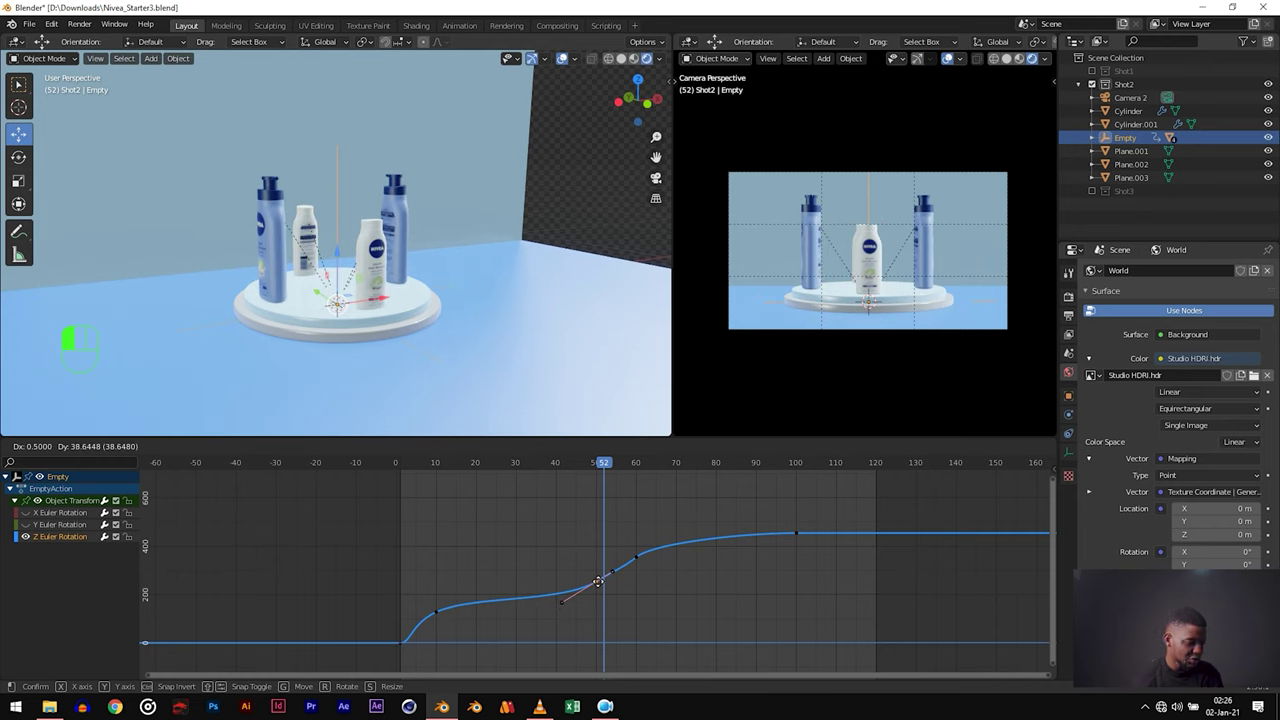
click(597, 581)
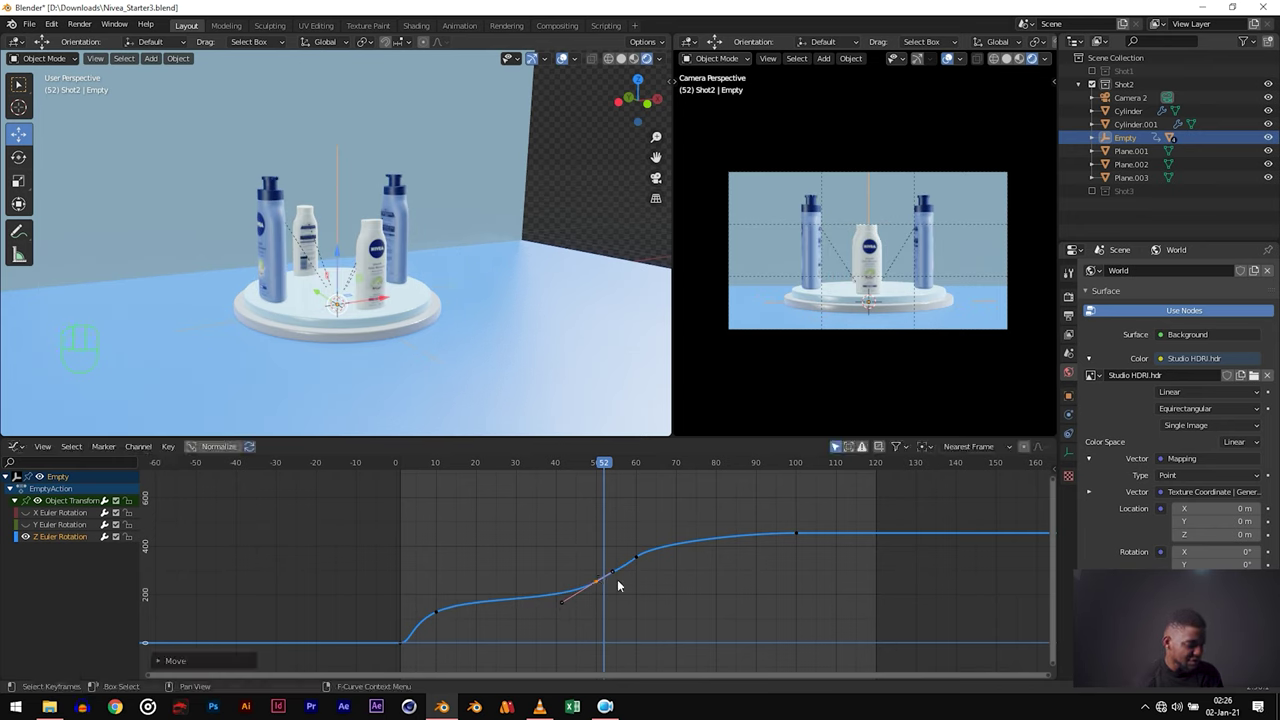
click(405, 463)
key(space)
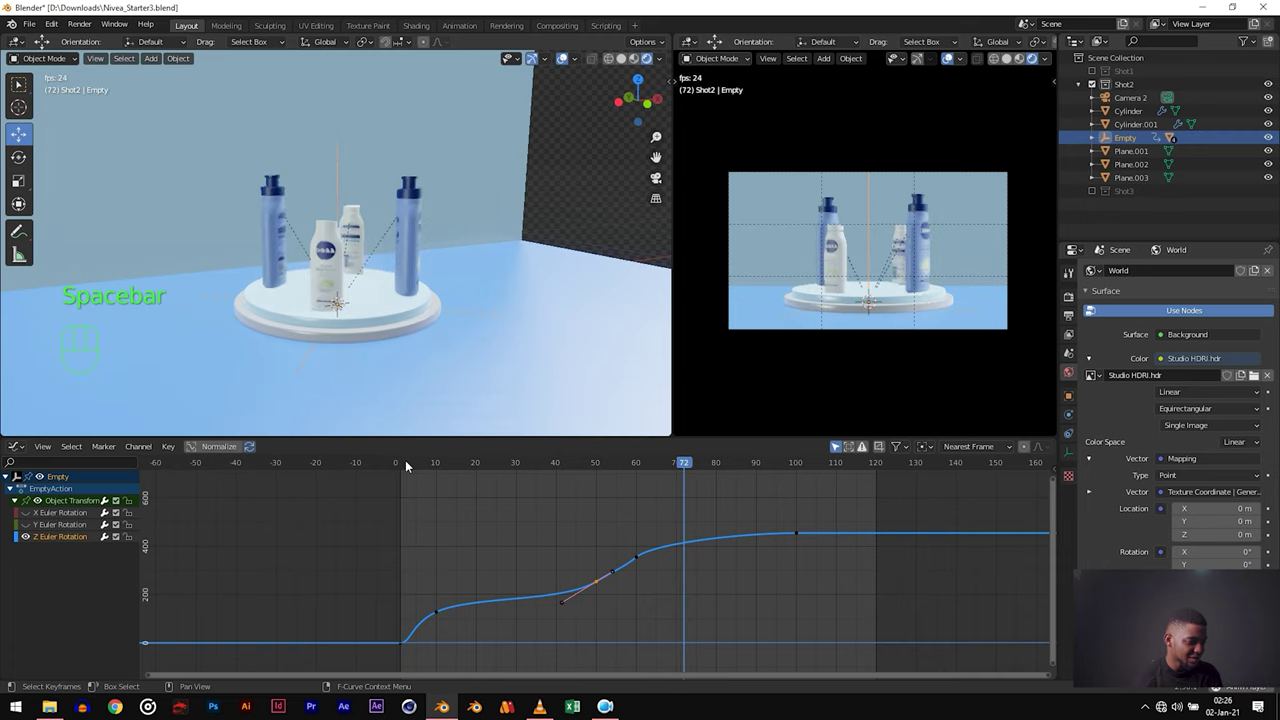
key(space)
Step: Replay the animation from about frame 52, then raise the frame 60 keyframe of the Z rotation curve by about 63
click(638, 563)
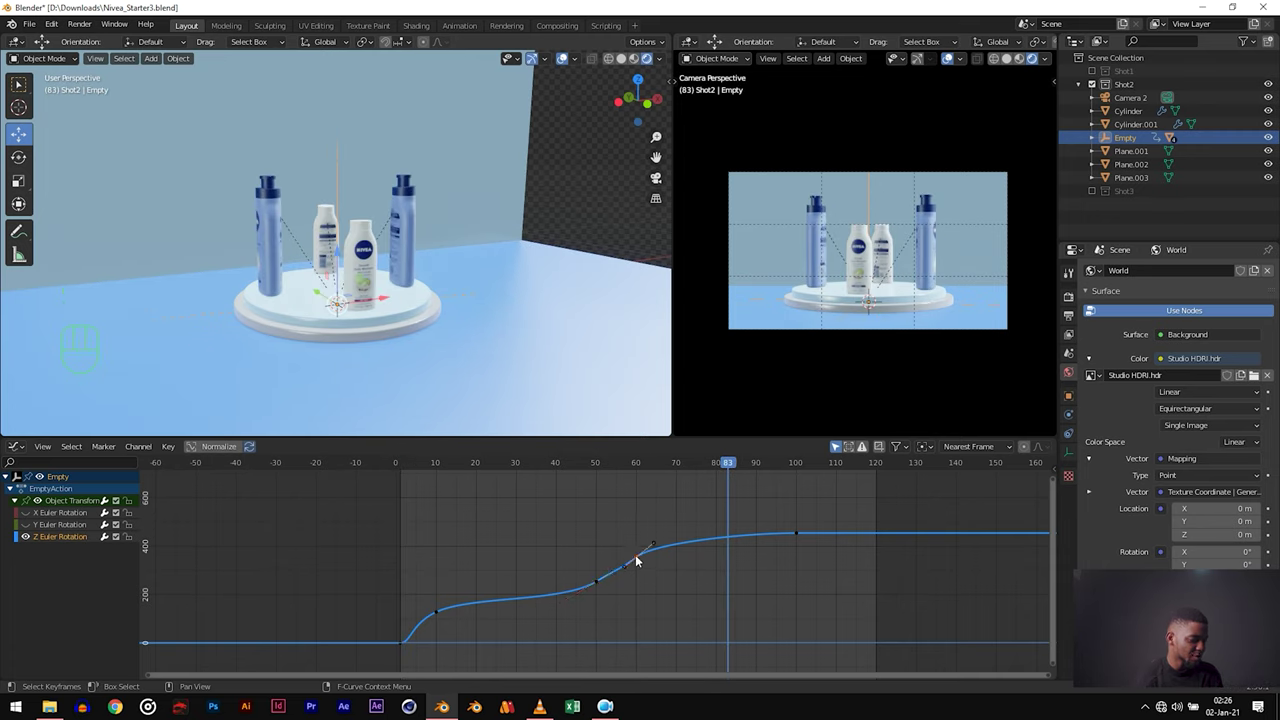
click(604, 464)
key(space)
key(space)
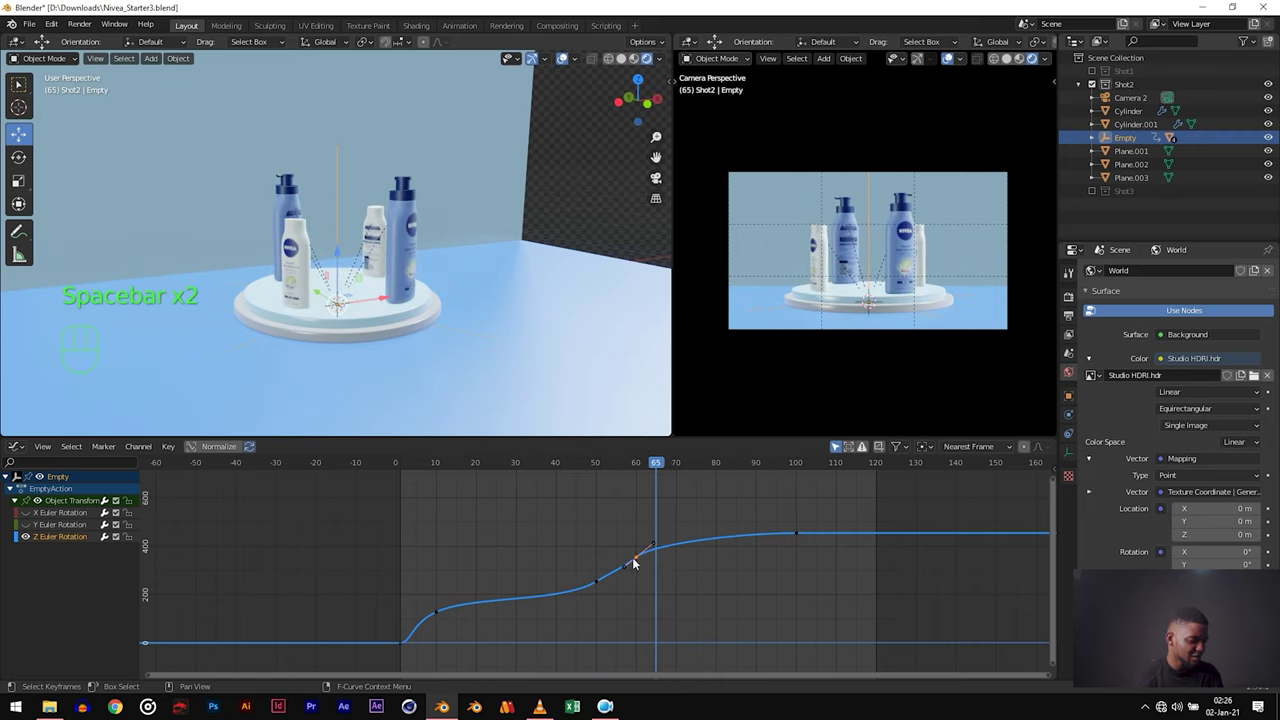
key(g)
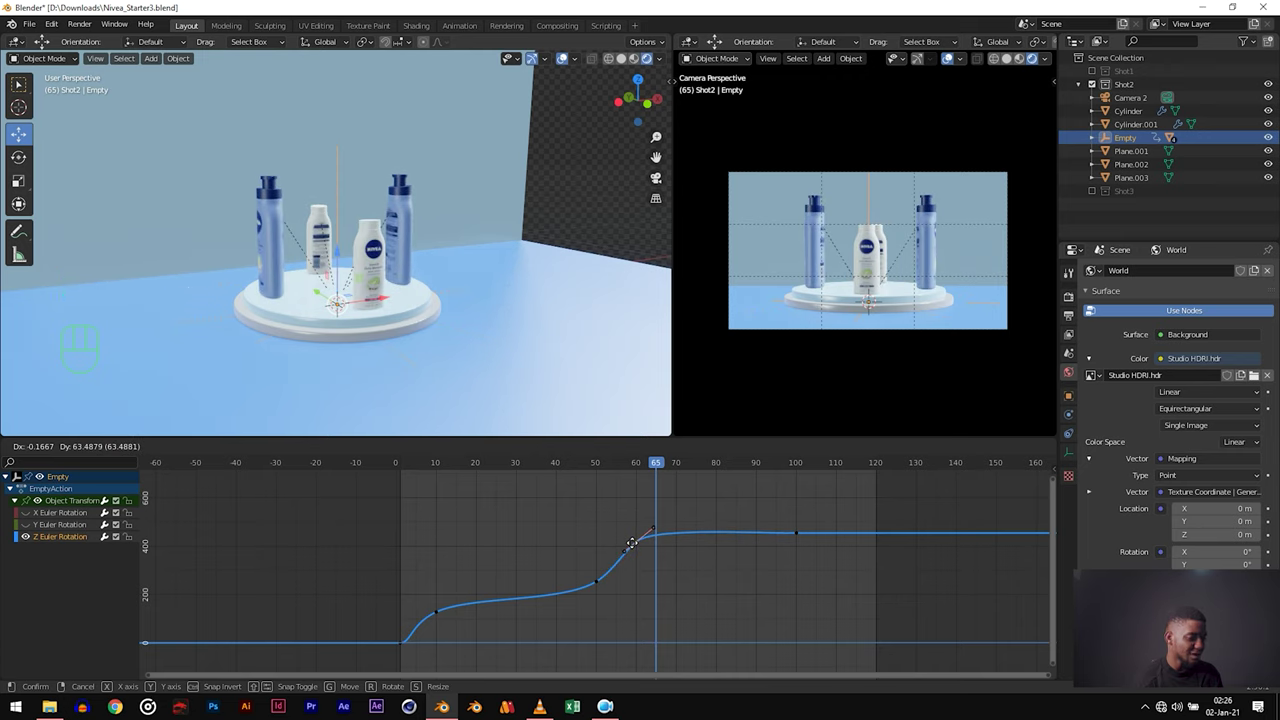
Step: Raise the Z Euler Rotation keyframe at frame 60 to about 420, and the frame 10 and 50 keyframes together to about 160 and 285
click(631, 543)
drag(428, 588, 630, 609)
drag(606, 557, 431, 614)
key(g)
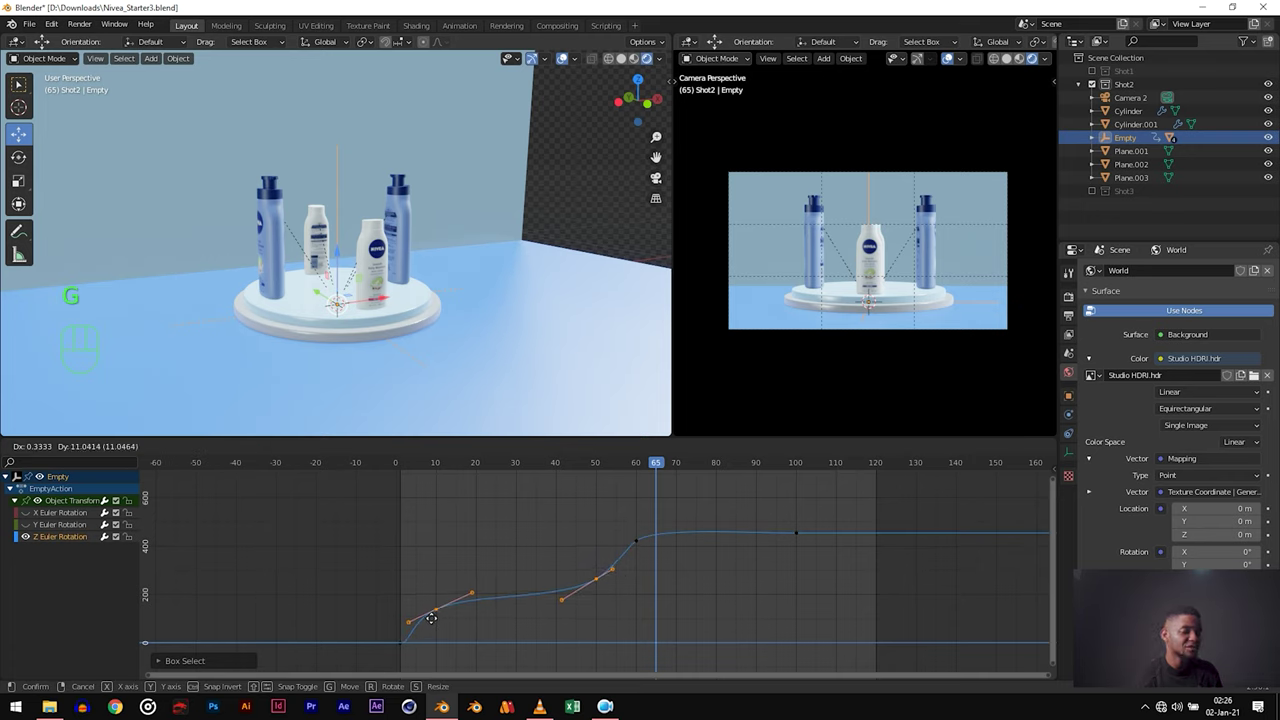
click(432, 619)
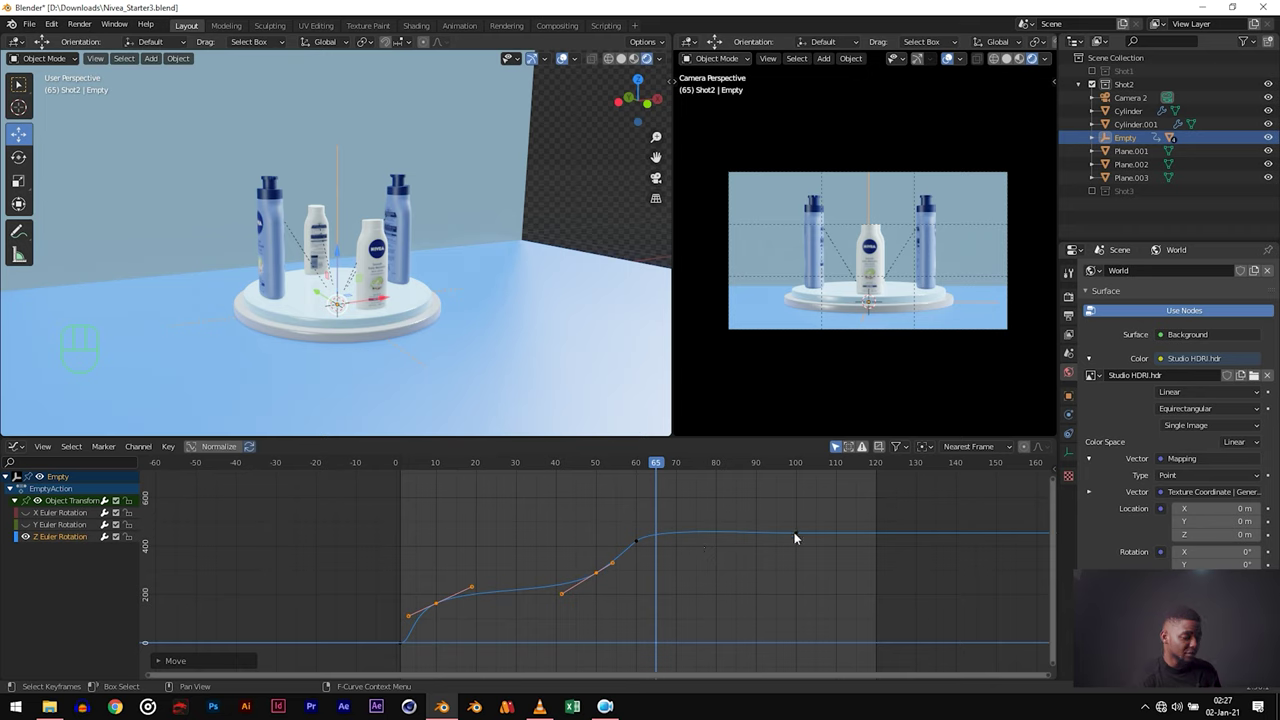
Step: Raise the frame 100 keyframe of the Z rotation curve to about 550 and play the animation from the start
drag(796, 536, 796, 509)
click(401, 461)
key(space)
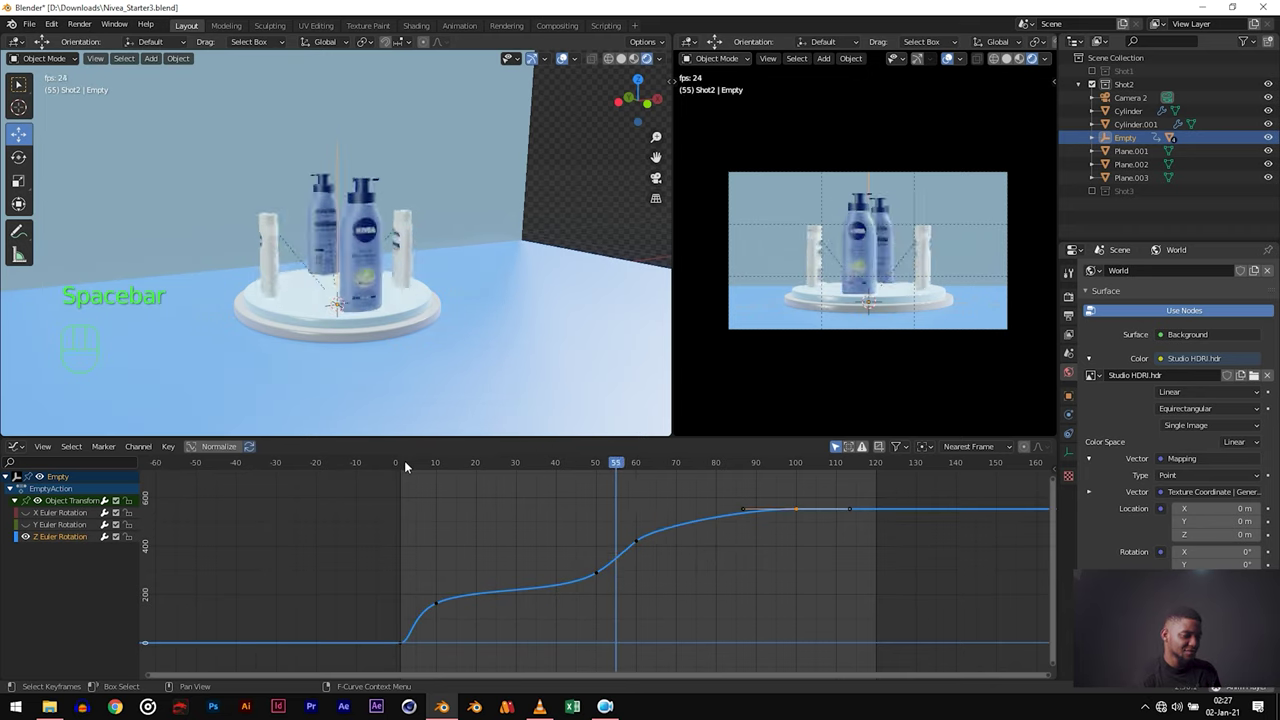
key(space)
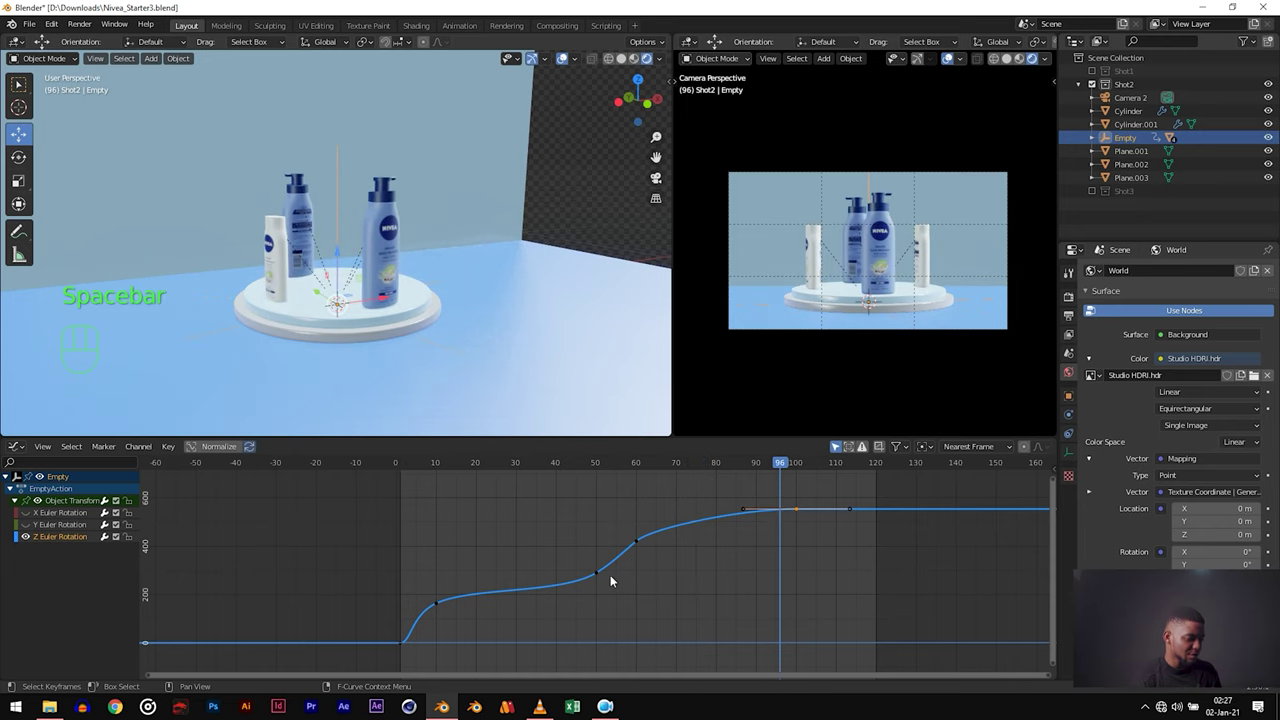
Step: Shift the frame 50 keyframe to frame 51 at about 315 and shorten the incoming handles of the frame 51 and frame 100 keyframes
drag(601, 577, 546, 581)
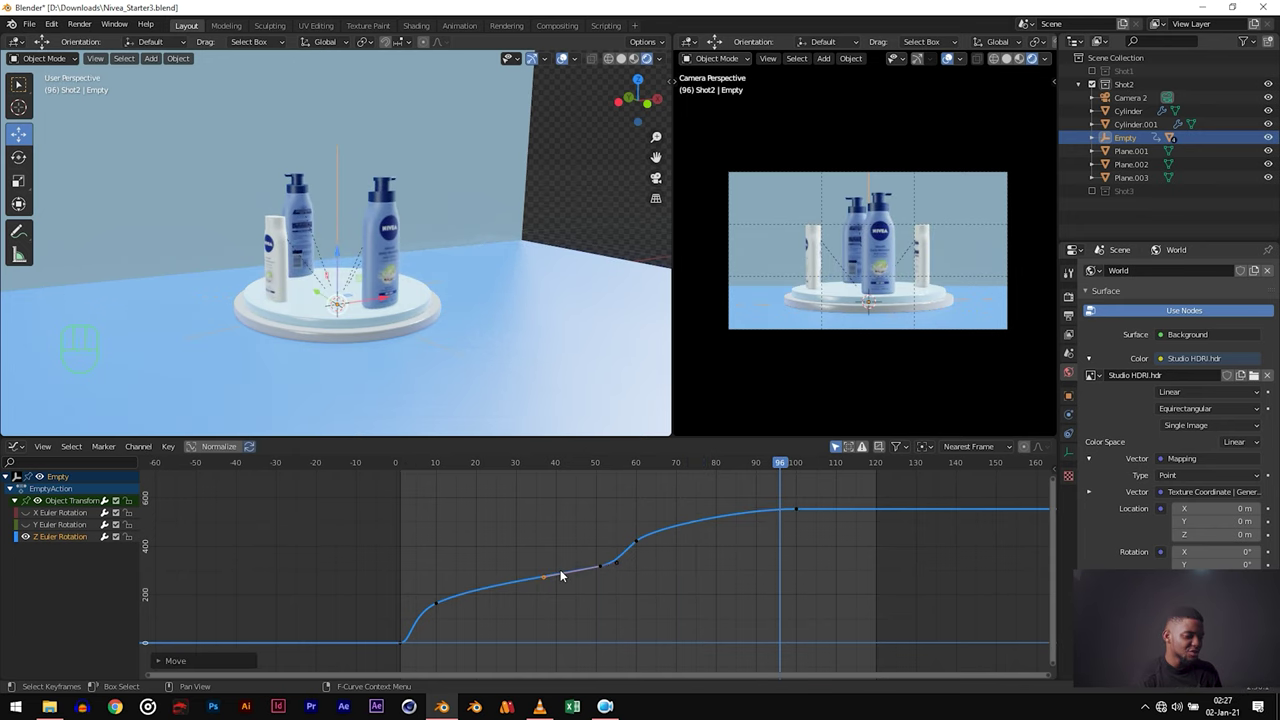
scroll(548, 589, up, 2)
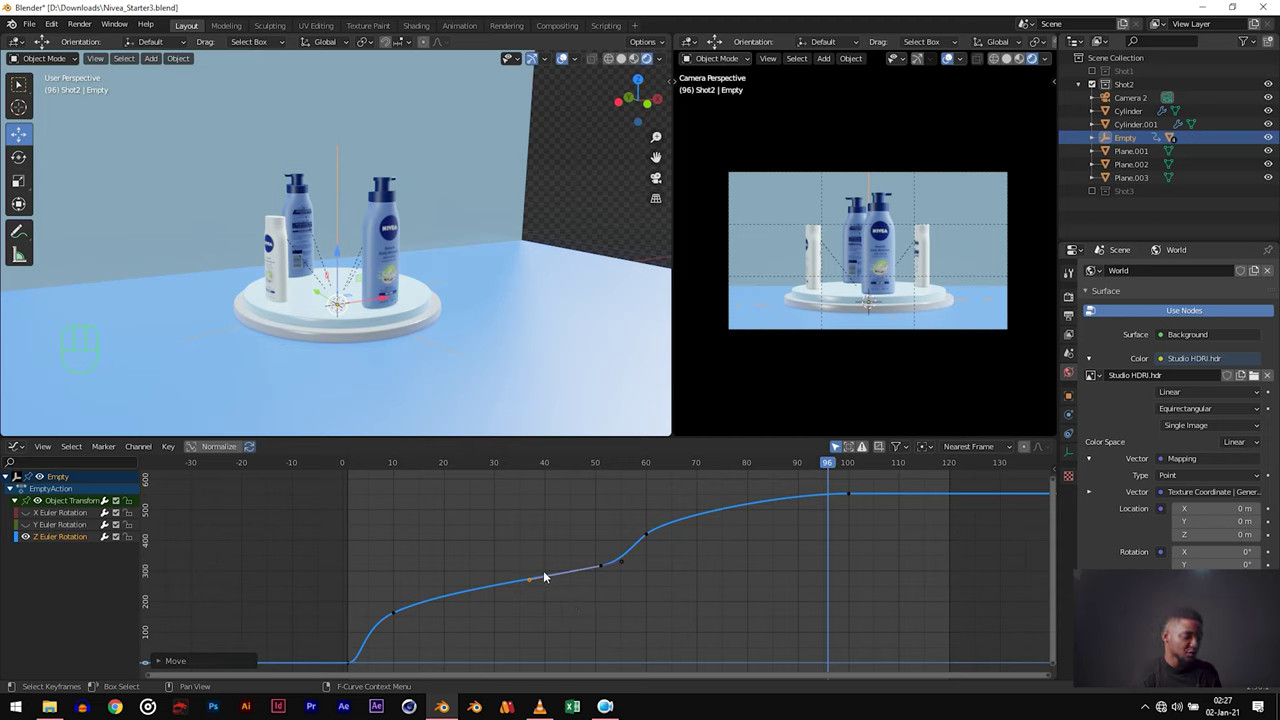
click(650, 537)
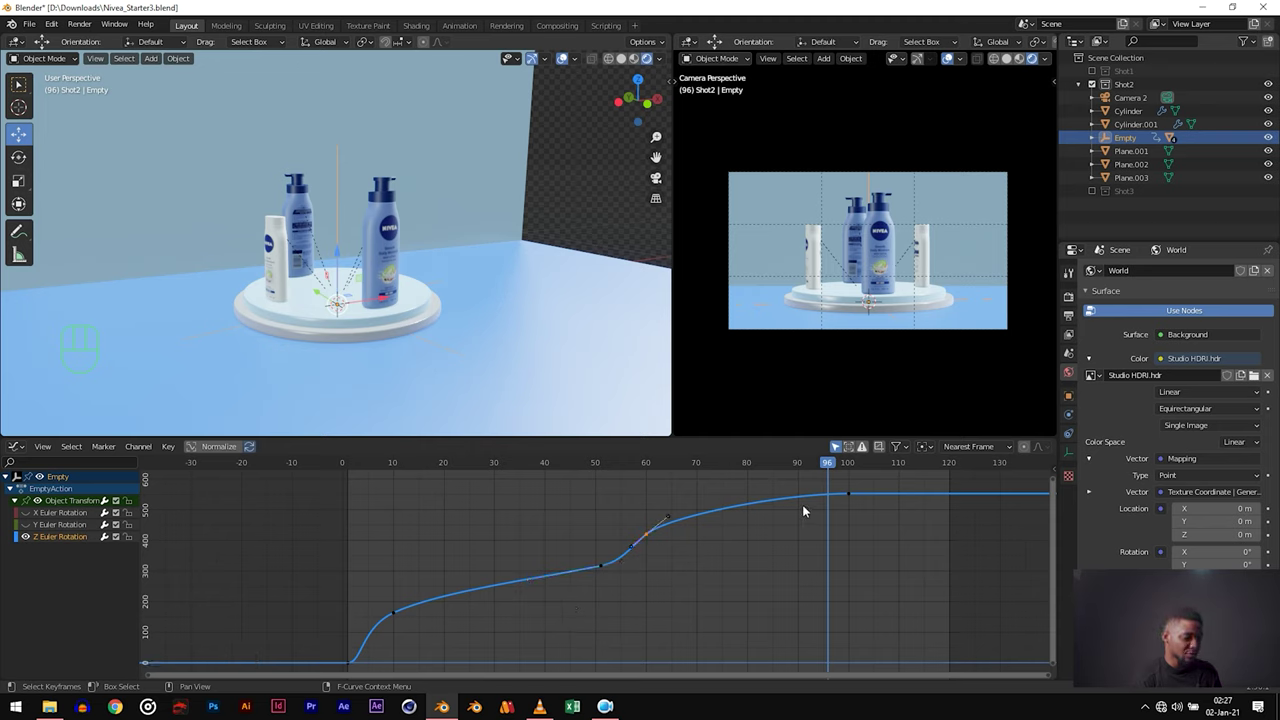
click(849, 494)
drag(786, 497, 803, 497)
click(601, 567)
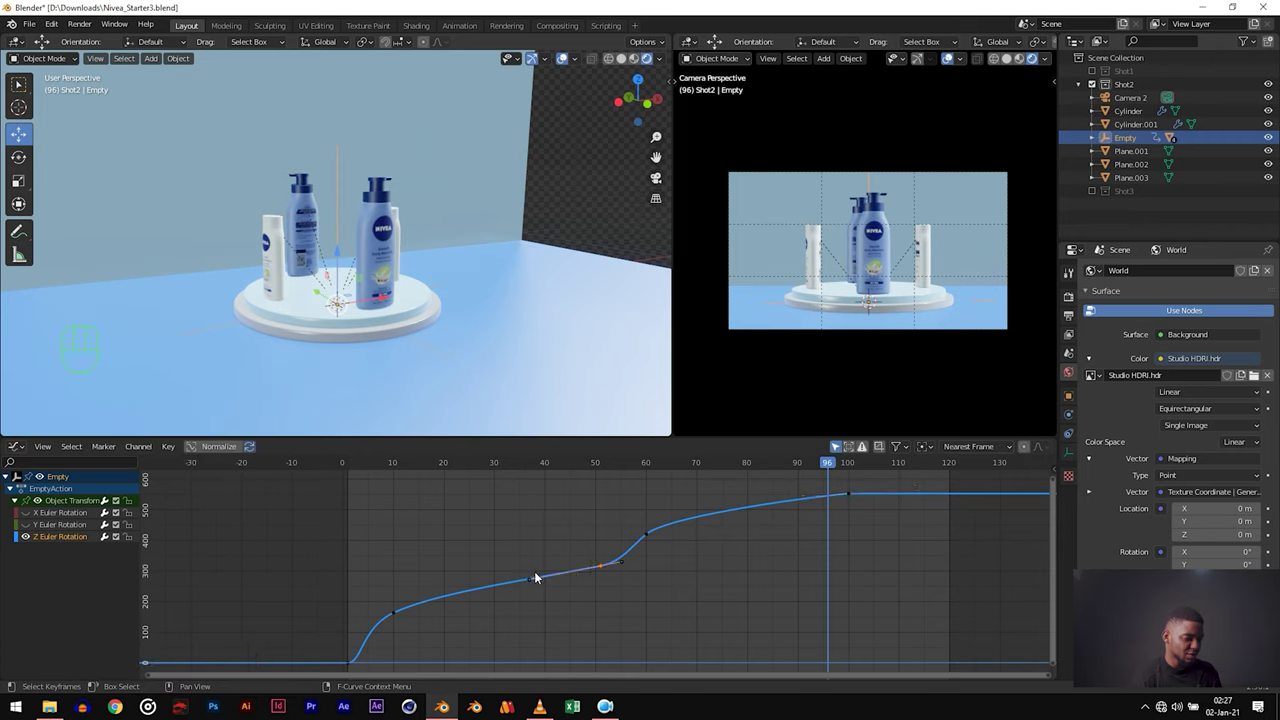
drag(531, 579, 569, 572)
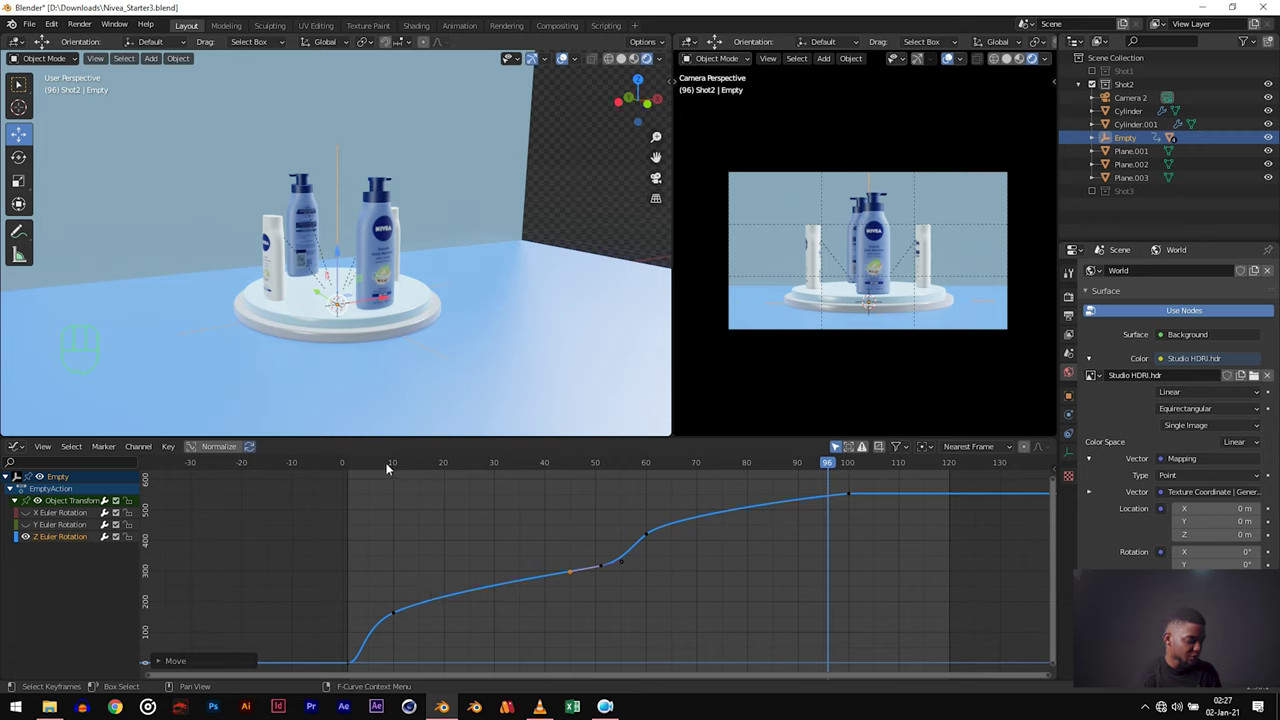
Step: Play the animation from frame 1 and extend the outgoing handle of the frame 10 keyframe to about frame 21
click(351, 472)
key(space)
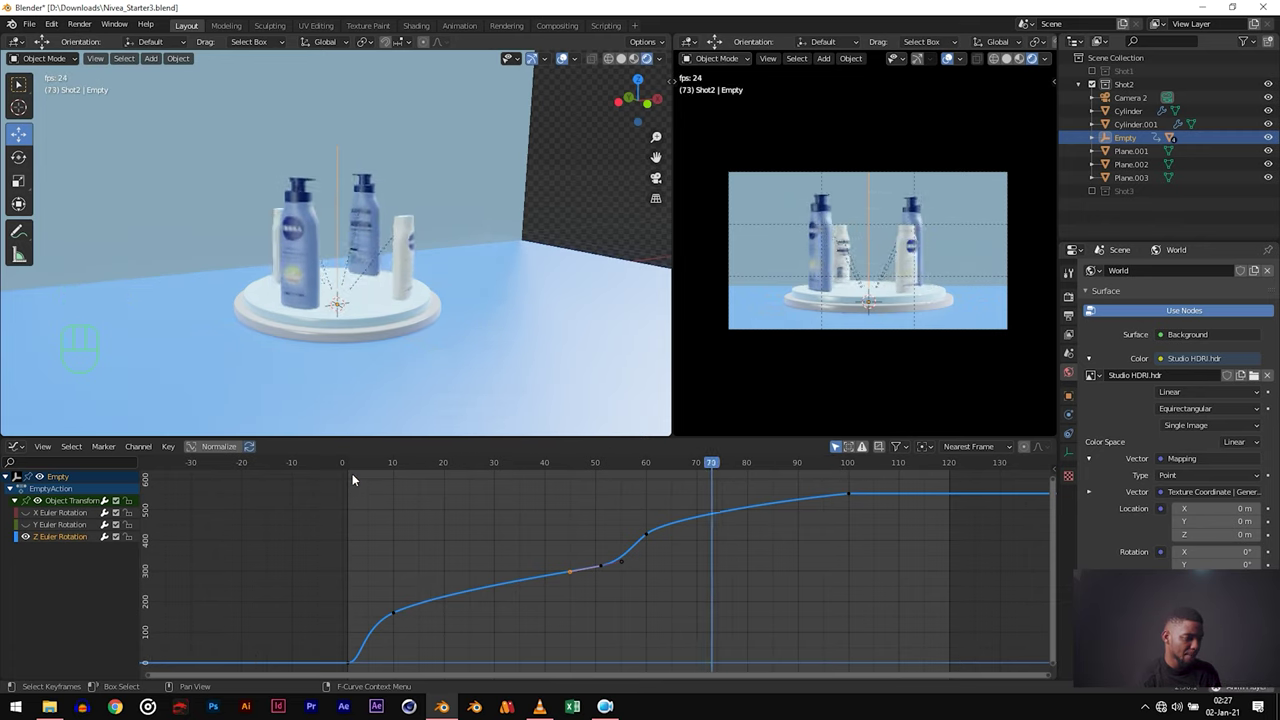
key(space)
click(393, 612)
Step: Scrub through the bottle rotation and shift the frame 10 keyframe to frame 11 at a value of about 155
click(349, 474)
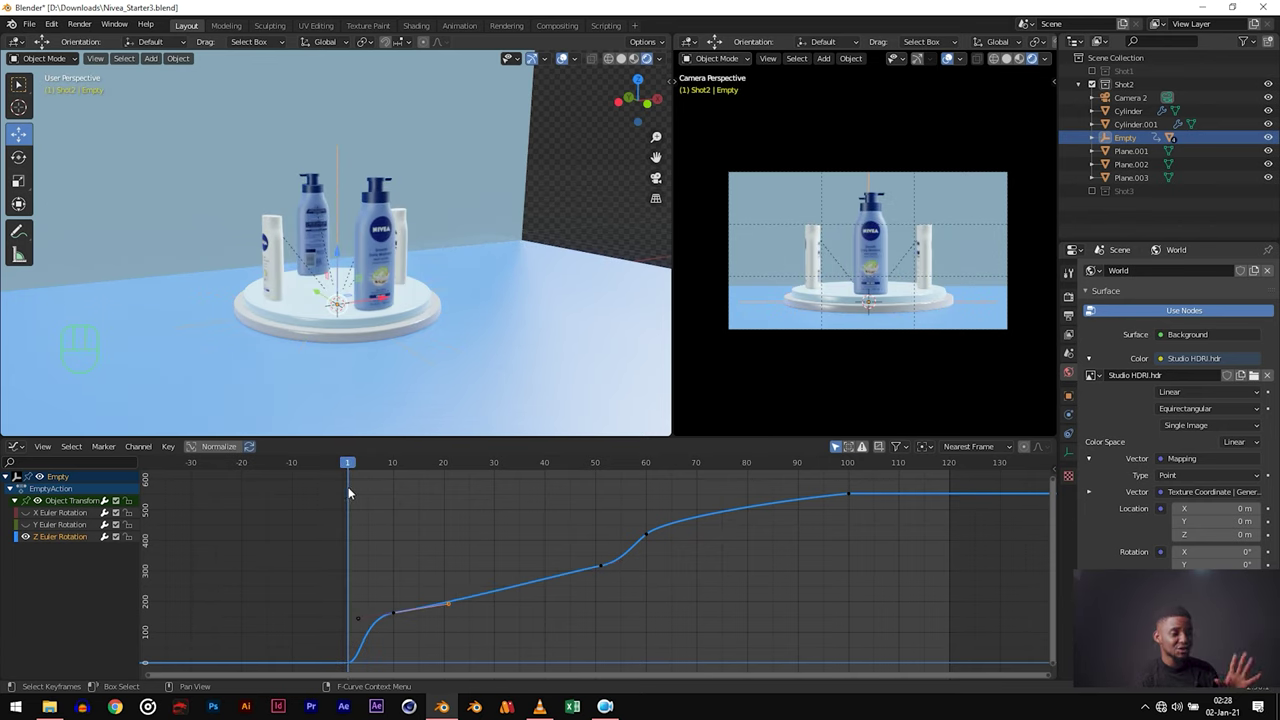
drag(364, 486, 808, 490)
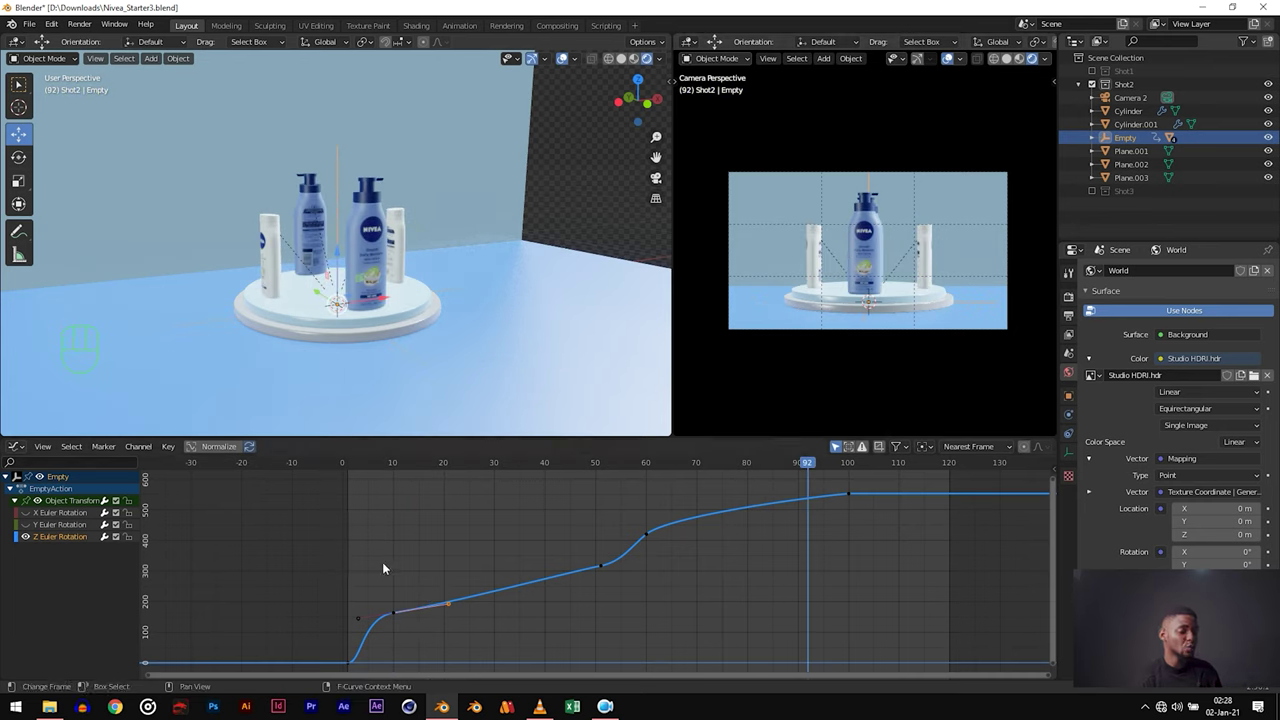
drag(393, 456, 558, 477)
drag(643, 467, 798, 481)
drag(387, 462, 395, 466)
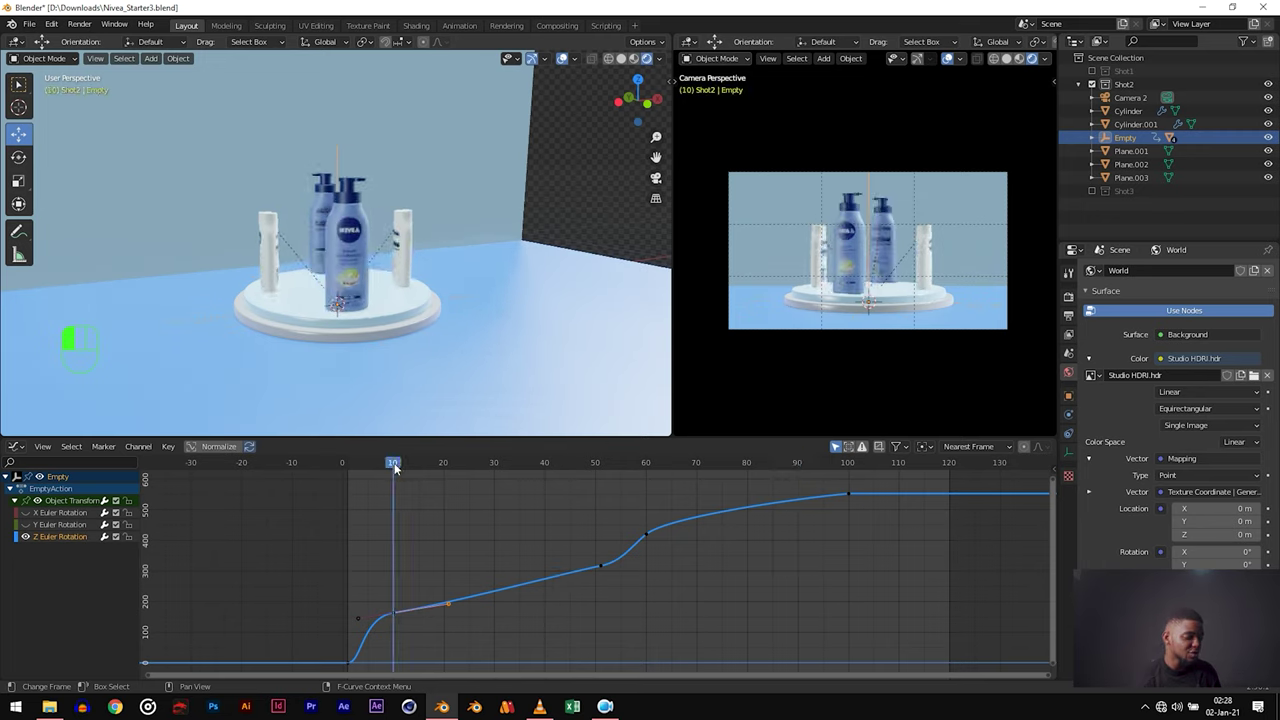
drag(392, 618, 392, 615)
scroll(454, 565, up, 2)
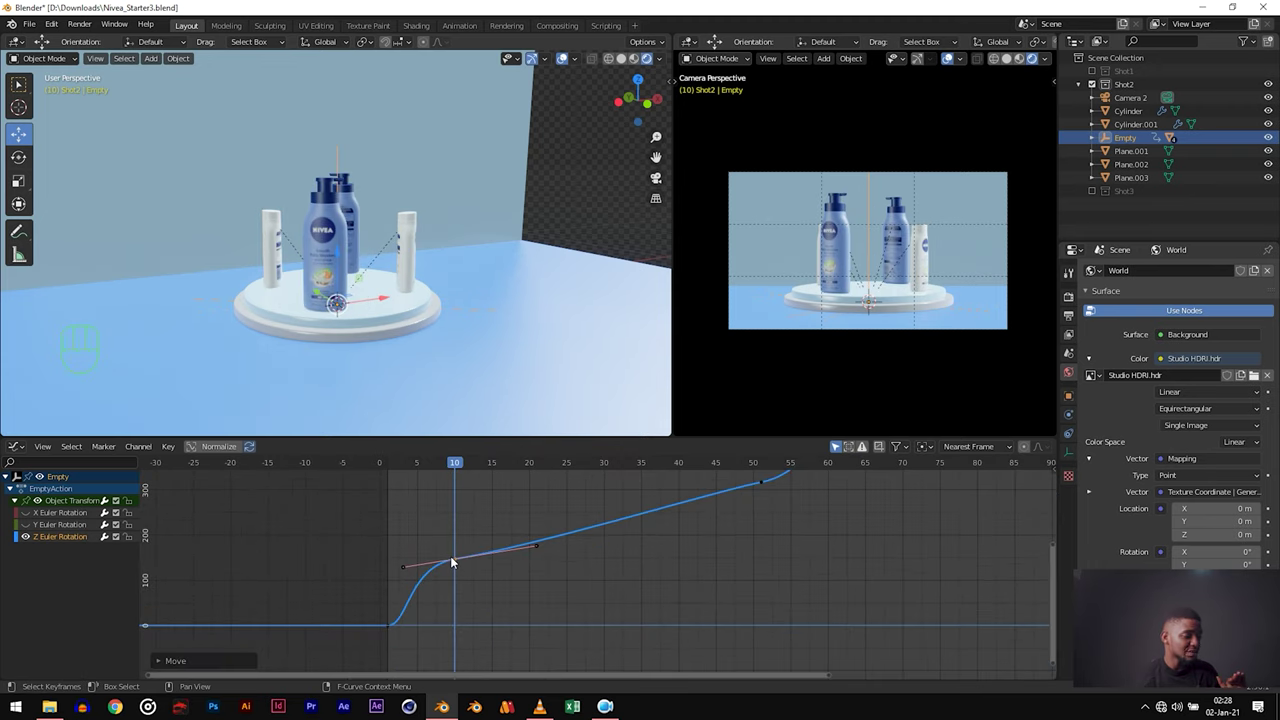
drag(453, 559, 460, 559)
Step: Scrub to frame 48 and move the frame 51 keyframe back to frame 50 at a value of about 240
click(663, 462)
drag(463, 462, 740, 433)
click(762, 482)
key(g)
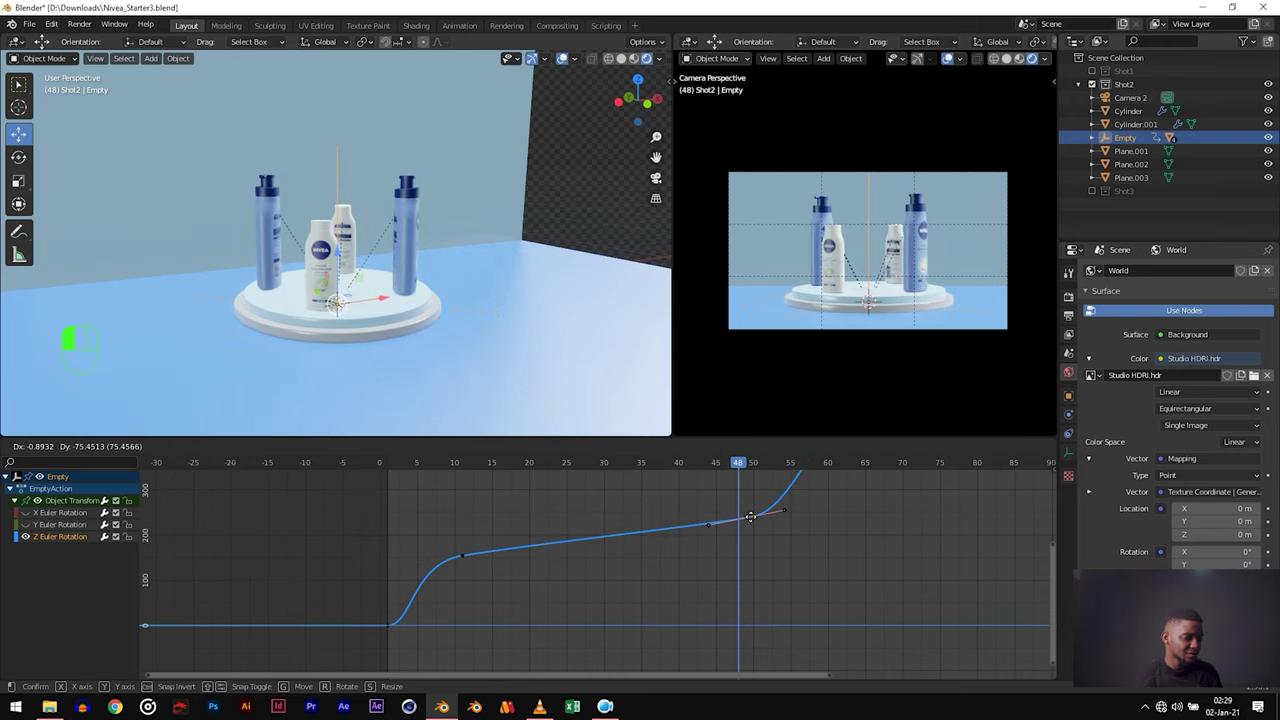
click(750, 517)
Step: Replay the rotation from the start of the shot and lower the frame 50 keyframe to about 225
click(745, 464)
drag(748, 467, 399, 519)
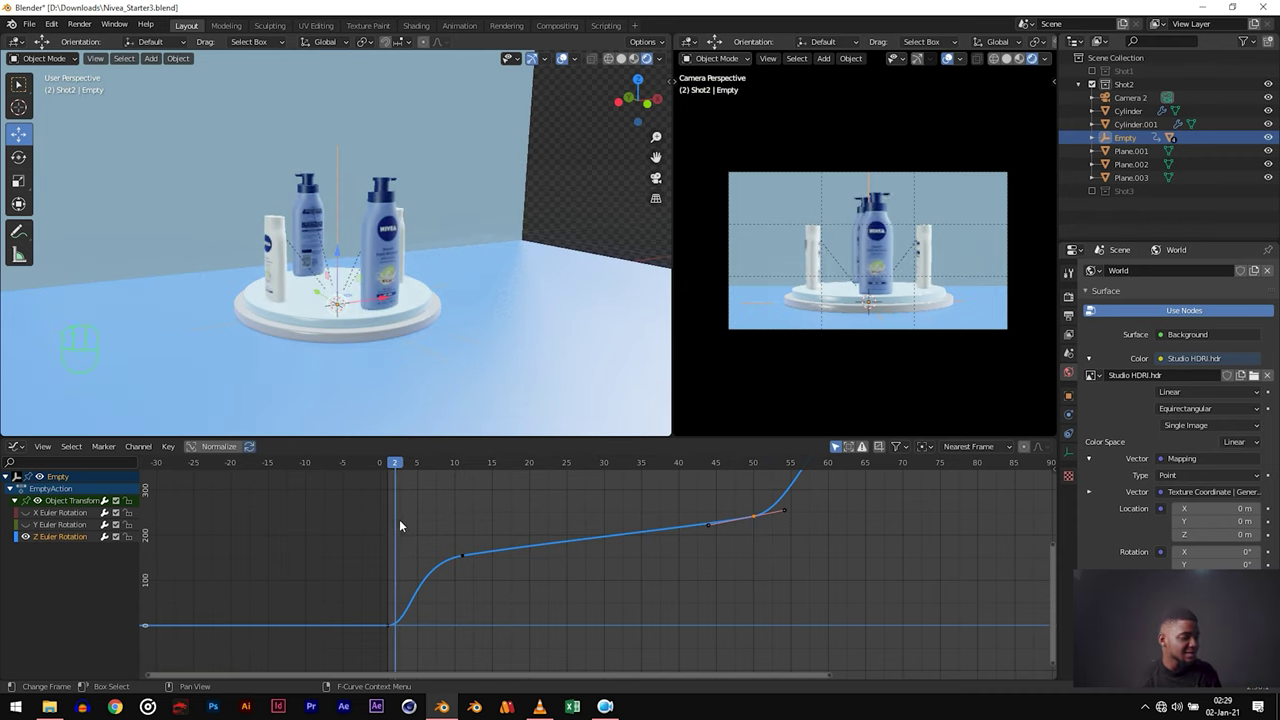
key(space)
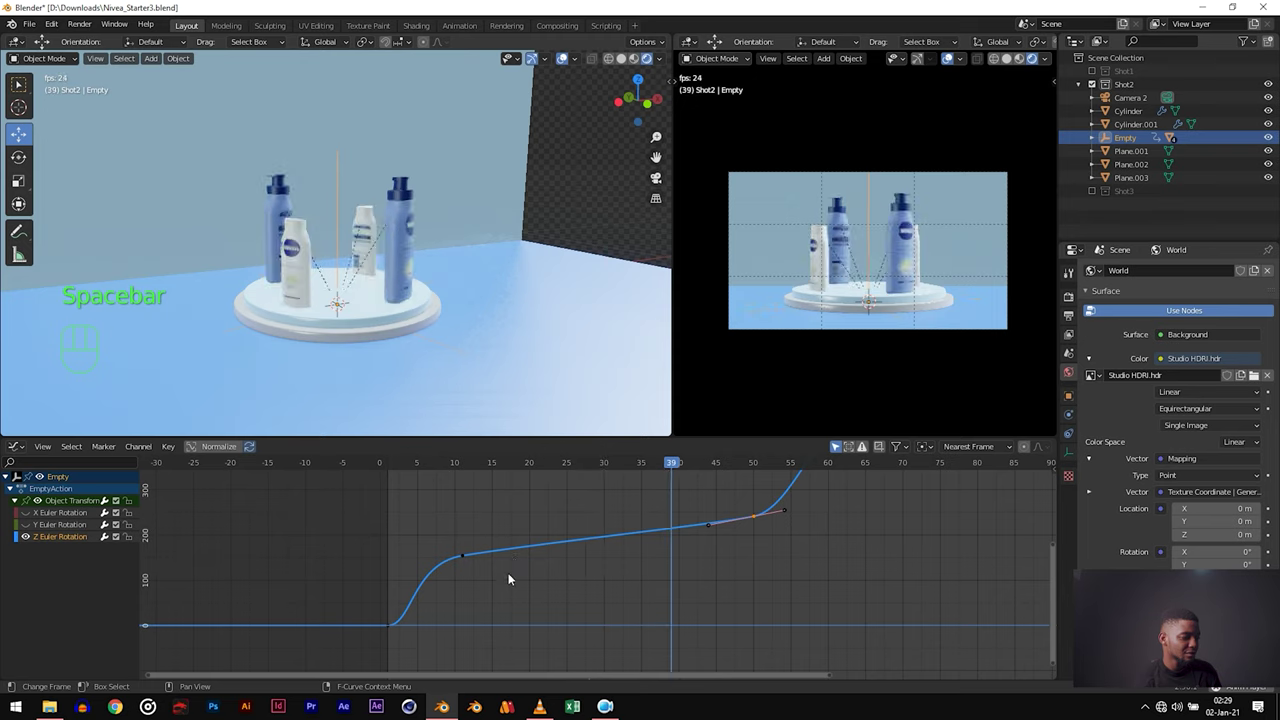
key(space)
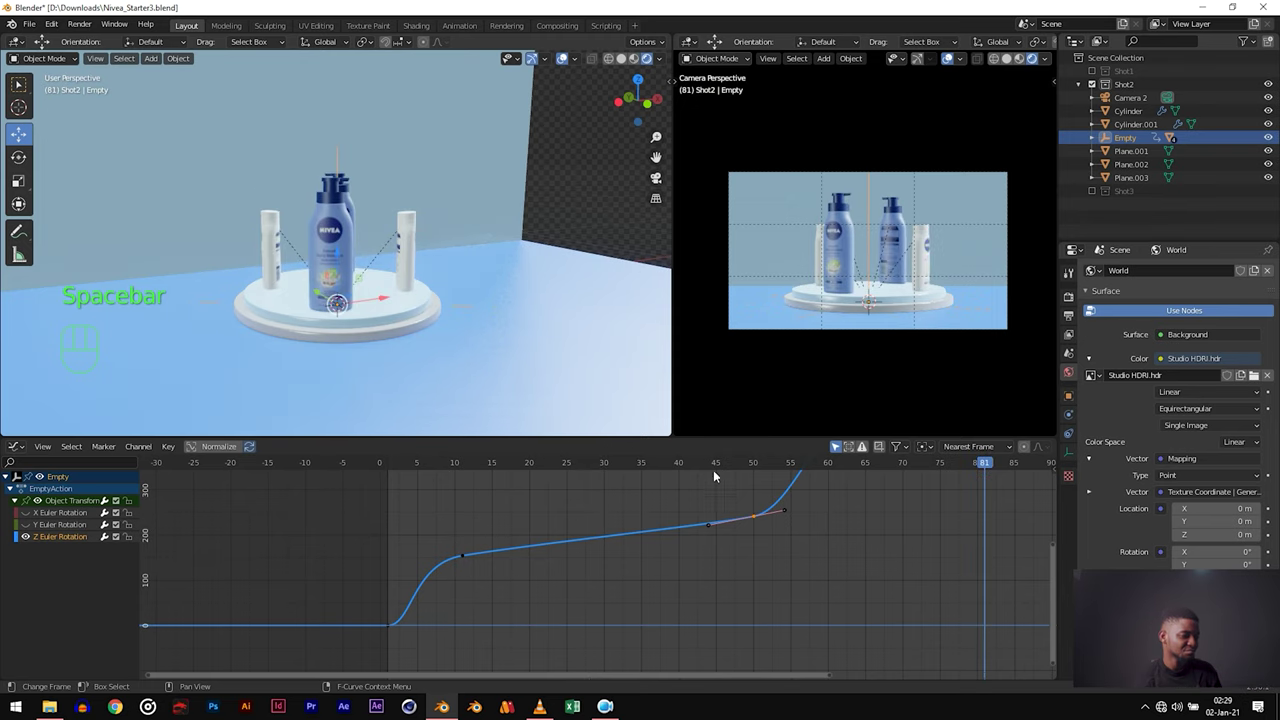
click(391, 463)
key(space)
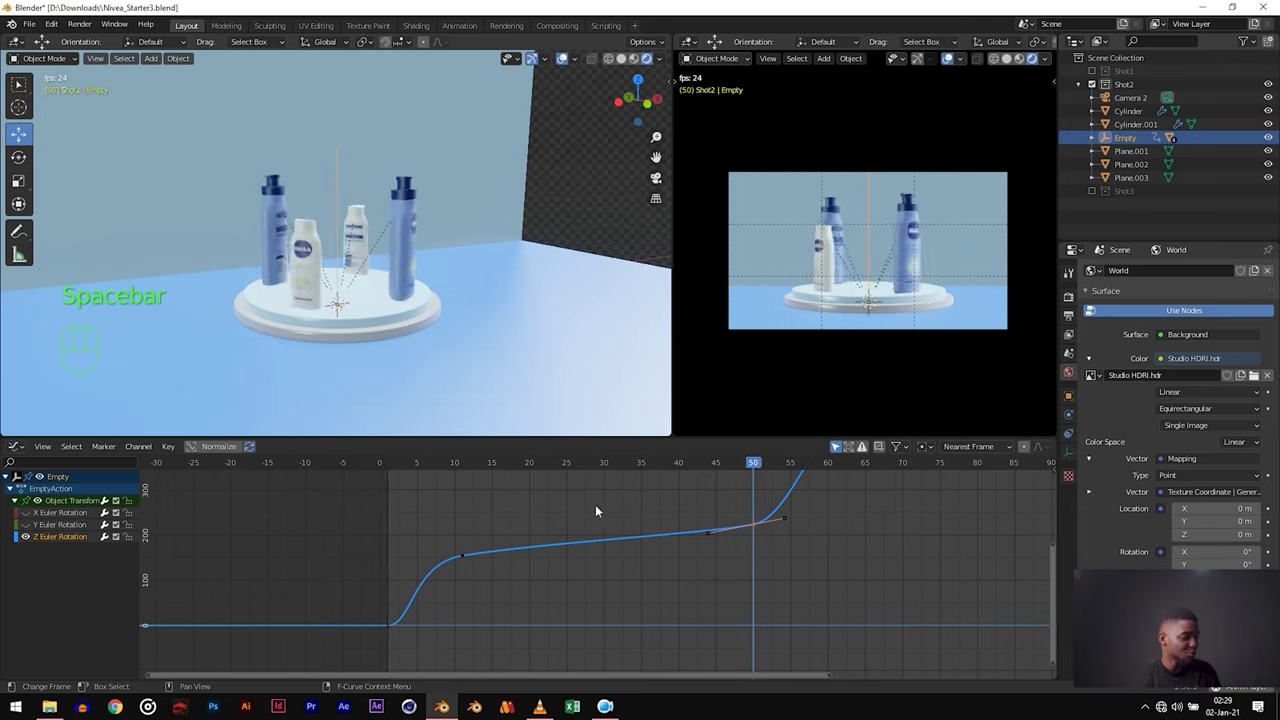
key(space)
Step: Place the playhead at frame 60 and lower the frame 60 keyframe of the Z rotation curve to about 410
key(KP_Decimal)
drag(585, 466, 633, 525)
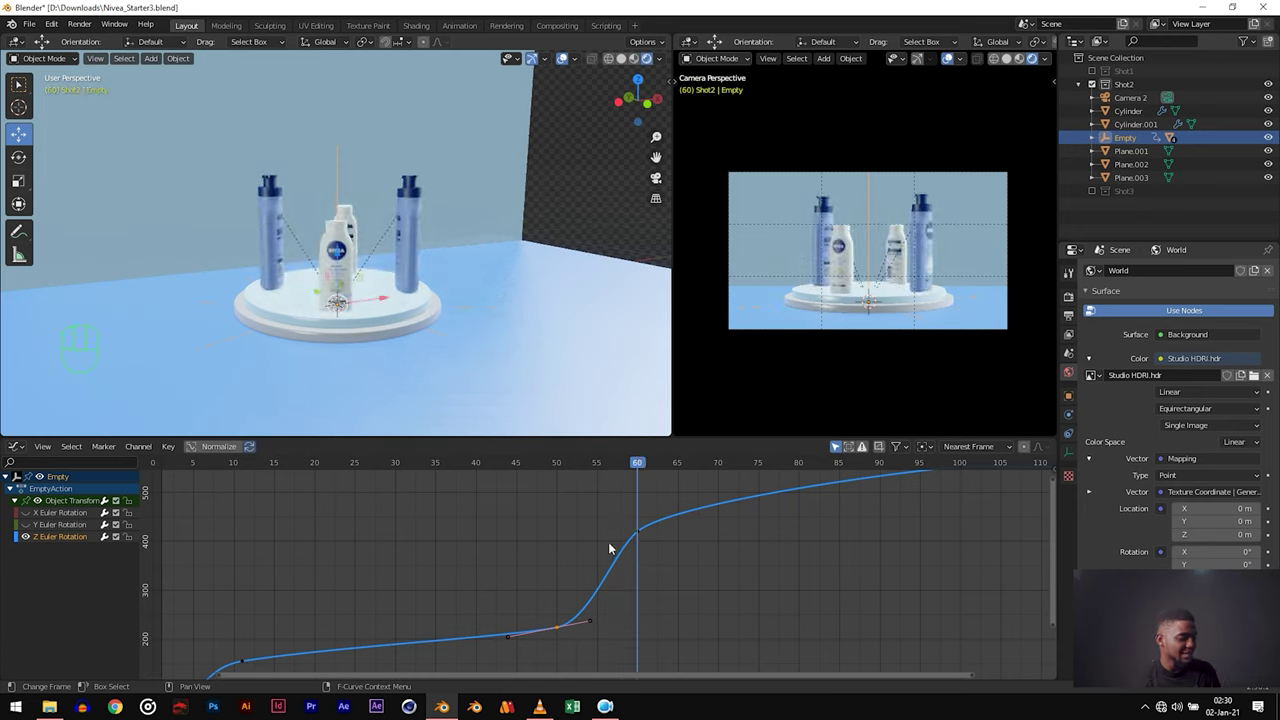
ctrl+right_click(638, 531)
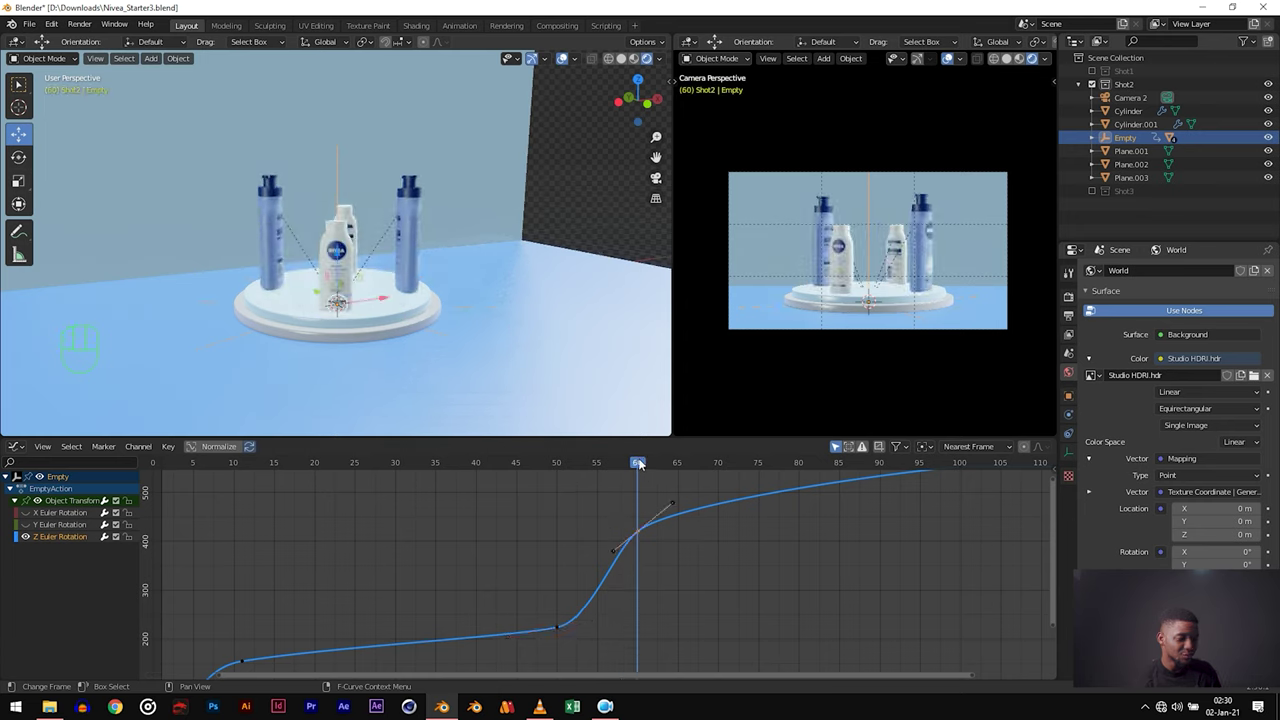
scroll(643, 563, up, 1)
middle_drag(648, 524, 648, 572)
key(g)
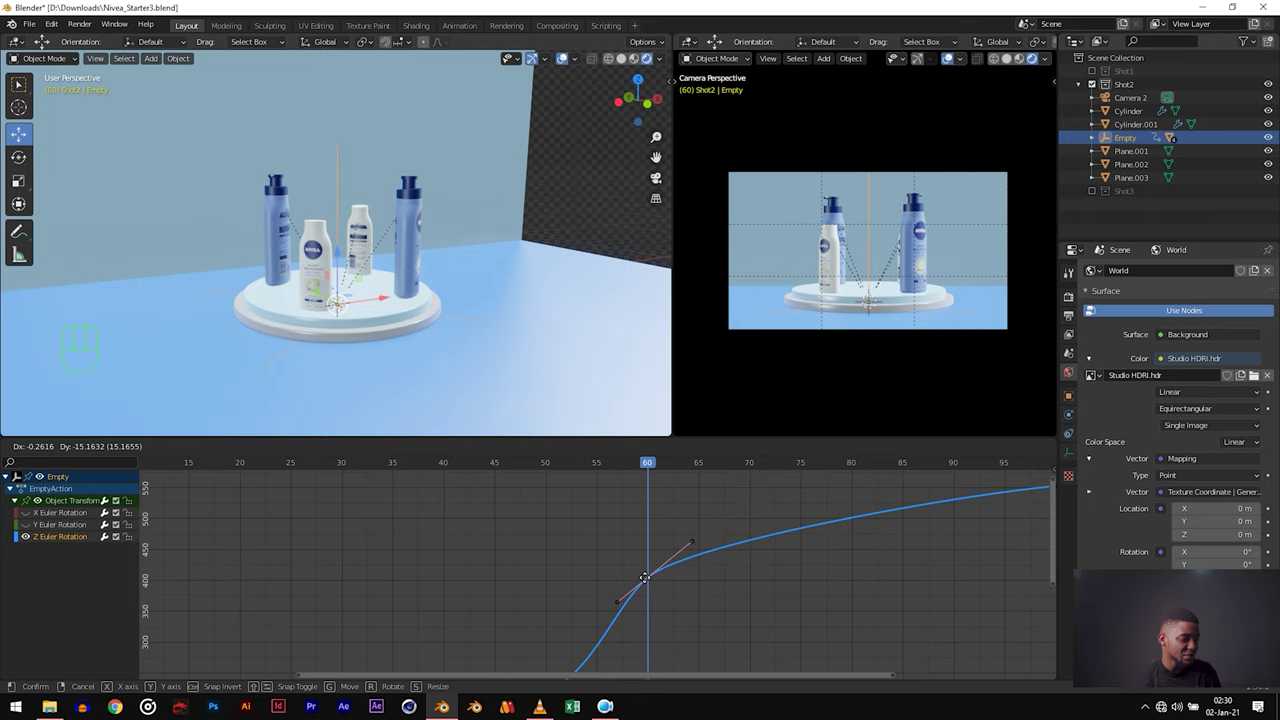
click(645, 575)
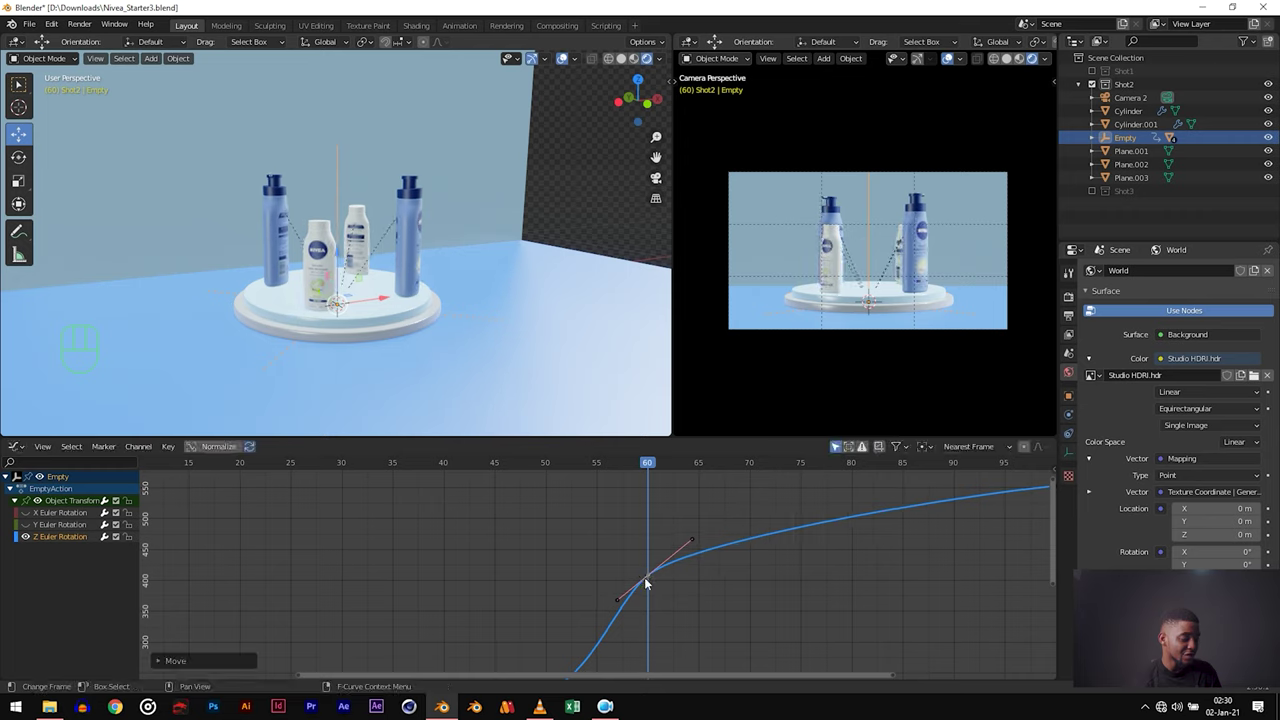
Step: Scrub the rotation from frame 60 to frame 100 and lower the frame 100 keyframe to about 490
scroll(790, 535, down, 2)
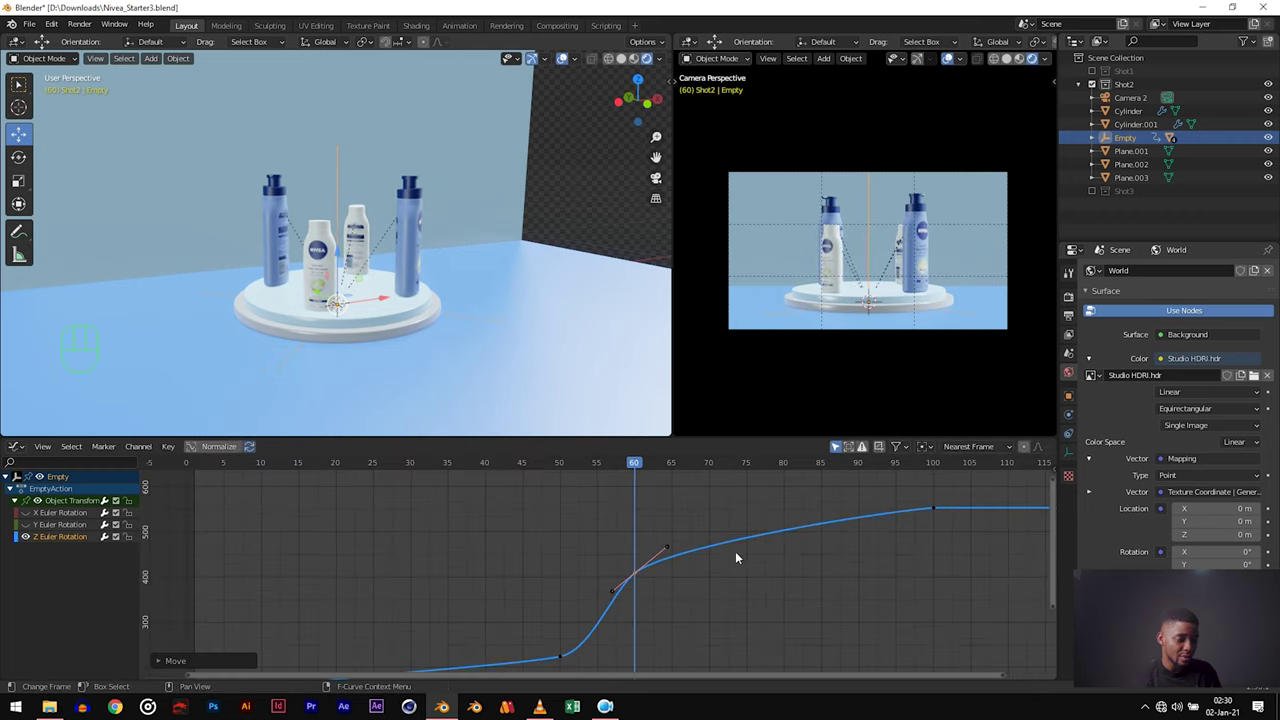
scroll(710, 524, up, 2)
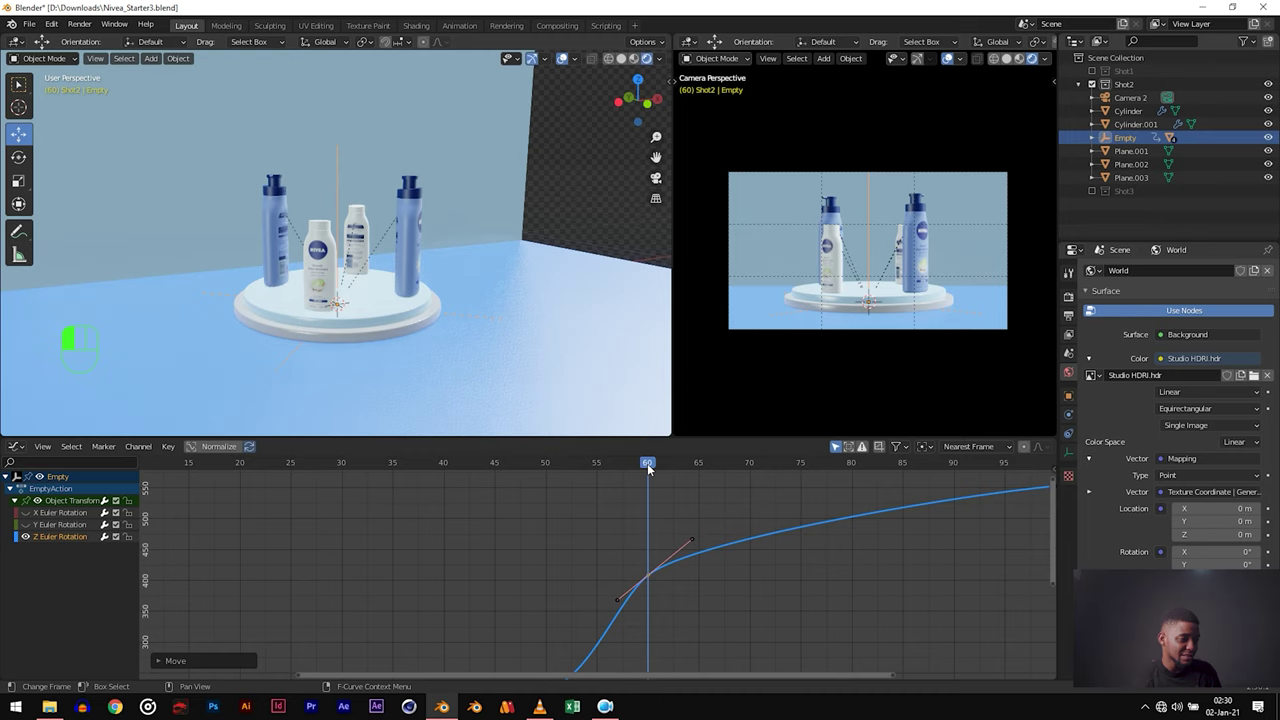
drag(650, 467, 738, 465)
ctrl+middle_drag(833, 508, 693, 577)
drag(600, 467, 670, 572)
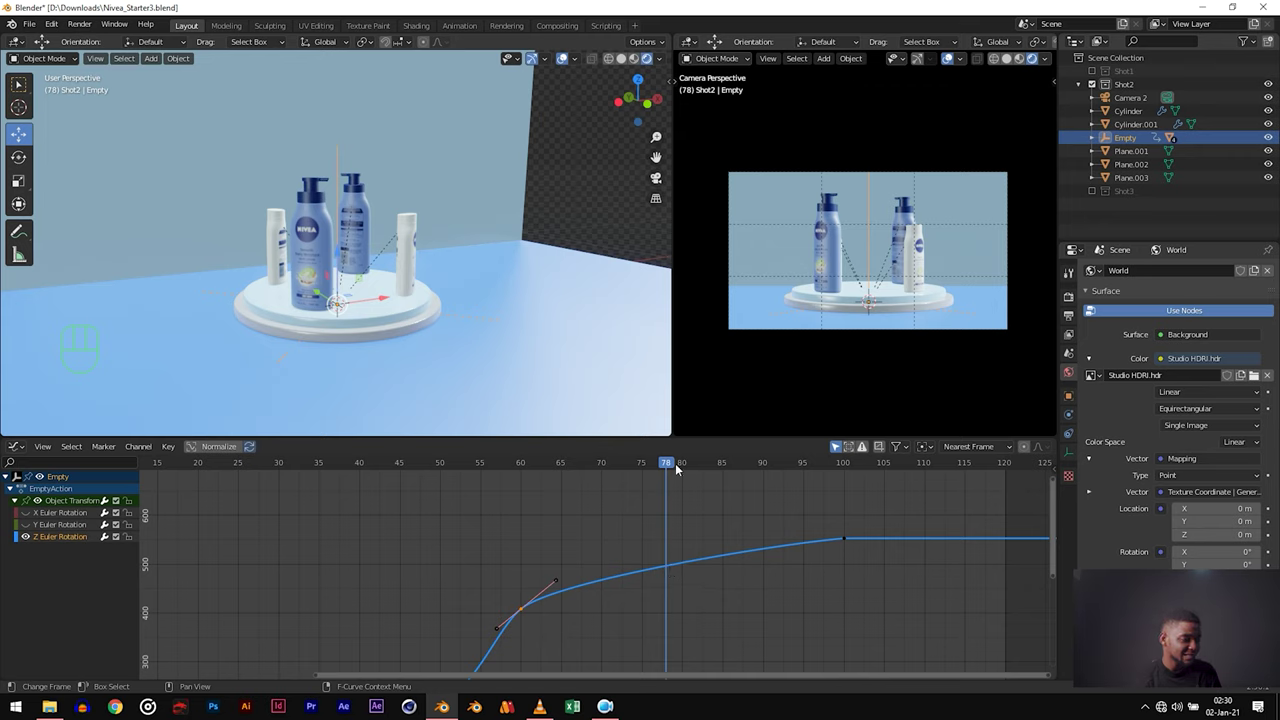
drag(676, 469, 842, 484)
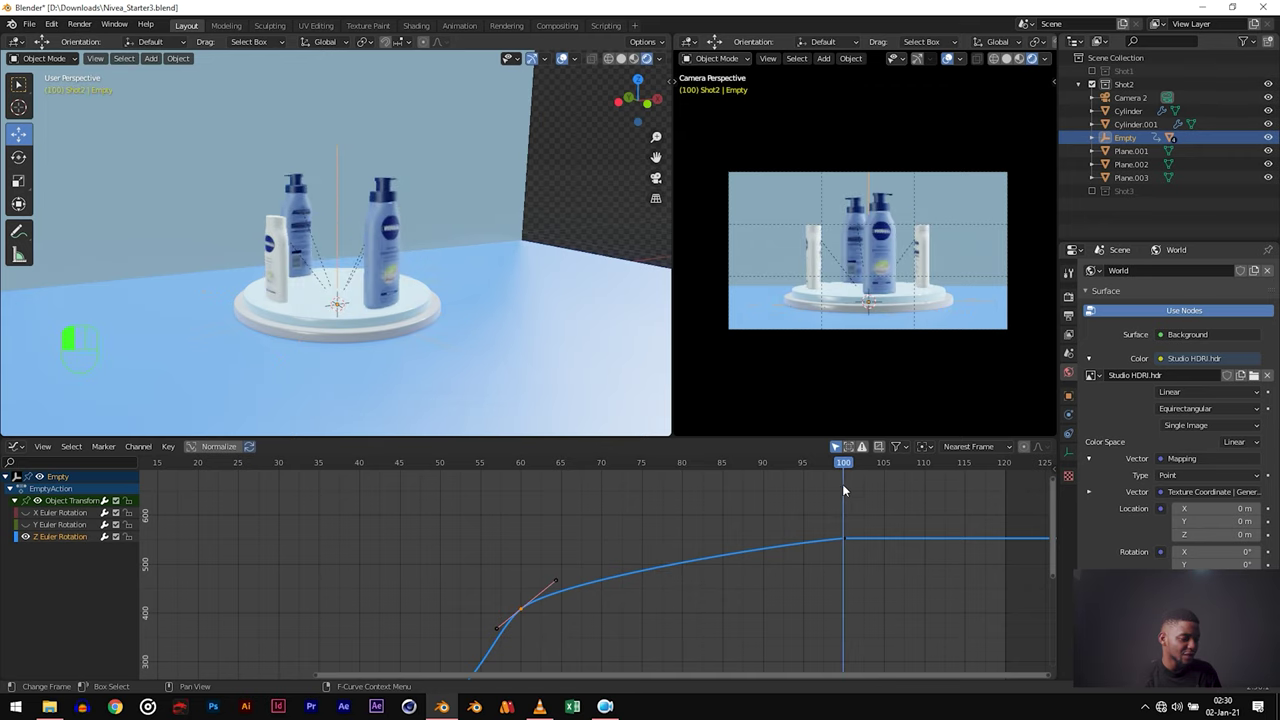
click(842, 541)
key(g)
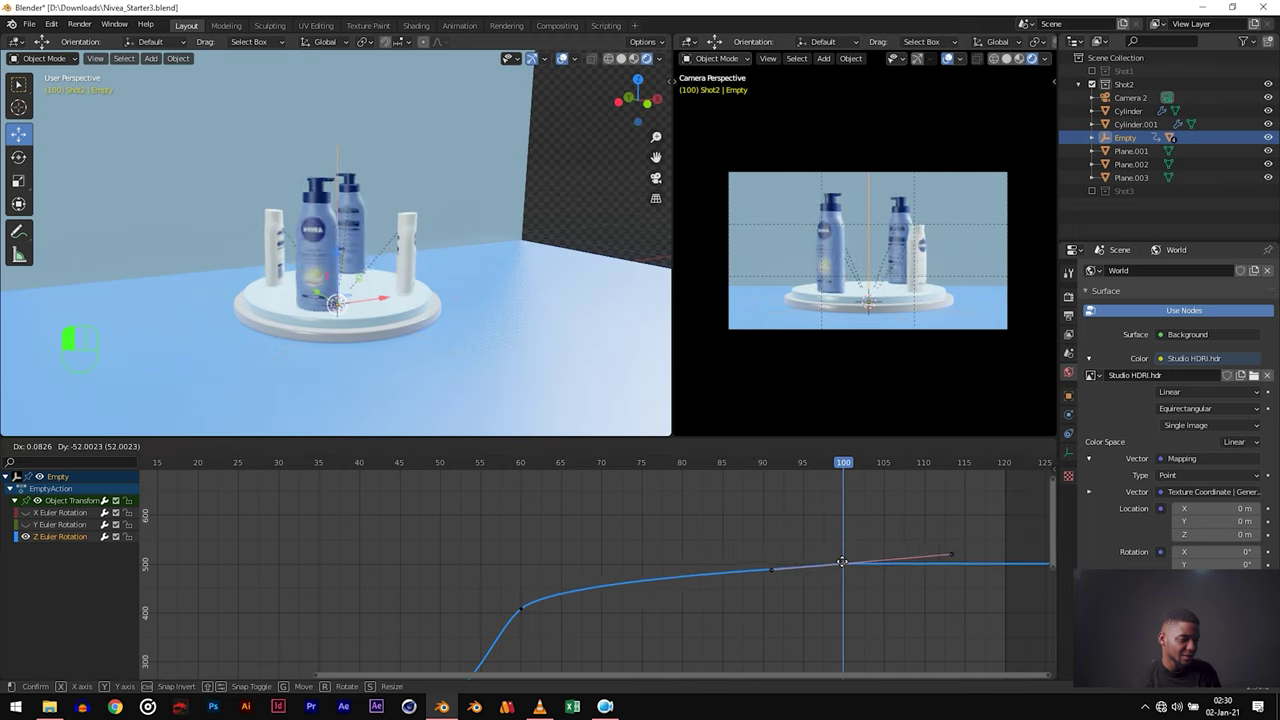
click(838, 570)
Step: Review the motion between frames 60 and 100 and lower the frame 100 keyframe further to about 475
click(524, 473)
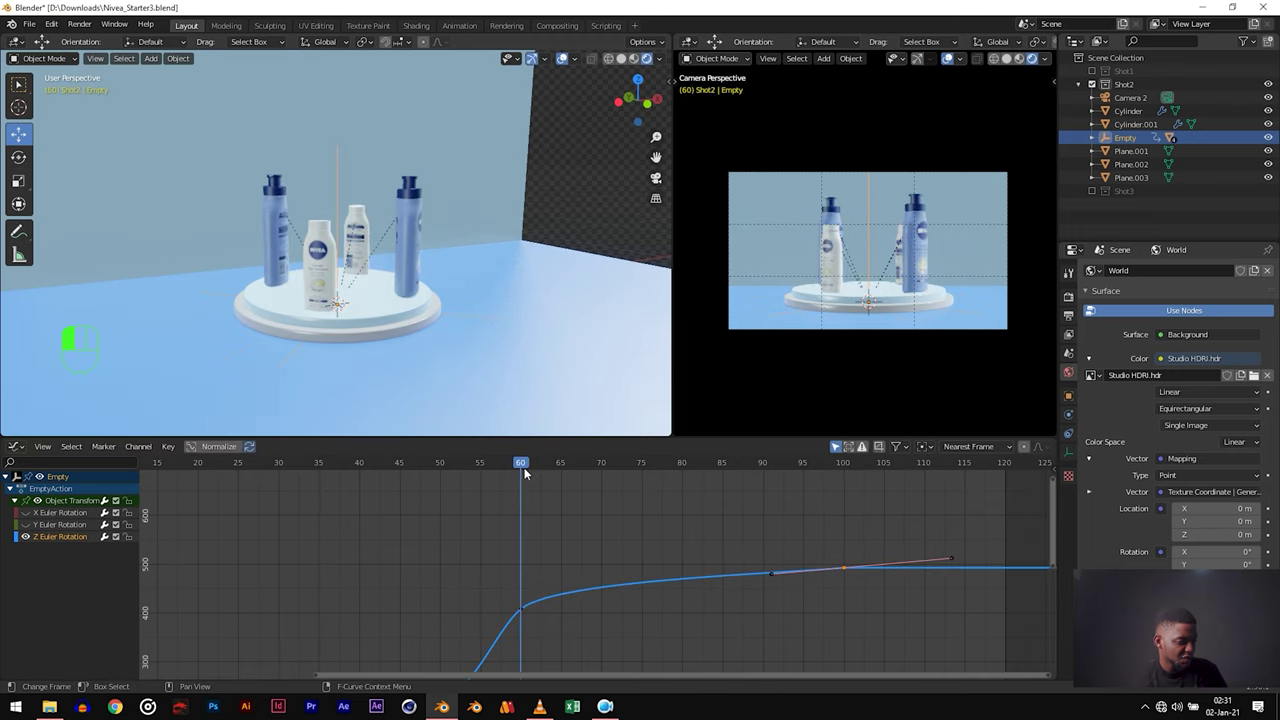
drag(524, 473, 840, 499)
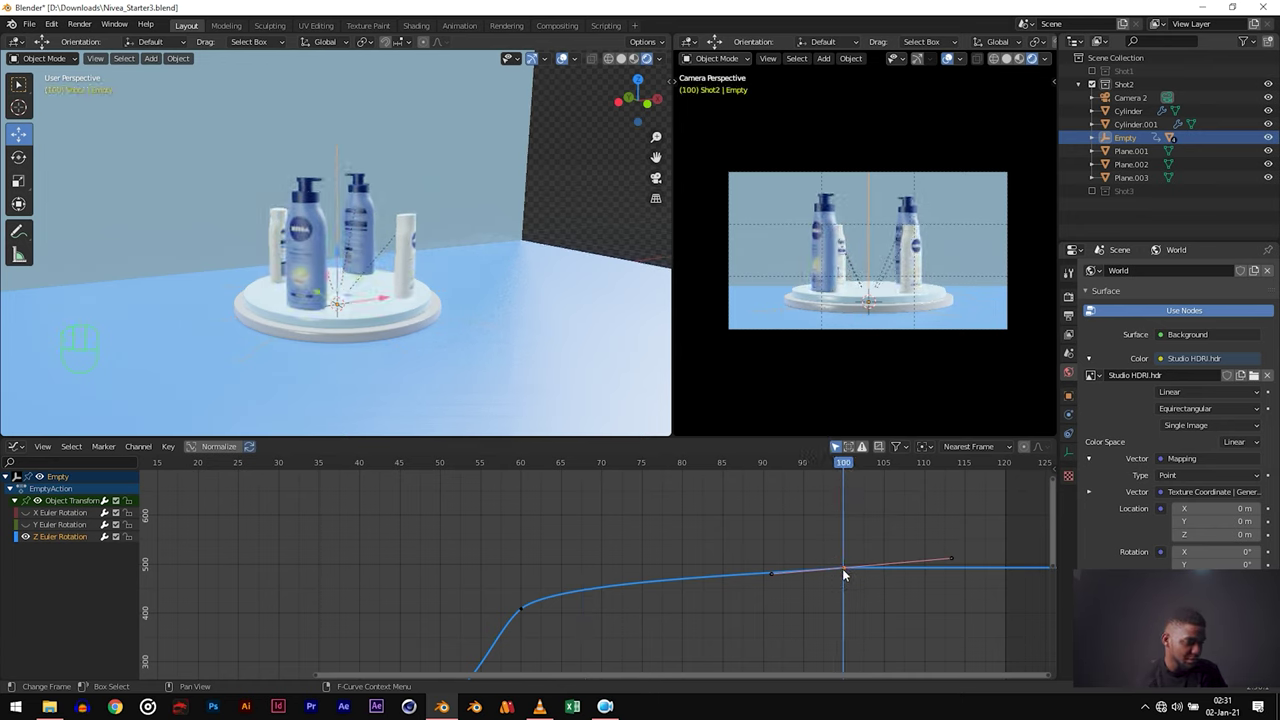
drag(843, 570, 843, 577)
Step: Play back the rotation after frame 60 to review its slowdown, and park the playhead at frame 73
key(space)
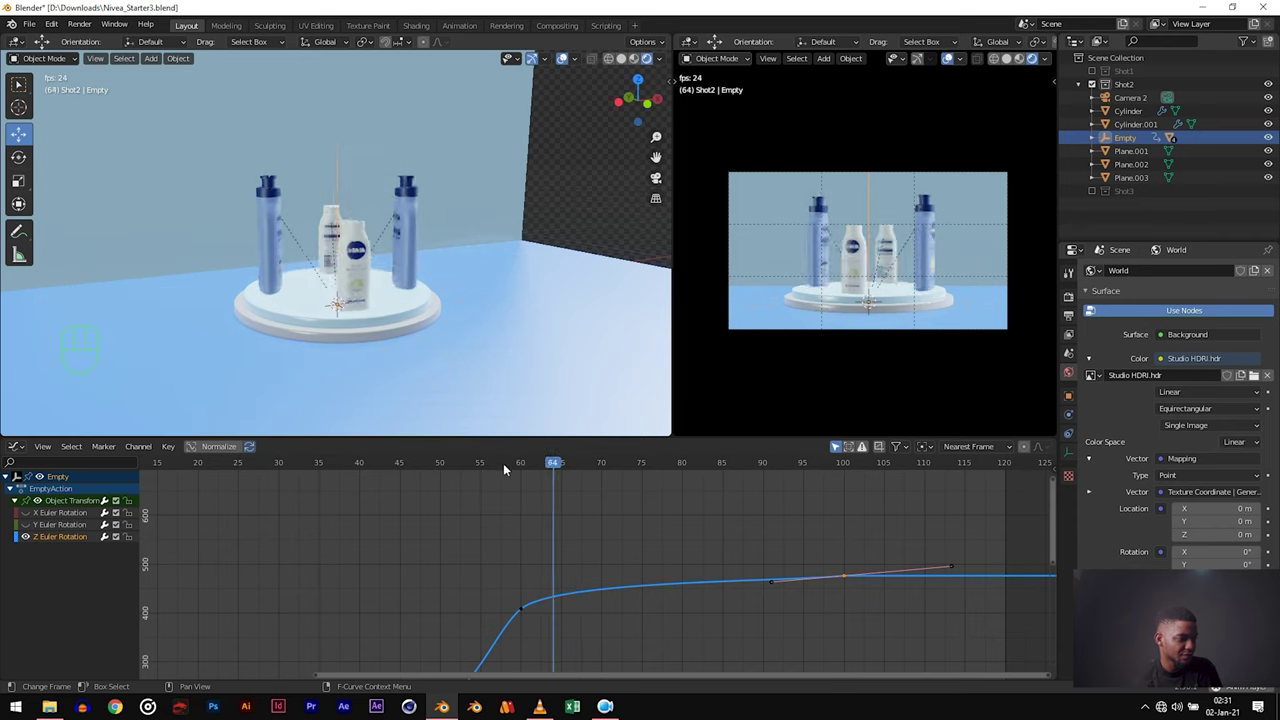
key(space)
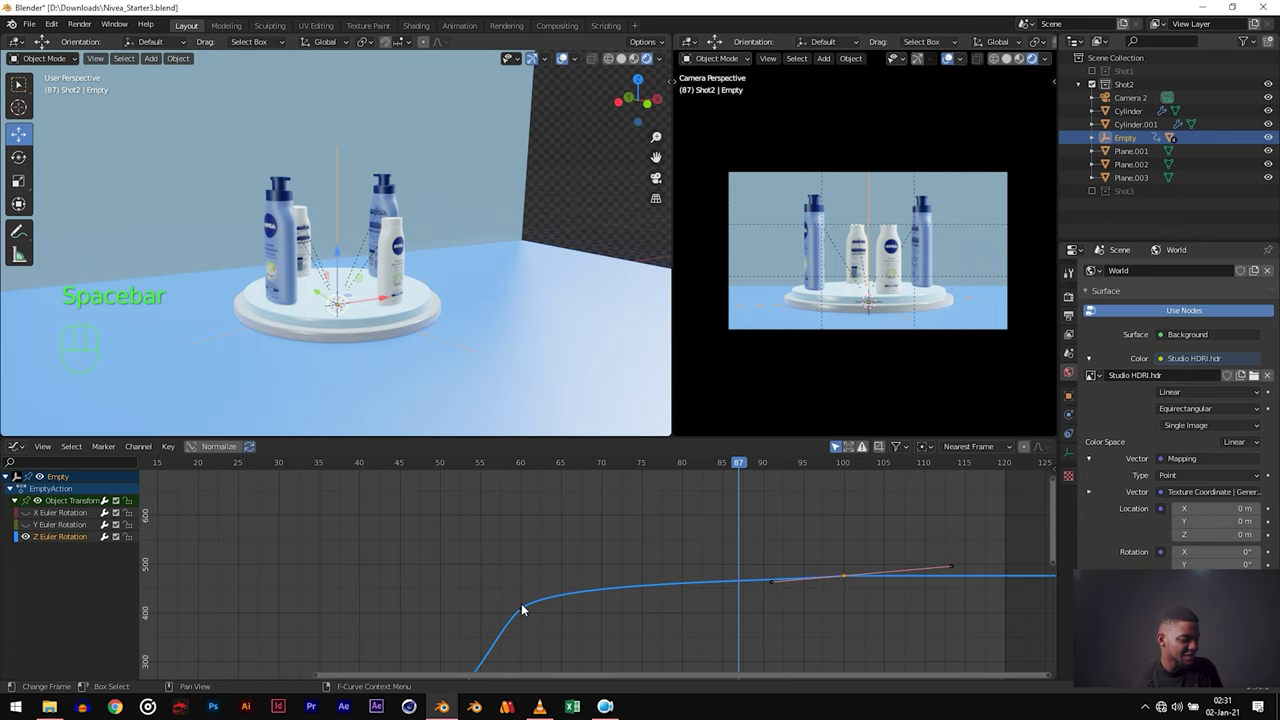
click(524, 466)
key(space)
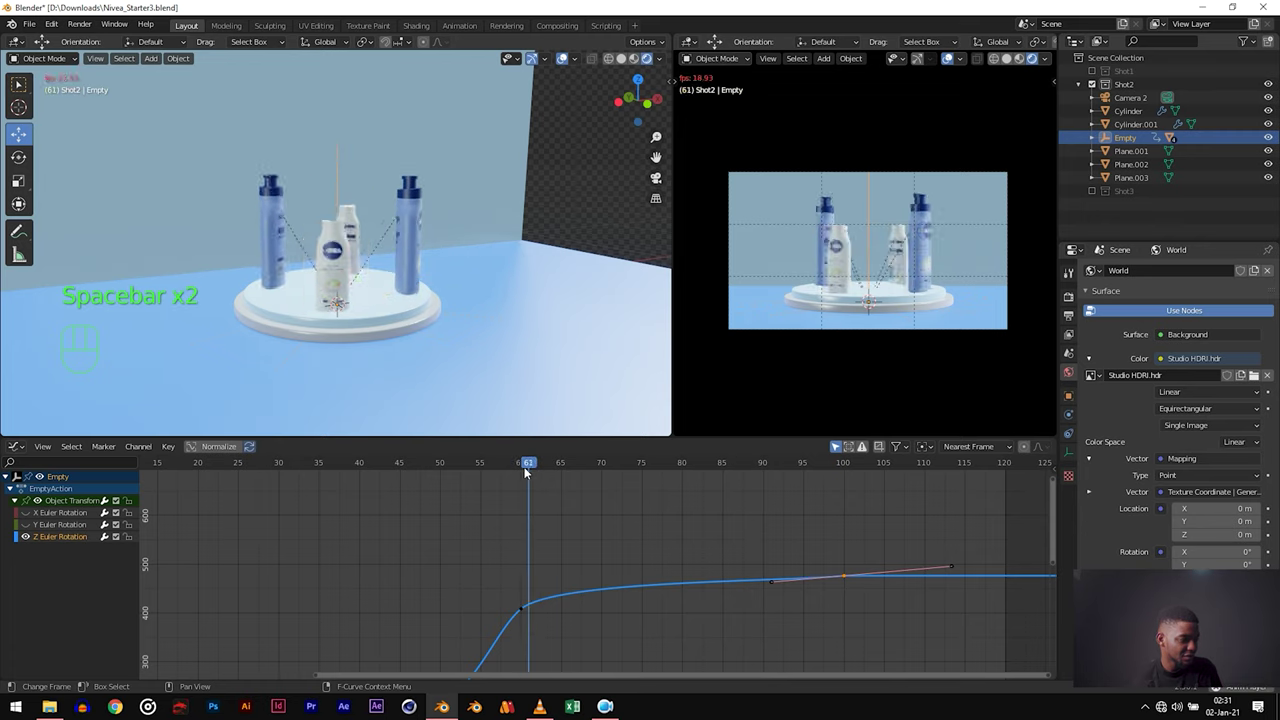
drag(533, 463, 574, 483)
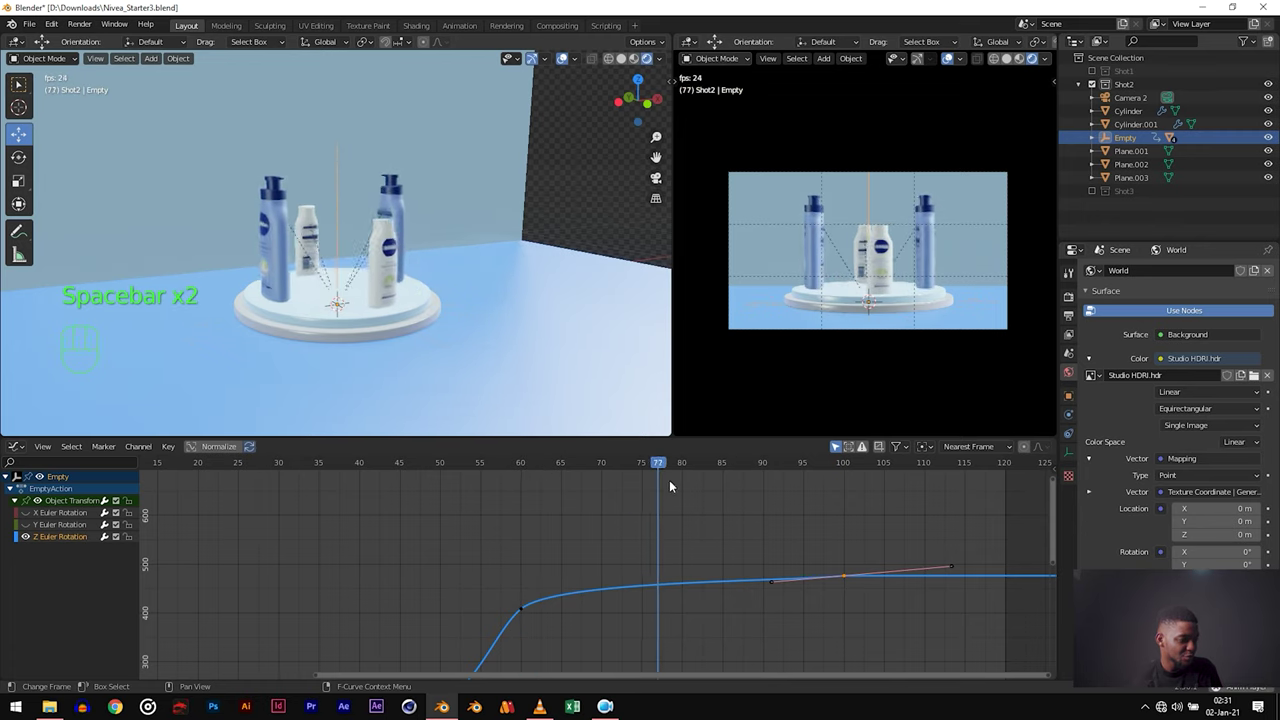
key(space)
click(636, 467)
key(Left)
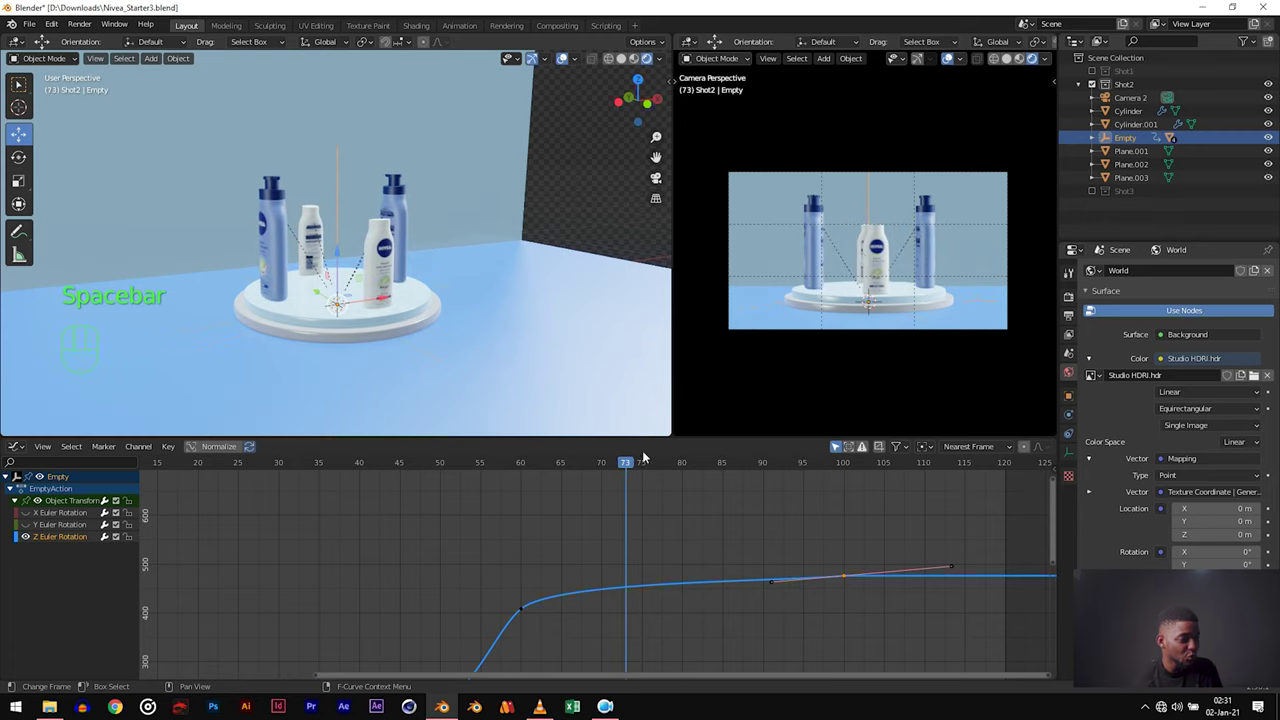
Step: Lower the outgoing handle of the Z rotation curve's frame 60 keyframe and shorten the frame 100 keyframe's incoming handle, and play back the change
click(528, 609)
click(555, 583)
drag(553, 584, 562, 597)
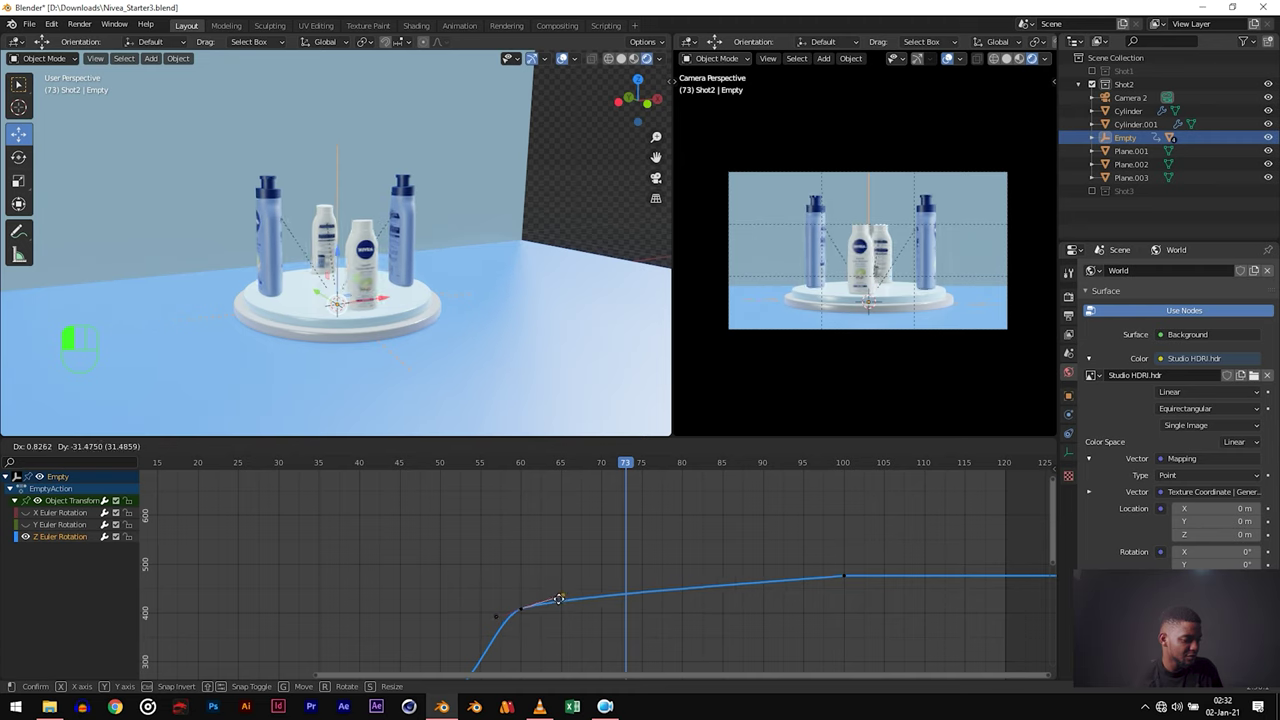
click(840, 578)
drag(771, 581, 790, 577)
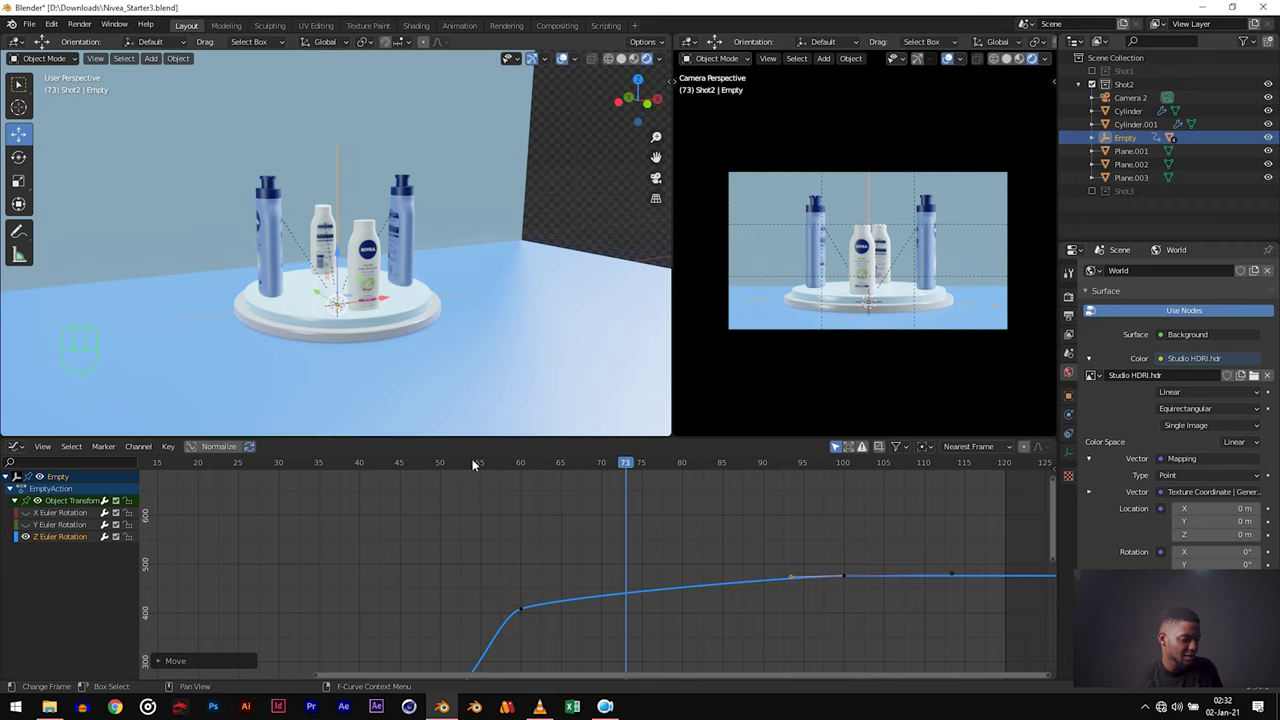
key(space)
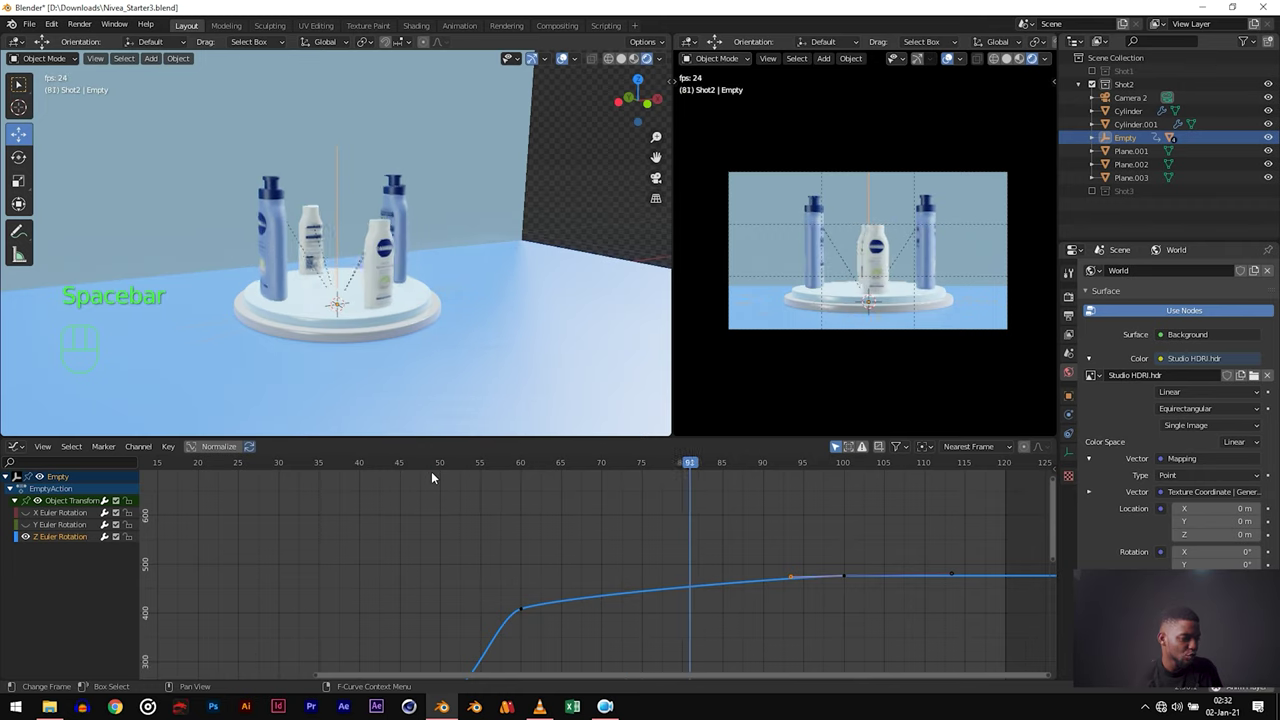
key(space)
Step: Play back the bottle rotation twice from the start of the animation to review its speed changes
scroll(430, 472, down, 4)
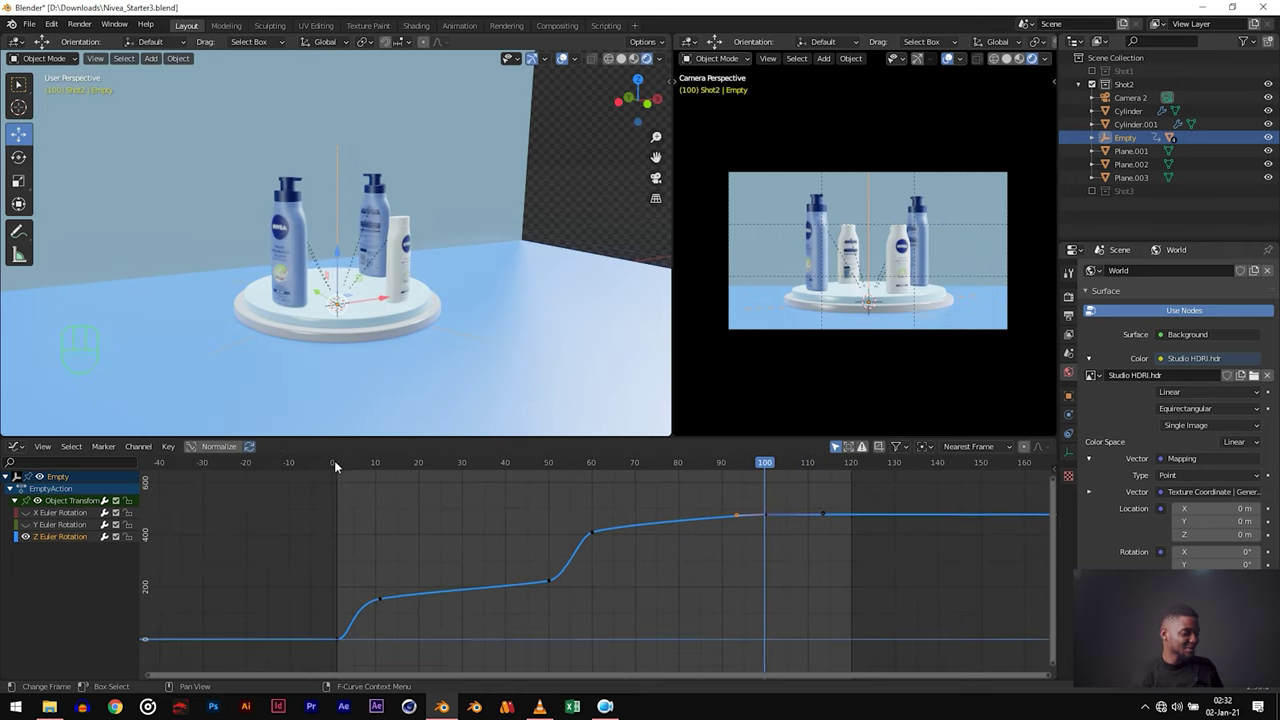
click(334, 462)
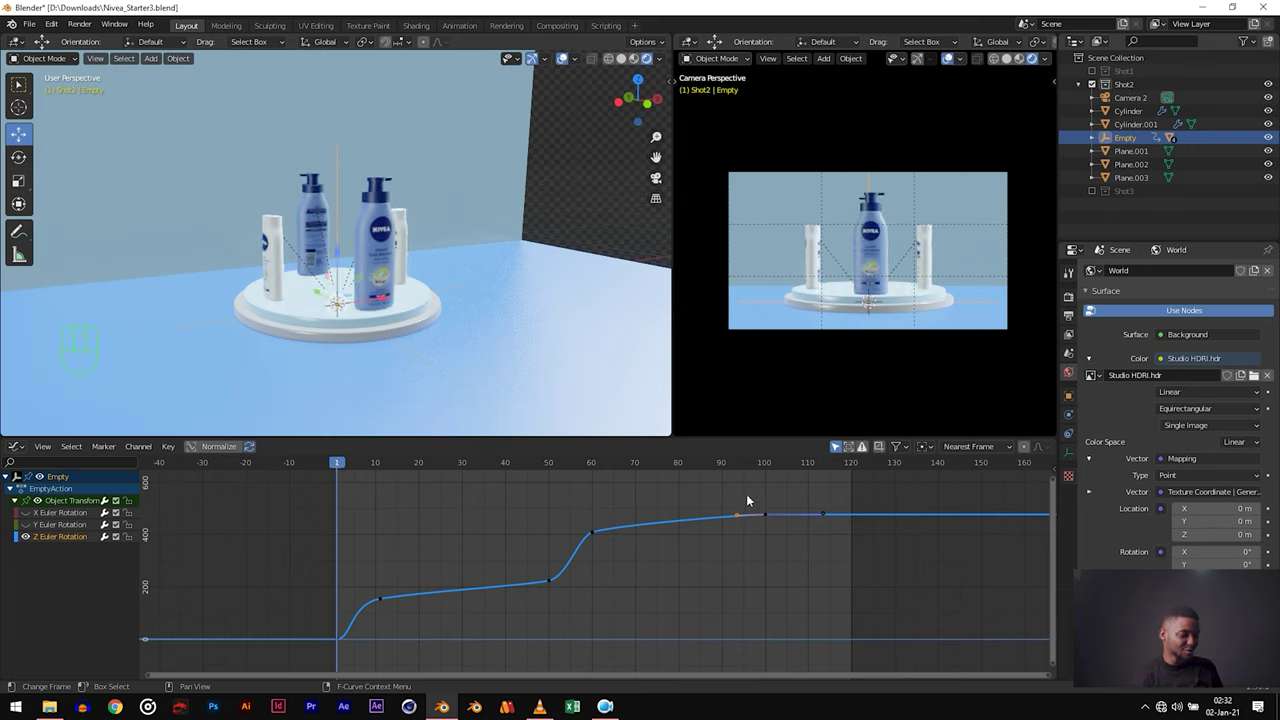
key(space)
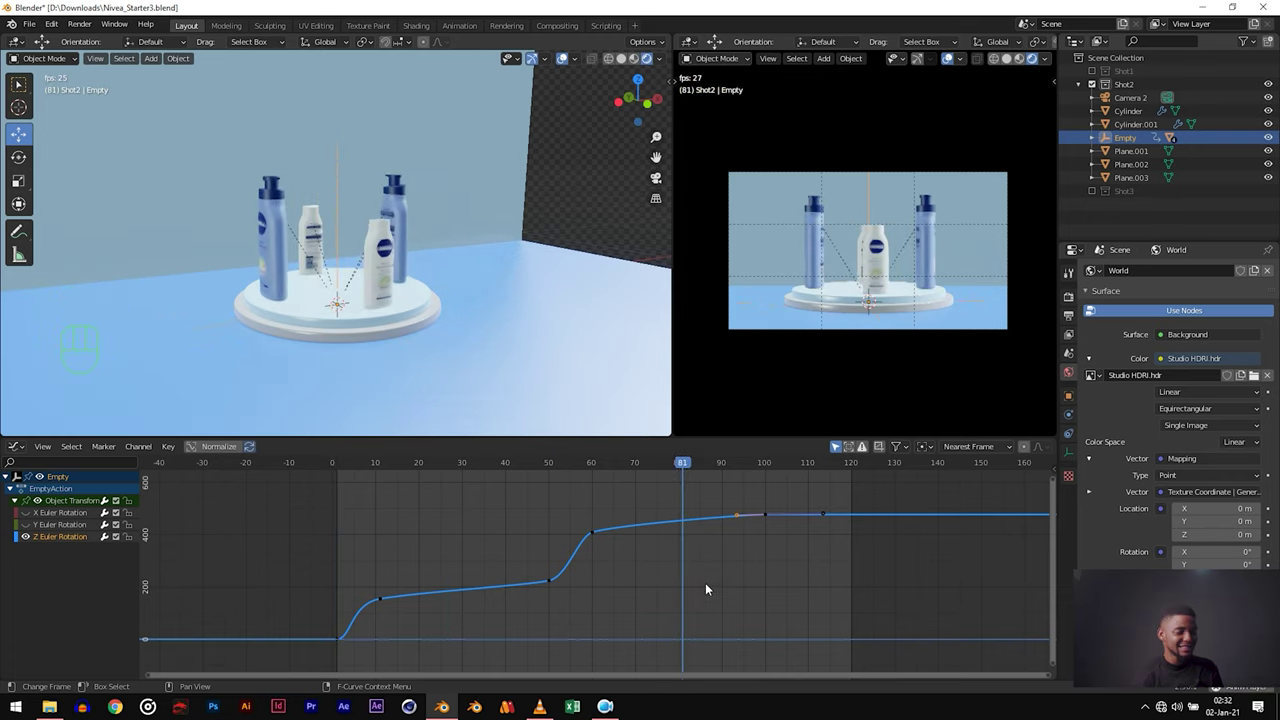
key(space)
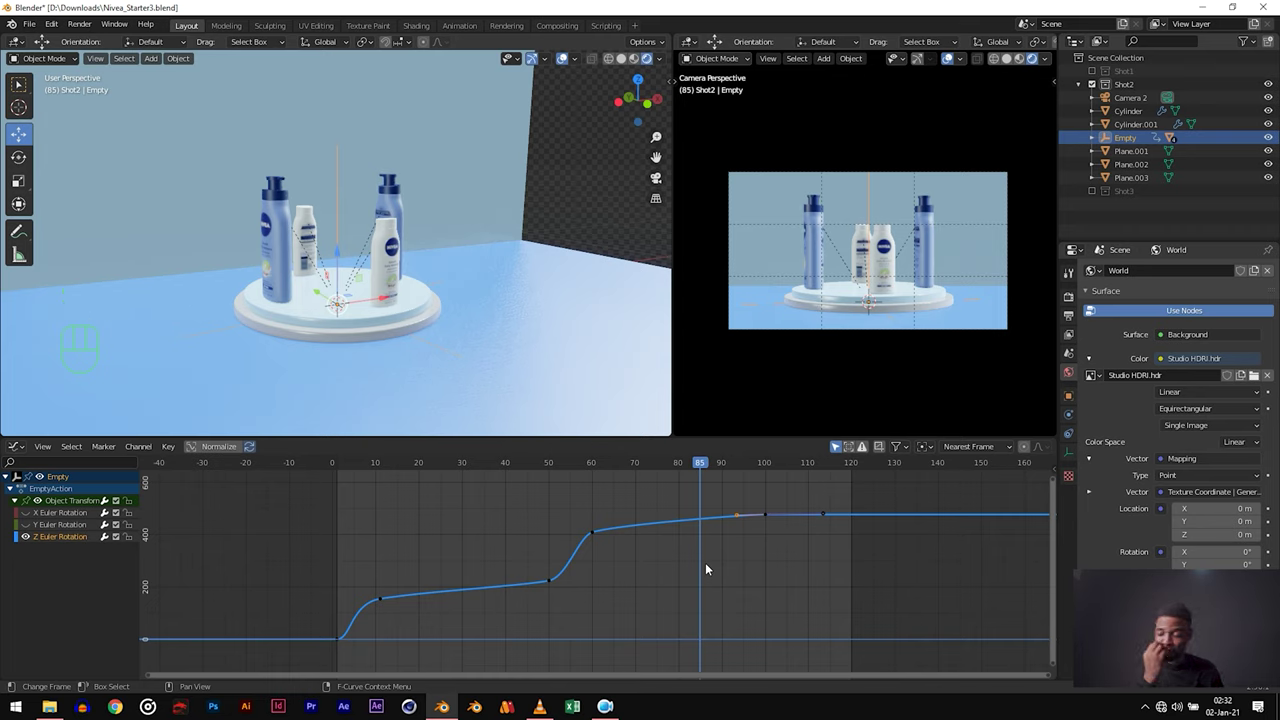
click(341, 463)
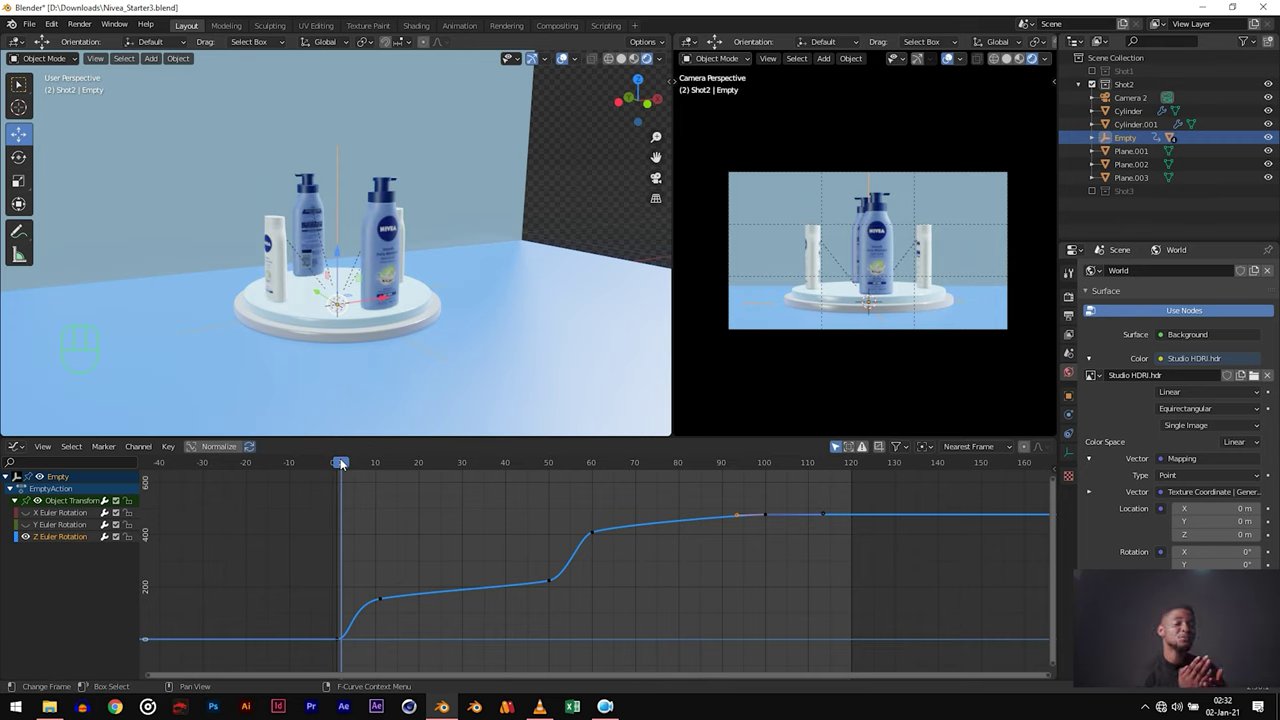
key(space)
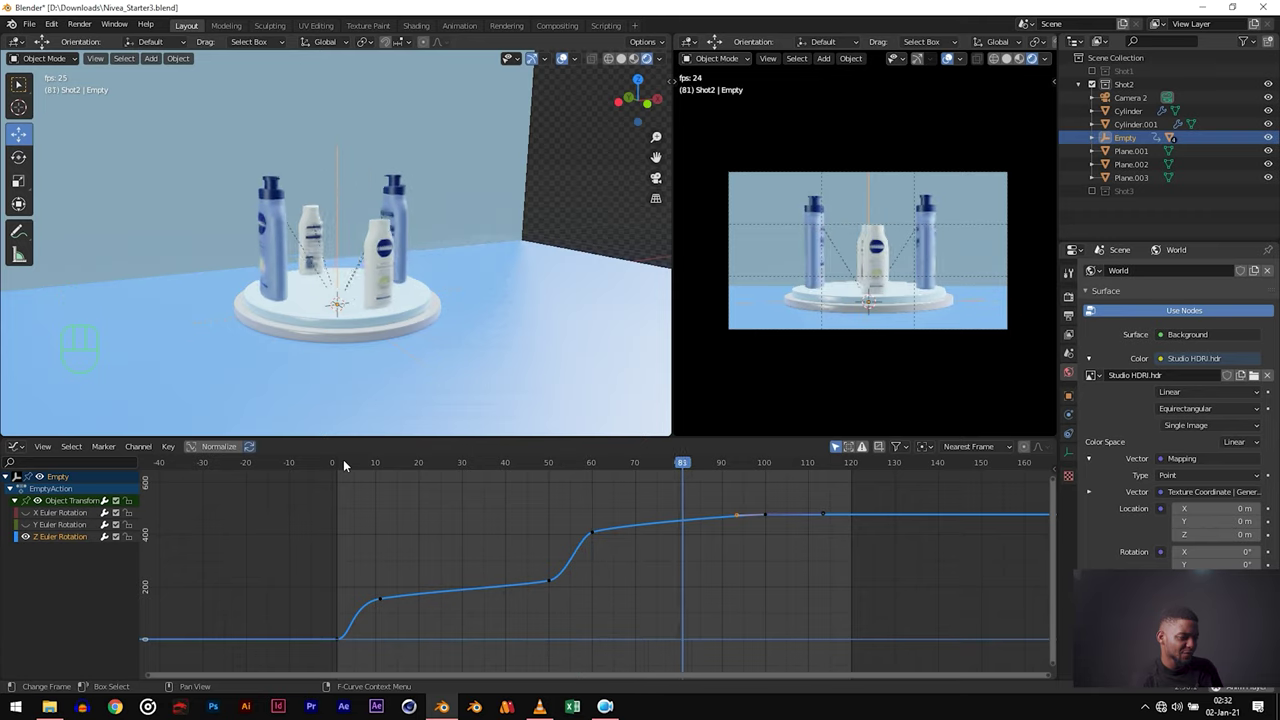
key(space)
Step: Switch to VLC to check the end of the rotation in Nivea.avi around 00:10, and return to Blender
key(alt+Tab)
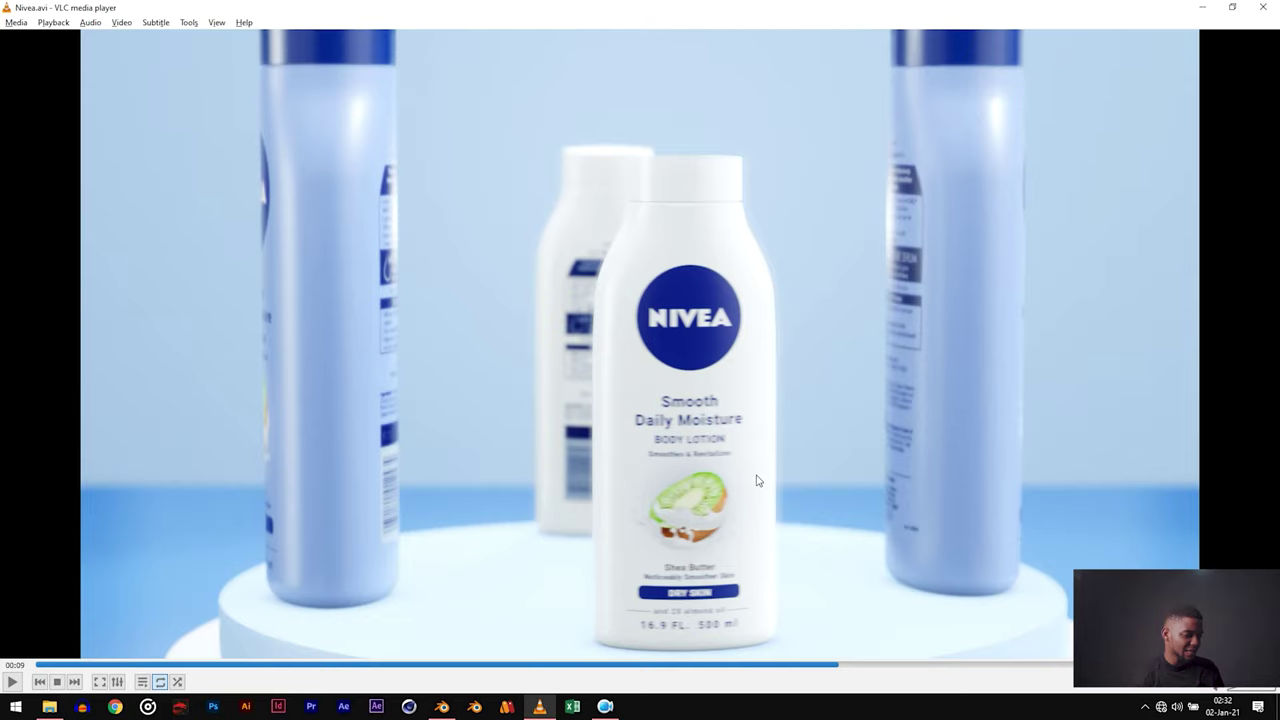
key(space)
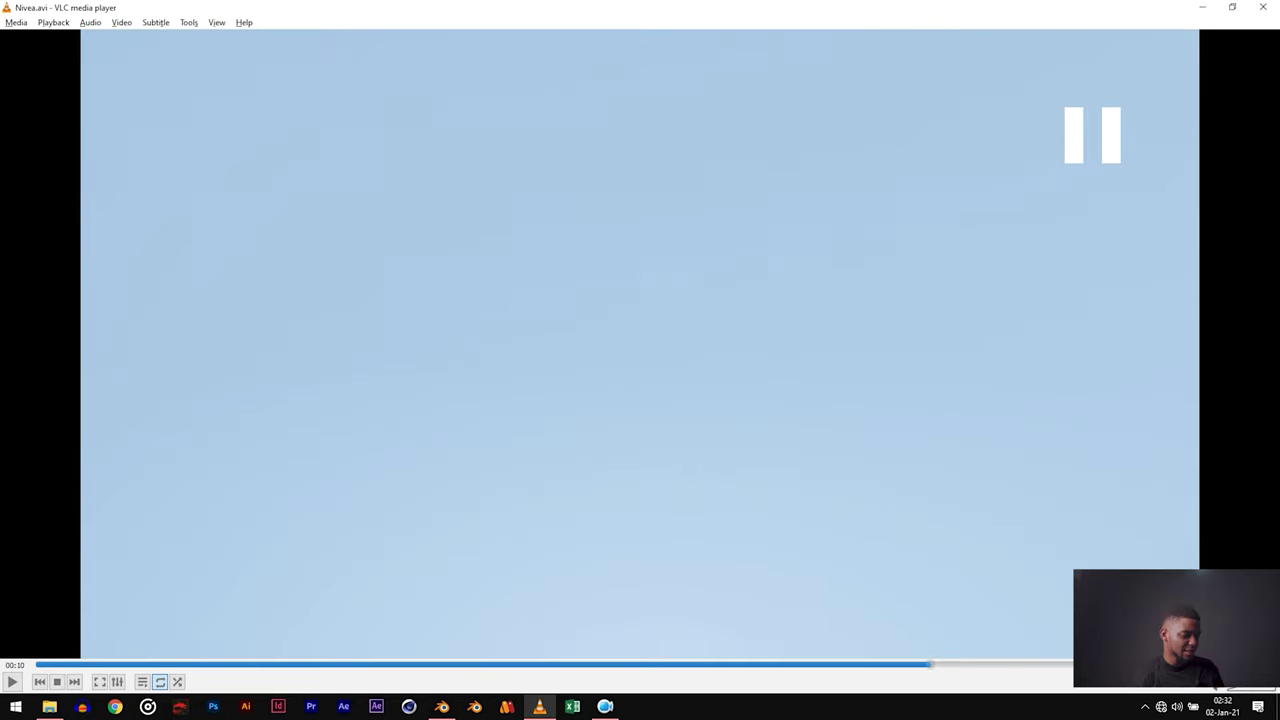
click(876, 665)
key(space)
key(space)
key(alt+Tab)
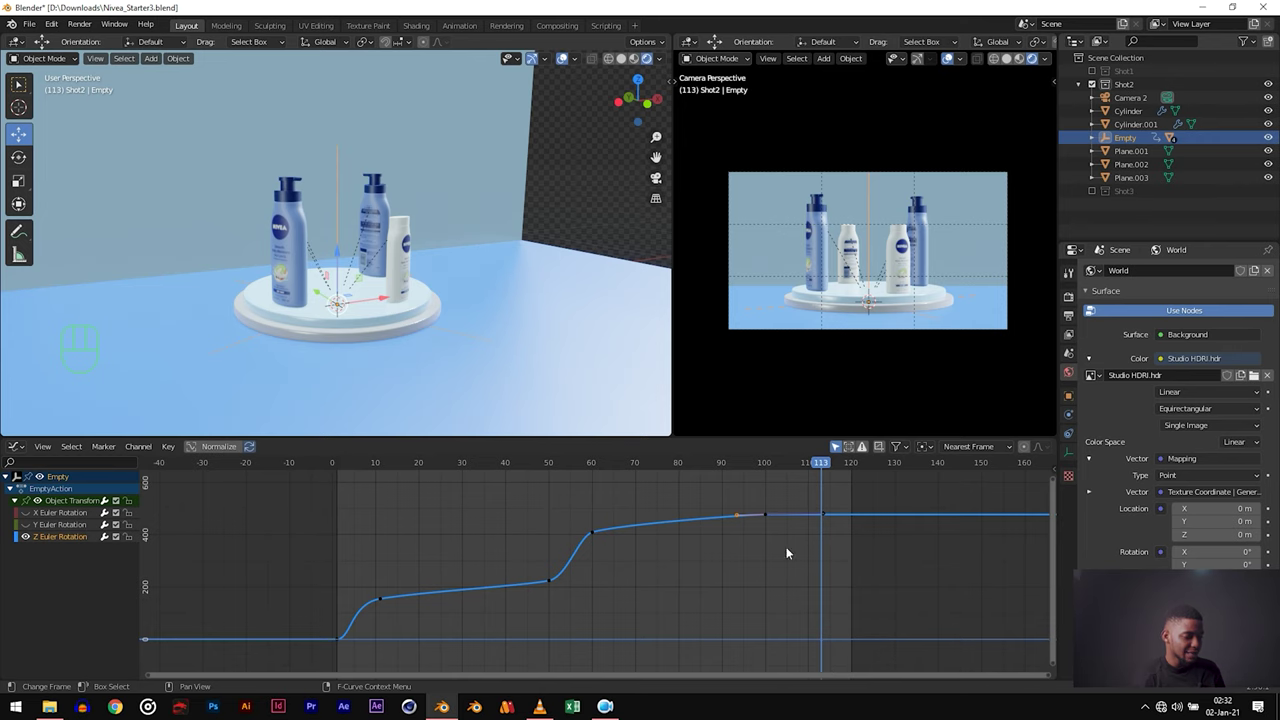
Step: Duplicate the frame 100 keyframe of the Z rotation curve to the playhead at frame 108, at a value of about 600
drag(750, 472, 773, 475)
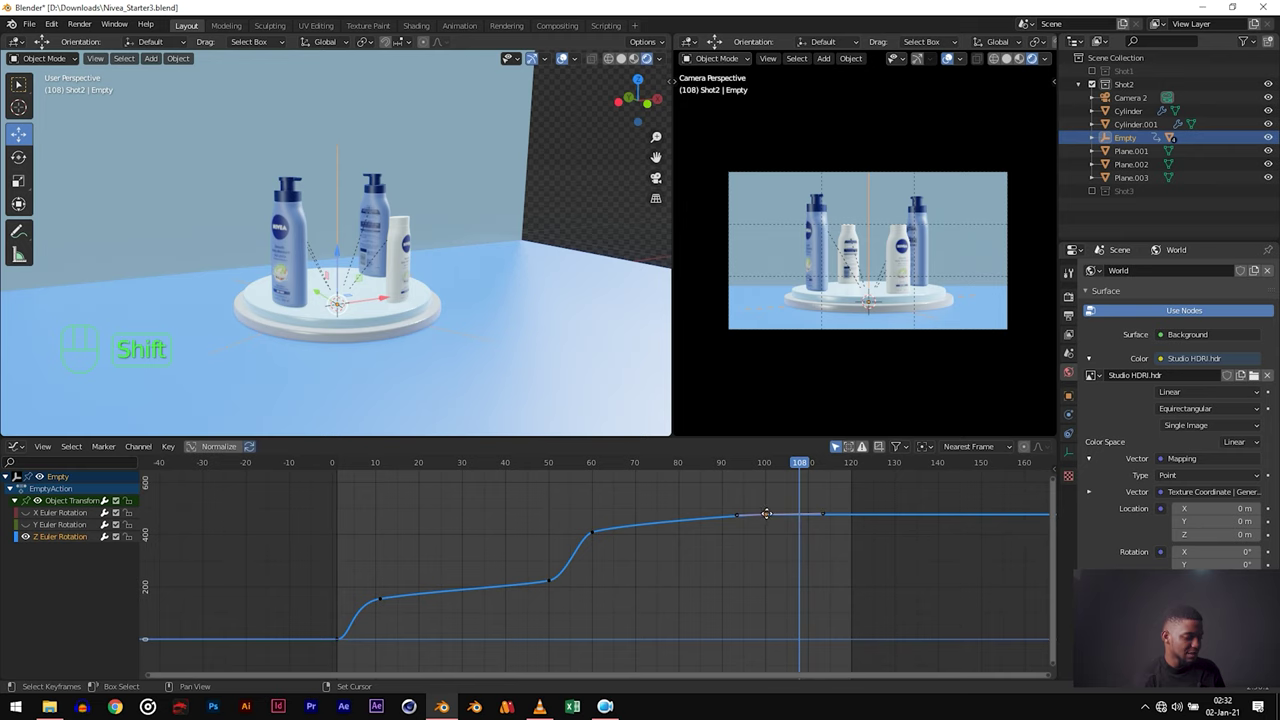
key(shift+d)
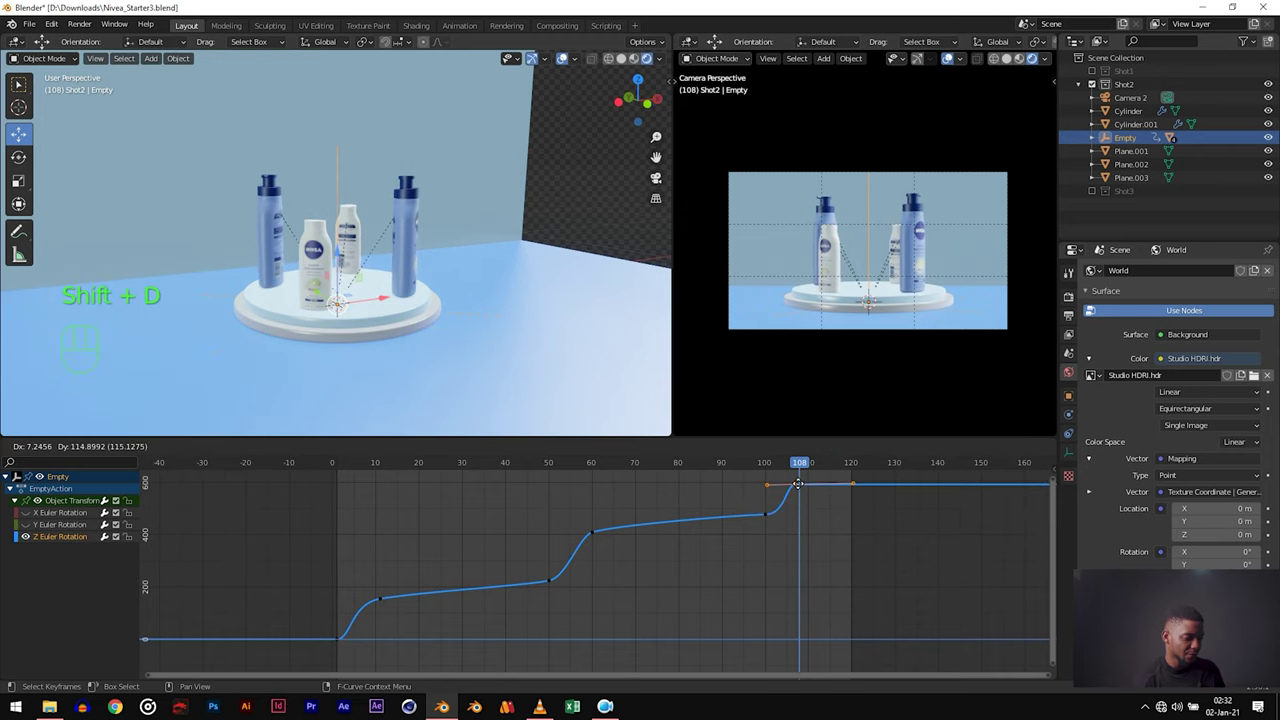
click(799, 487)
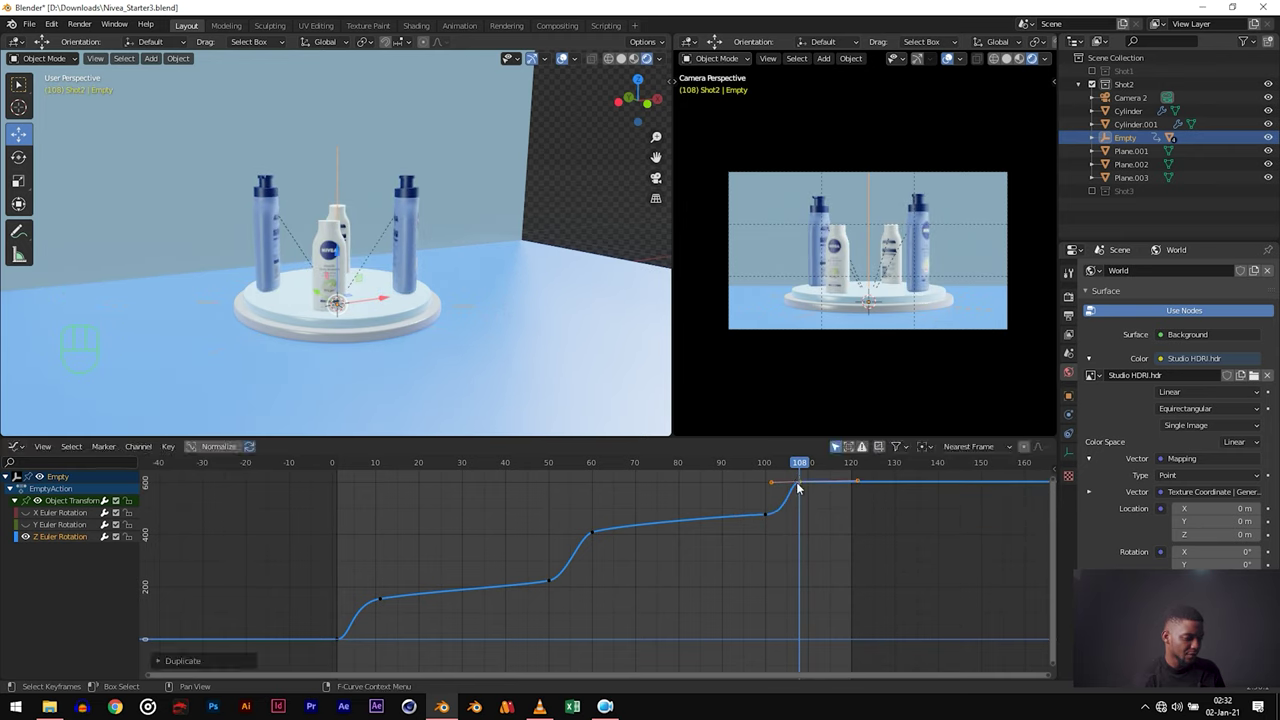
Step: Raise the last Z rotation keyframe to about 670 near frame 109 and play back the final fast spin
key(space)
scroll(760, 500, up, 1)
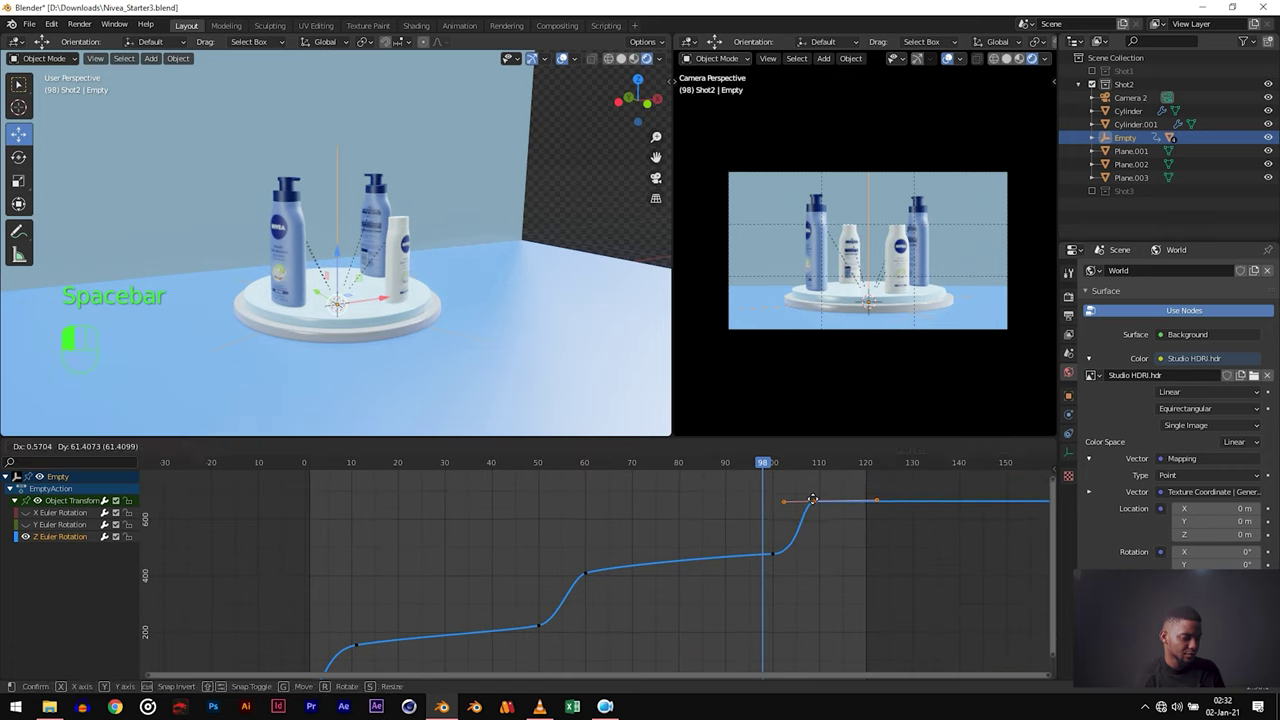
drag(795, 525, 797, 509)
key(space)
key(space)
key(space)
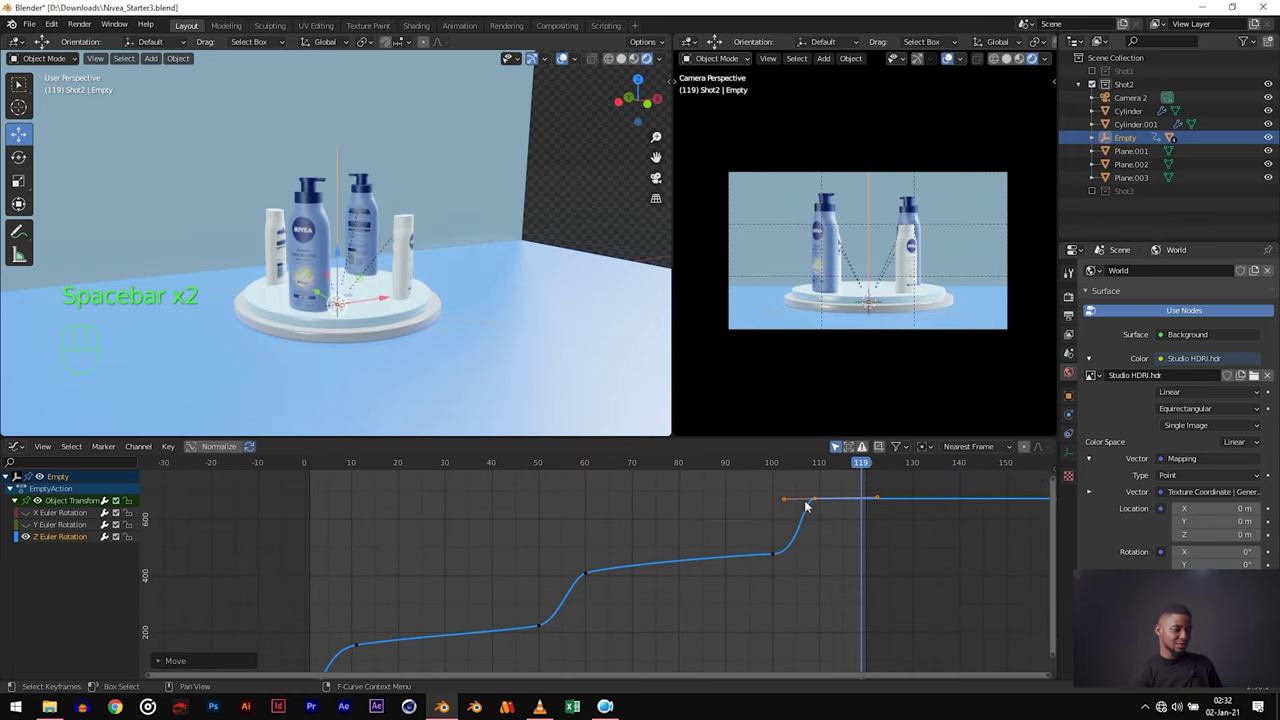
key(space)
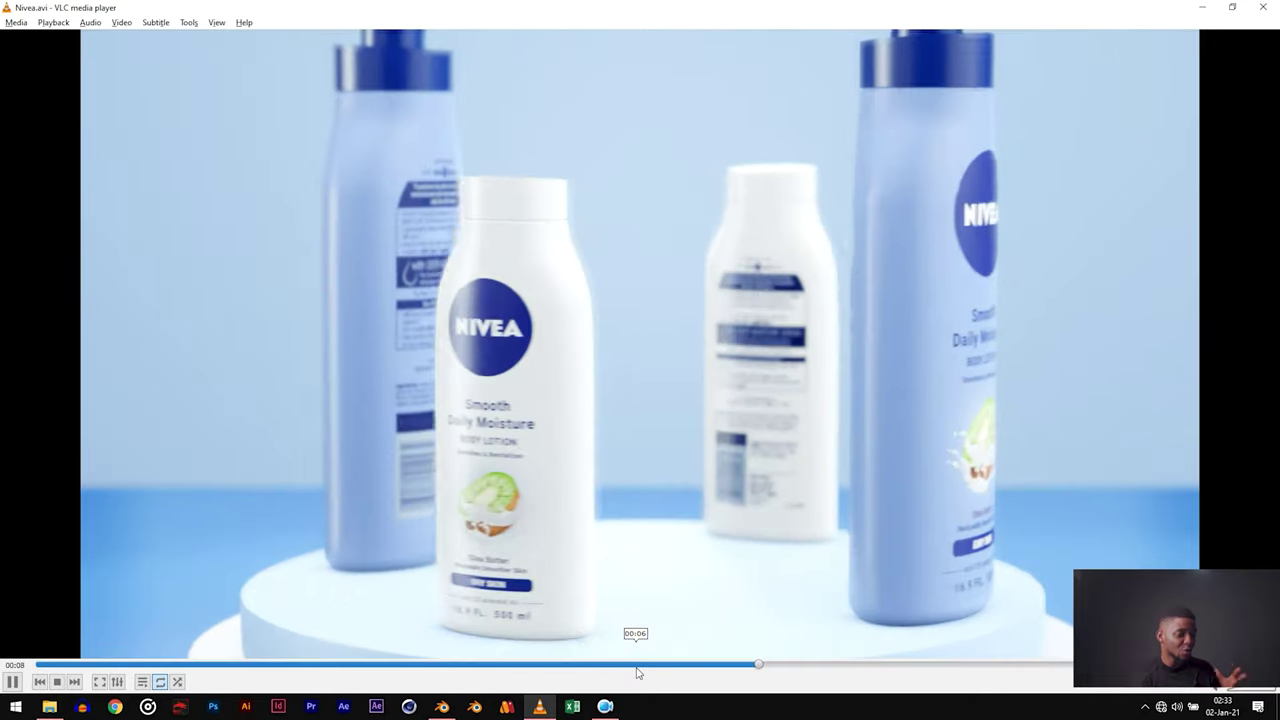
Step: Replay Nivea.avi in VLC from 00:06 to study the reference rotation and camera framing, and return to Blender
click(637, 666)
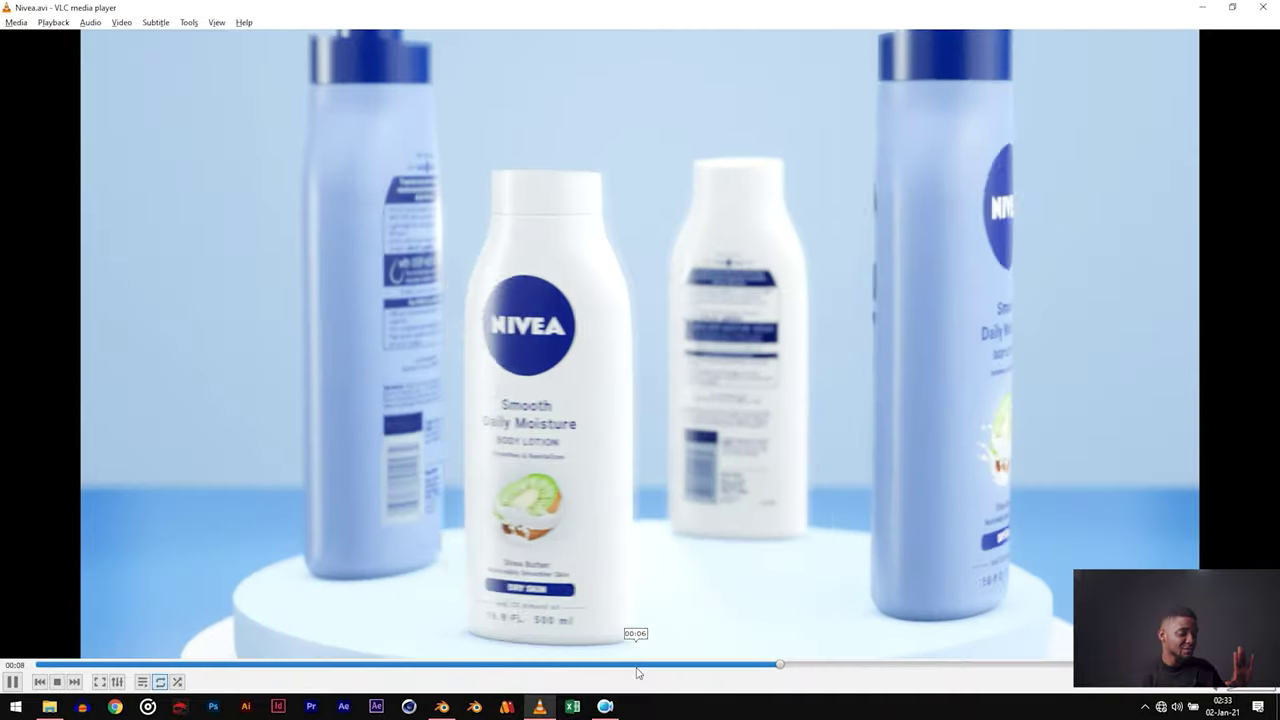
click(637, 666)
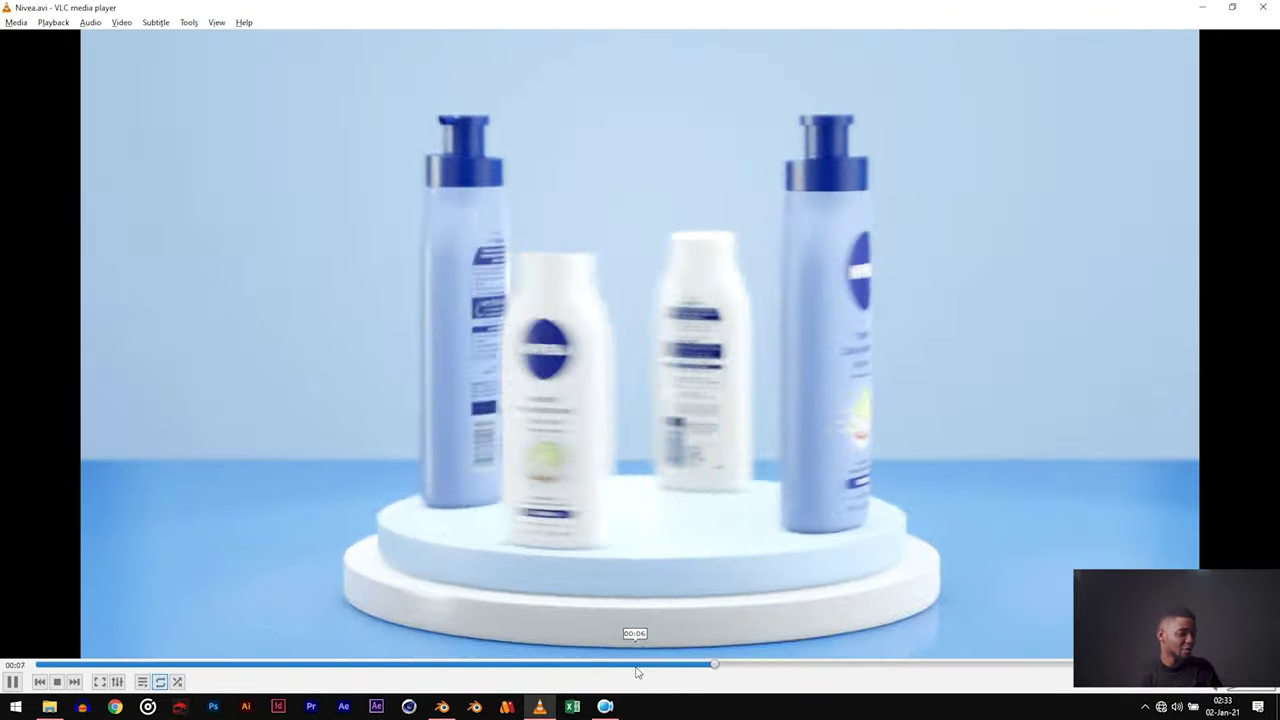
click(744, 540)
key(alt+Tab)
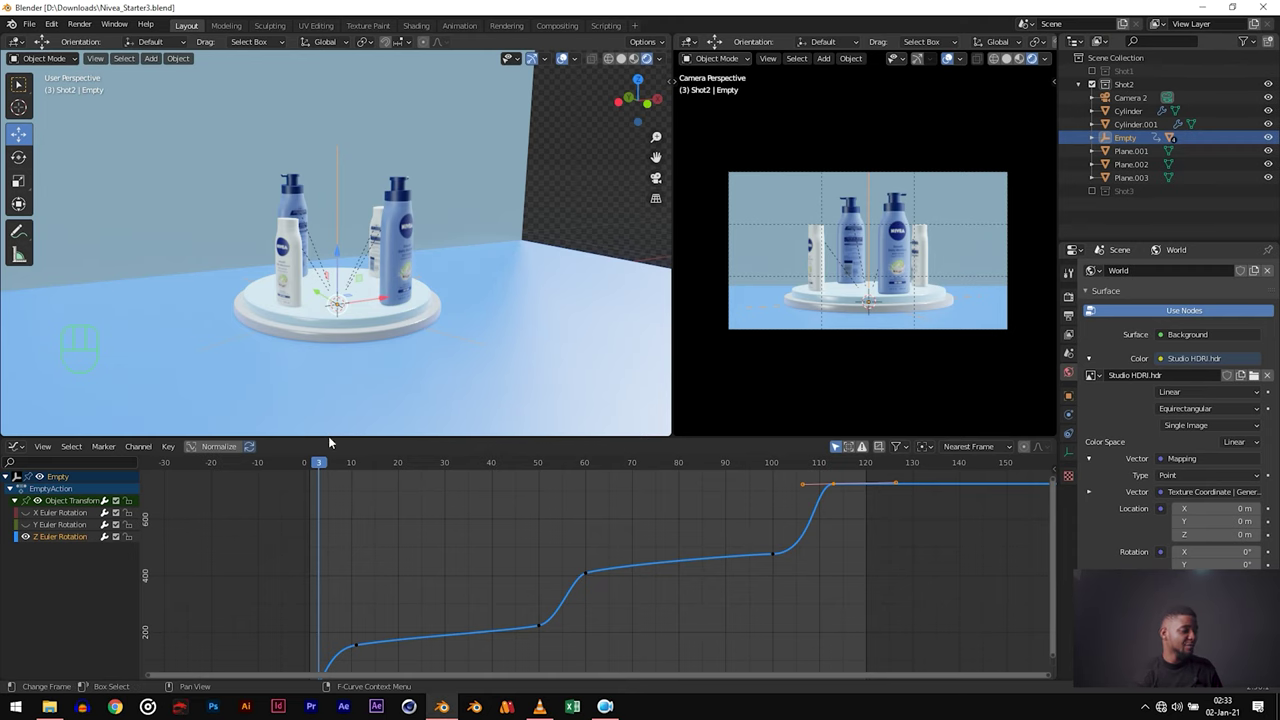
Step: Examine the complete Z rotation curve from frame 1, going through its keyframes up to frame 100, and scrub to frame 105
scroll(400, 300, down, 3)
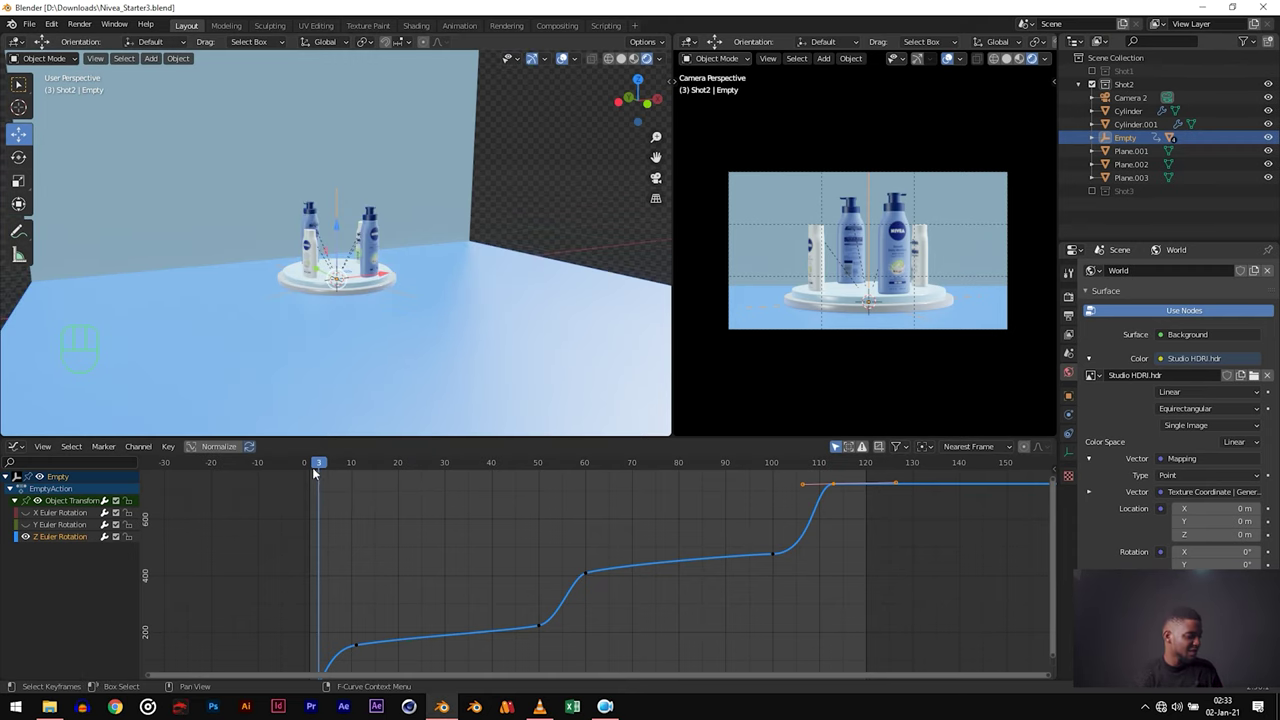
key(shift+Left)
key(Home)
click(377, 660)
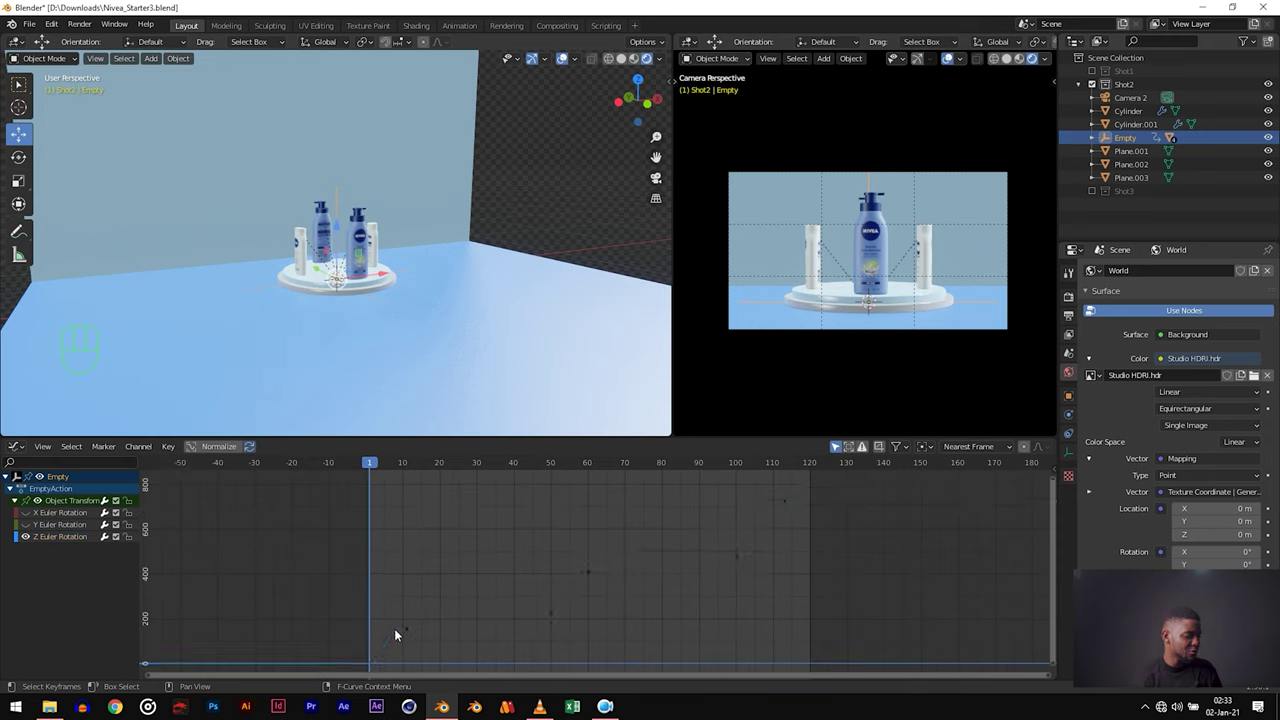
click(408, 629)
click(551, 620)
click(588, 571)
click(738, 557)
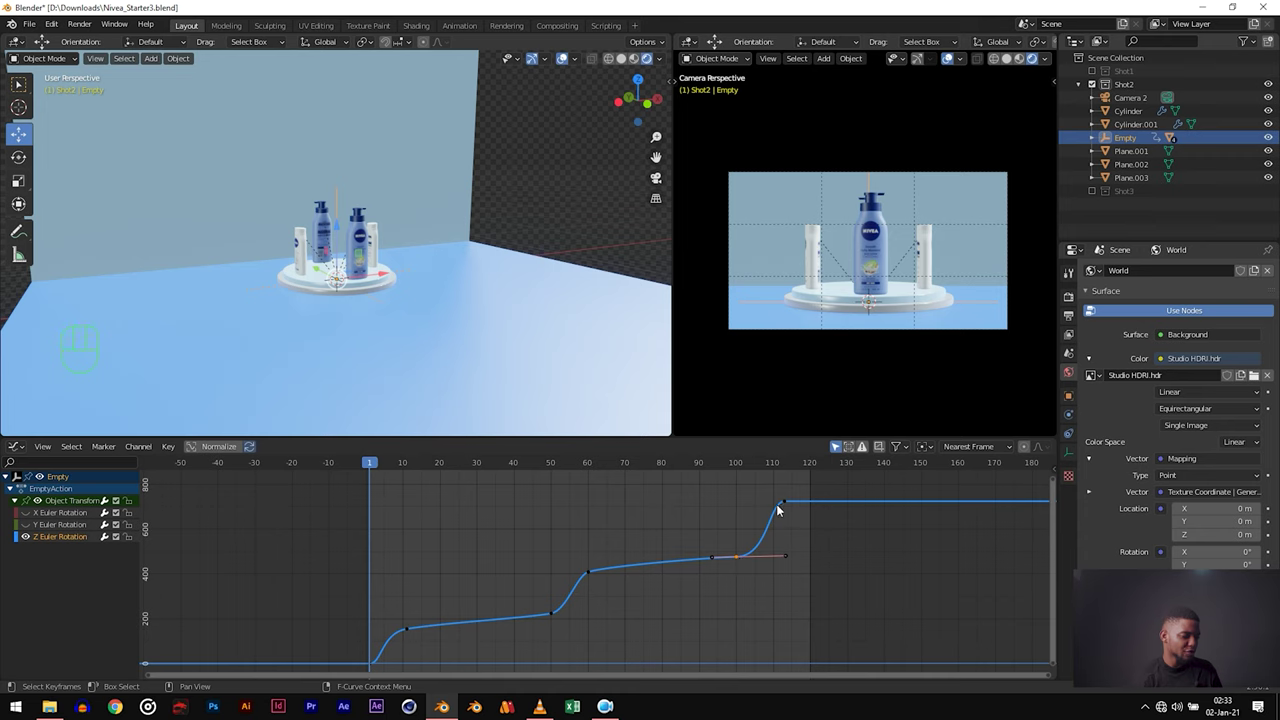
drag(788, 463, 754, 463)
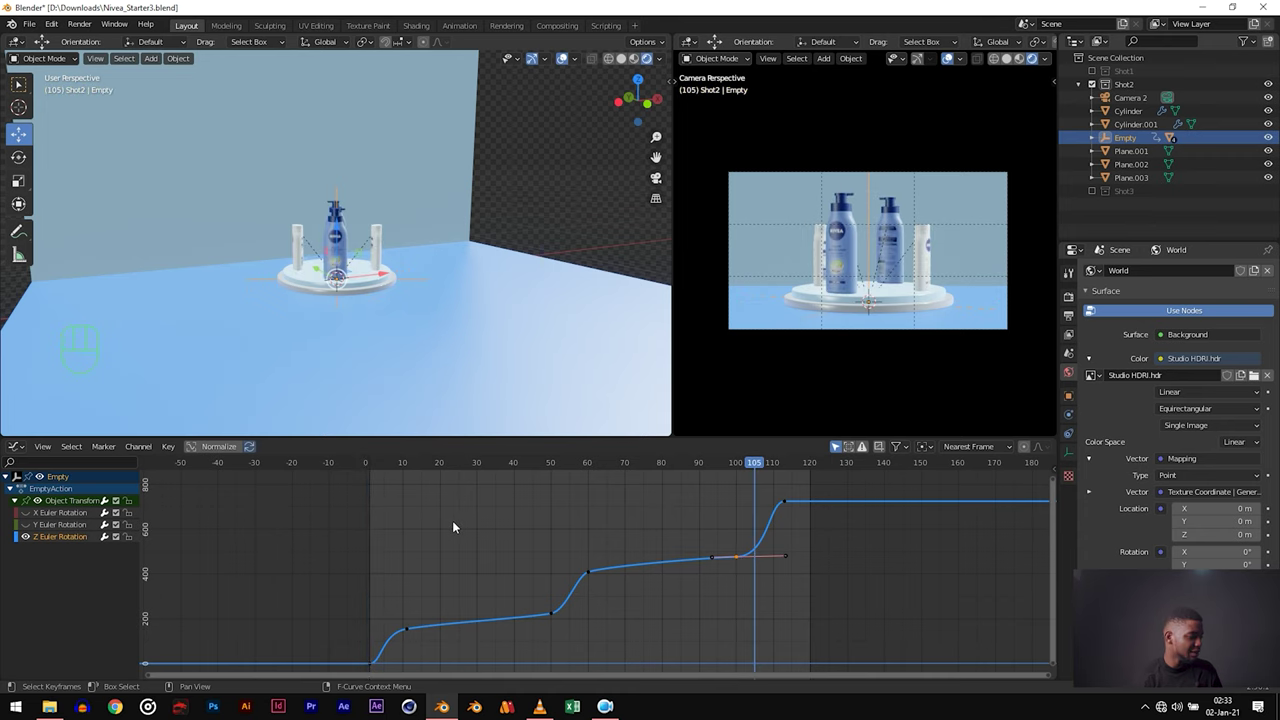
Step: Select Camera 2 in front of the podium scene and place the playhead at frame 1
scroll(418, 318, down, 5)
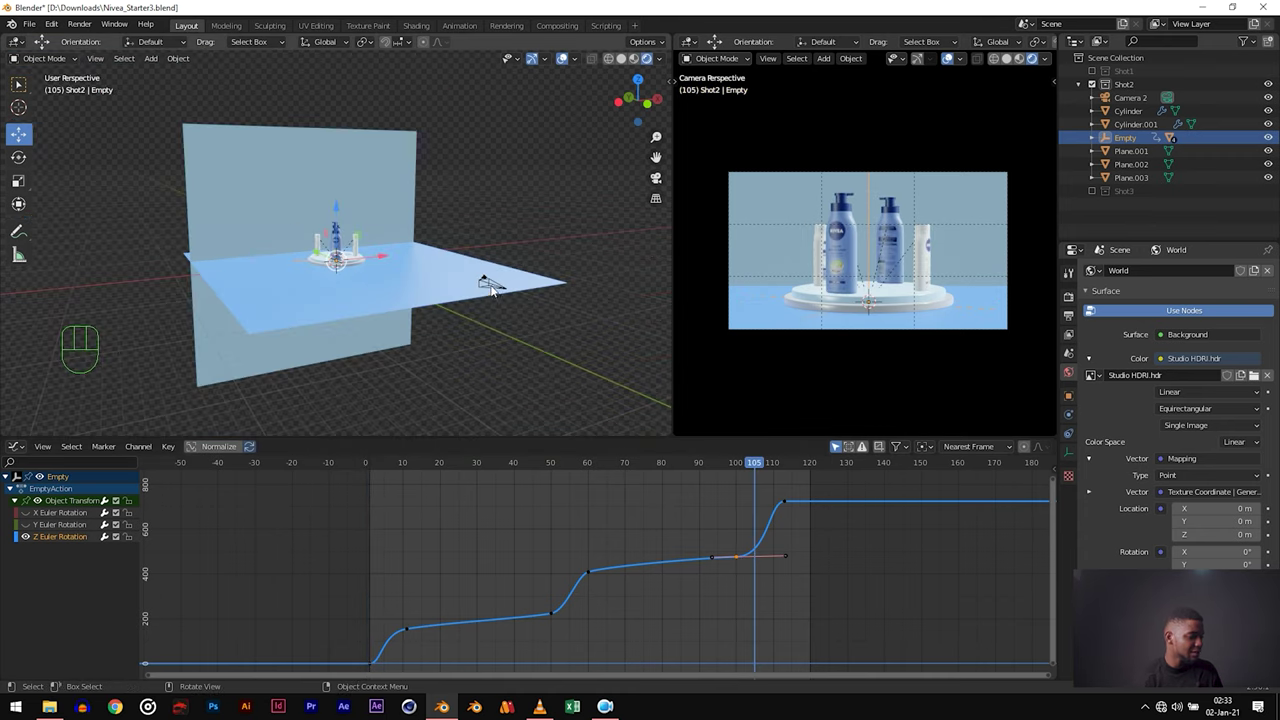
click(490, 284)
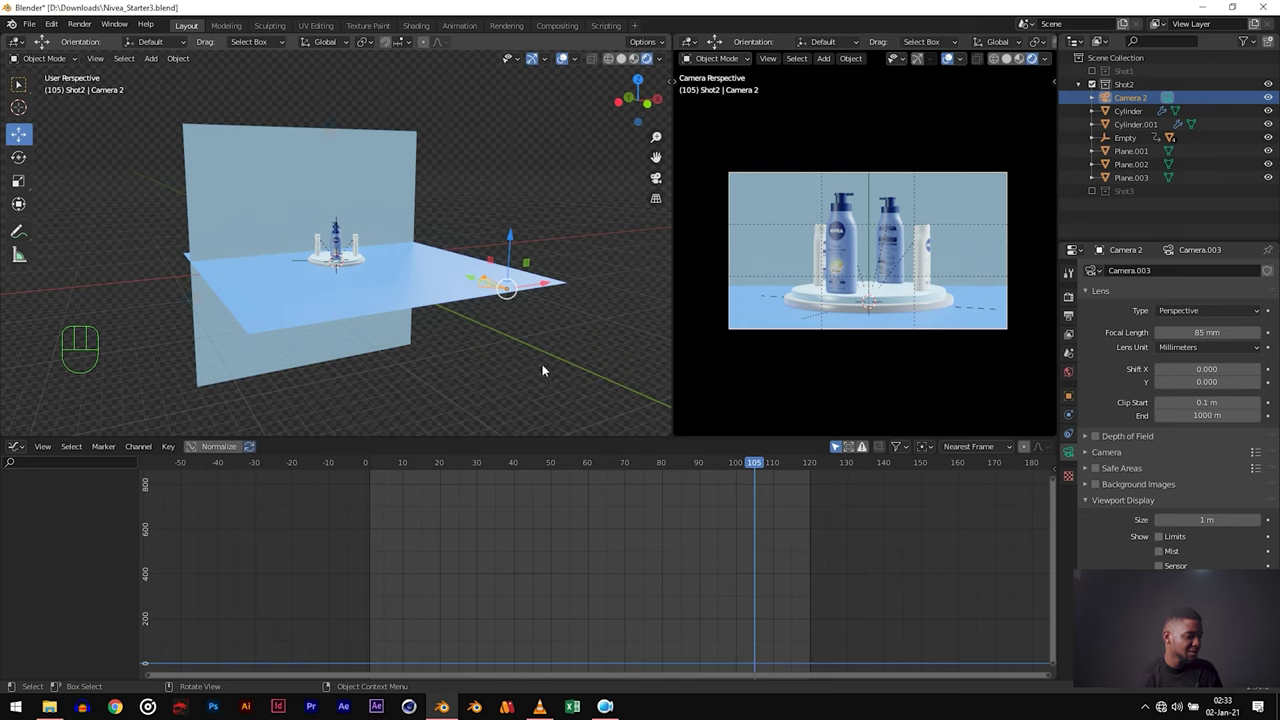
drag(398, 461, 371, 473)
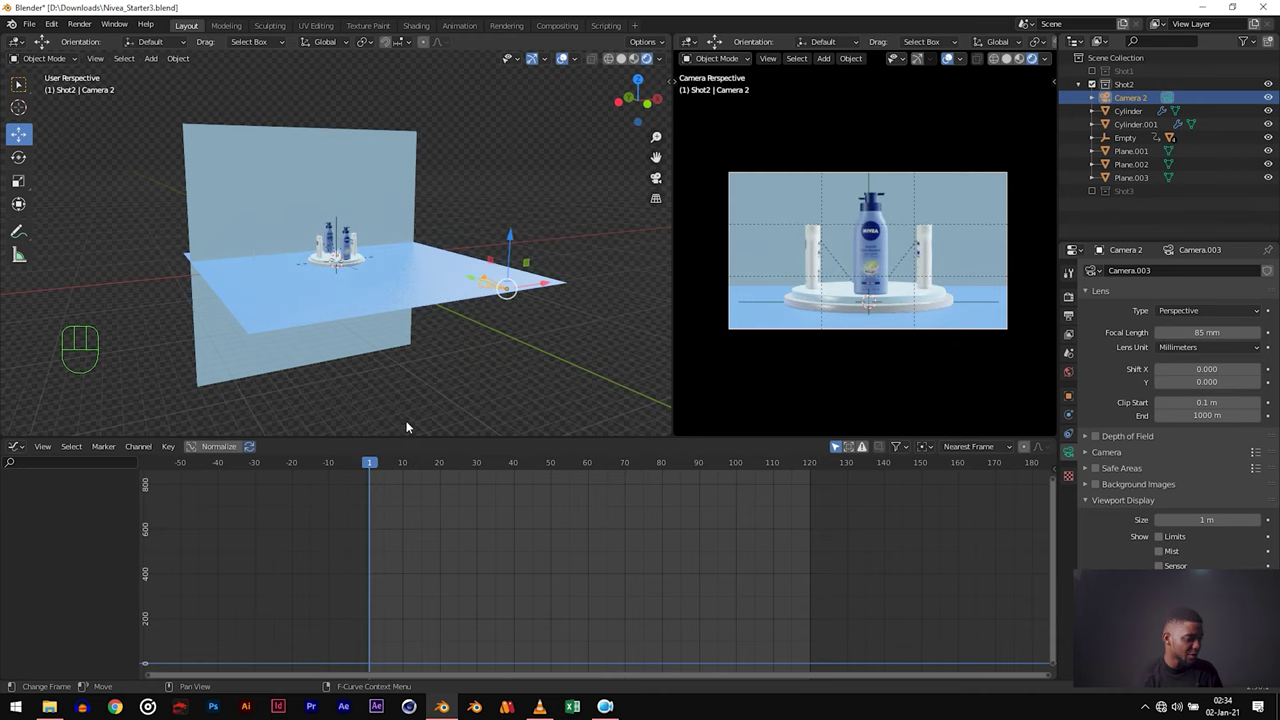
scroll(497, 312, up, 3)
middle_drag(667, 330, 602, 330)
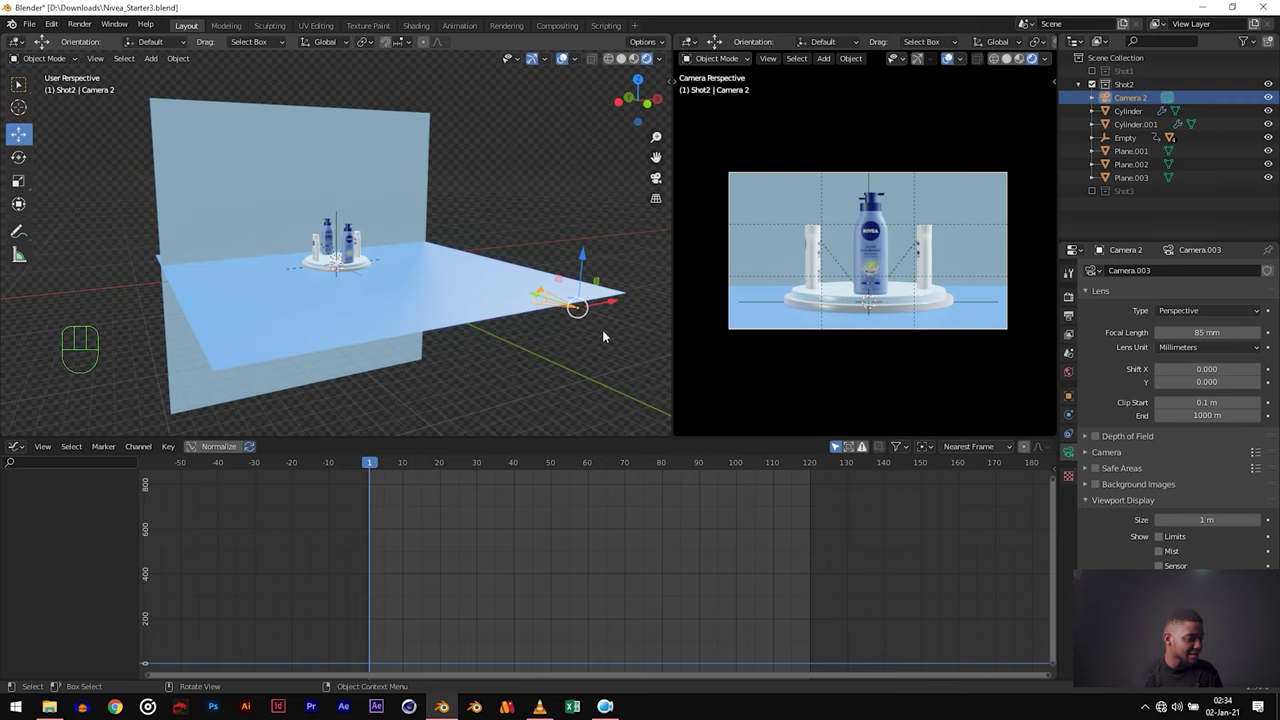
key(i)
key(i)
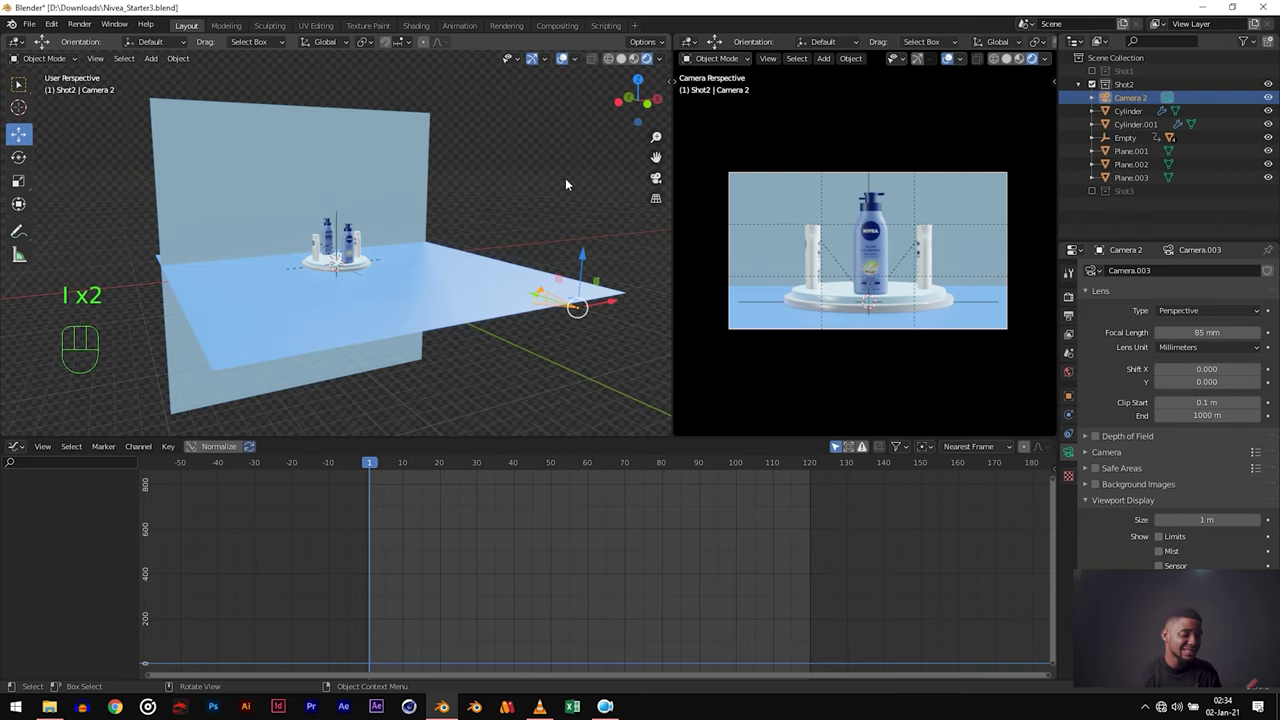
middle_drag(443, 304, 432, 378)
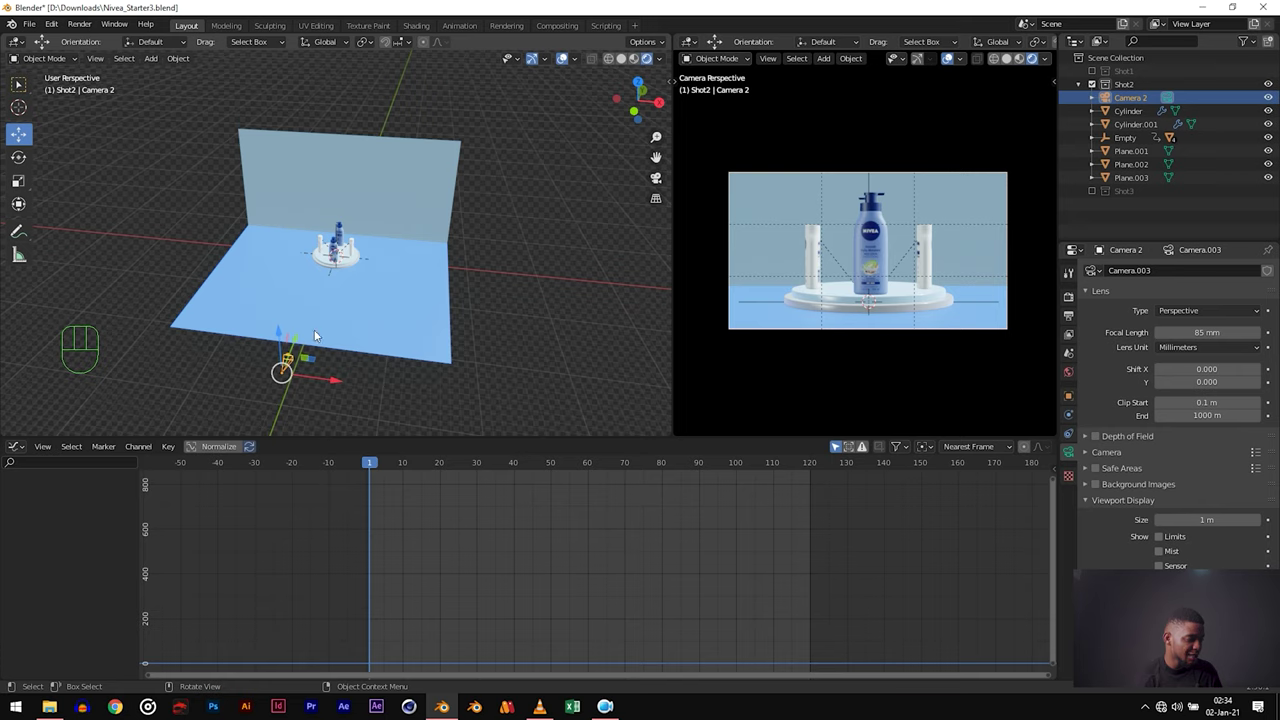
key(g)
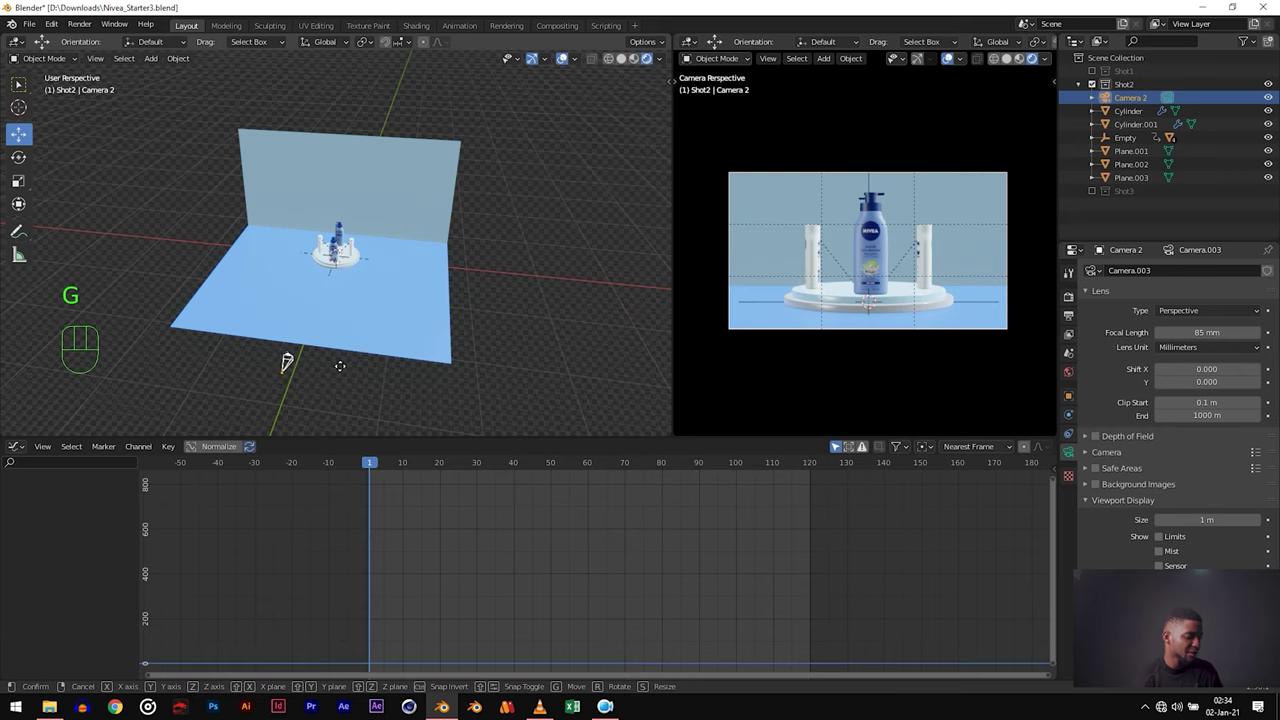
right_click(390, 304)
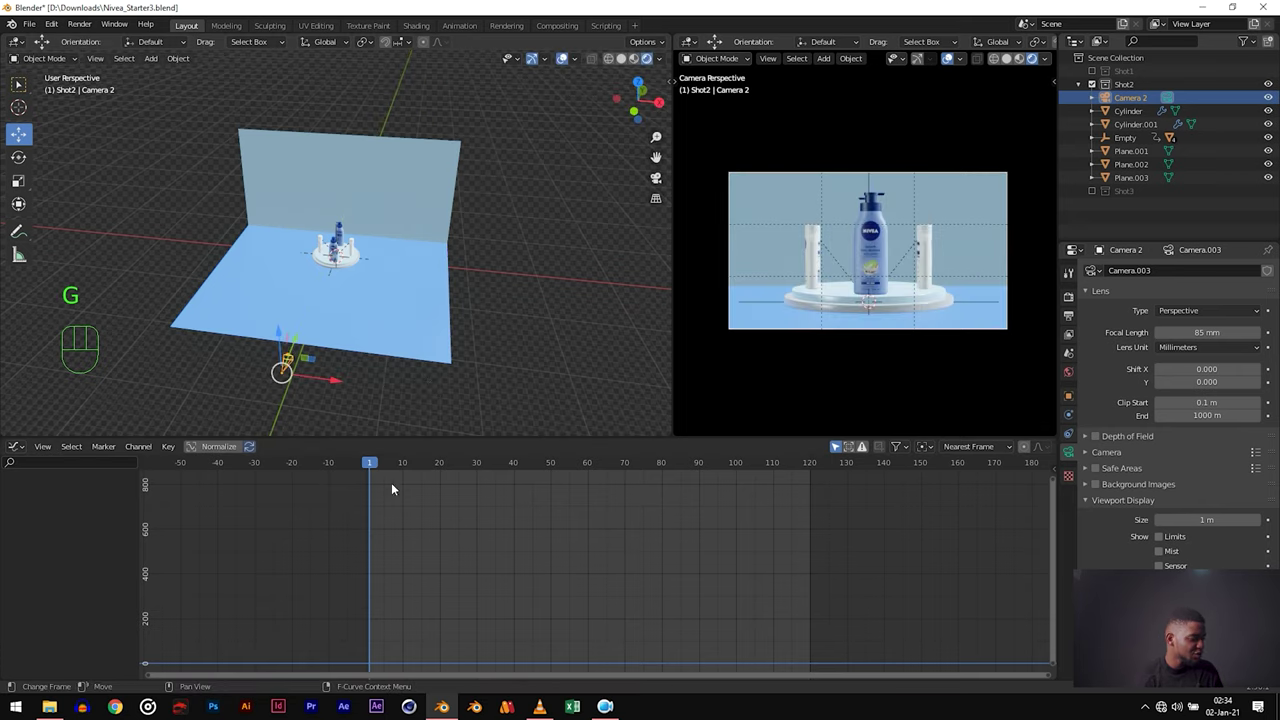
Step: Insert a Location keyframe for Camera 2 at frame 1
key(i)
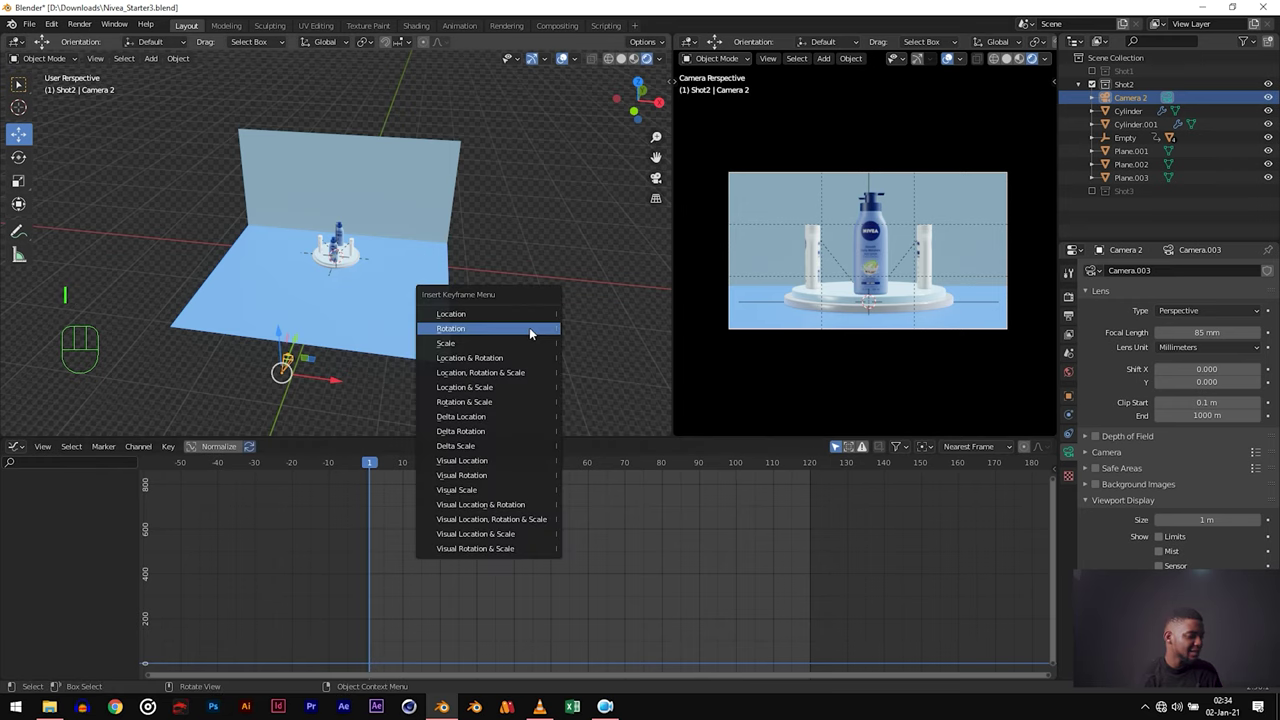
click(496, 315)
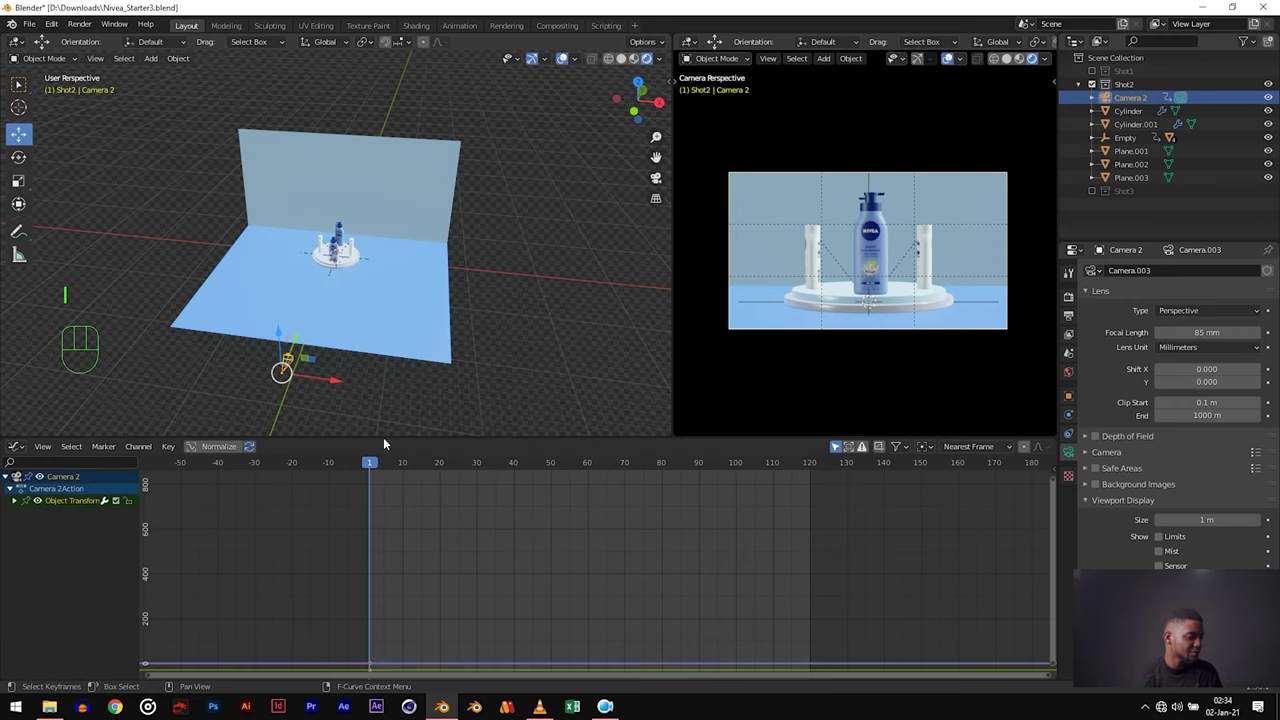
Step: Switch the graph area to the Timeline and insert a Location keyframe for Camera 2 at frame 10
key(a)
key(KP_Decimal)
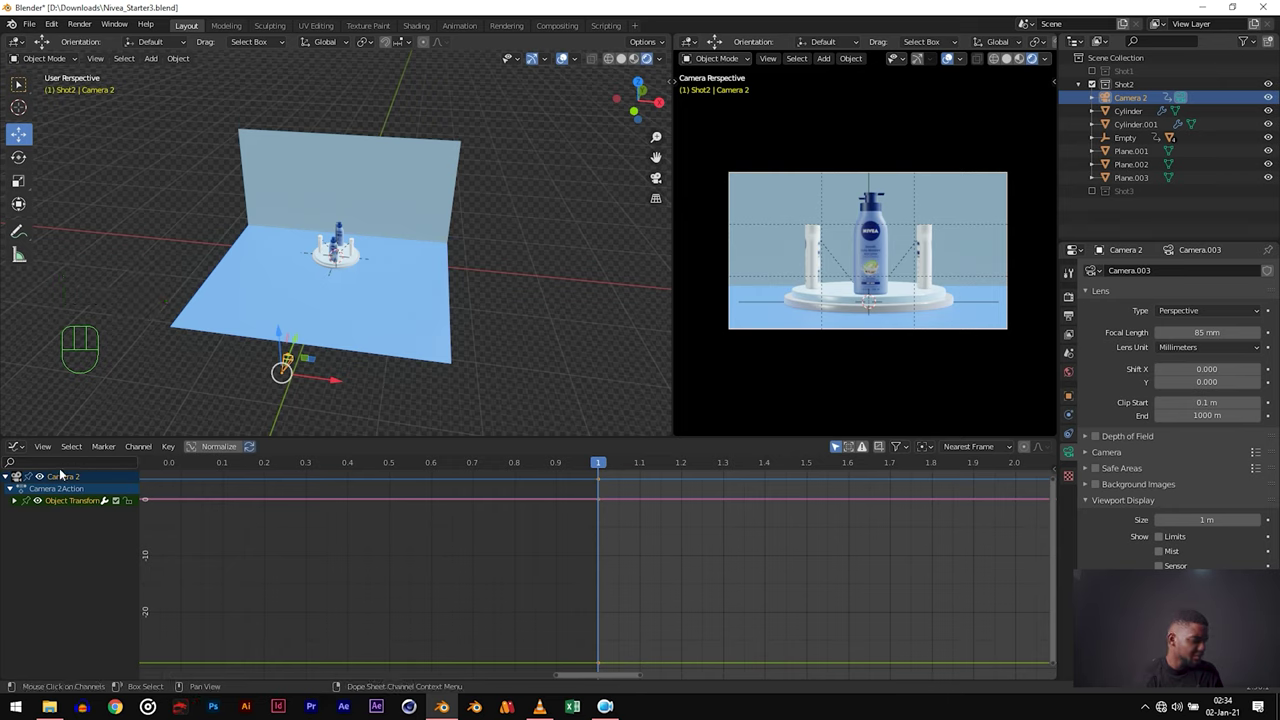
click(14, 446)
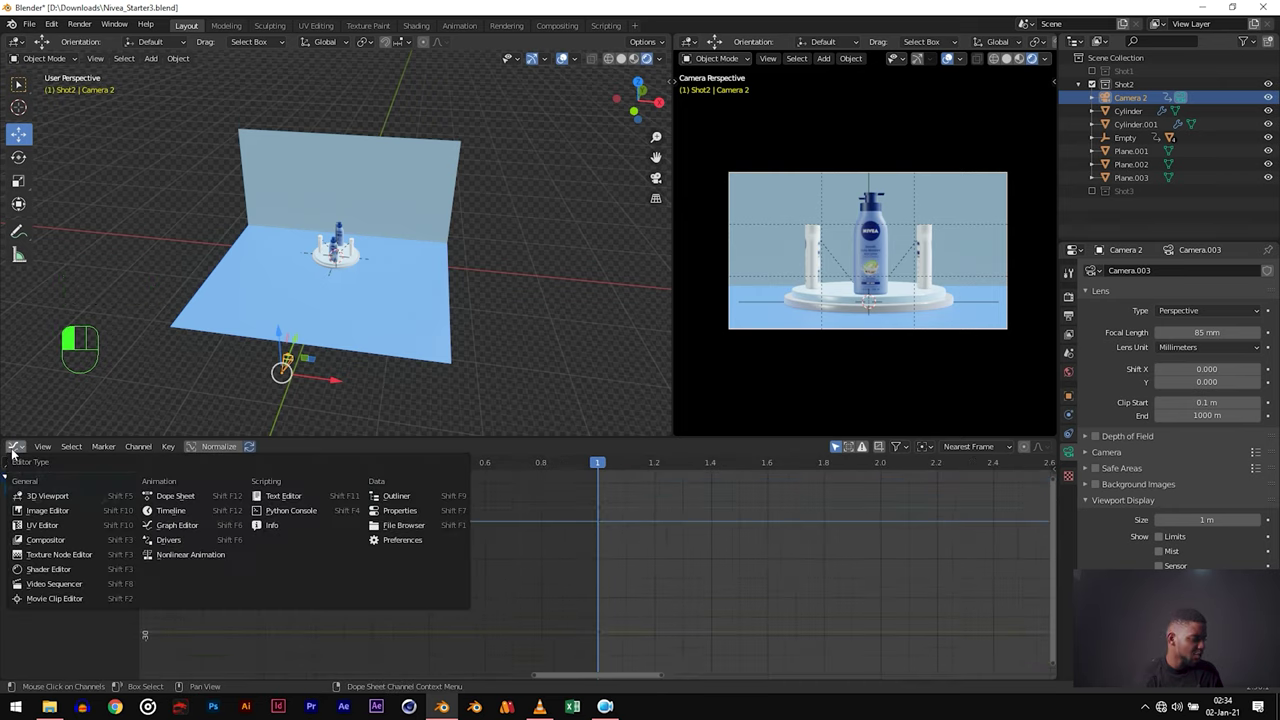
click(170, 511)
drag(48, 470, 72, 473)
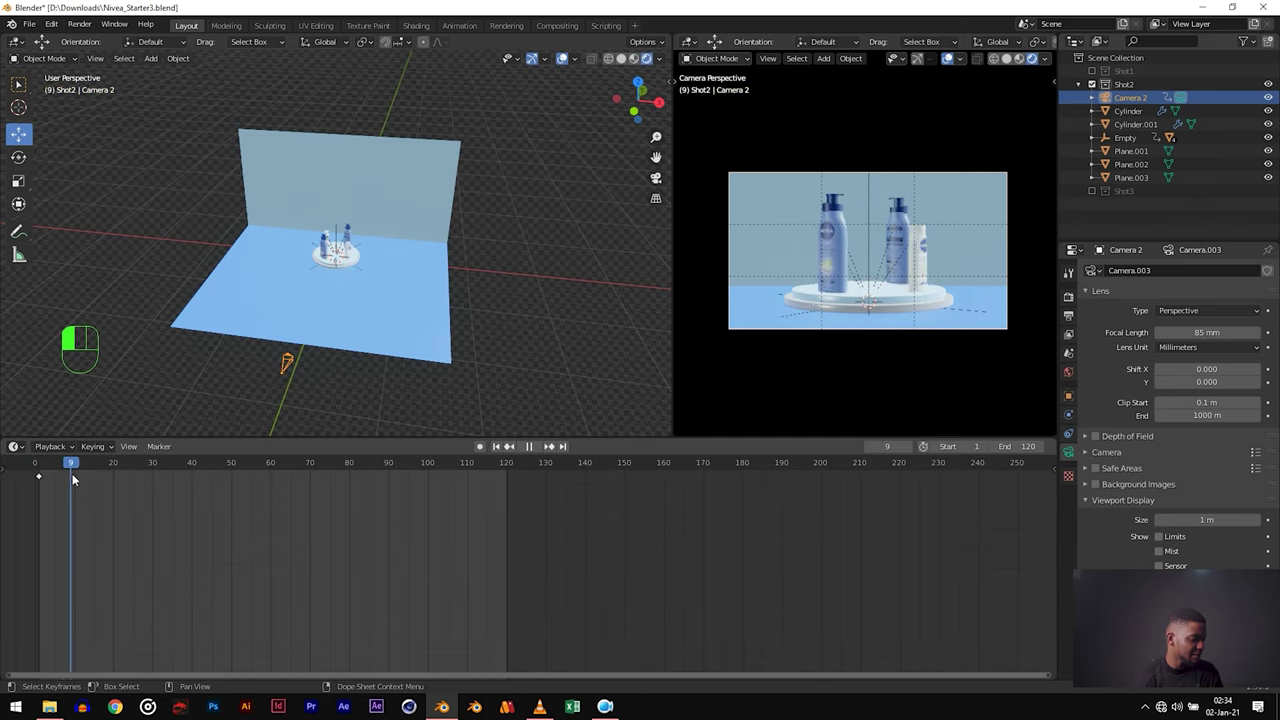
key(i)
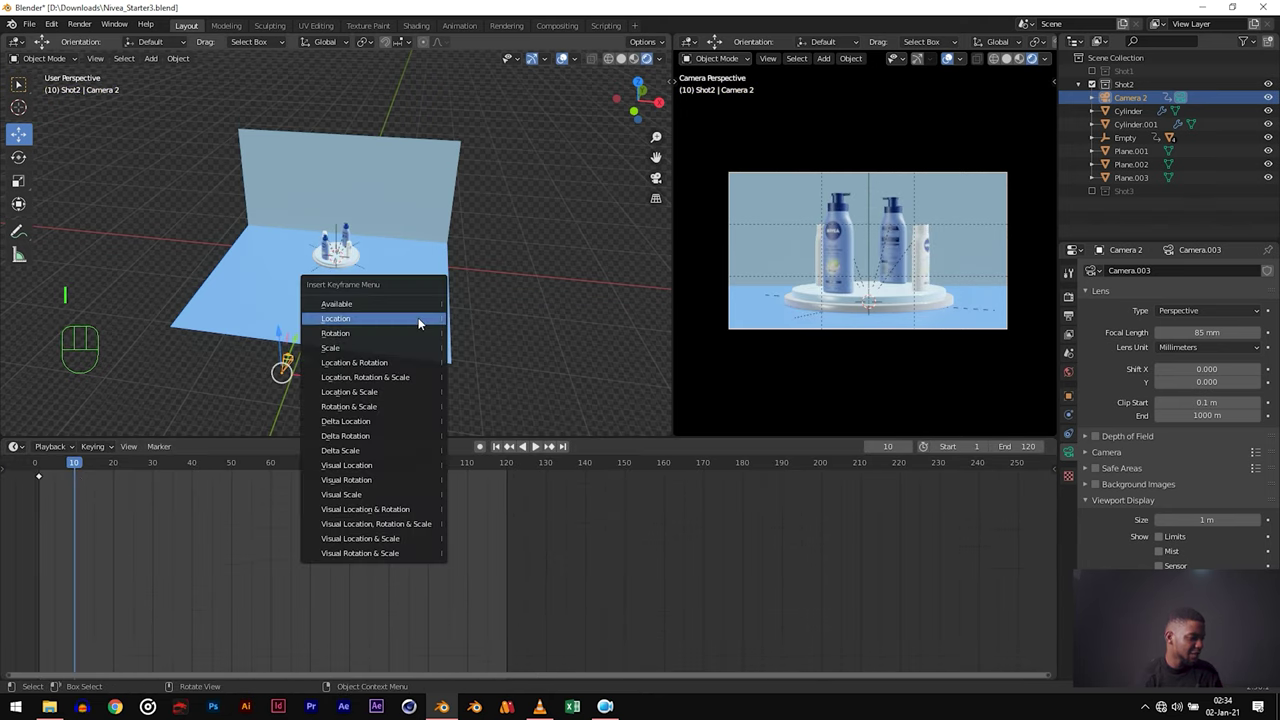
click(418, 318)
Step: Insert Location keyframes for Camera 2 at frames 50 and 59
drag(120, 486, 230, 498)
key(i)
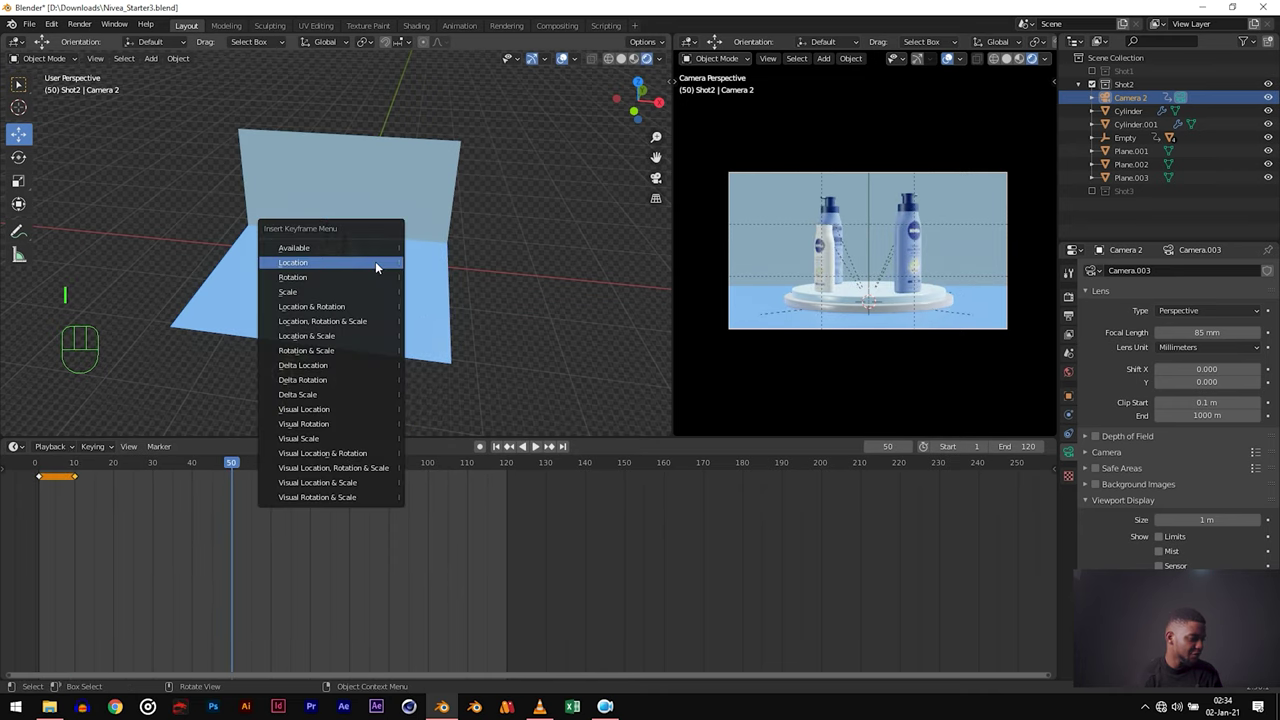
click(375, 262)
drag(259, 476, 266, 477)
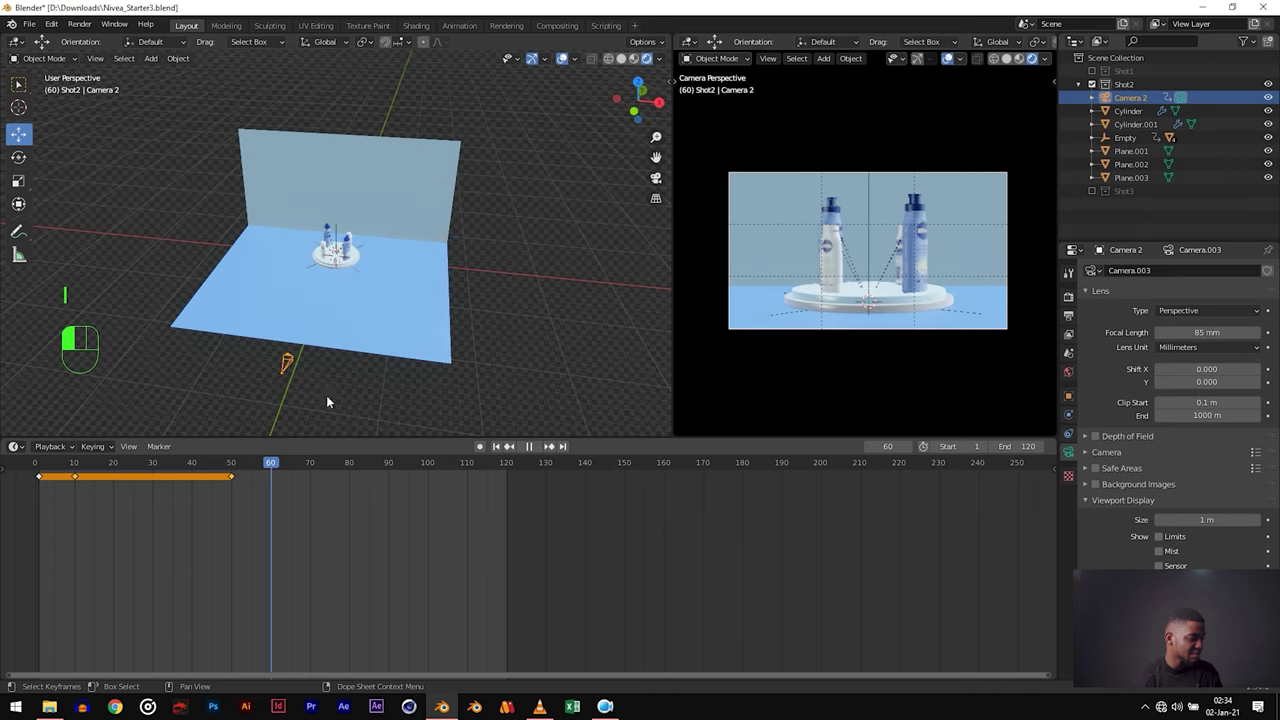
key(i)
click(438, 332)
Step: Insert a Location keyframe for Camera 2 at frame 100 and return the playhead to frame 9
drag(278, 463, 428, 485)
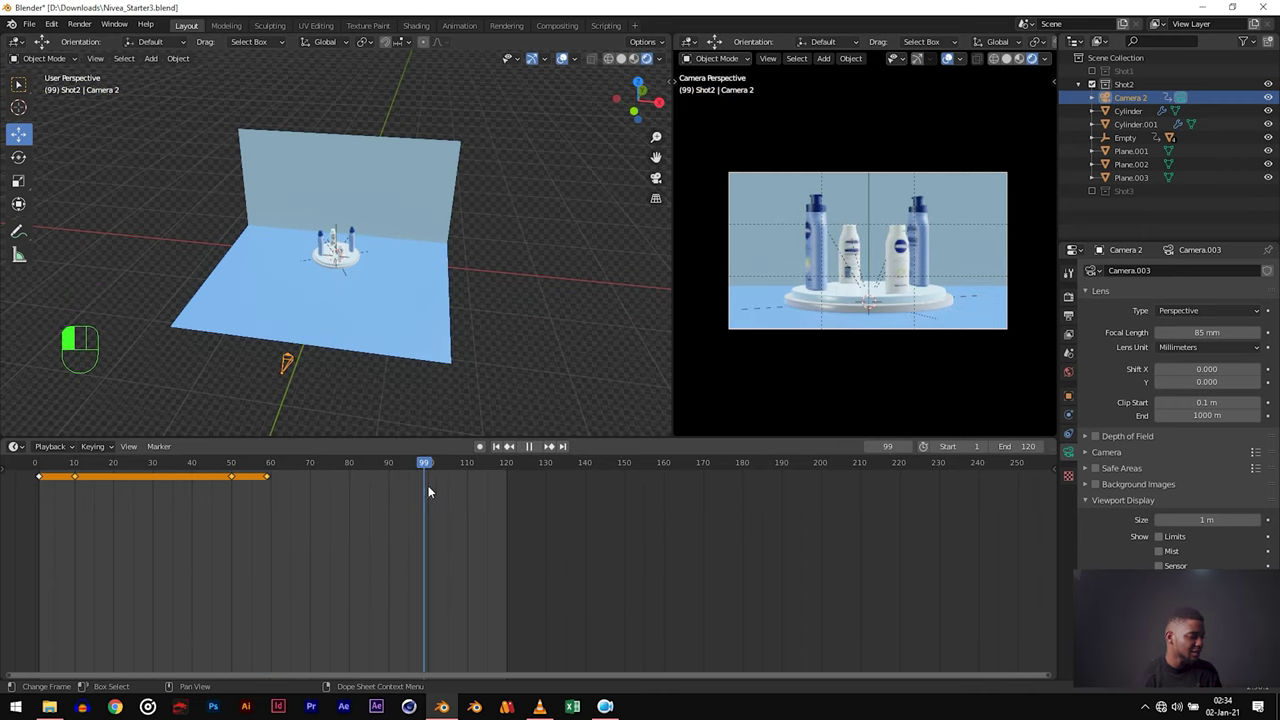
key(i)
click(448, 289)
key(ctrl+z)
key(ctrl+z)
drag(120, 468, 70, 484)
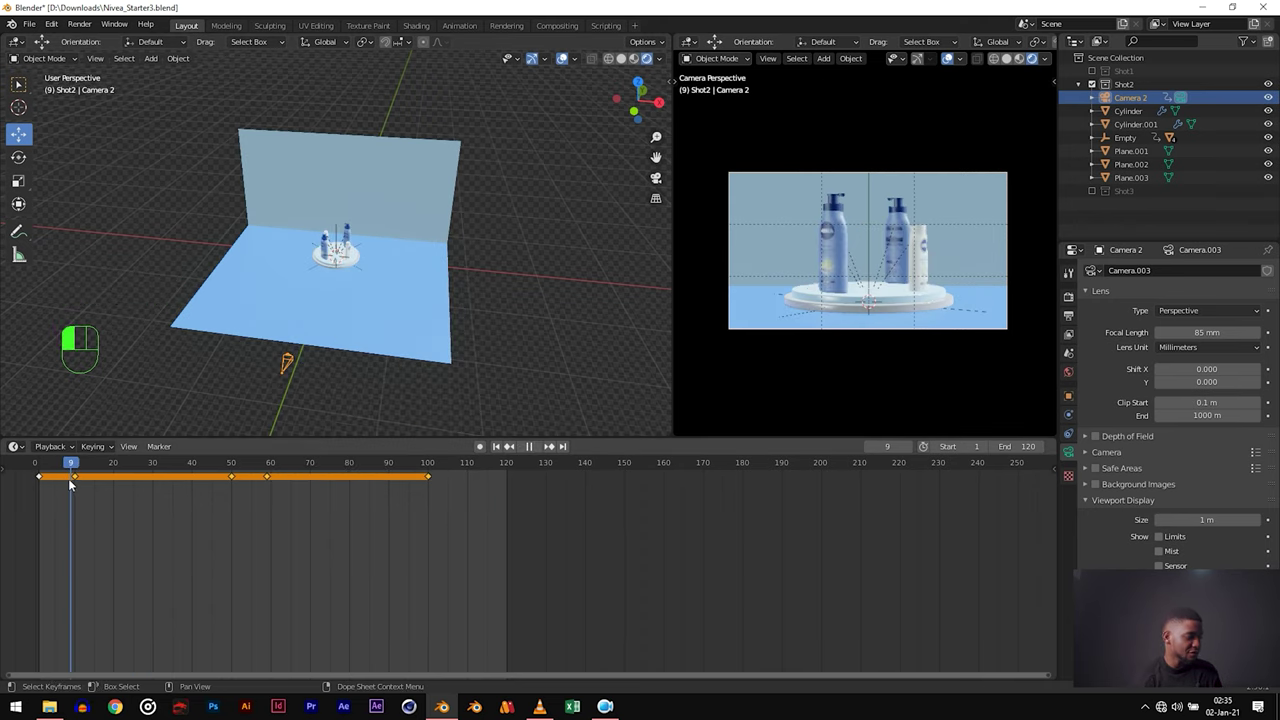
Step: Switch the Timeline to the Graph Editor and show only Camera 2's Y Location curve, framed in full
click(15, 447)
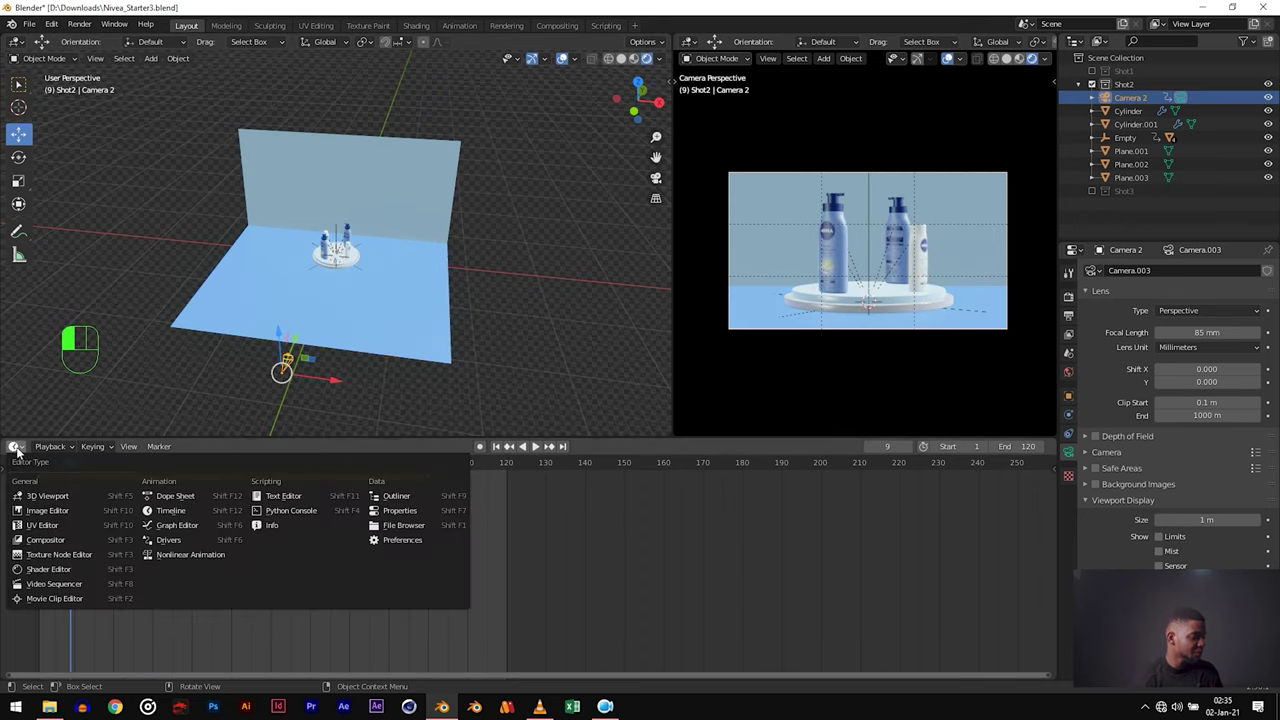
click(177, 525)
click(23, 501)
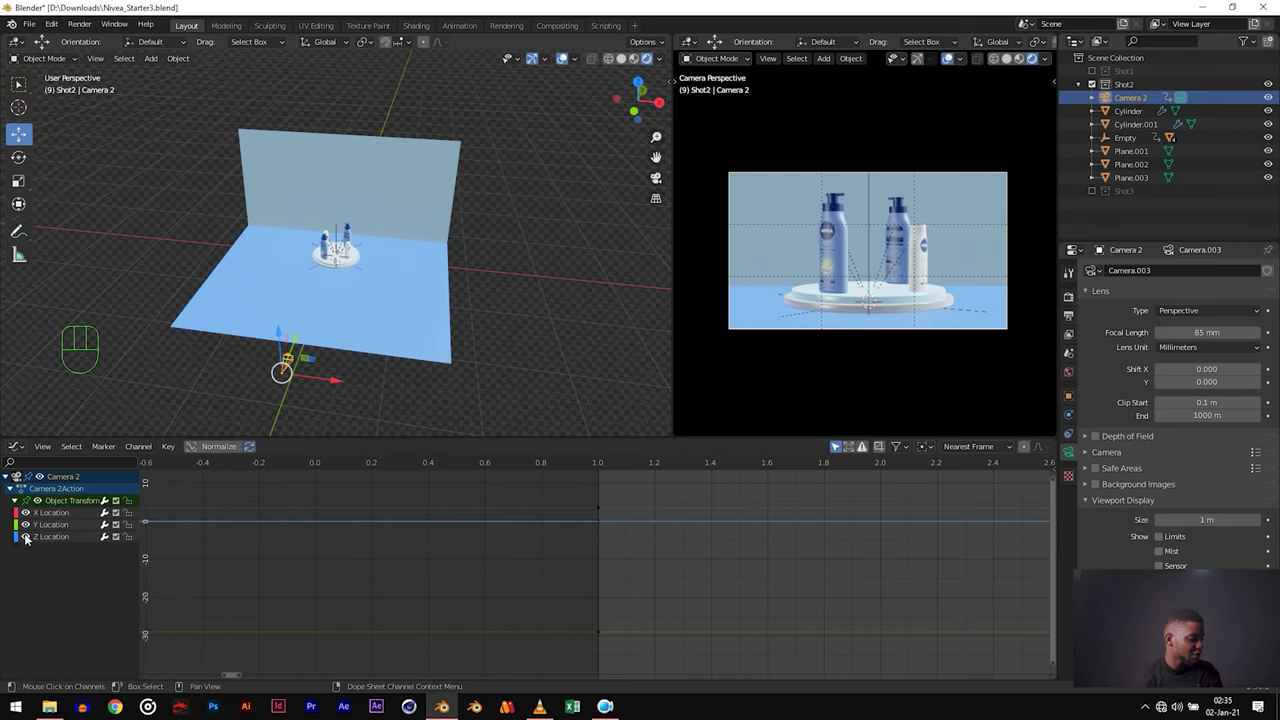
key(Home)
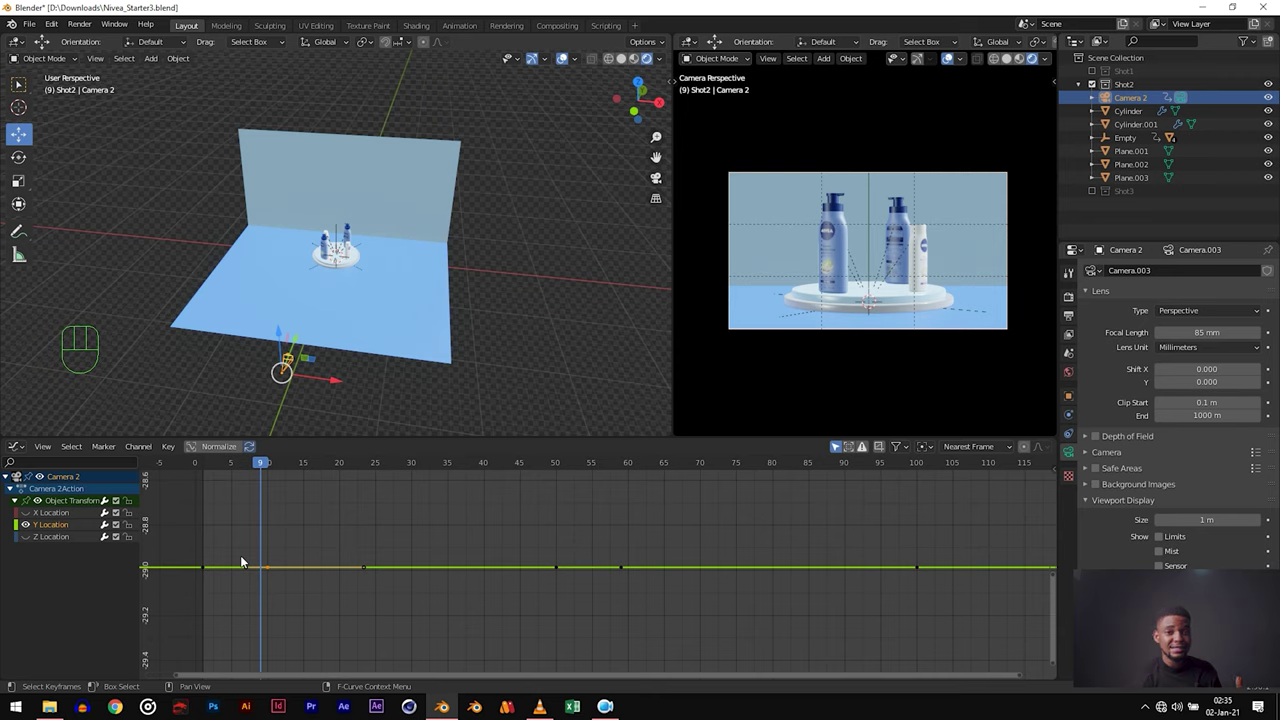
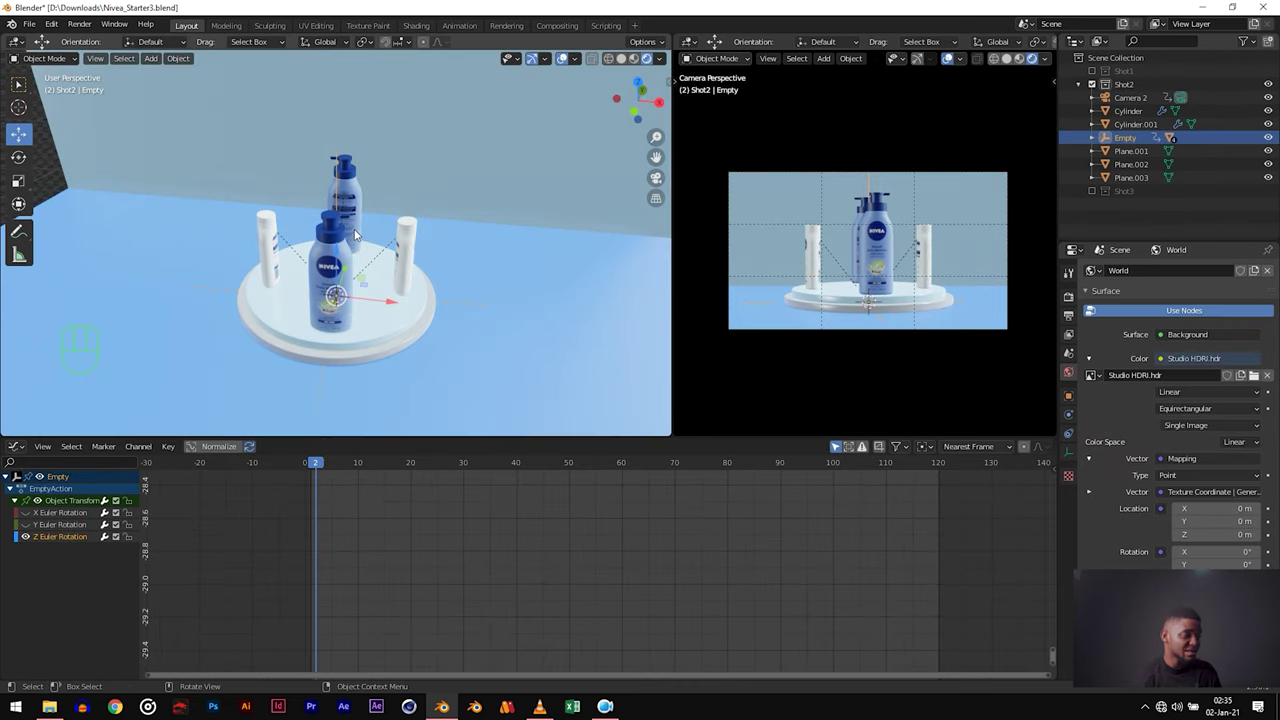
scroll(355, 234, down, 7)
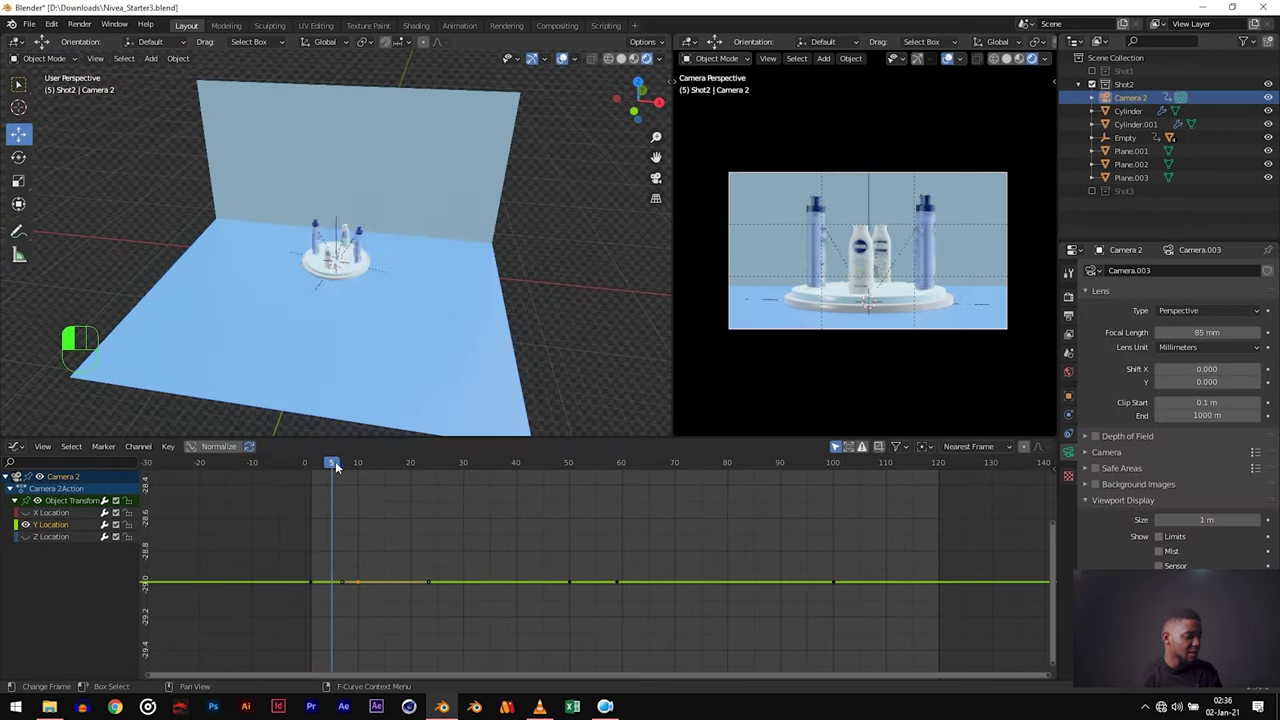
Step: Raise Camera 2's Y Location keyframe at frame 10 to about -28, keeping its timing
drag(332, 461, 357, 466)
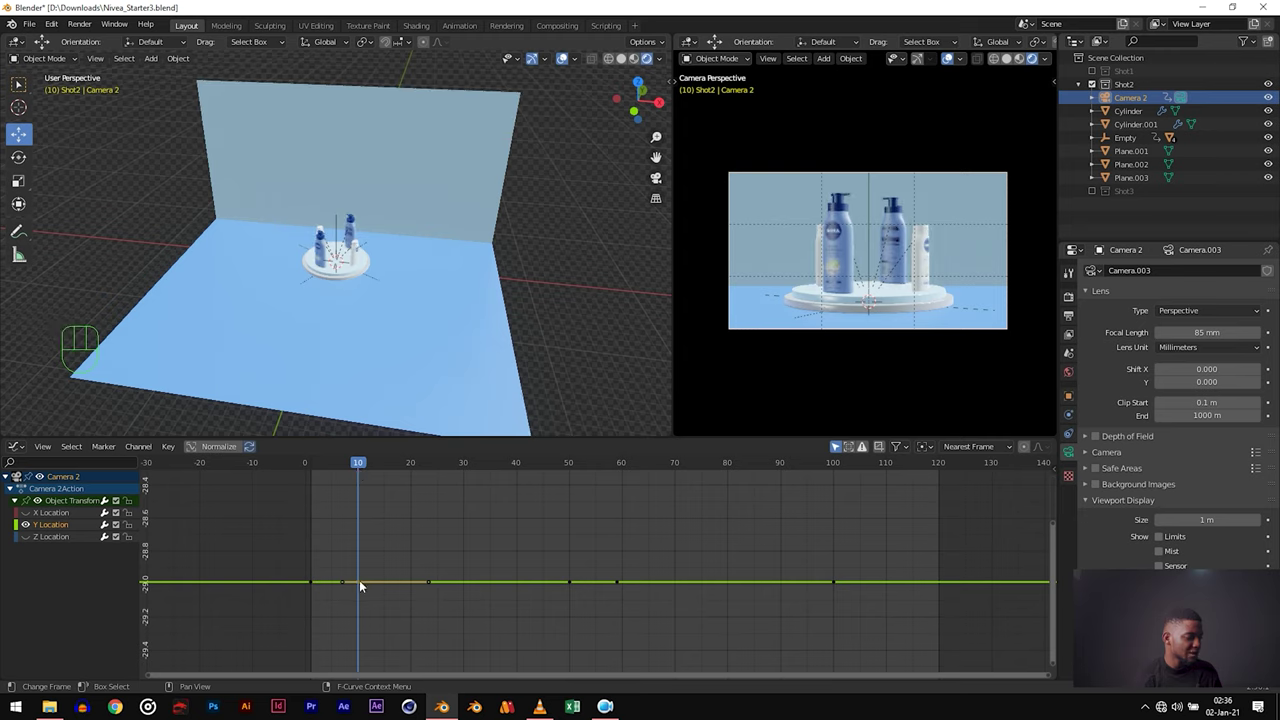
key(g)
key(y)
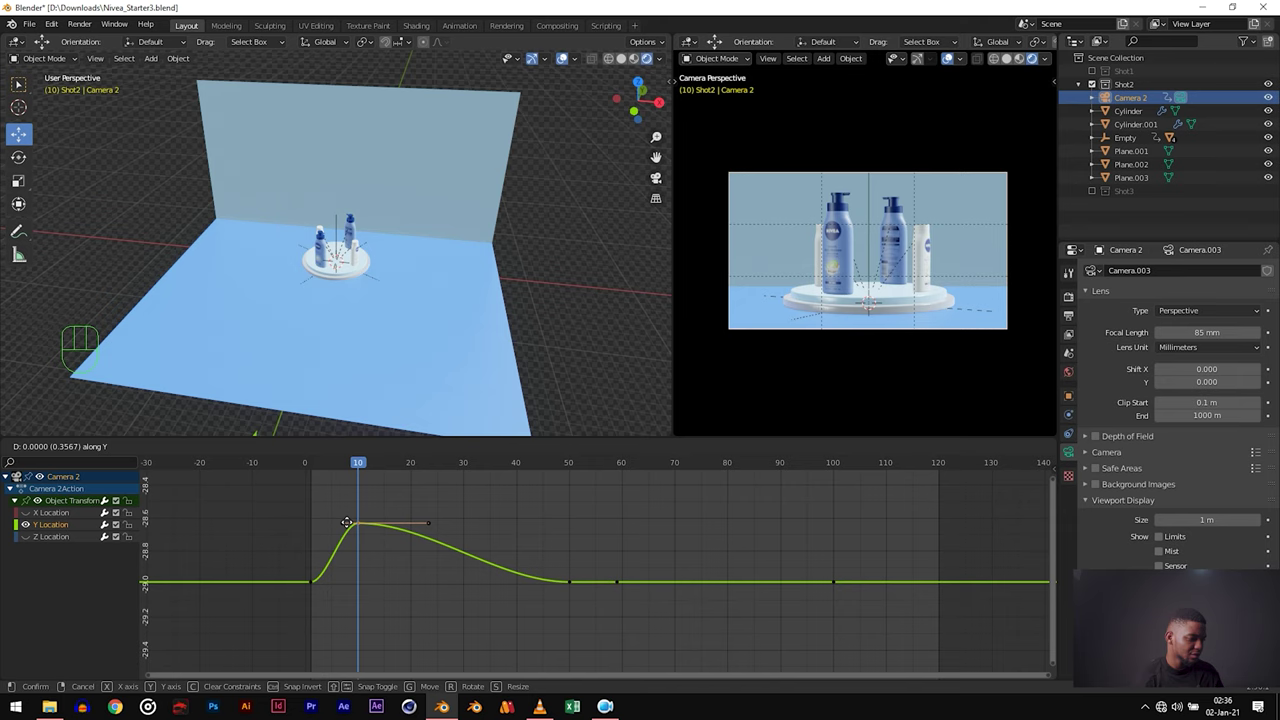
click(502, 468)
scroll(502, 466, down, 3)
mouse_move(502, 468)
mouse_down()
mouse_move(482, 472)
mouse_move(495, 478)
mouse_up()
key(g)
click(481, 604)
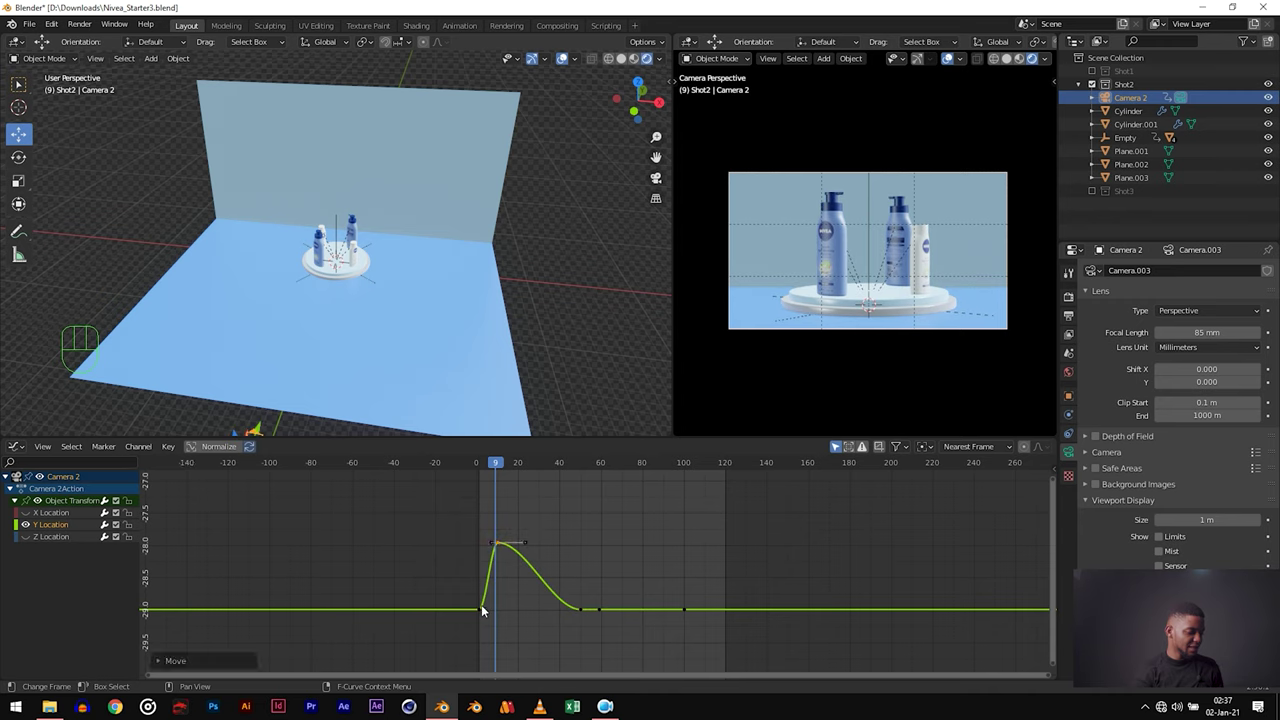
Step: Lower Camera 2's Y Location keyframe at frame 1 to about -29.9
click(481, 605)
scroll(483, 614, down, 2)
key(g)
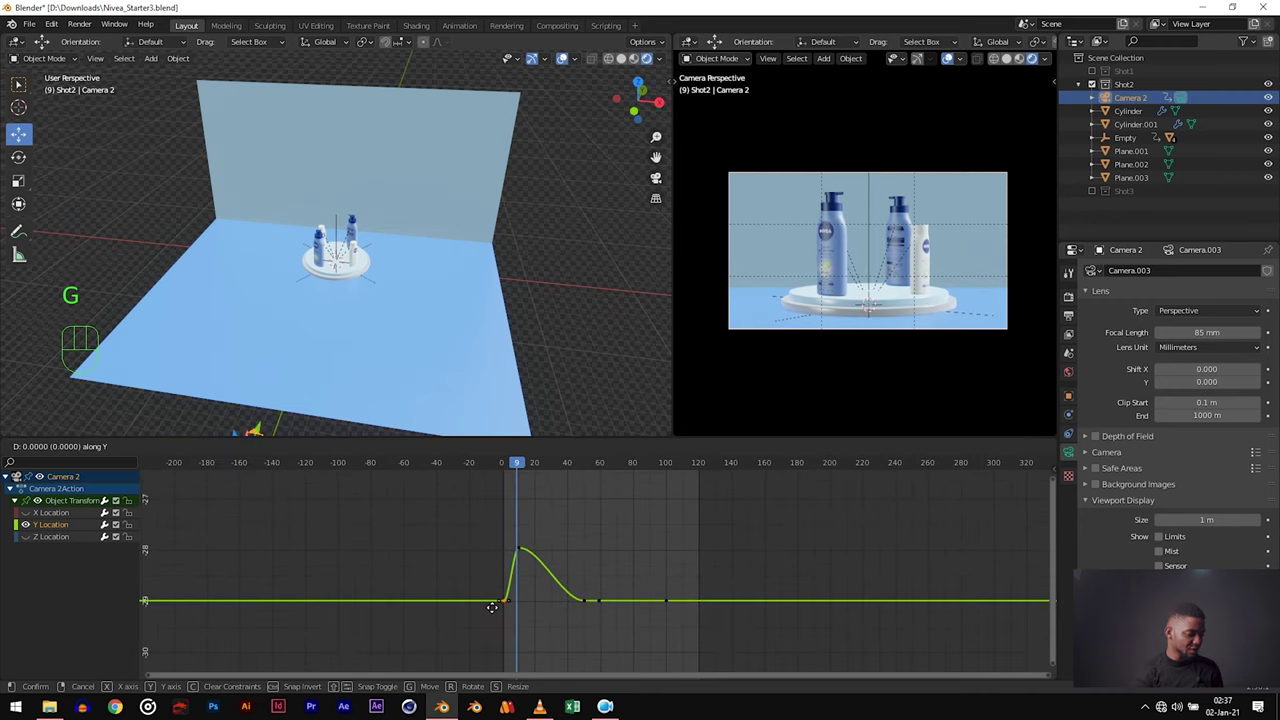
click(515, 648)
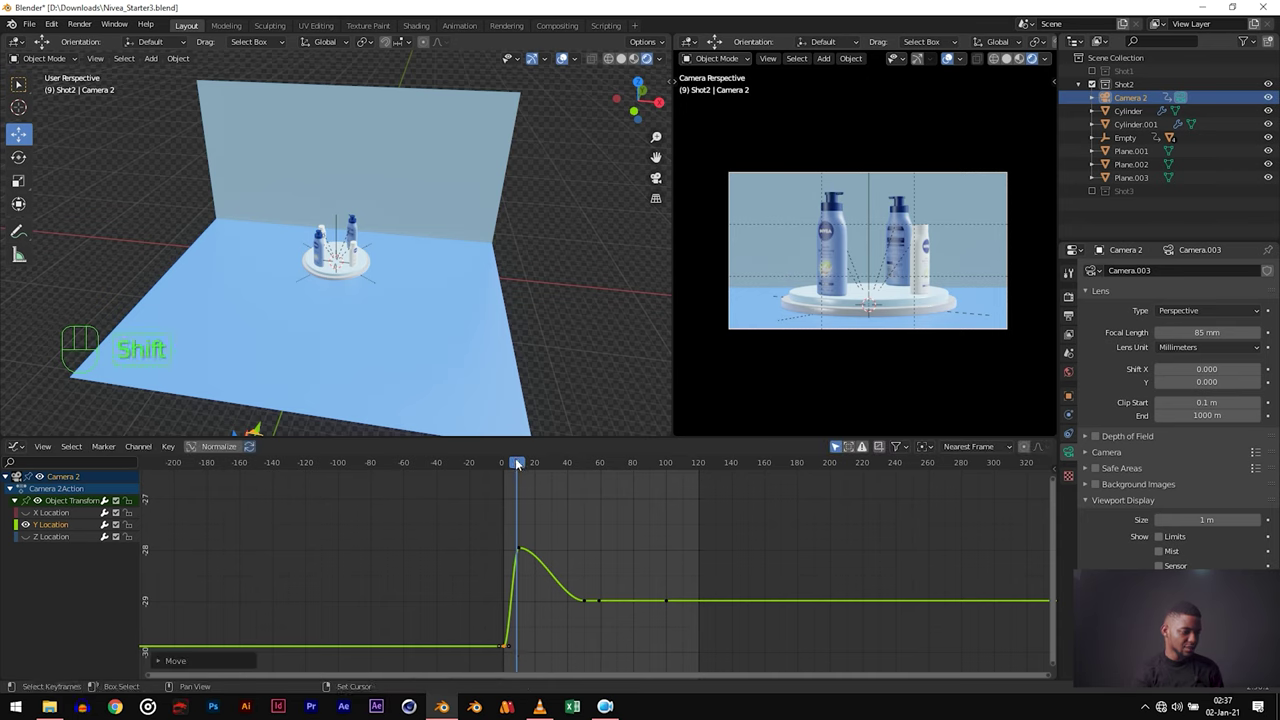
Step: Play back and scrub the opening frames to check the camera's first push toward the podium
key(shift+Left)
key(space)
key(space)
drag(517, 458, 503, 463)
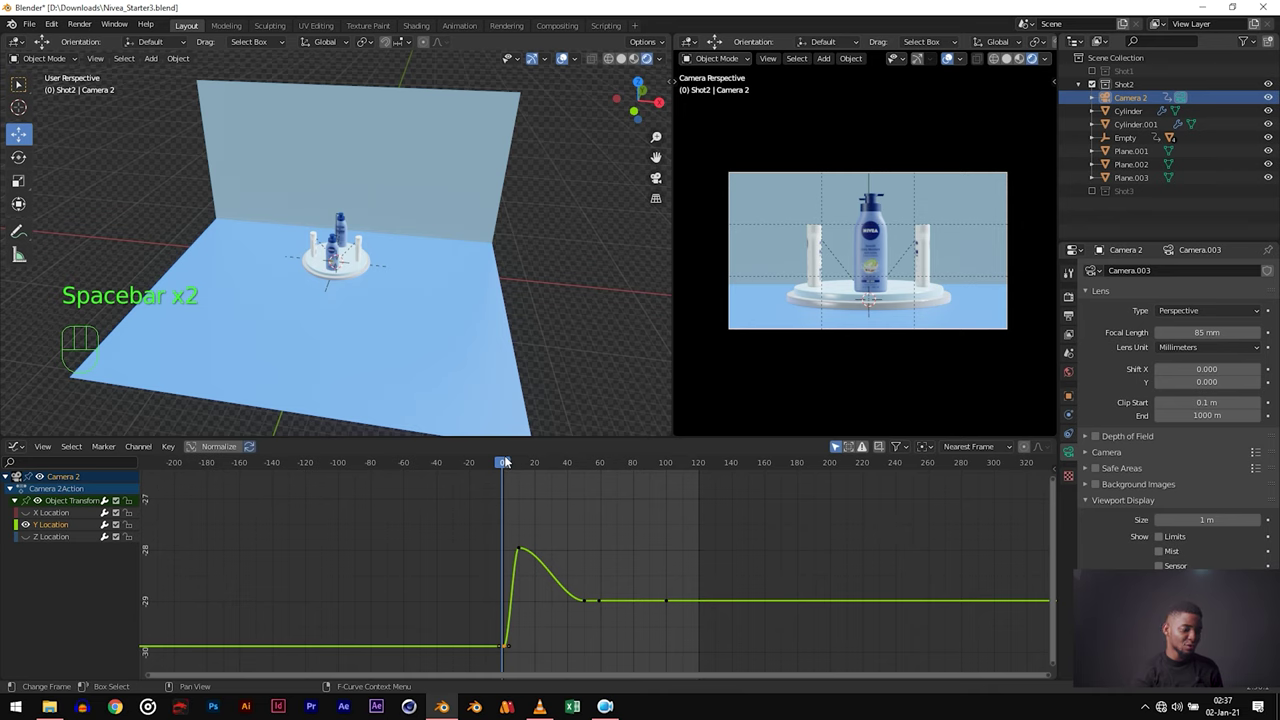
key(space)
key(space)
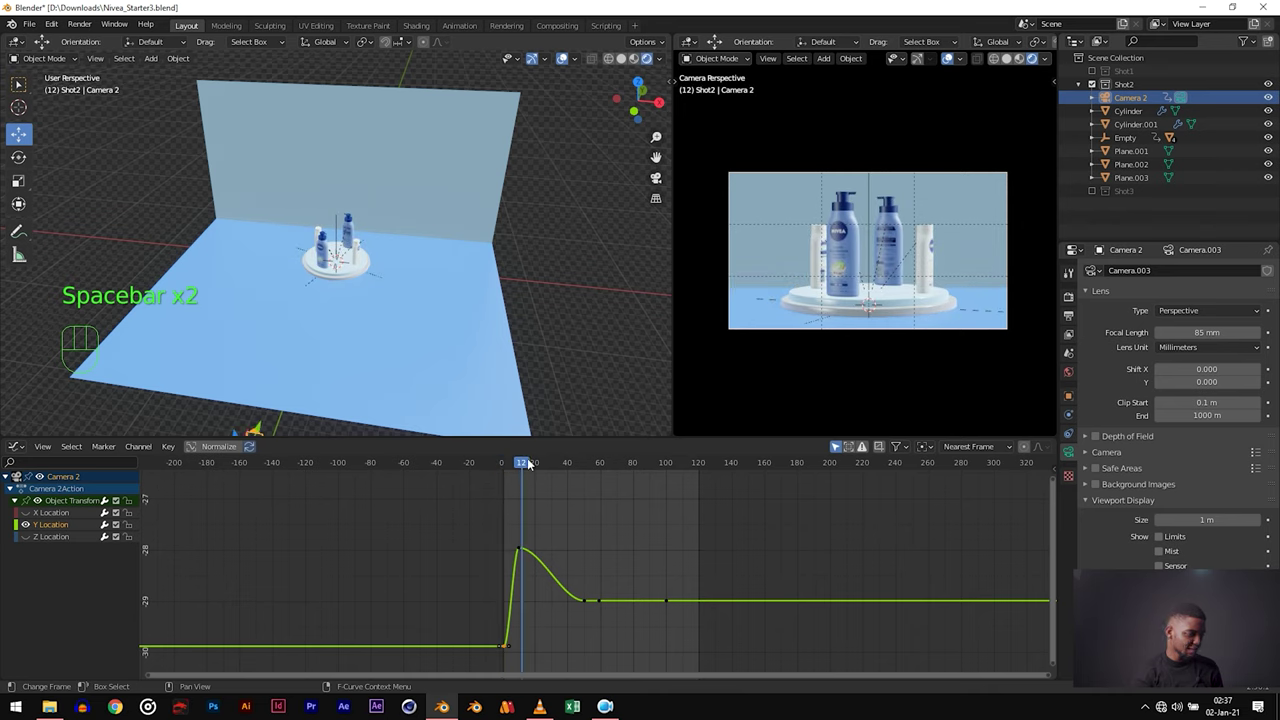
Step: Raise Camera 2's Y Location keyframe at frame 50 vertically to about -27.8
scroll(566, 546, down, 2)
drag(535, 458, 585, 493)
click(589, 595)
key(g)
key(y)
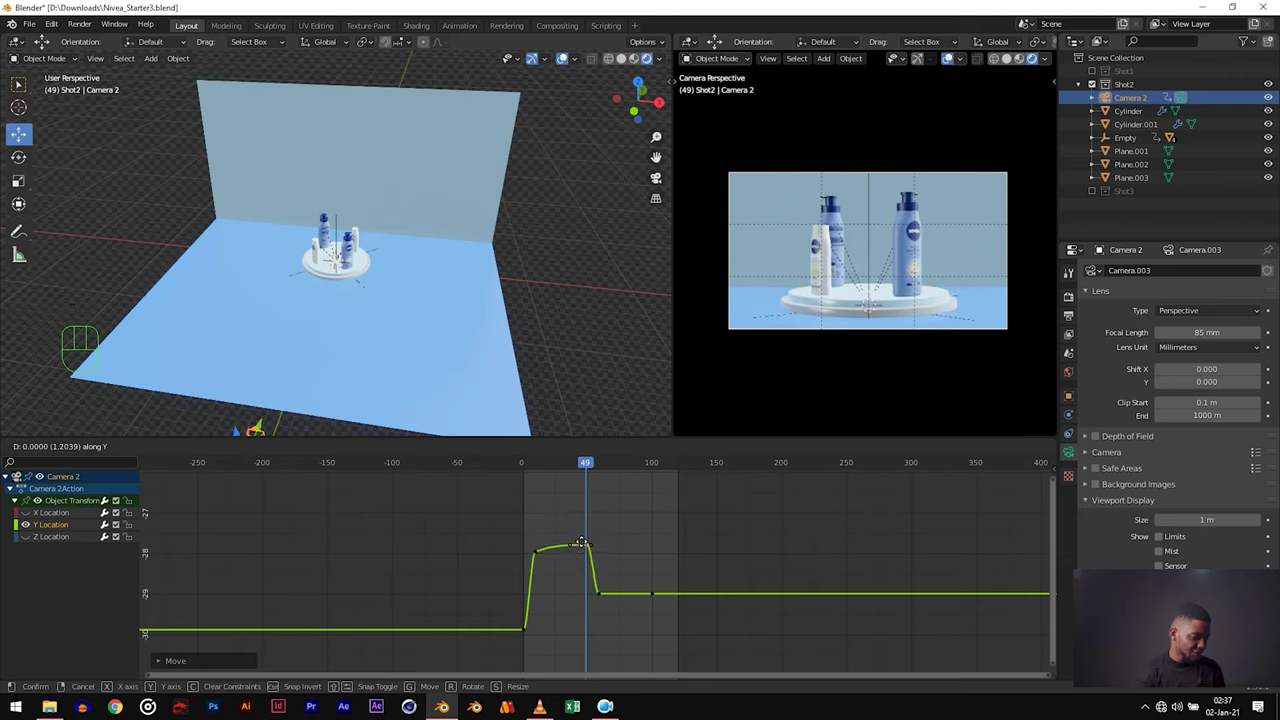
click(581, 543)
Step: Play back the slow section and raise the Y Location keyframe at frame 50 slightly, to about -27.6
key(space)
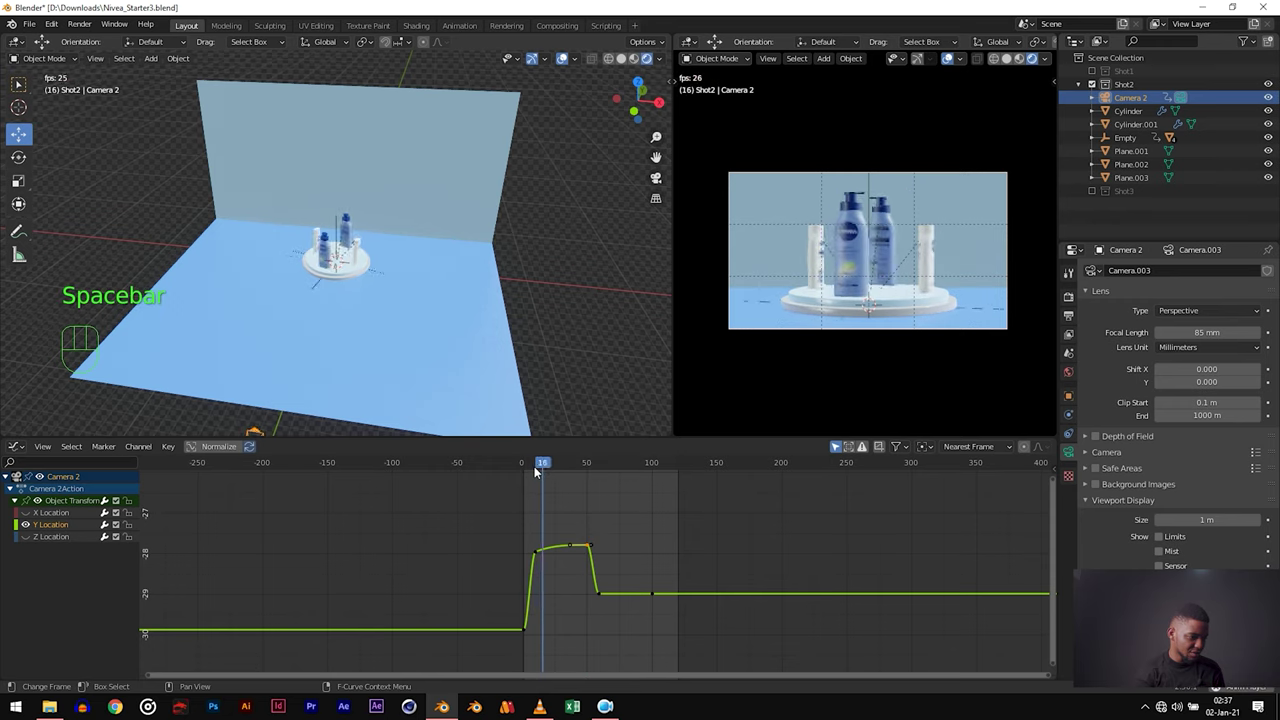
key(space)
key(h)
key(ctrl+z)
key(g)
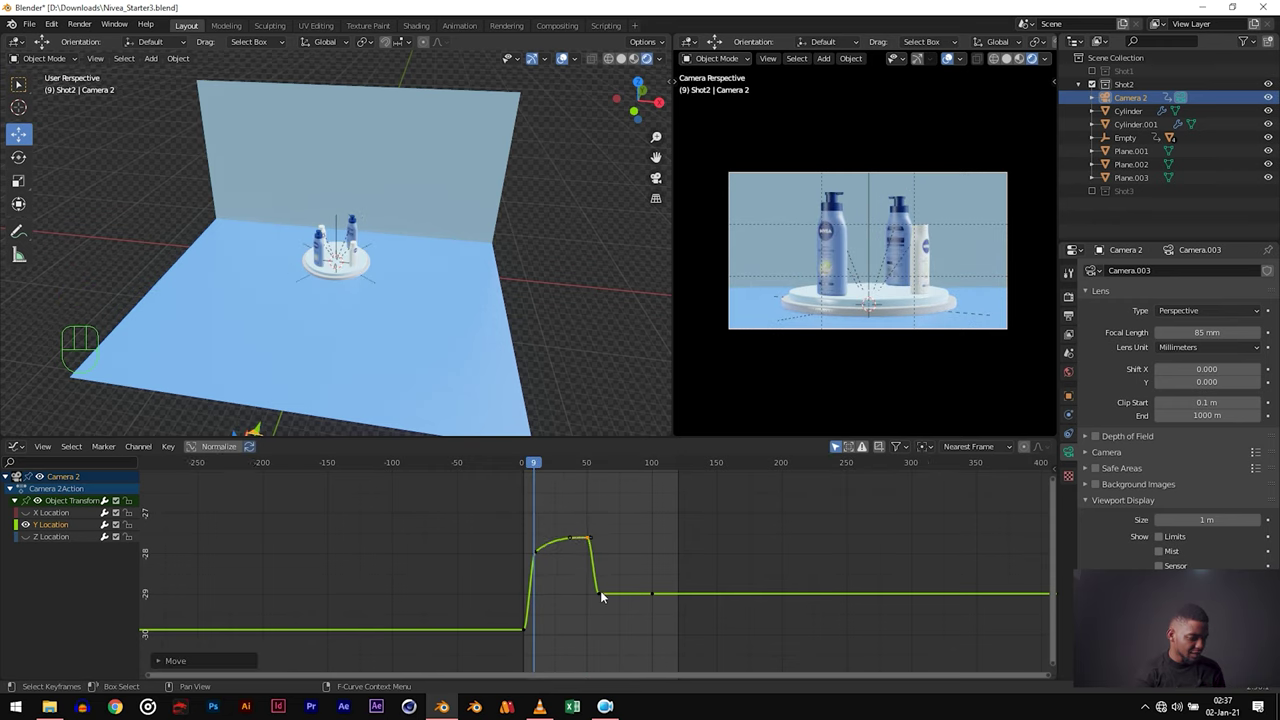
Step: Raise the Y Location keyframe near frame 60 to about -24.7 and keep Camera 2 selected
scroll(600, 560, down, 2)
drag(579, 464, 591, 466)
key(g)
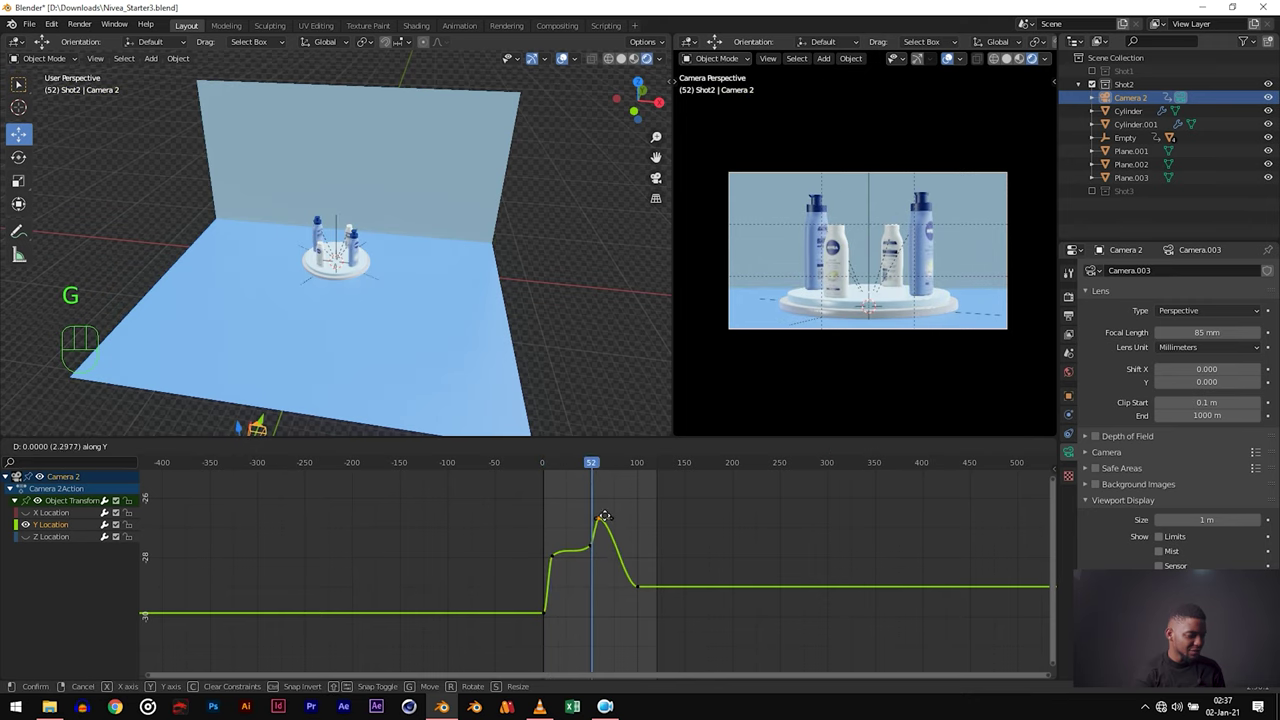
click(606, 558)
scroll(606, 558, up, 3)
key(a)
key(KP_Decimal)
key(g)
click(755, 258)
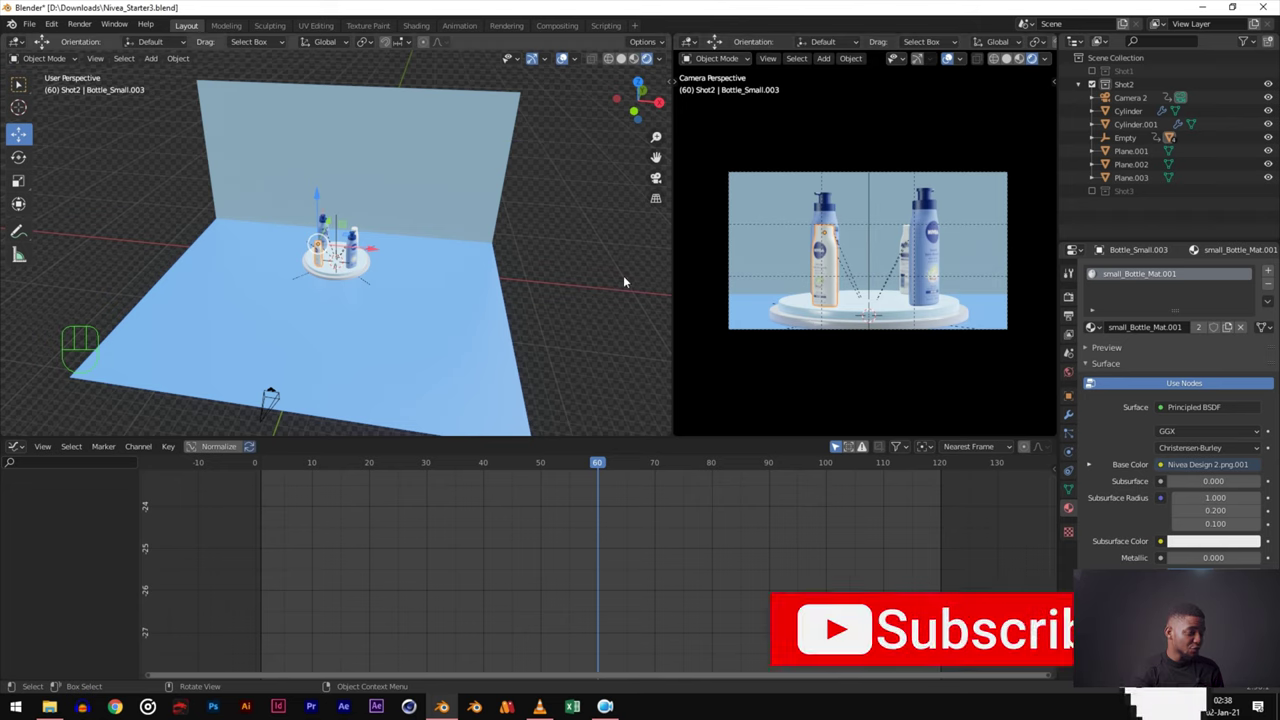
click(270, 400)
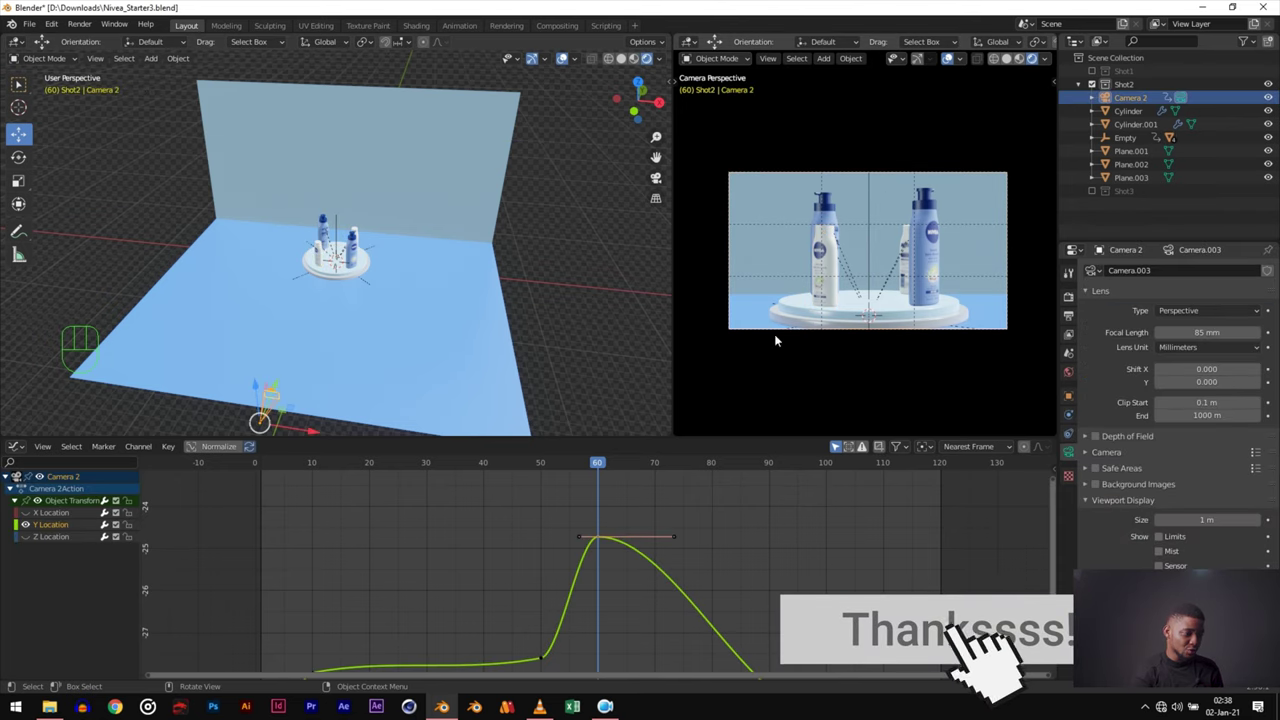
Step: With the playhead at frame 60, raise the Y Location keyframe there to about -22 and frame the whole curve
drag(600, 472, 645, 475)
click(597, 471)
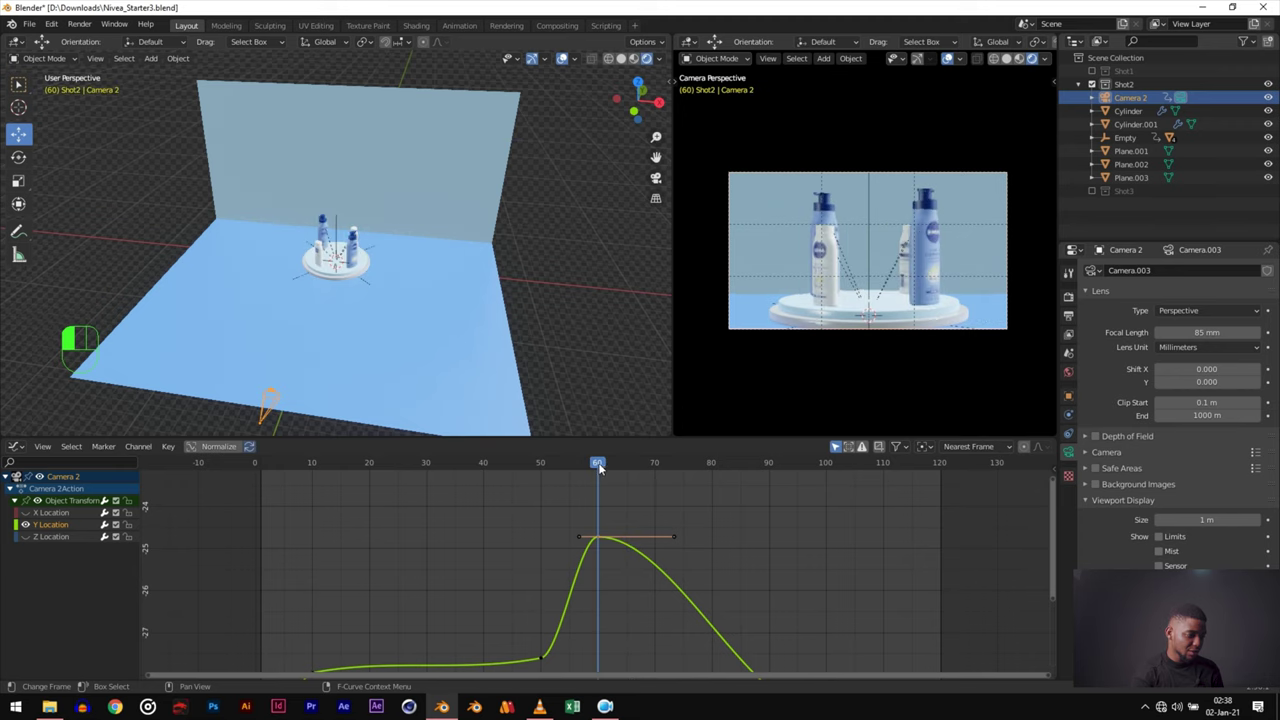
key(g)
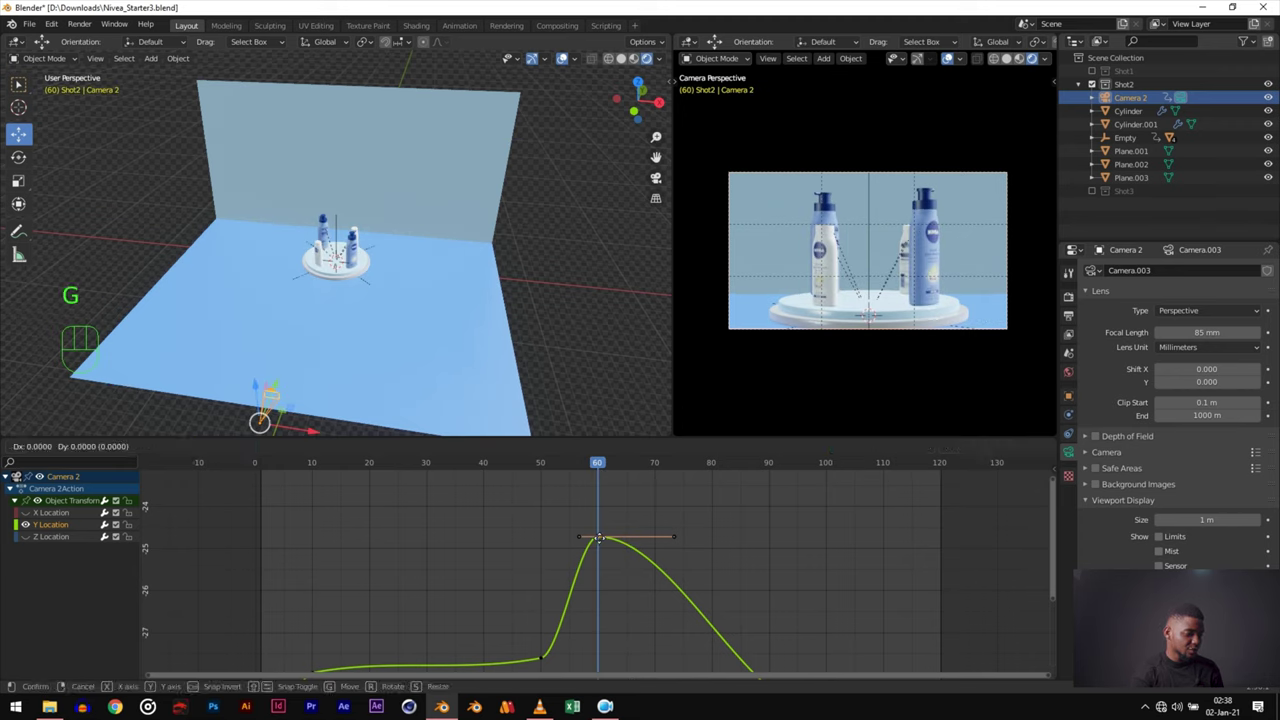
key(y)
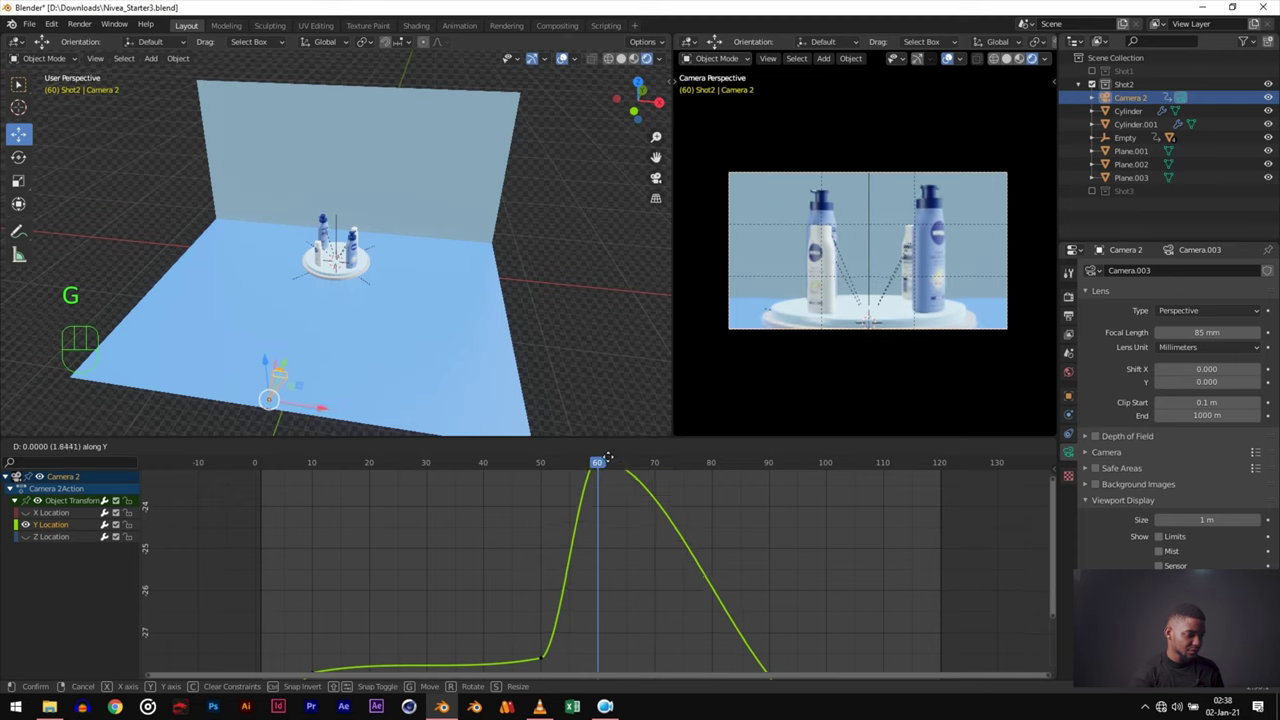
click(611, 650)
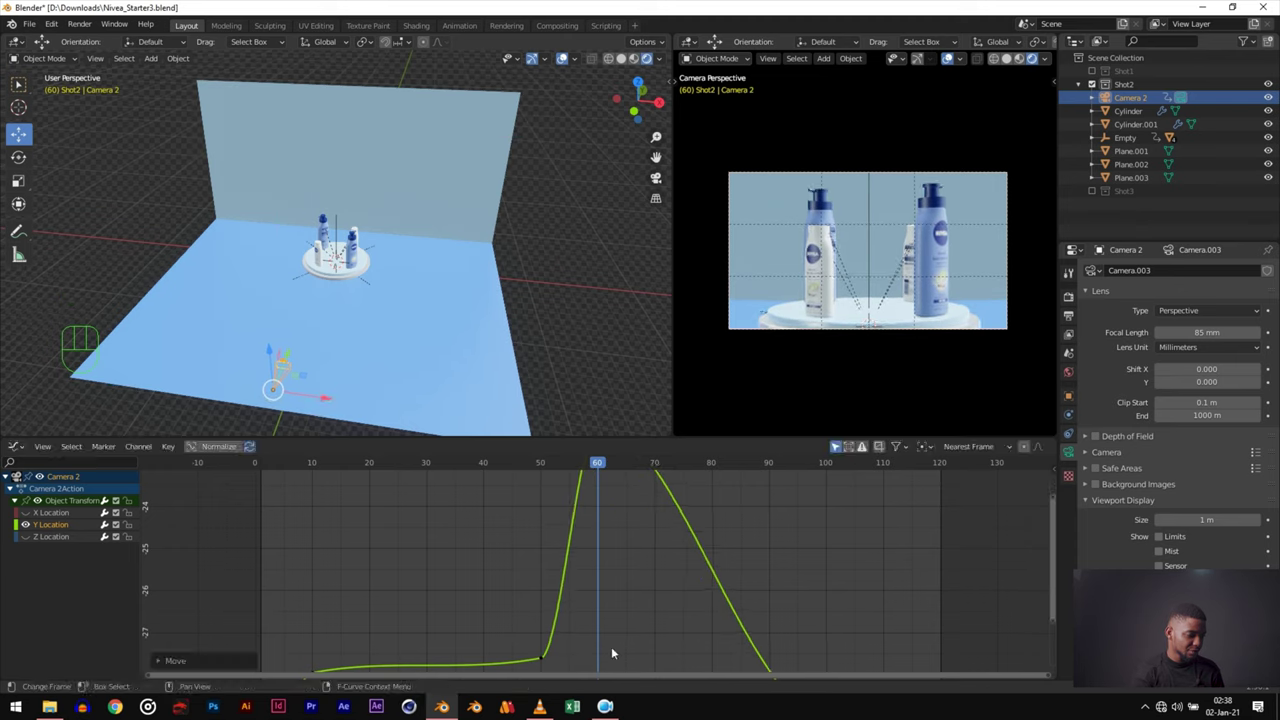
key(Home)
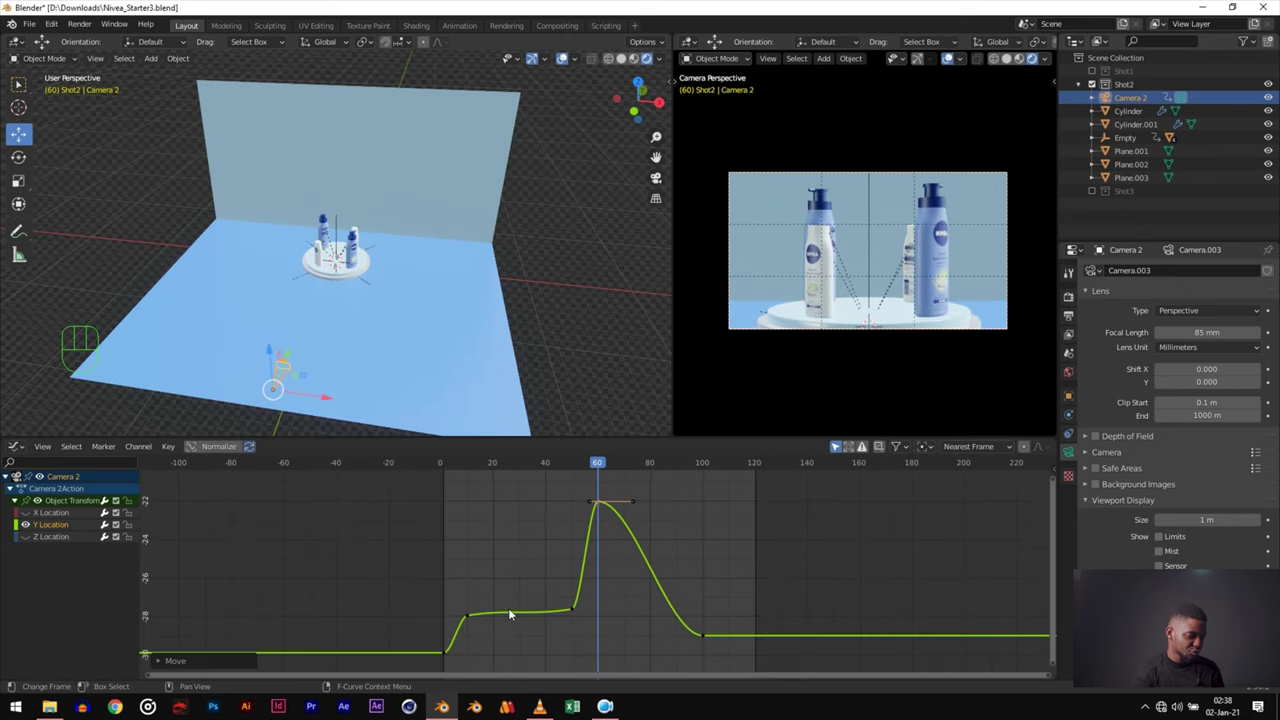
Step: Raise Camera 2's Y Location keyframe at frame 100 to about -21 and play back the camera move
click(705, 636)
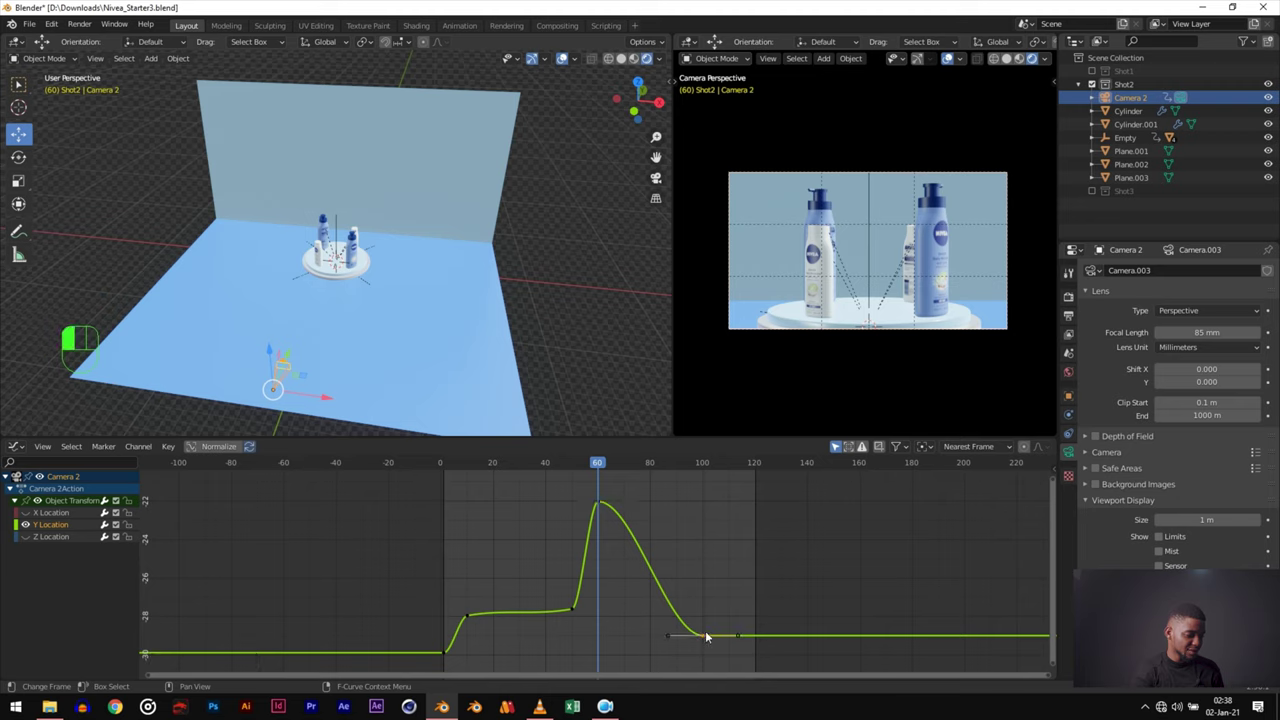
key(g)
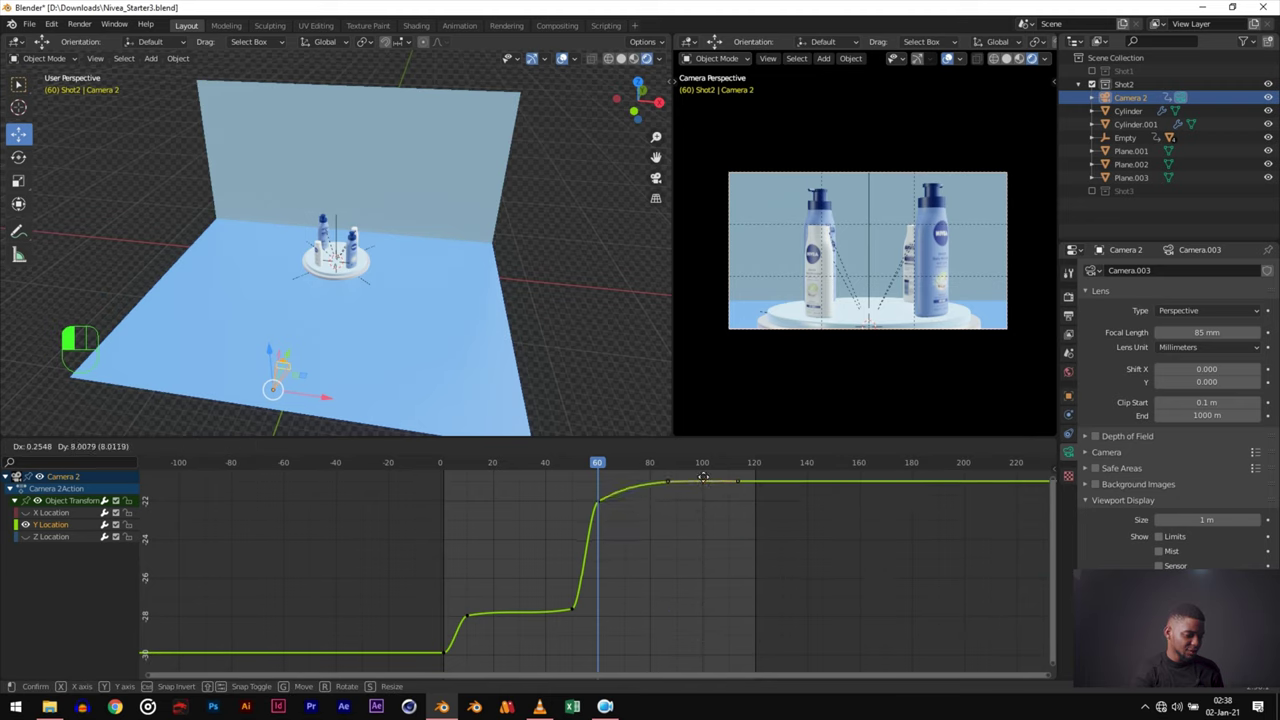
click(703, 485)
key(space)
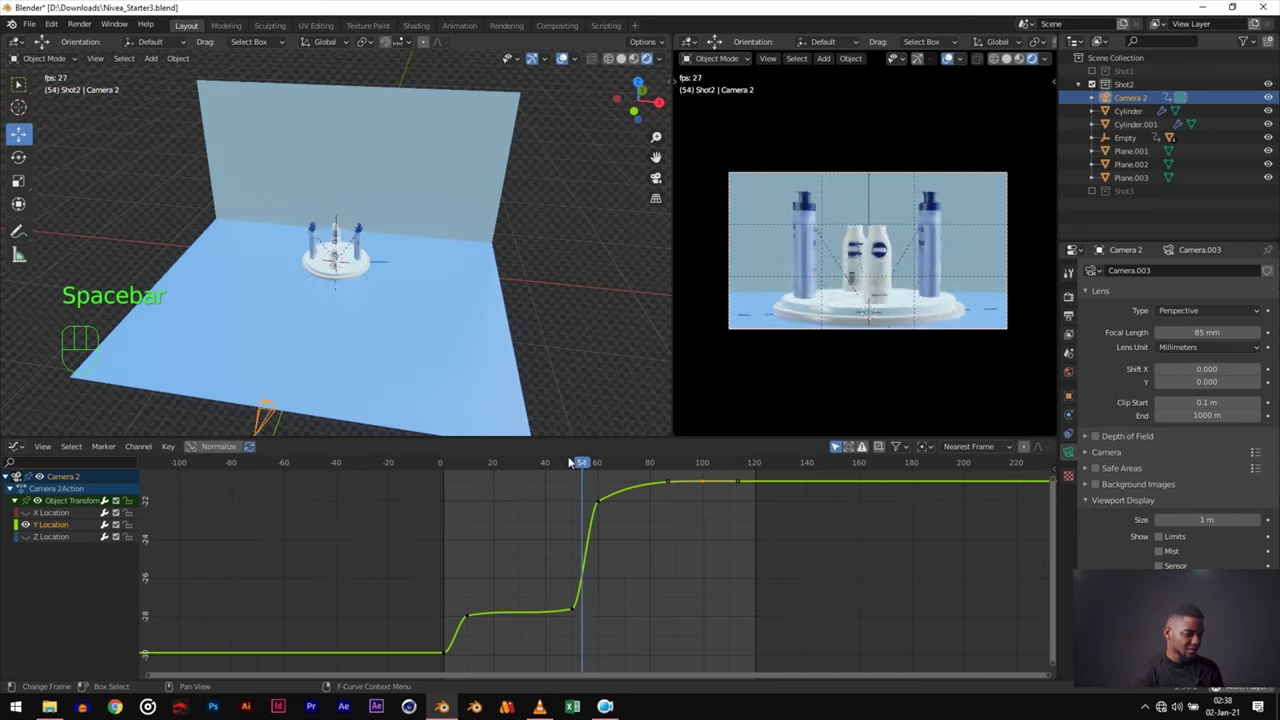
key(space)
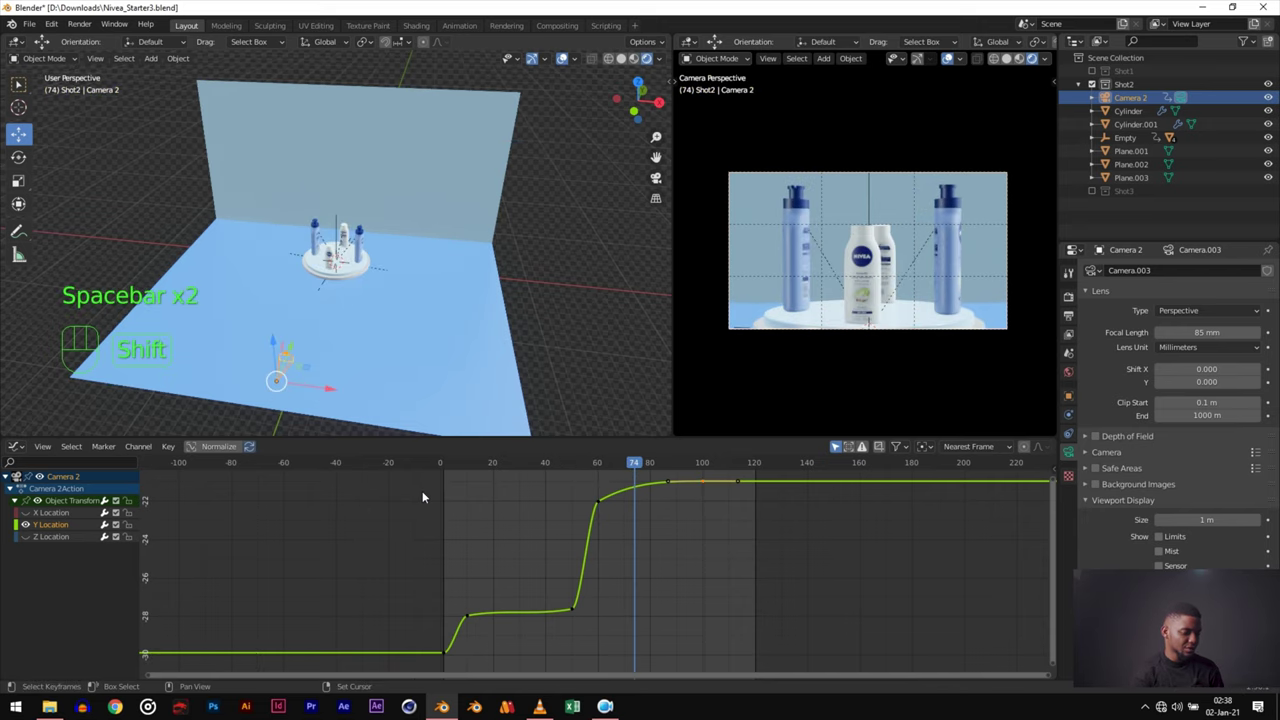
Step: Raise Camera 2's Y Location keyframes at frames 10 and 50 together to about -26 and play back the move from the start
key(shift+Left)
key(space)
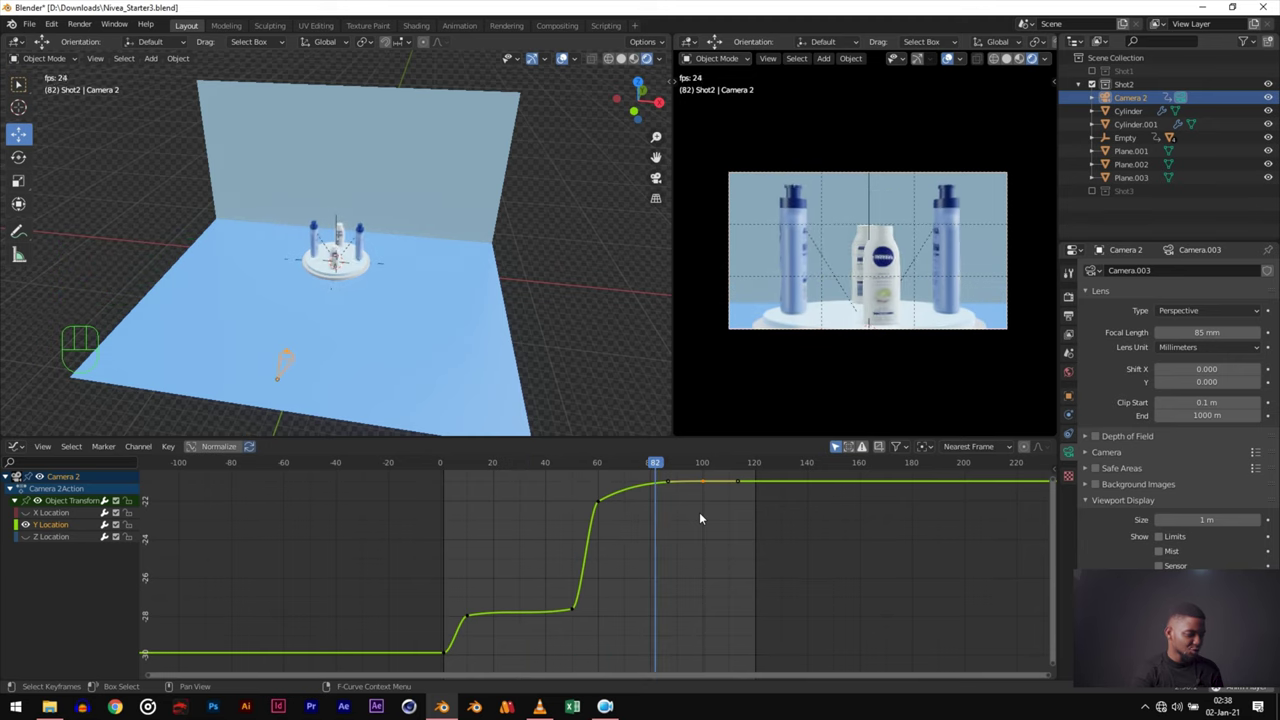
key(space)
scroll(654, 553, down, 2)
click(478, 585)
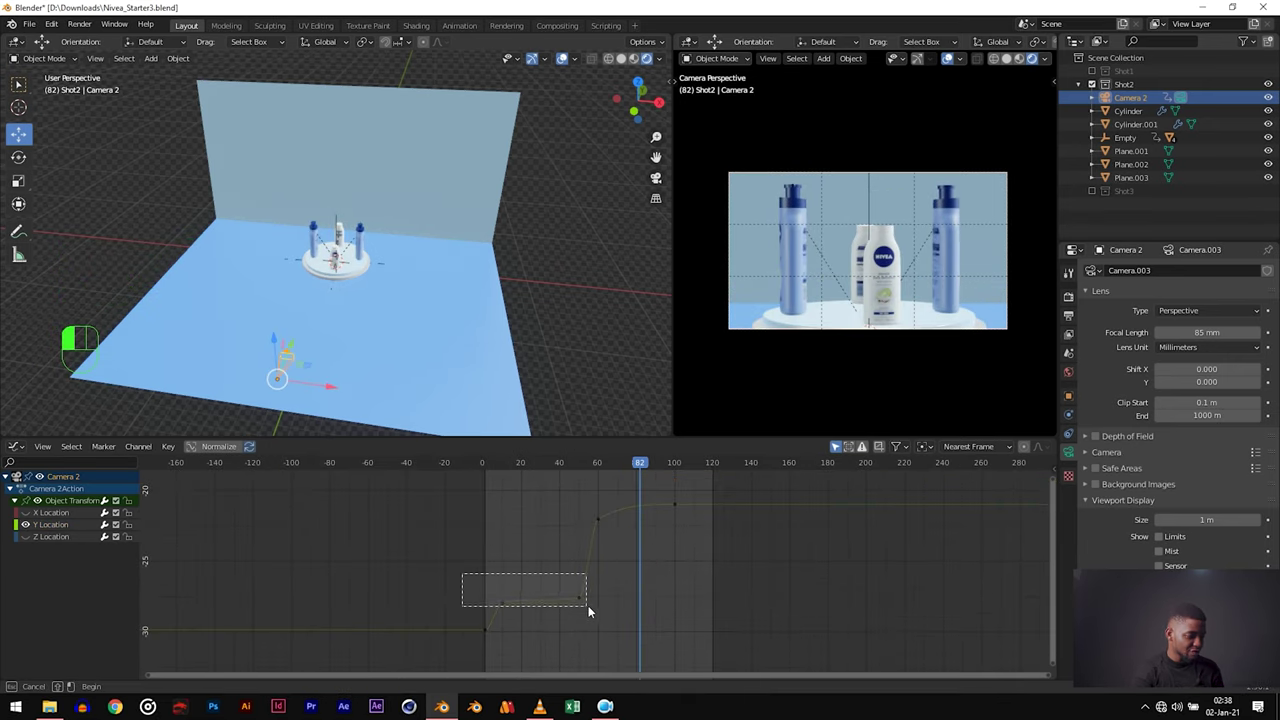
drag(619, 604, 620, 604)
key(g)
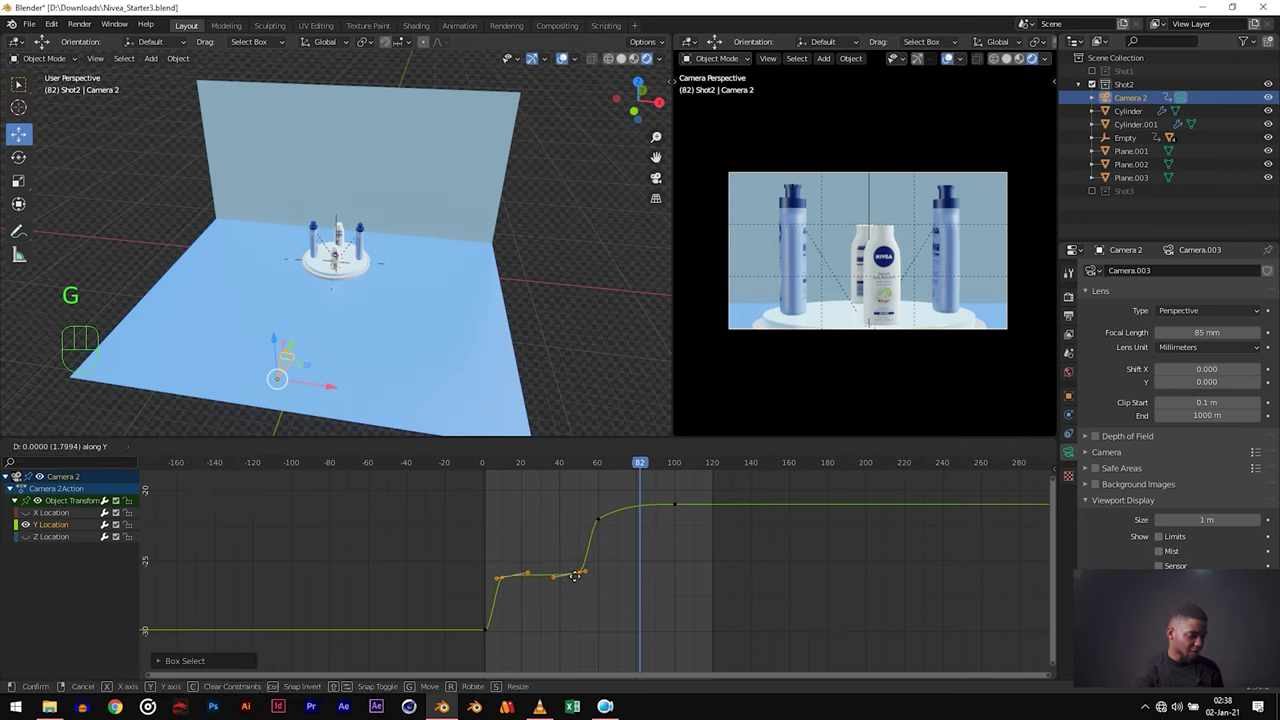
click(575, 576)
scroll(599, 540, up, 2)
click(467, 598)
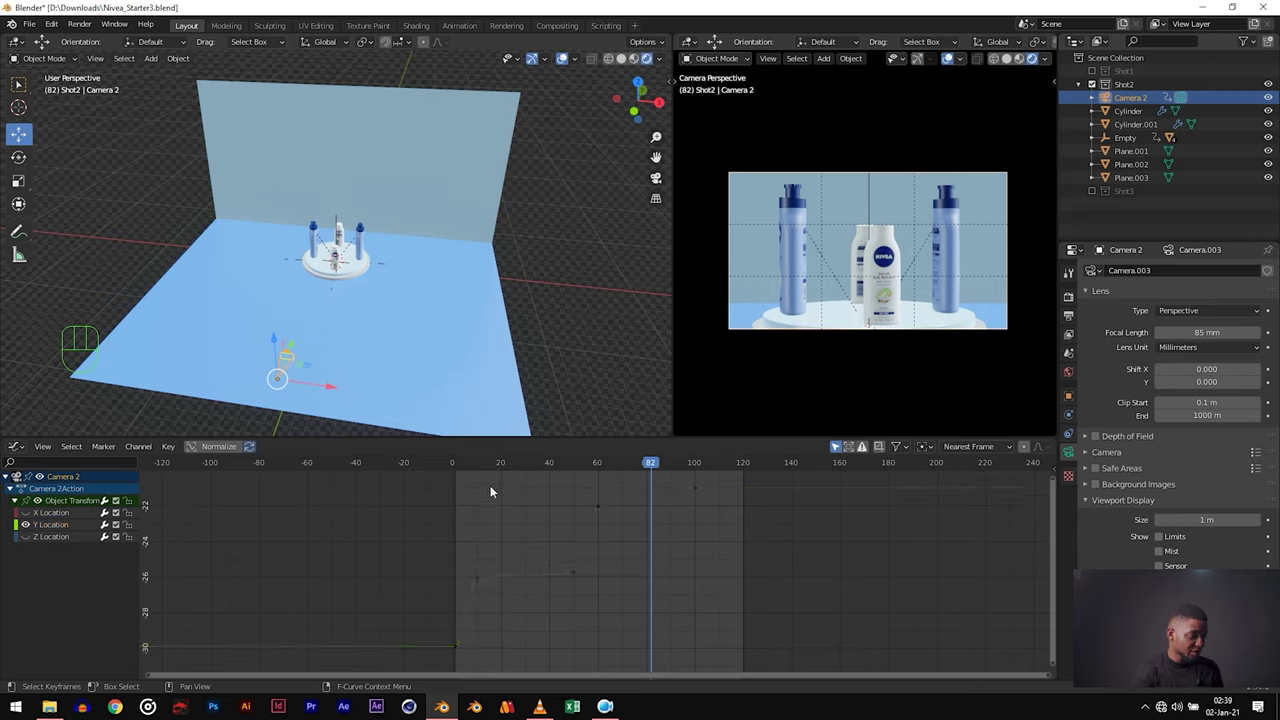
click(458, 466)
scroll(612, 560, down, 1)
key(space)
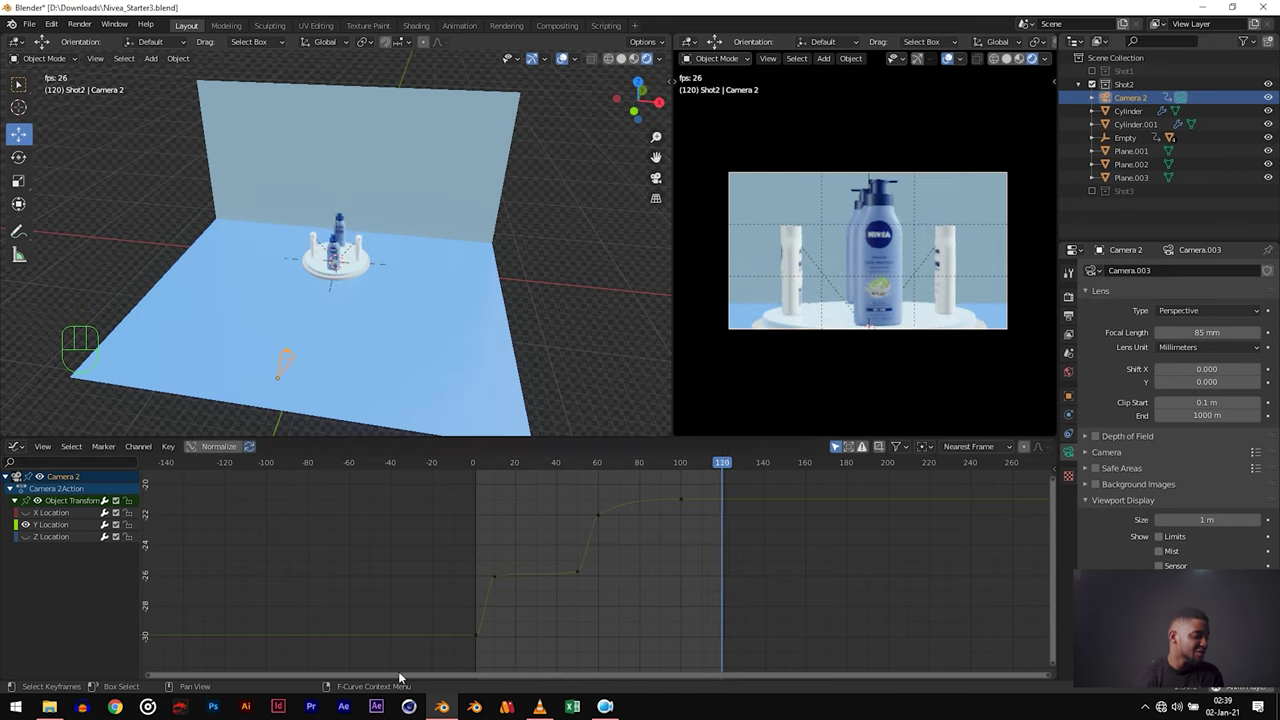
key(space)
Step: Adjust the Y Location curve handles at frames 10 and 50 to even out the slow section between them
click(494, 577)
scroll(442, 593, up, 2)
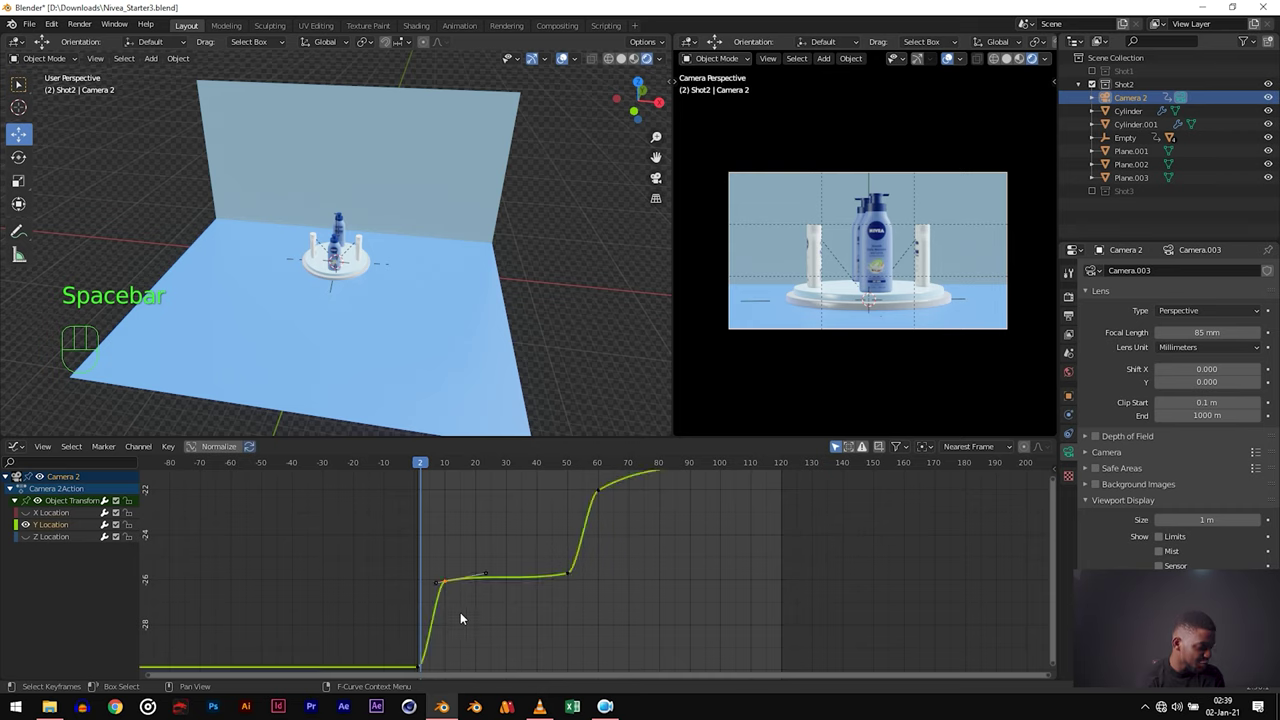
middle_drag(470, 607, 585, 572)
scroll(585, 572, up, 2)
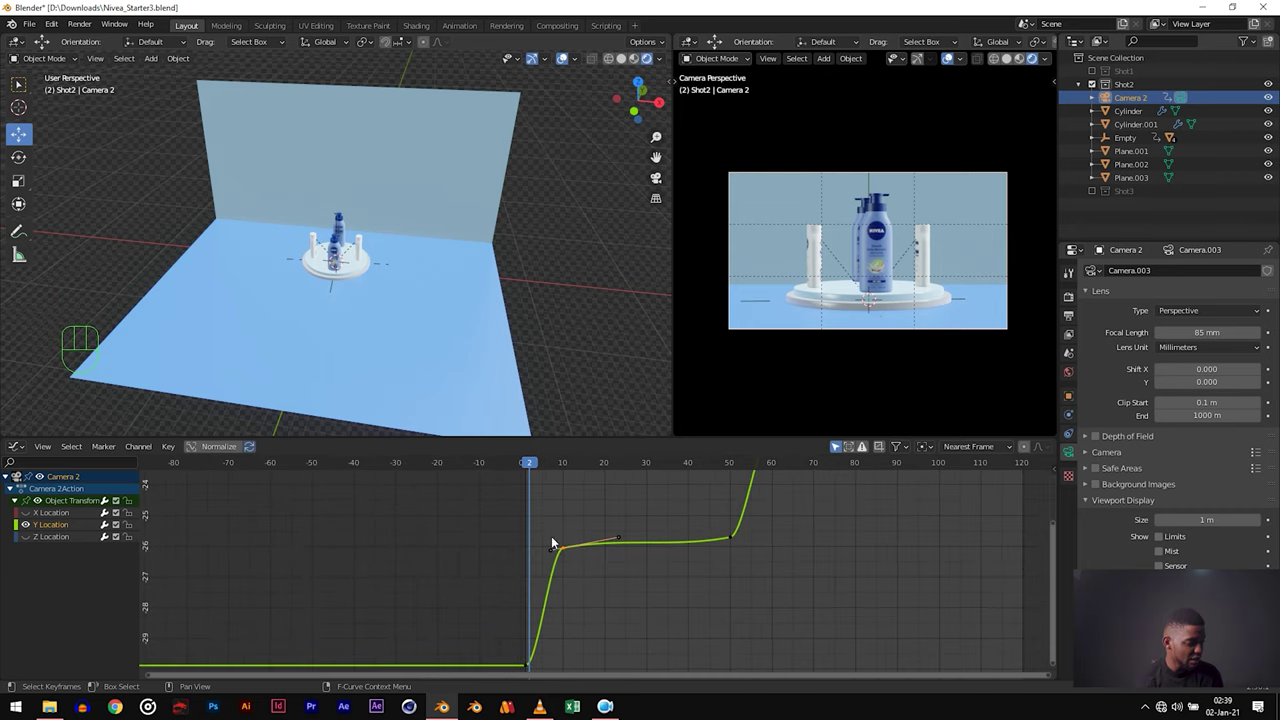
click(619, 538)
key(g)
click(742, 545)
drag(743, 534, 761, 535)
Step: Align the Y Location handles between frames 60 and 100 into a nearly straight slope and play back the animation
ctrl+middle_drag(745, 580, 790, 524)
drag(779, 522, 767, 530)
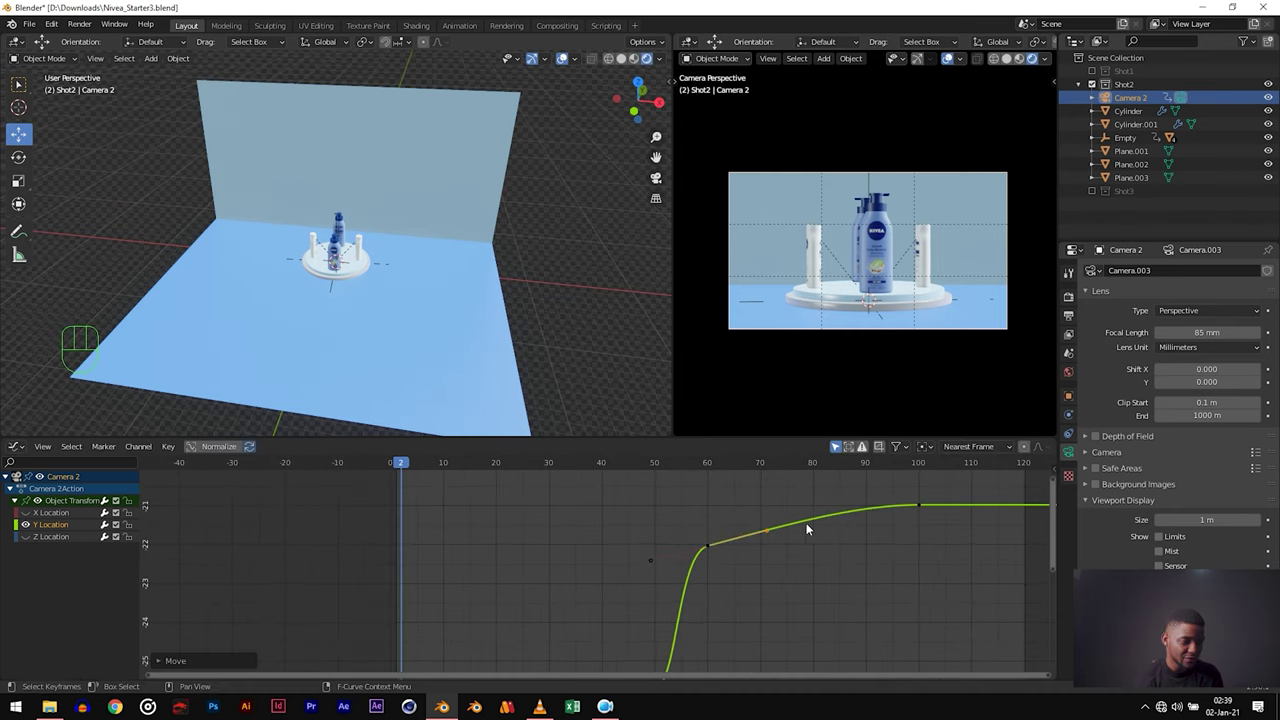
click(919, 505)
drag(847, 508, 860, 515)
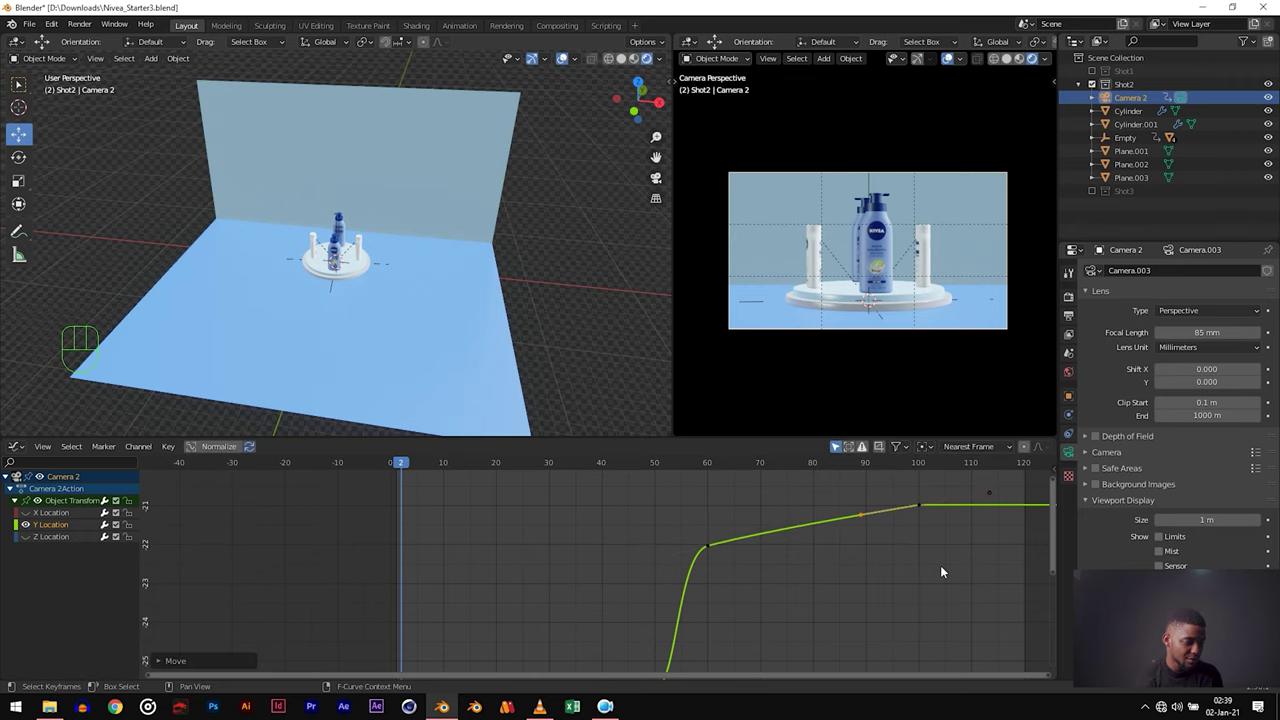
scroll(940, 572, down, 2)
drag(560, 463, 566, 480)
key(shift+Left)
key(space)
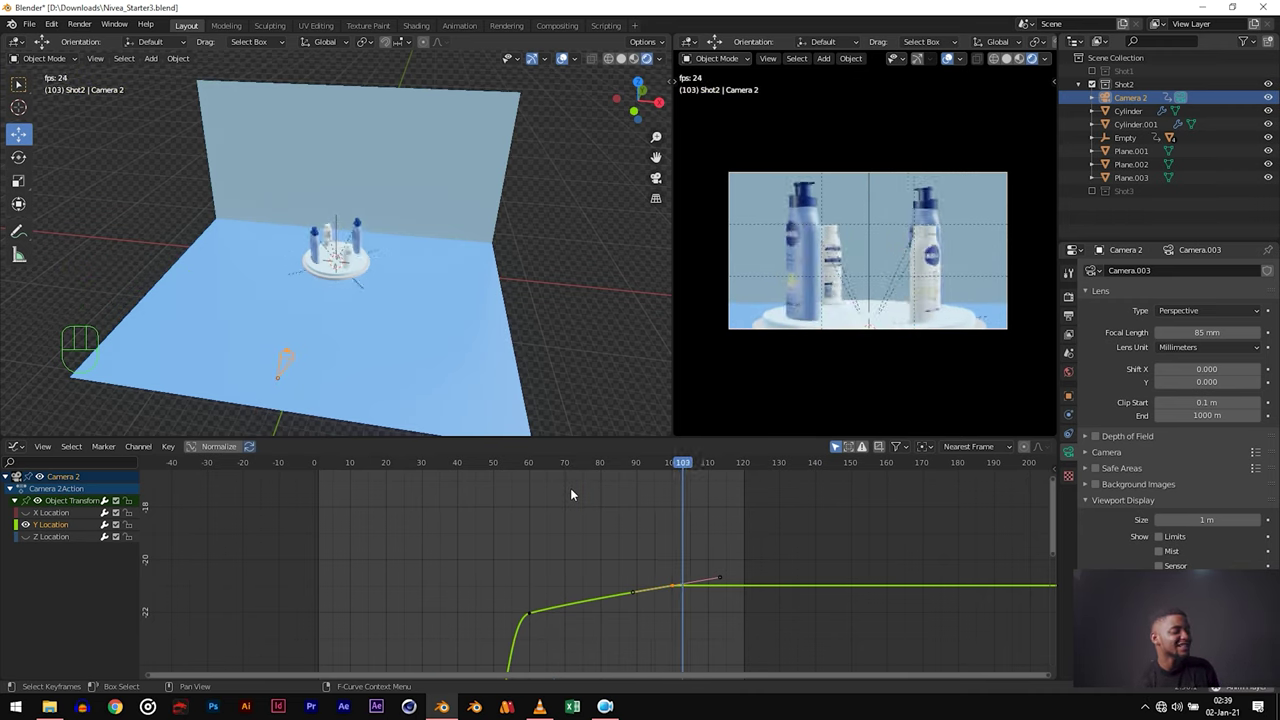
key(space)
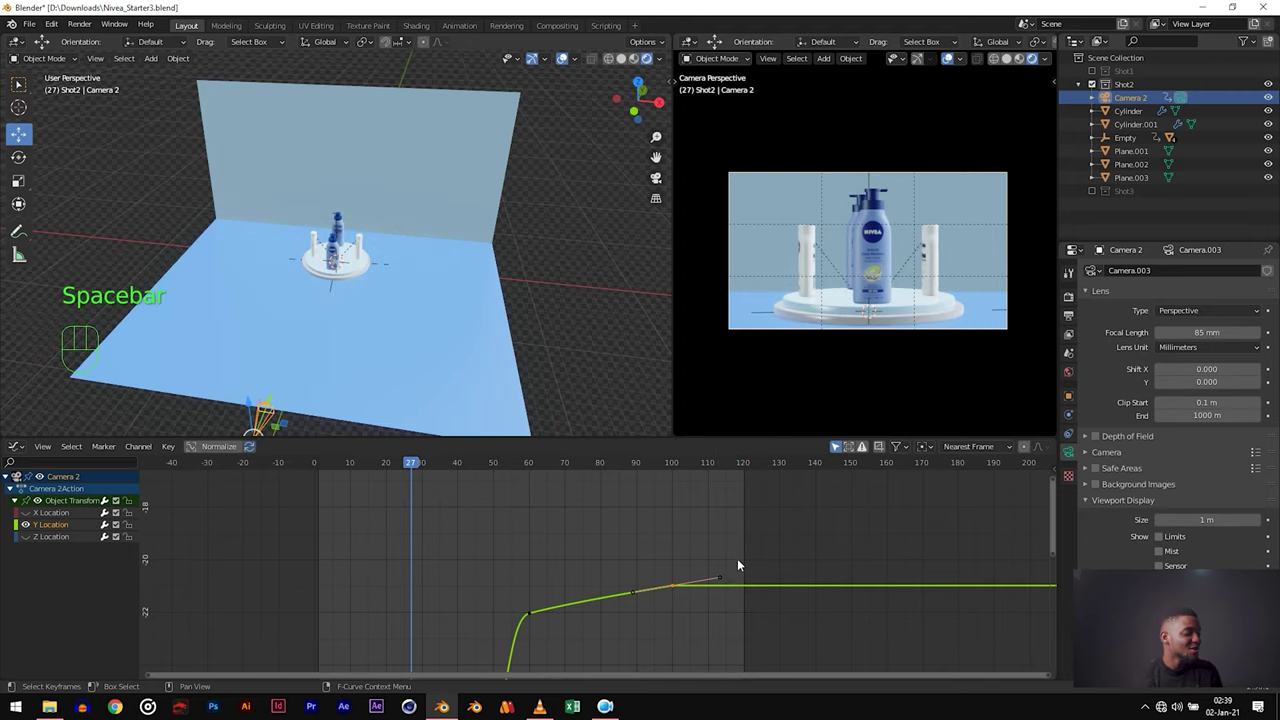
Step: Switch to VLC, examine the Nivea reference video from about 8 to 9 seconds, and return to Blender
key(alt+Tab)
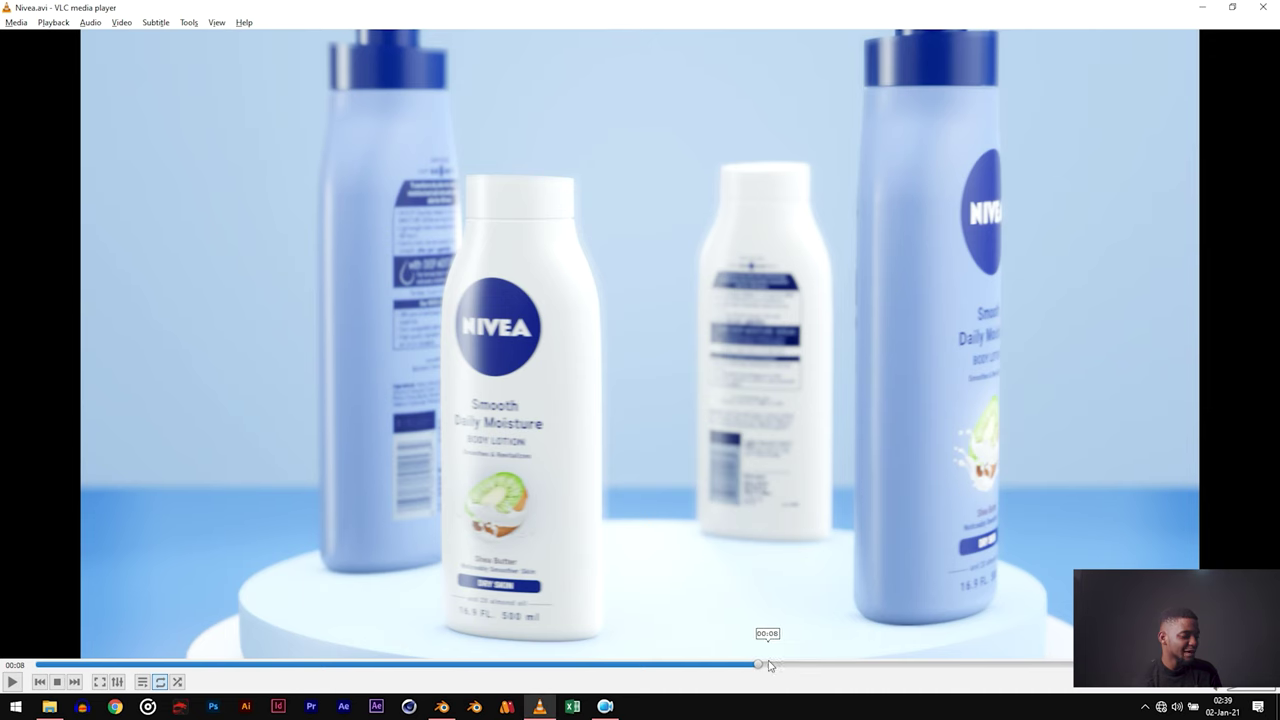
drag(760, 667, 889, 665)
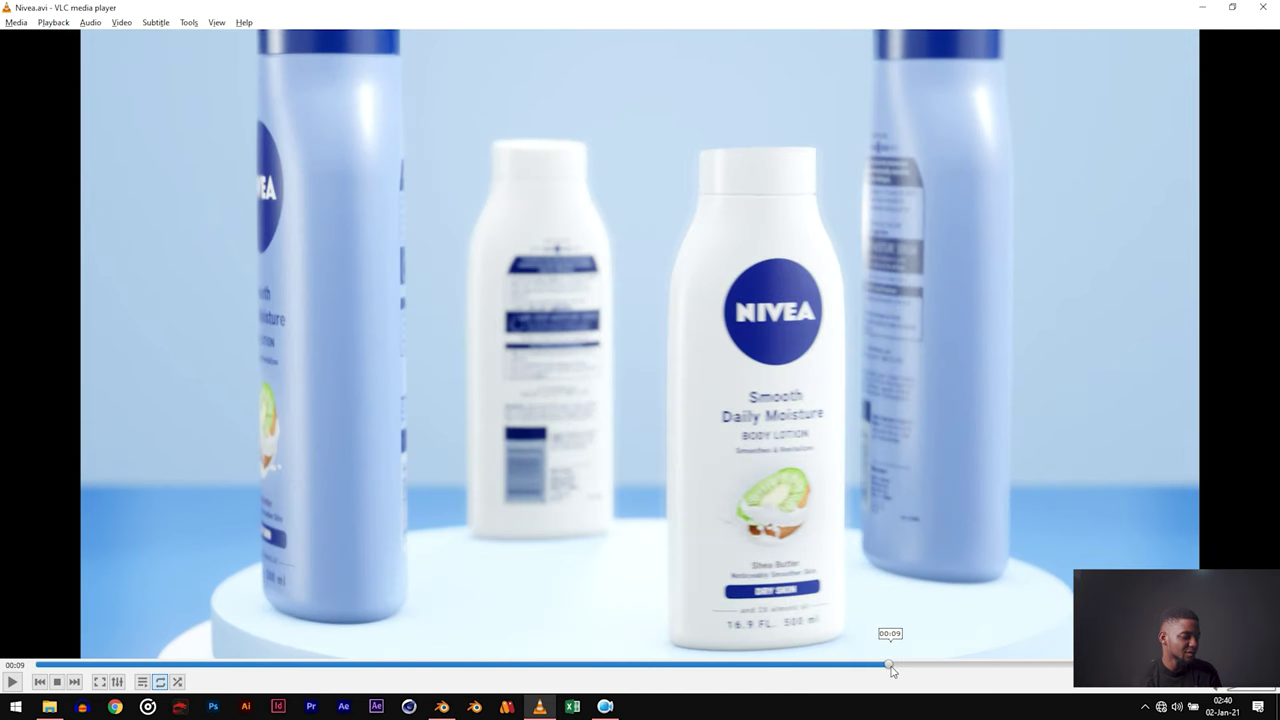
key(space)
key(space)
key(alt+Tab)
Step: With the playhead at frame 100, show Camera 2's Z Location curve and select its keyframe at that frame
drag(646, 462, 672, 478)
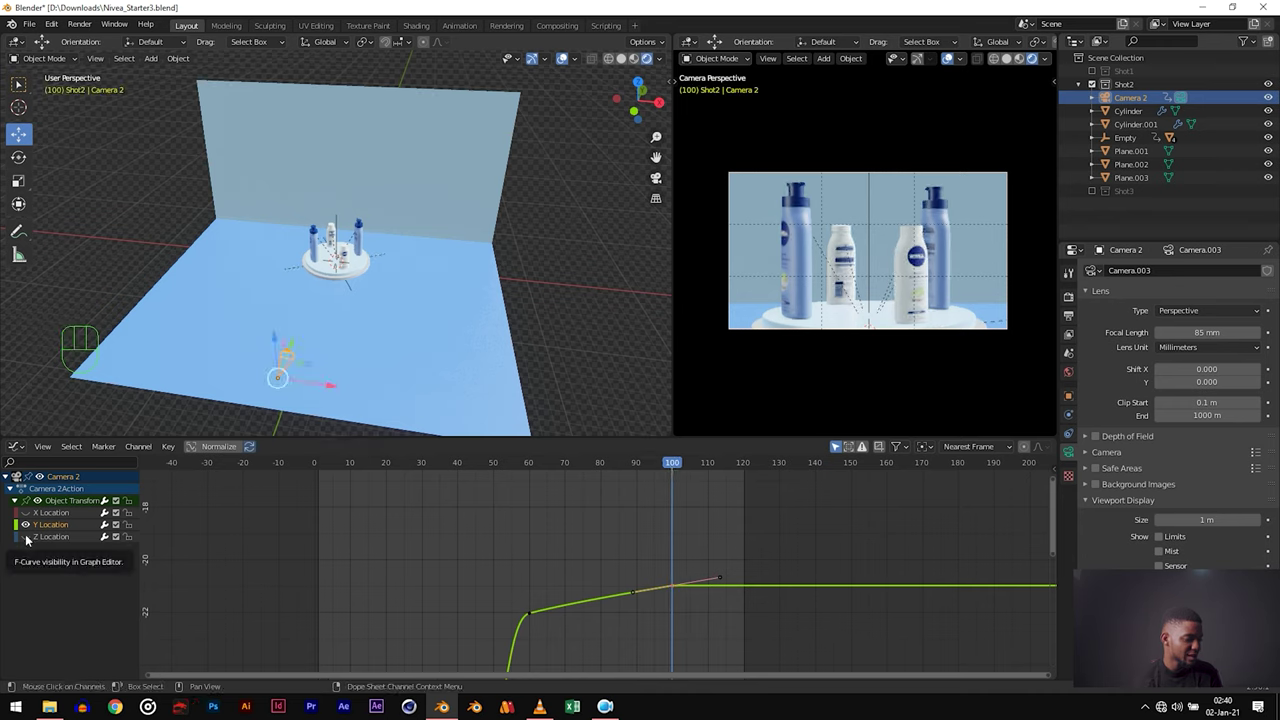
scroll(545, 620, down, 2)
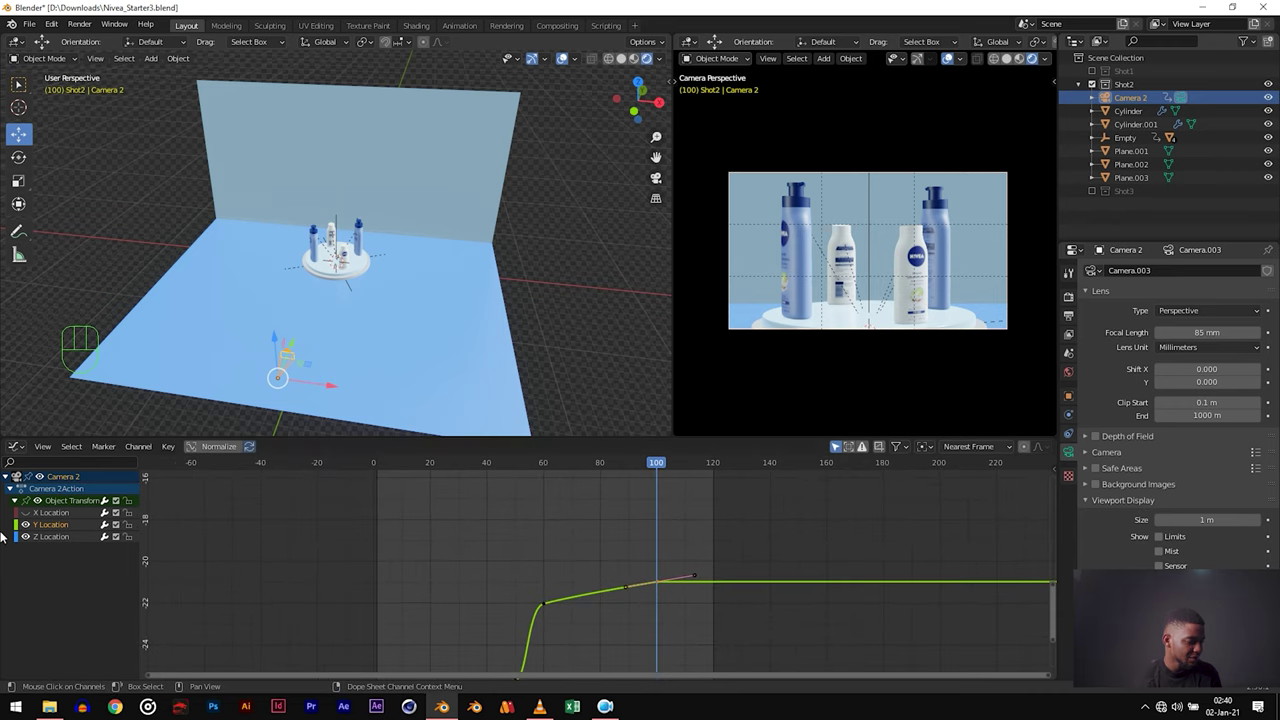
click(44, 537)
middle_drag(400, 583, 608, 546)
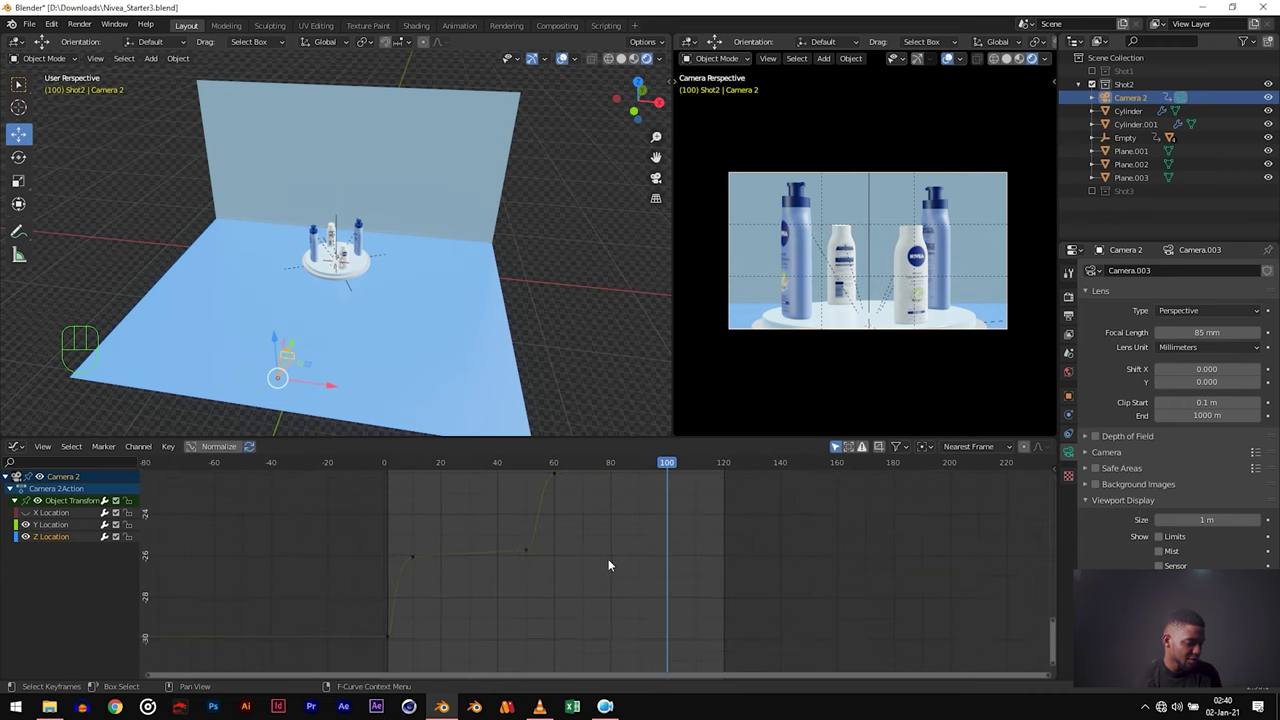
scroll(608, 546, down, 1)
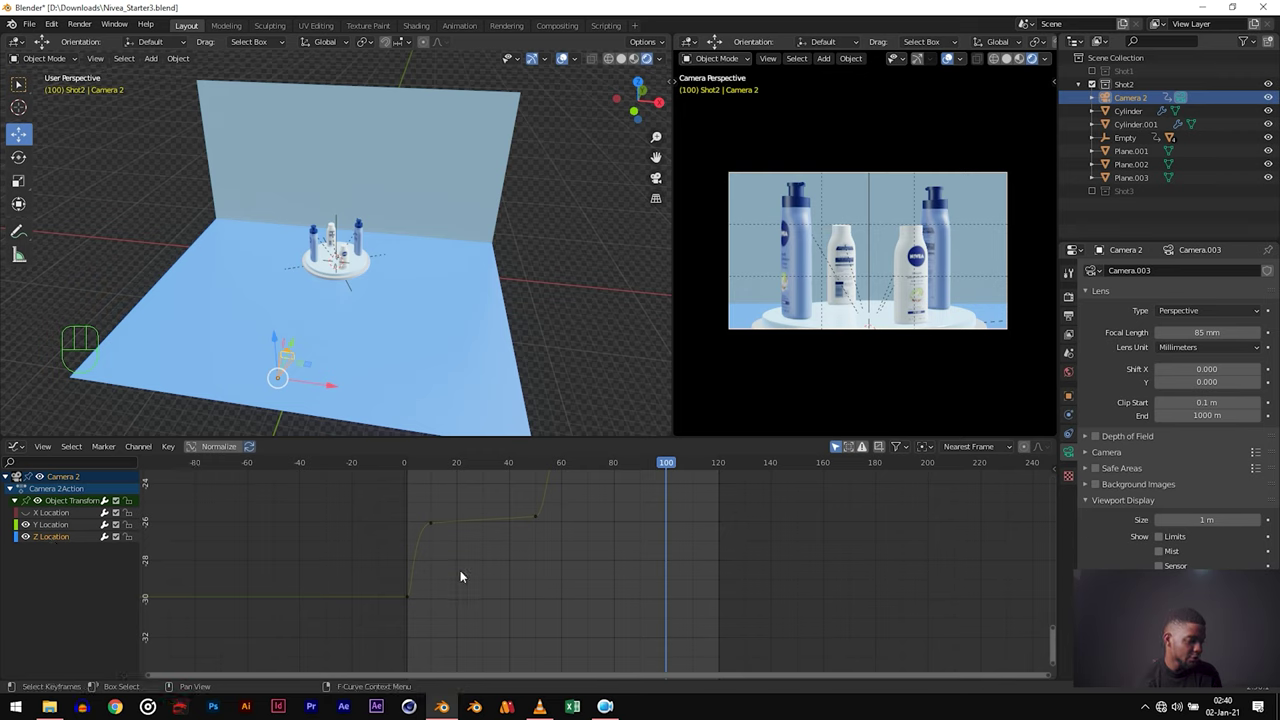
key(KP_Decimal)
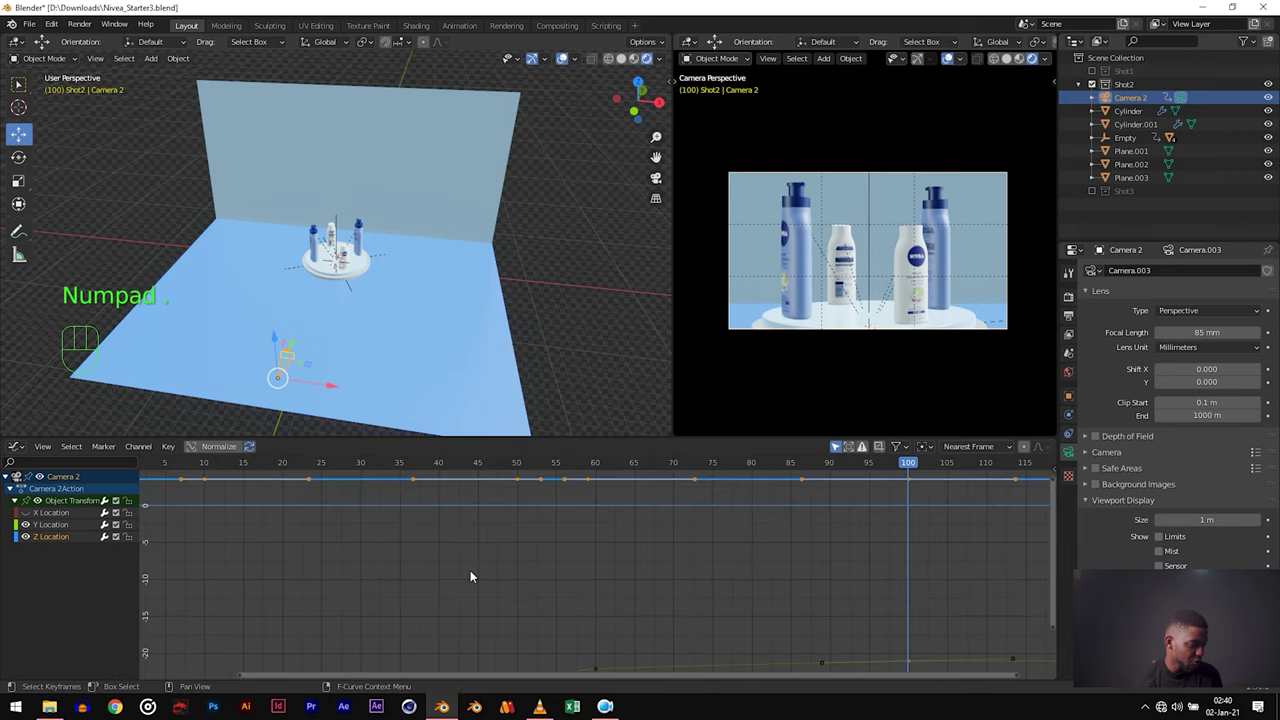
click(908, 486)
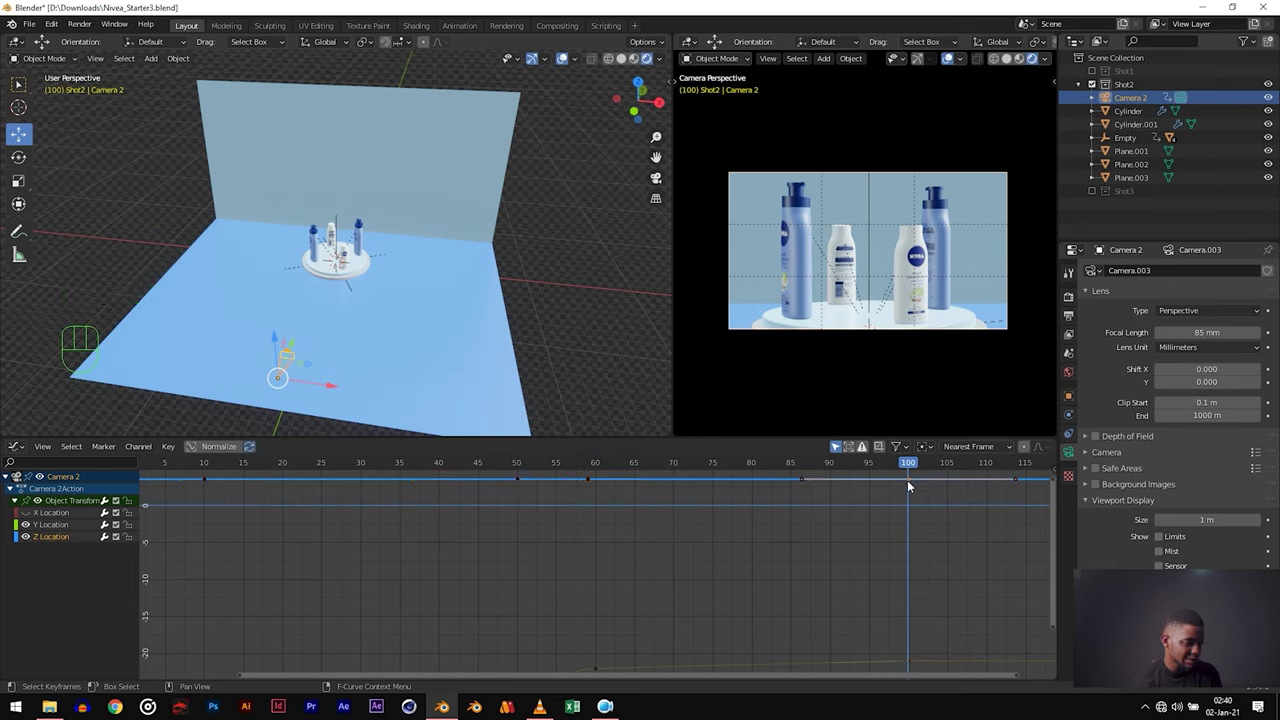
scroll(907, 480, down, 2)
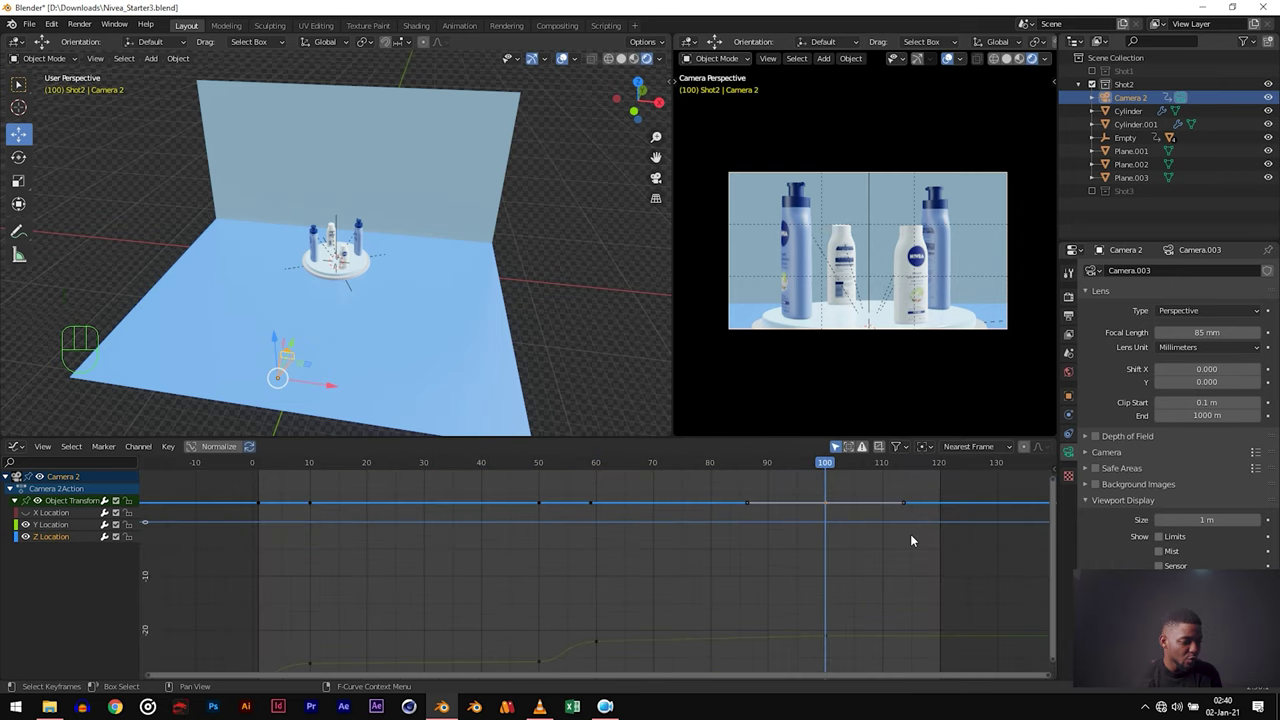
middle_drag(910, 534, 856, 590)
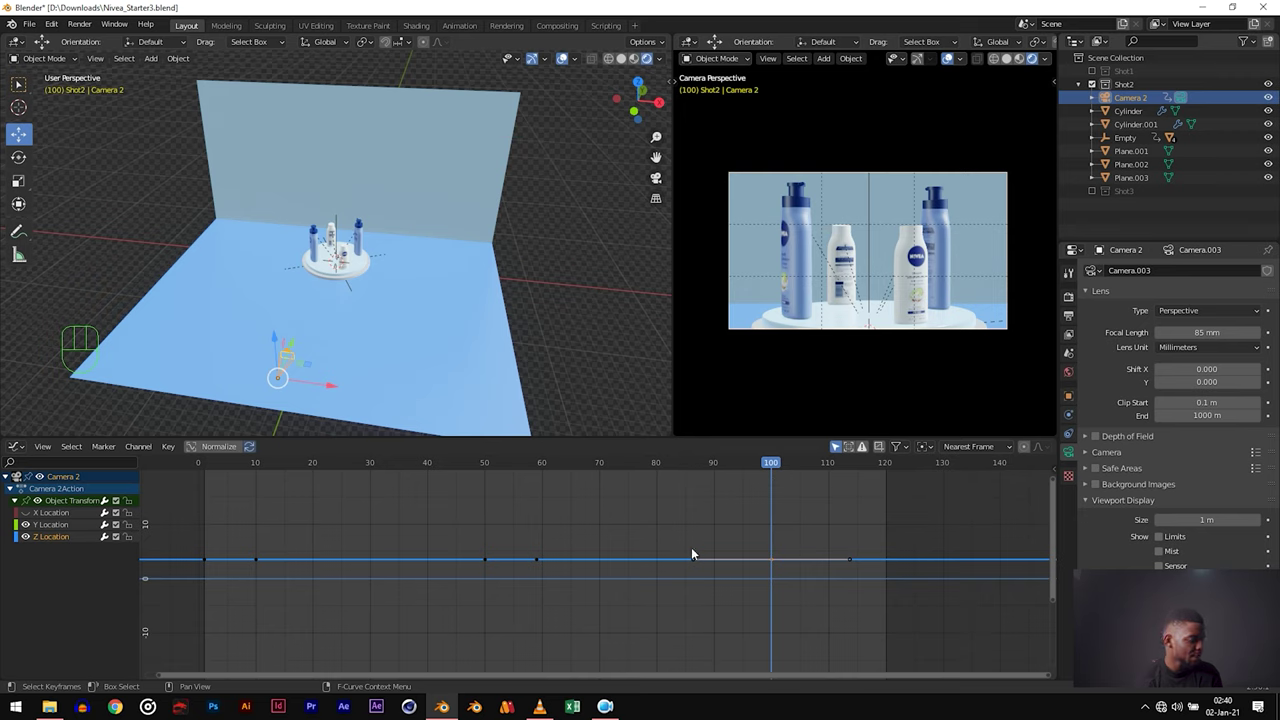
Step: Duplicate the Z Location keyframe to frame 110, raise the copy to about 17, and play back the upward camera move
key(shift+d)
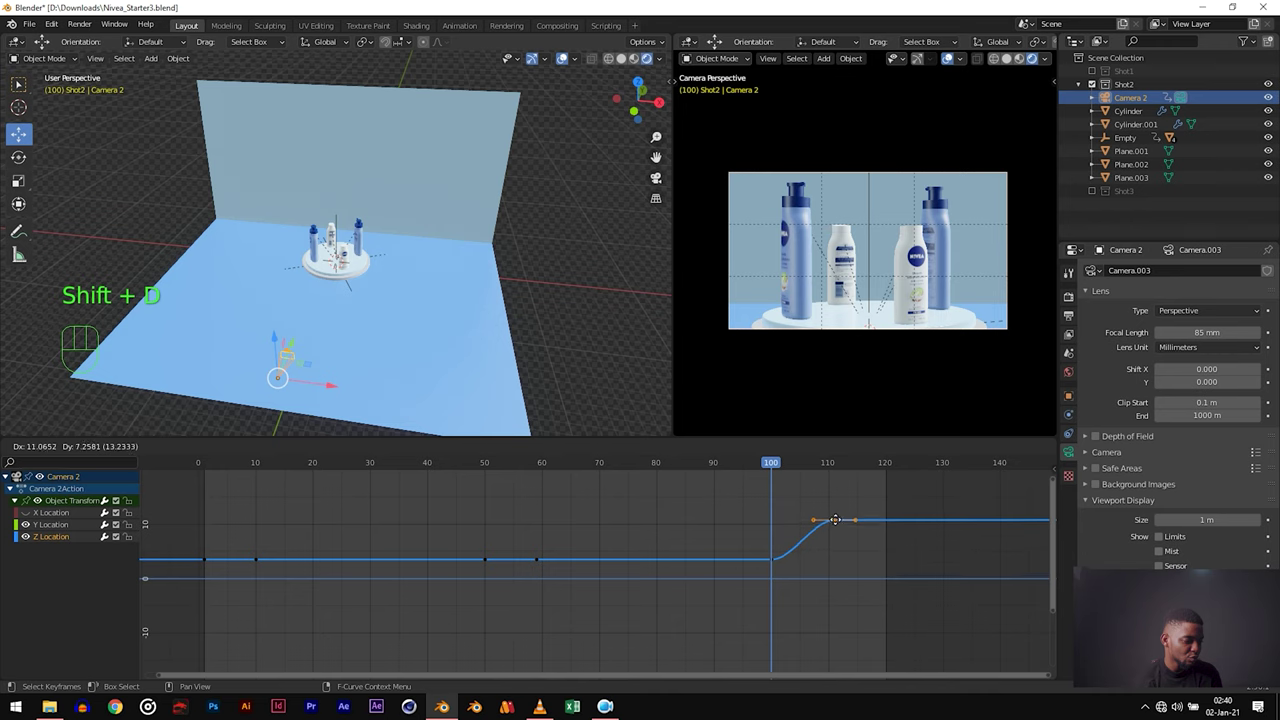
click(833, 507)
drag(768, 467, 836, 477)
key(g)
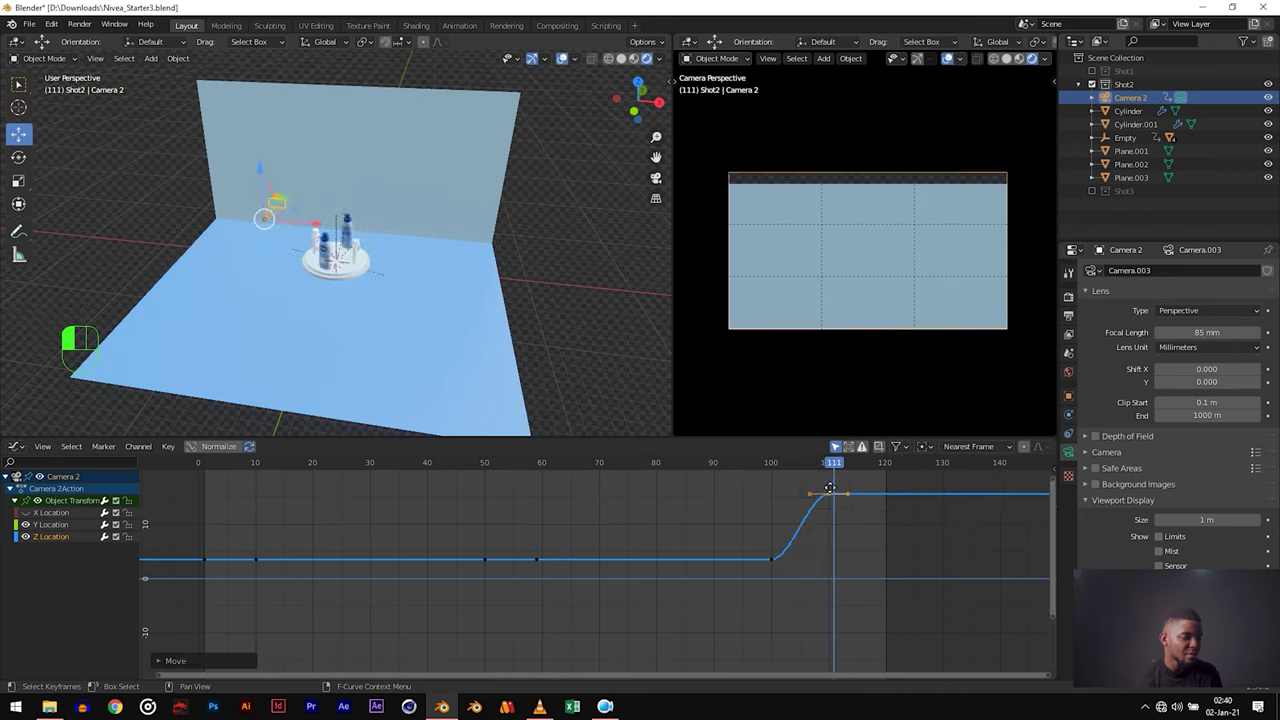
click(836, 458)
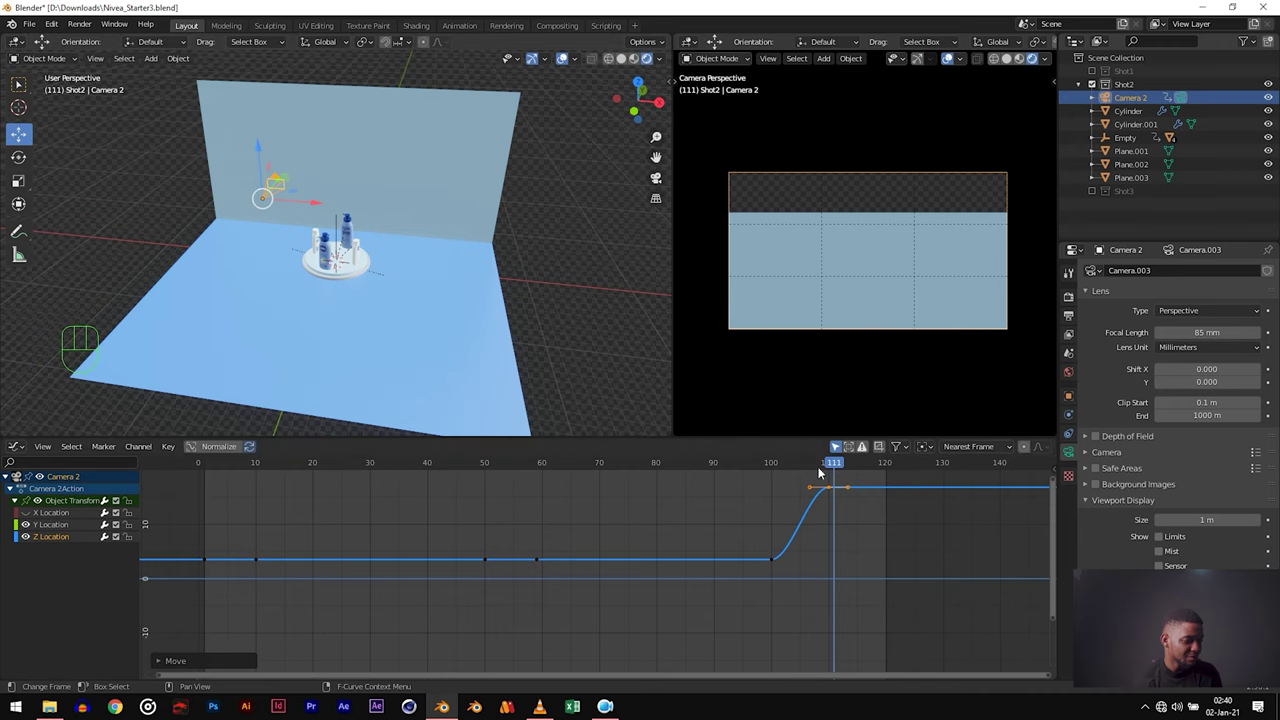
drag(822, 470, 768, 469)
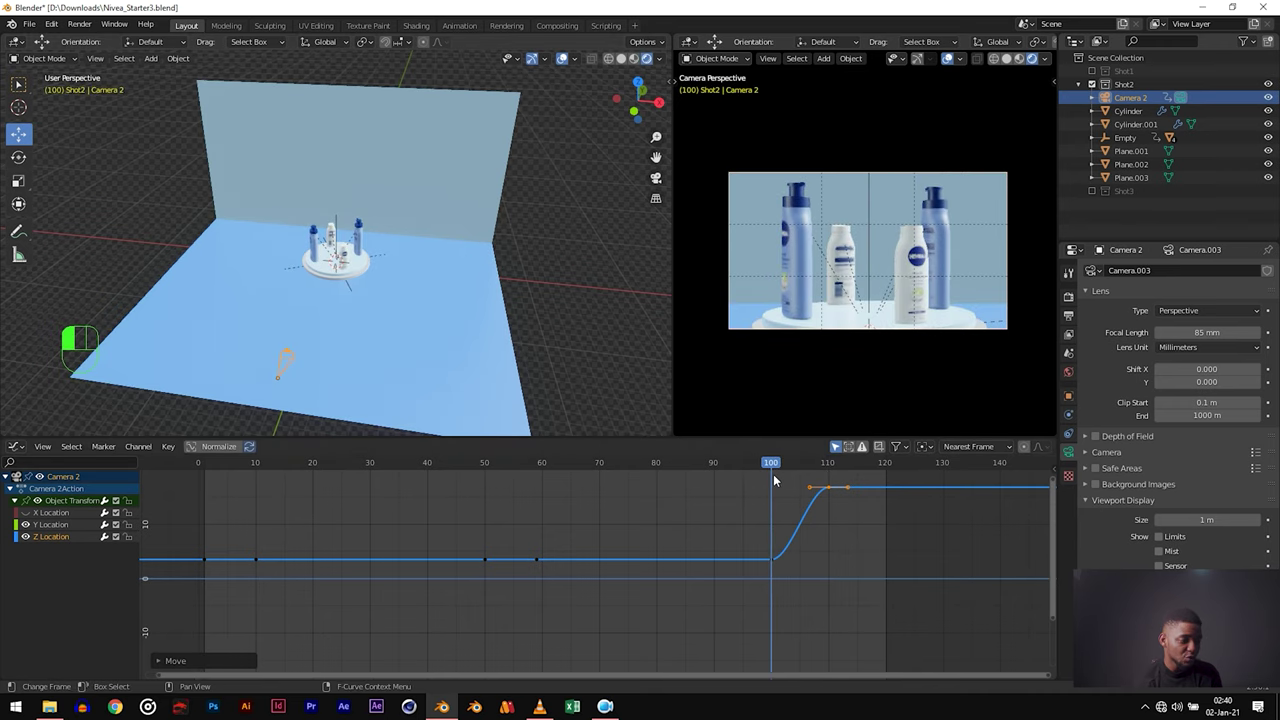
scroll(805, 531, down, 3)
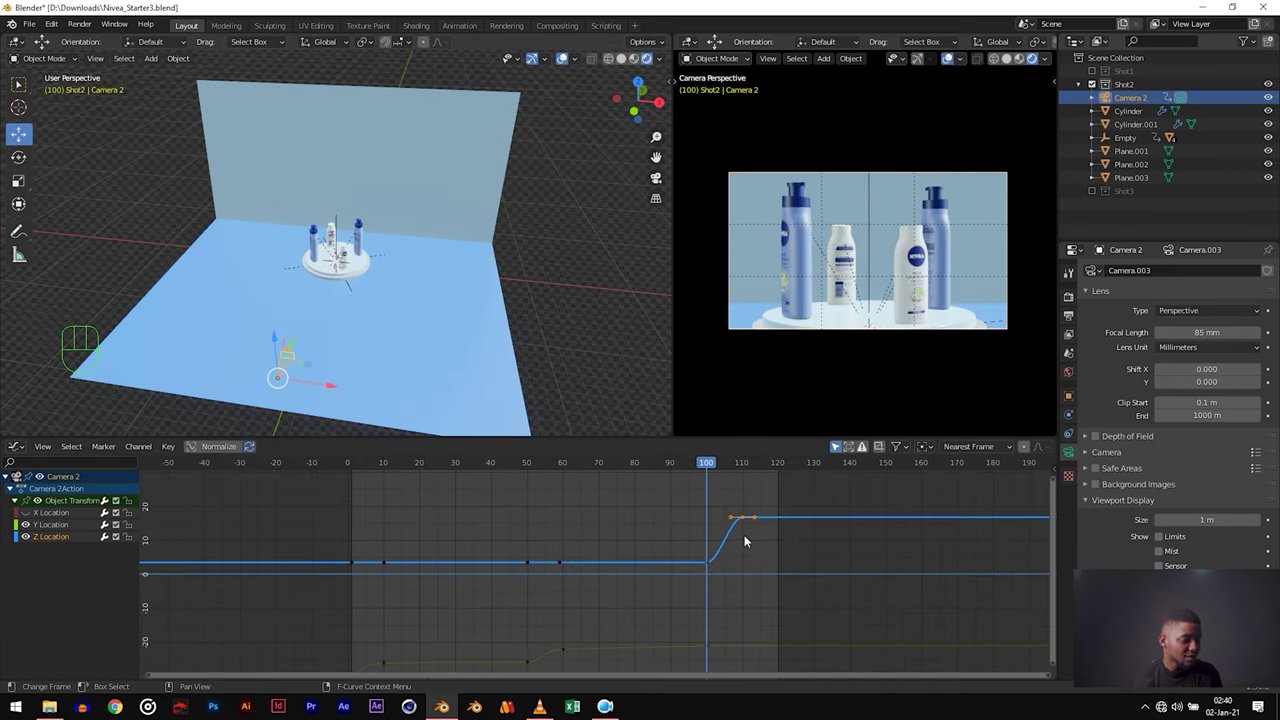
key(space)
click(706, 462)
mouse_move(707, 466)
mouse_down()
mouse_move(749, 476)
mouse_move(724, 484)
mouse_up()
key(space)
Step: Delete Plane.001, raise the backdrop Plane.002 along Z to fill the camera's view, and play back the shot
middle_drag(330, 260, 258, 205)
click(258, 205)
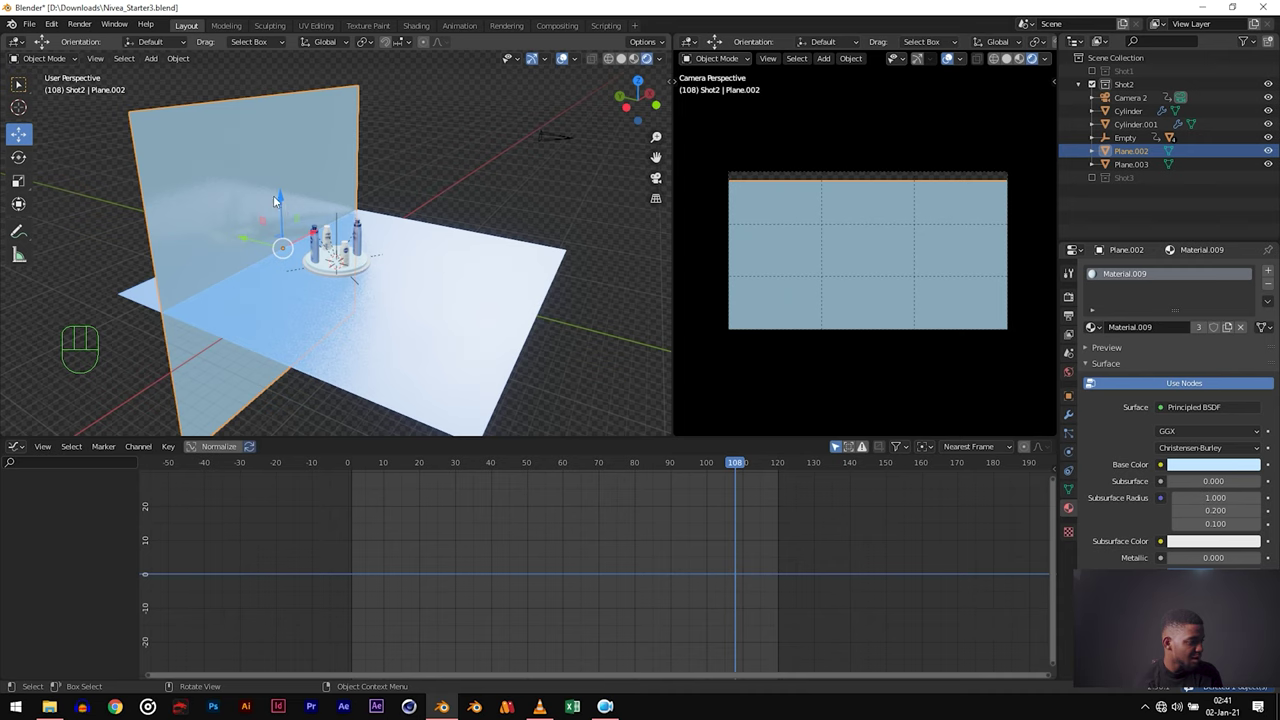
drag(283, 210, 285, 115)
key(space)
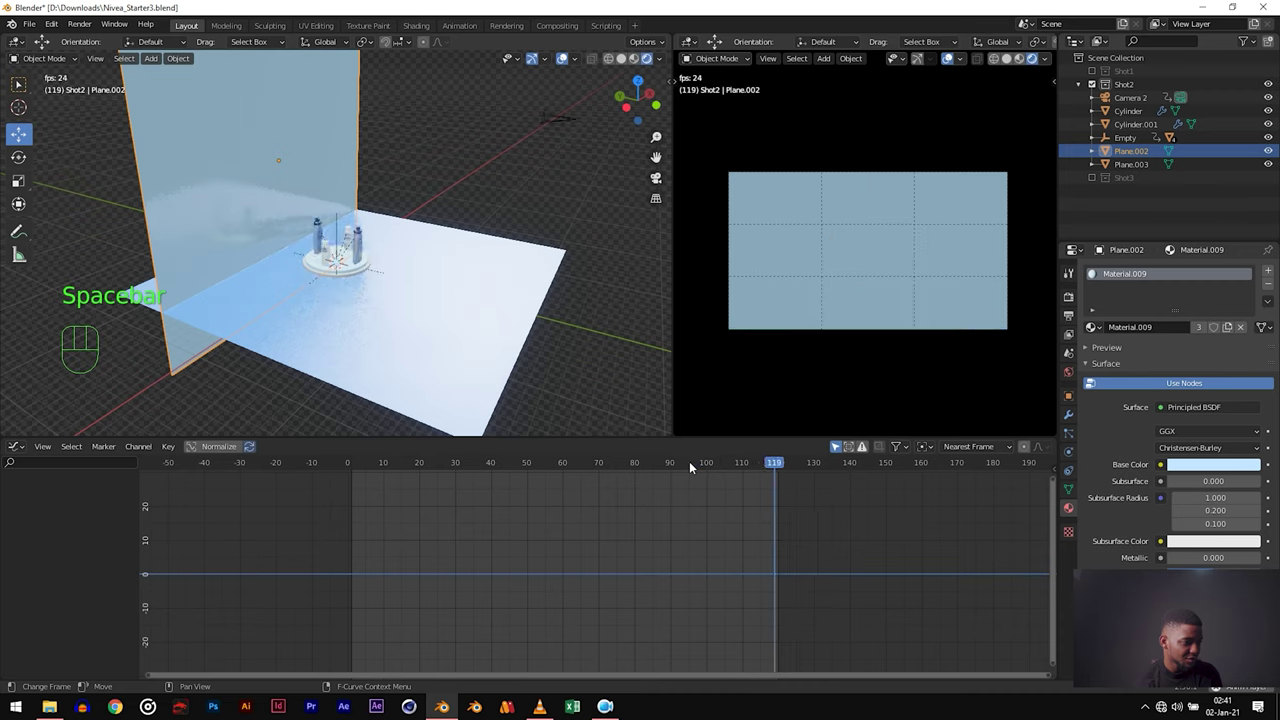
key(space)
key(space)
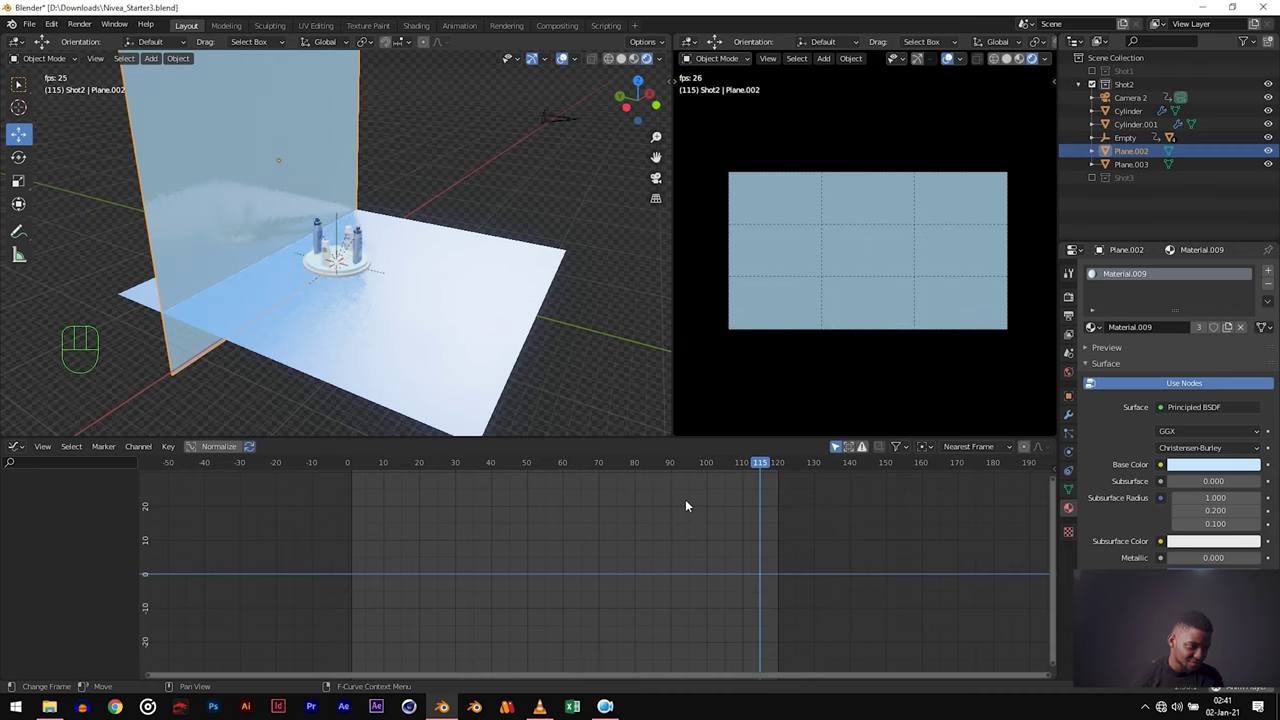
Step: Place the playhead at frame 99, select the Empty, and frame its whole Z Euler Rotation curve
click(703, 462)
click(706, 467)
mouse_move(706, 467)
mouse_down()
mouse_move(726, 468)
mouse_move(692, 467)
mouse_move(722, 472)
mouse_move(703, 473)
mouse_up()
click(699, 466)
key(a)
click(334, 257)
key(KP_Decimal)
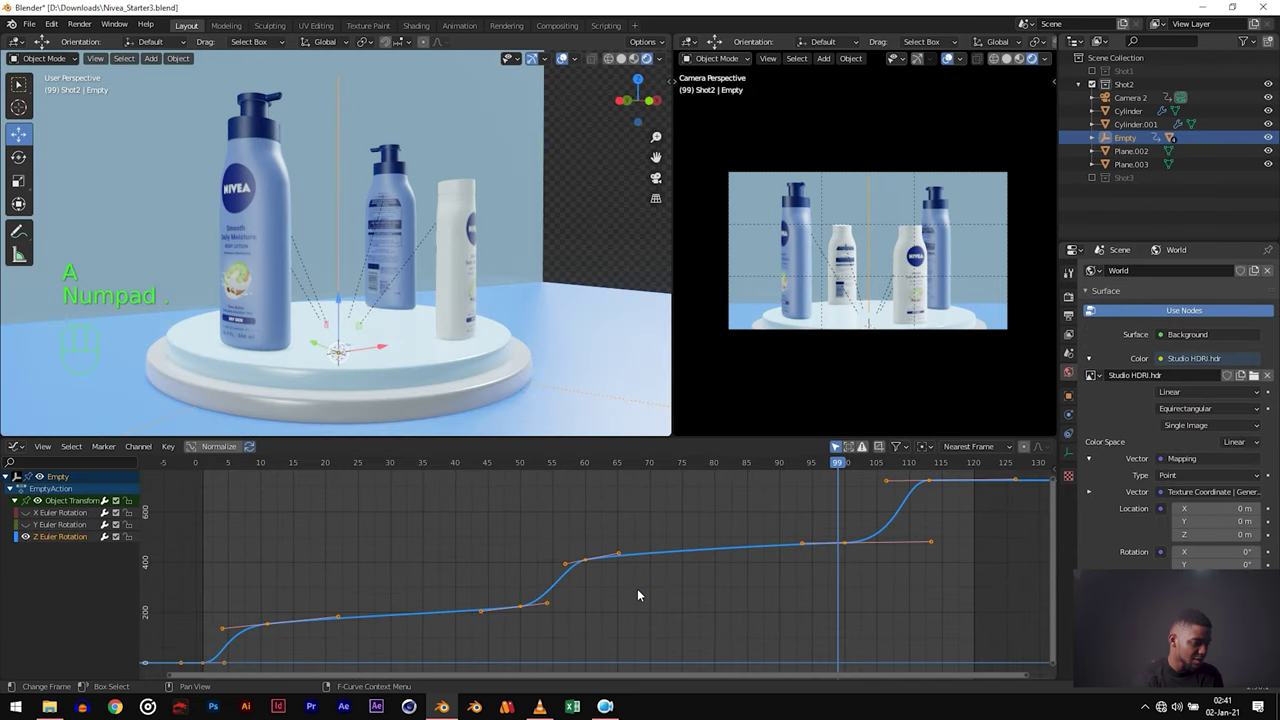
Step: Move the Empty's Z rotation keyframes from frames 100 and 113 to frames 97 and 106, and play back the final spin
click(838, 466)
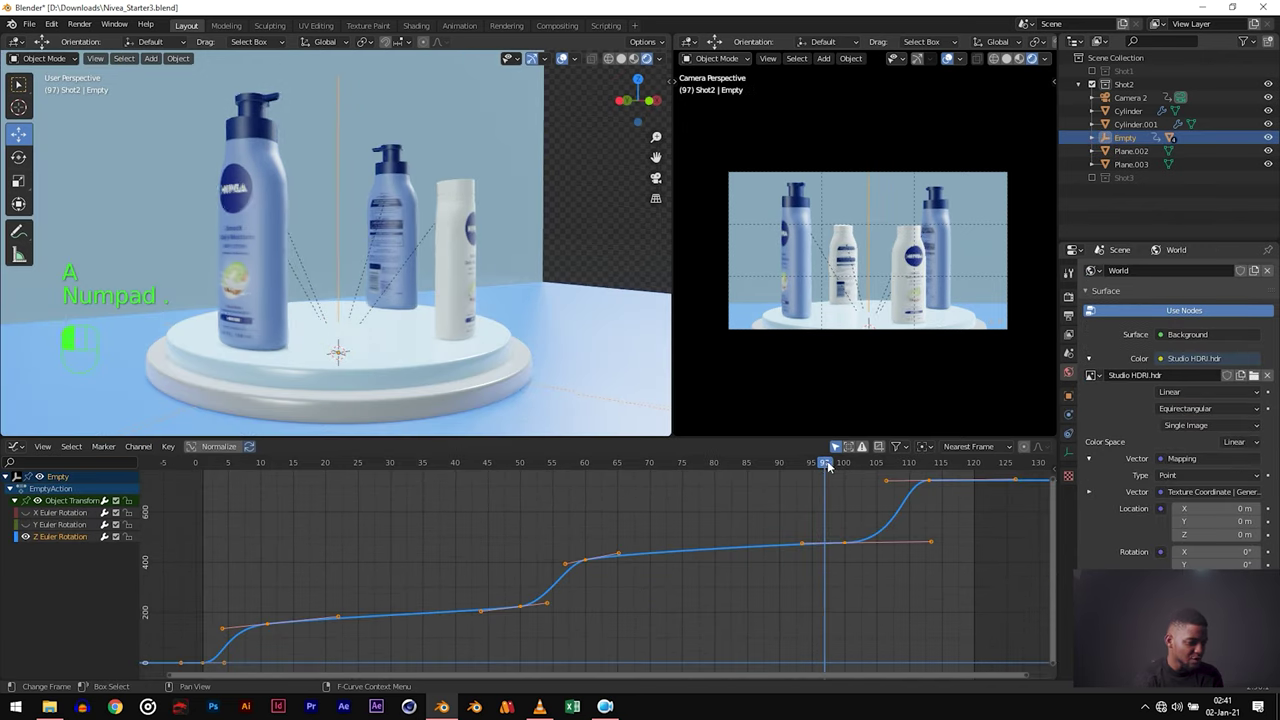
drag(834, 470, 827, 470)
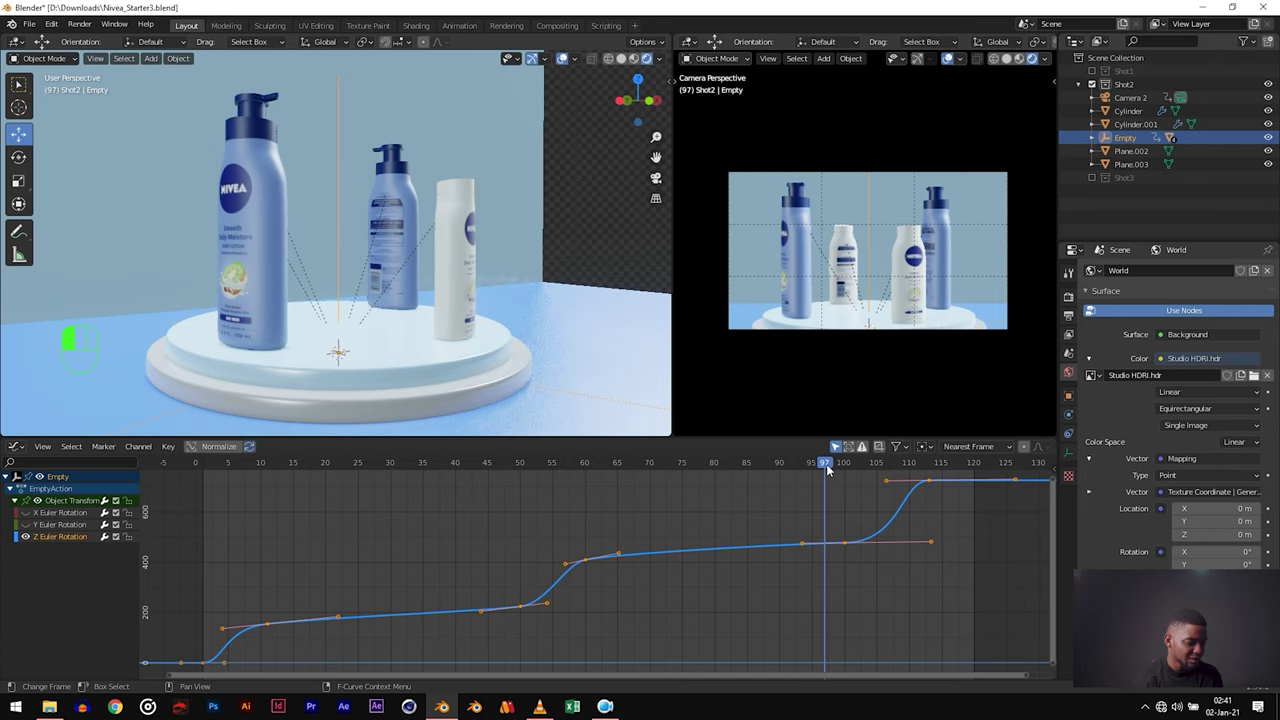
drag(844, 546, 850, 477)
key(space)
key(space)
key(space)
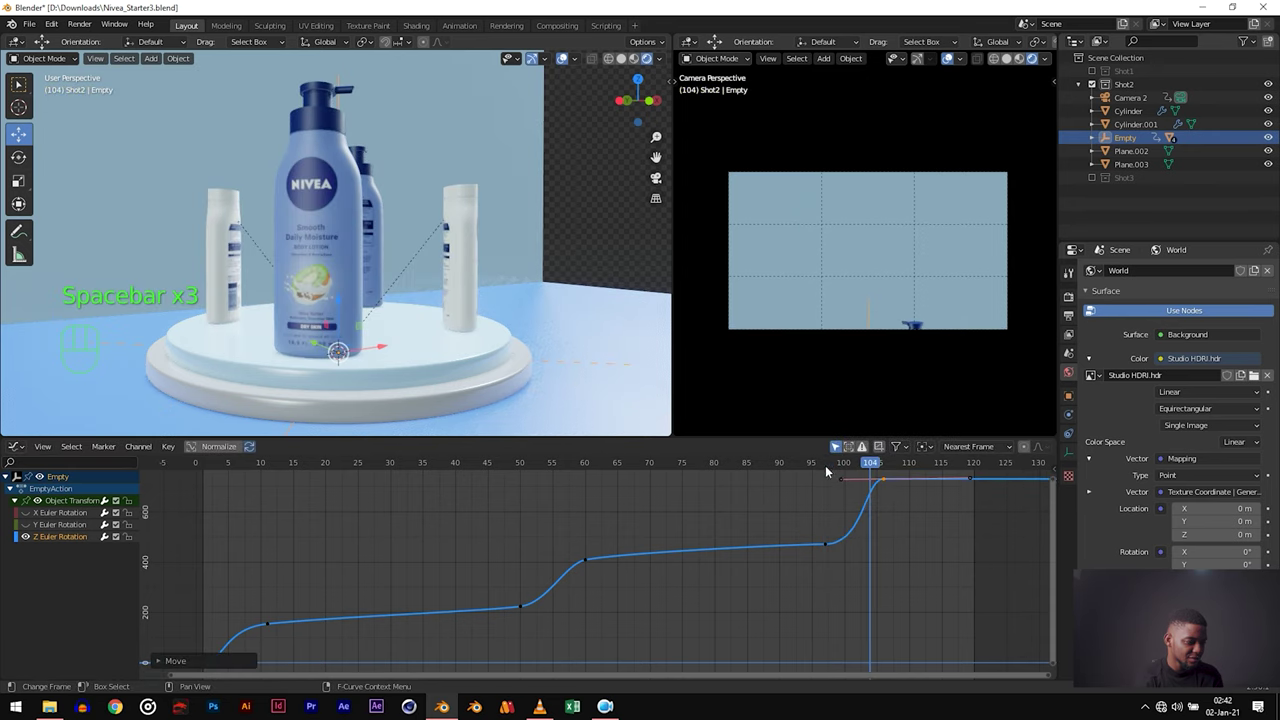
key(space)
key(space)
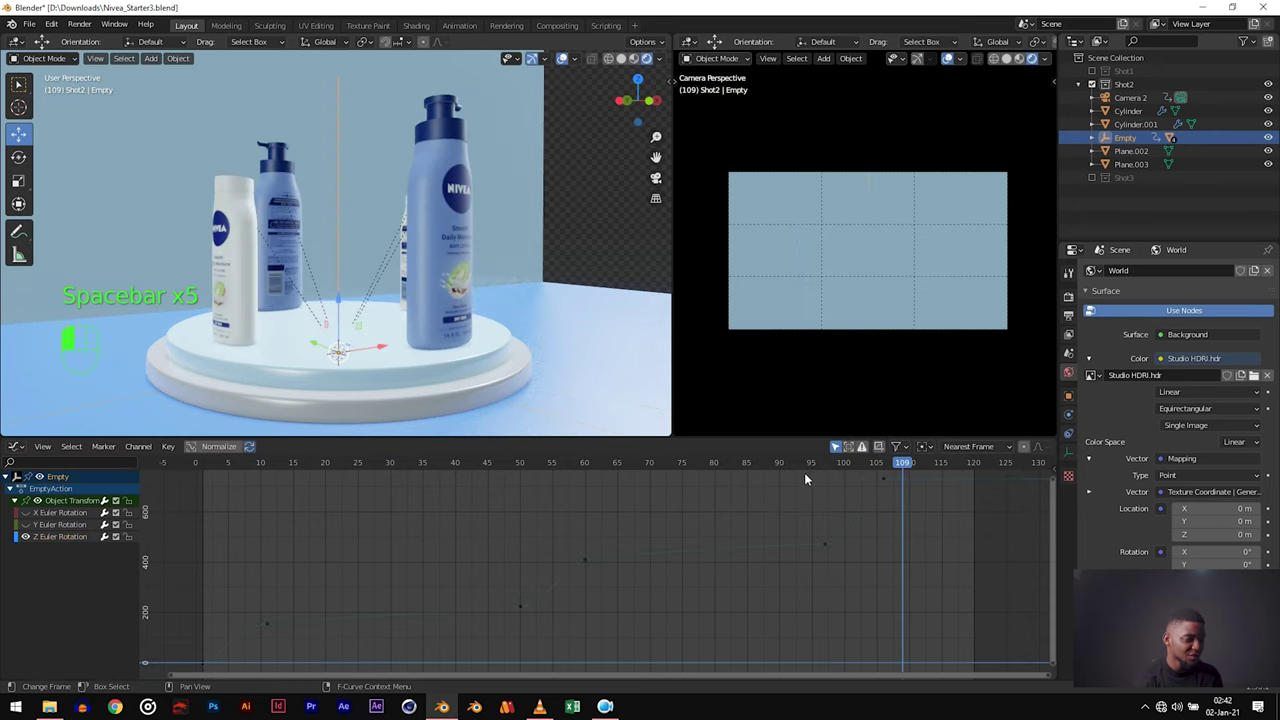
Step: Move the Empty's last Z rotation keyframe to about frame 108 and play back the animation
click(816, 462)
drag(872, 480, 895, 483)
key(space)
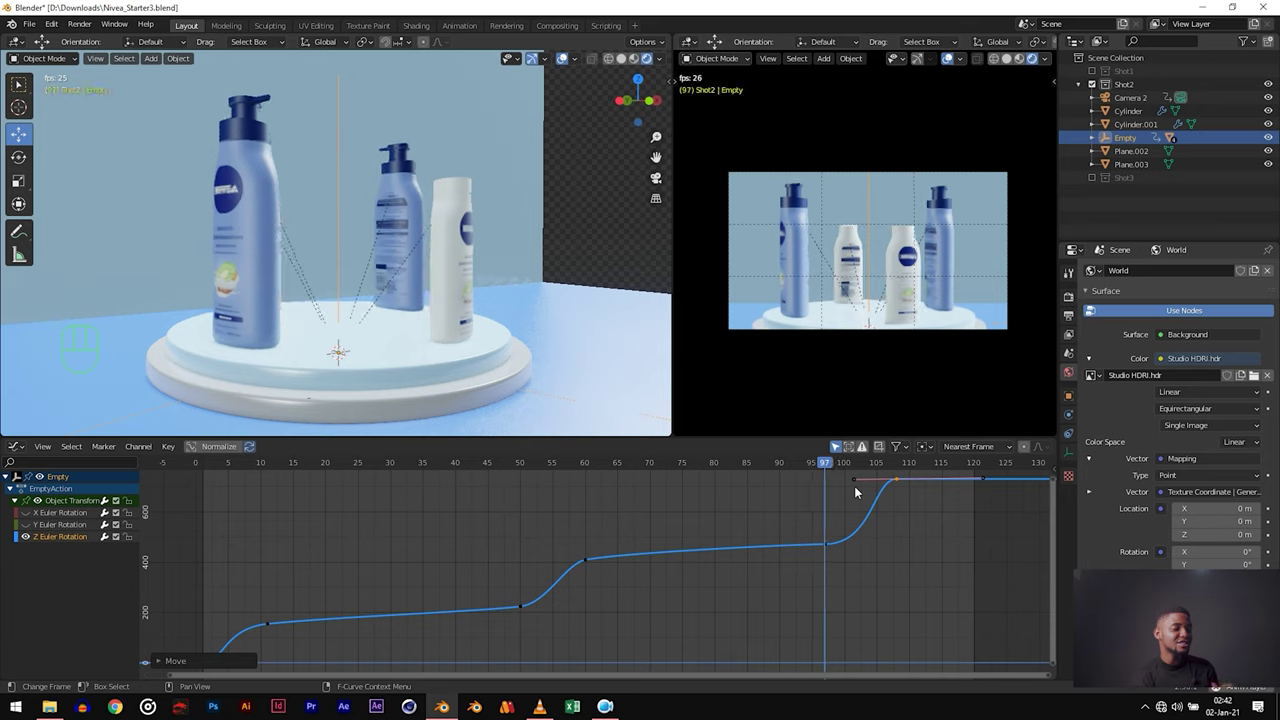
Step: Stop the playback, exclude the Shot2 collection from the scene, and enable the Shot1 collection instead
key(space)
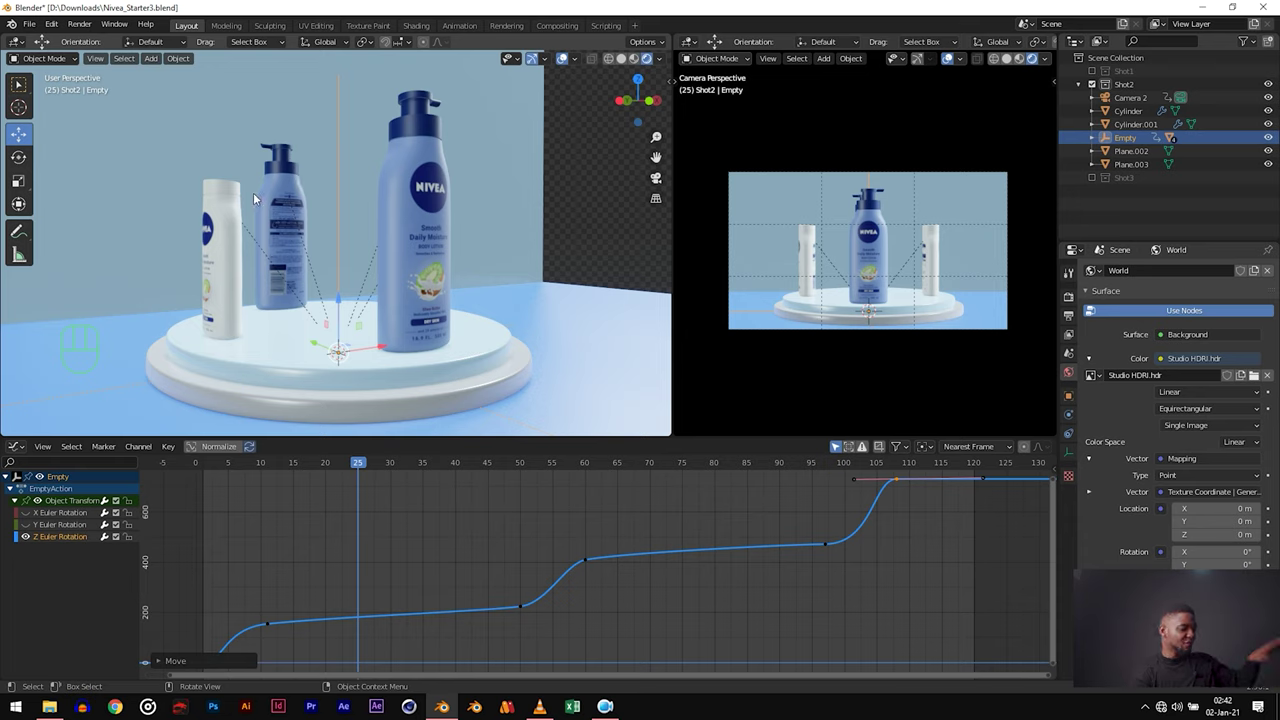
scroll(279, 300, down, 6)
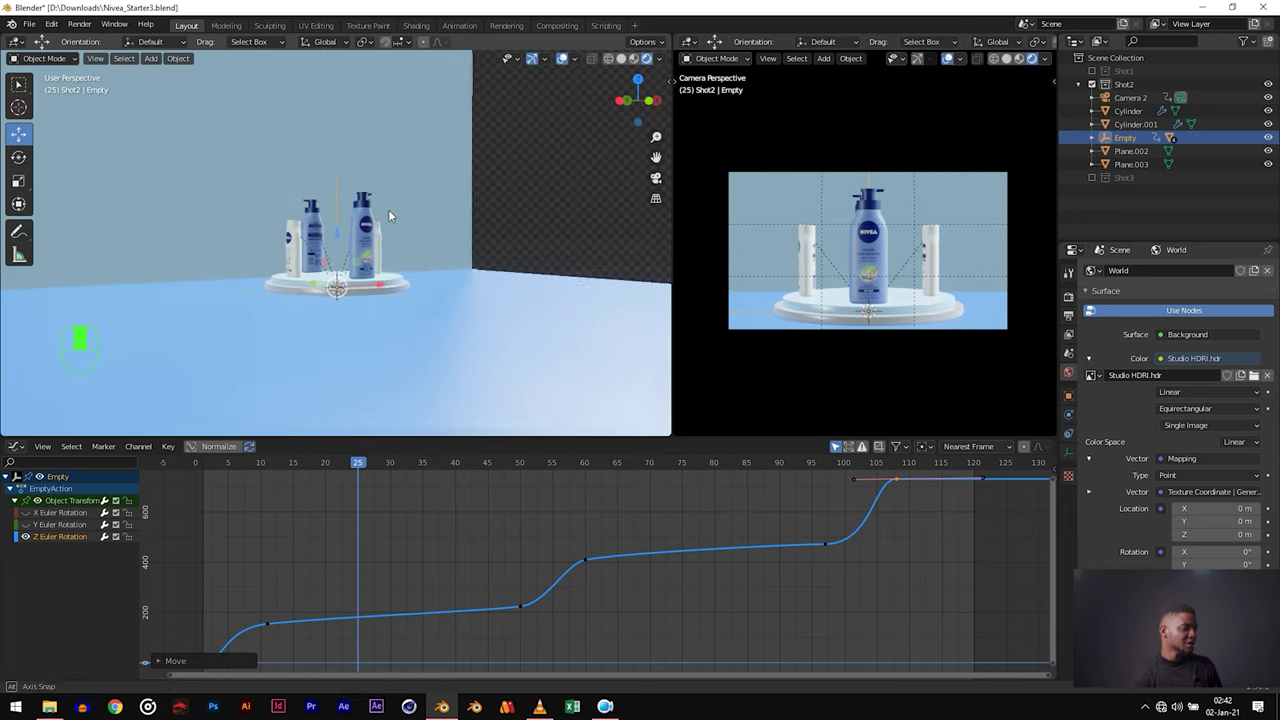
middle_drag(390, 215, 450, 230)
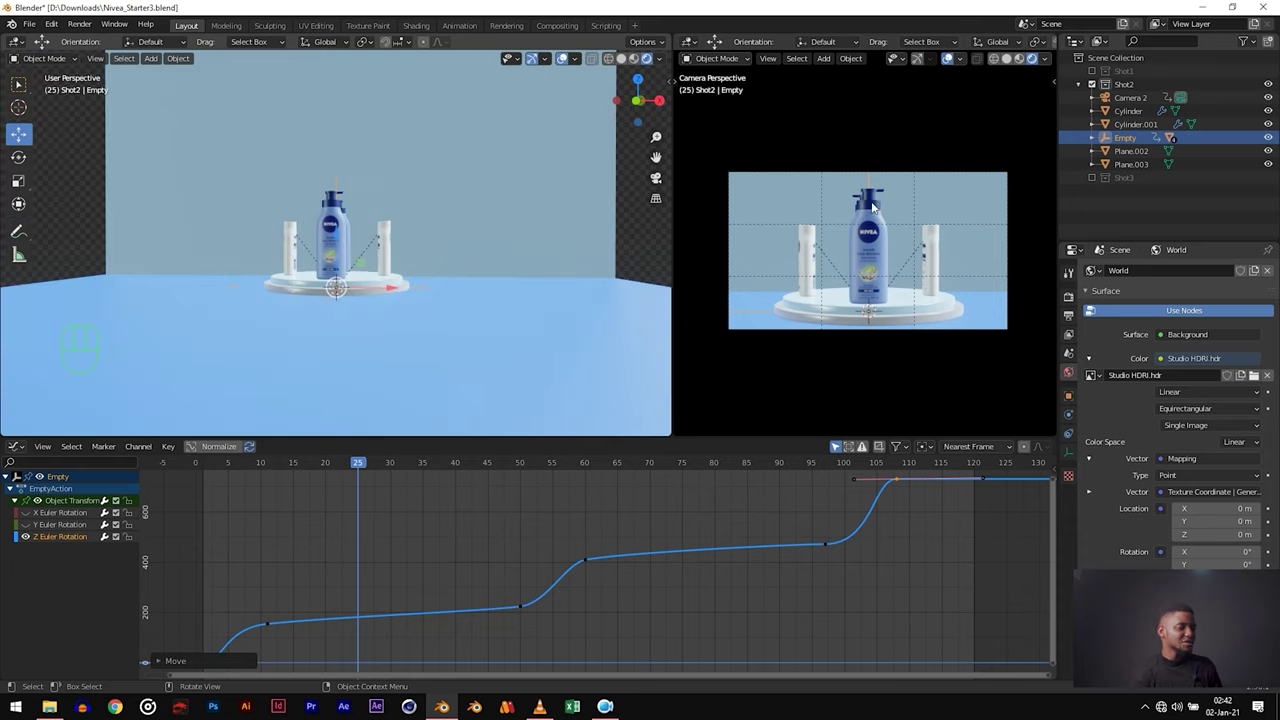
click(1093, 85)
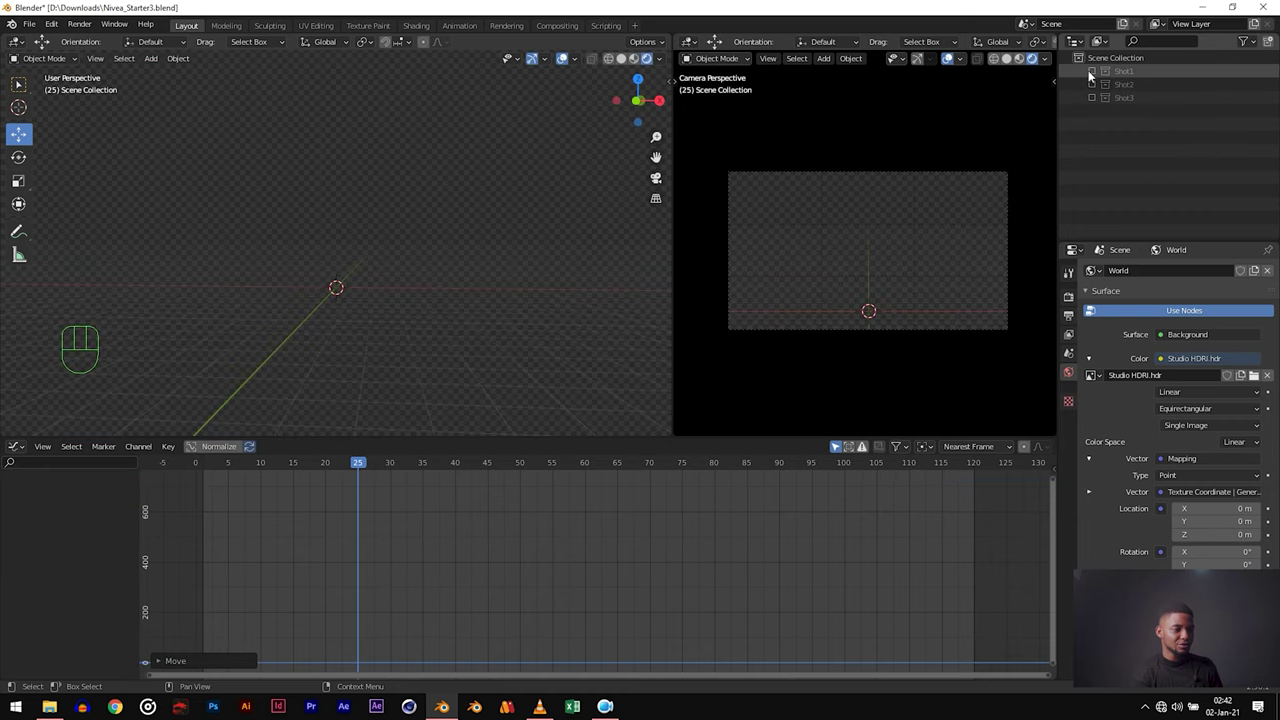
click(1092, 71)
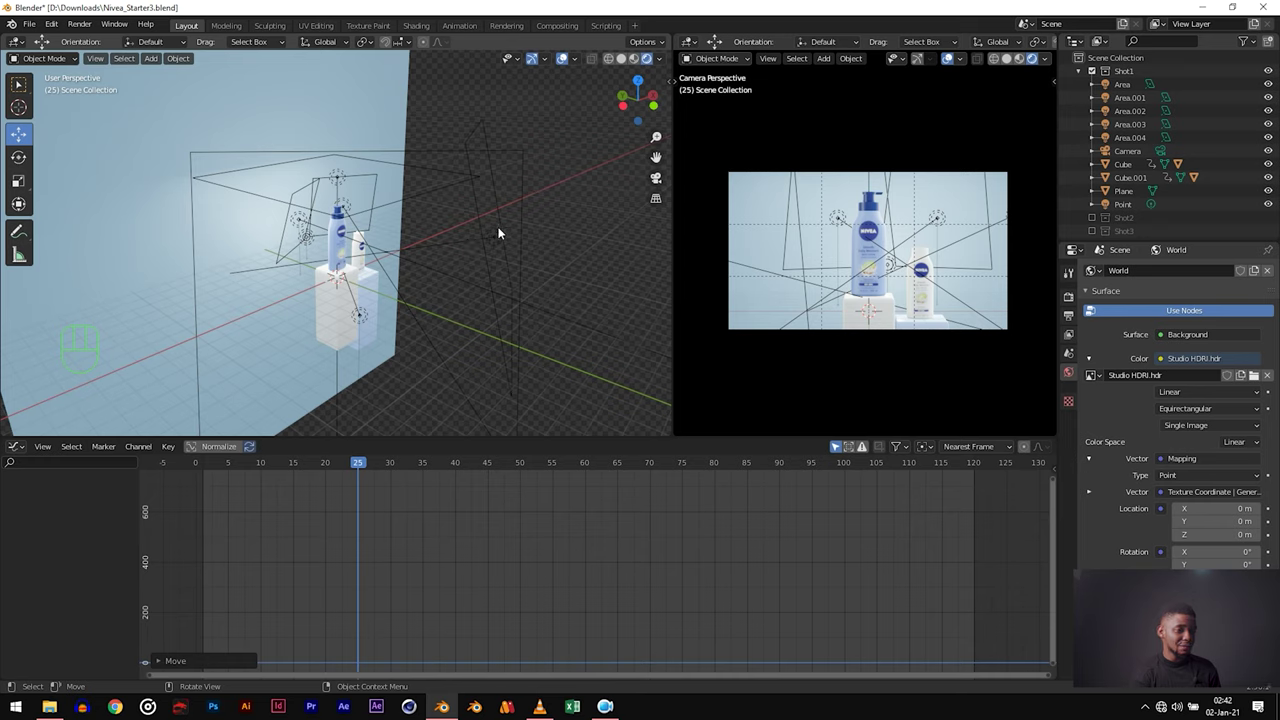
Step: Copy Shot1's five area lights, Area to Area.004, together with its Point light
click(1122, 84)
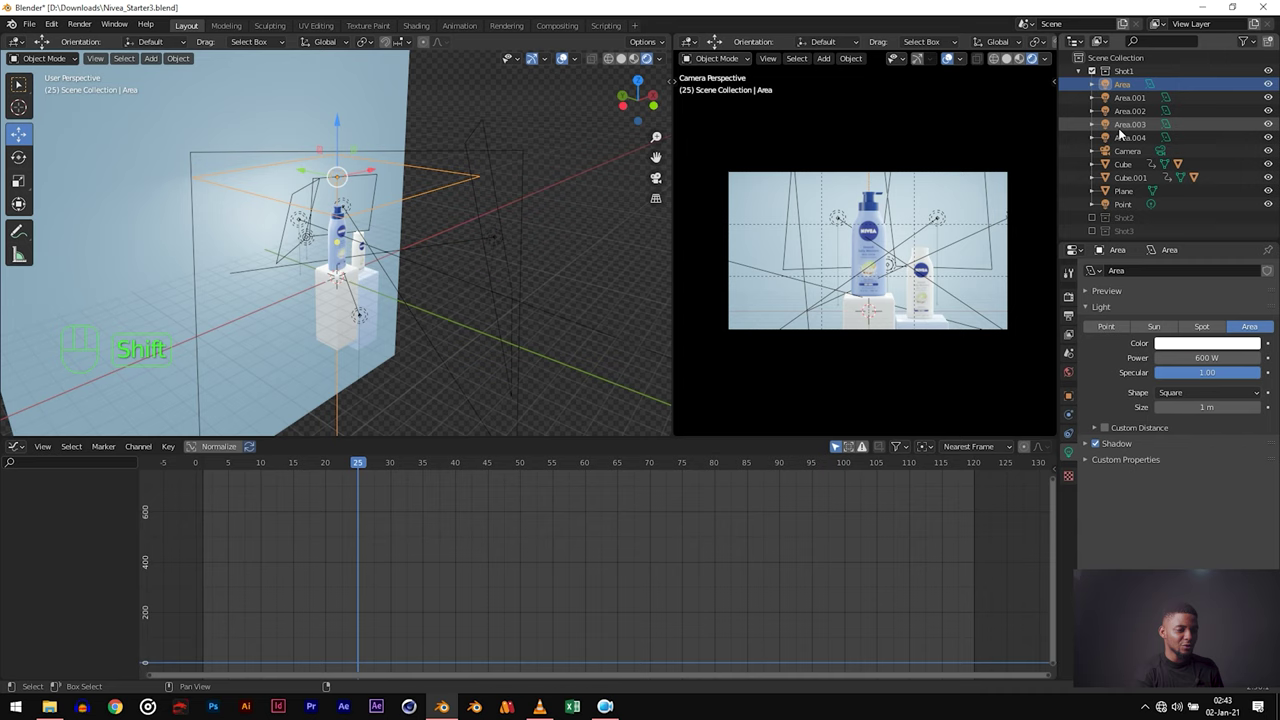
shift+click(1124, 138)
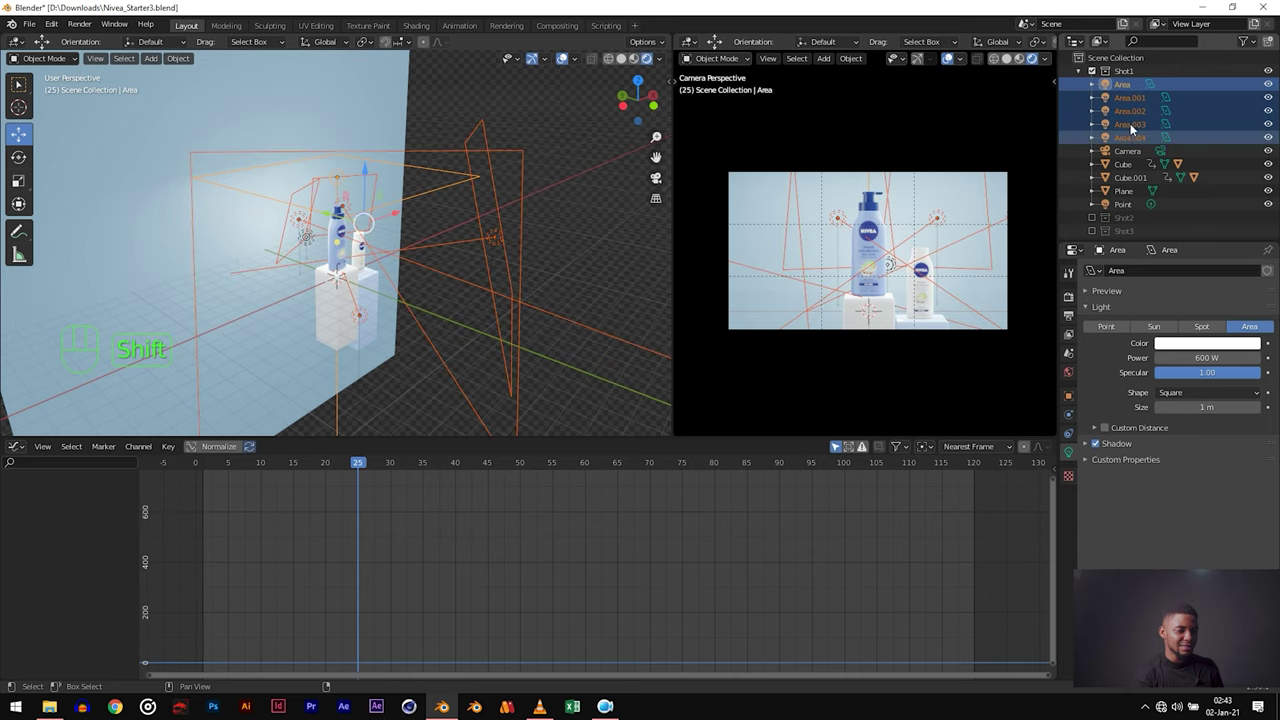
ctrl+click(1123, 204)
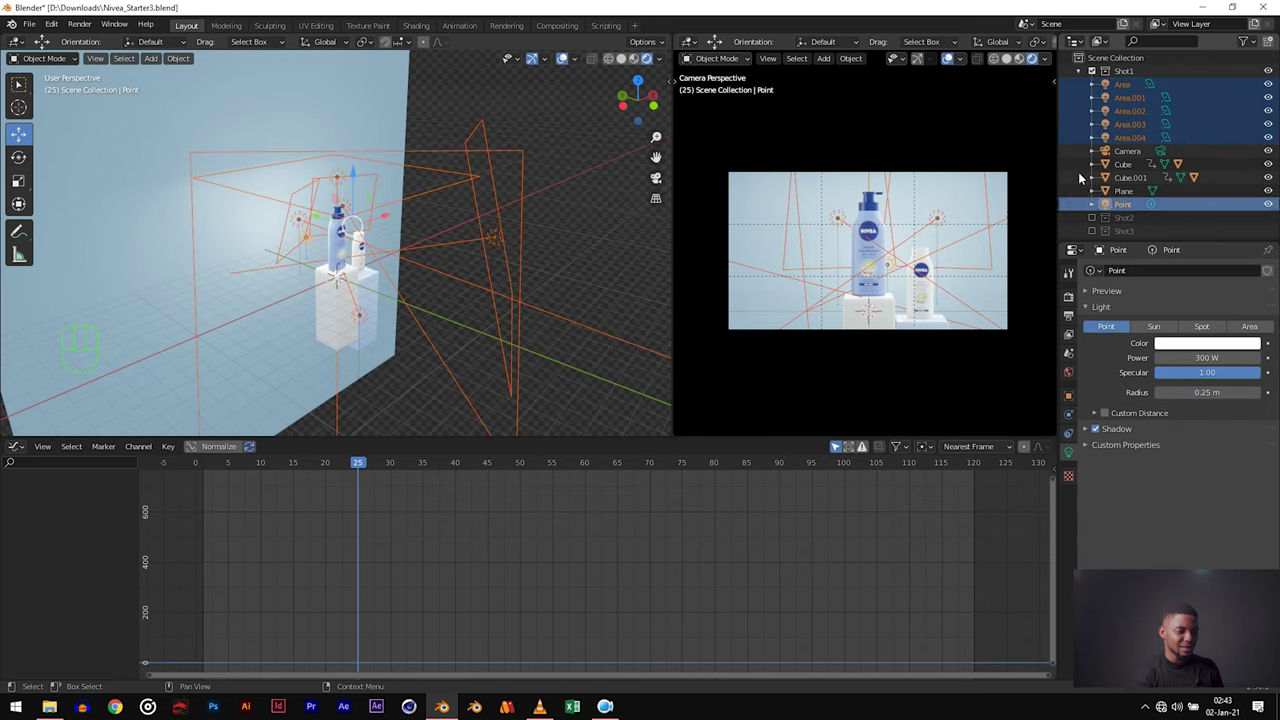
click(1131, 86)
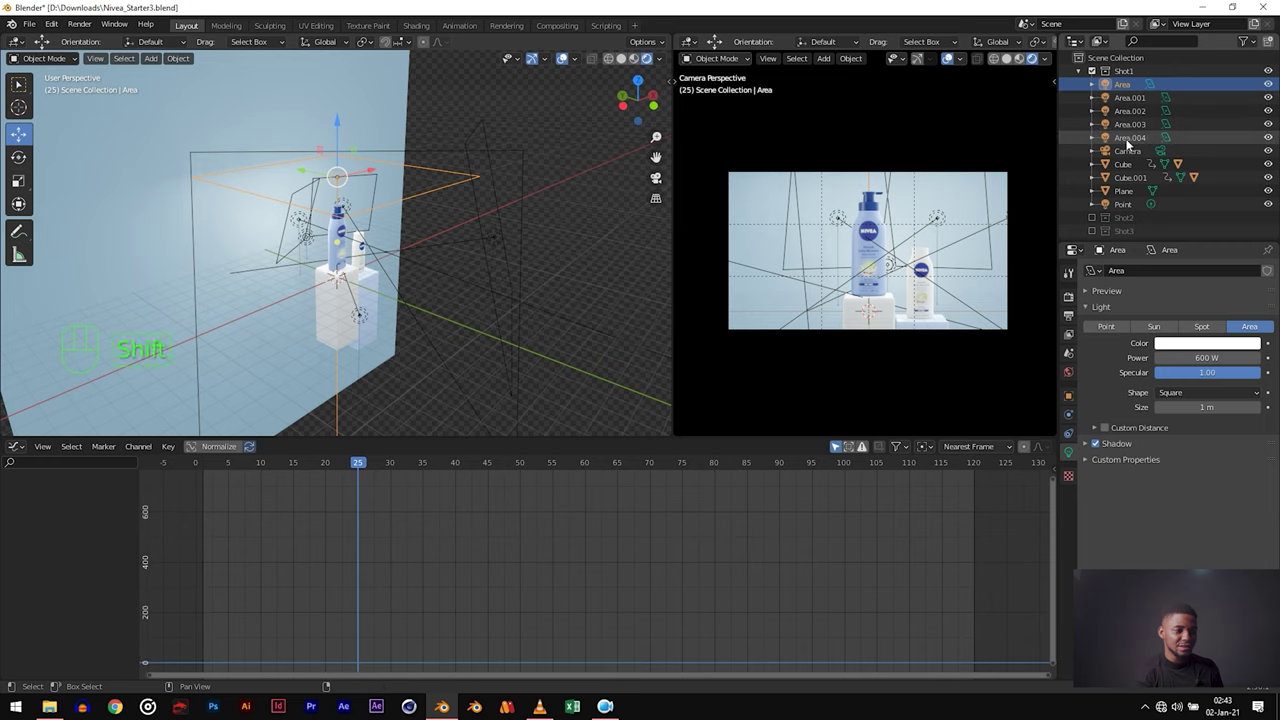
shift+click(1127, 141)
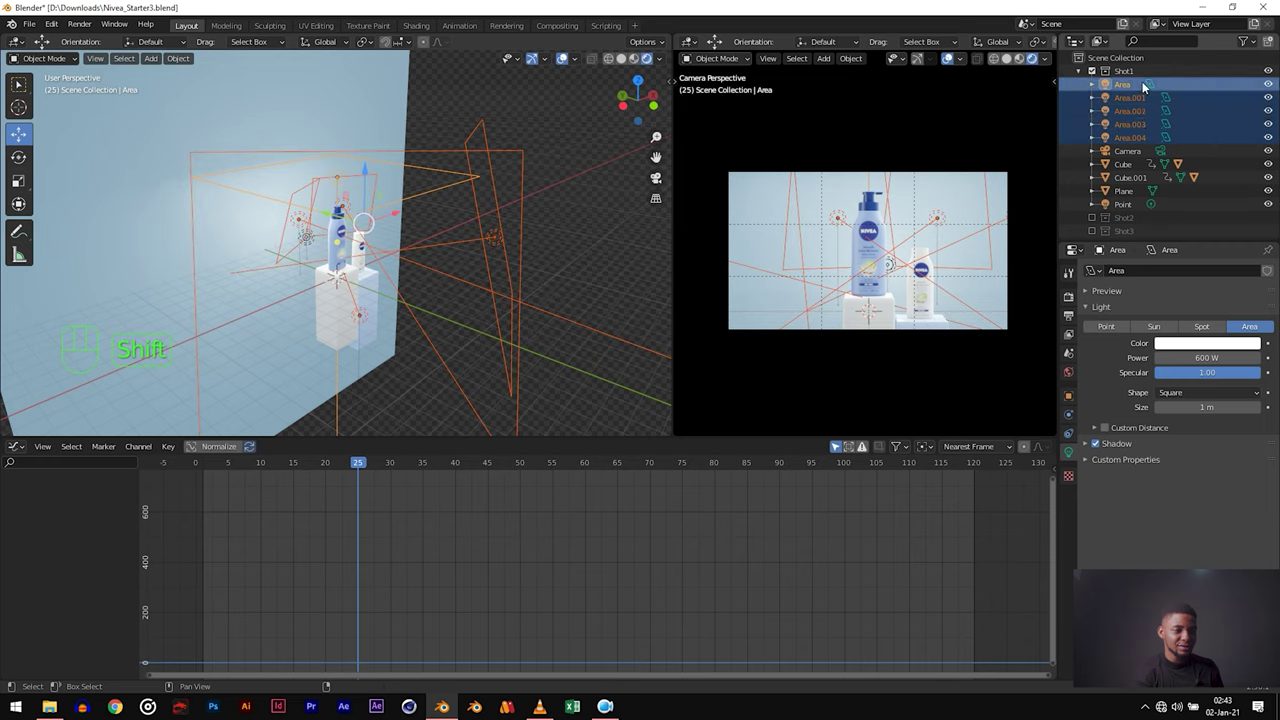
ctrl+click(1140, 204)
key(ctrl+c)
key(ctrl+c)
key(ctrl+c)
key(ctrl+c)
key(ctrl+c)
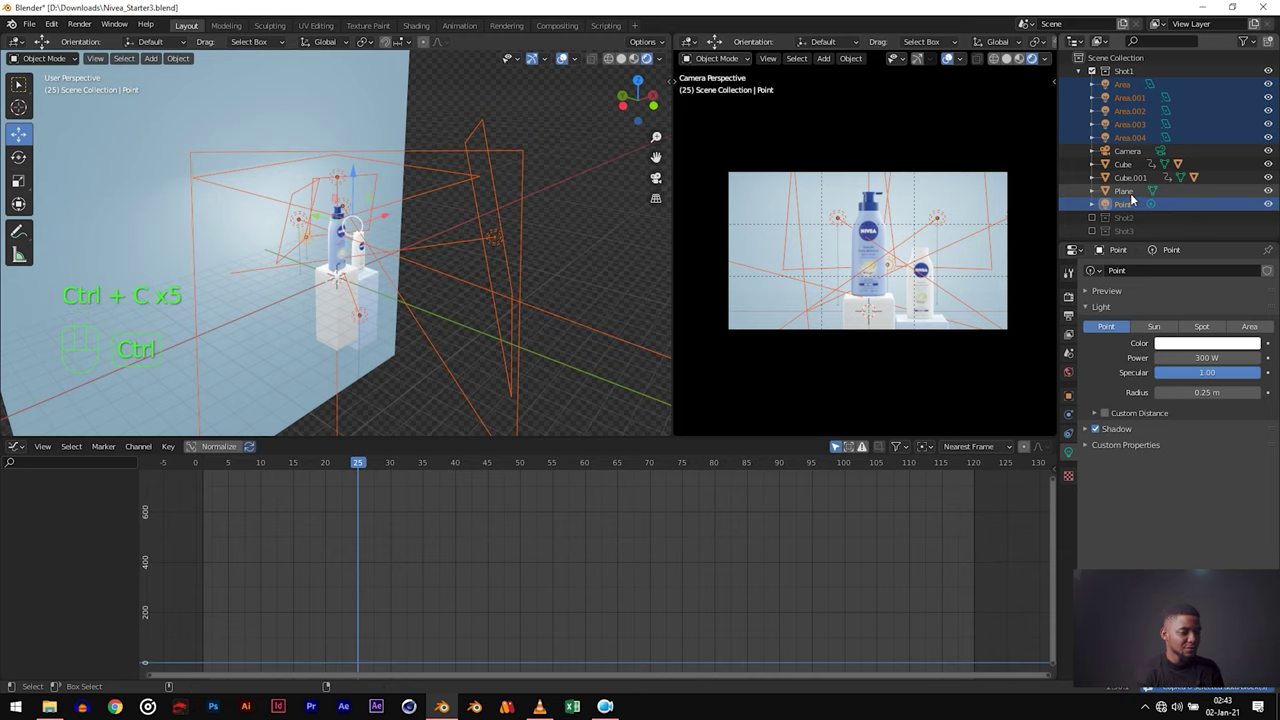
key(ctrl+c)
key(ctrl+c)
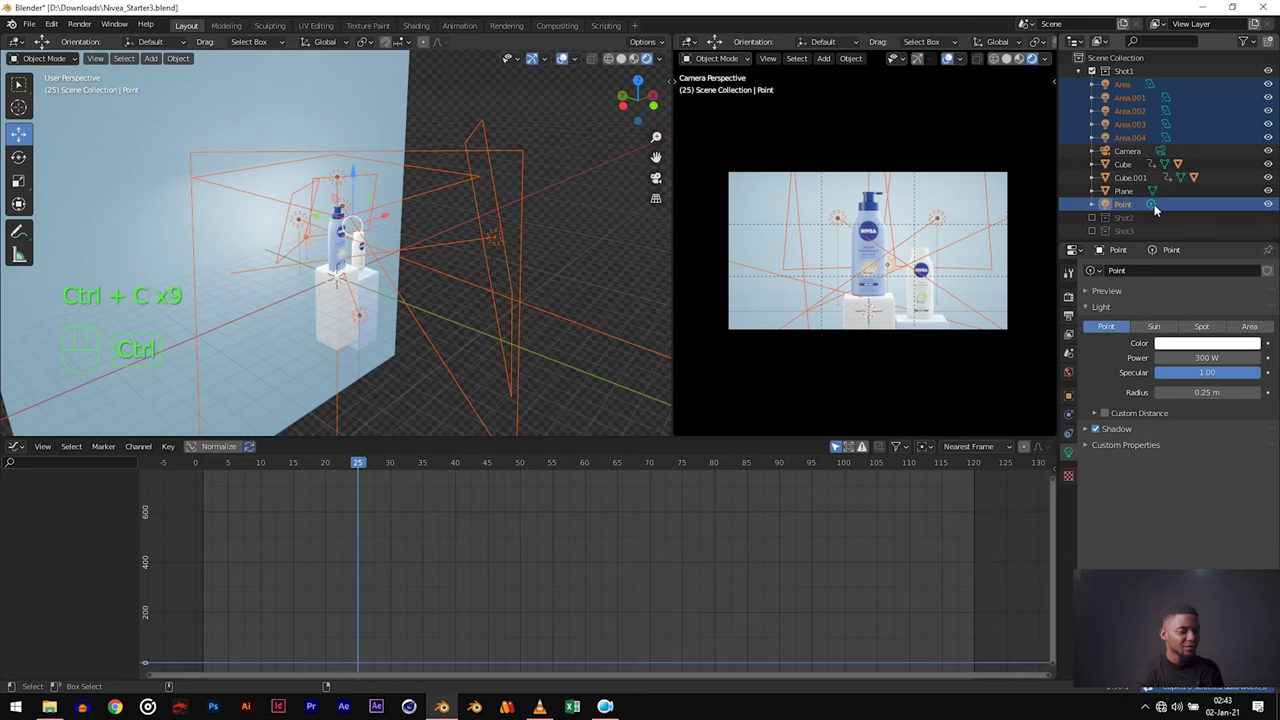
Step: Exclude Shot1, re-enable Shot2, and paste the copied lights into the Shot2 collection
click(1092, 71)
click(1092, 85)
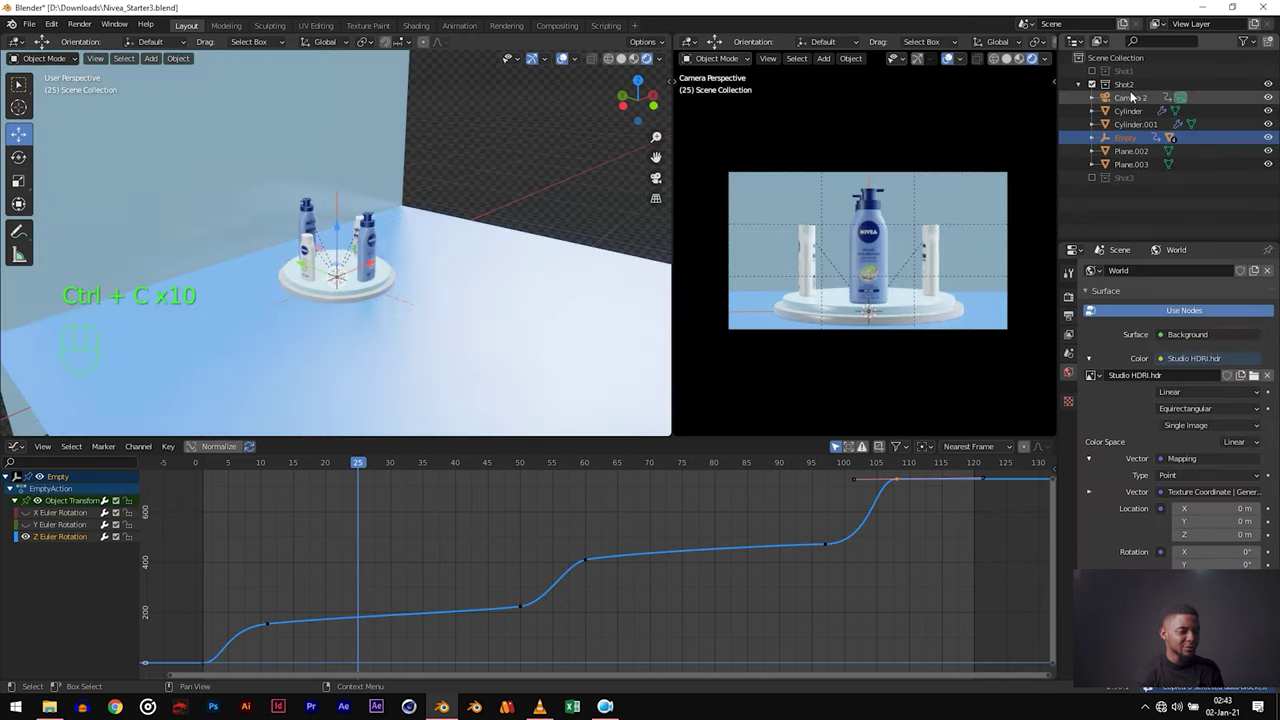
click(1129, 88)
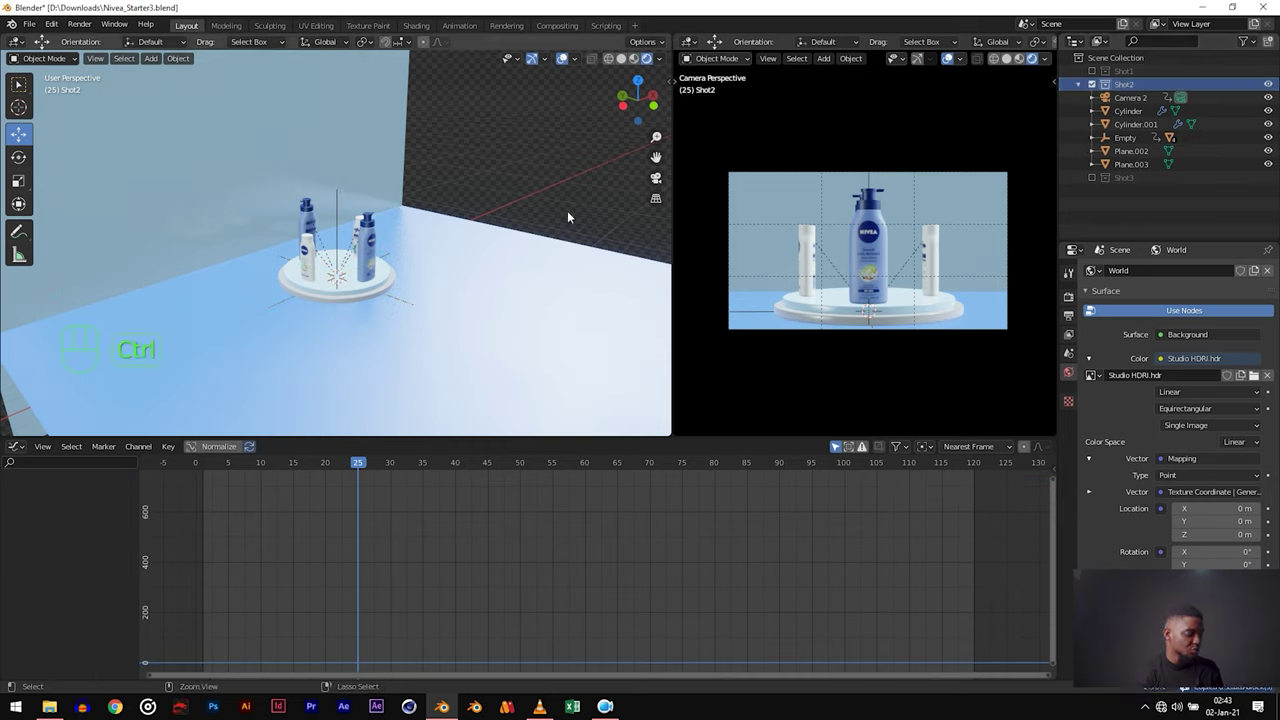
key(ctrl+v)
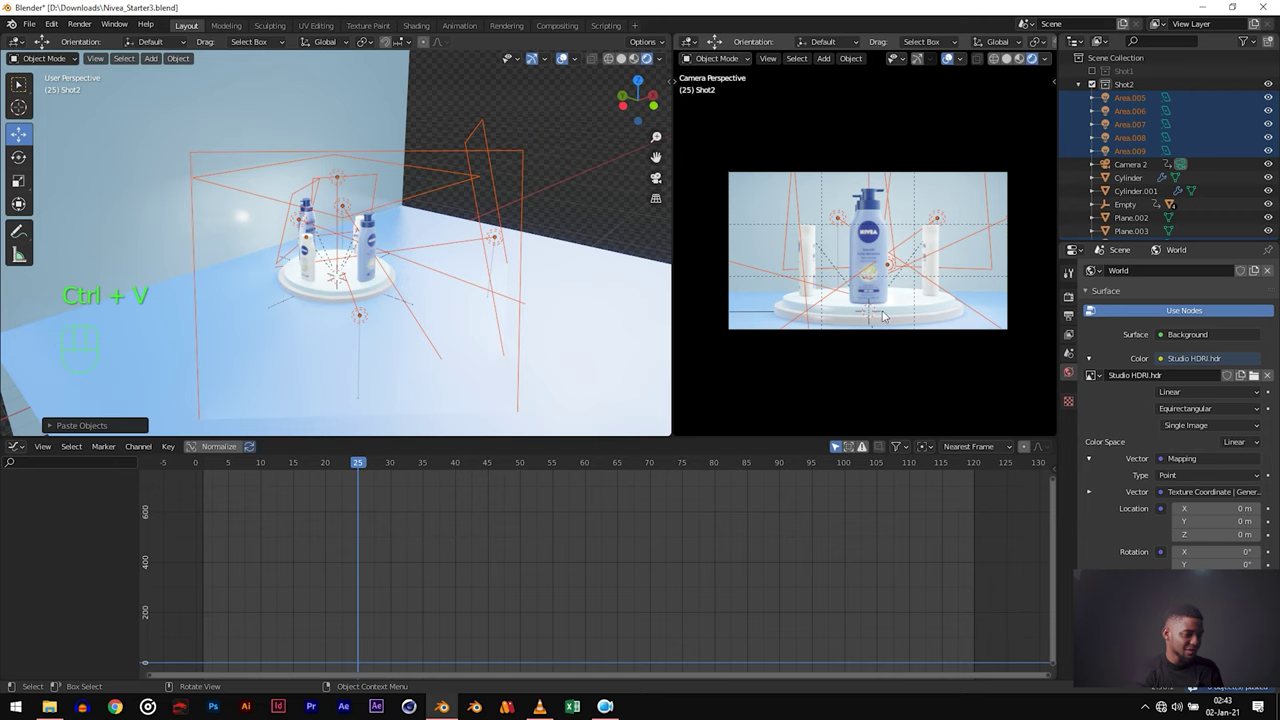
Step: Move the pasted Point.001 light from the top view to behind the rear bottle, and raise it about 1.05 m along Z
middle_drag(457, 257, 358, 228)
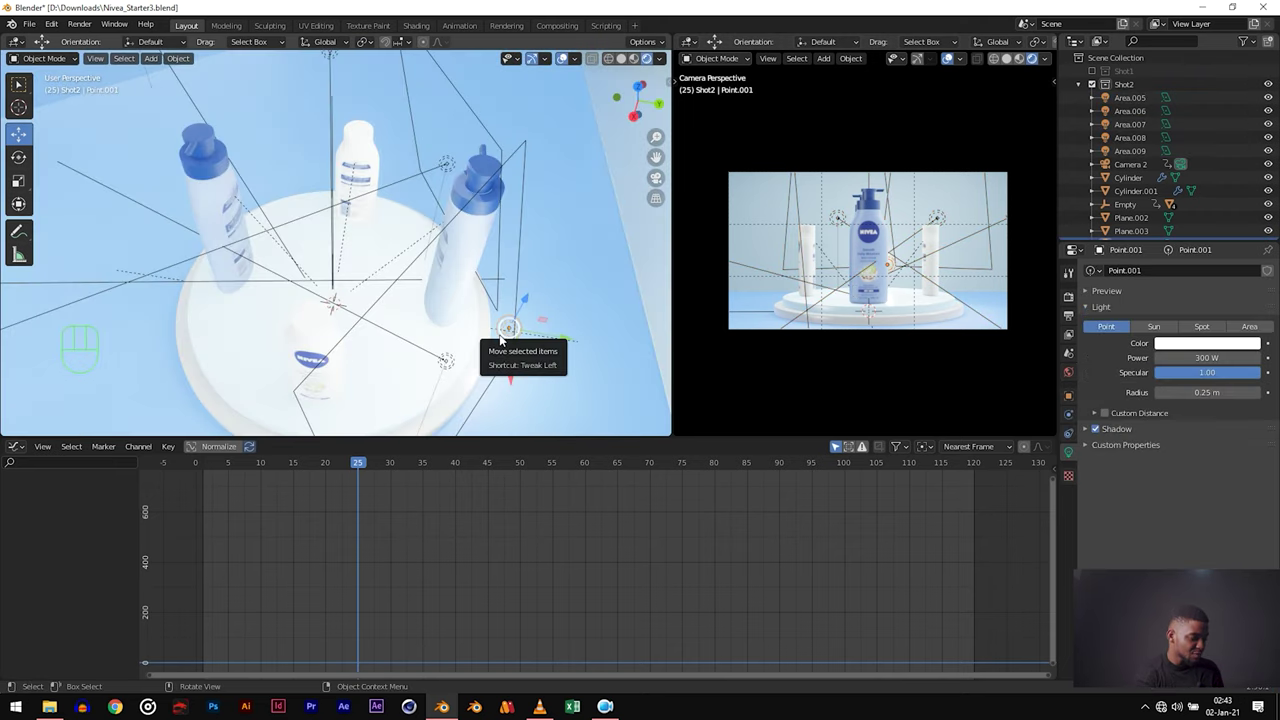
key(KP_7)
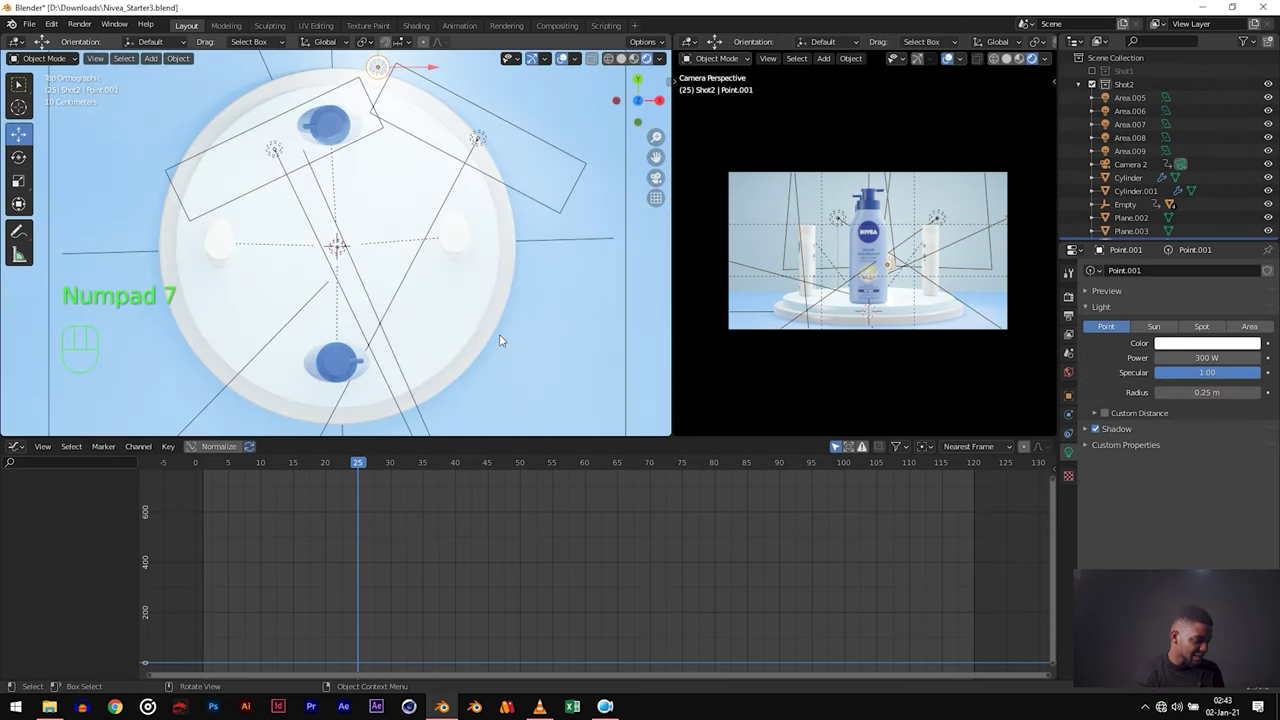
scroll(455, 387, down, 3)
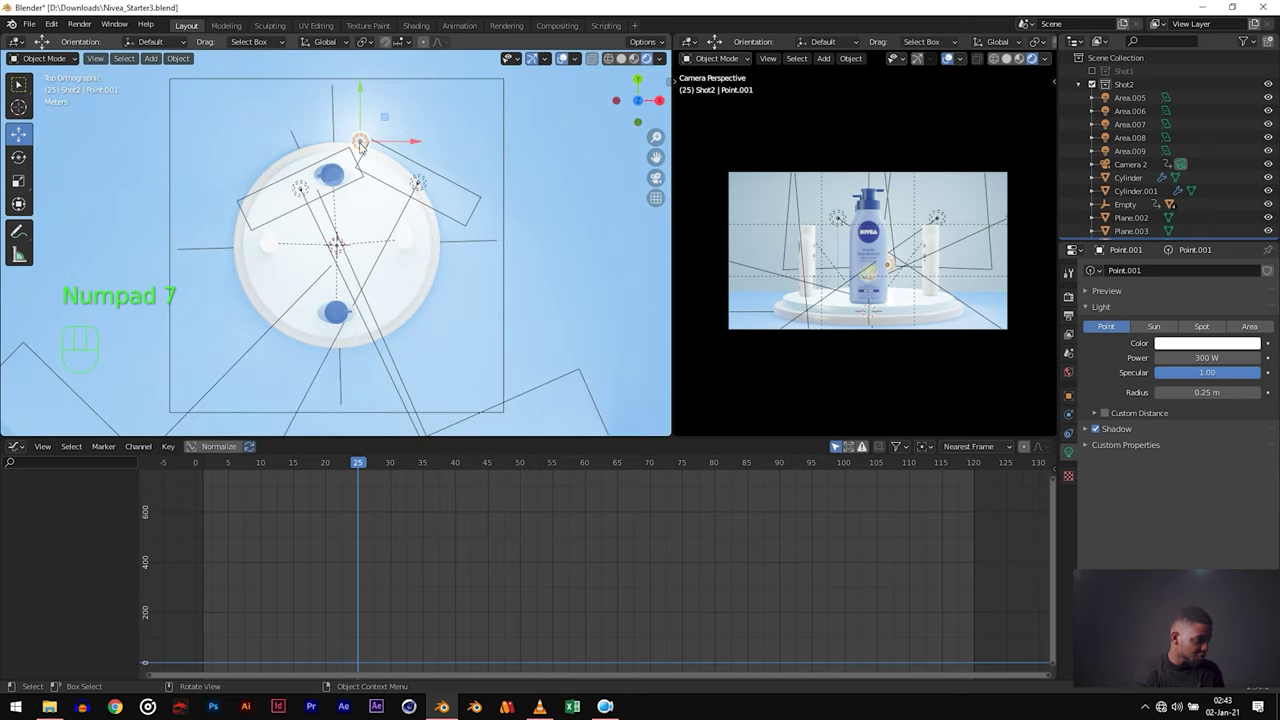
key(g)
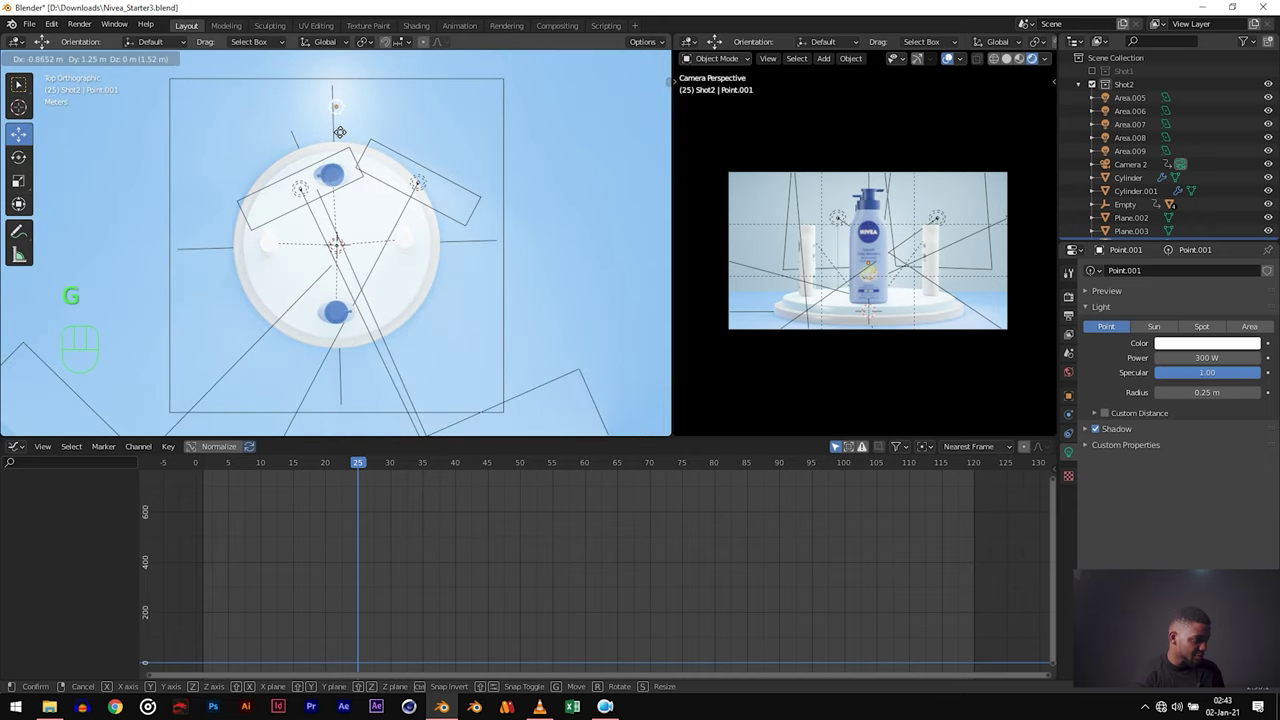
click(340, 137)
middle_drag(340, 137, 422, 420)
key(g)
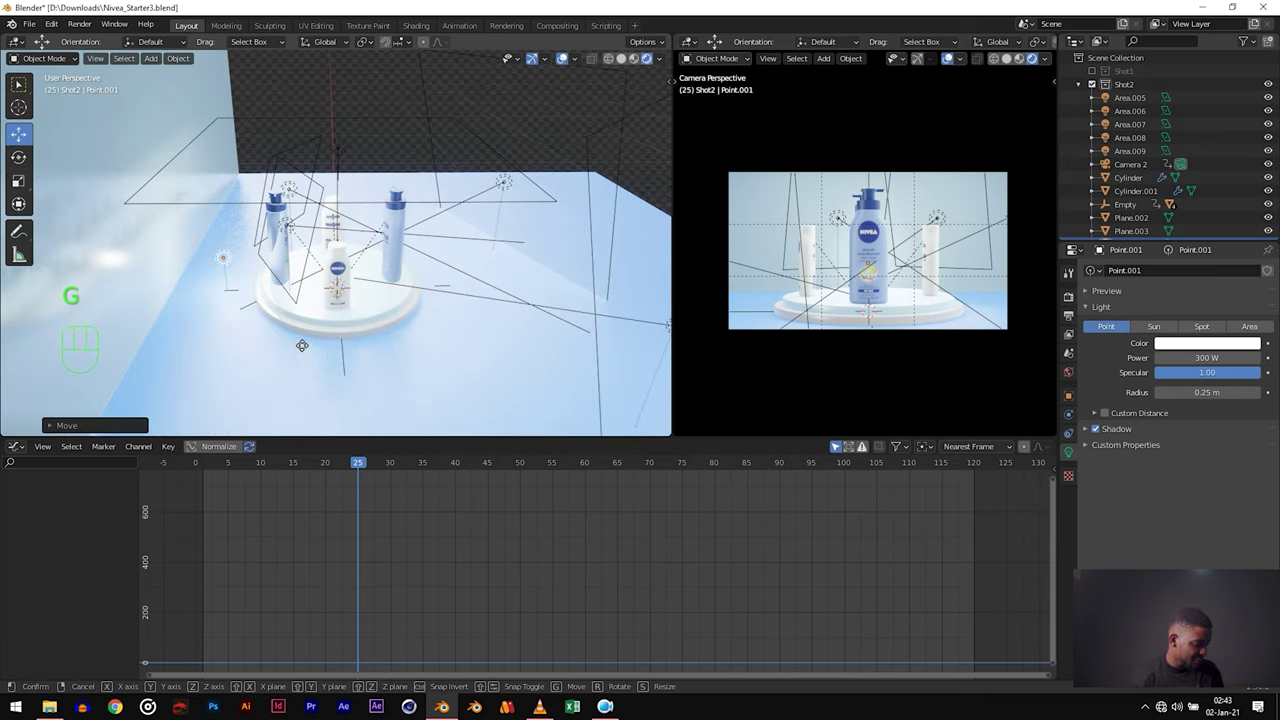
key(z)
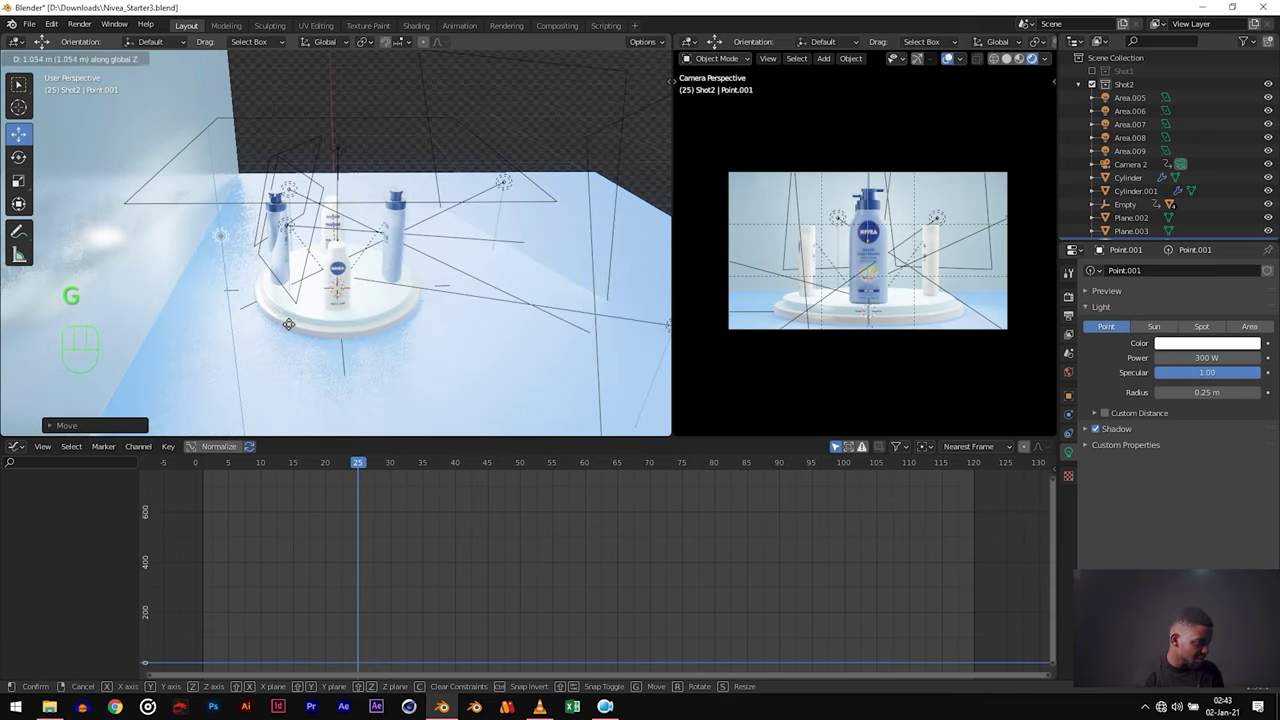
click(288, 322)
Step: Play back the shot and hide the overlays in the camera viewport to check the pasted lighting
key(space)
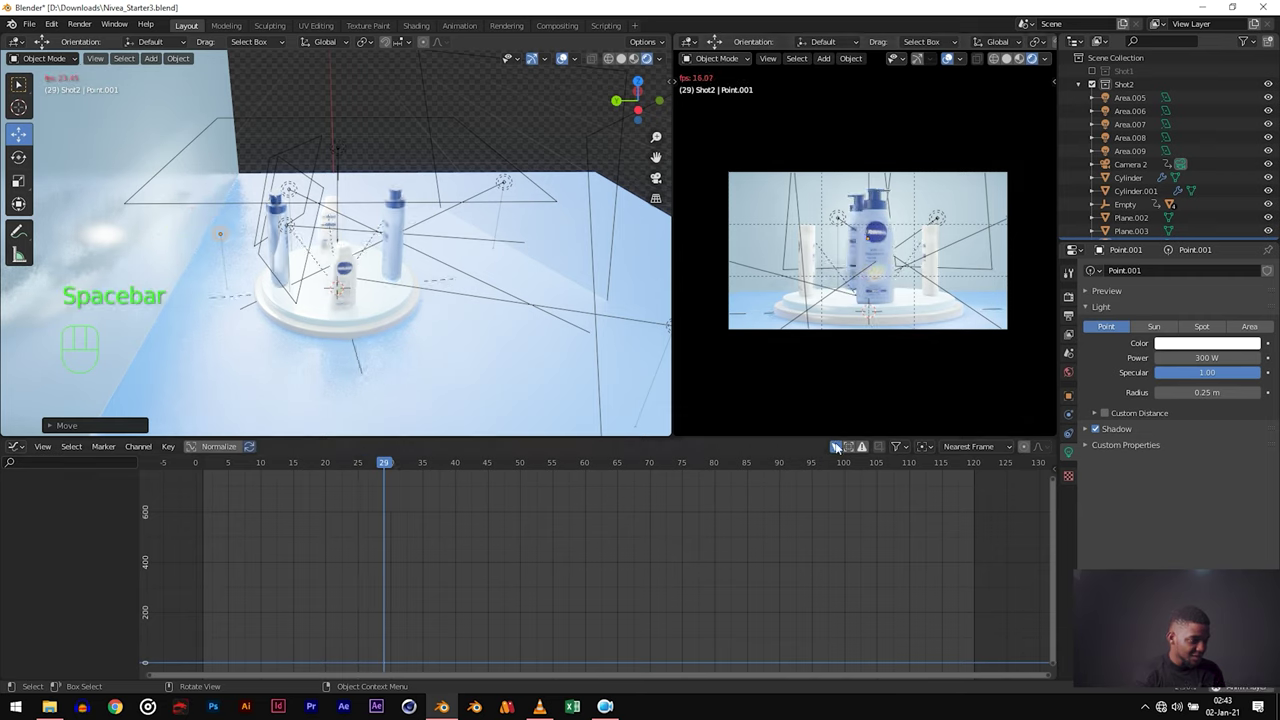
click(947, 59)
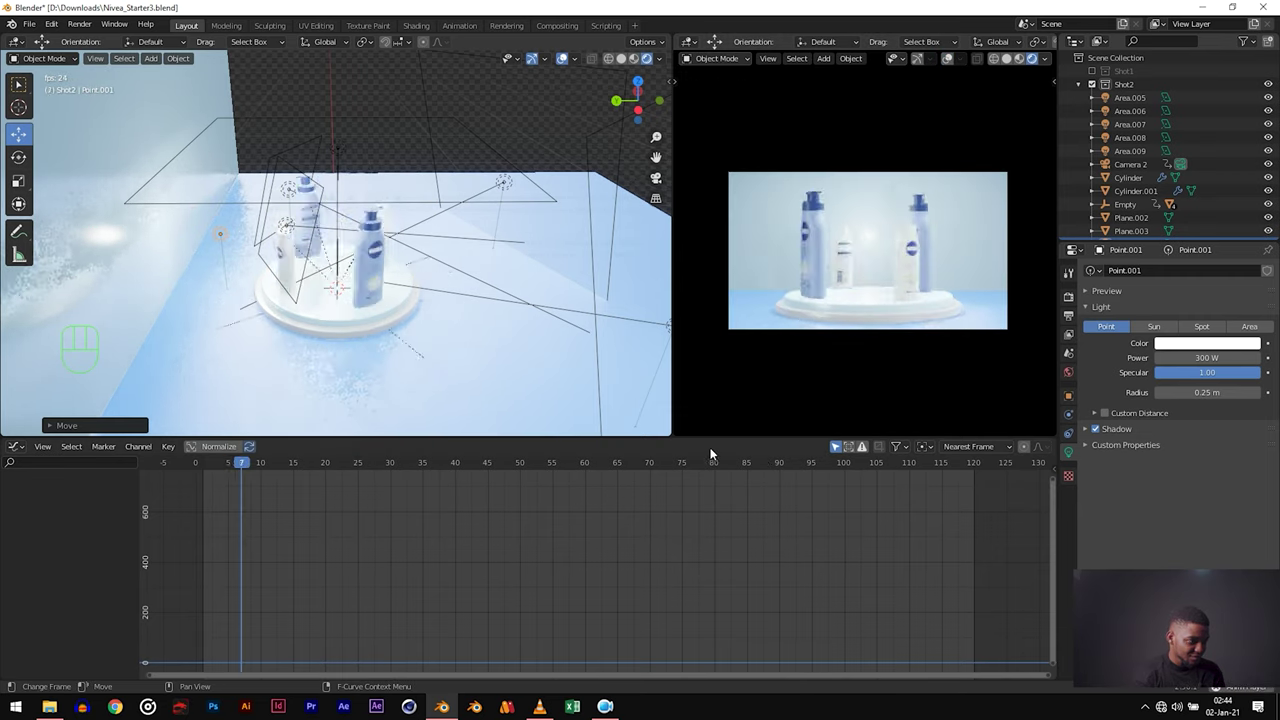
key(space)
key(space)
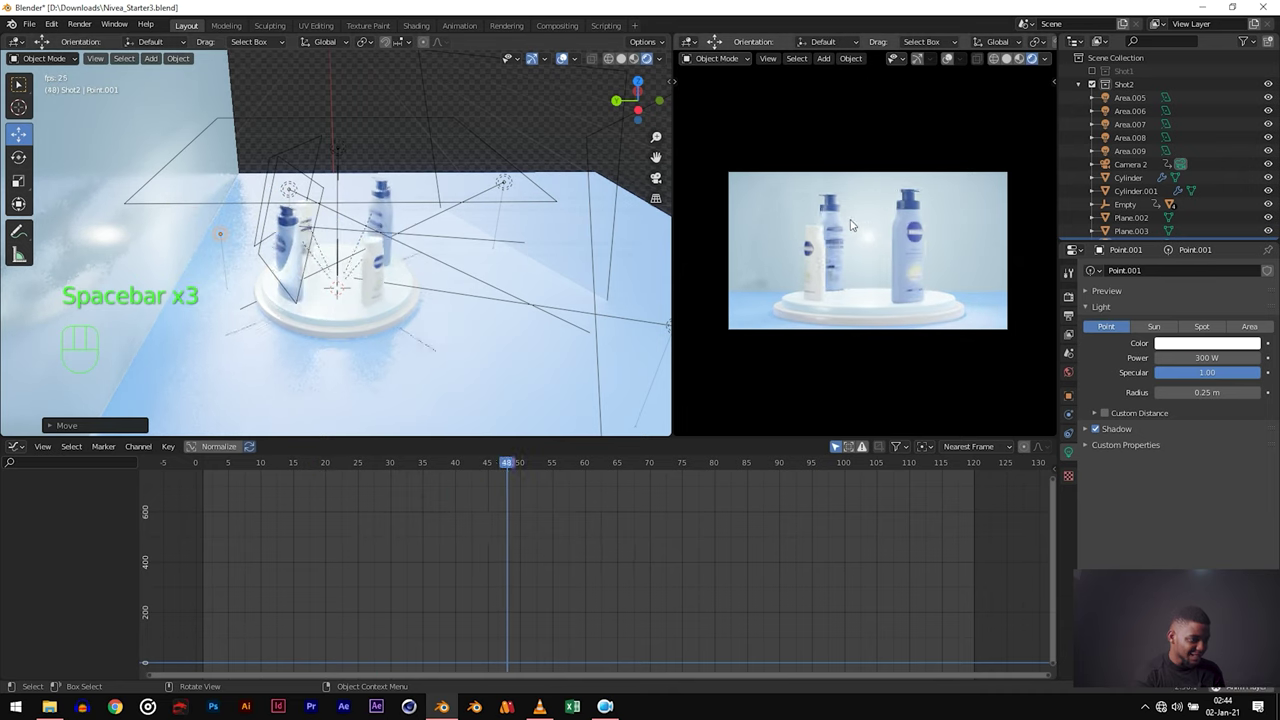
key(space)
Step: Select the backdrop Plane.002 and play back the shot to check how the lights fall on it
middle_drag(260, 302, 195, 179)
click(143, 188)
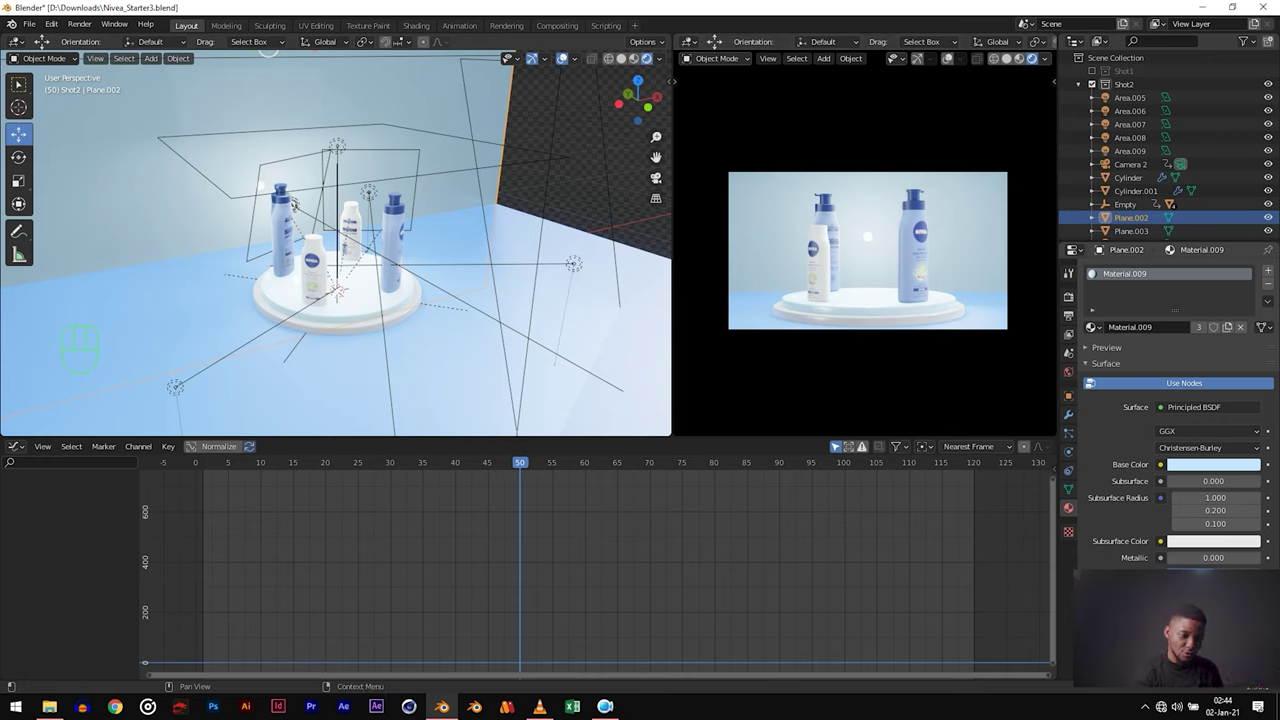
key(space)
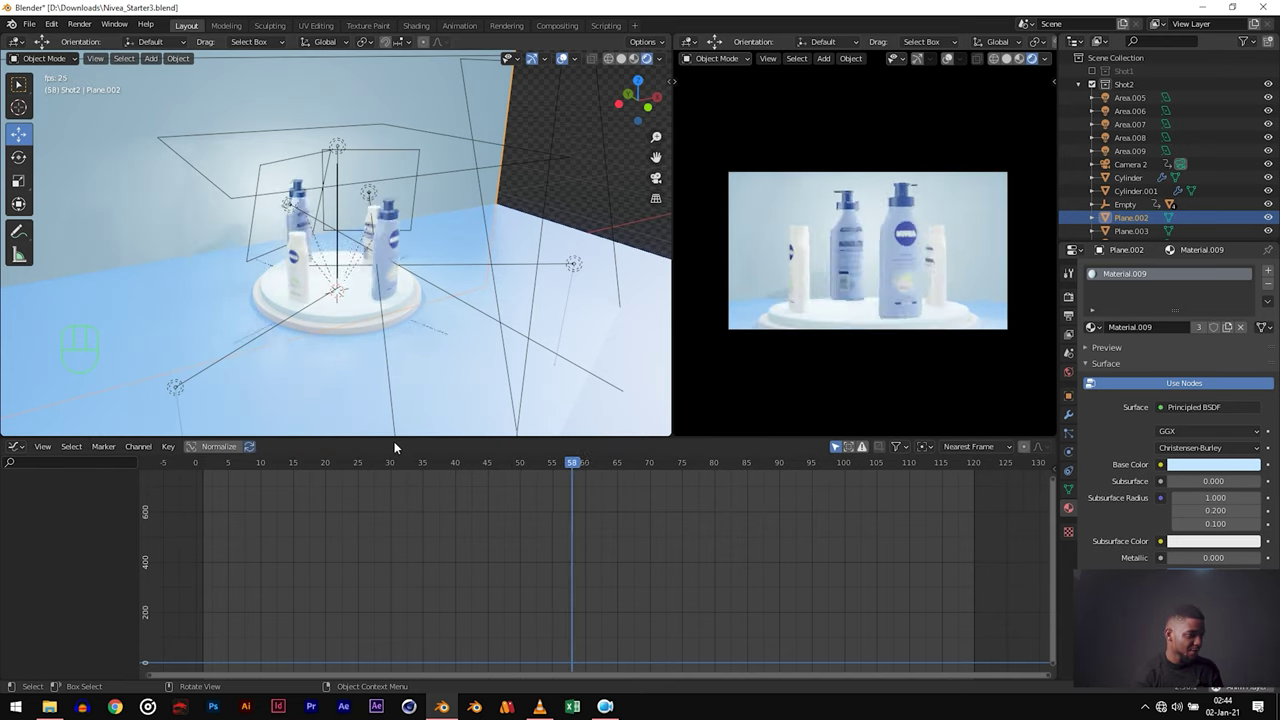
key(space)
key(space)
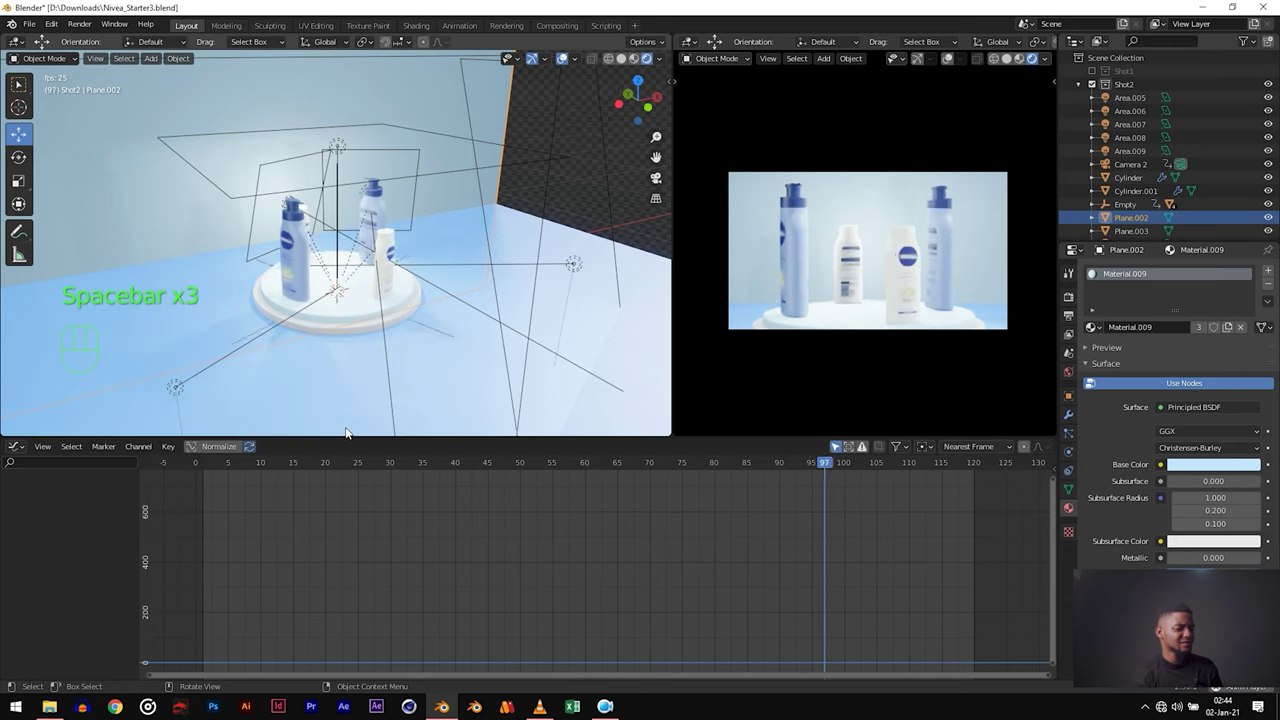
key(space)
Step: Go to frame 102 and raise the overhead area light Area.009 along Z, well above the bottles
middle_drag(346, 420, 556, 405)
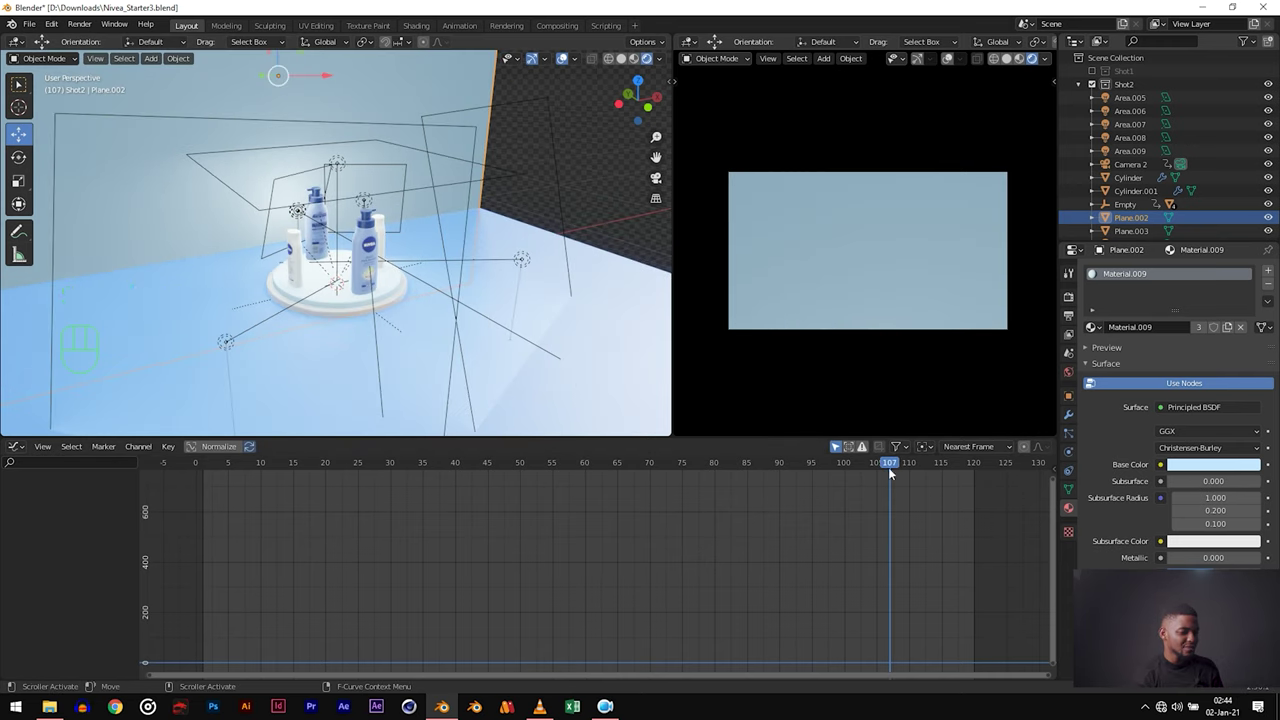
drag(888, 465, 860, 463)
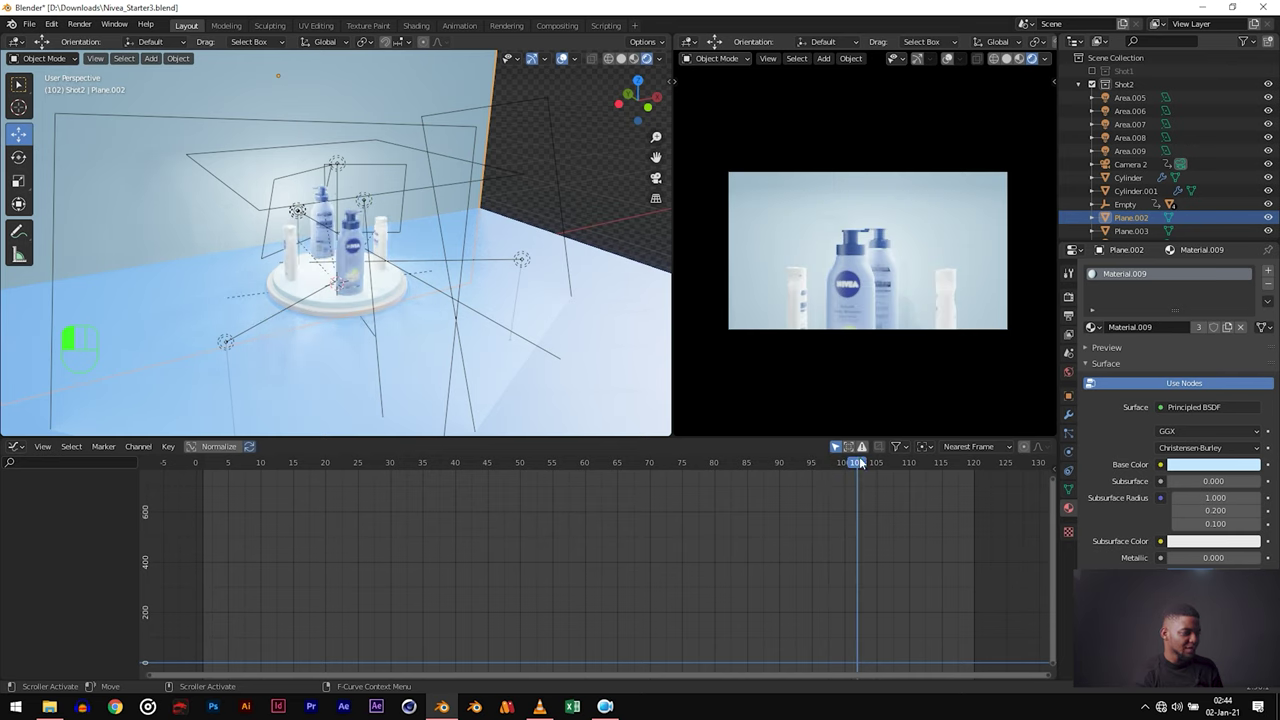
click(337, 165)
middle_drag(337, 165, 333, 153)
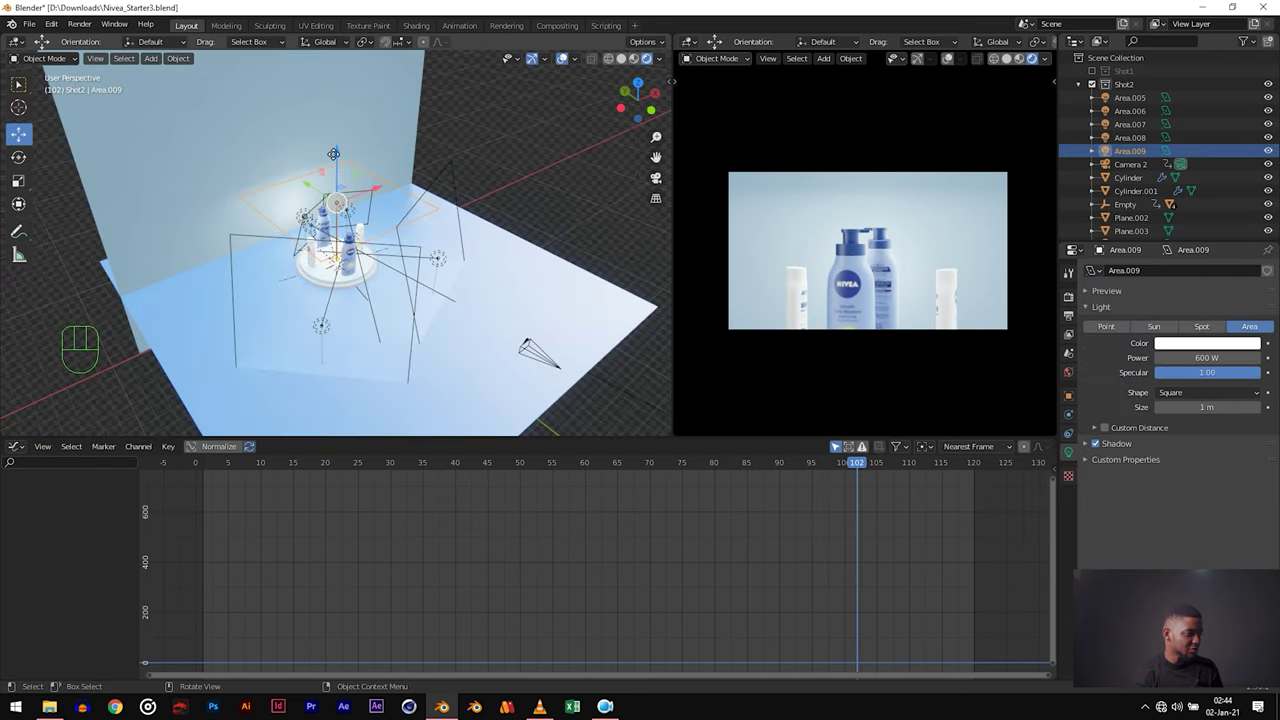
drag(334, 154, 352, 70)
Step: Go to frame 114, raise Area.009 further toward the backdrop's upper edge, and play back the shot
drag(867, 473, 936, 470)
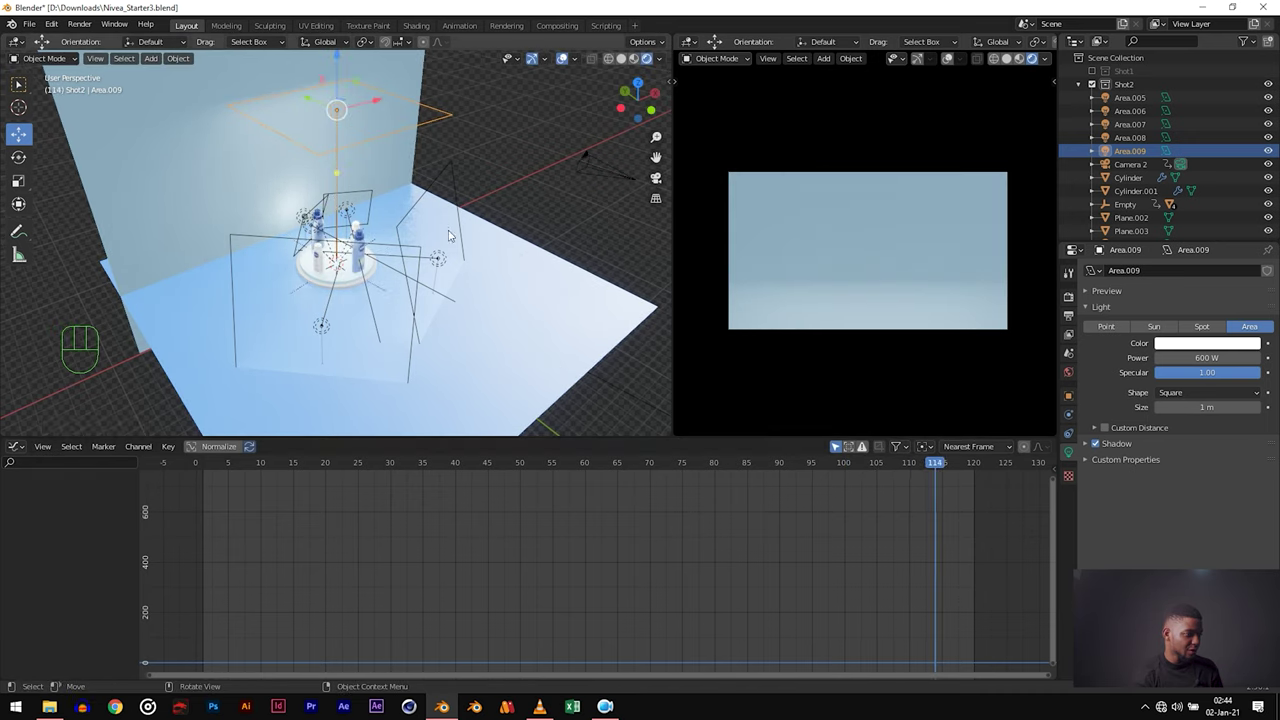
scroll(336, 200, down, 5)
drag(336, 143, 394, 143)
key(space)
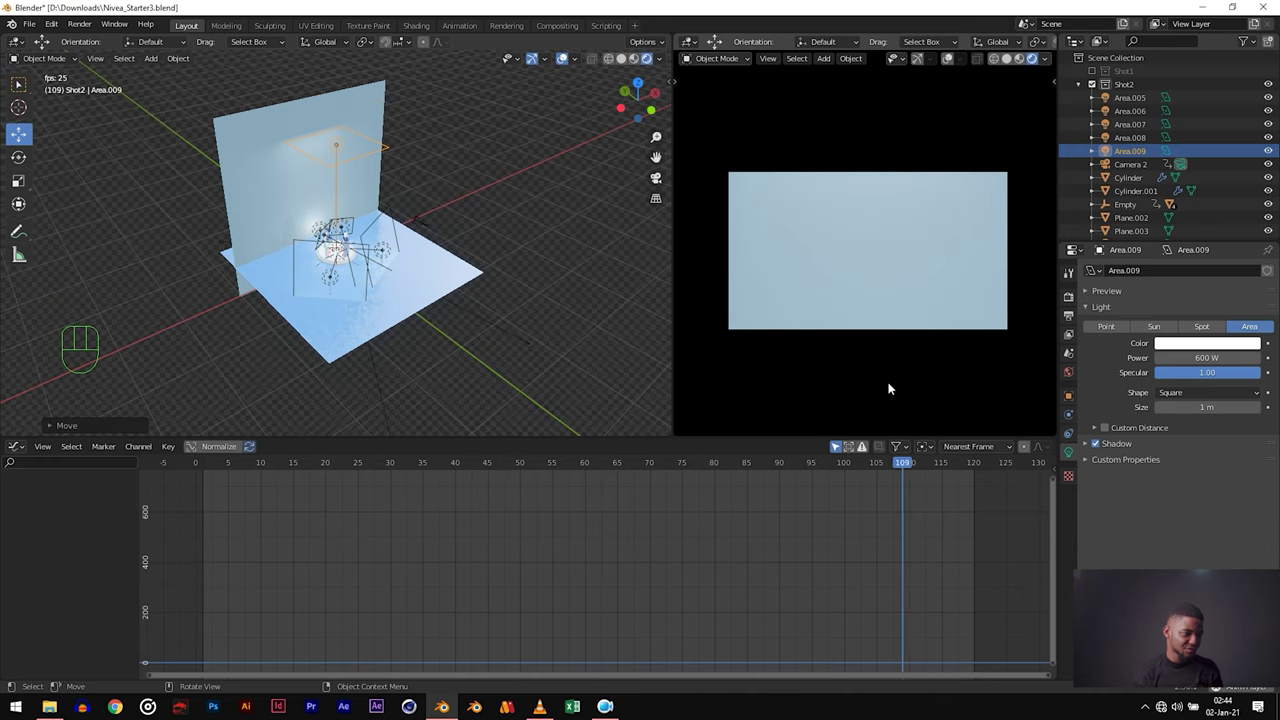
key(space)
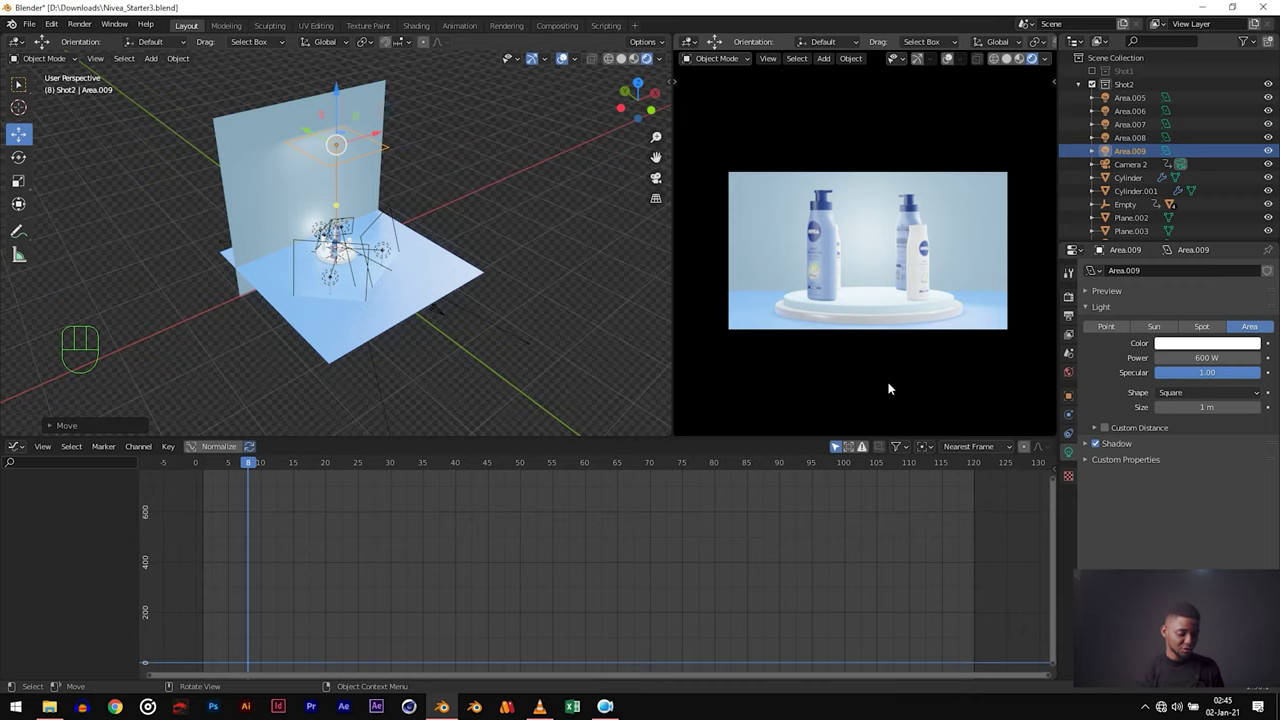
Step: Switch to the reference video Nivea.avi in VLC and scrub back to 00:07 to compare the lighting
key(alt+Tab)
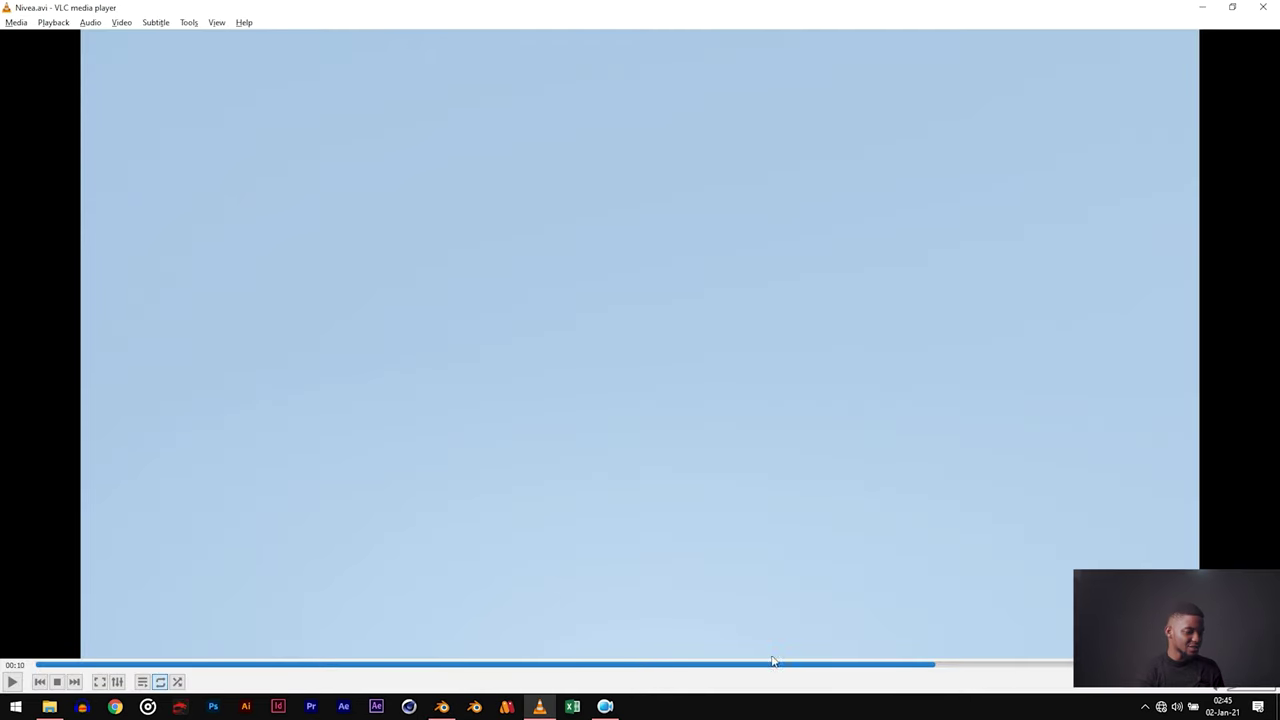
click(801, 674)
drag(799, 673, 703, 673)
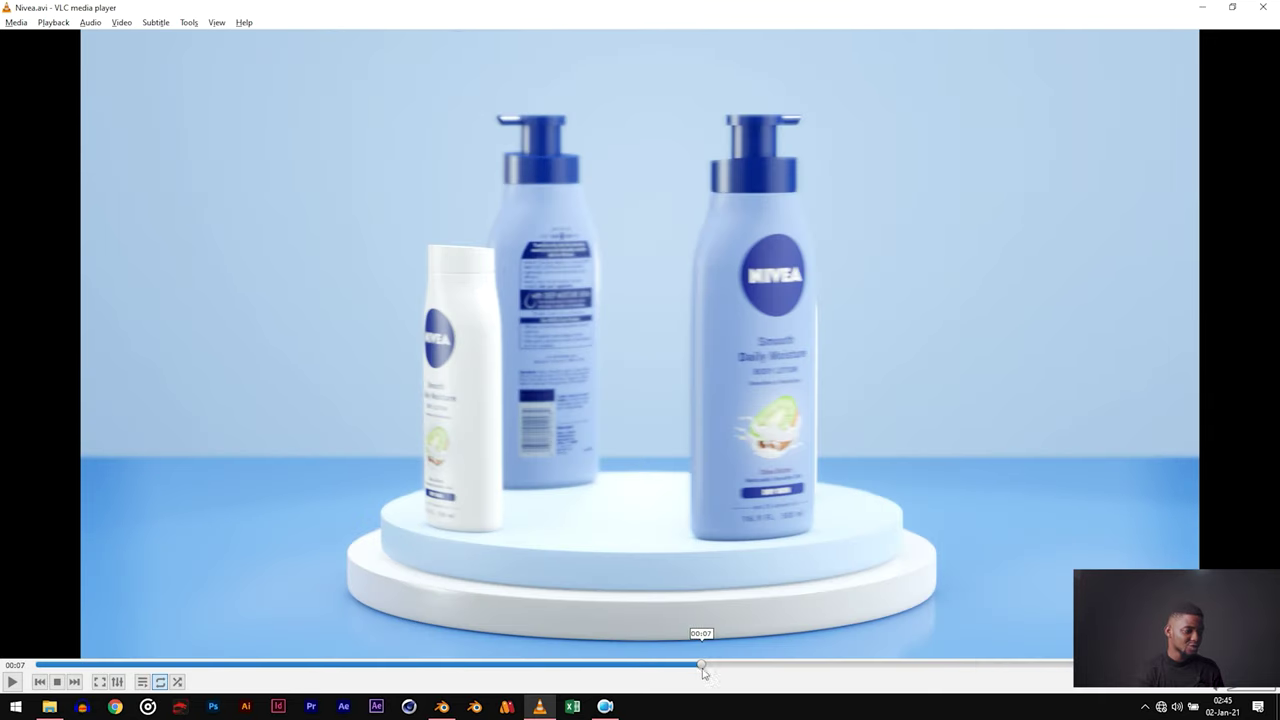
Step: Check the reference video at 00:08, switch back to Blender and enable Depth of Field on Camera 2
click(813, 668)
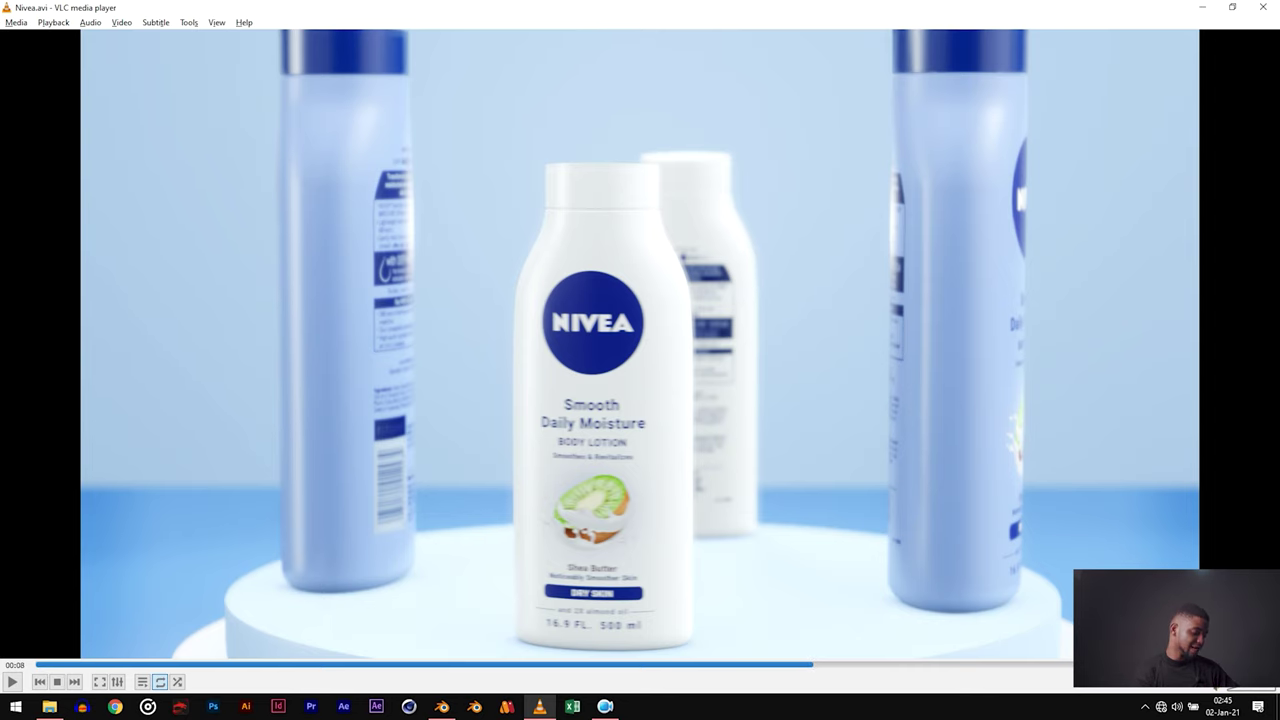
key(alt+Tab)
middle_drag(420, 300, 451, 343)
scroll(451, 343, up, 4)
scroll(463, 383, down, 3)
scroll(480, 359, down, 5)
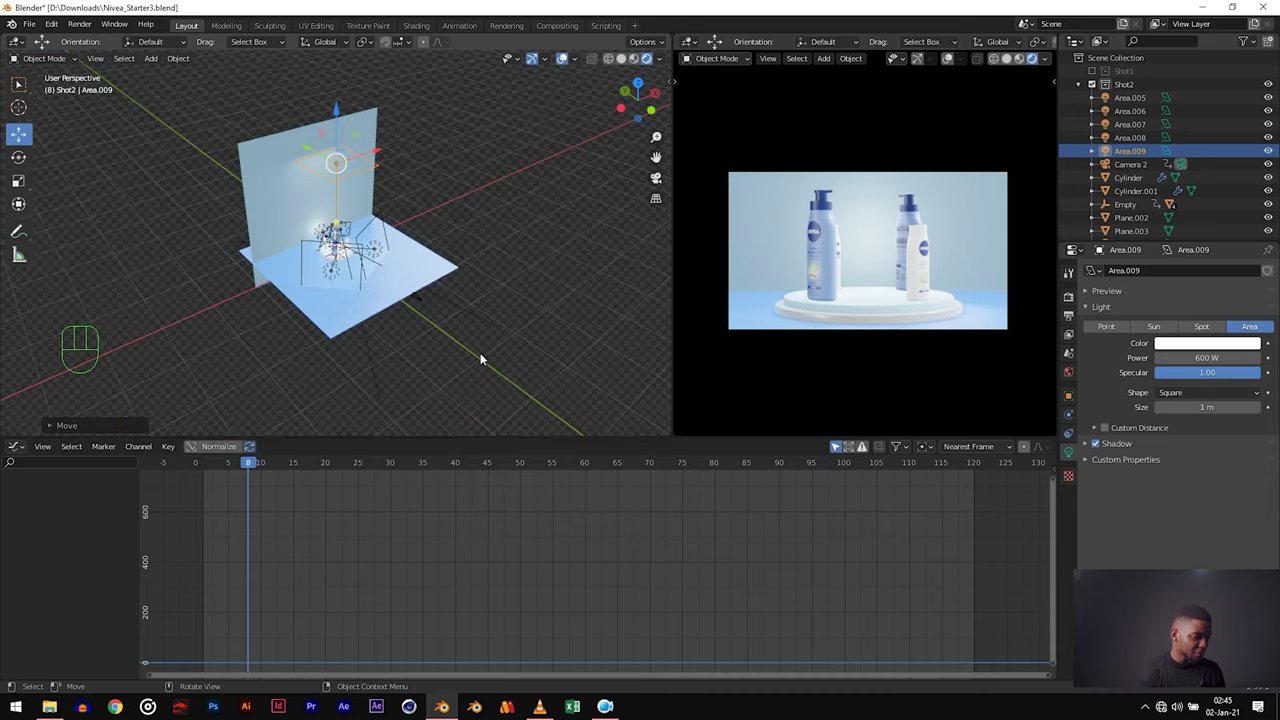
scroll(465, 348, up, 4)
click(542, 388)
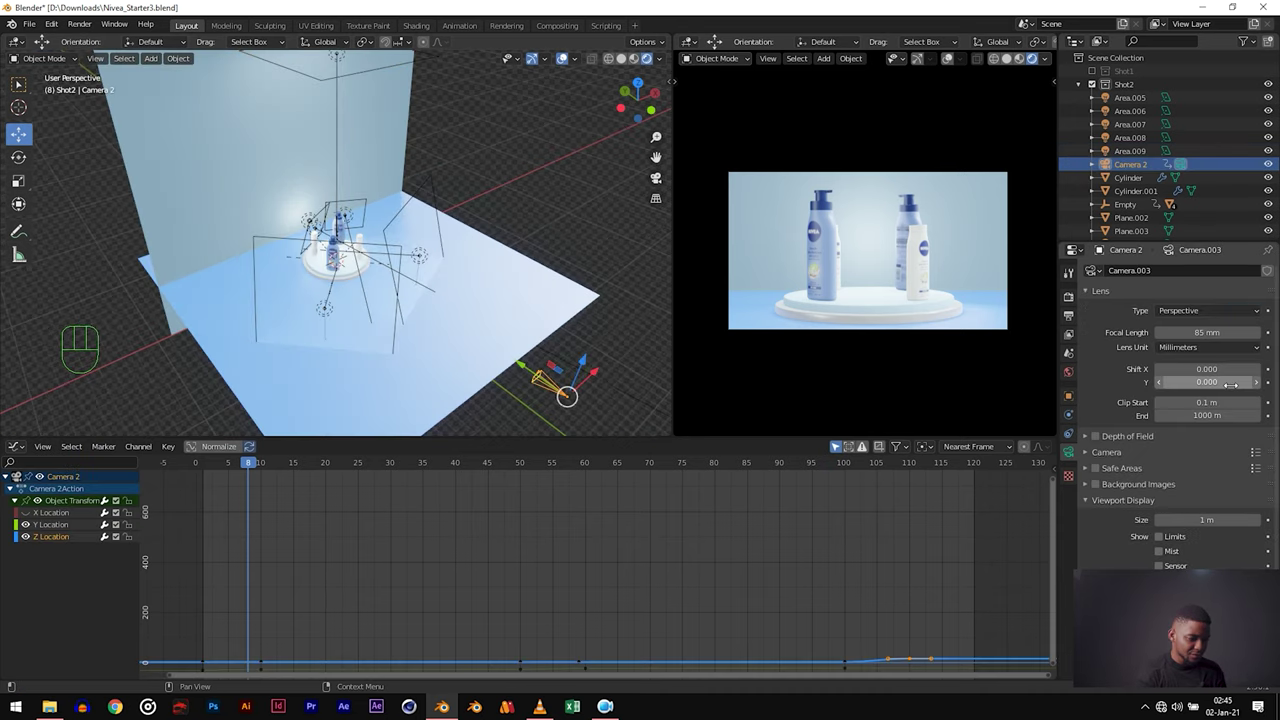
click(1095, 436)
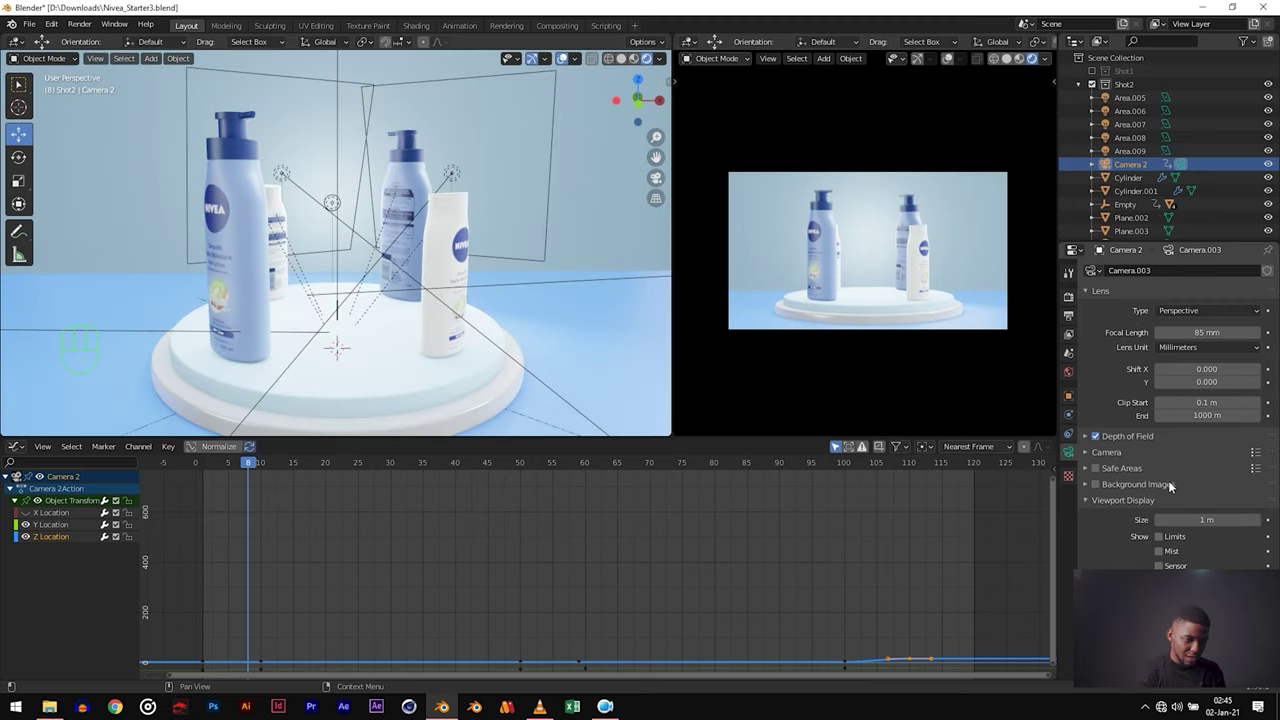
Step: Add a plain axes empty at the podium's centre and scale it up
middle_drag(270, 307, 362, 309)
scroll(488, 328, down, 4)
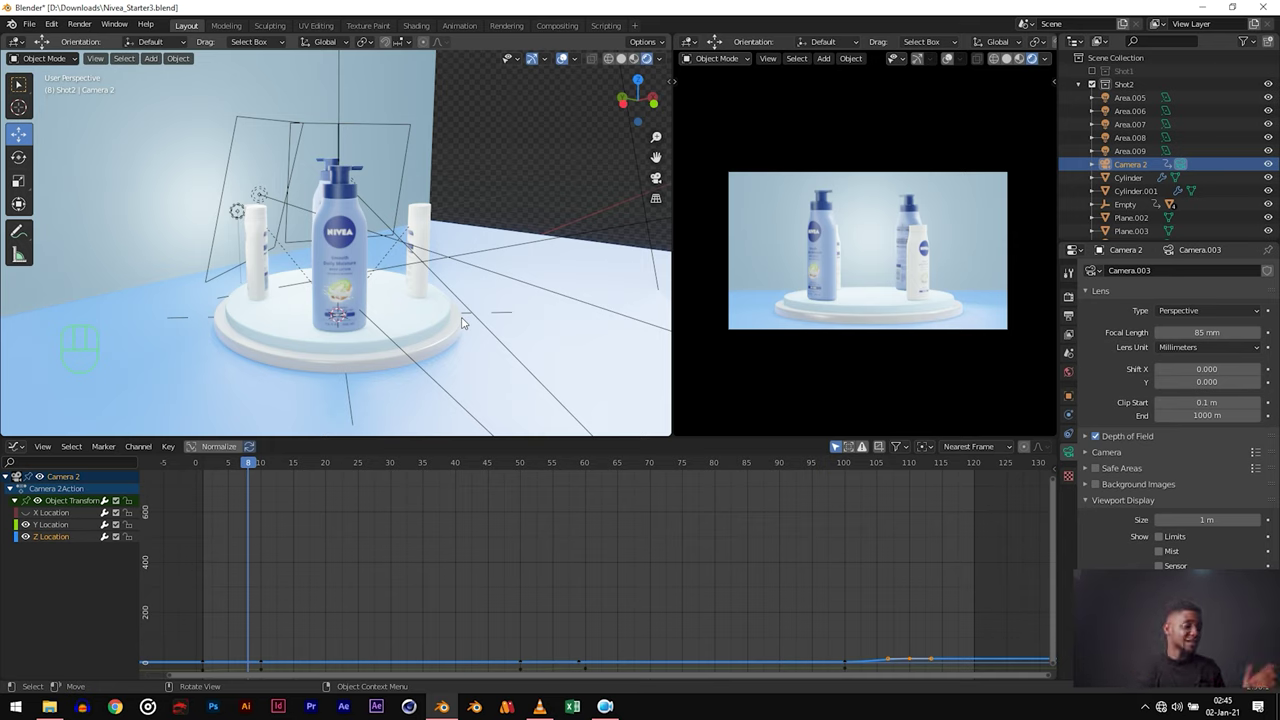
key(shift)
key(shift+a)
mouse_move(333, 308)
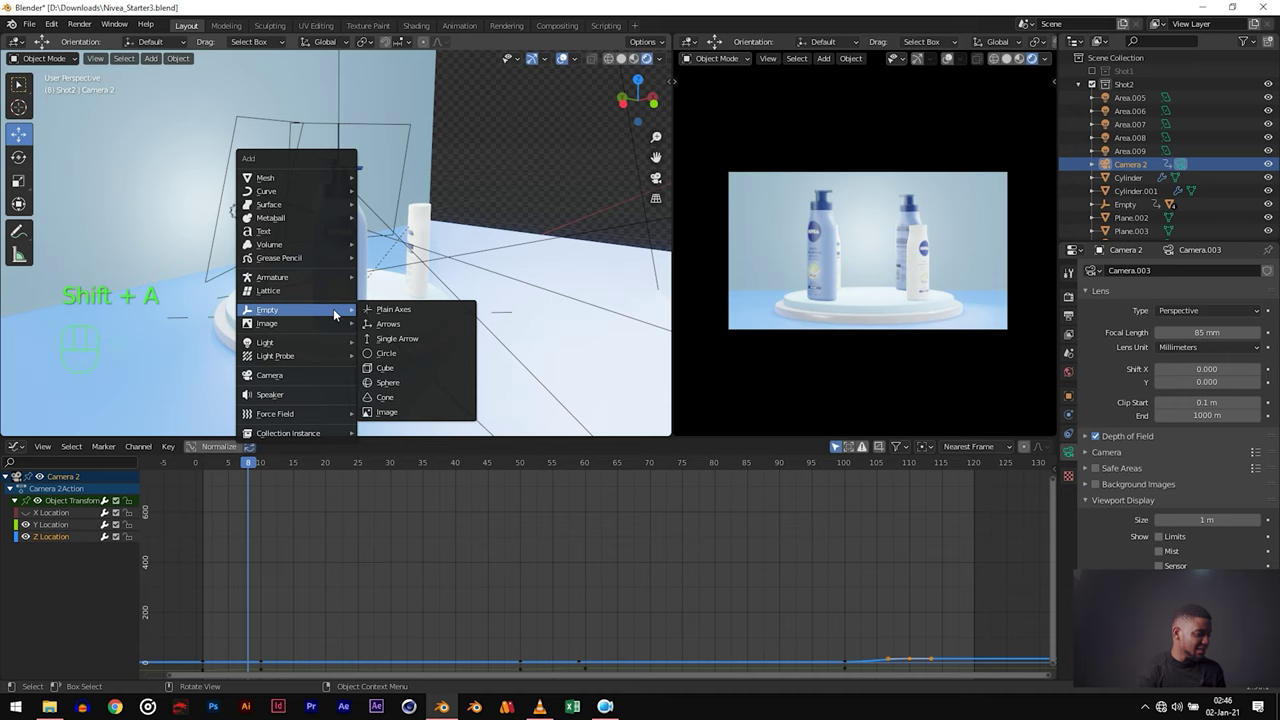
click(398, 312)
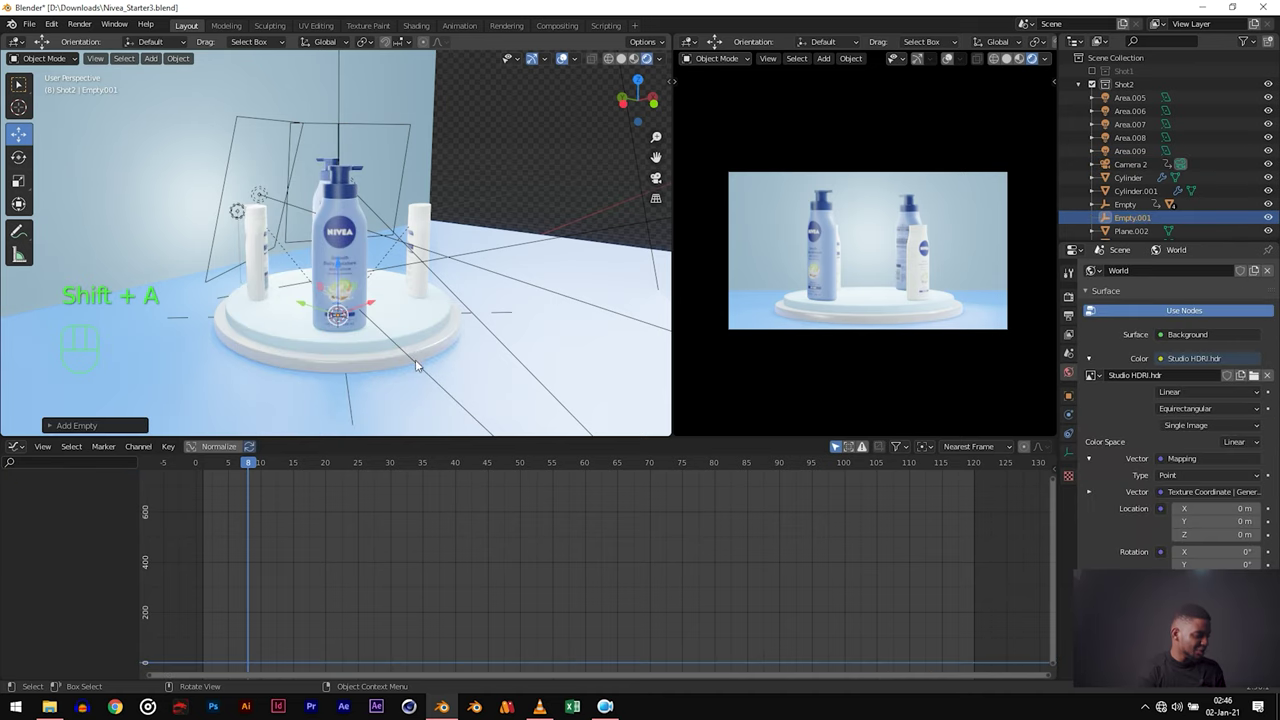
key(s)
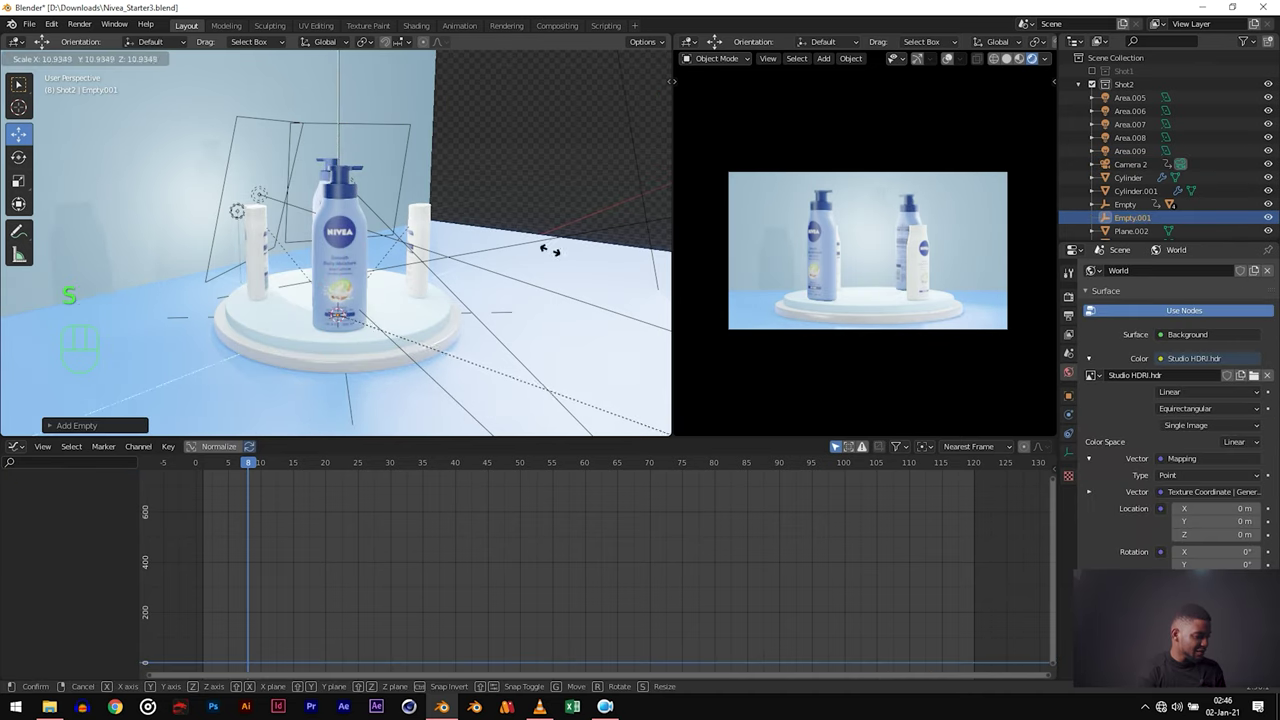
click(345, 408)
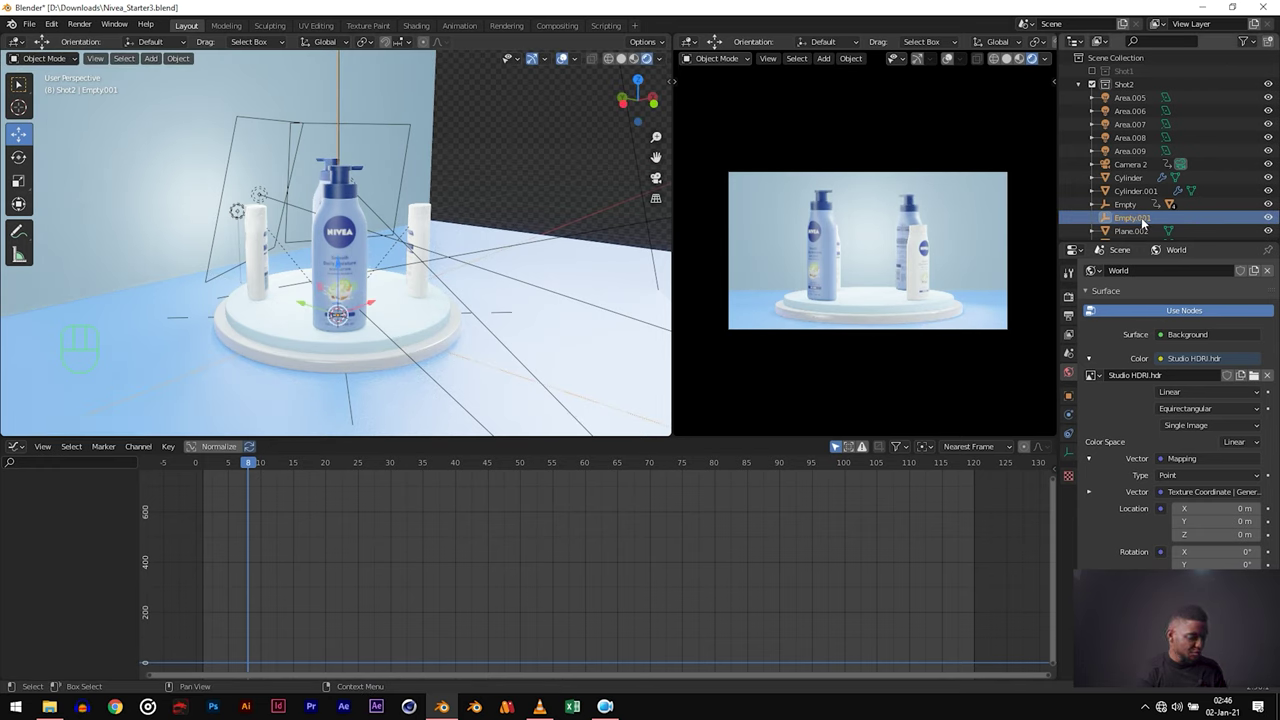
Step: Rename the new empty as DoF_Target
key(F2)
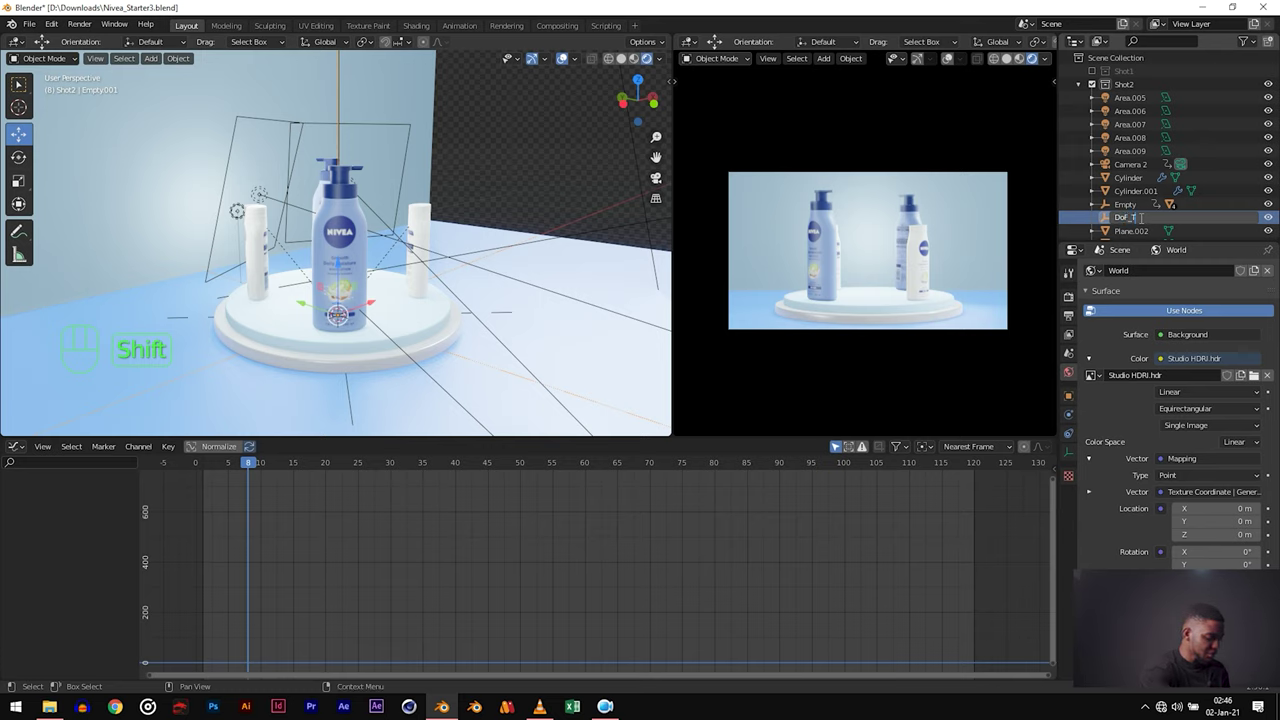
text(DoF_Target)
key(Return)
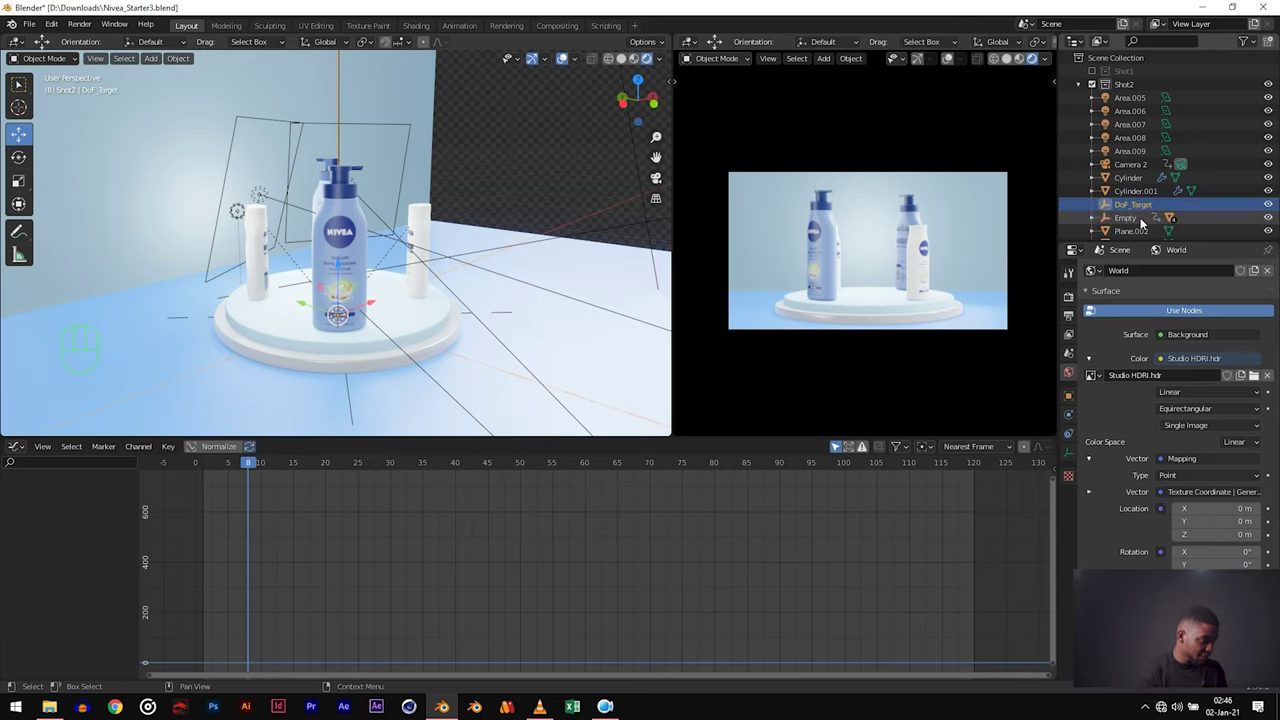
Step: Focus Camera 2's depth of field on DoF_Target and set its F-Stop to 0.5
scroll(412, 173, down, 5)
middle_drag(412, 174, 598, 299)
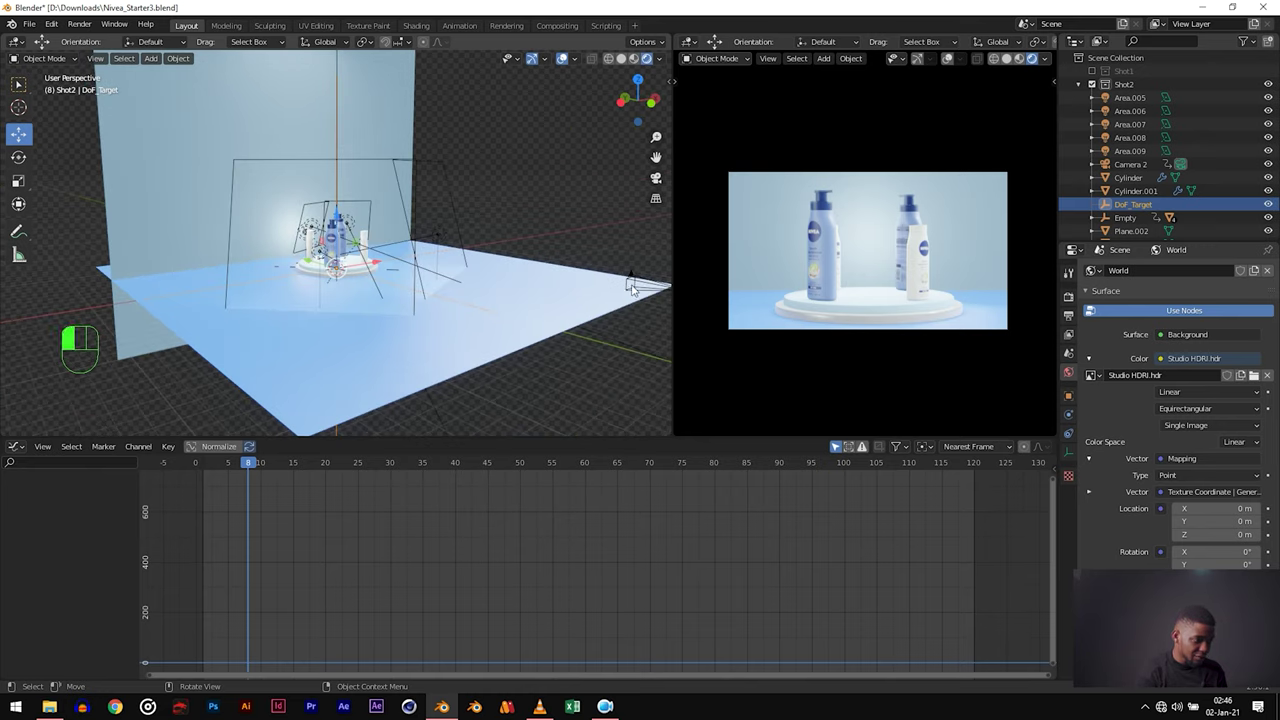
click(632, 287)
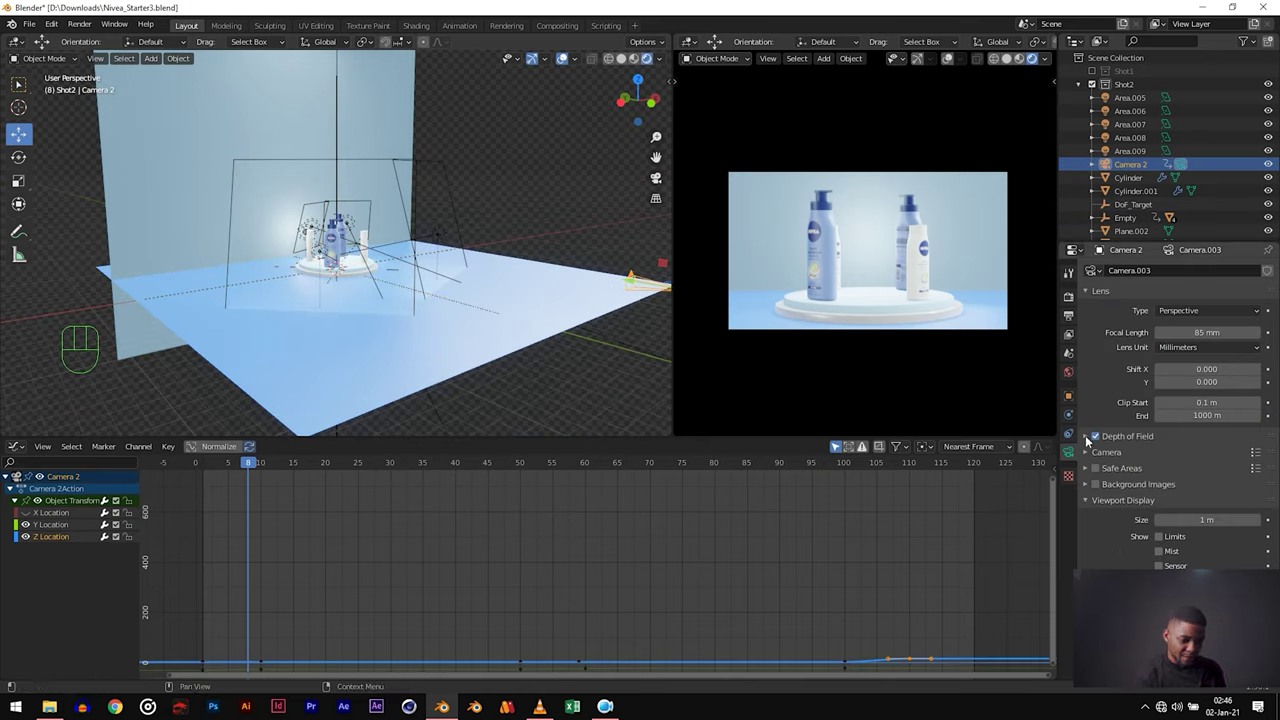
click(1086, 437)
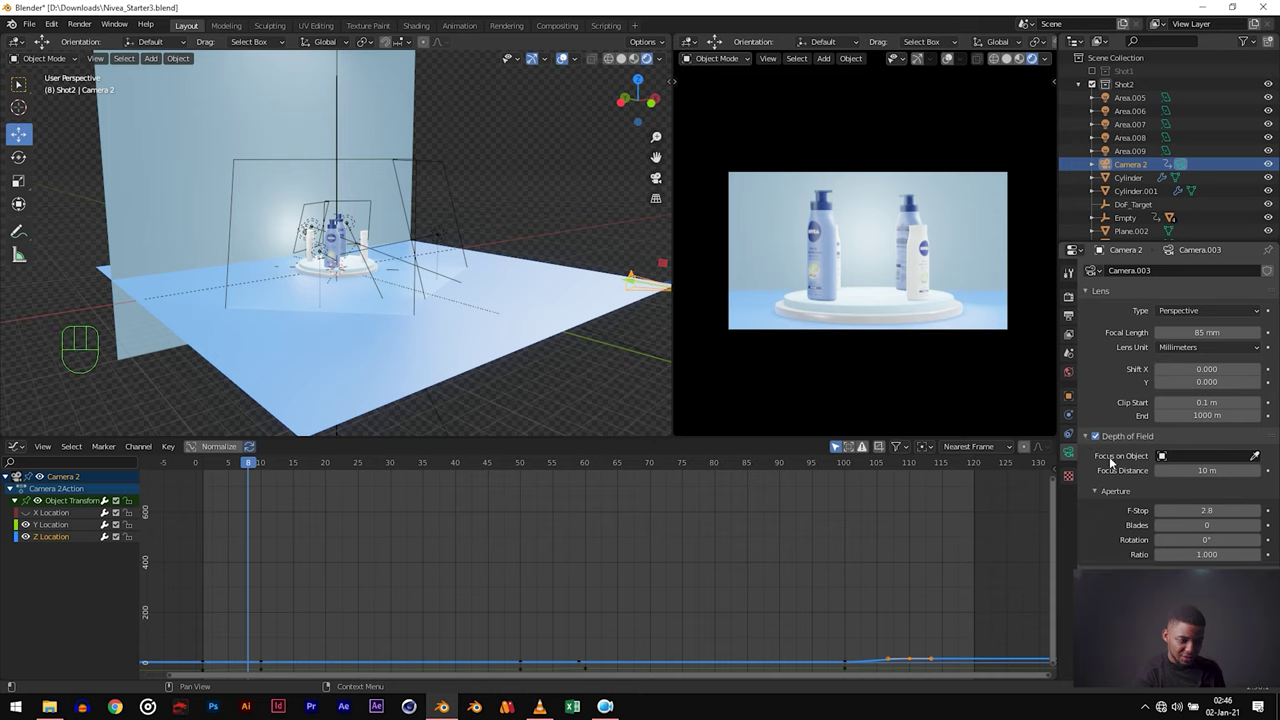
click(1205, 457)
scroll(1165, 552, down, 5)
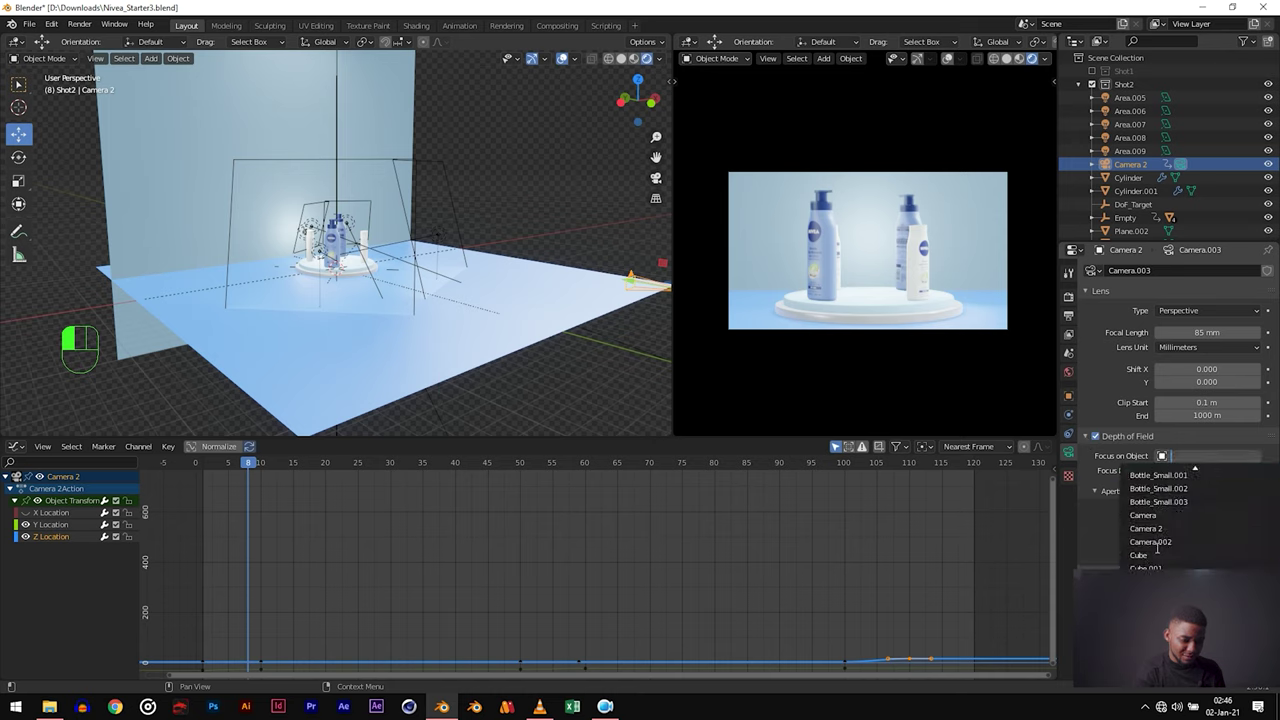
click(1155, 516)
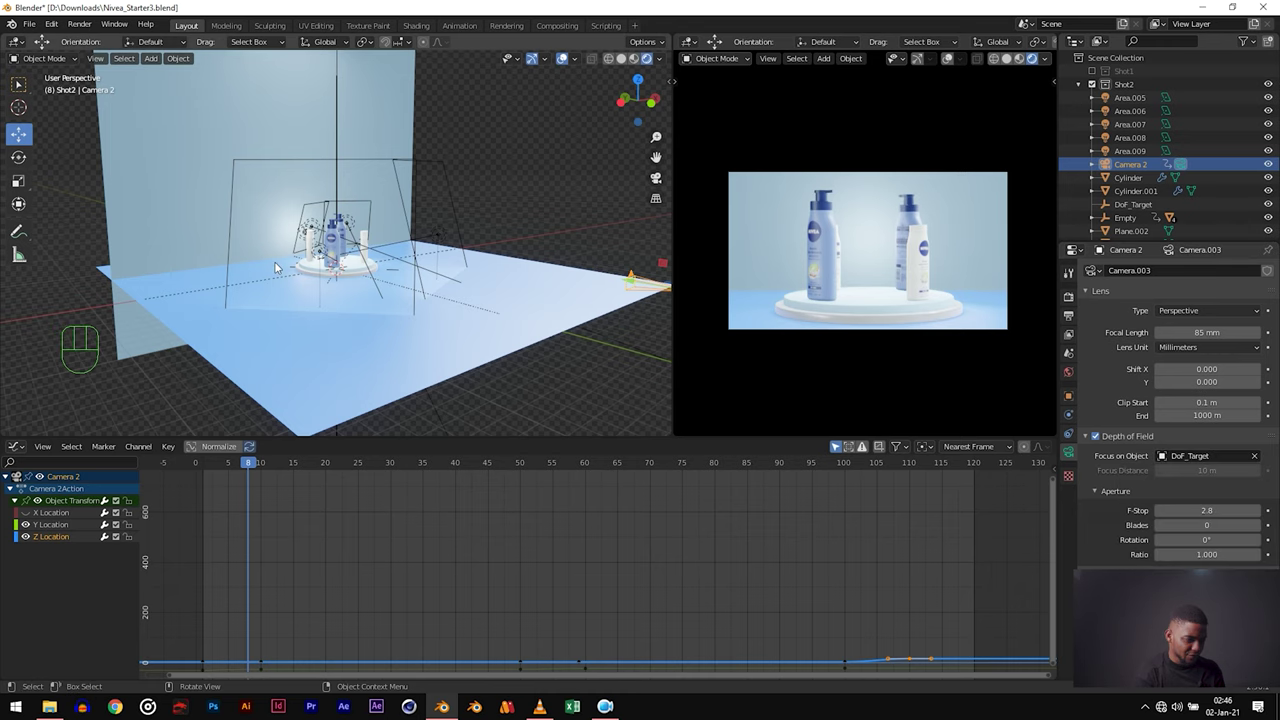
scroll(406, 221, up, 6)
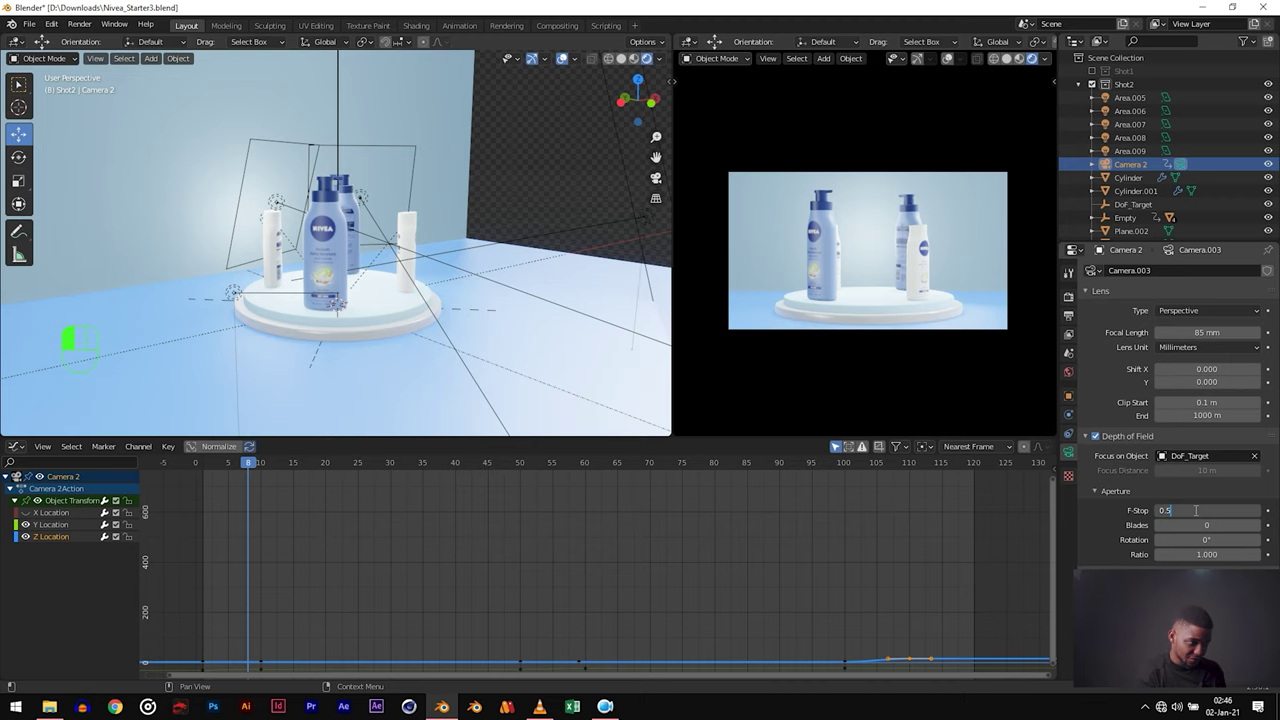
key(Return)
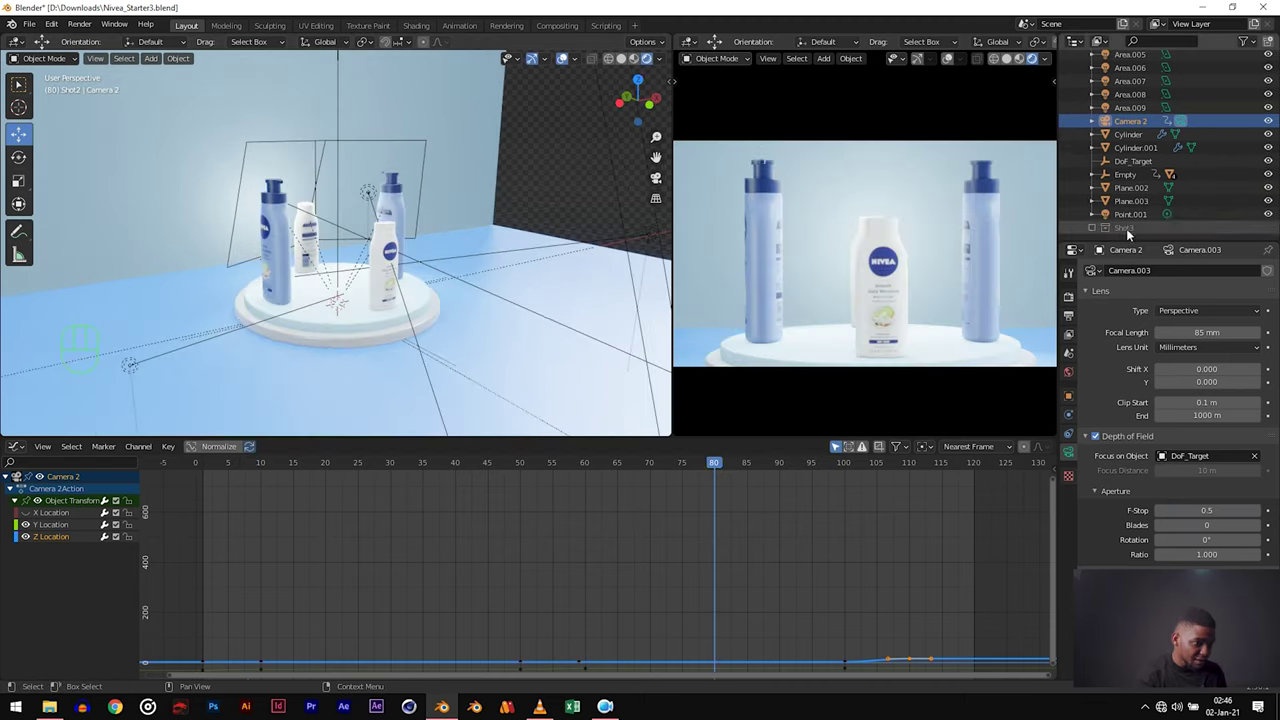
Step: At frame 80, move DoF_Target about -2.79 m along Y toward the front edge of the podium
scroll(1127, 200, down, 3)
click(1130, 162)
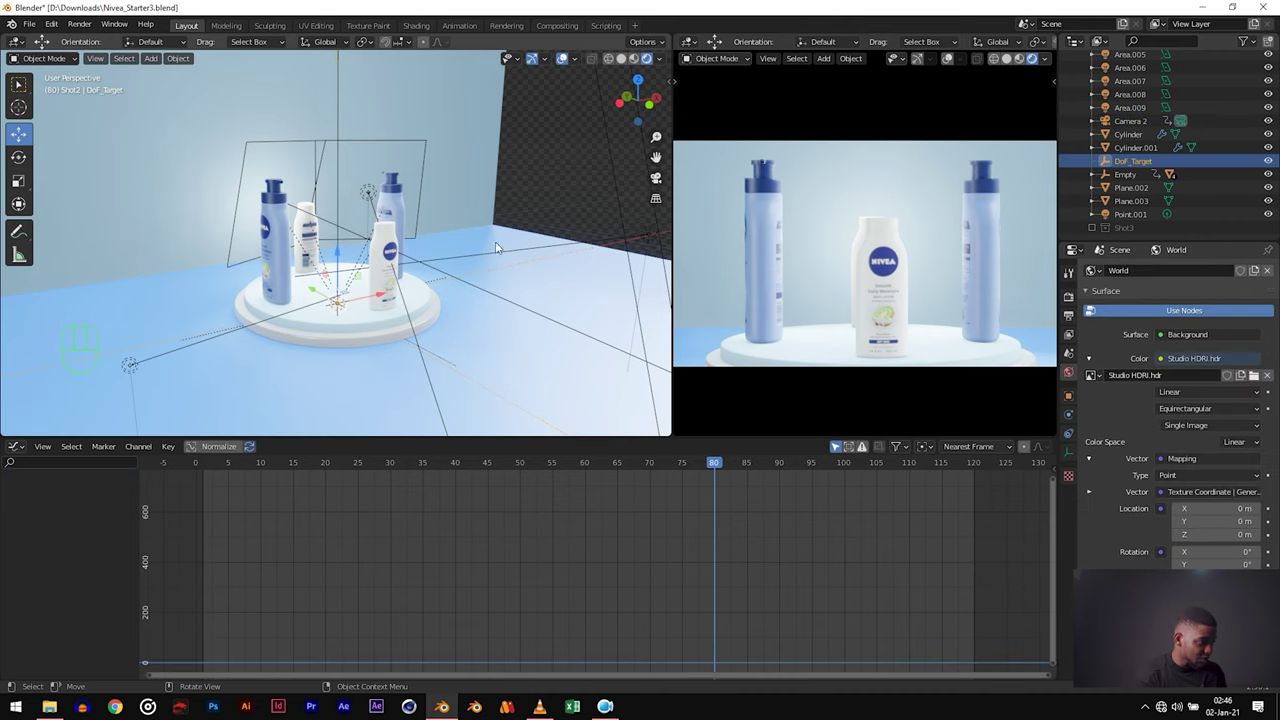
middle_drag(357, 287, 450, 330)
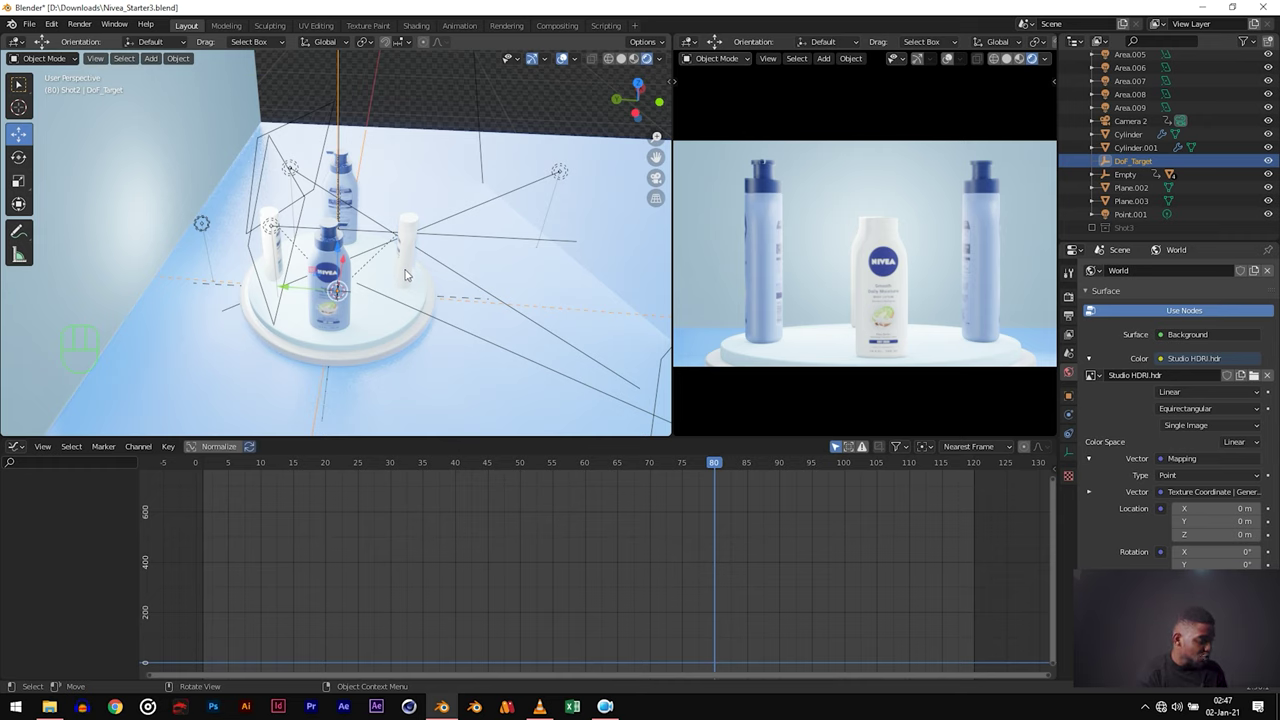
key(g)
key(y)
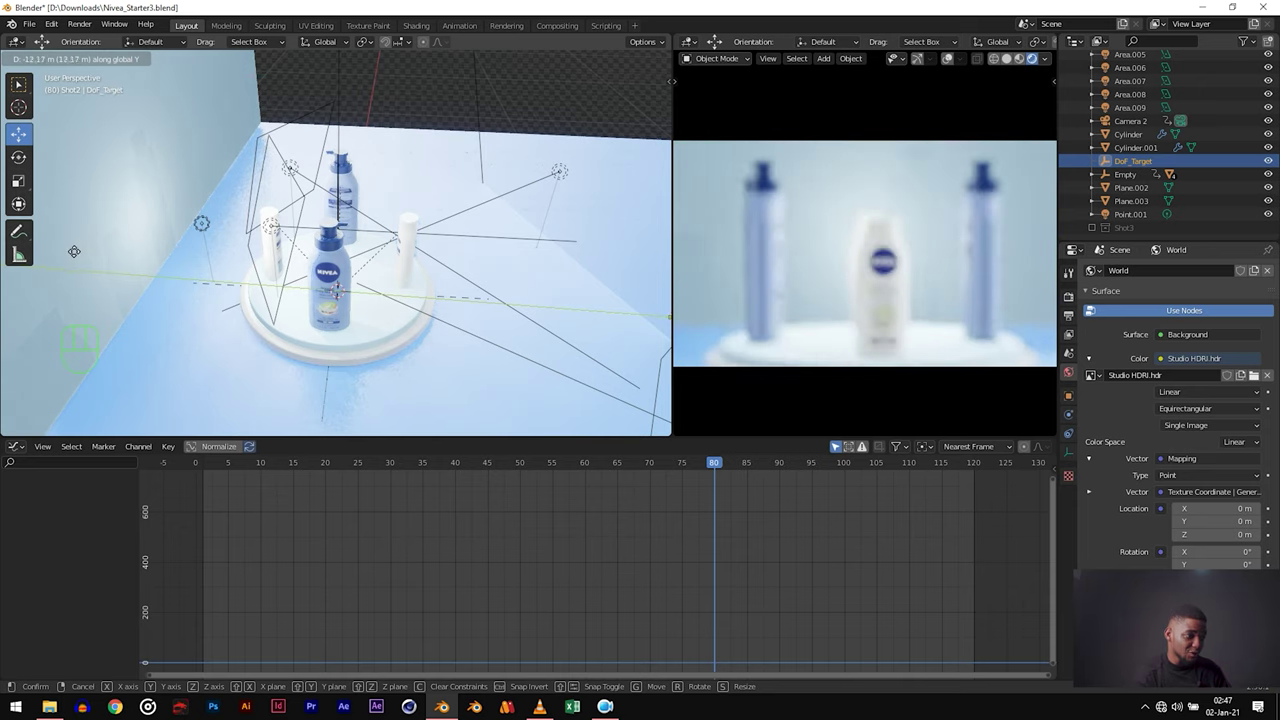
key(g)
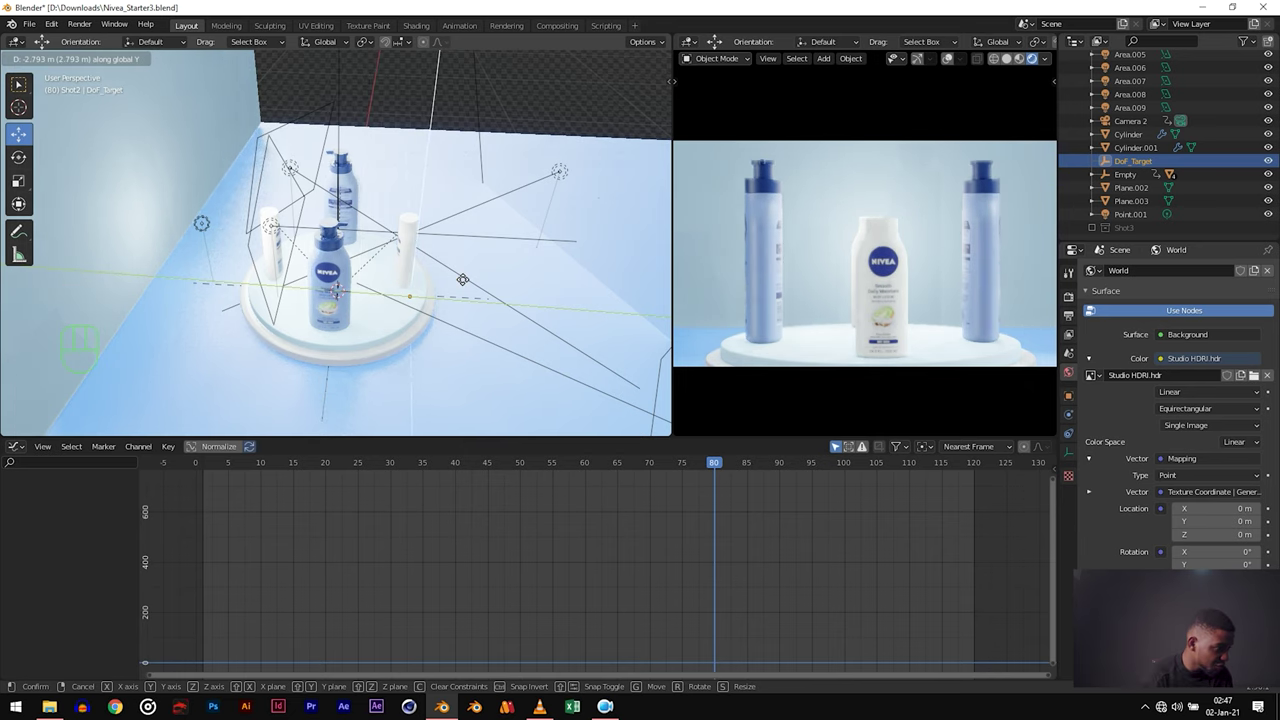
click(641, 328)
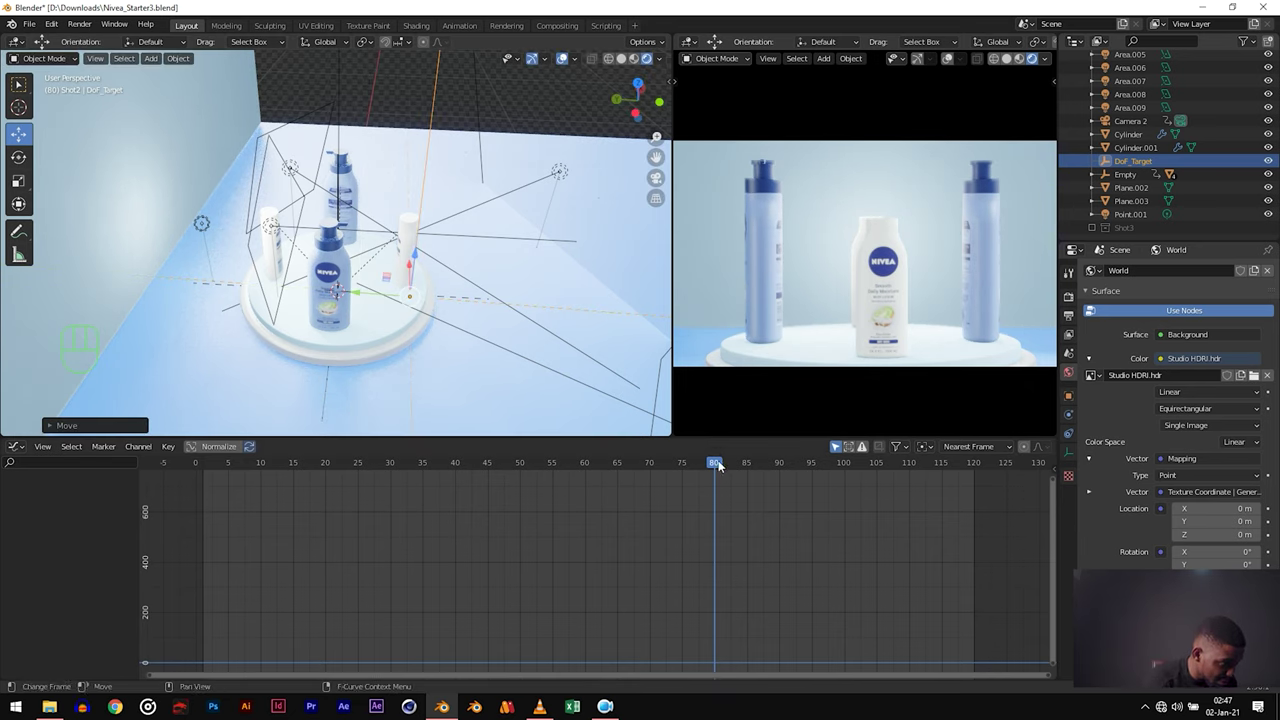
Step: Go to frame 95, play back the shot to check the focus on the bottles, and save the file
drag(714, 462, 812, 466)
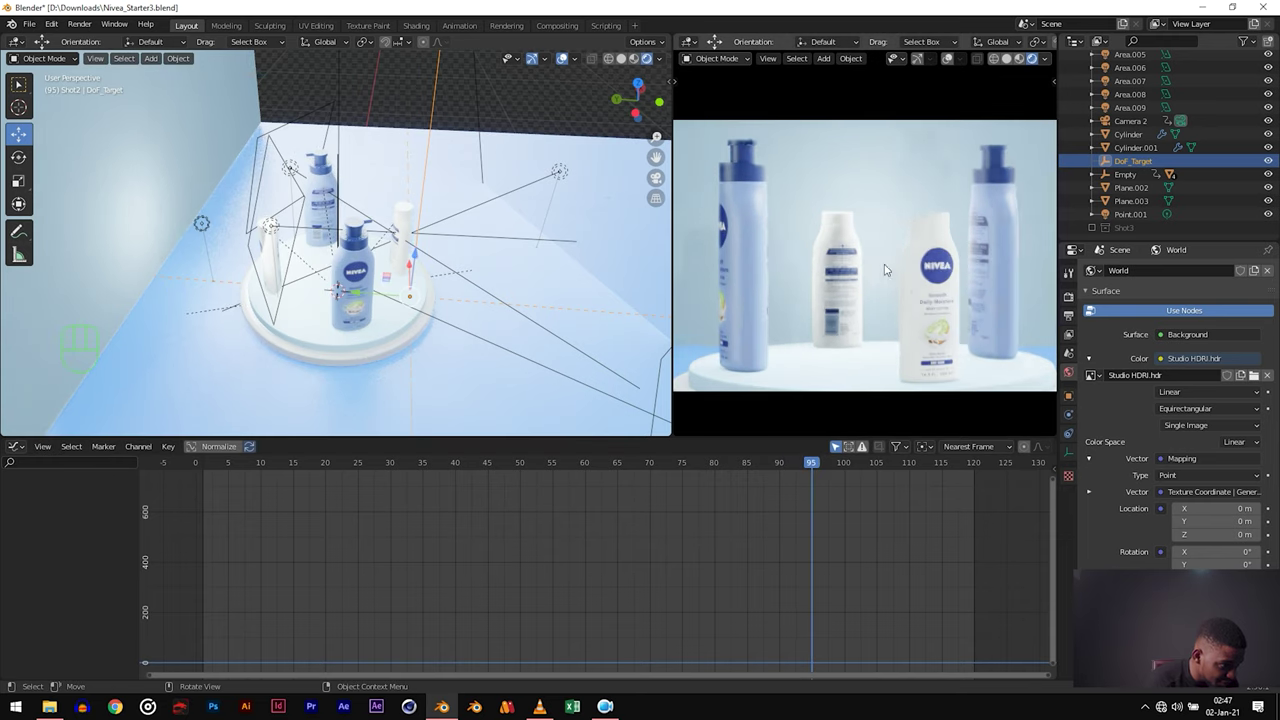
key(space)
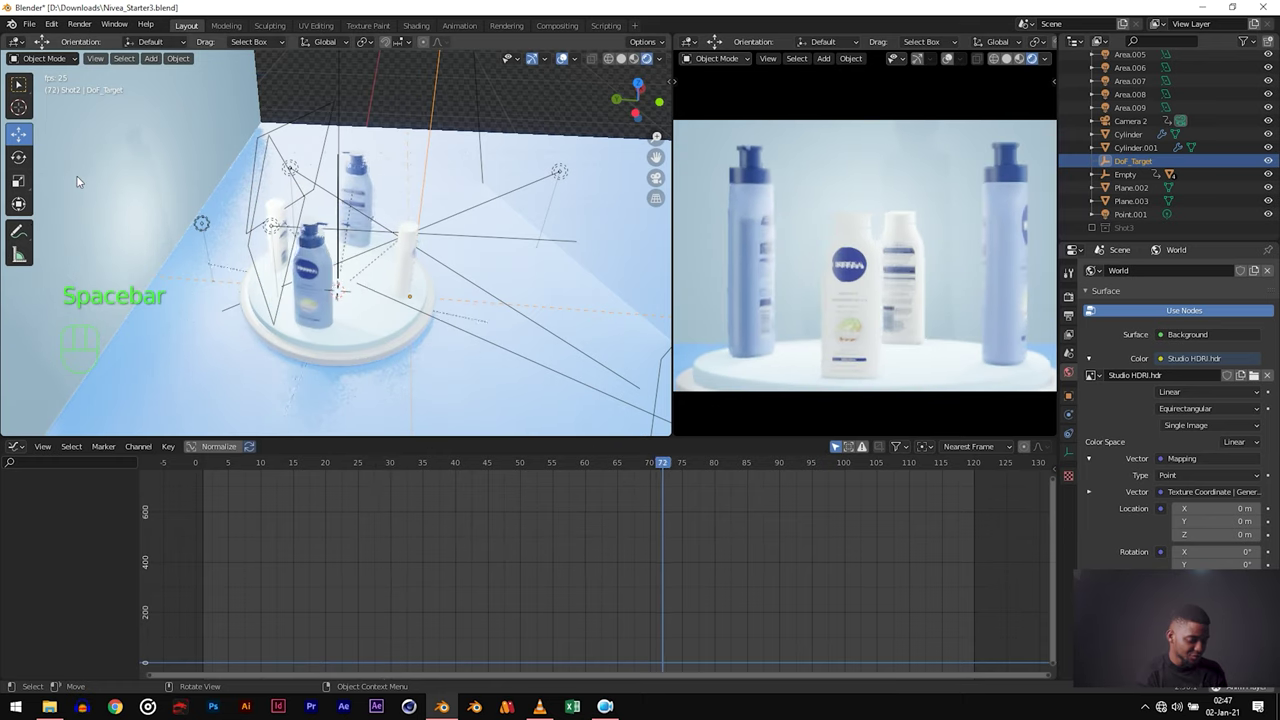
key(space)
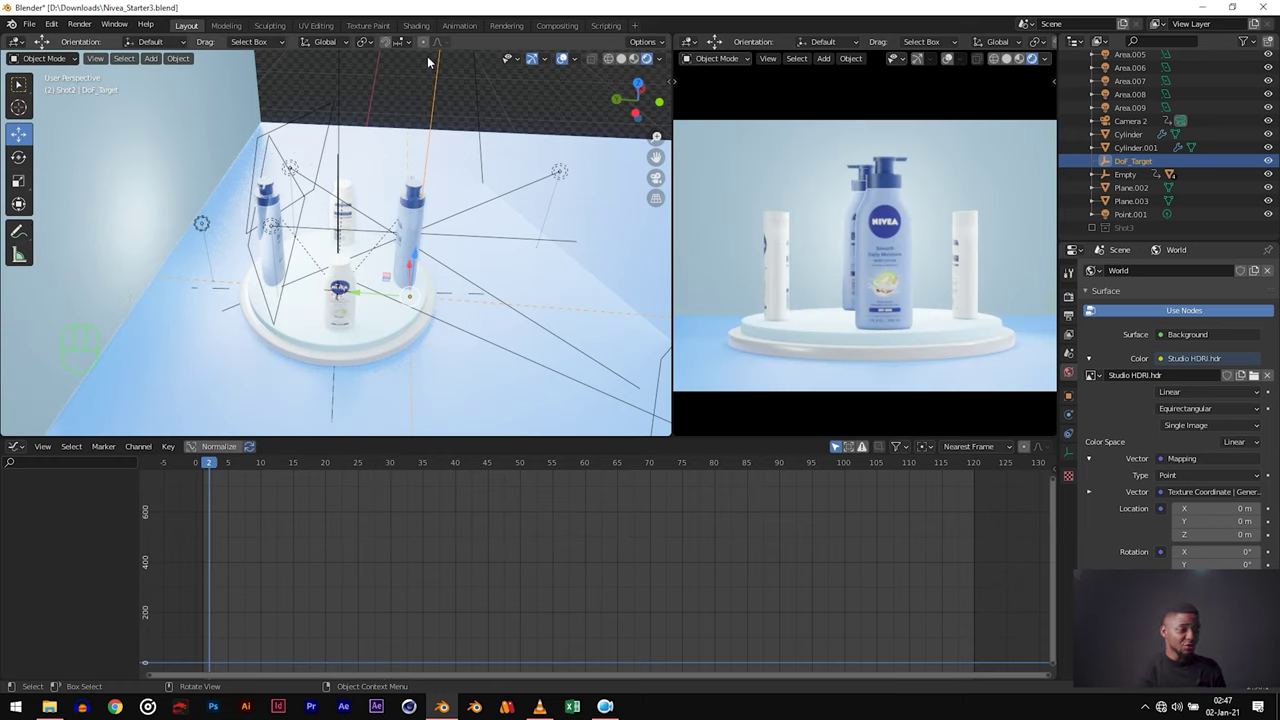
scroll(920, 211, down, 1)
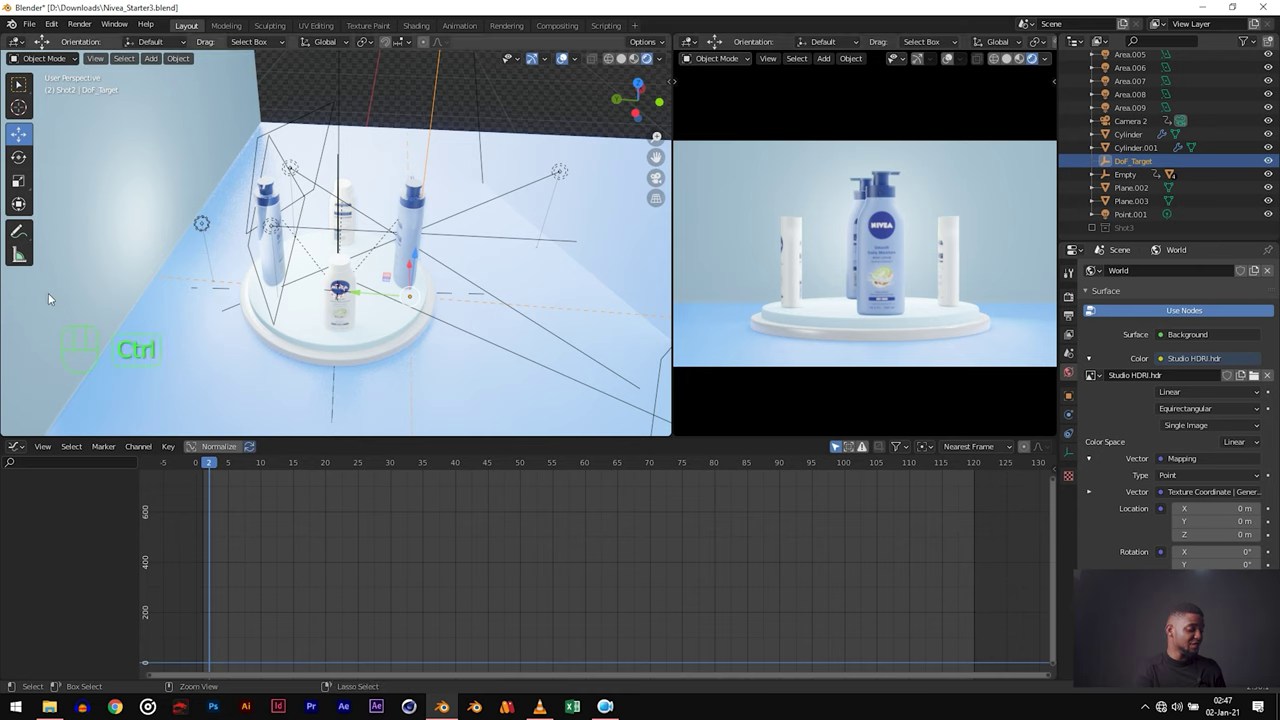
key(ctrl+s)
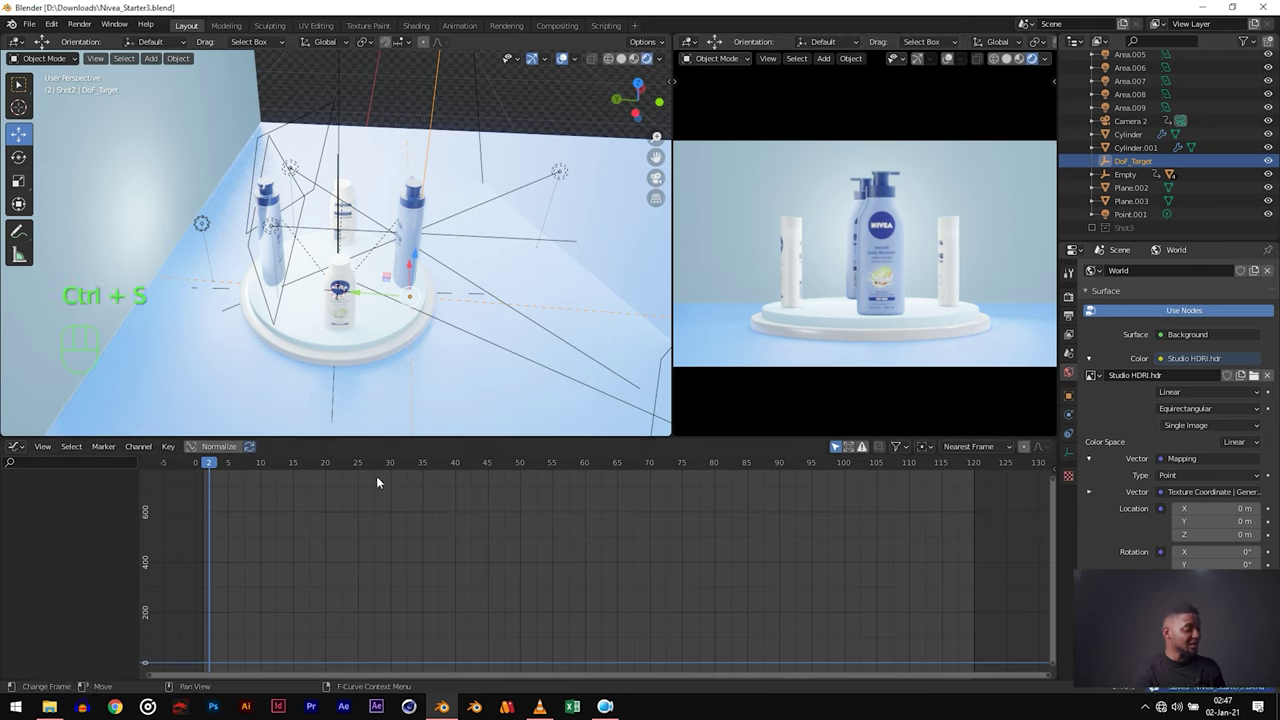
Step: Return to frame 1, set the render output file to Second_Shot in the starter files folder, and save the project
drag(218, 466, 202, 466)
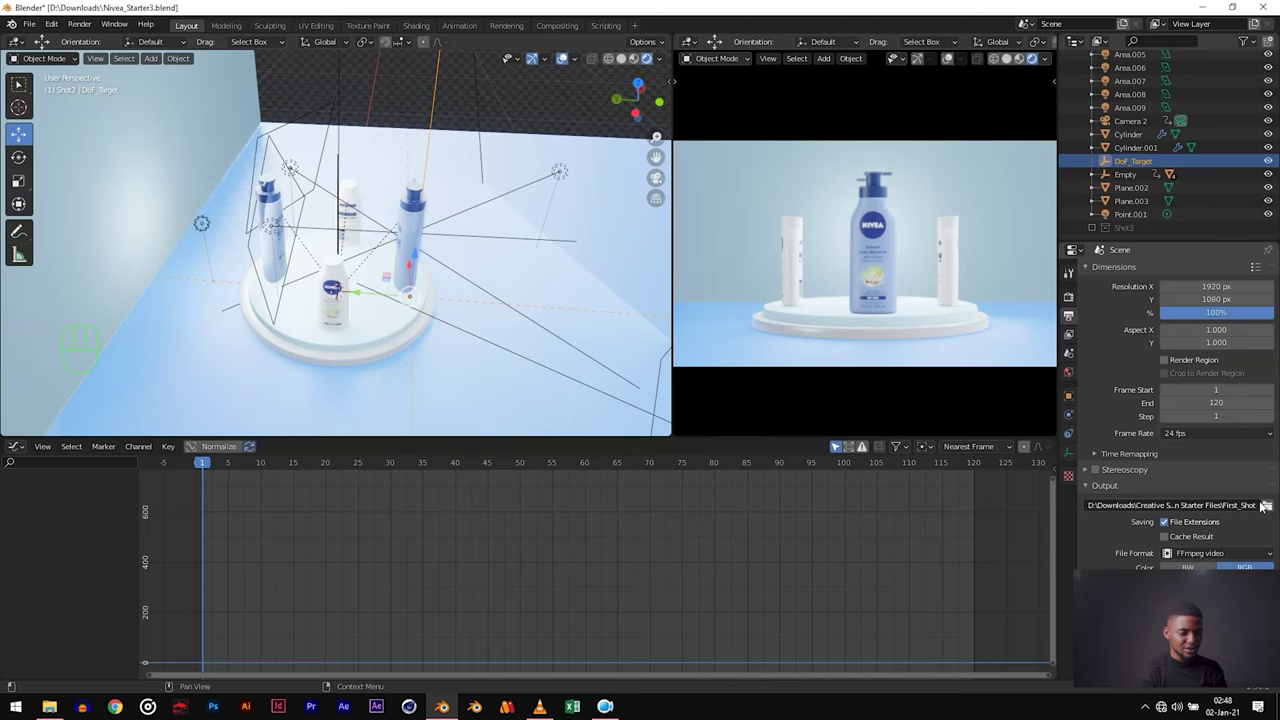
click(1267, 508)
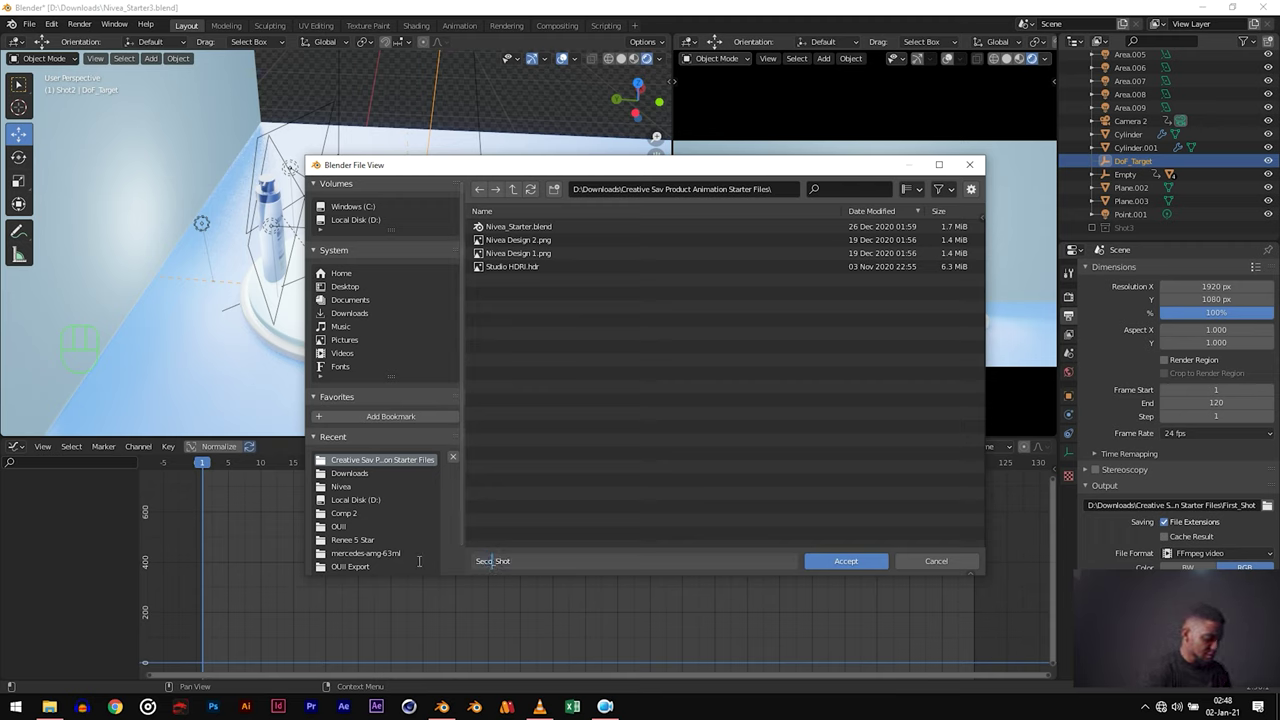
click(840, 563)
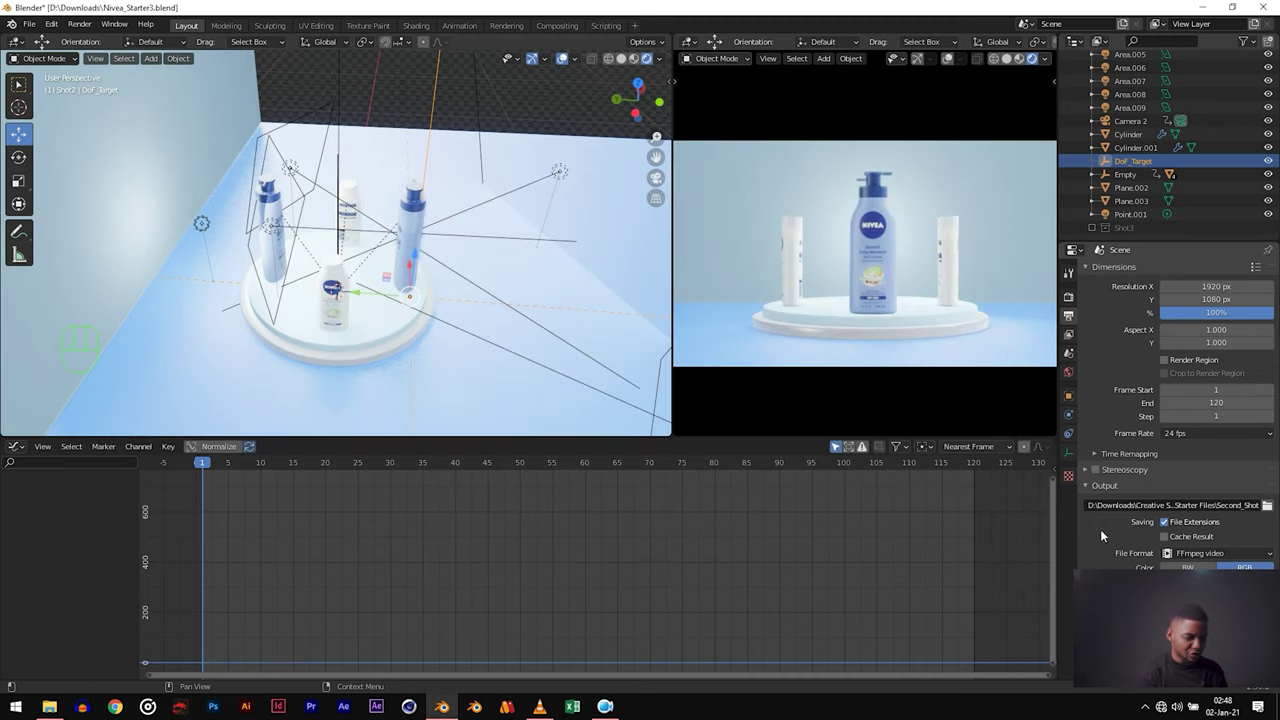
scroll(585, 566, down, 2)
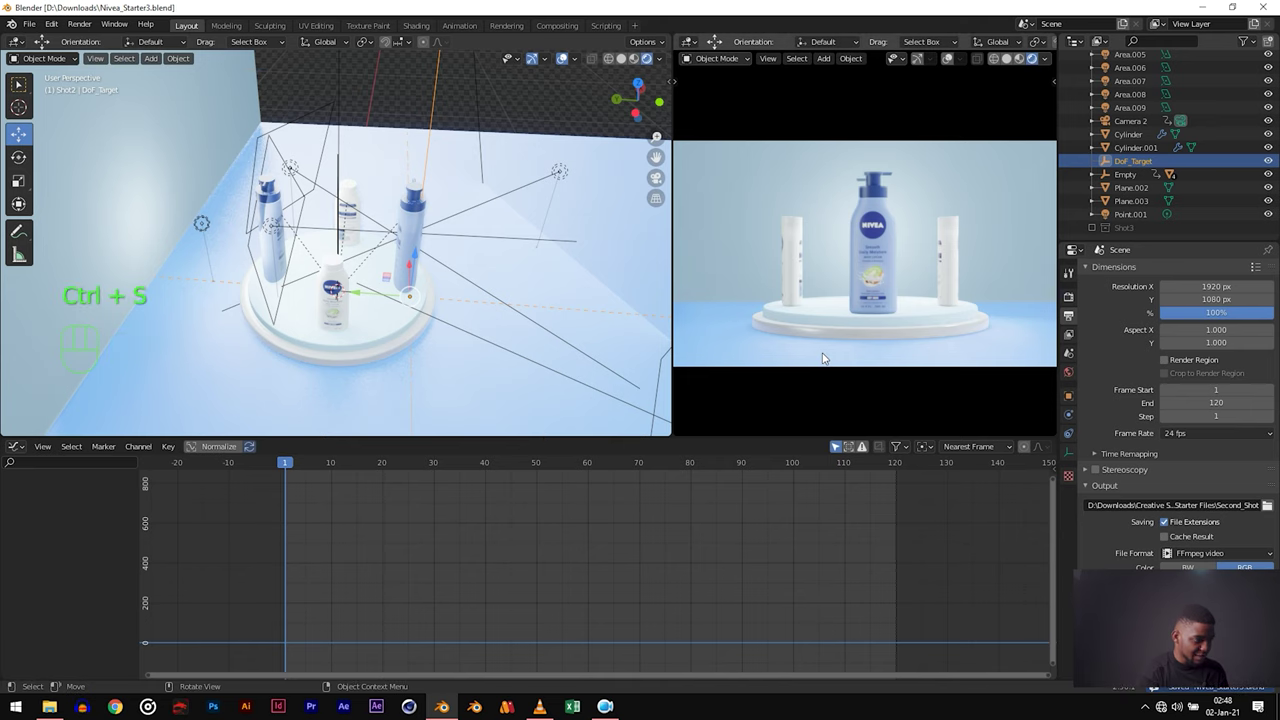
Step: Compare with the reference video and shift the base colour of the backdrop Plane.002 to a slightly more violet light blue
key(alt+Tab)
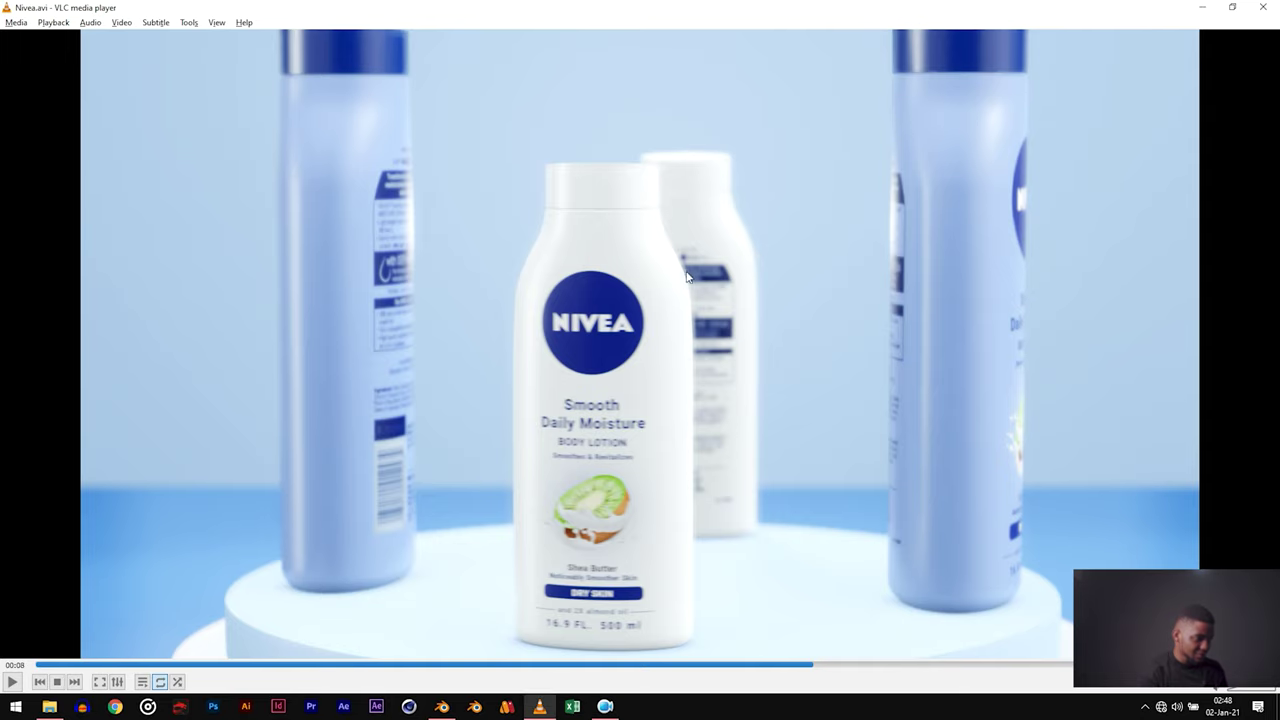
key(alt+Tab)
click(104, 211)
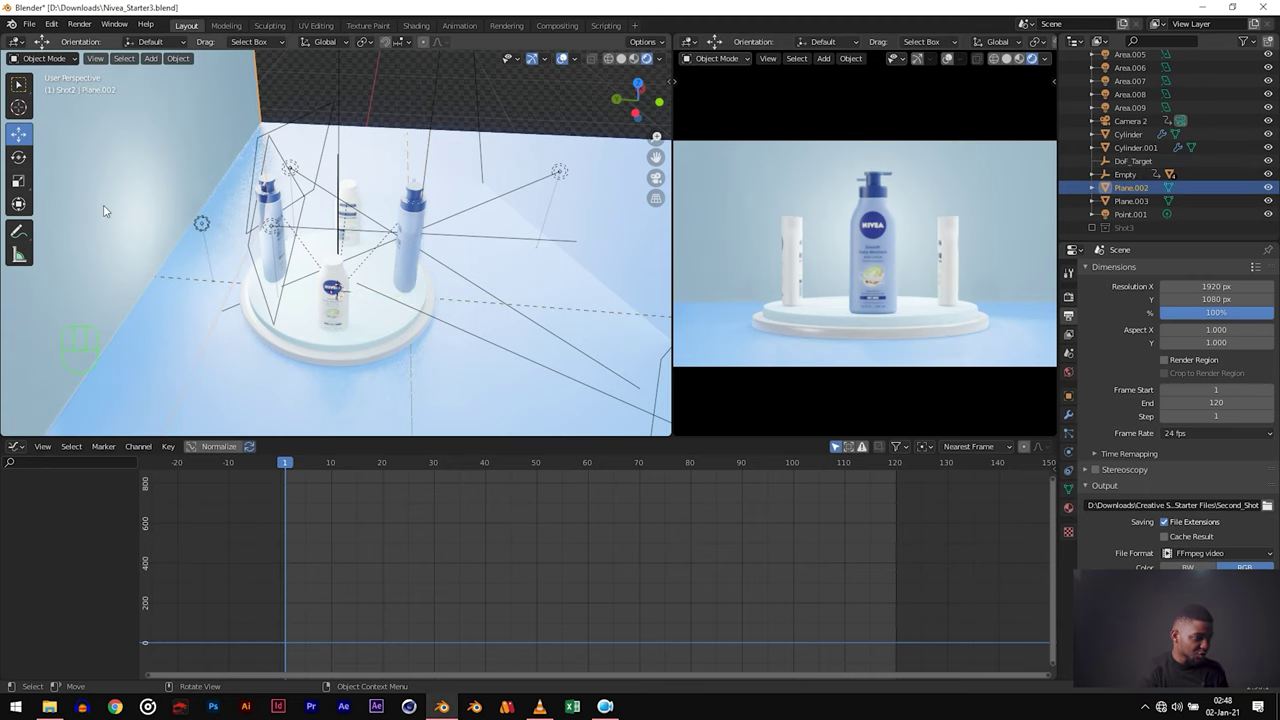
middle_drag(237, 244, 302, 240)
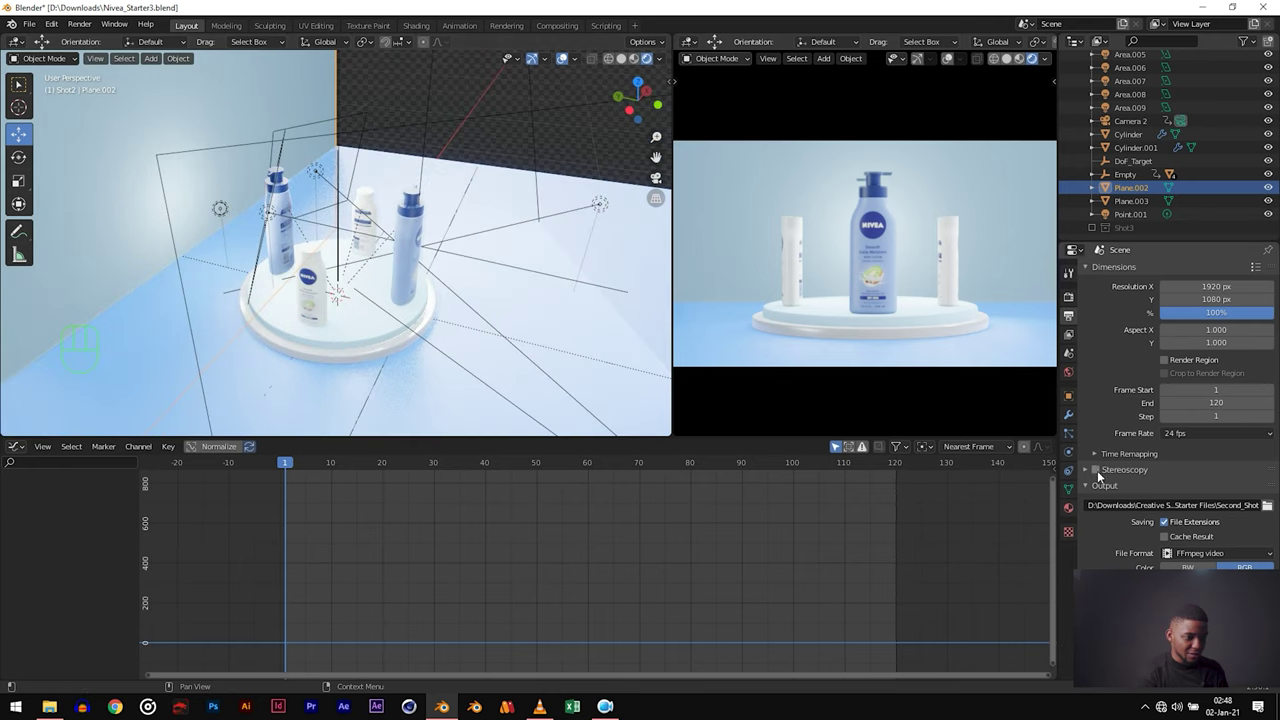
click(1068, 508)
click(1201, 466)
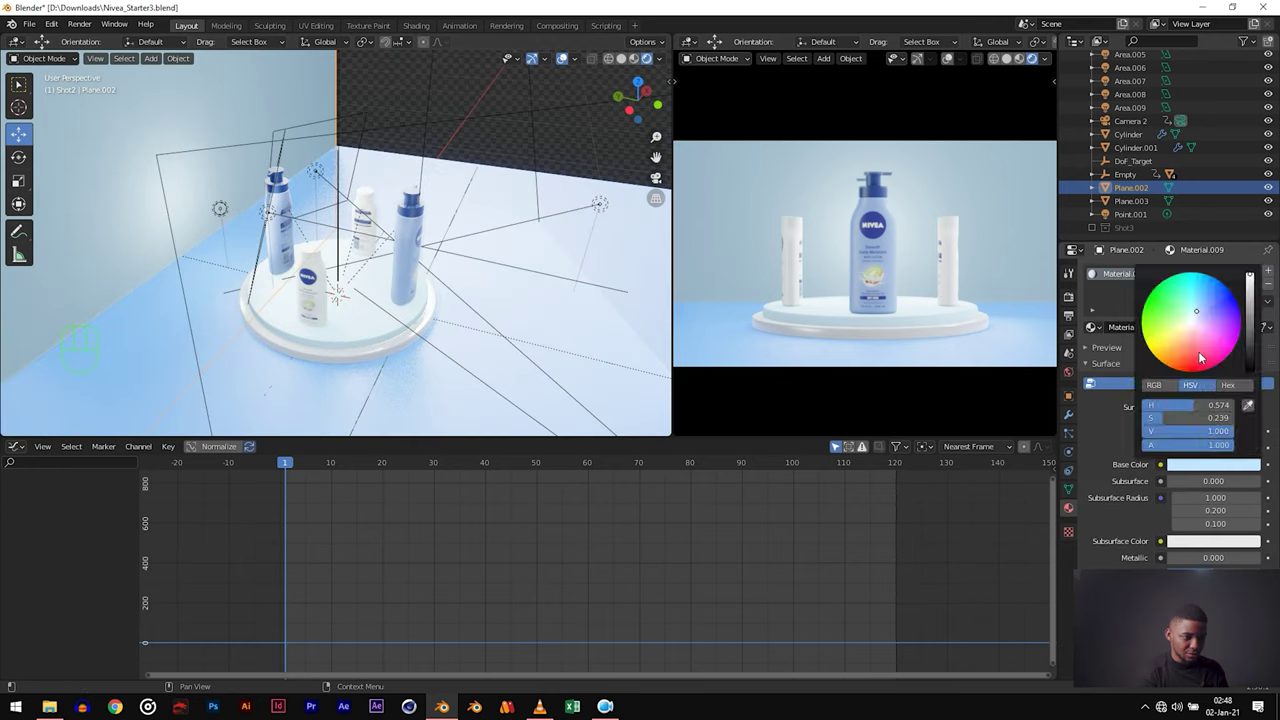
click(1201, 466)
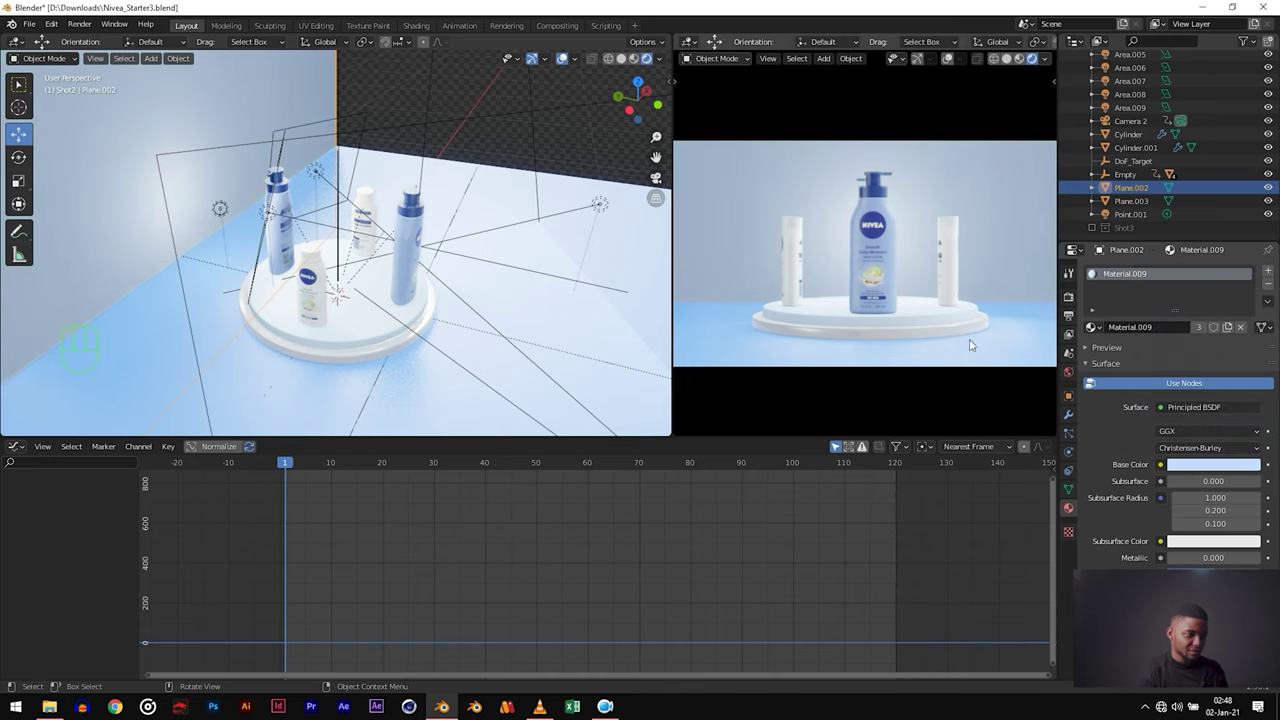
click(1226, 462)
Step: Play back the shot to check the new backdrop colour and start rendering the animation
key(space)
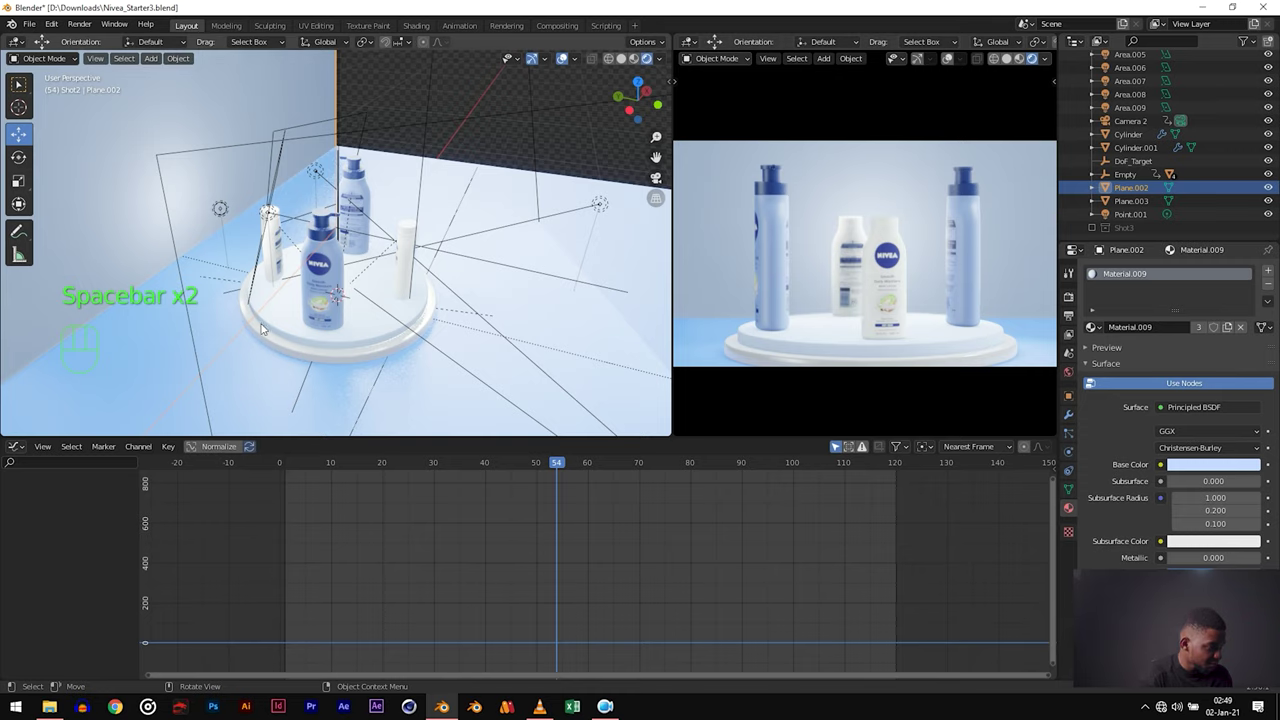
scroll(239, 215, down, 5)
key(ctrl+F12)
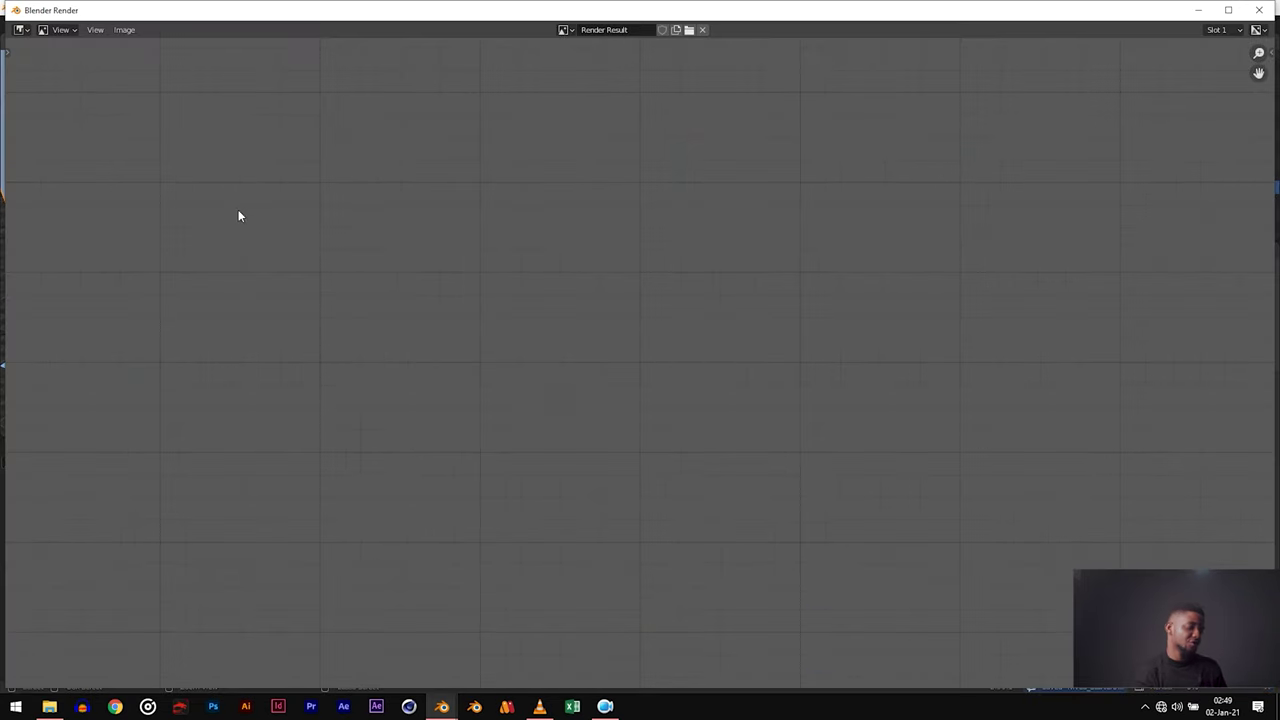